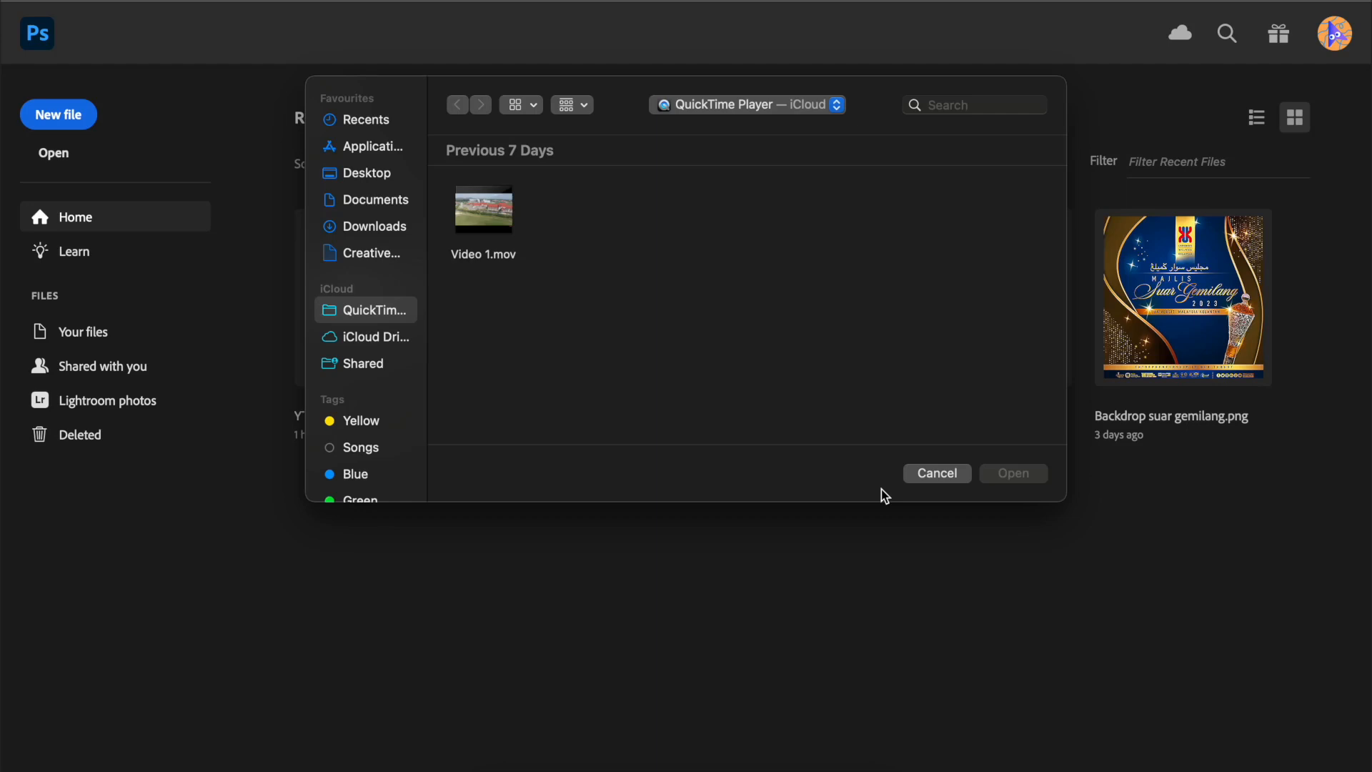
Step: Create a portrait document of 1080 × 1920 px at 300 ppi from the Art & Illustration 1080p preset
click(942, 482)
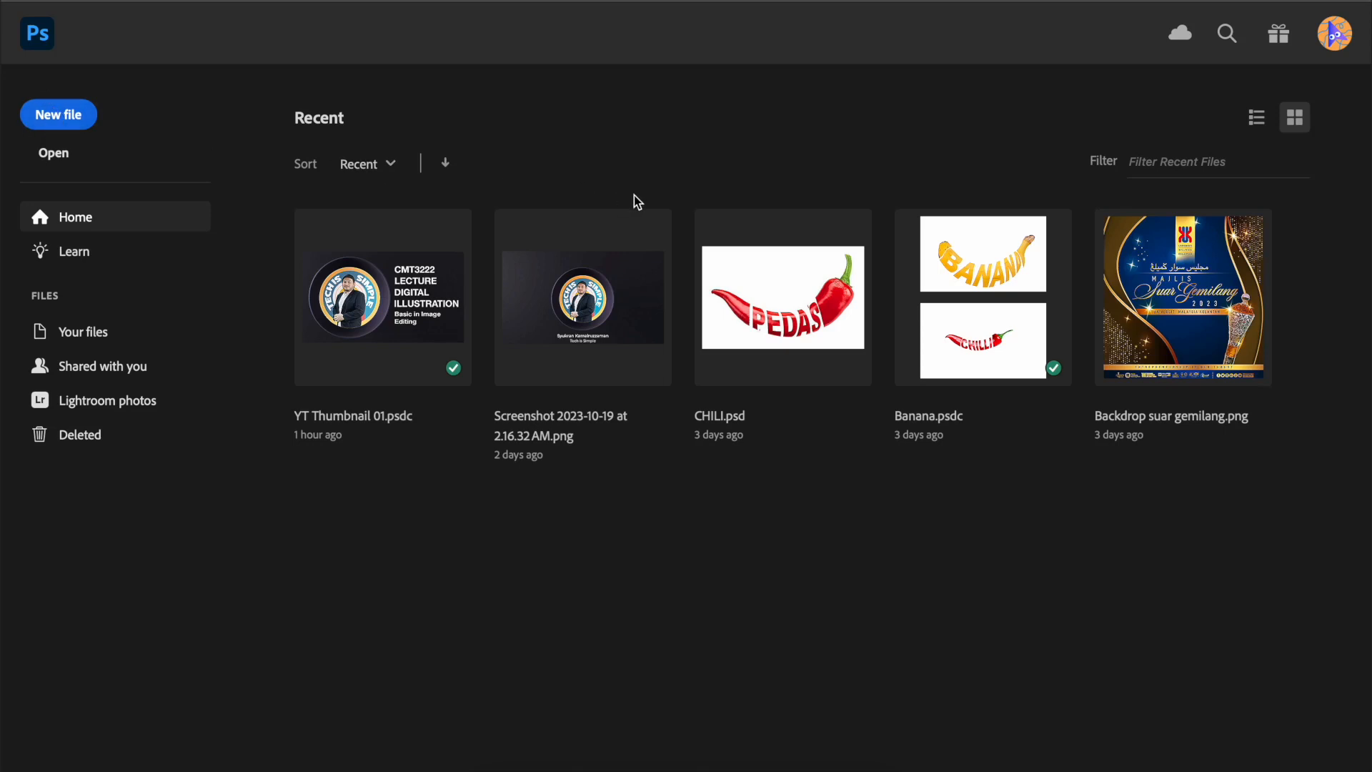
click(76, 128)
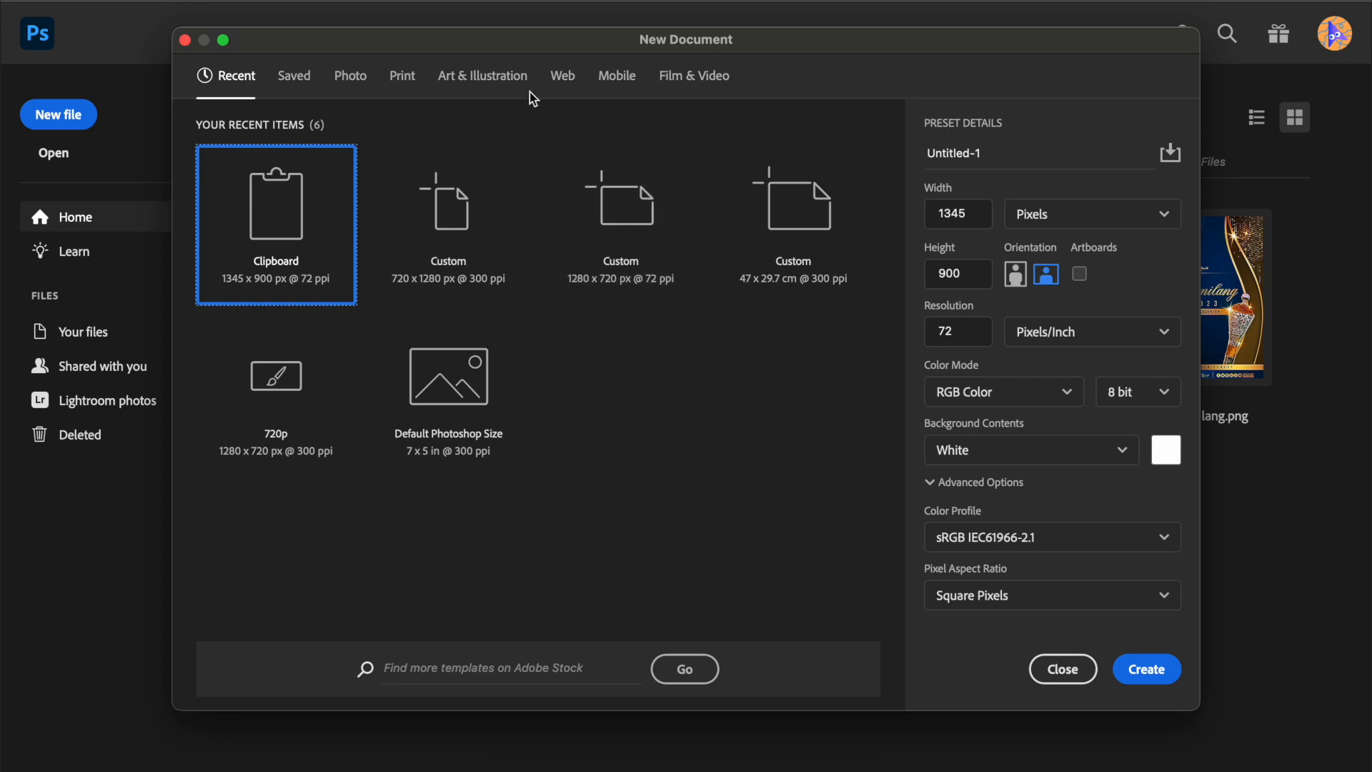
click(518, 85)
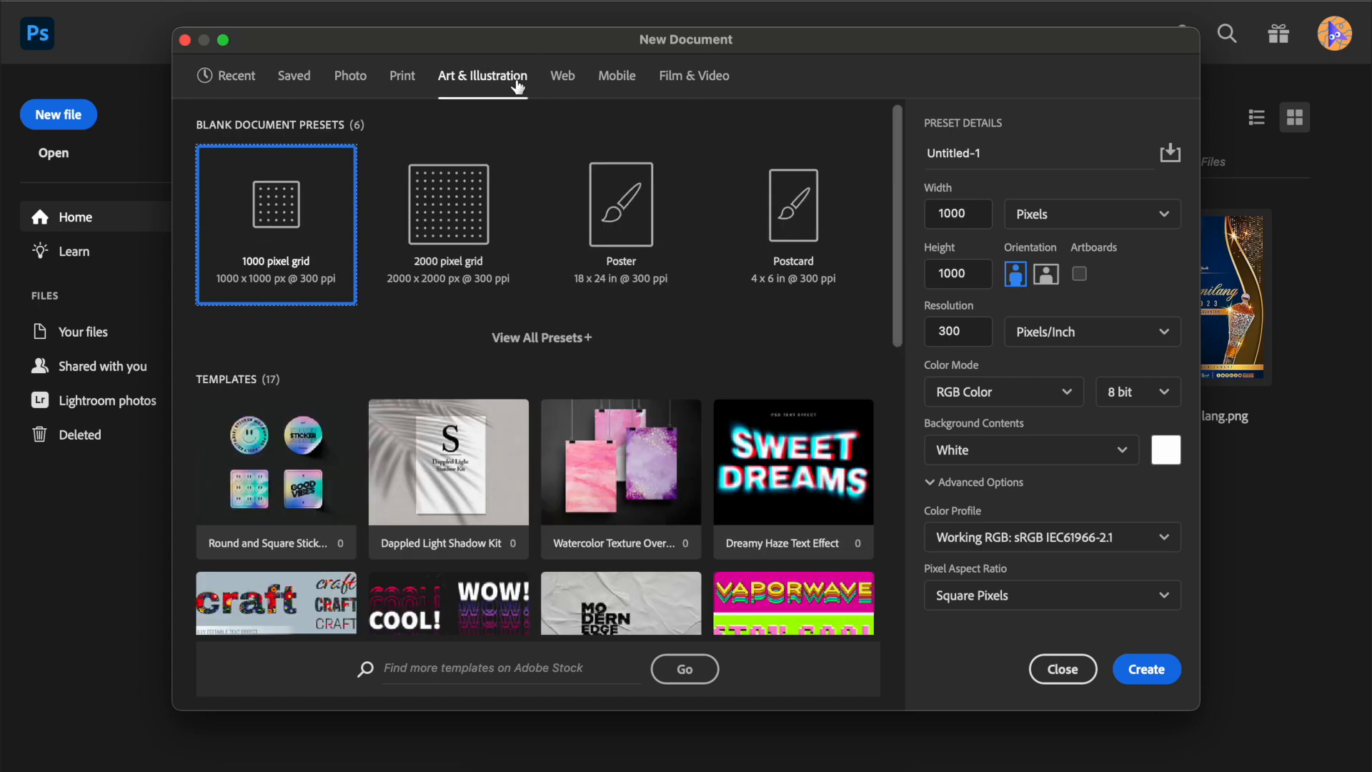
click(552, 336)
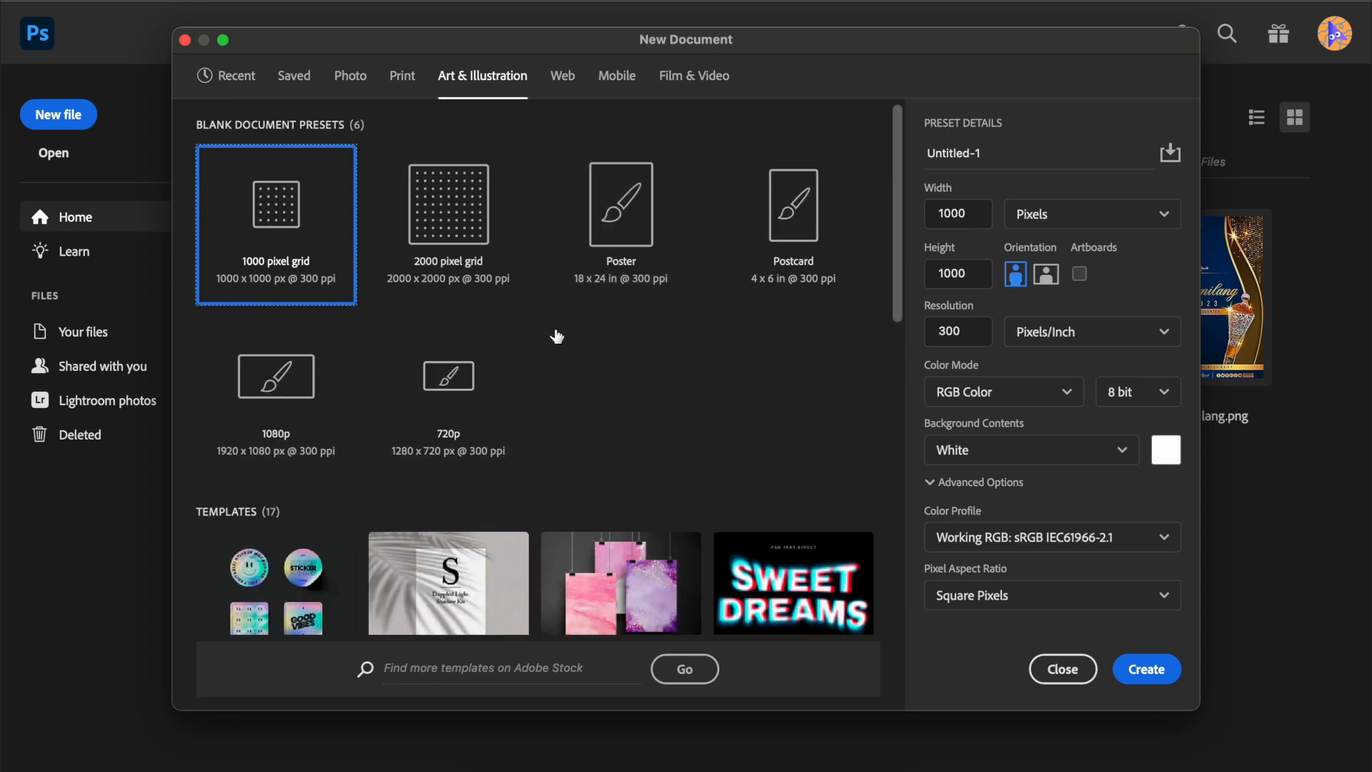
click(264, 379)
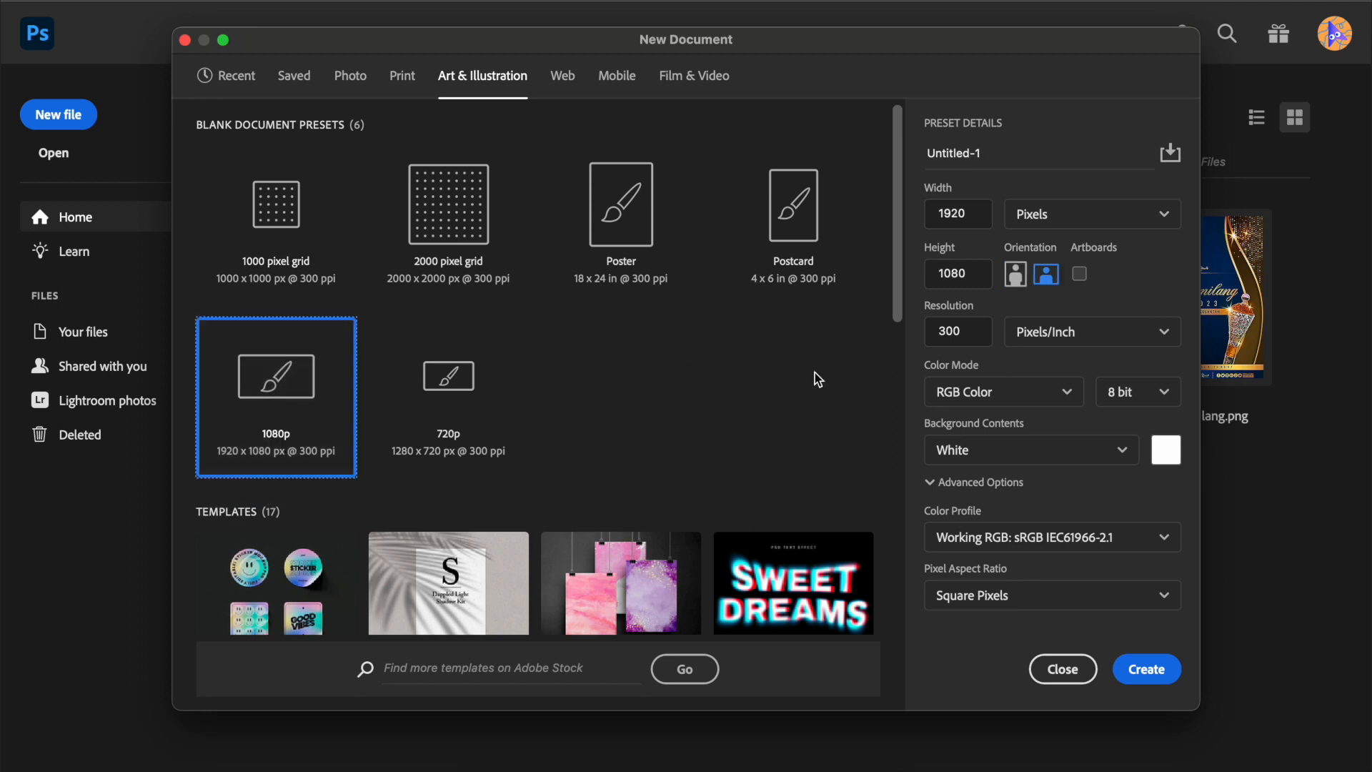
click(1015, 279)
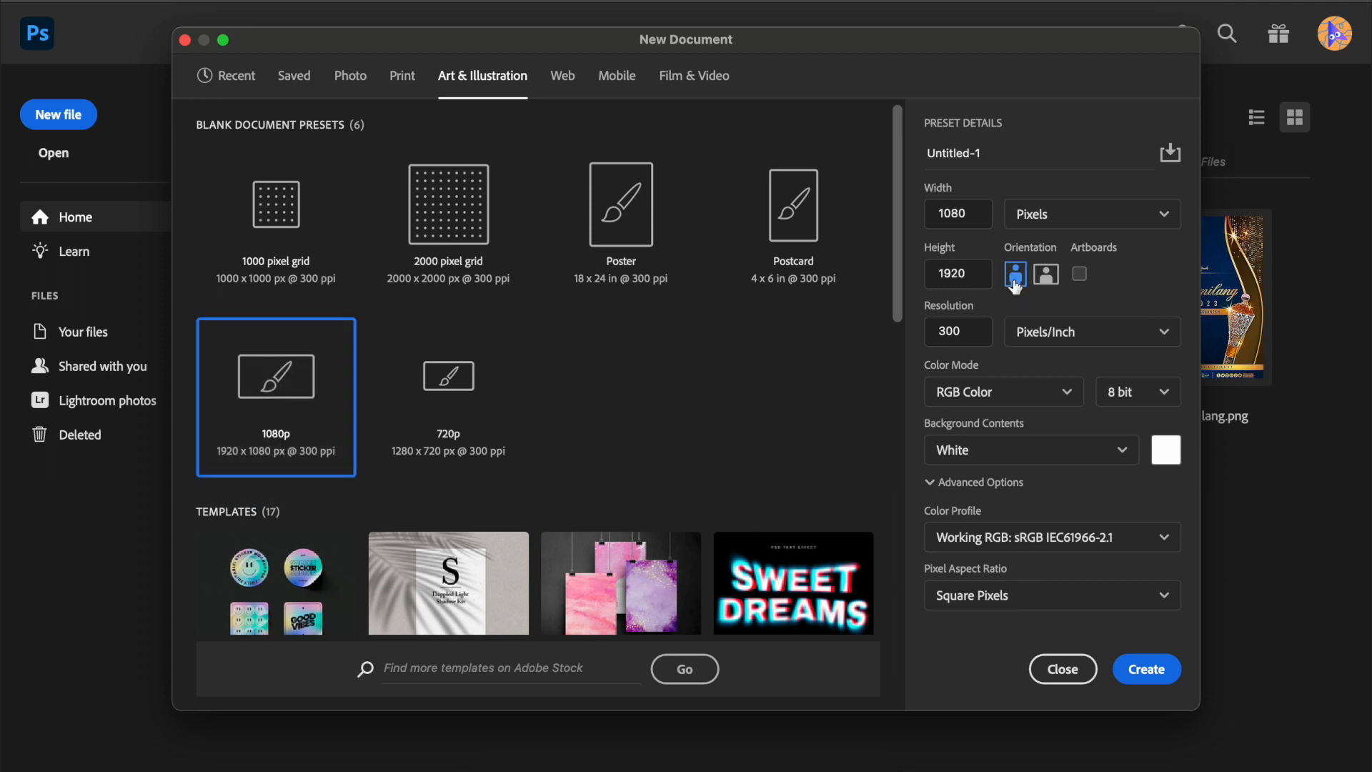
click(1044, 282)
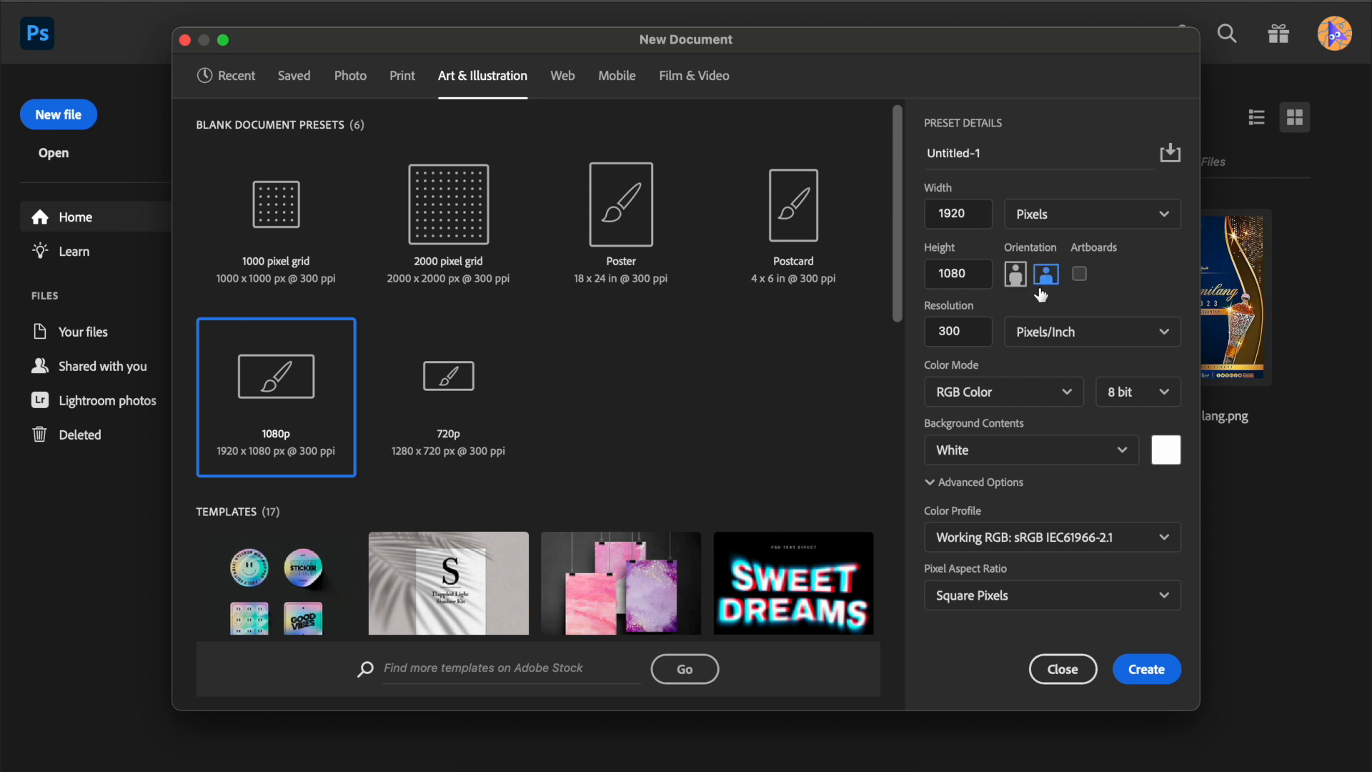
click(1017, 285)
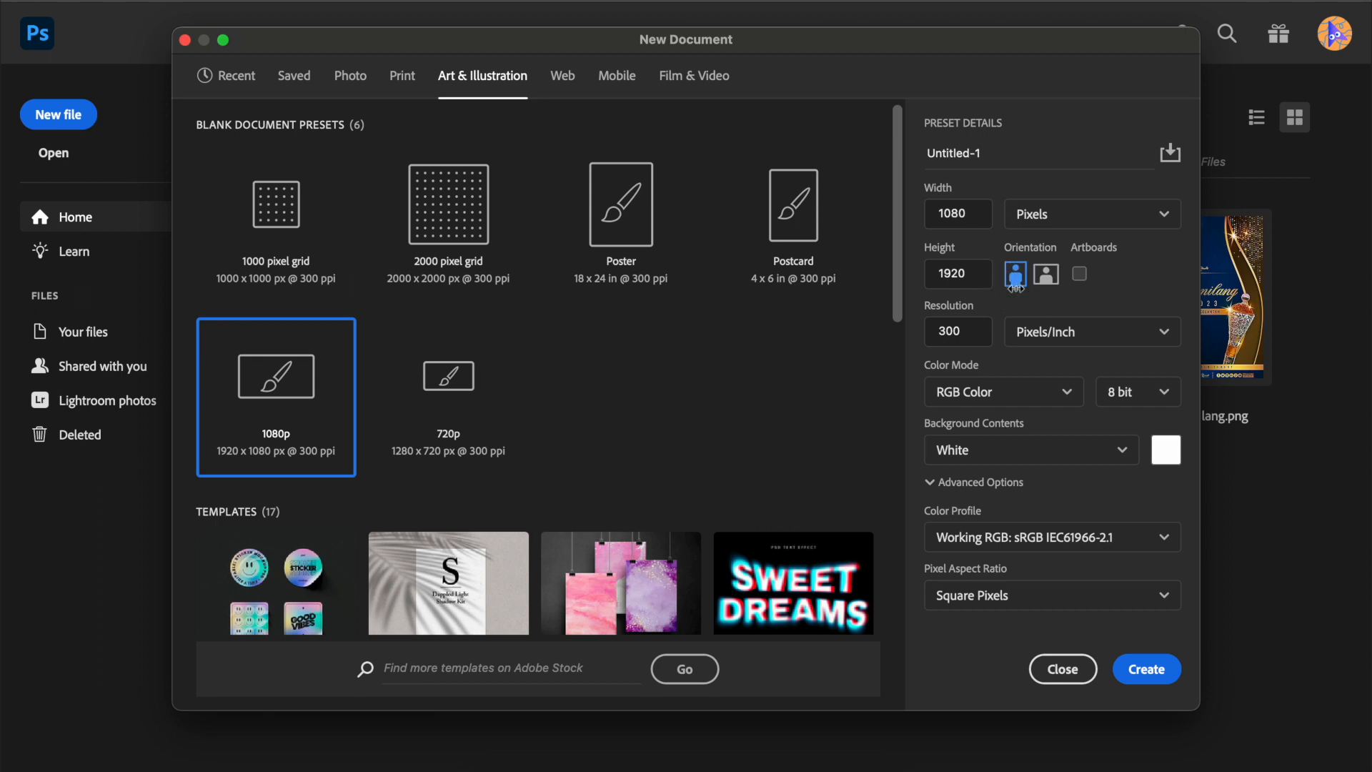
click(1163, 683)
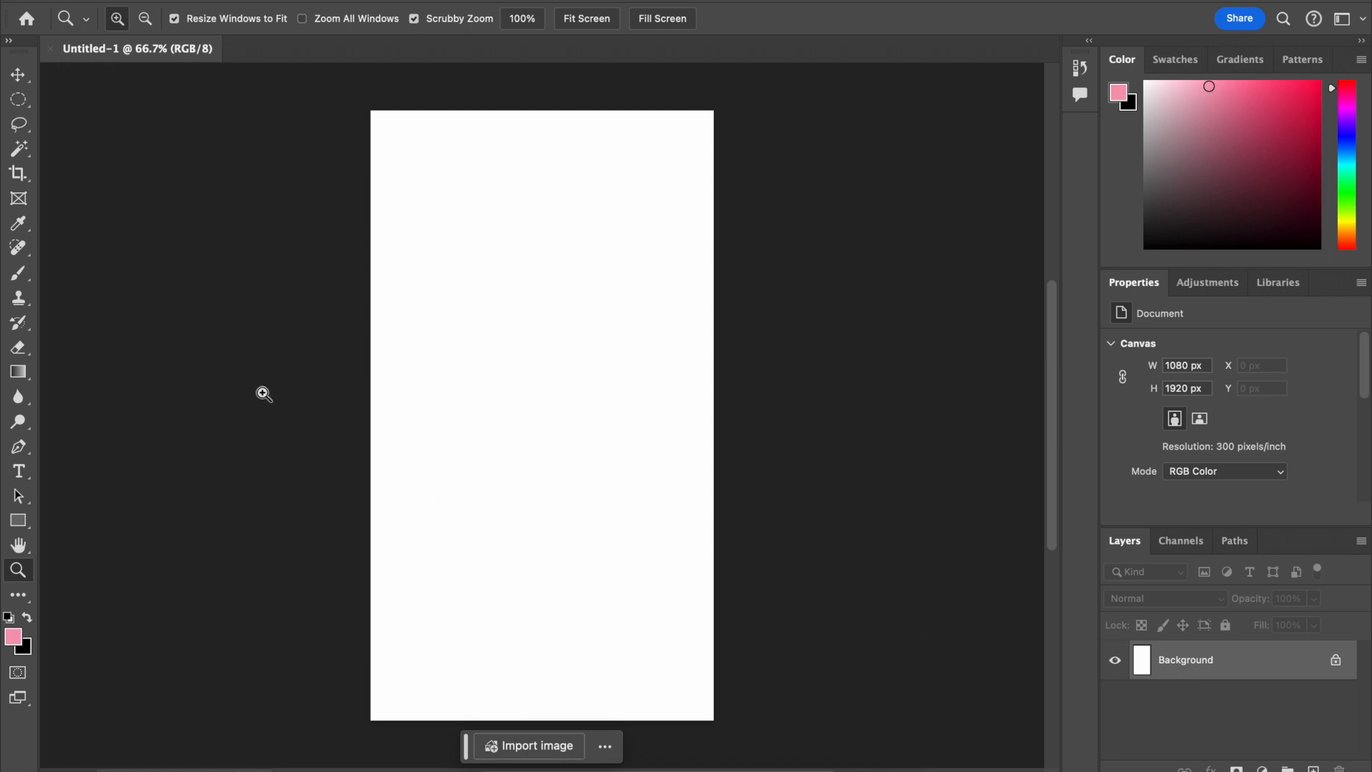
Step: Activate the Brush tool and set the foreground colour to pink fa8bab
click(20, 274)
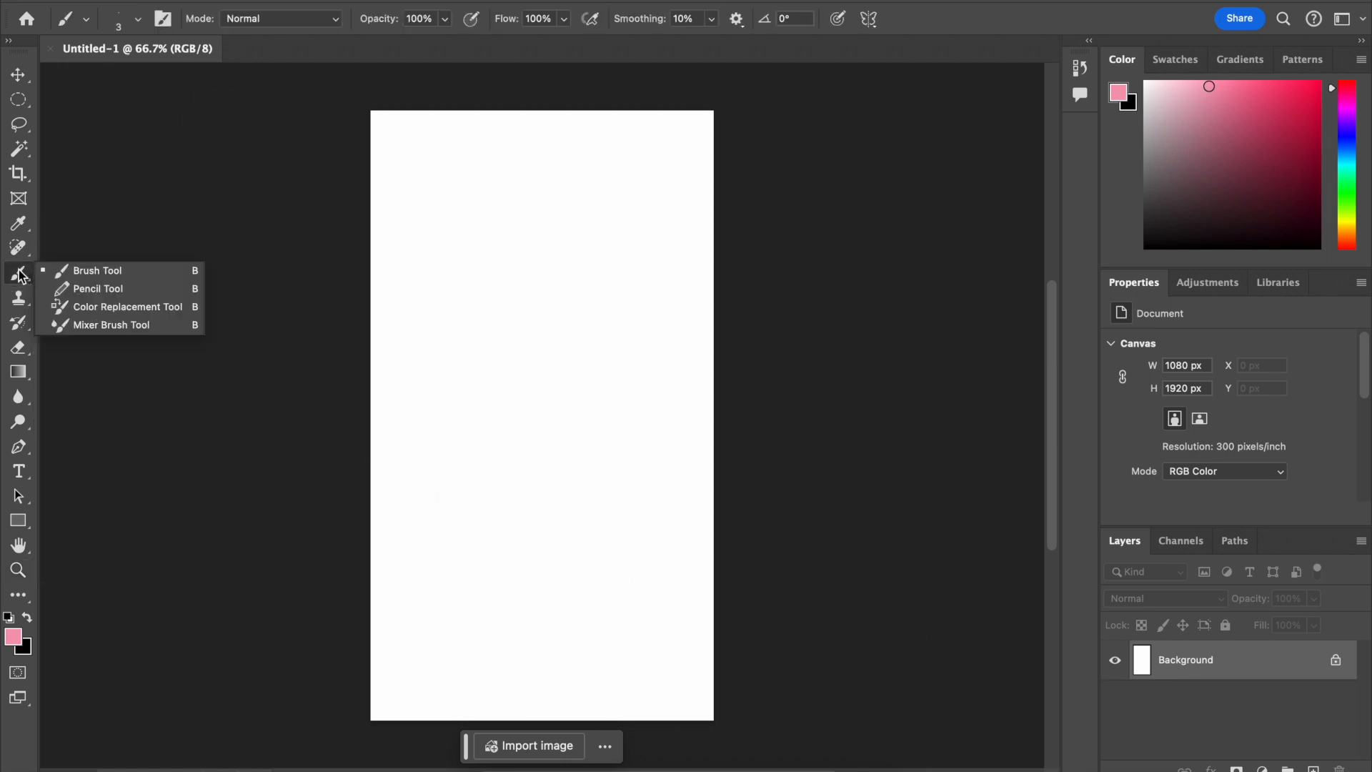
click(65, 273)
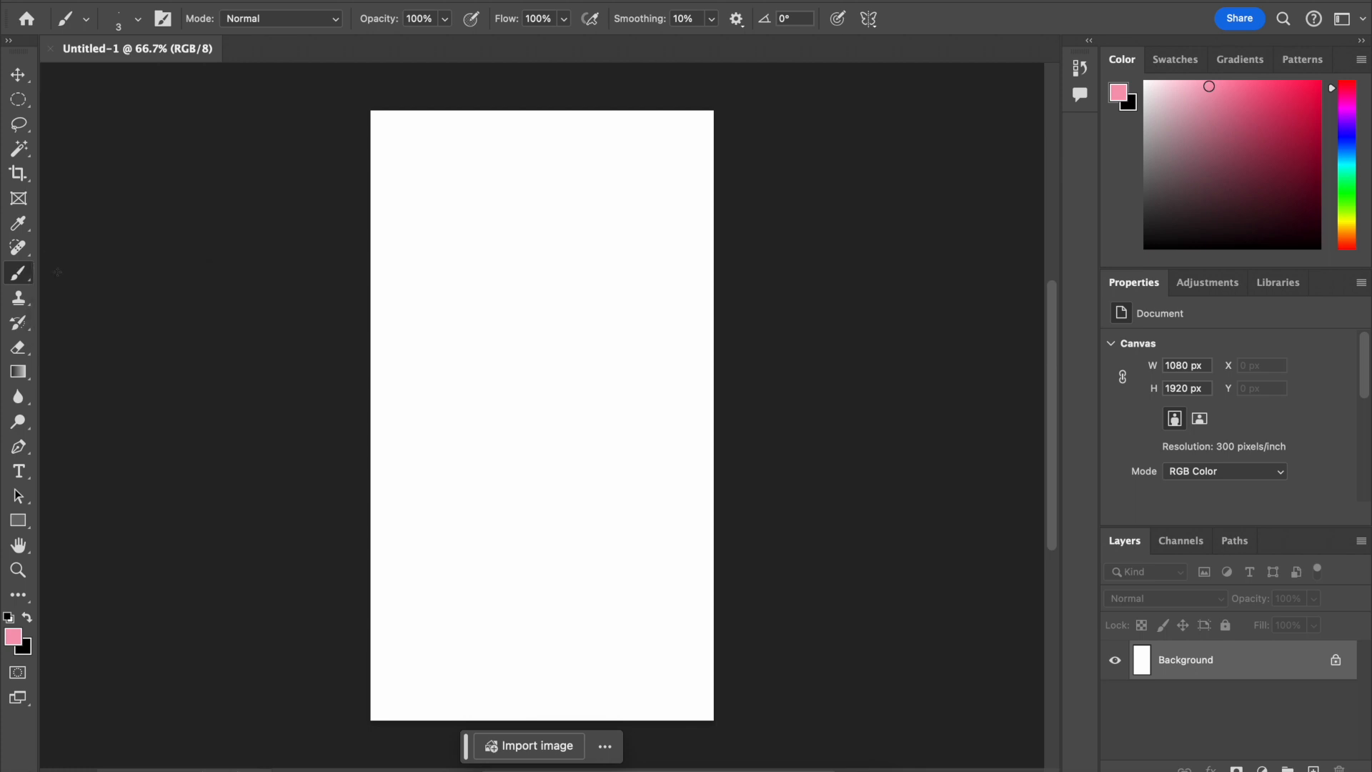
click(12, 637)
click(554, 306)
drag(553, 306, 550, 253)
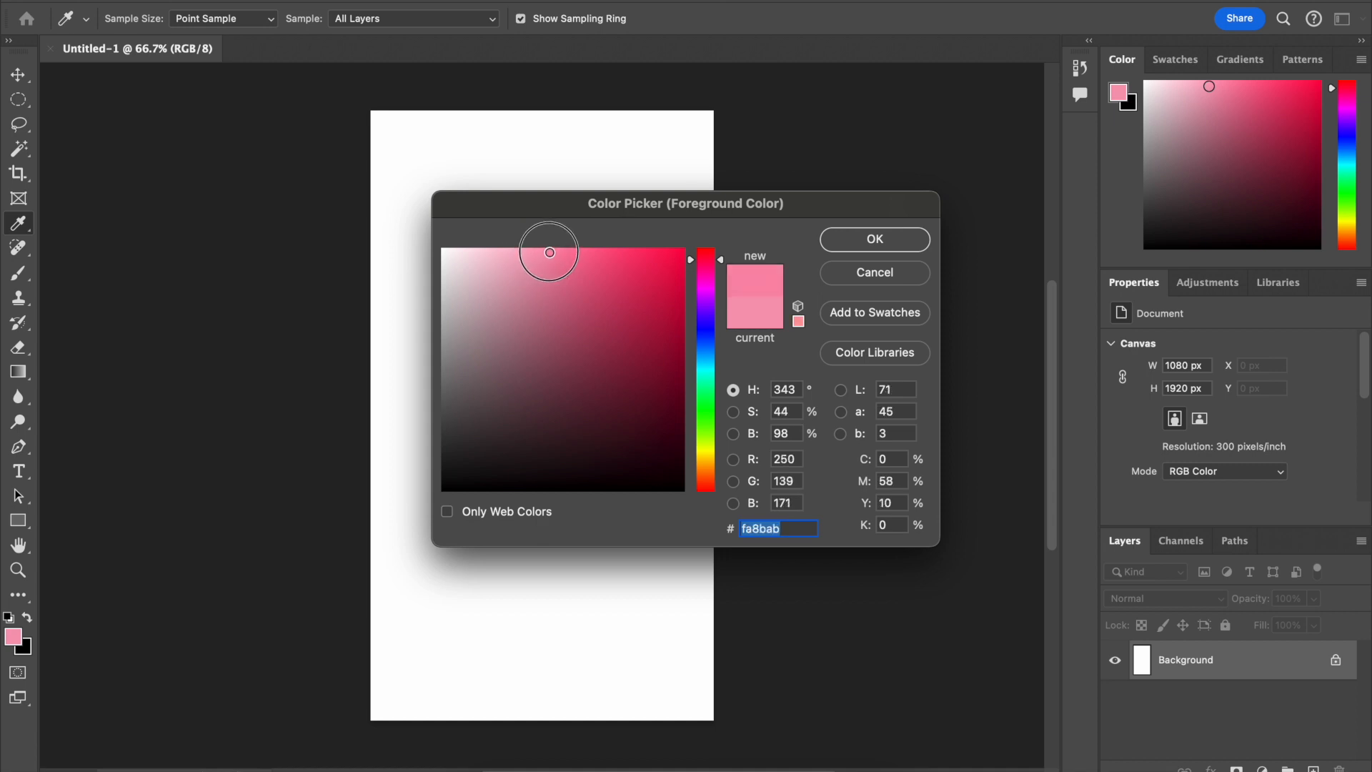
click(849, 238)
key(b)
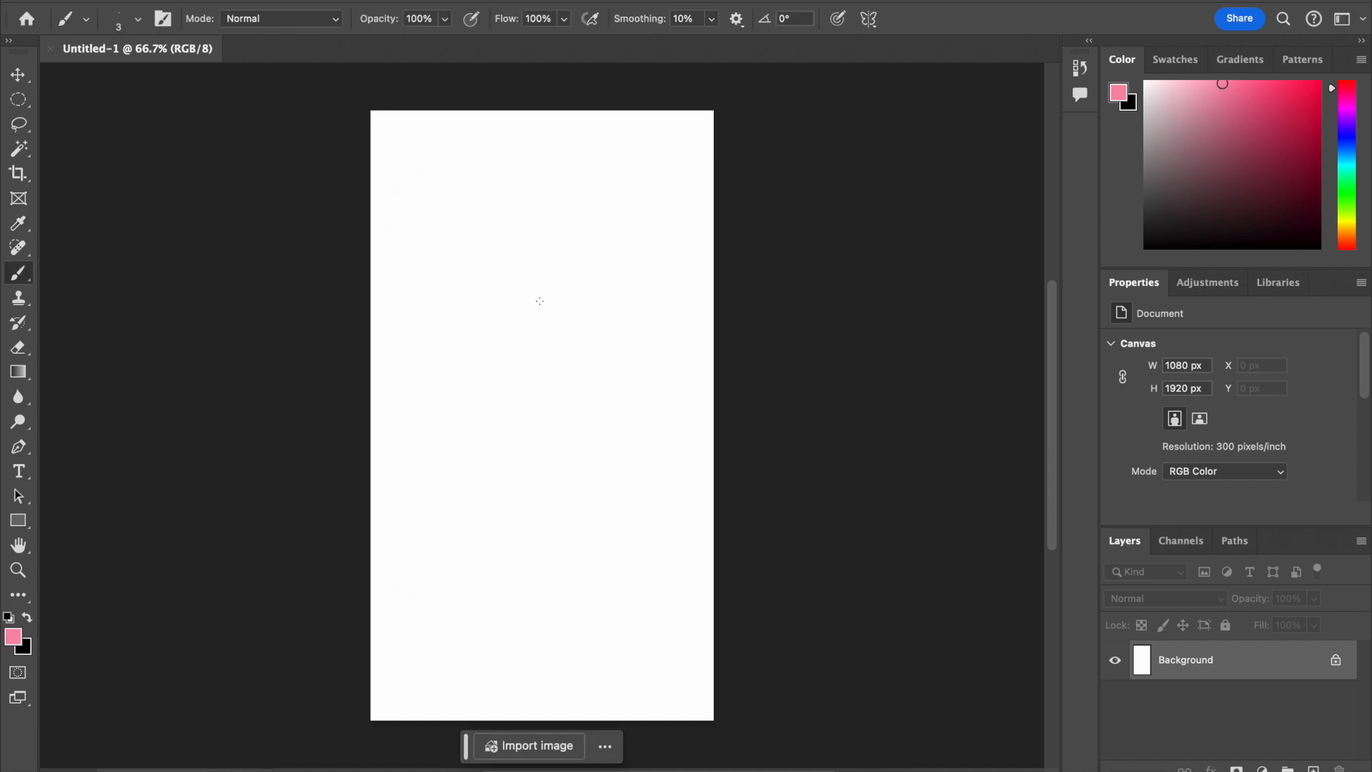
Step: Set the brush size to 5000 px and paint one soft pink dab around the middle of the canvas
right_click(545, 277)
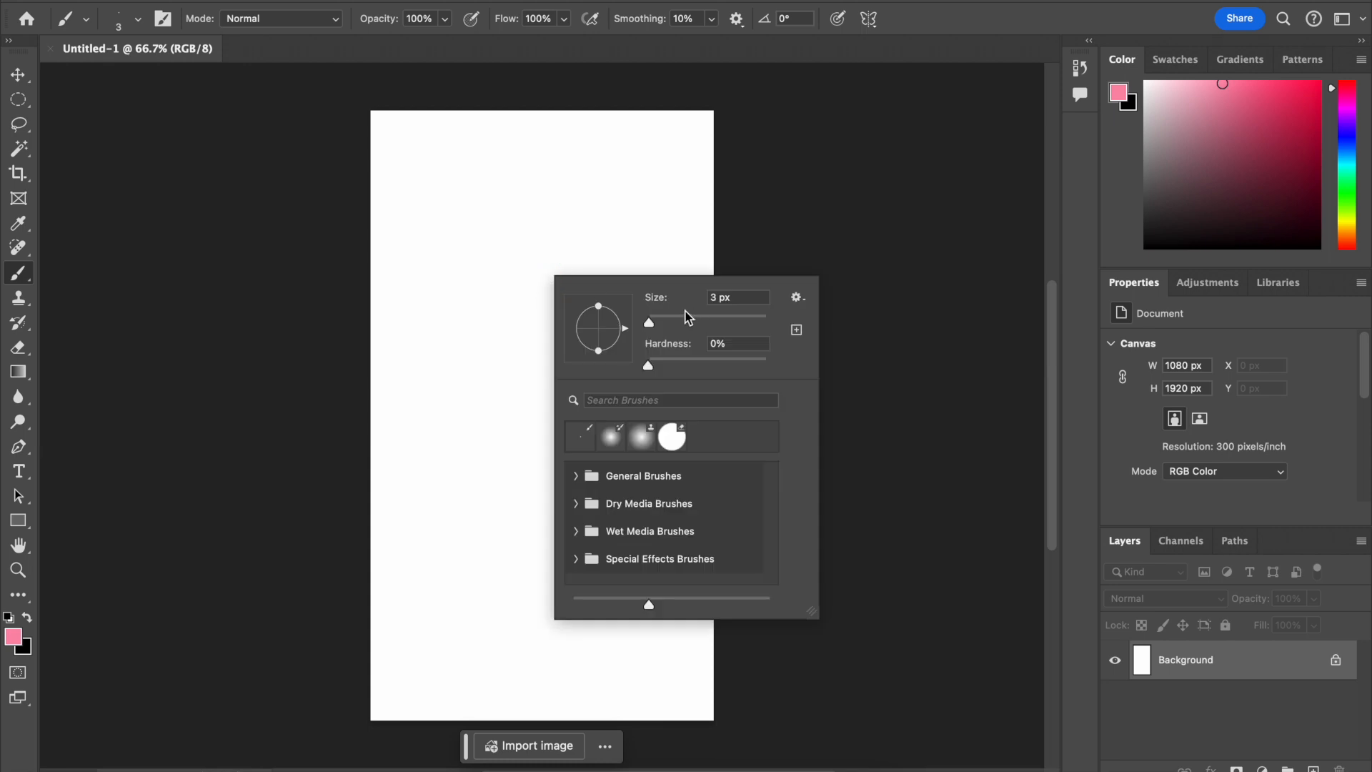
drag(696, 319, 769, 331)
click(501, 272)
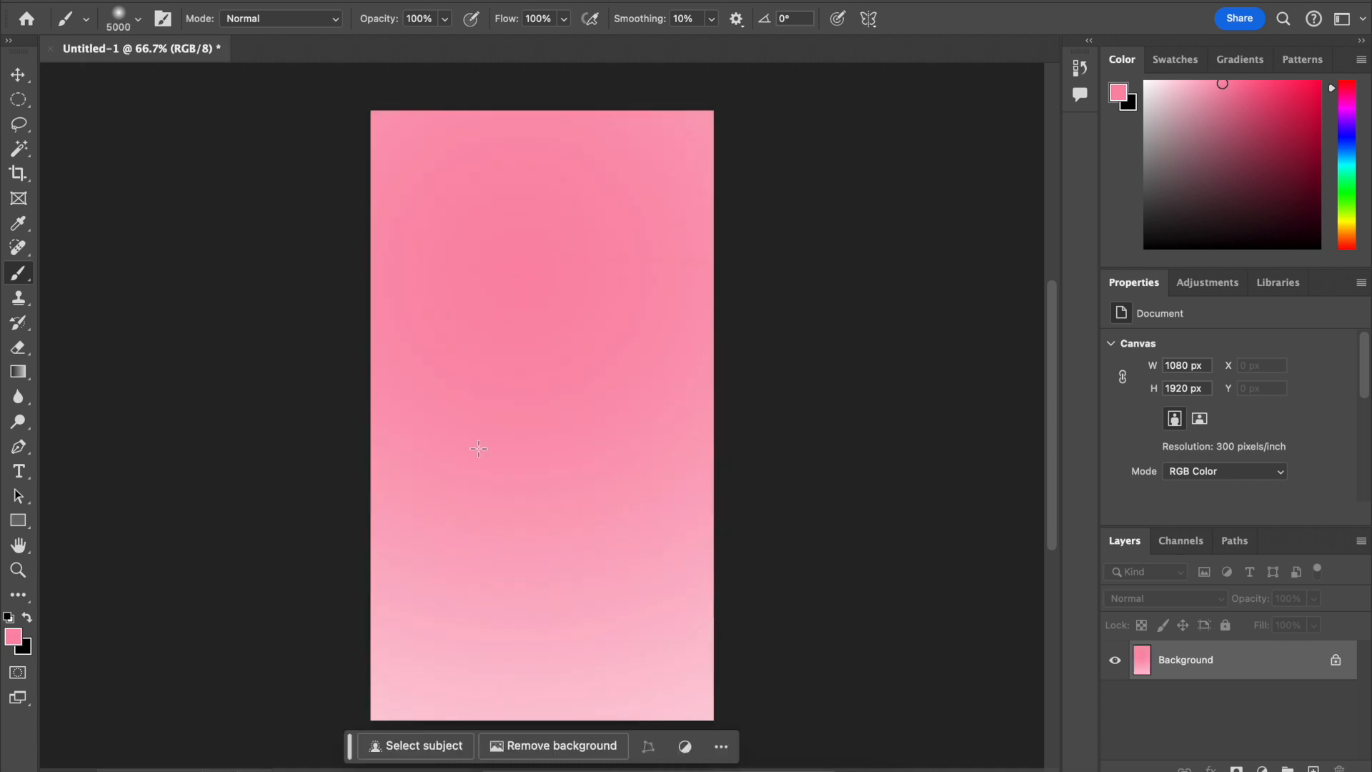
key(super+z)
click(499, 408)
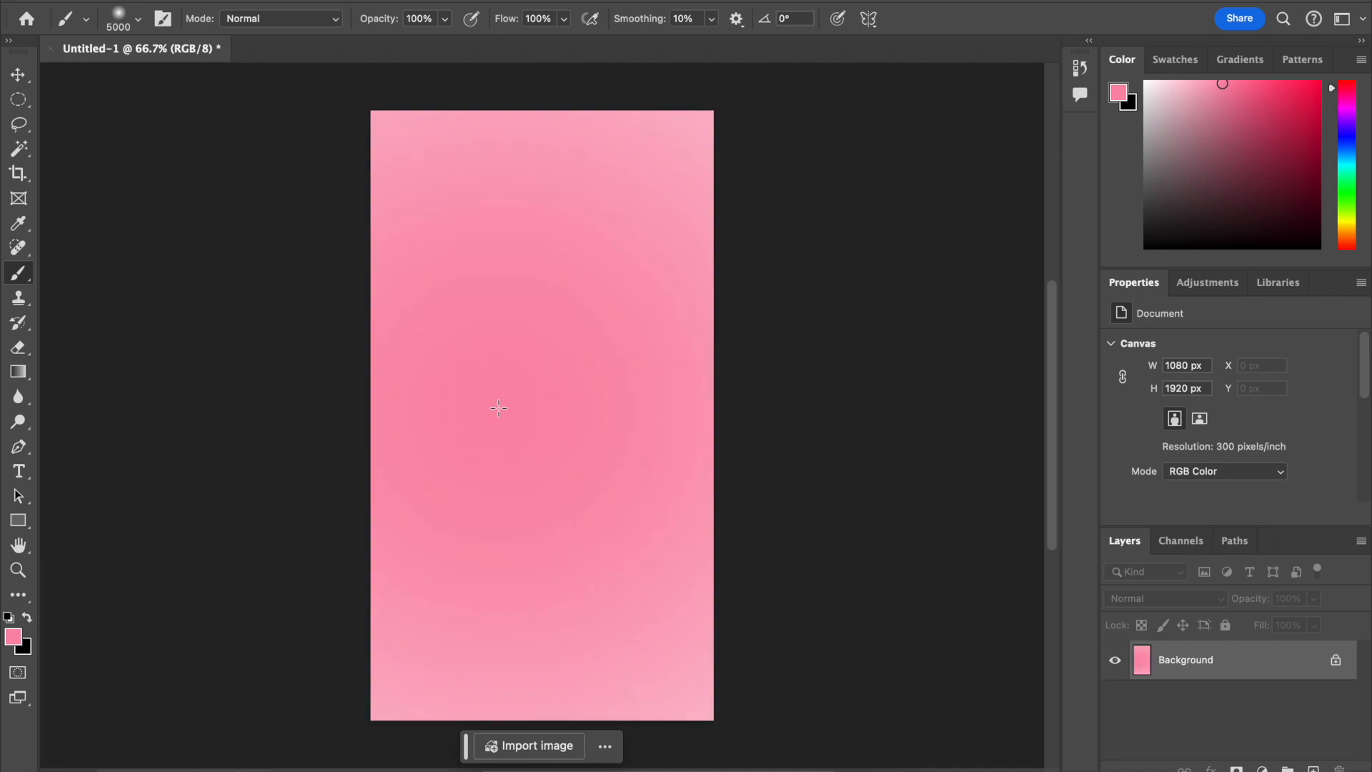
Step: Reduce the brush size to 412 px
right_click(441, 305)
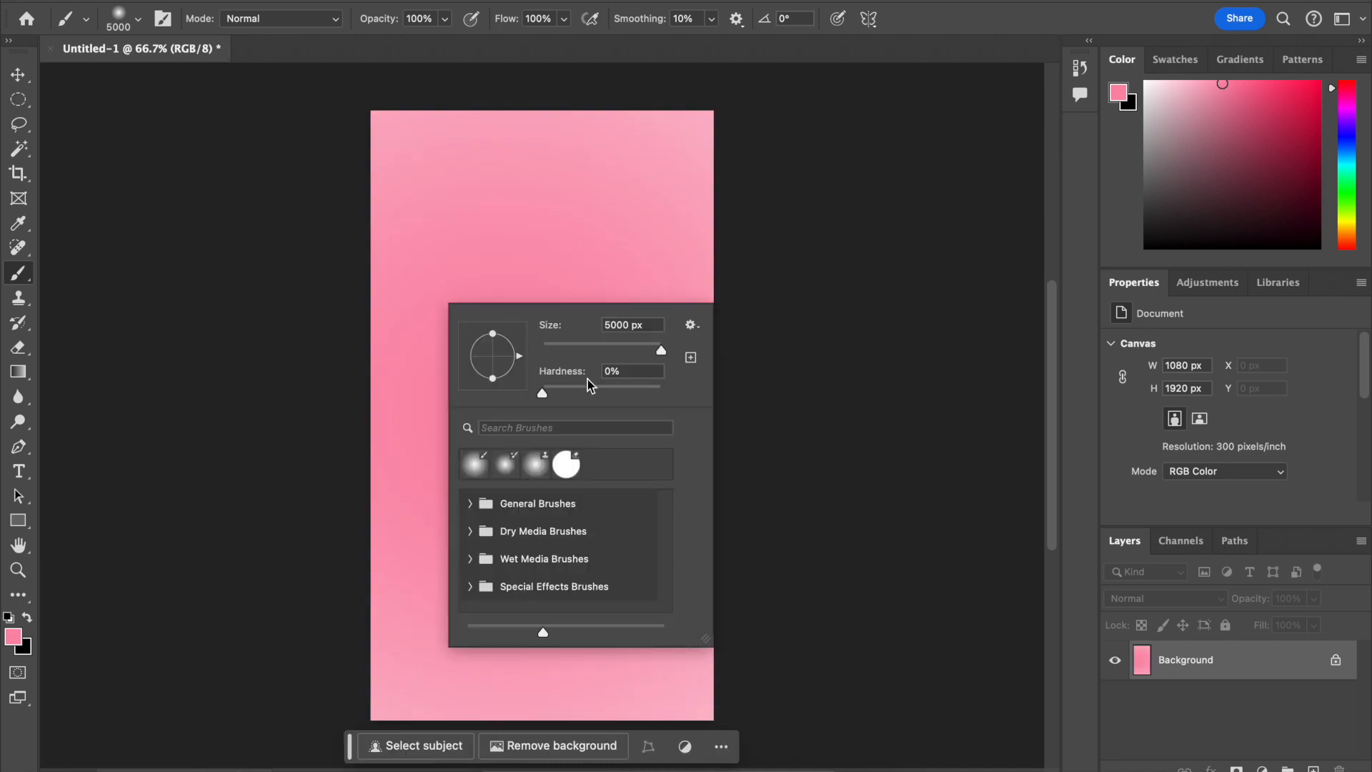
drag(621, 346, 611, 351)
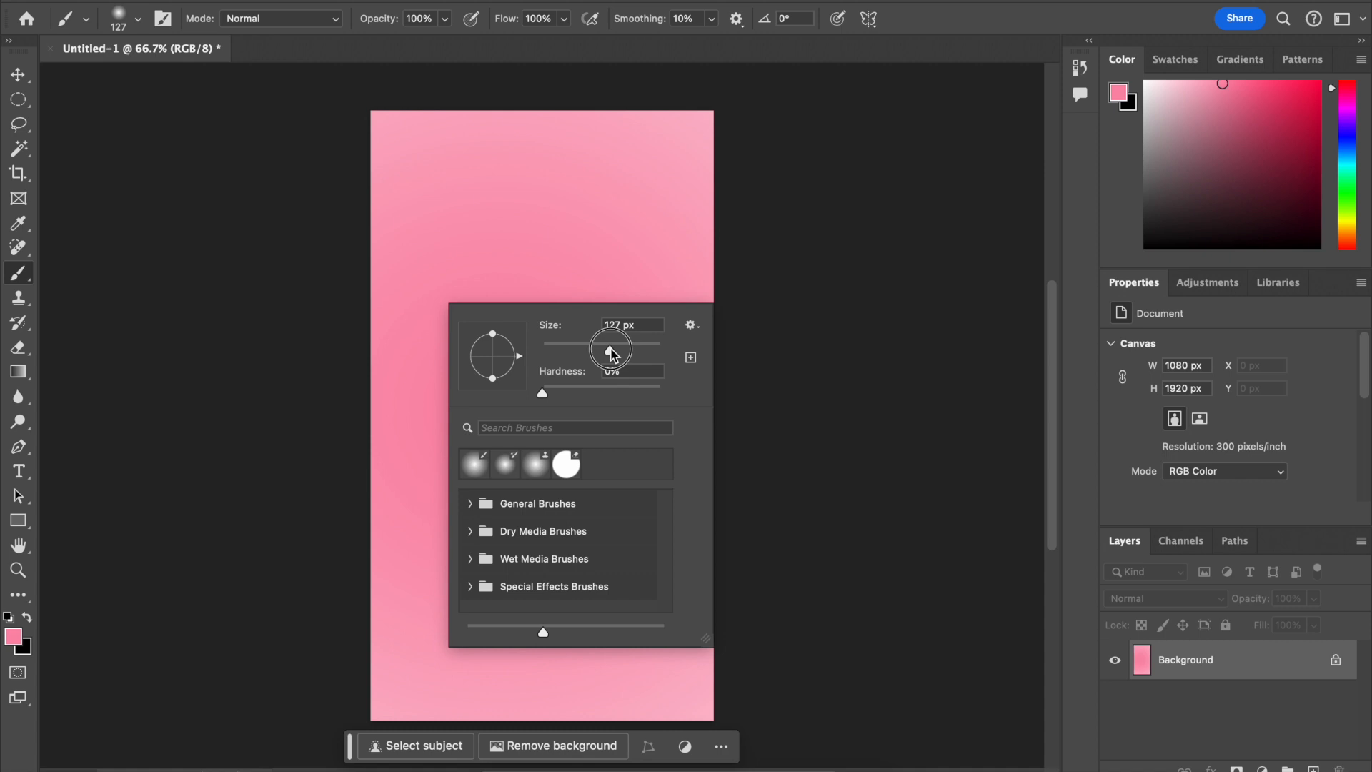
drag(611, 351, 621, 350)
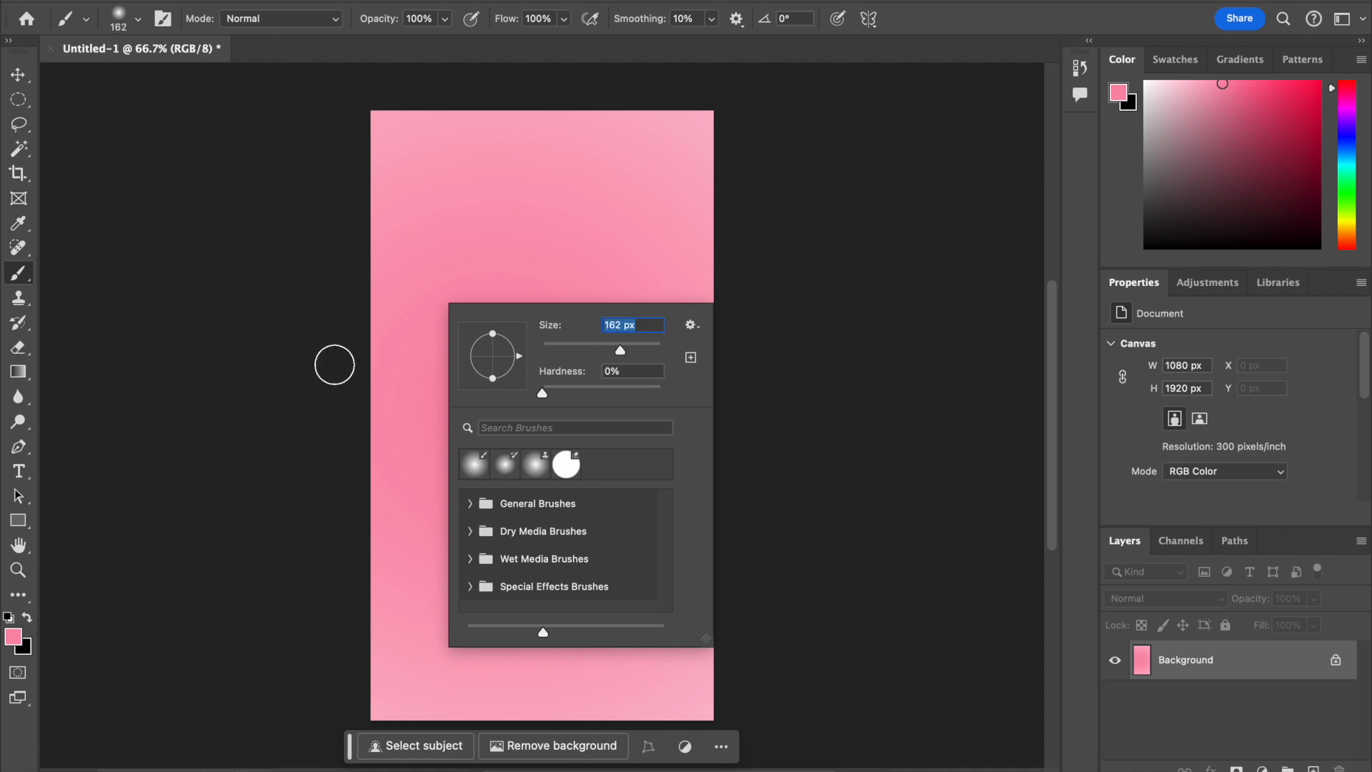
click(316, 362)
click(643, 387)
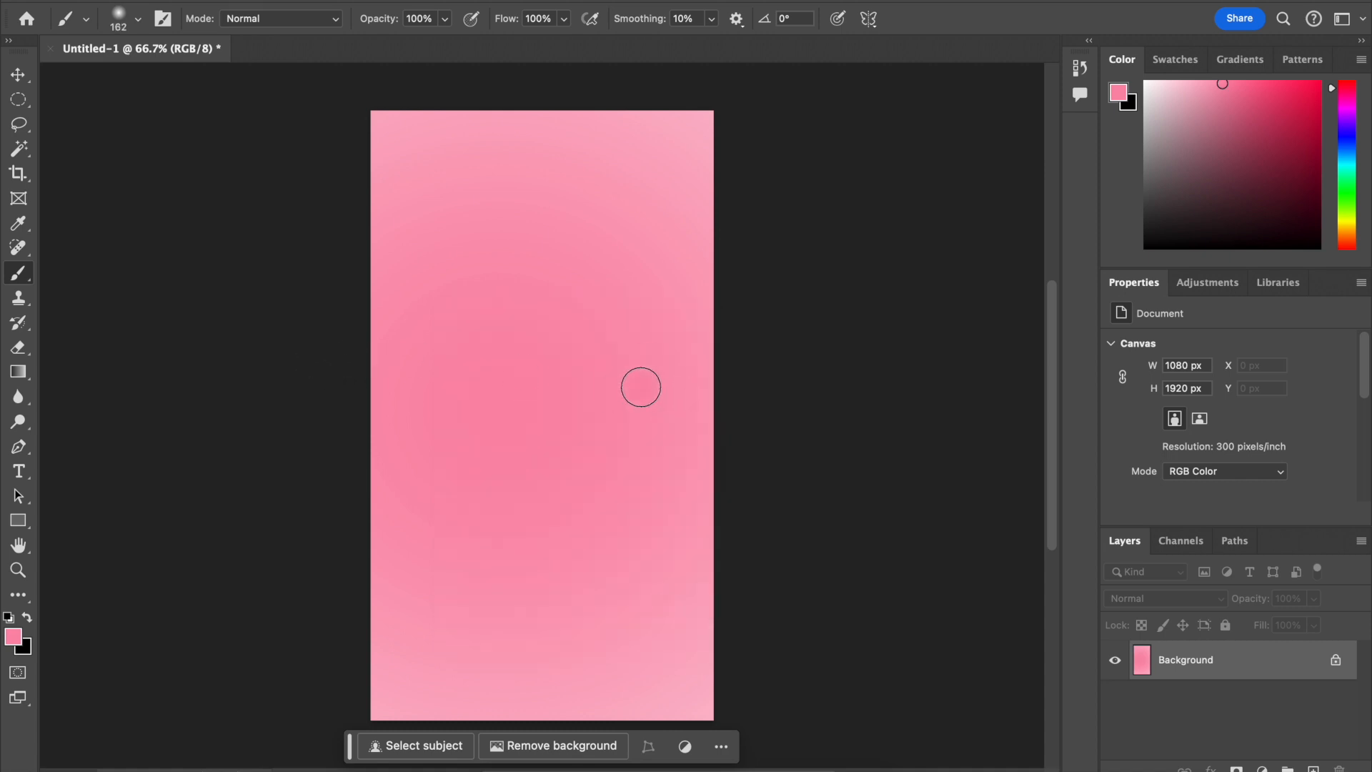
right_click(620, 369)
drag(794, 416, 822, 420)
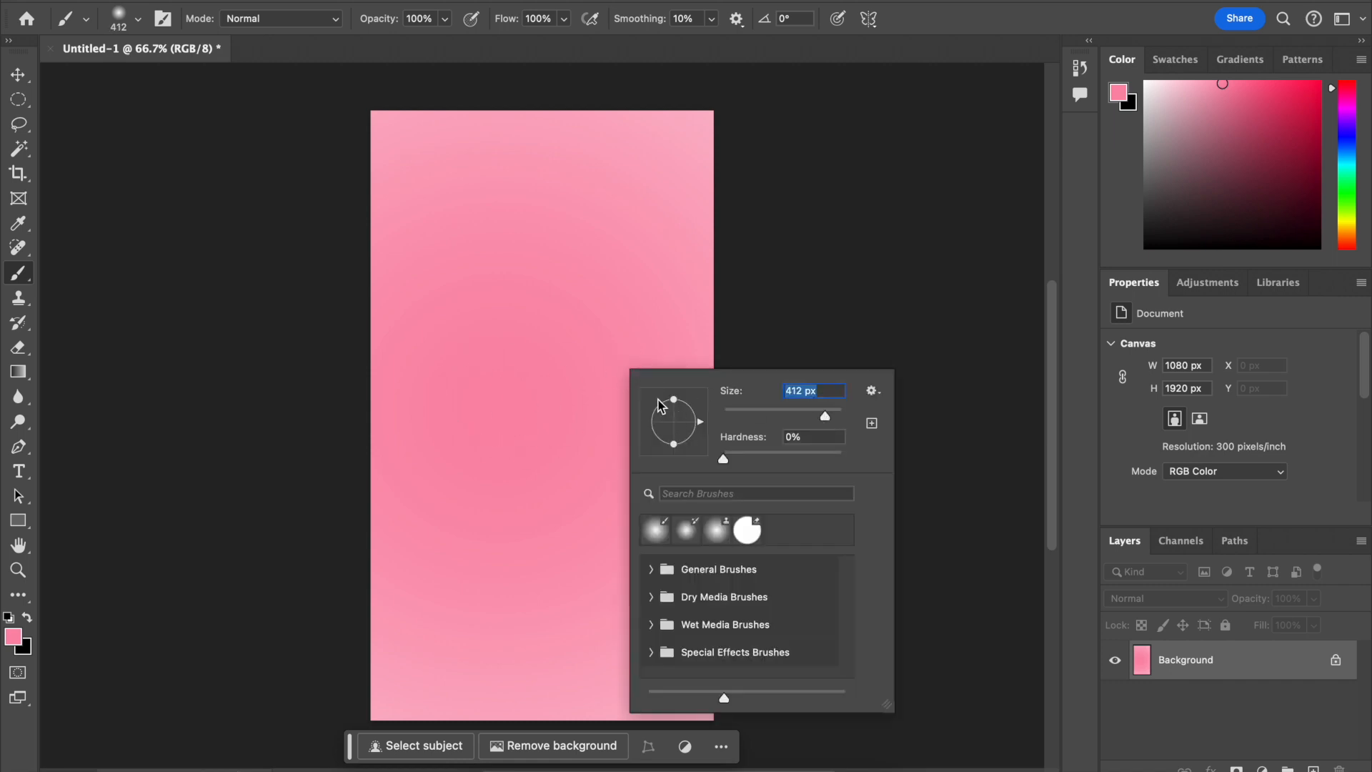
Step: Set the foreground colour to white, try one dab near the canvas centre, and undo it
click(12, 636)
drag(457, 314, 399, 252)
click(831, 238)
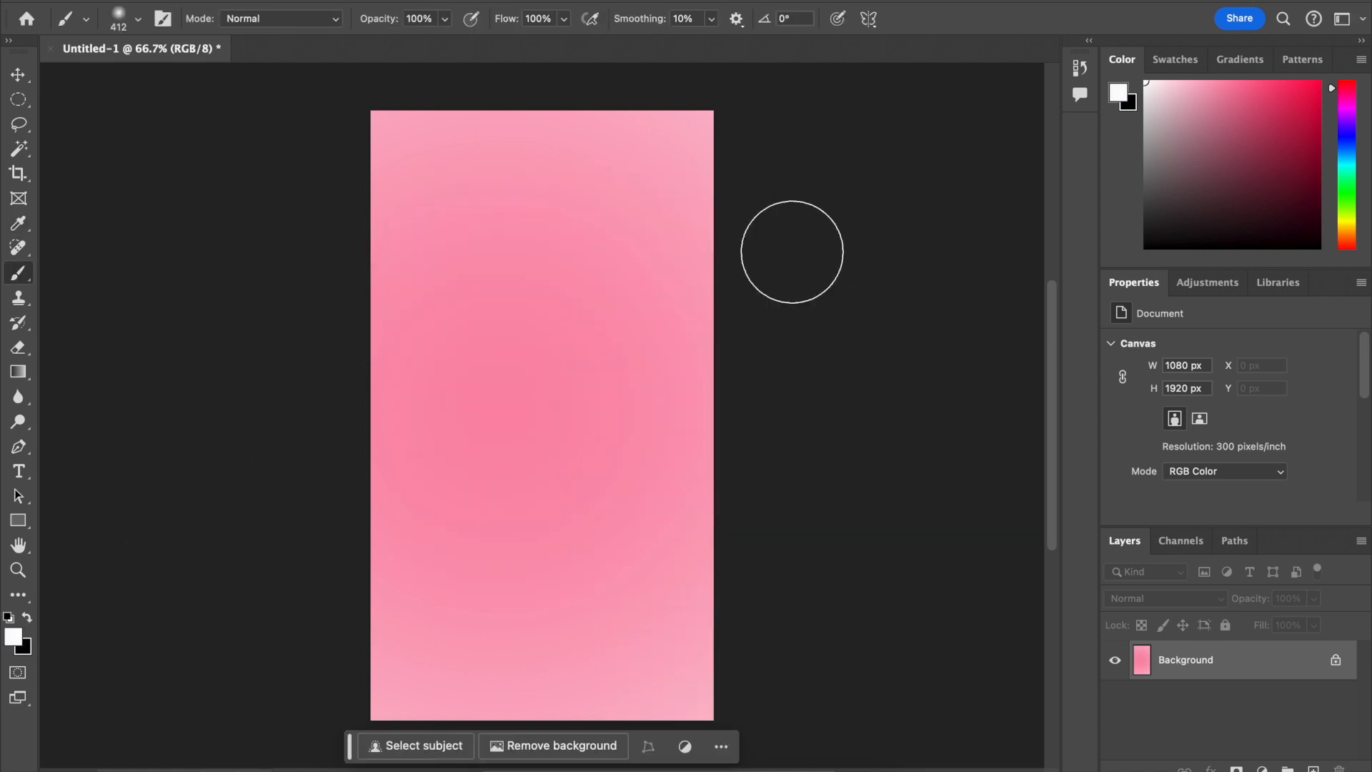
click(528, 336)
key(super+z)
Step: Try single white dabs near the canvas centre with 3200 px and 3920 px brushes, undoing each
right_click(543, 379)
drag(659, 417, 759, 423)
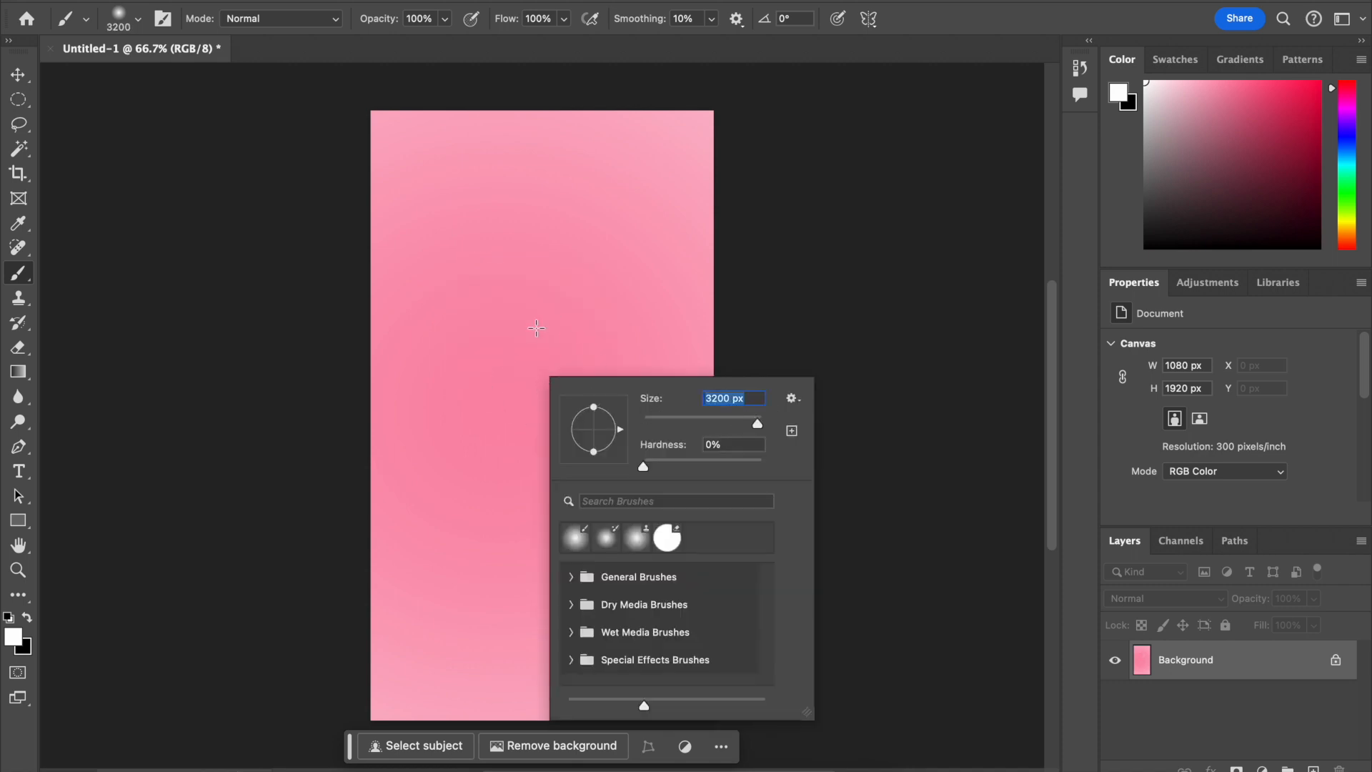
click(532, 333)
key(ctrl+z)
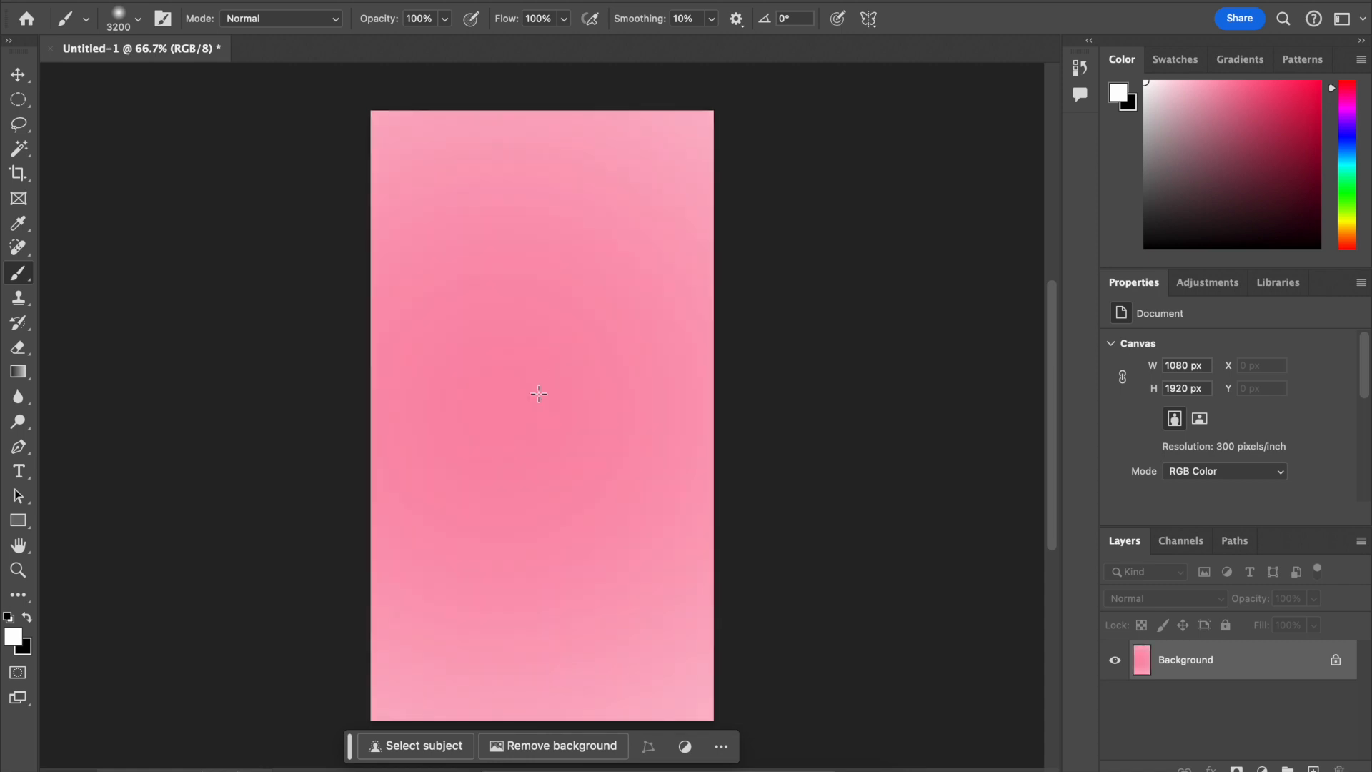
right_click(539, 394)
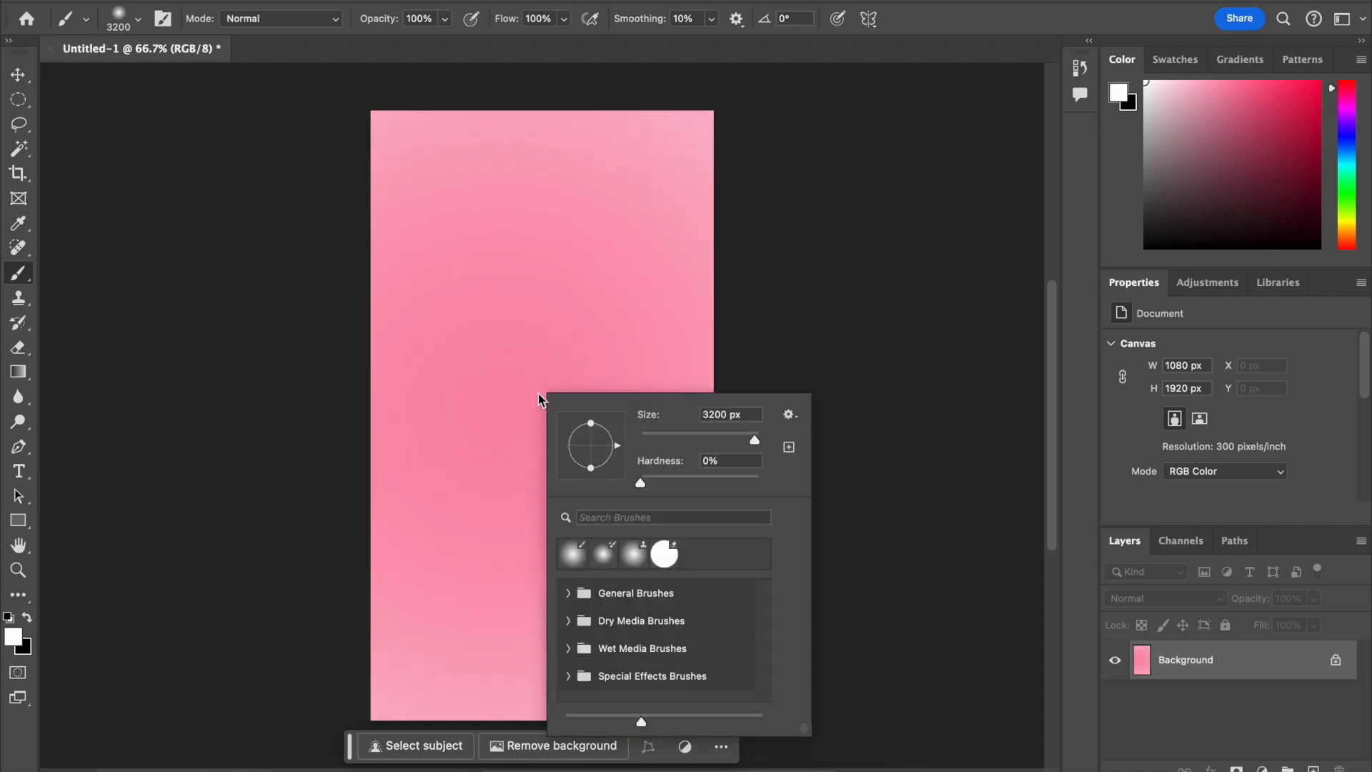
click(754, 439)
drag(754, 440, 762, 440)
click(541, 382)
key(ctrl+z)
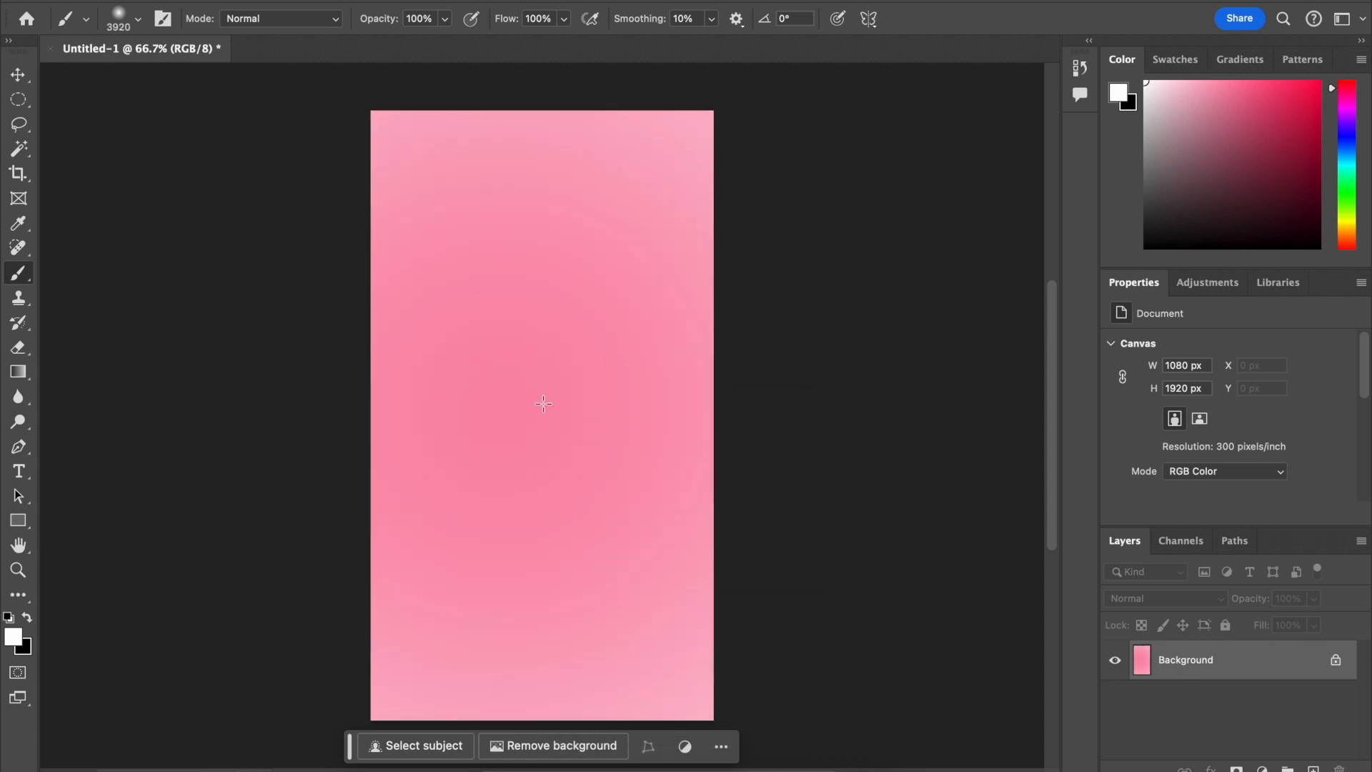
Step: Set the foreground colour to a light pink and return to the Brush tool
click(13, 635)
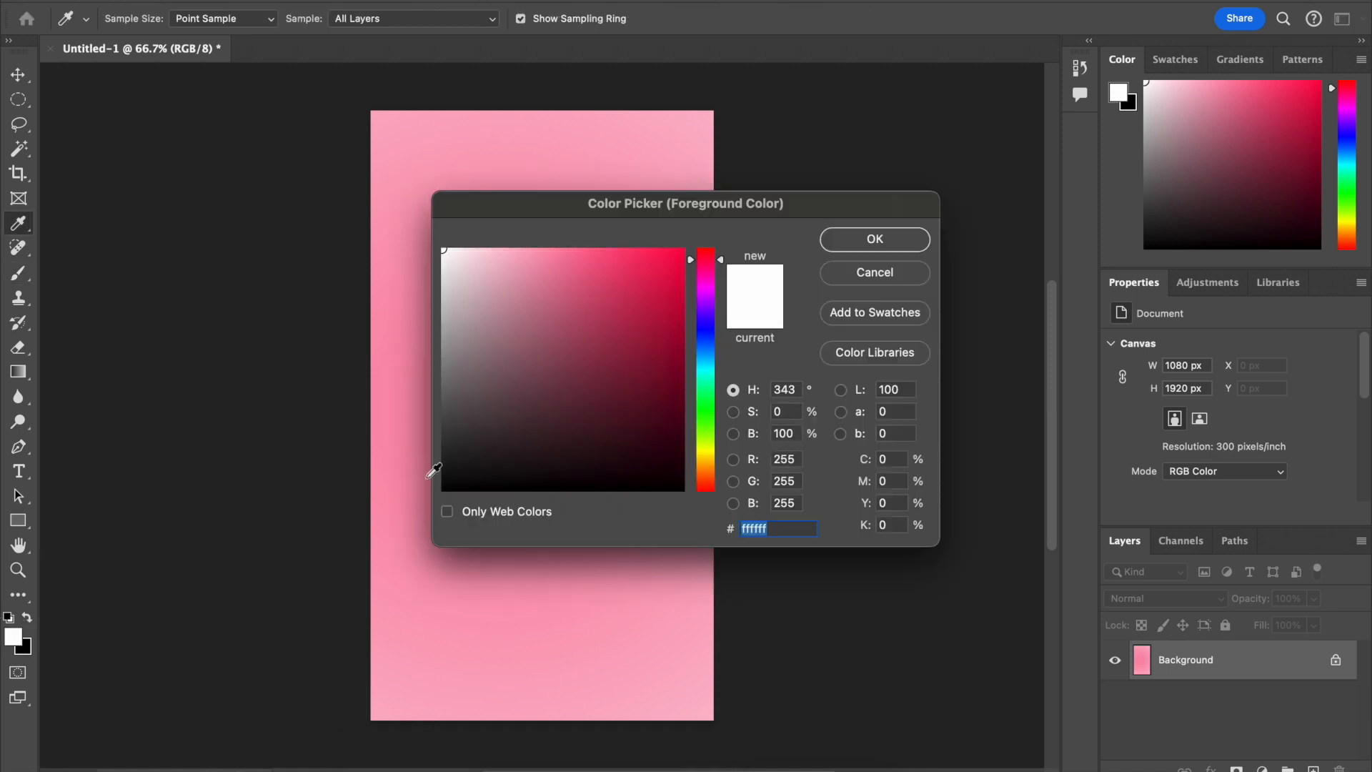
drag(556, 264, 496, 251)
click(896, 239)
key(b)
Step: Set the brush size to 1040 px and paint two overlapping light pink dabs, one below the other, at the canvas centre
right_click(644, 352)
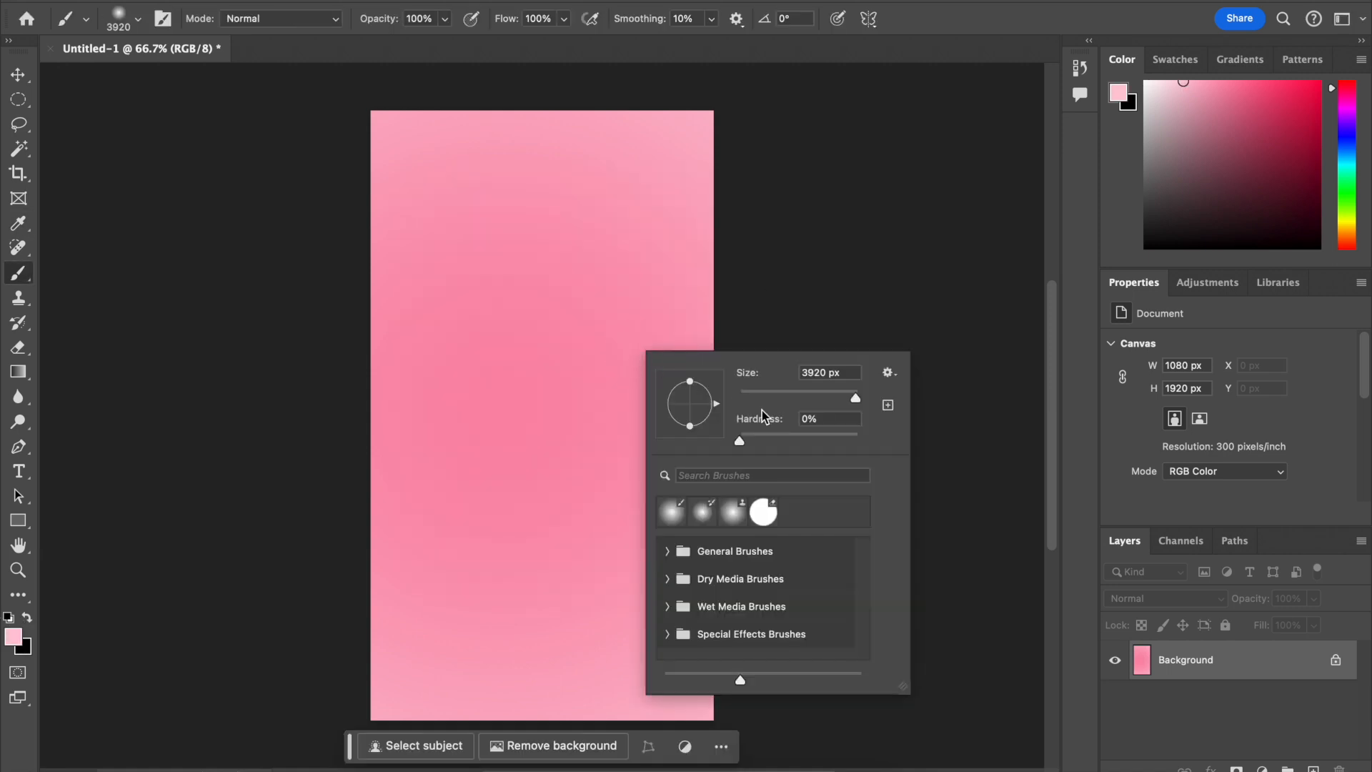
key(ctrl+Up)
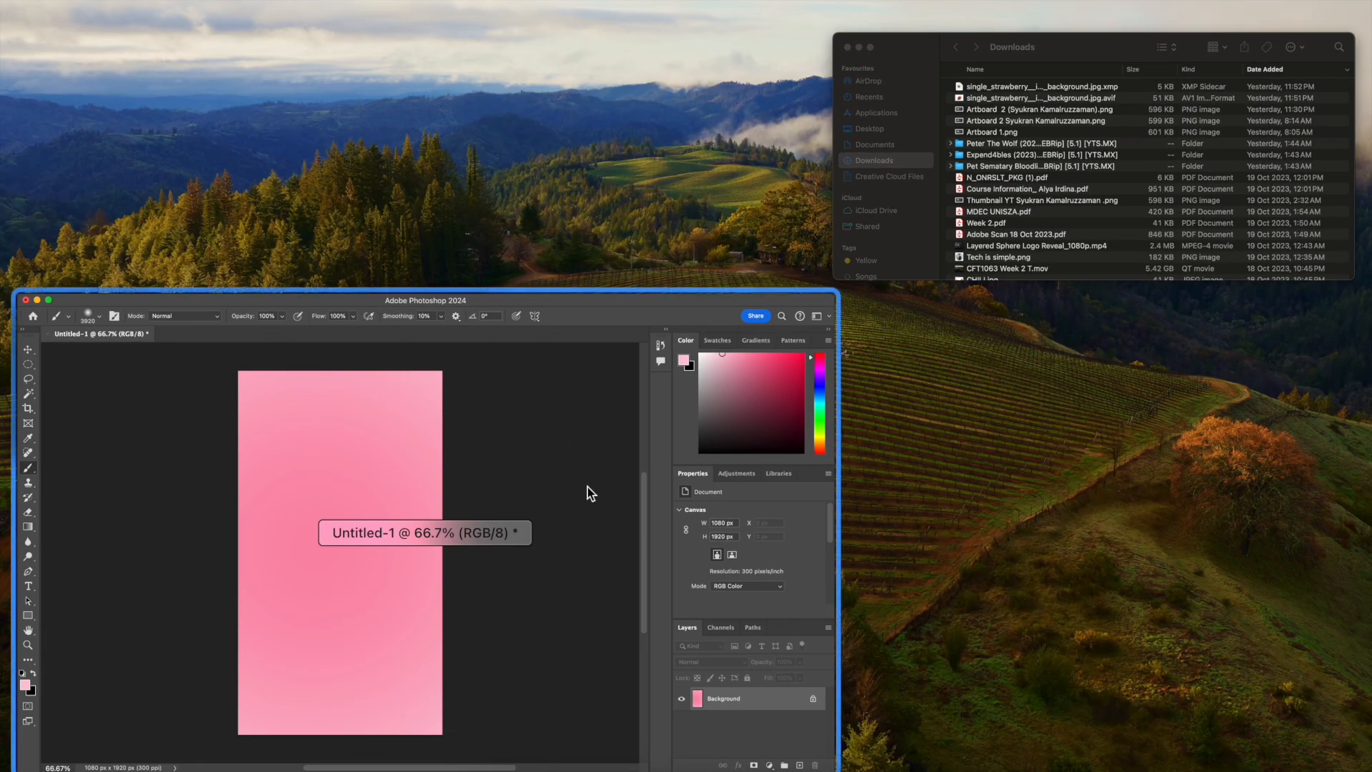
click(582, 504)
drag(854, 396, 848, 397)
click(536, 381)
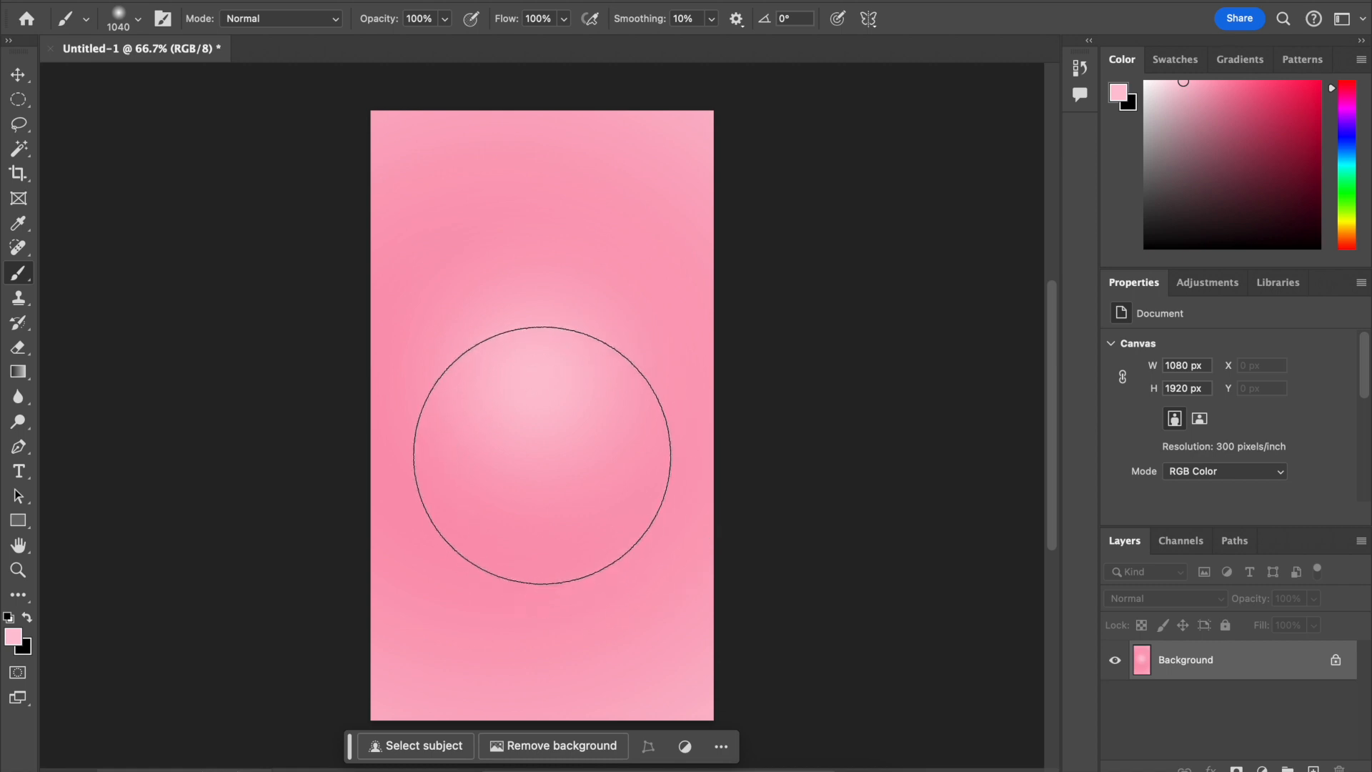
click(542, 455)
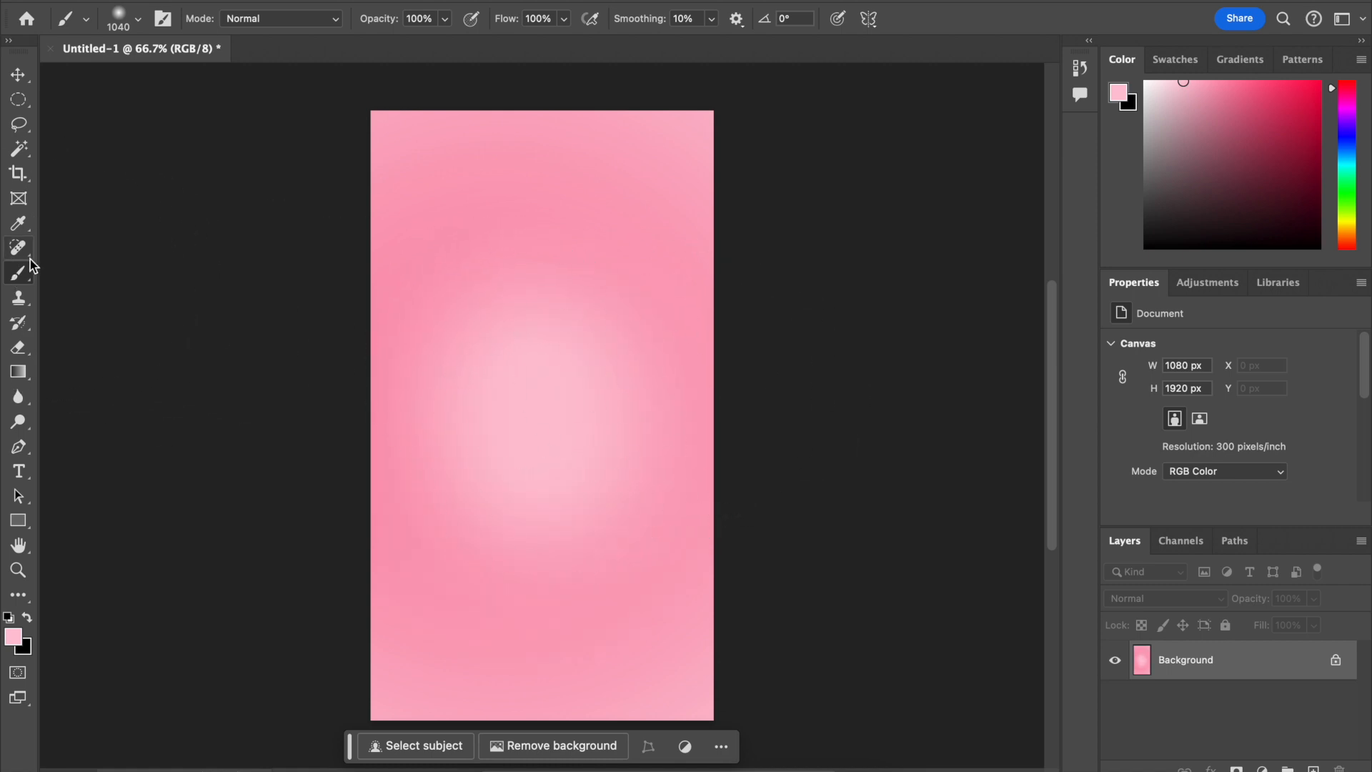
Step: Try linear pink-to-black gradients in several directions across the canvas with the Gradient tool
click(14, 379)
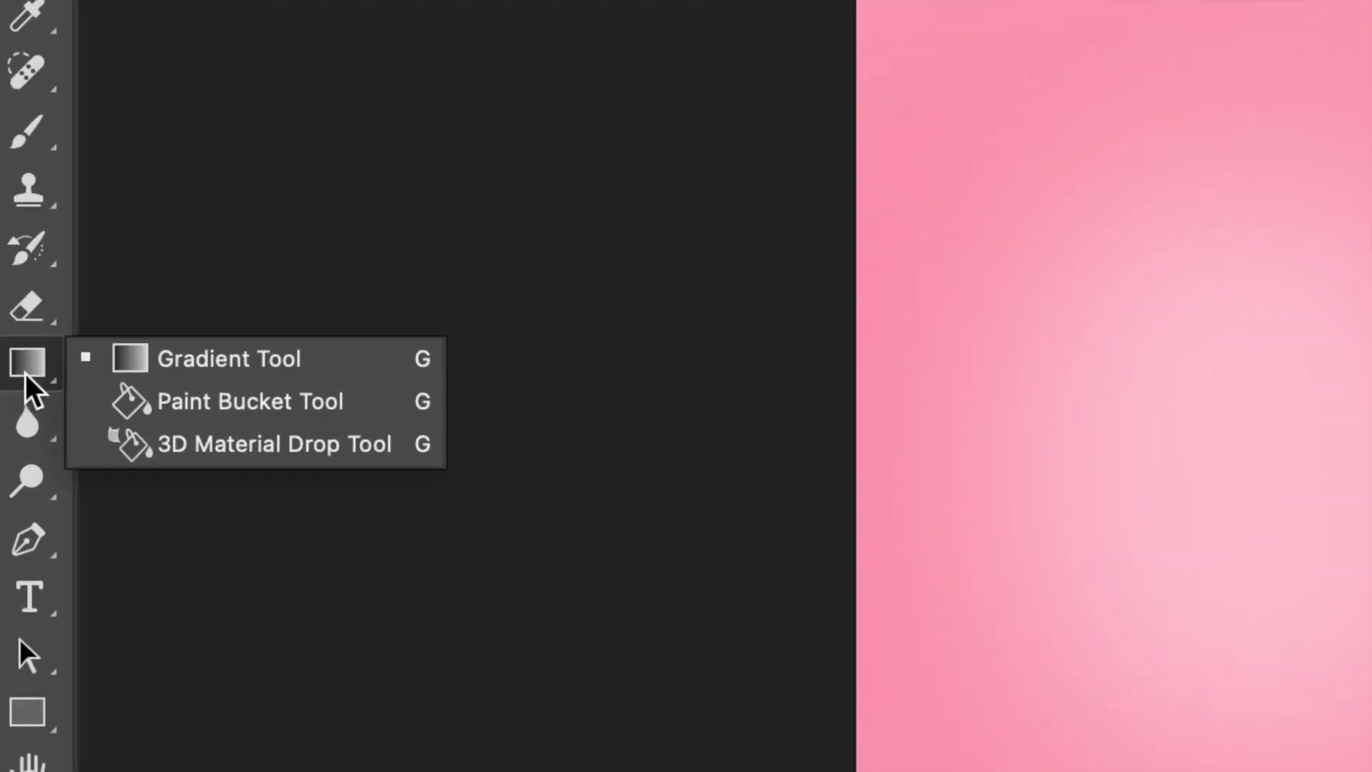
click(101, 370)
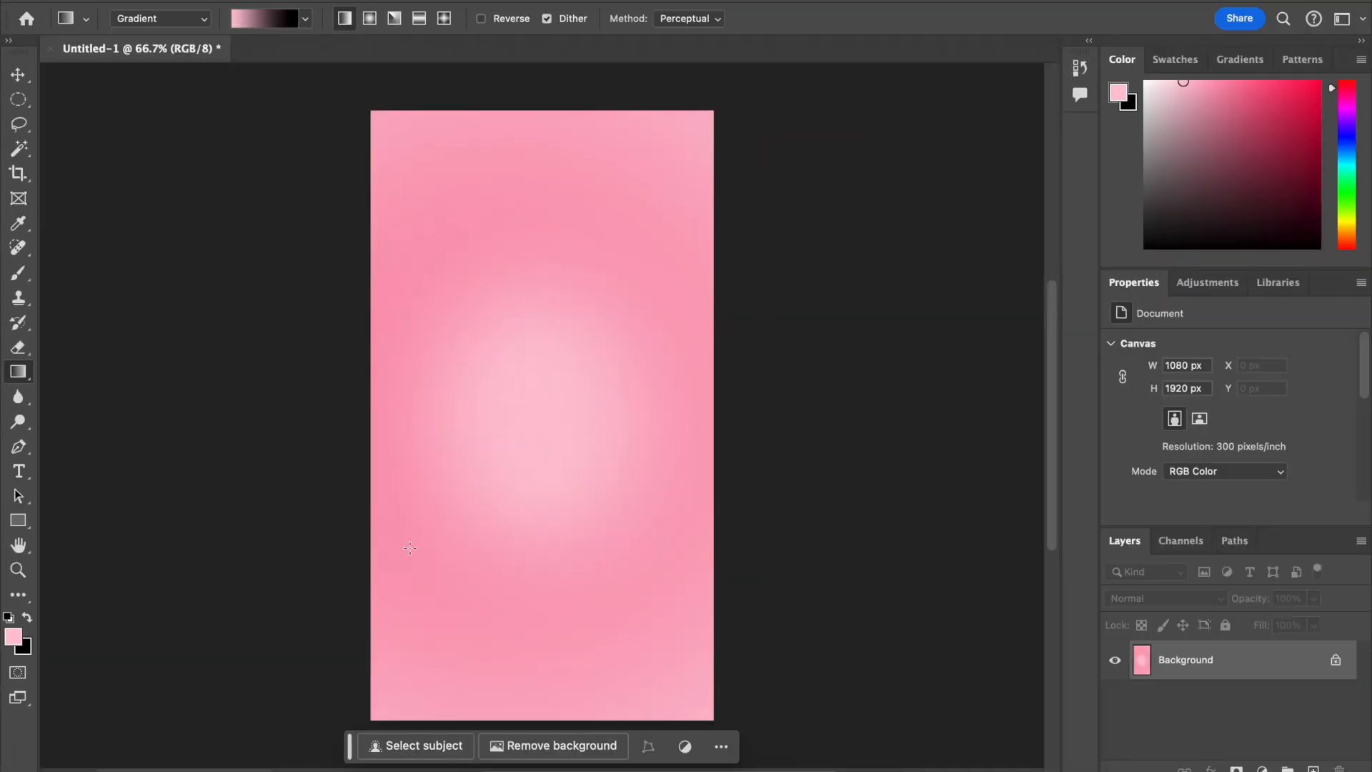
drag(591, 258, 689, 529)
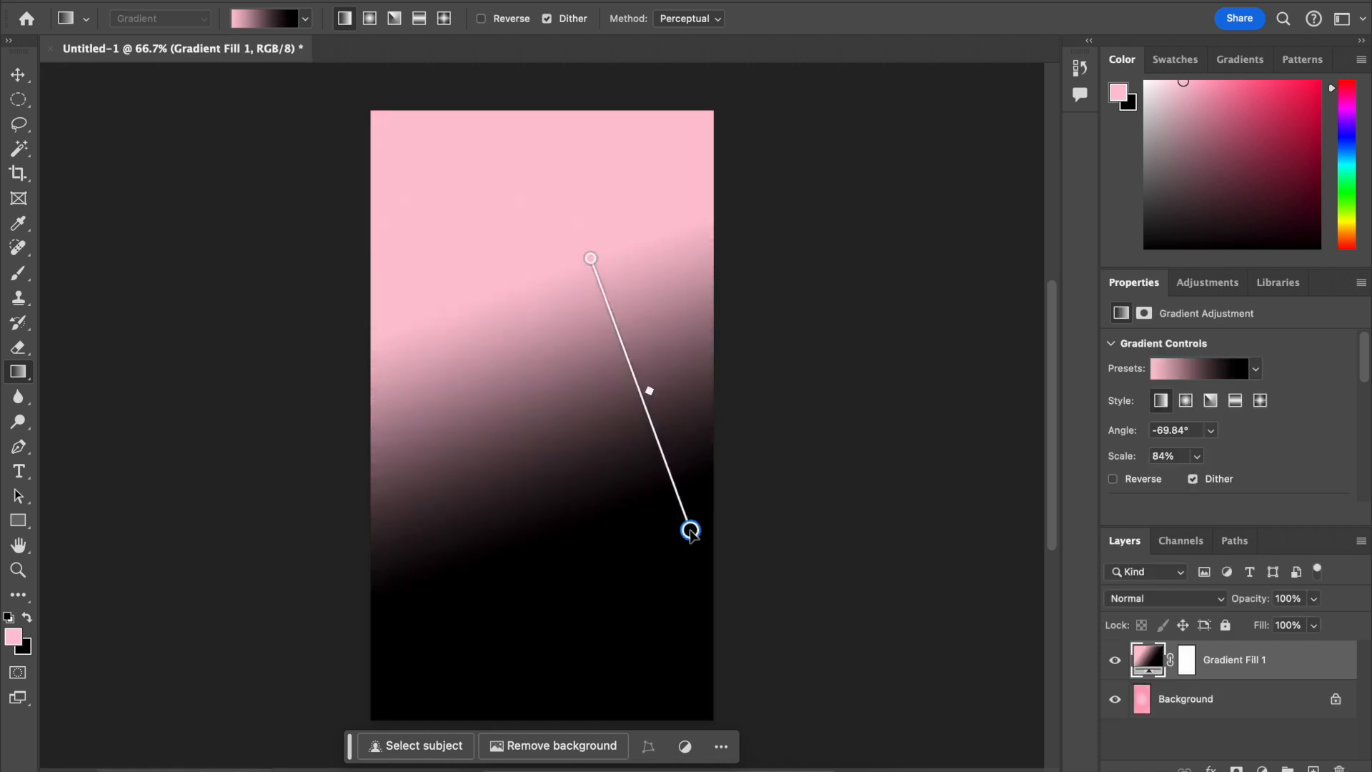
drag(458, 664, 716, 296)
drag(543, 314, 861, 103)
drag(429, 481, 879, 431)
Step: Undo all gradient changes back to the brushed pink background
key(ctrl+z)
key(ctrl+z)
key(ctrl+z)
key(ctrl+z)
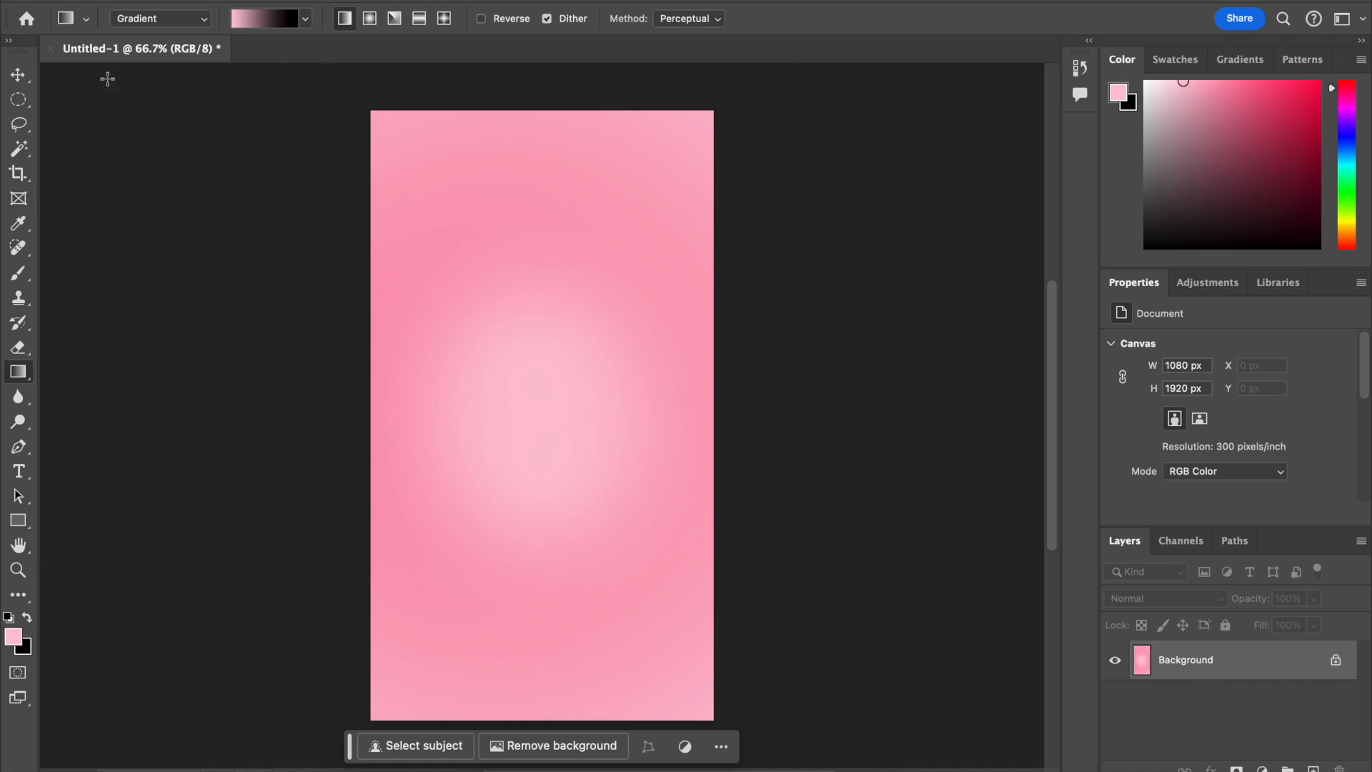
Step: Activate the Move tool, and search Google for "strawberry" in the web browser
click(18, 74)
key(ctrl+Right)
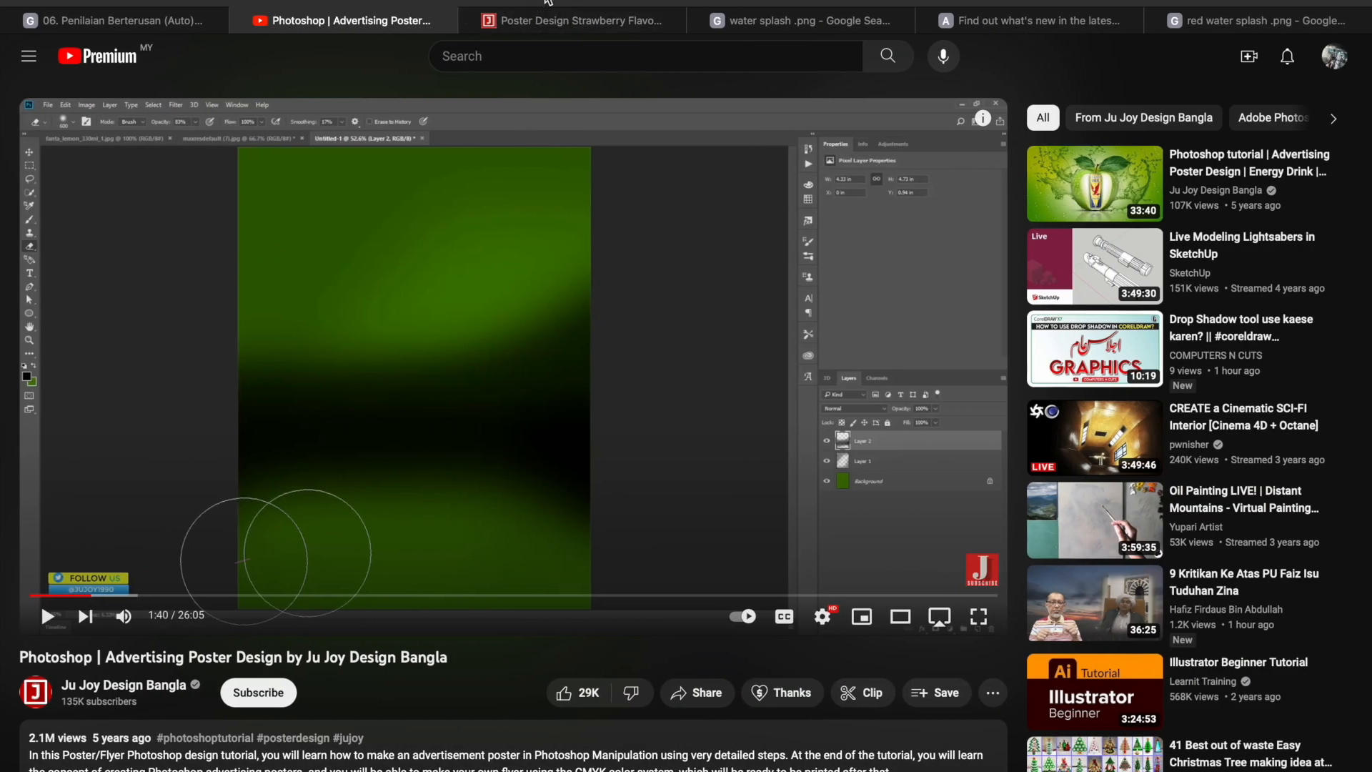
click(548, 3)
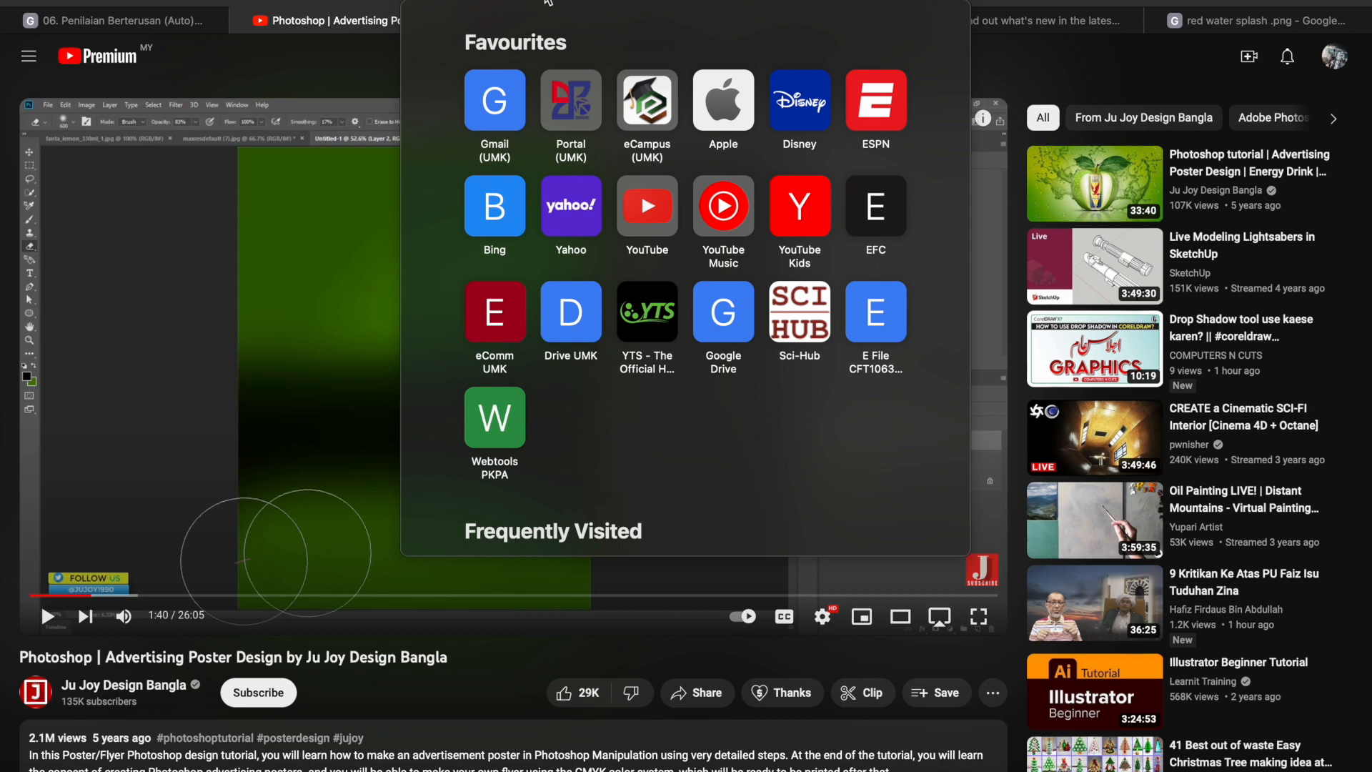
text(straw)
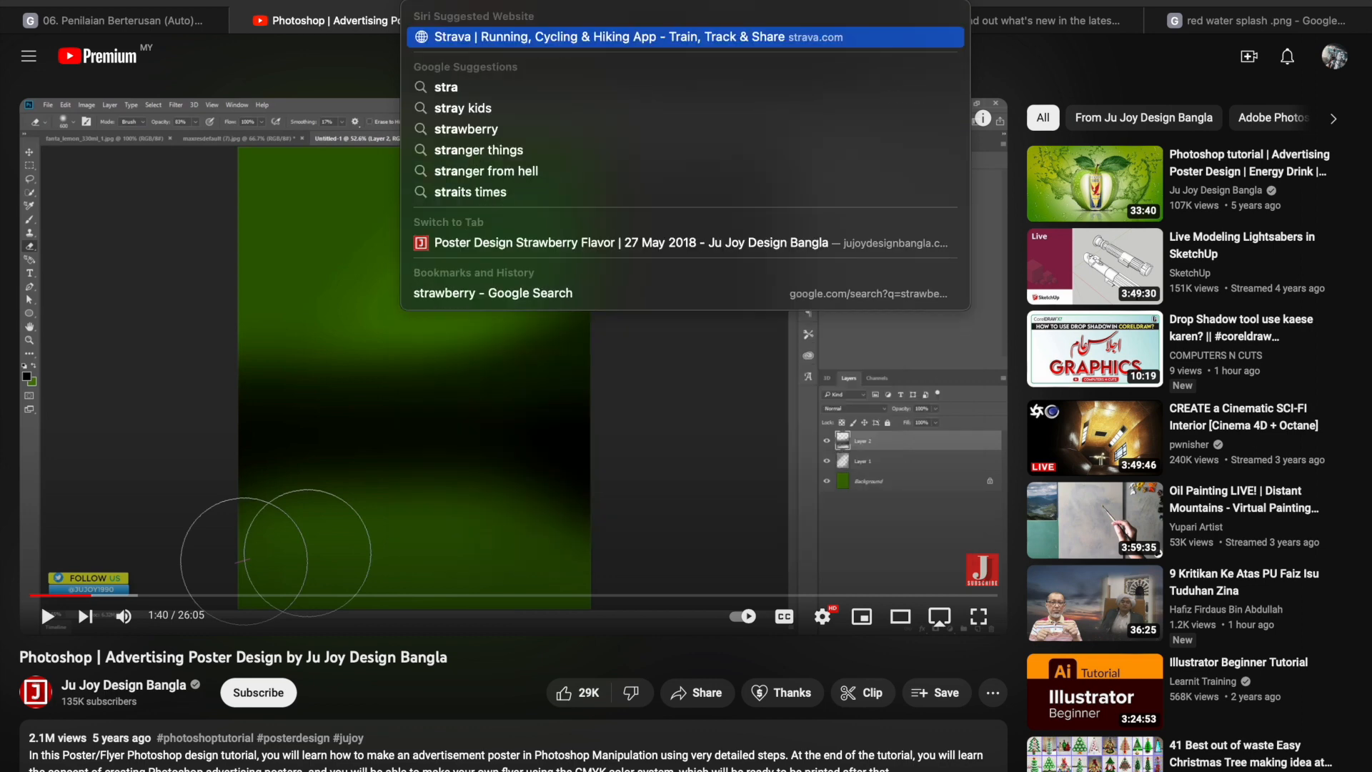
text(berry)
key(Return)
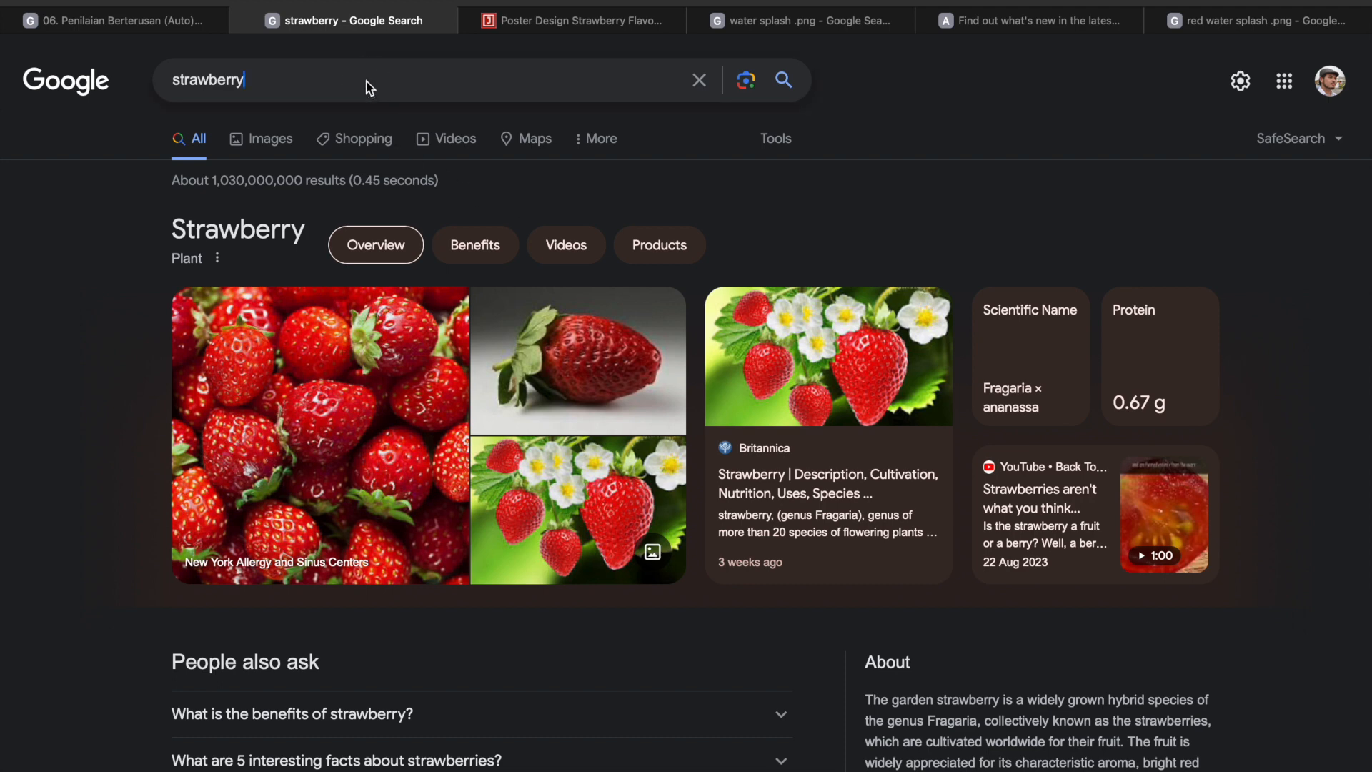
Step: Show the image results for the strawberry search
click(367, 87)
click(69, 225)
click(324, 88)
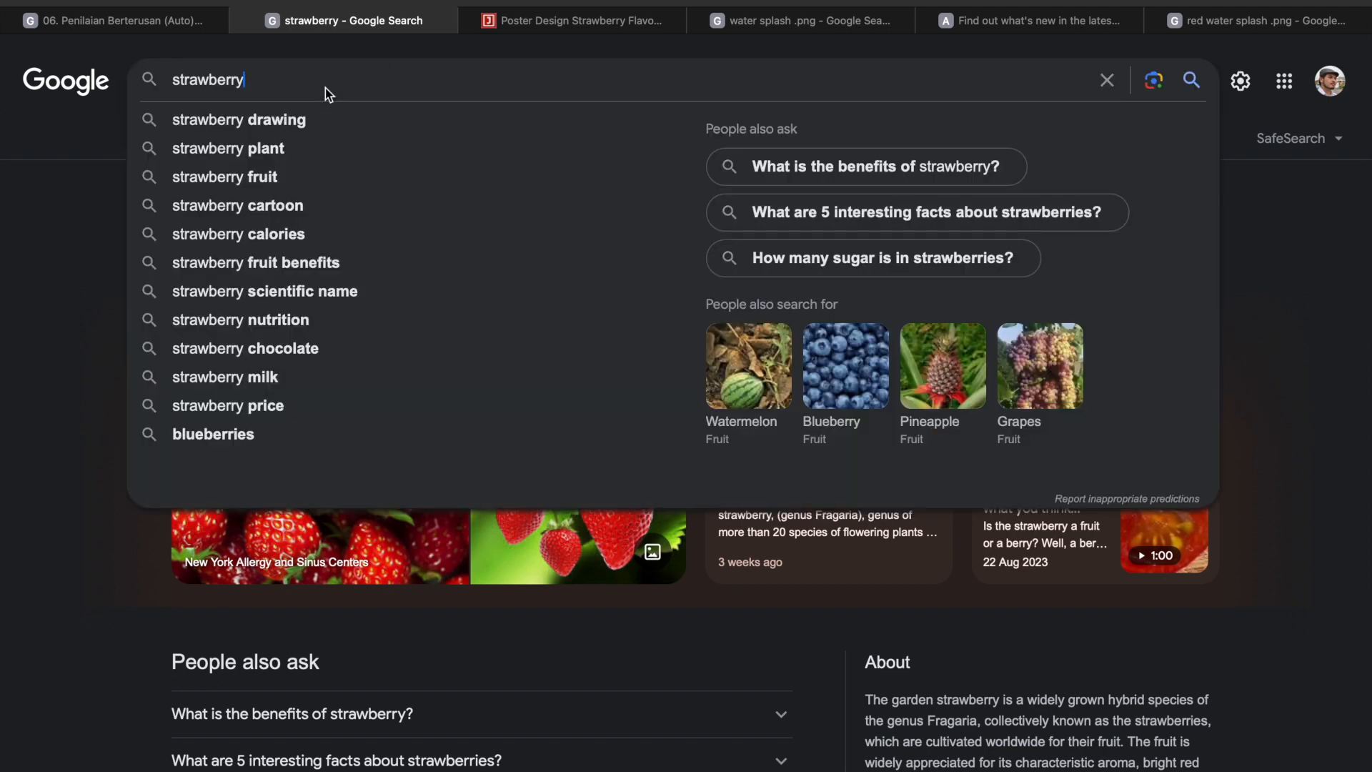
click(57, 332)
click(384, 153)
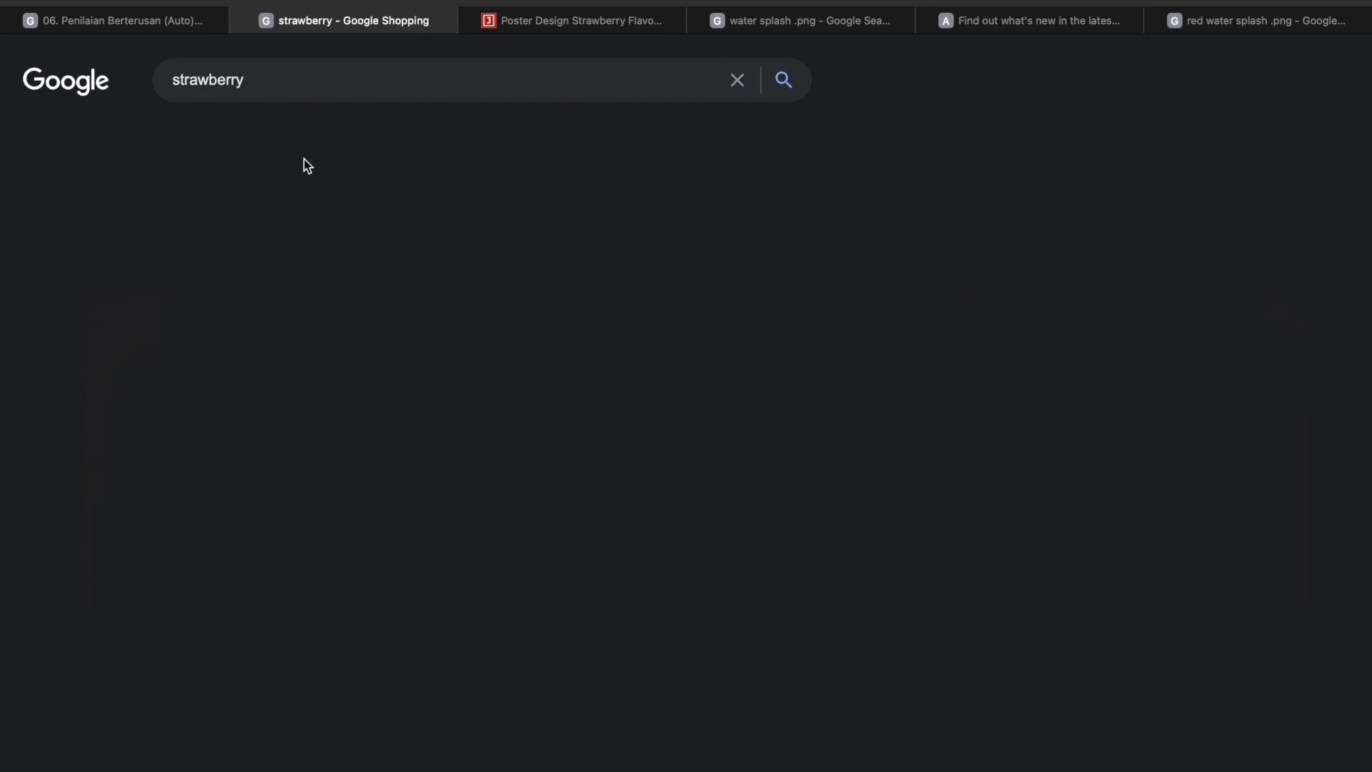
click(281, 150)
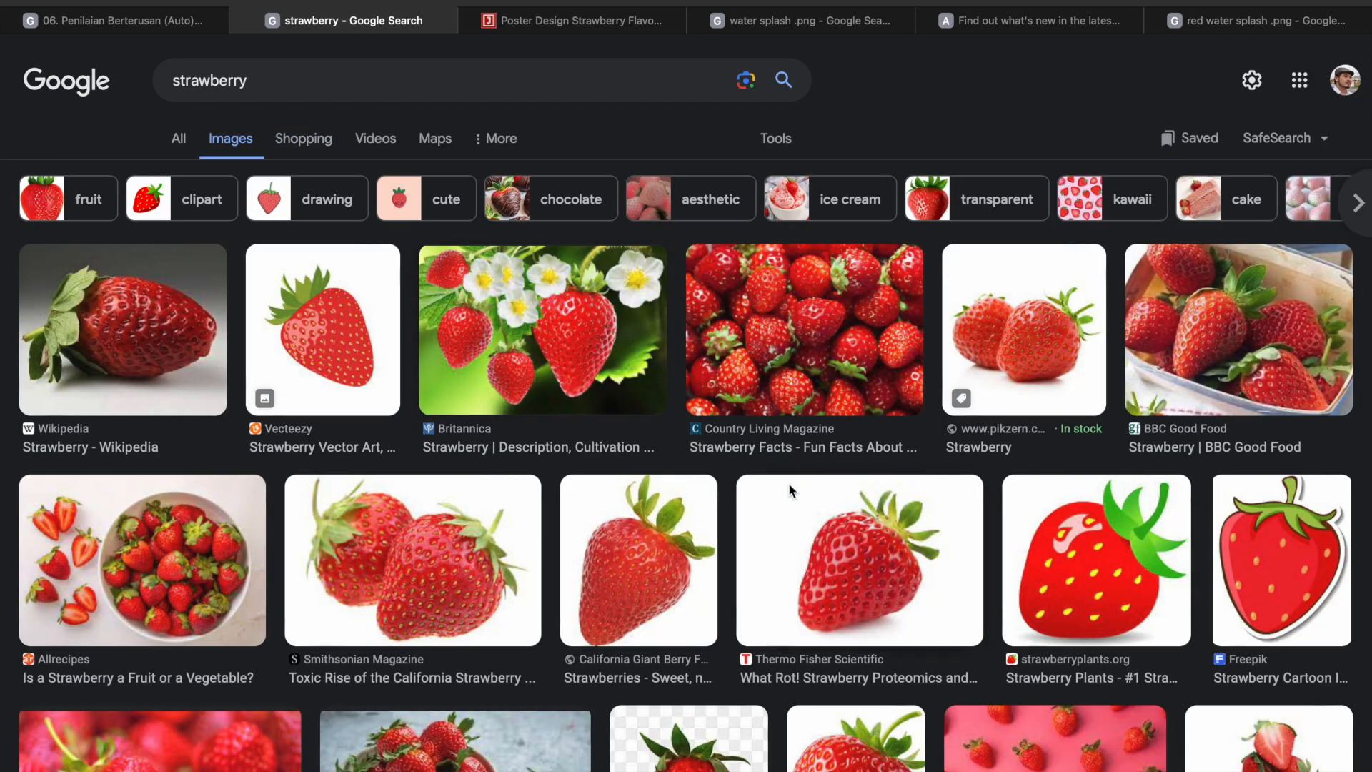
Step: Browse the strawberry pictures, preview the Vecteezy strawberry illustration on white and copy that image
scroll(790, 488, down, 2)
scroll(790, 489, down, 3)
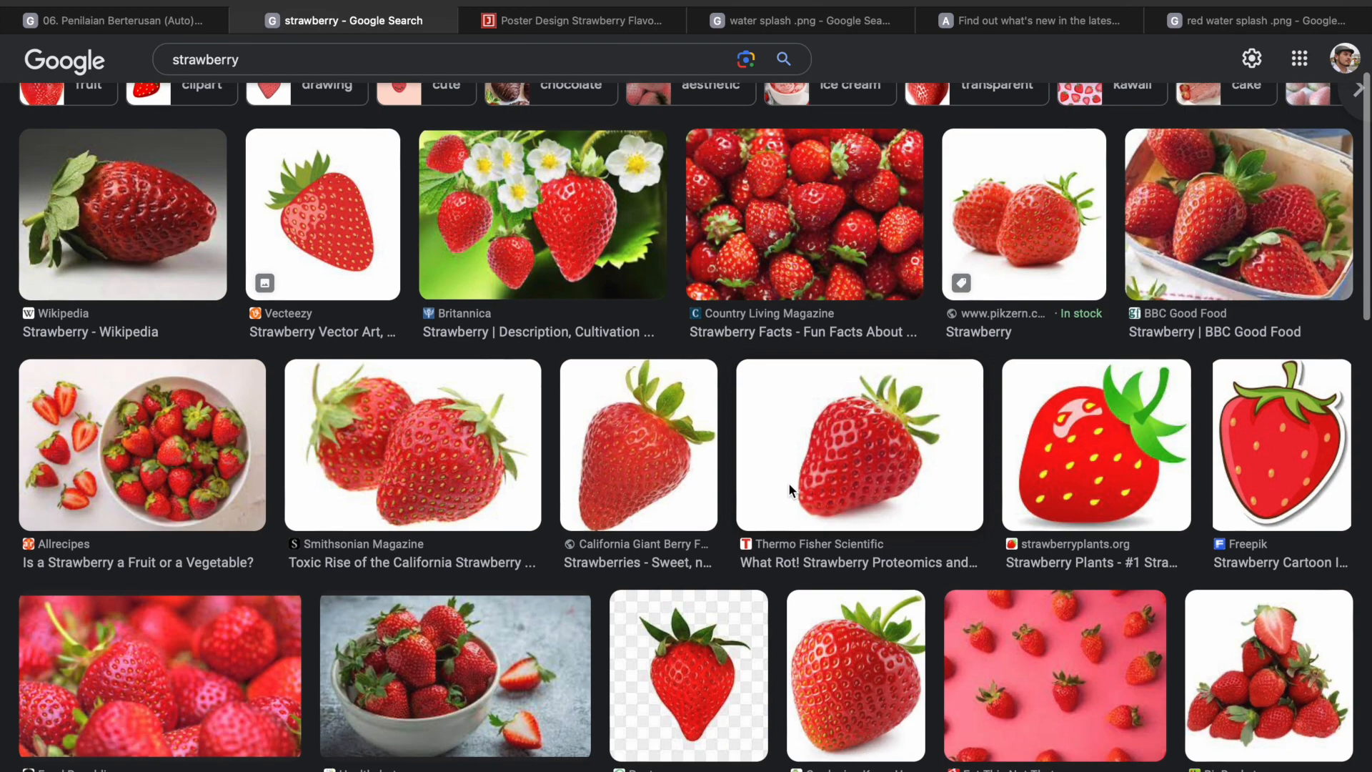
scroll(790, 490, up, 2)
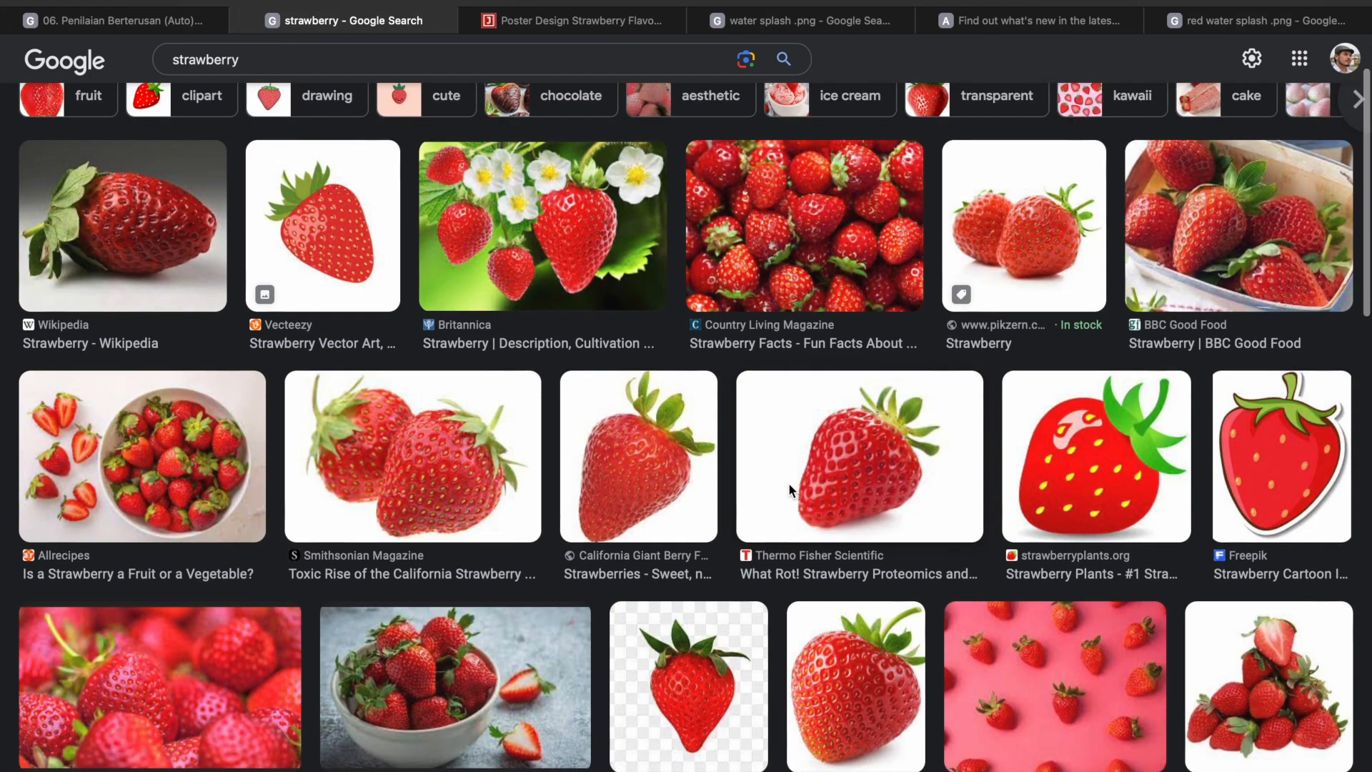
click(669, 454)
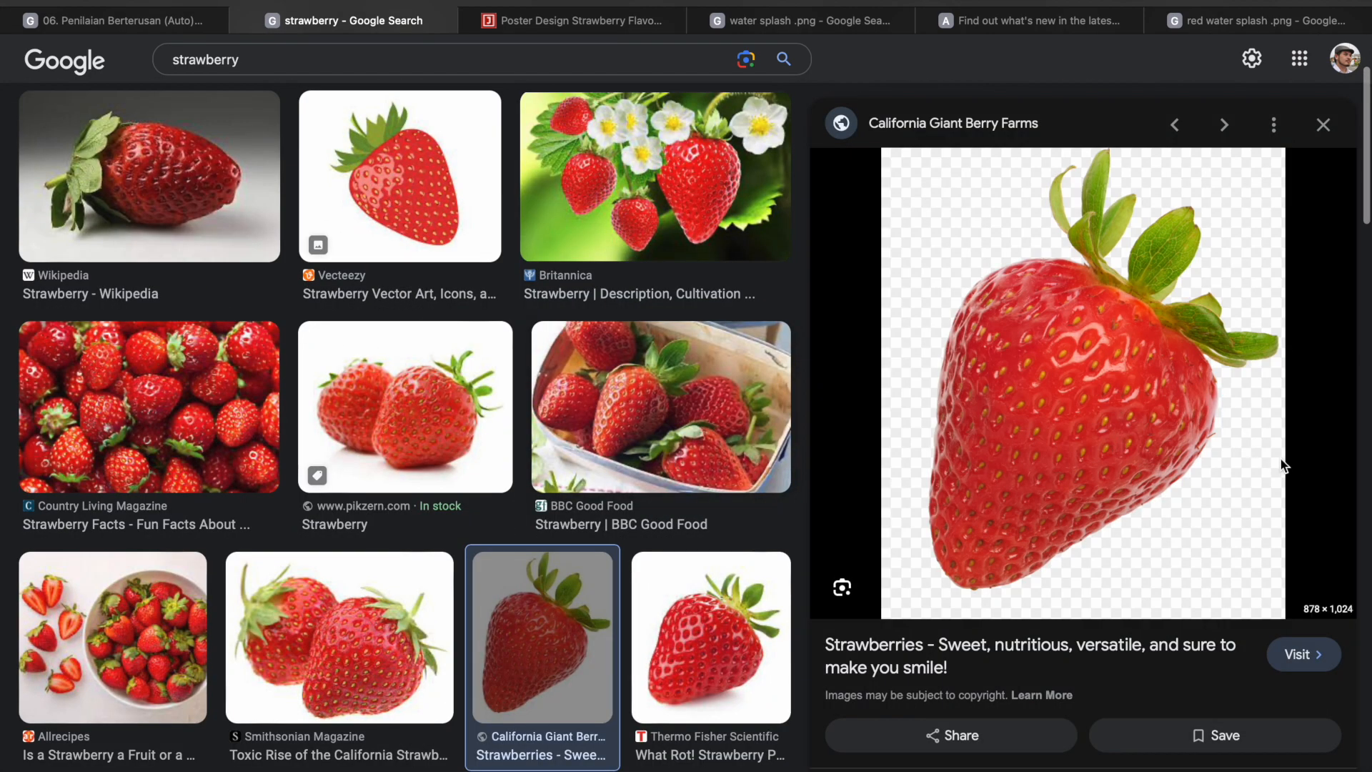
click(467, 218)
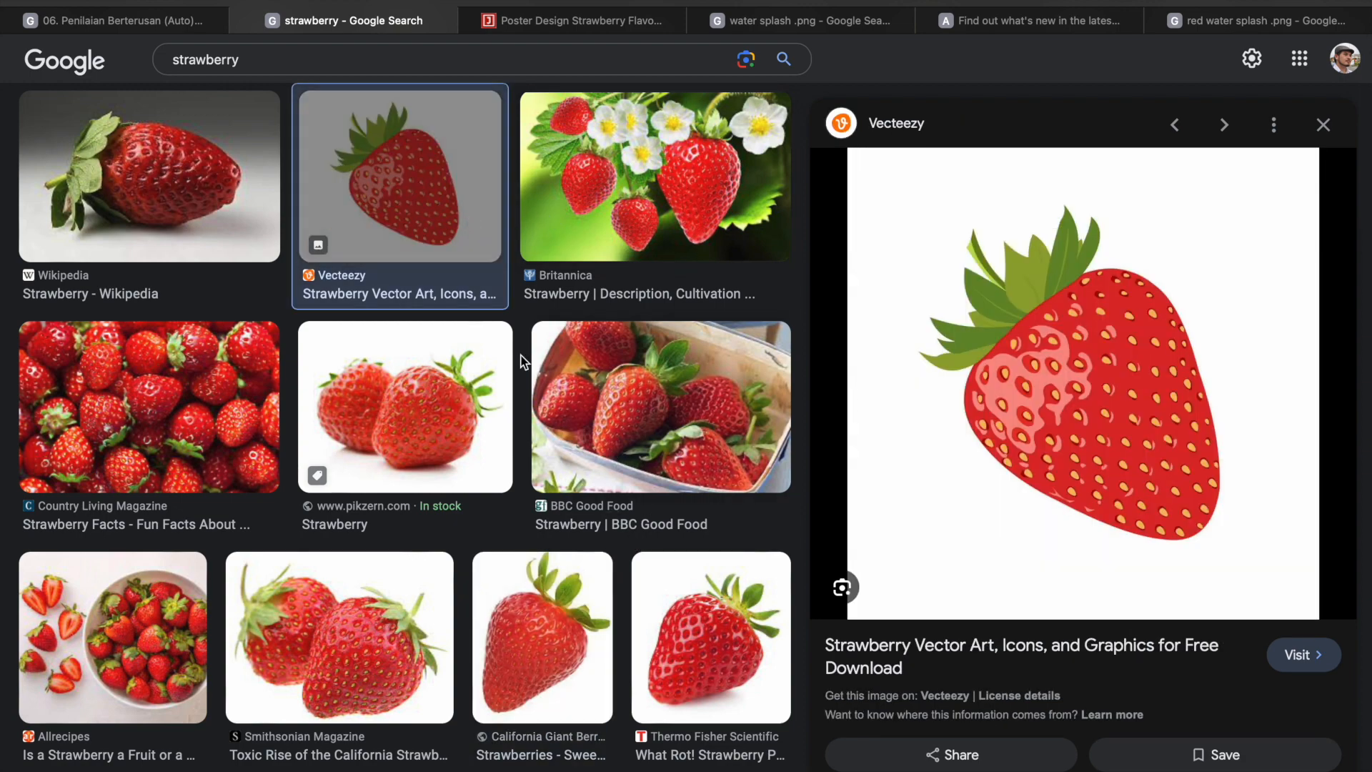
right_click(977, 422)
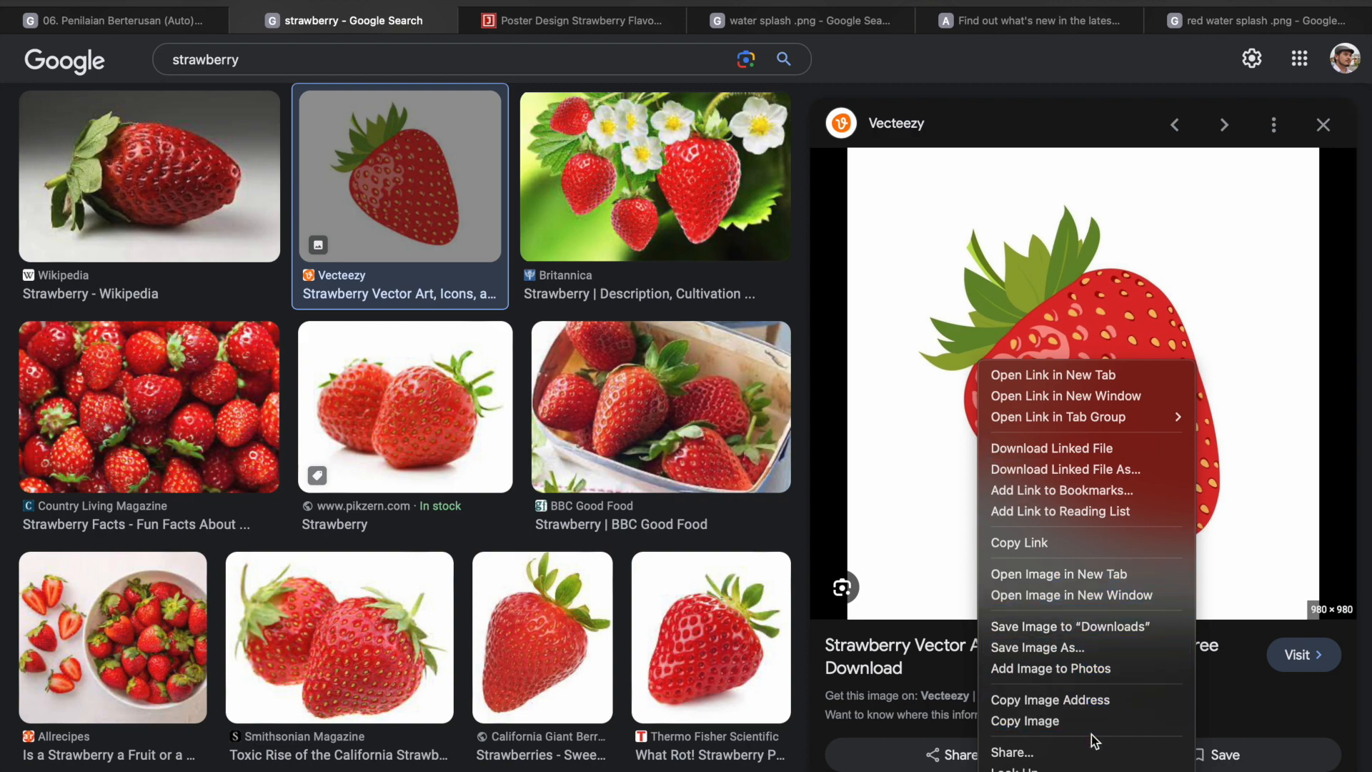
click(1091, 722)
Step: Switch back to Photoshop, paste the strawberry image onto the pink canvas and move it down to Y 503 px
key(super+Tab)
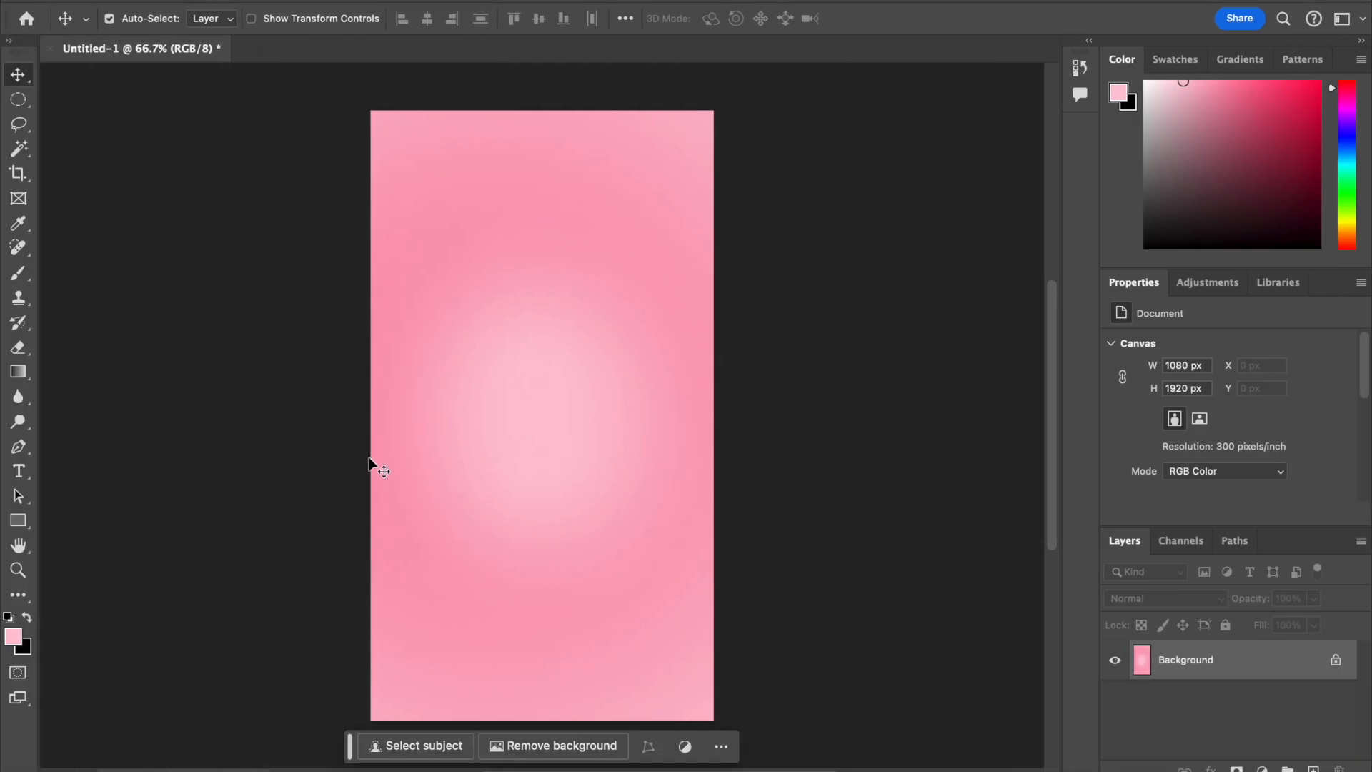
key(super+v)
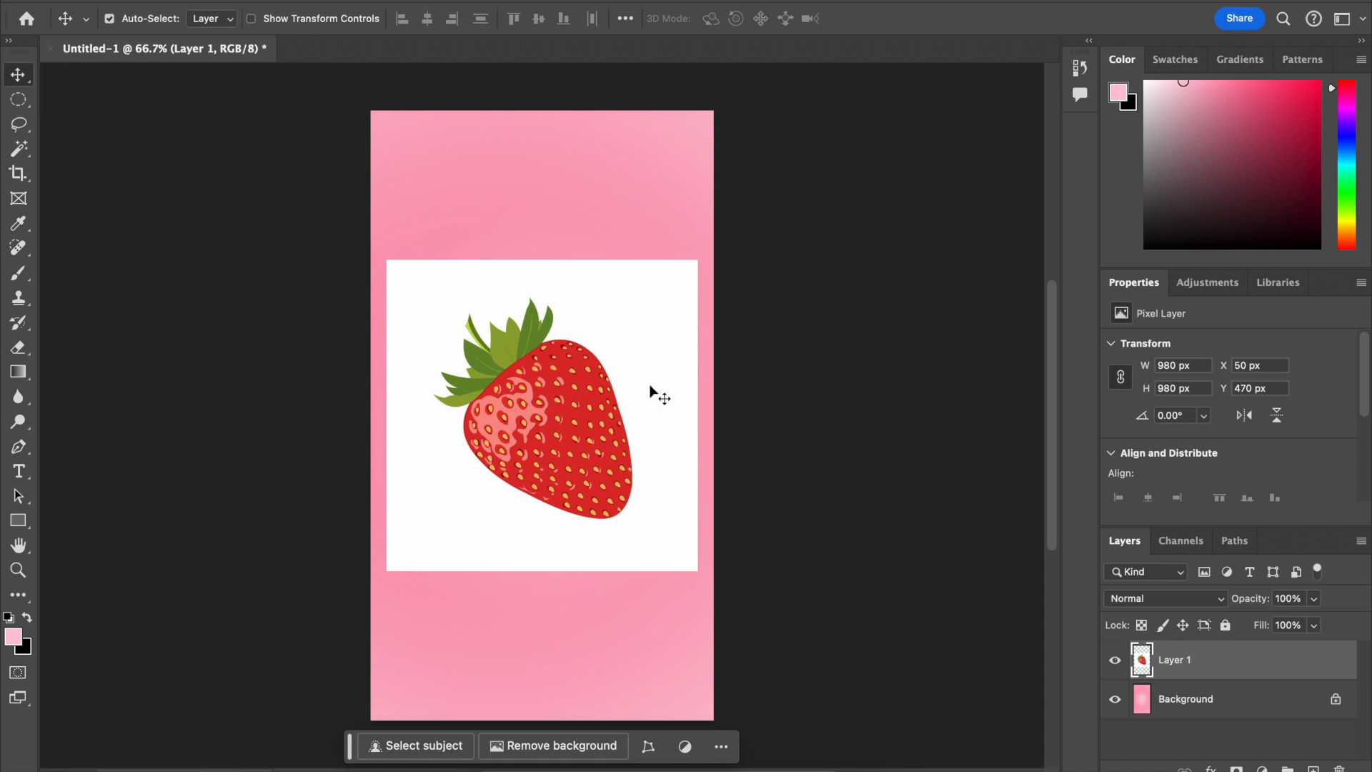
drag(641, 379, 634, 397)
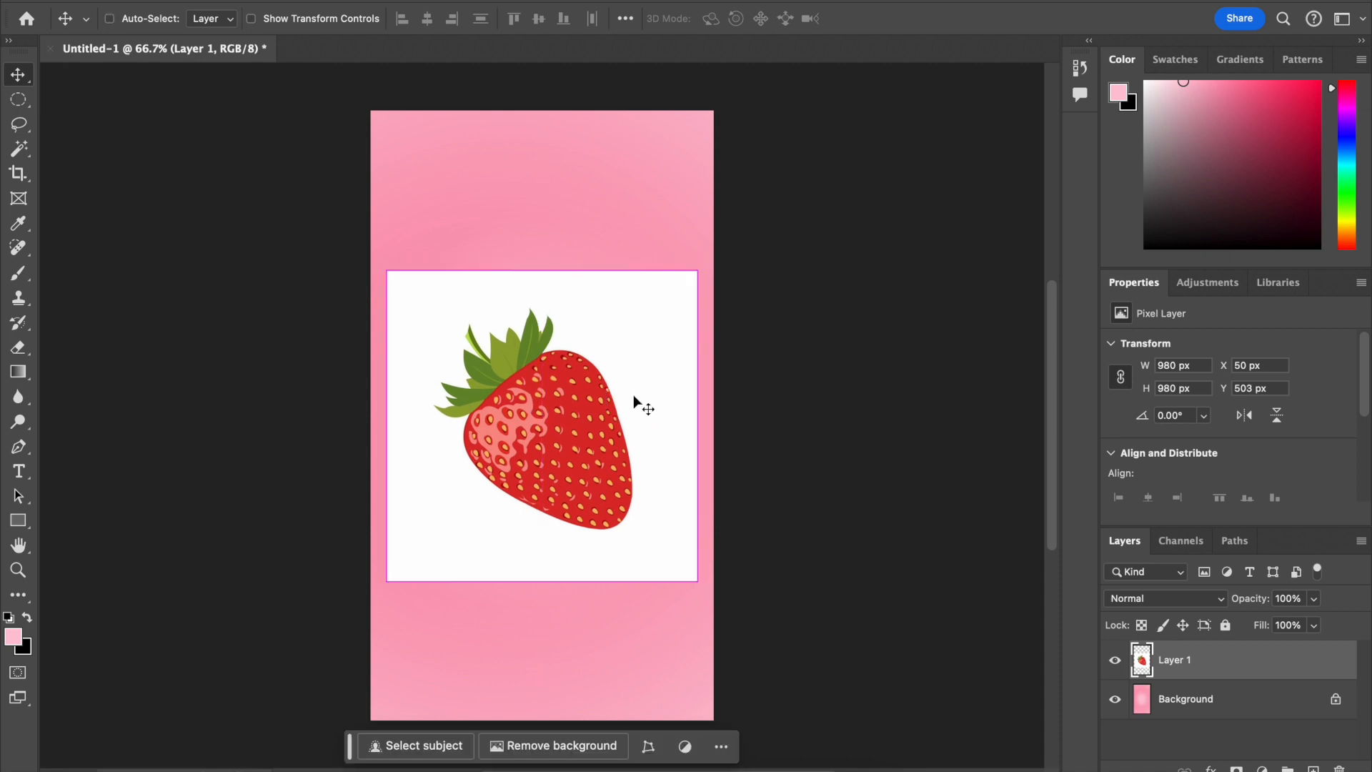
Step: Rotate the strawberry layer about 55° so the leaves point up, and scale it down to about 77% with Free Transform
key(super)
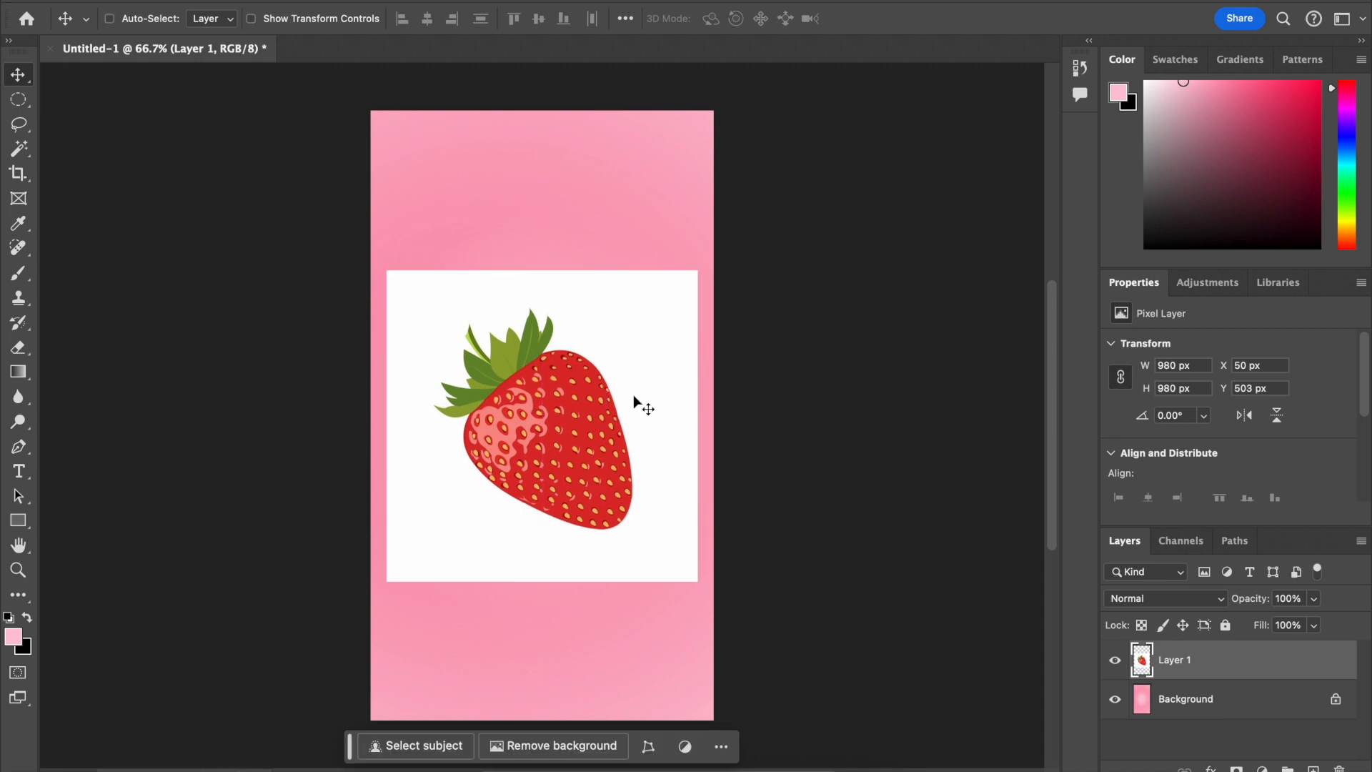
key(super+t)
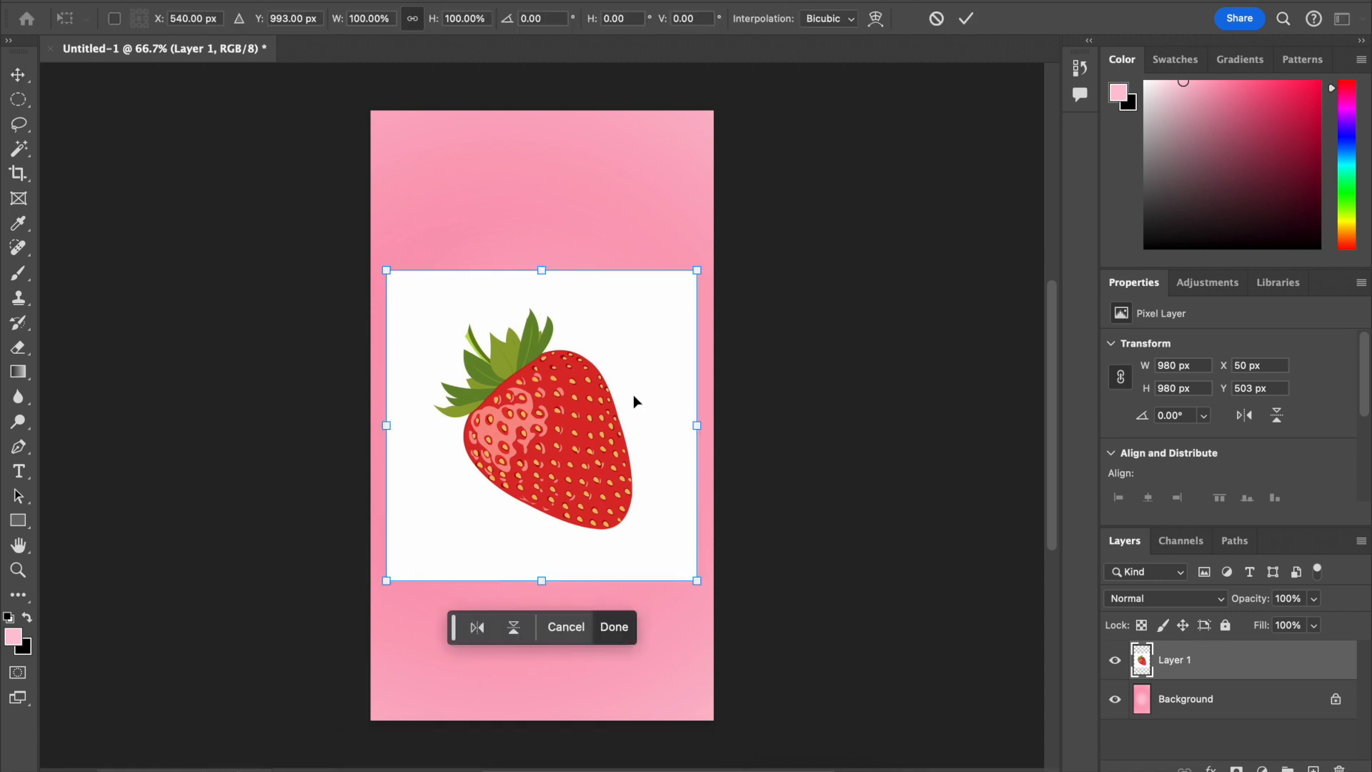
drag(697, 271, 643, 443)
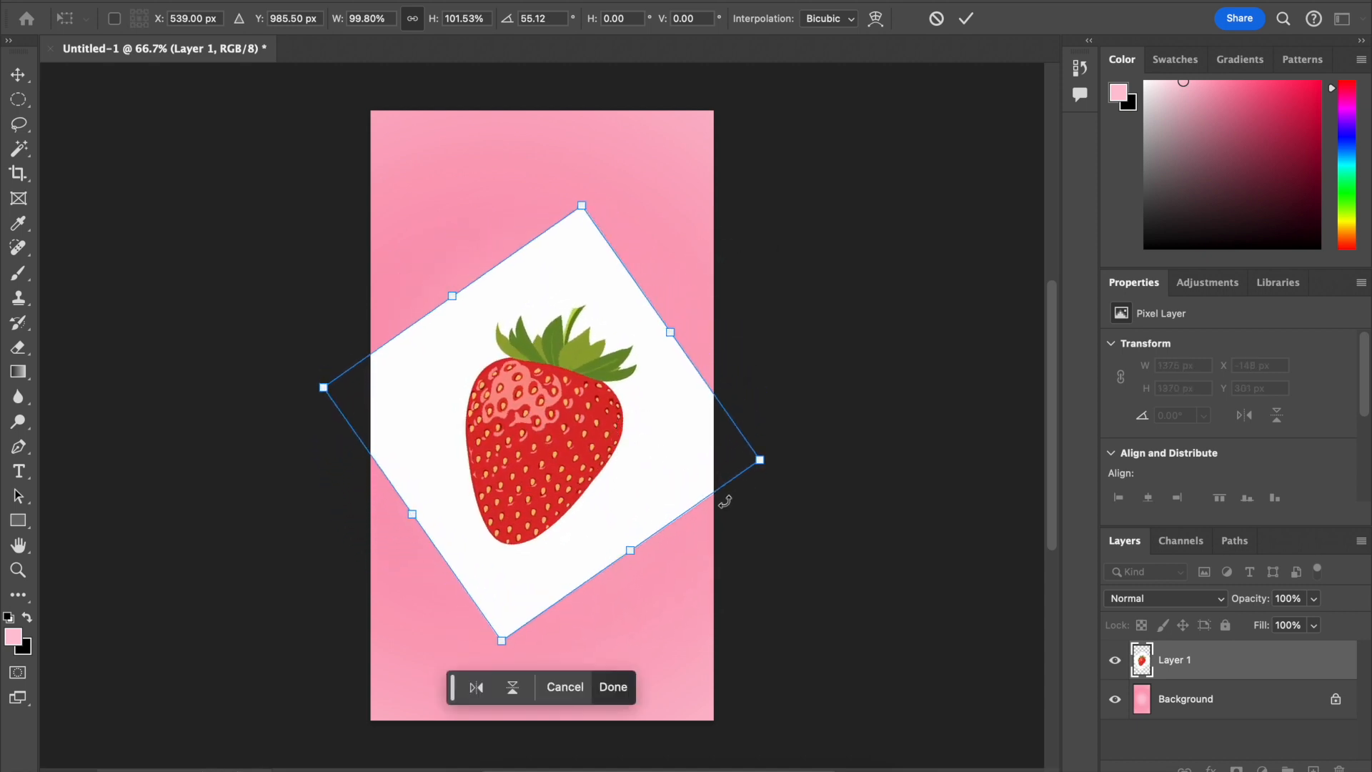
drag(760, 459, 639, 436)
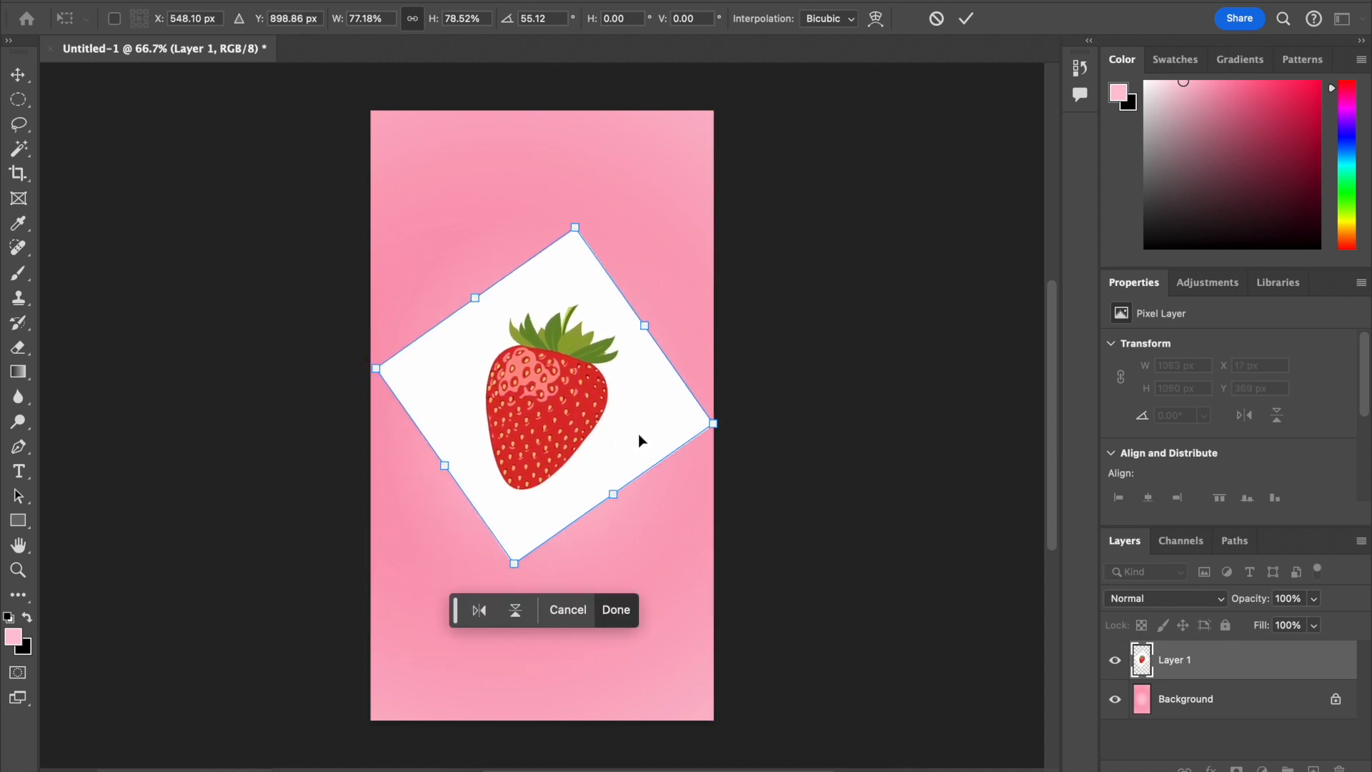
key(Return)
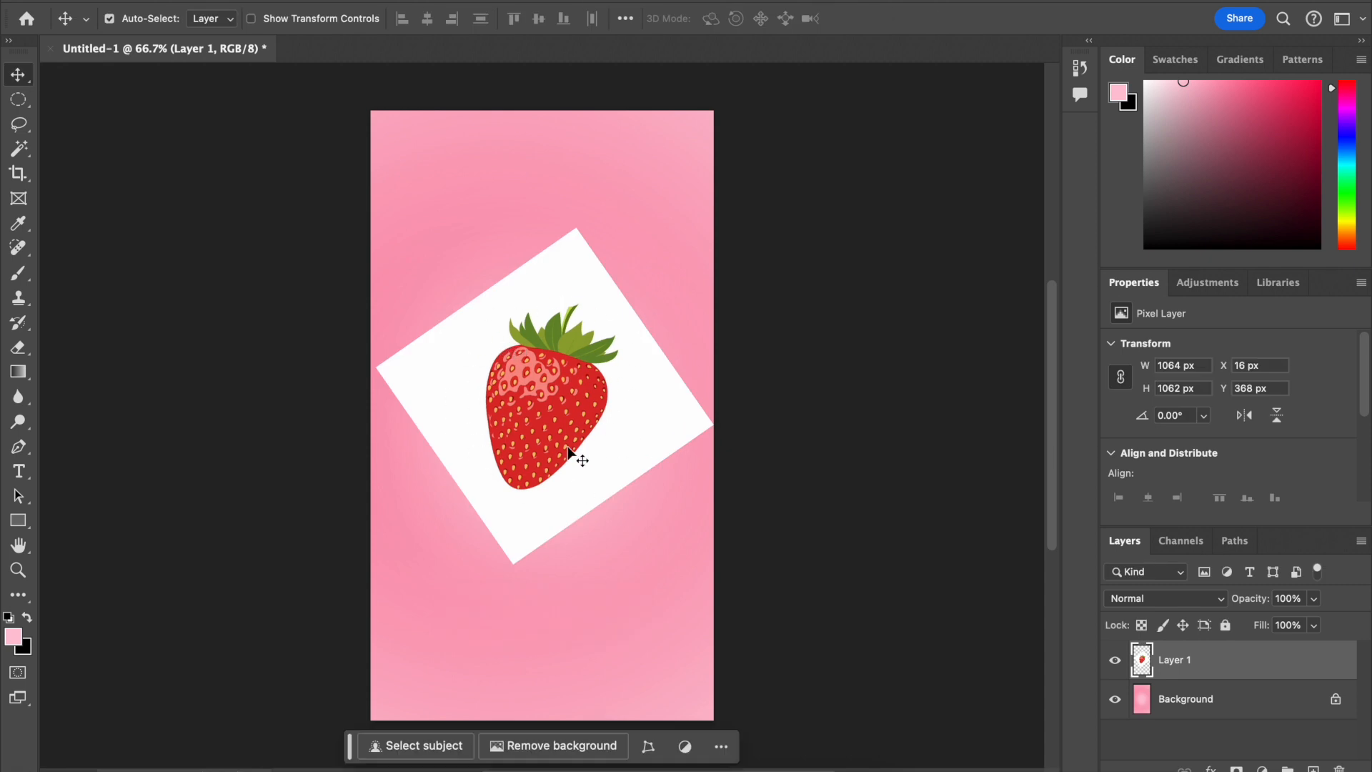
Step: Select the white area around the strawberry with the Magic Wand tool at tolerance 32, and try its deletion before undoing it
click(15, 150)
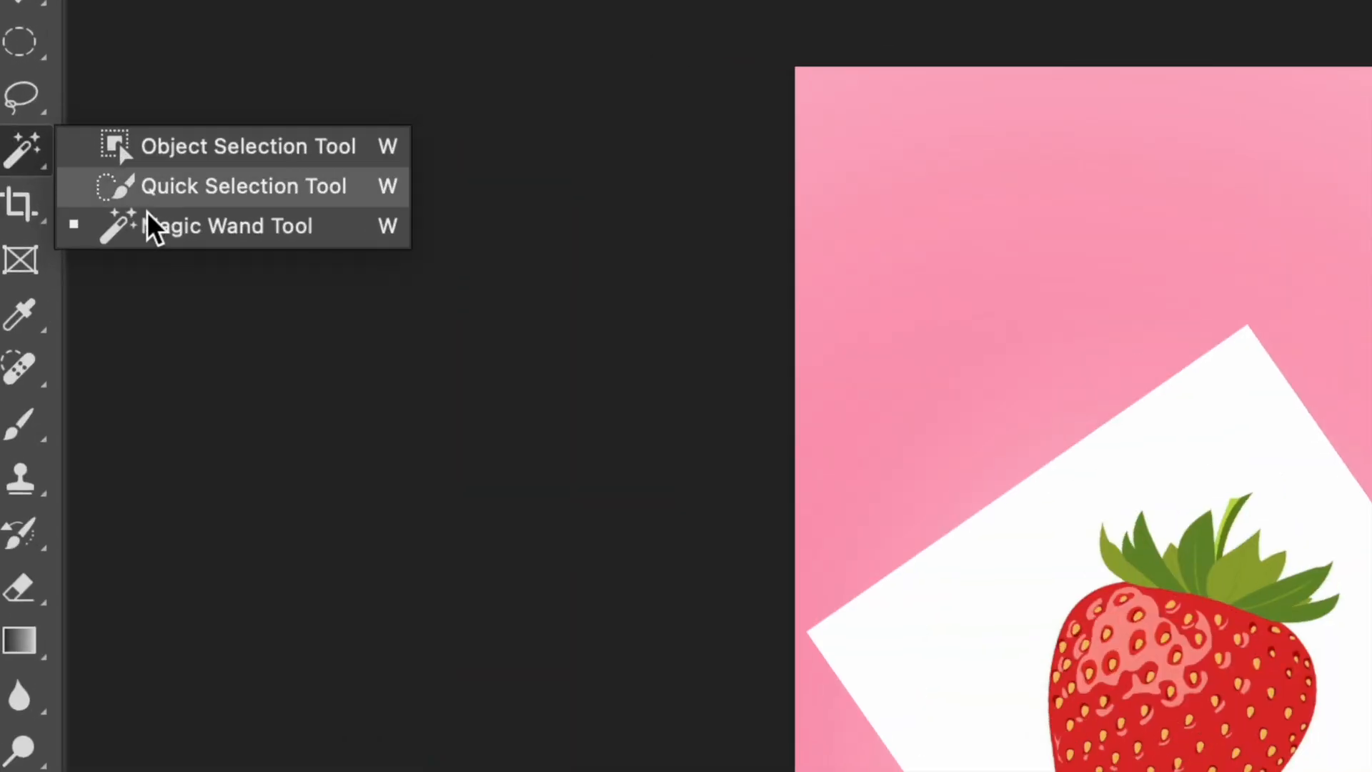
click(75, 183)
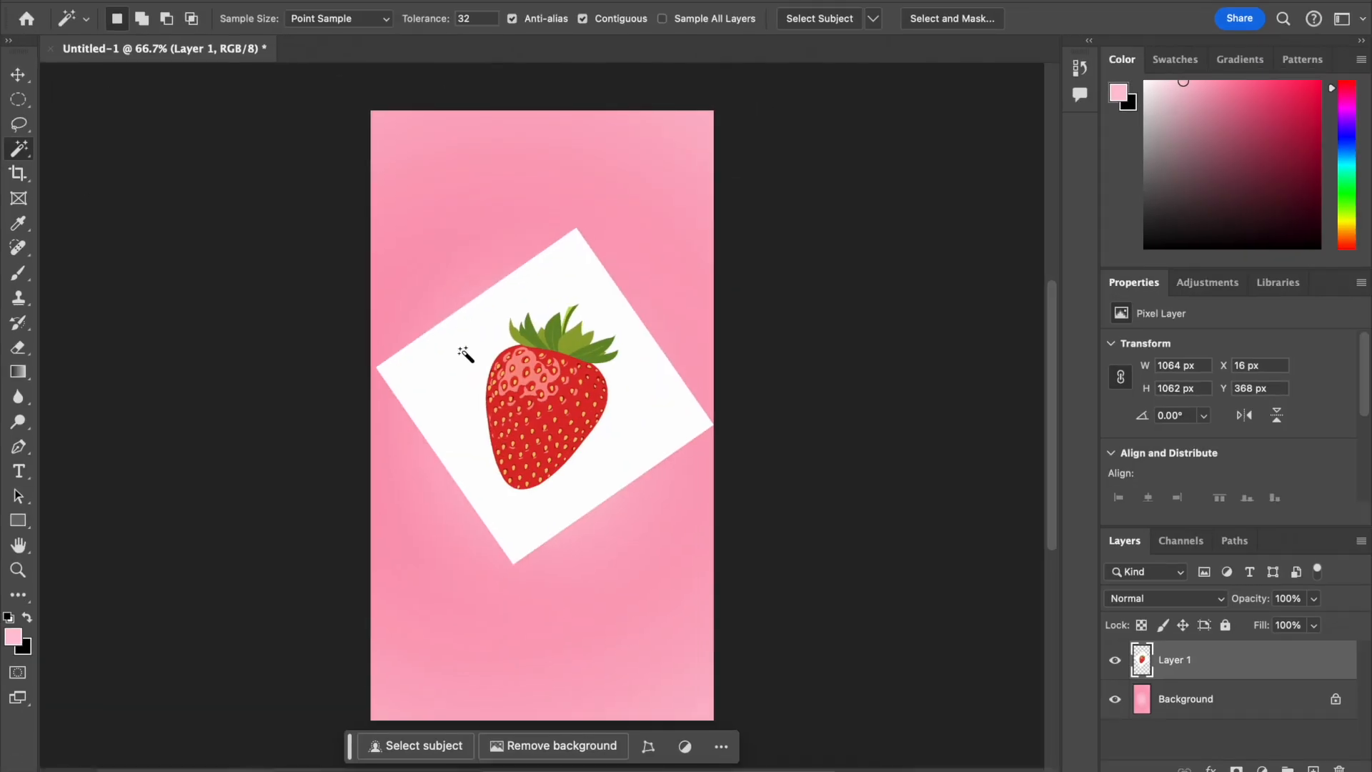
click(463, 353)
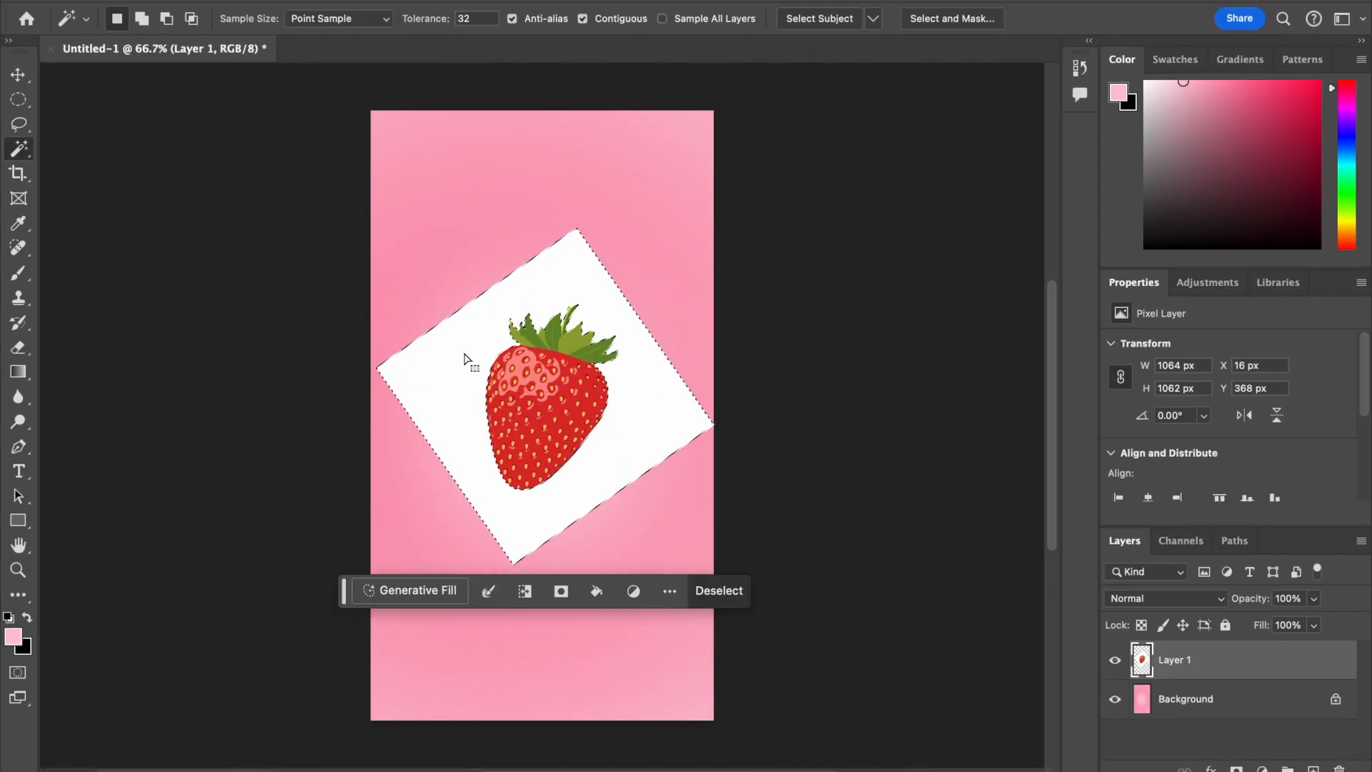
key(Delete)
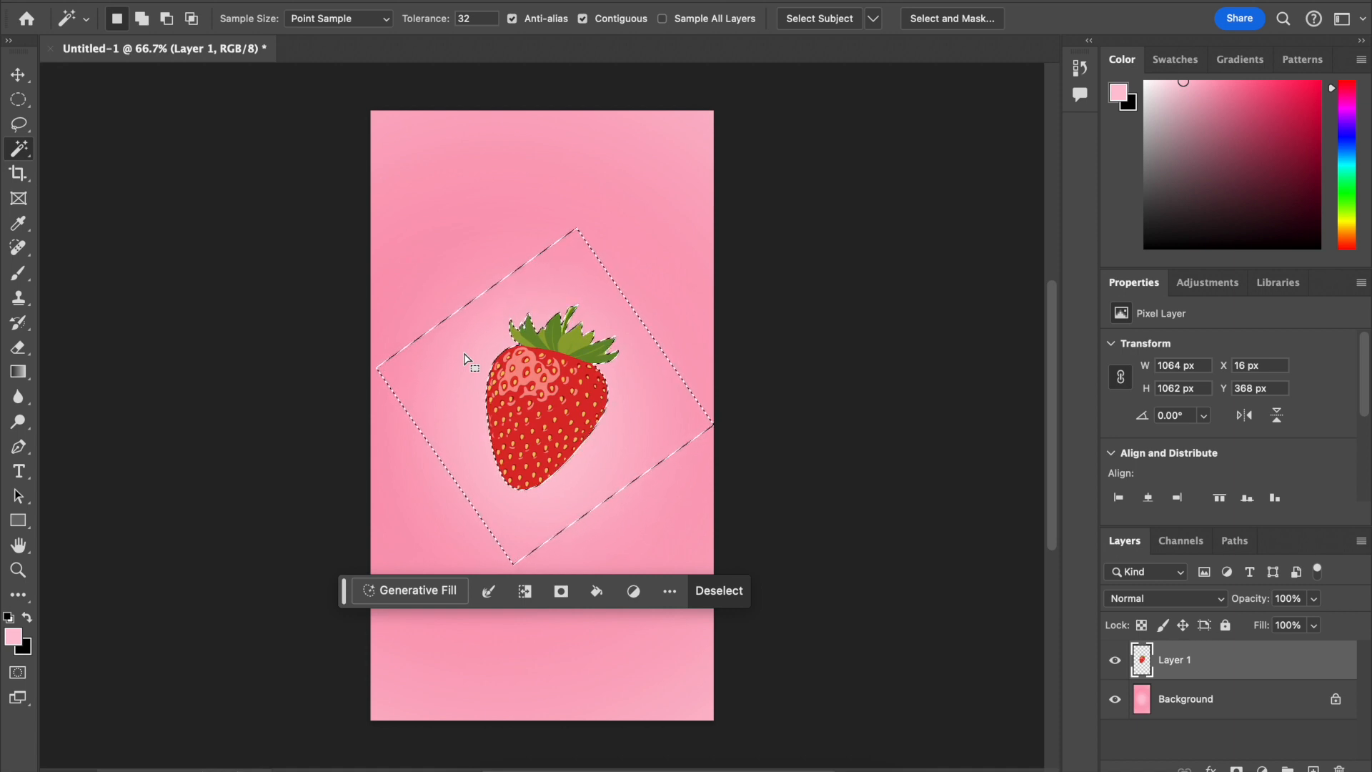
key(ctrl+z)
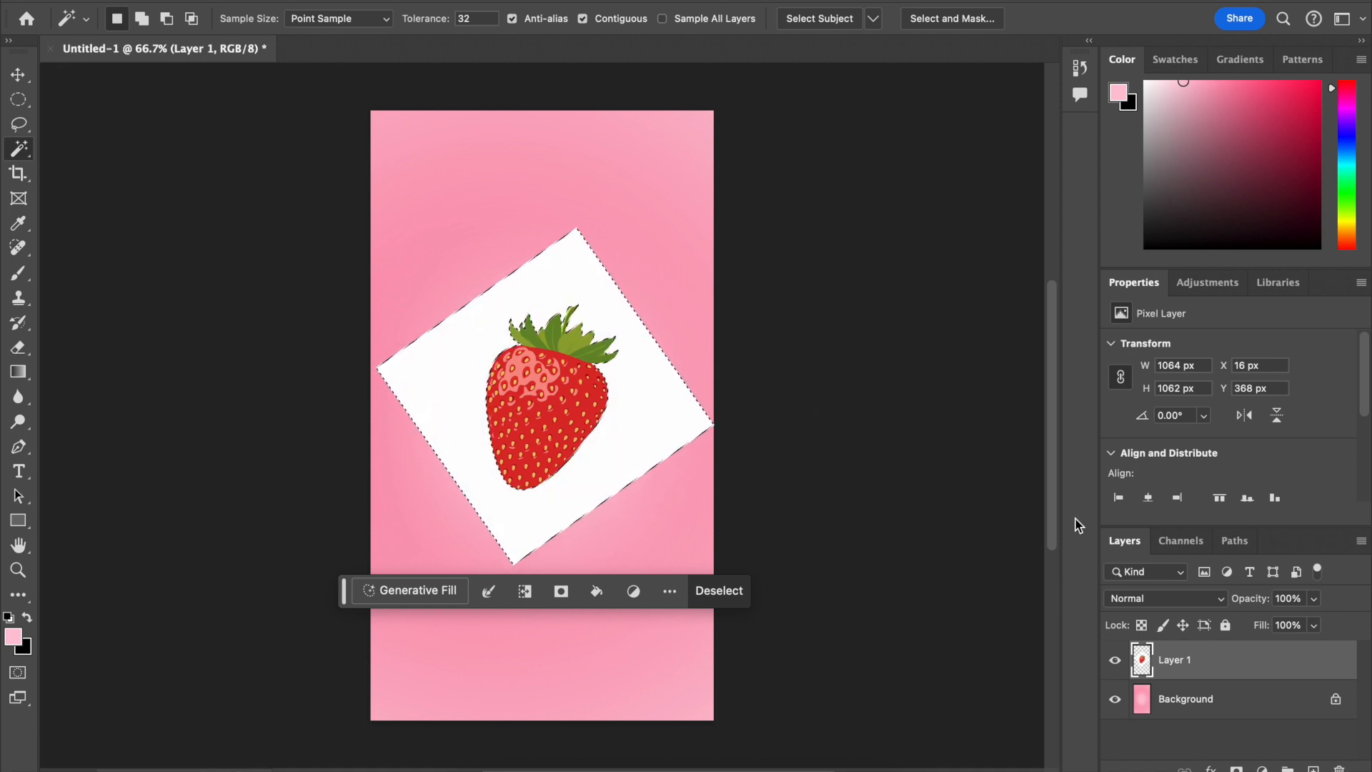
right_click(1286, 668)
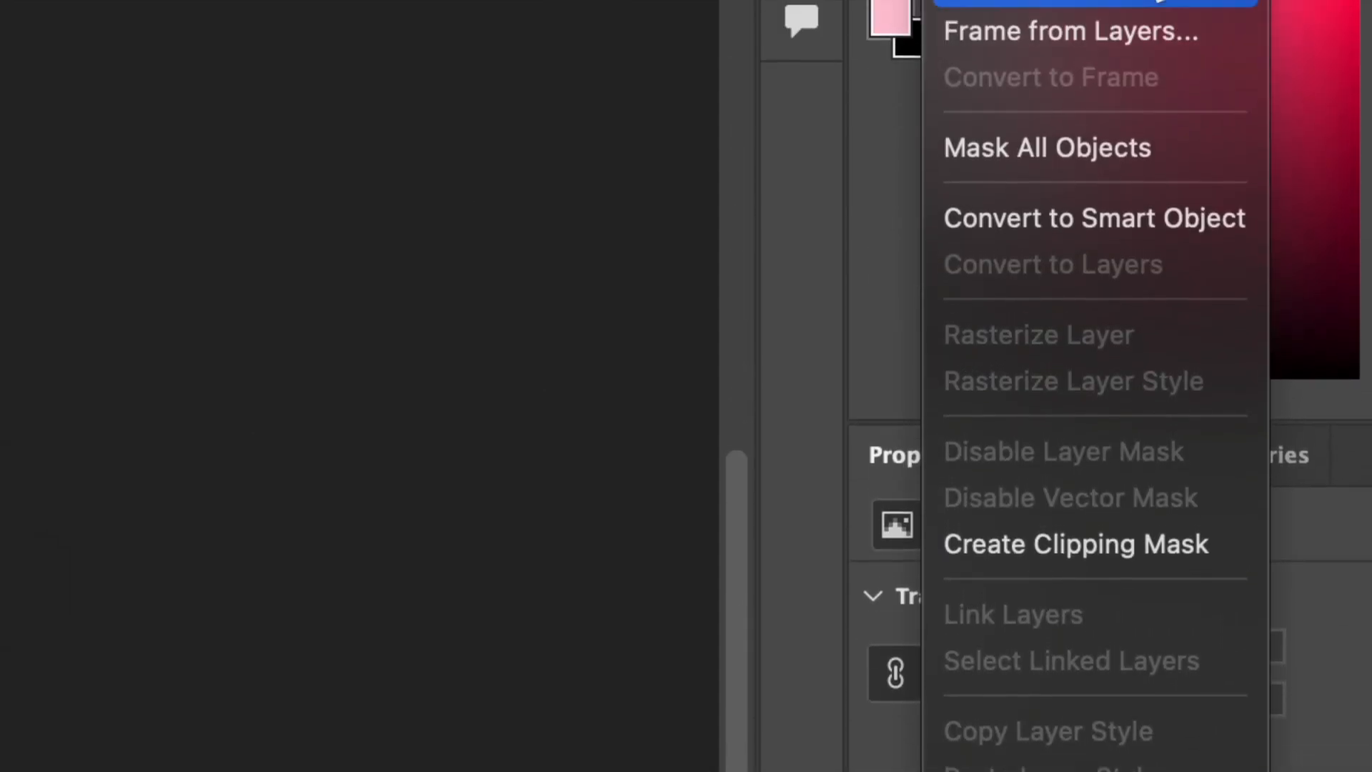
scroll(1160, 105, up, 5)
scroll(1159, 105, down, 1)
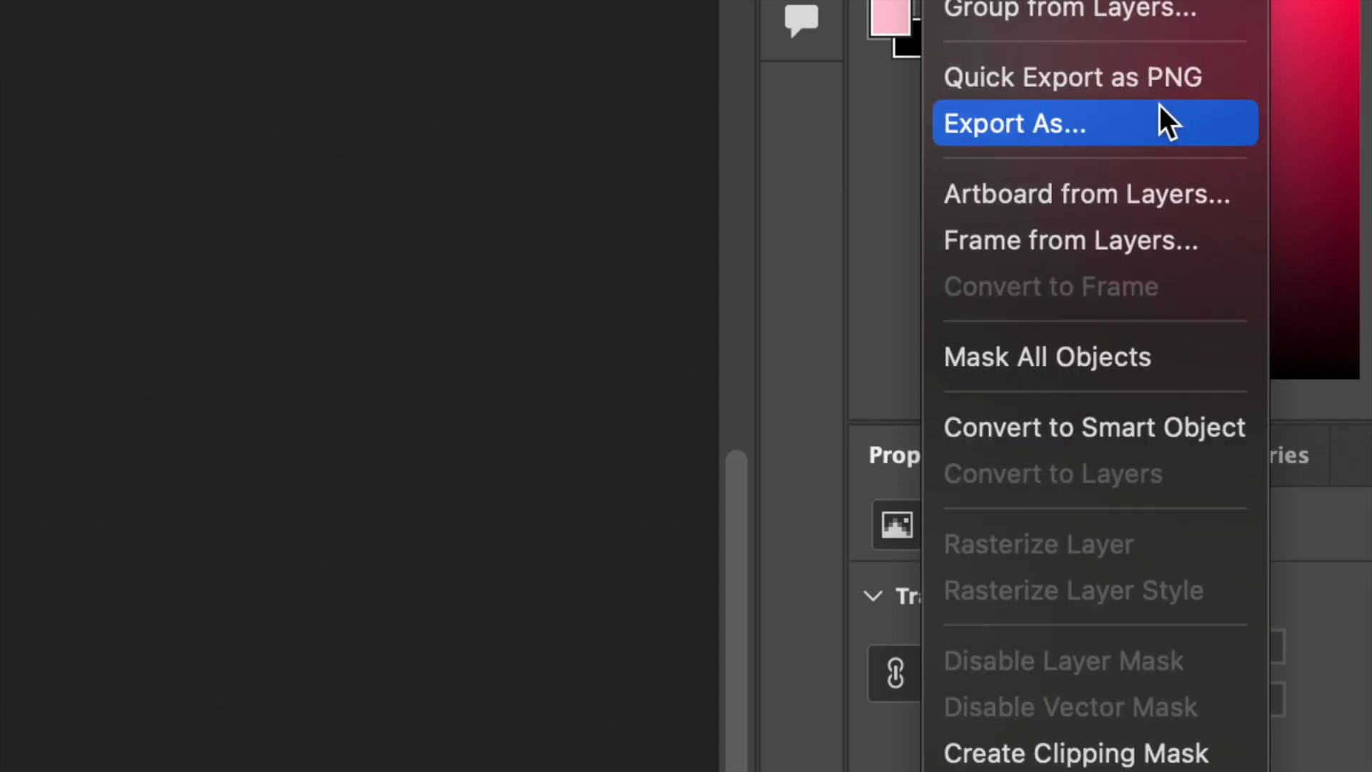
scroll(1159, 105, down, 2)
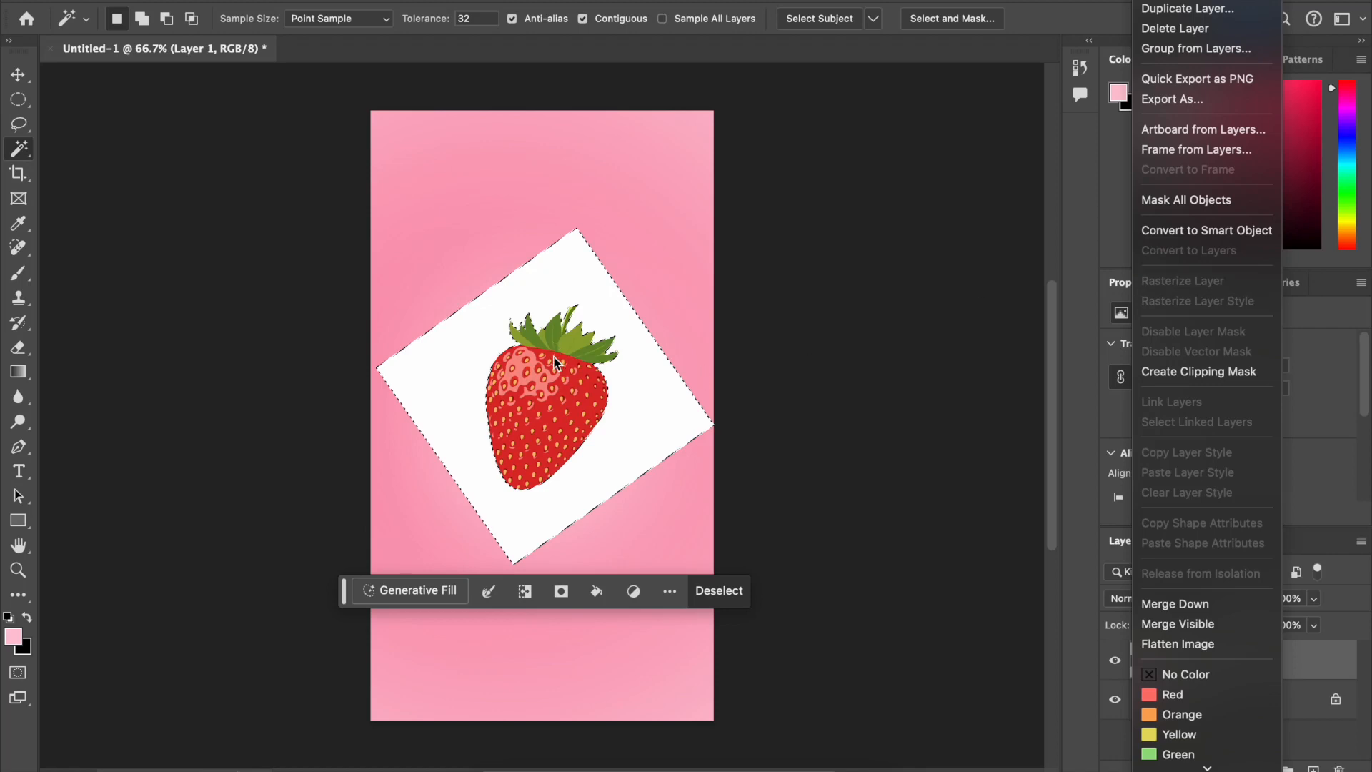
click(495, 363)
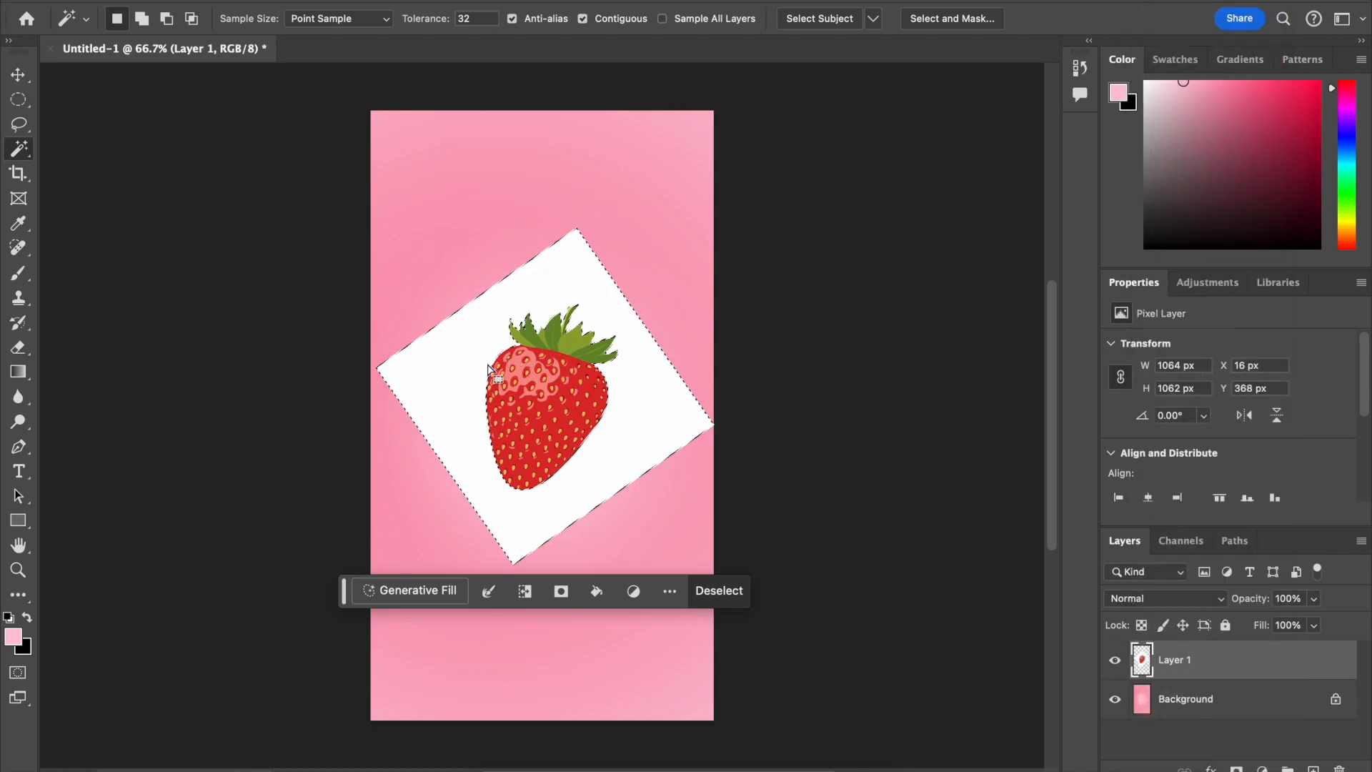
Step: Delete the selected white area around the strawberry and clear the selection
key(Delete)
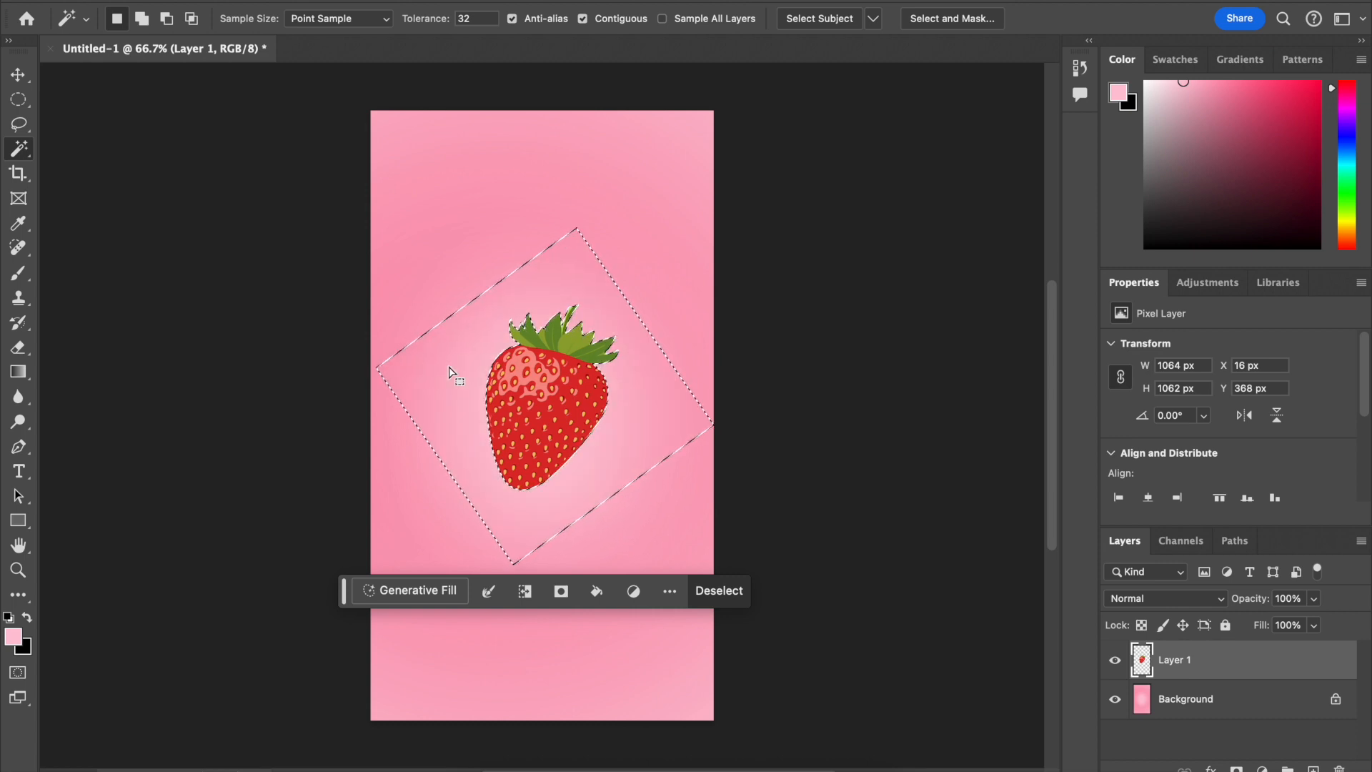
click(18, 100)
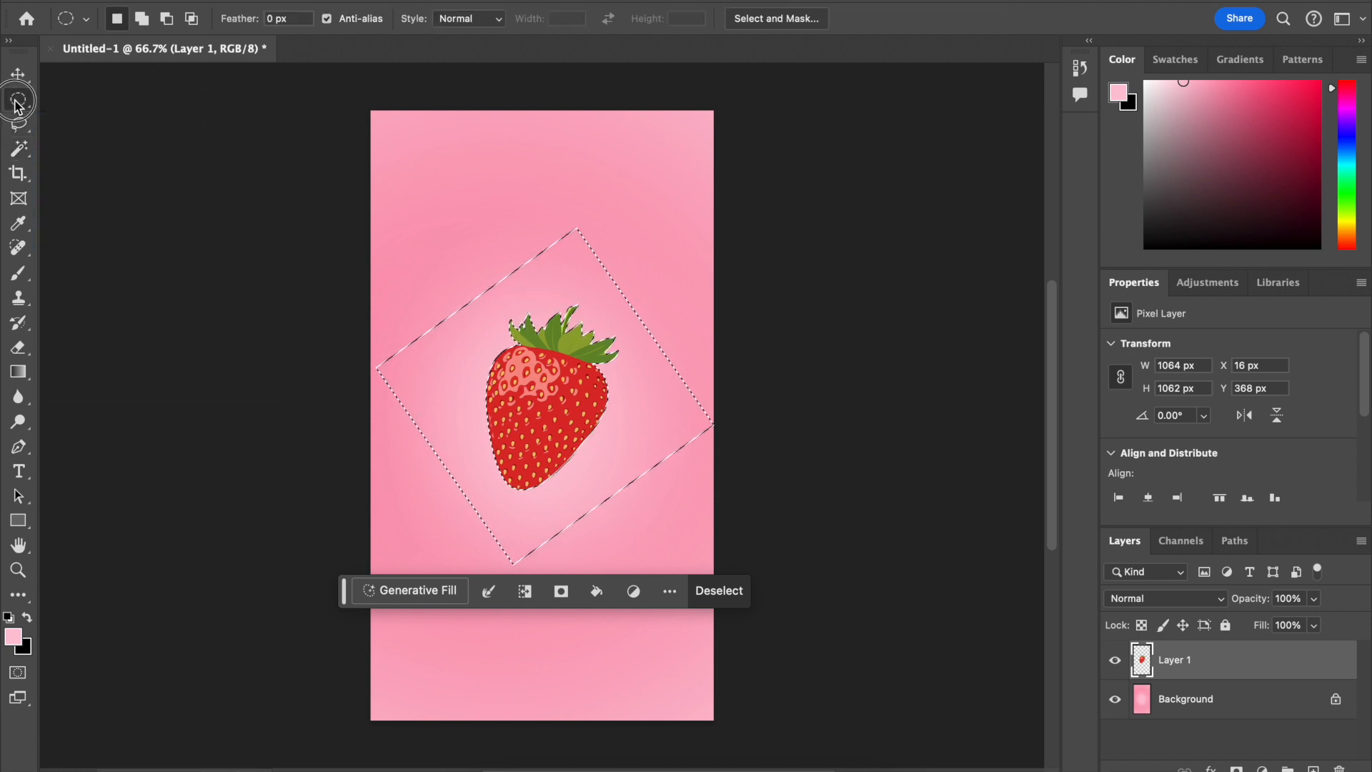
click(273, 186)
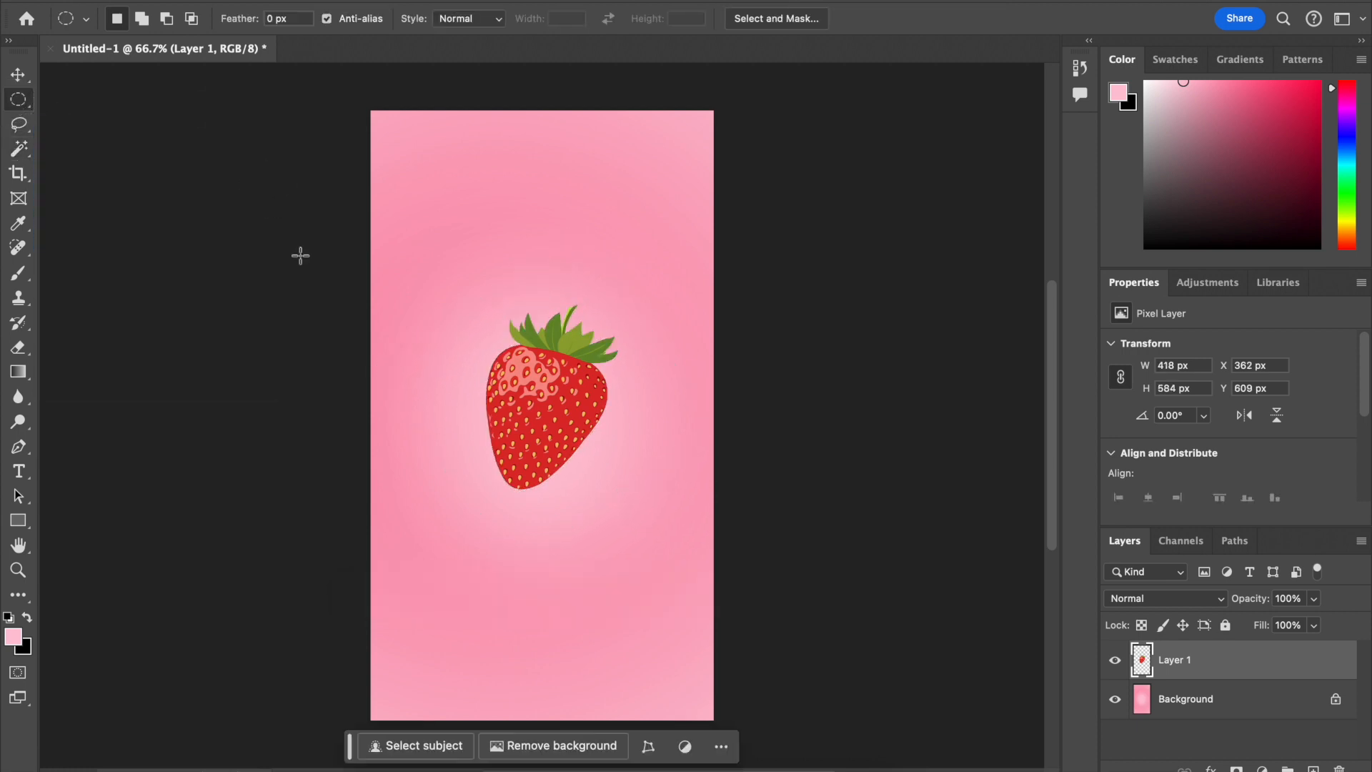
Step: Enlarge the strawberry with Free Transform to about 647 × 870 px and move it down to about X 217, Y 525 px
click(17, 75)
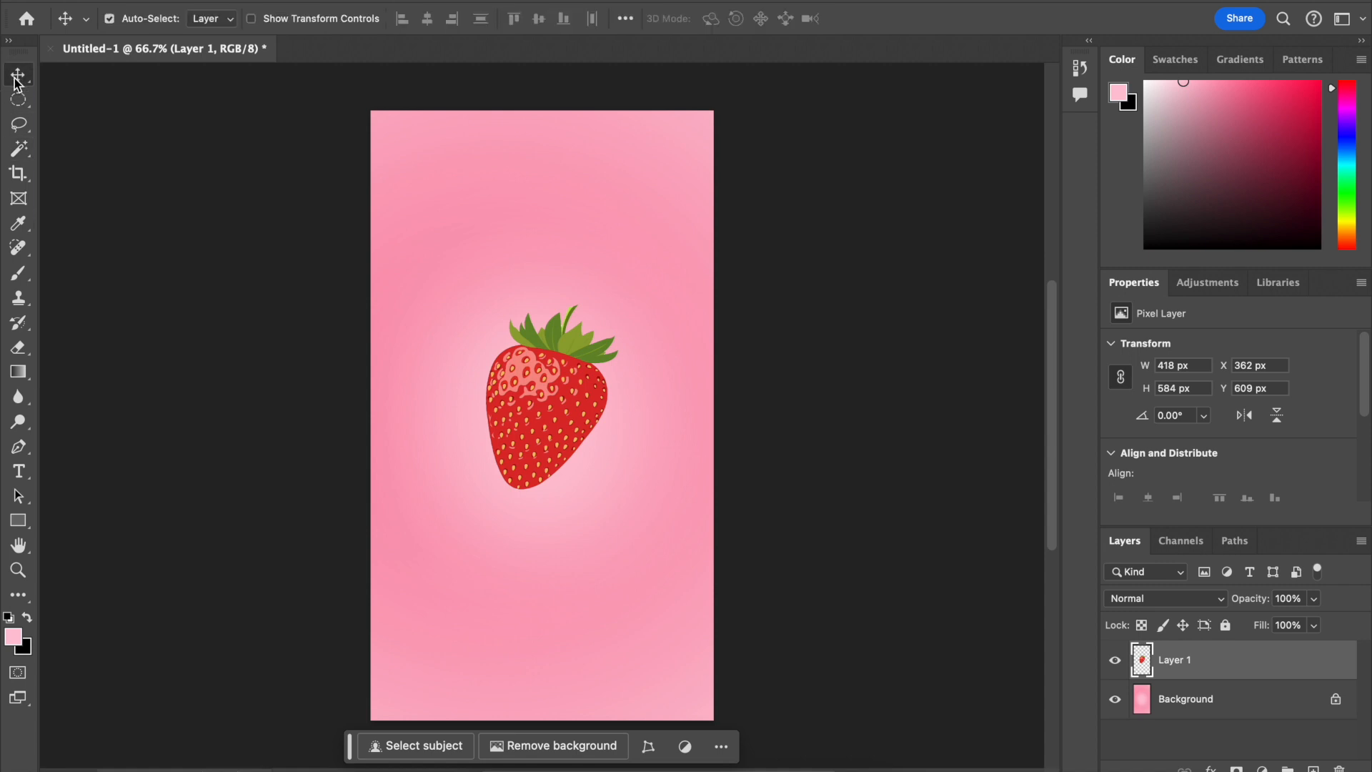
key(ctrl+t)
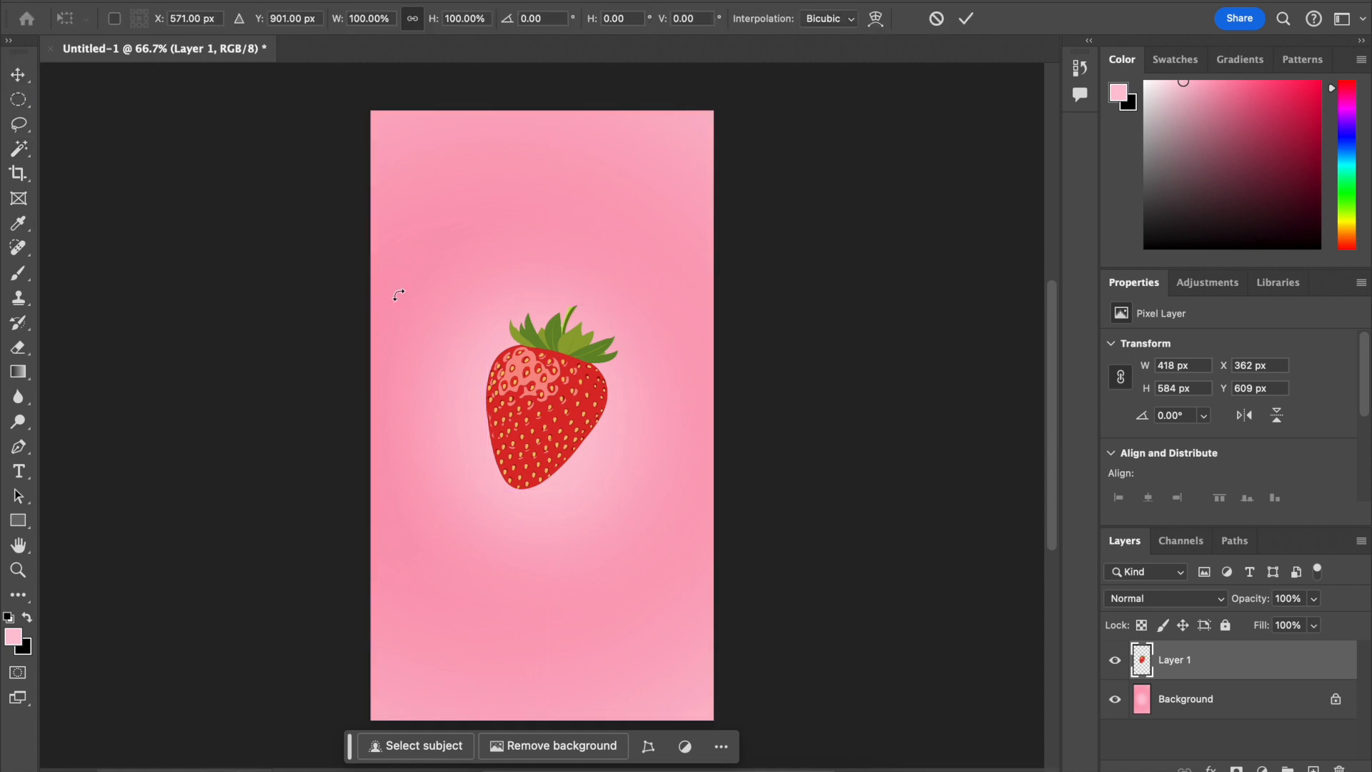
drag(483, 491, 547, 429)
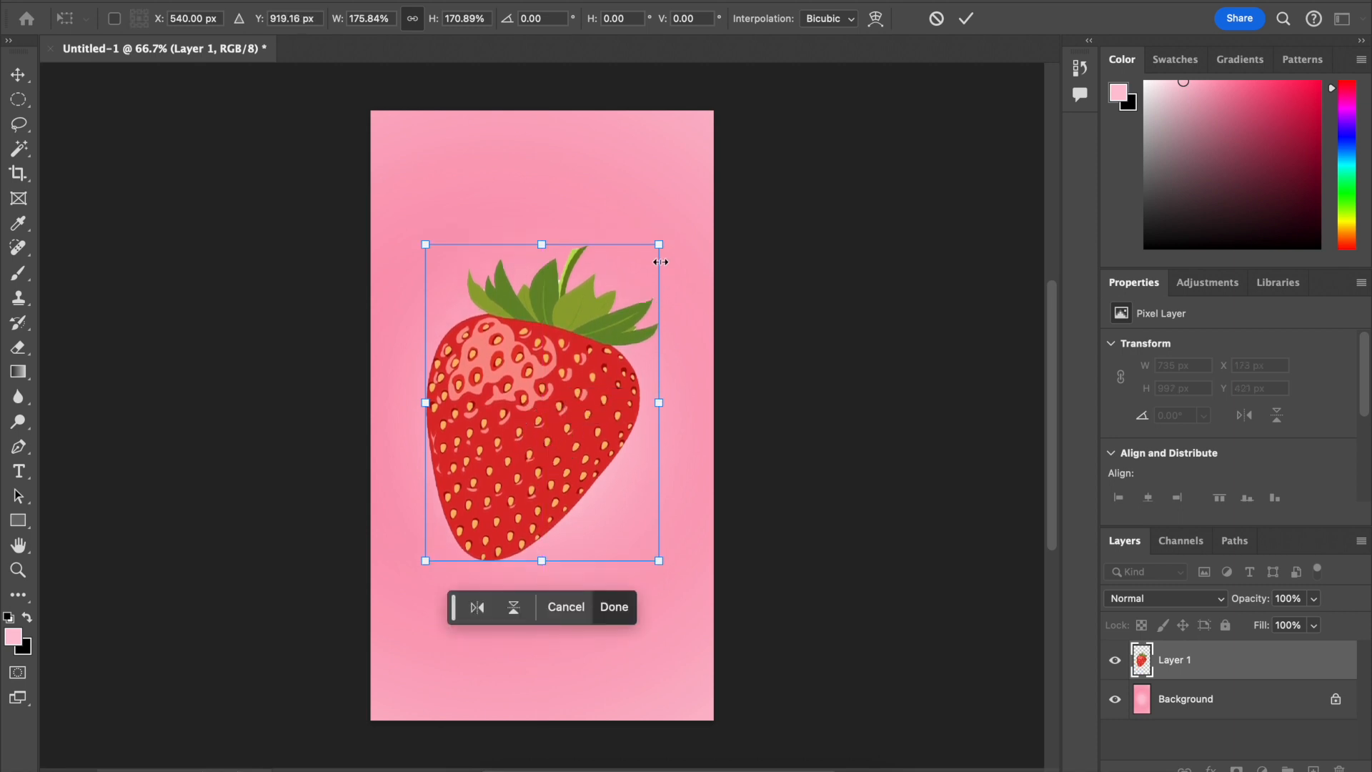
drag(663, 245, 635, 285)
drag(572, 415, 590, 361)
key(Return)
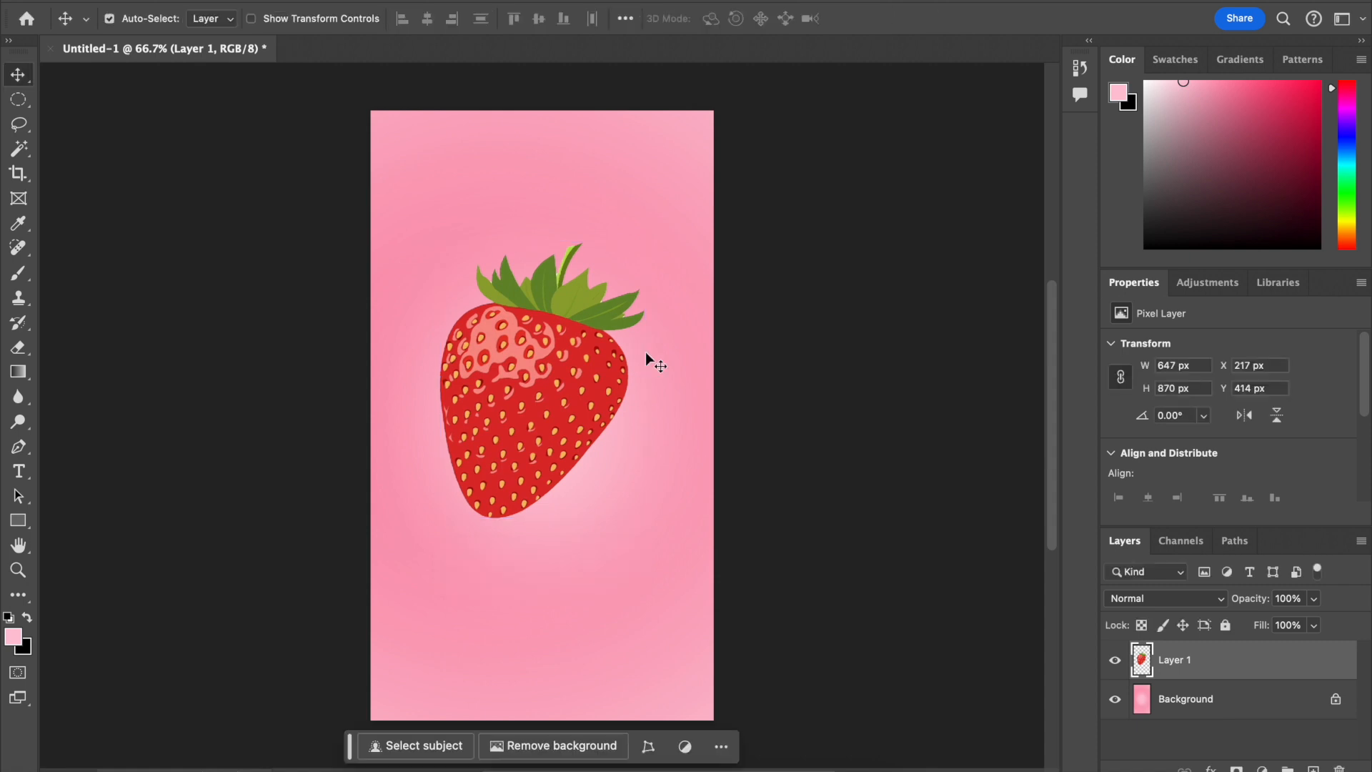
drag(477, 426, 530, 472)
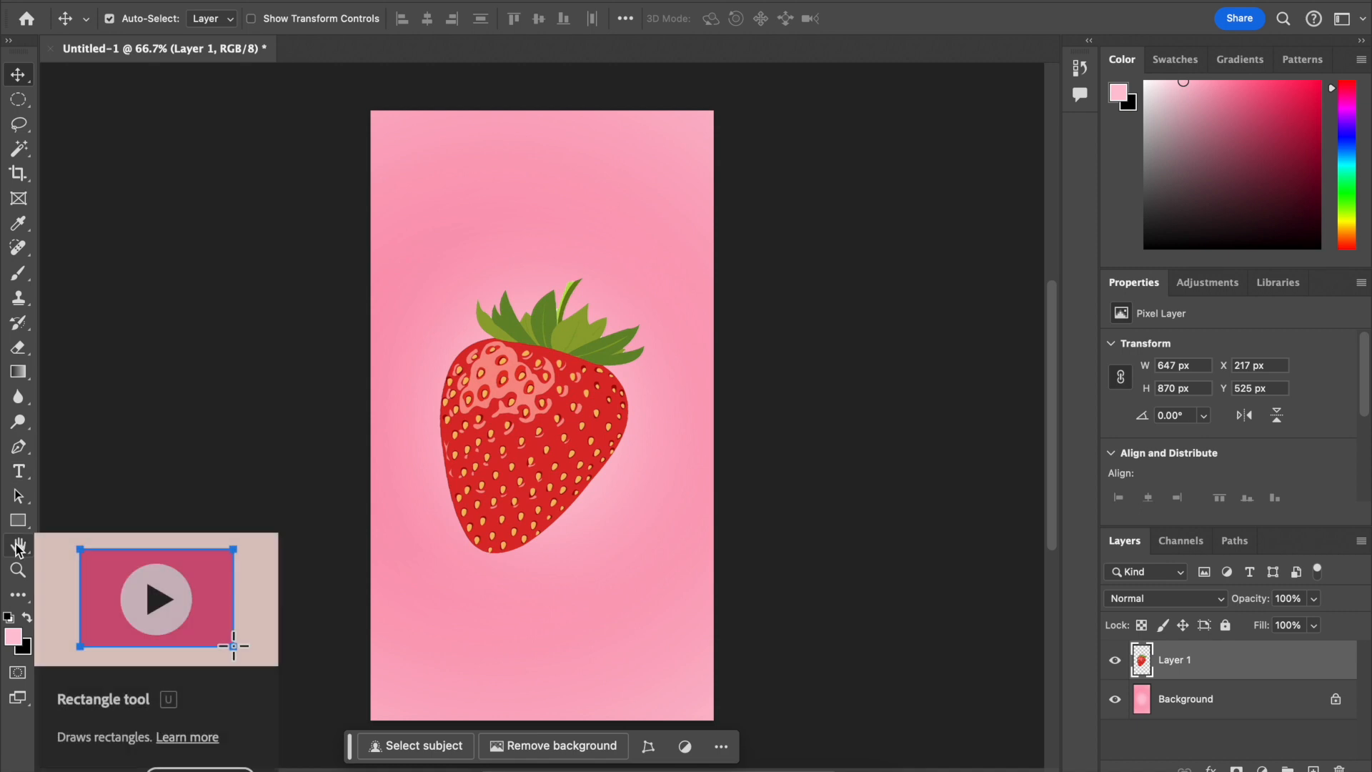
Step: Start a Pen tool path with a downward-bowed curve across the lower part of the strawberry, retrying the curve's shape
click(18, 448)
right_click(17, 447)
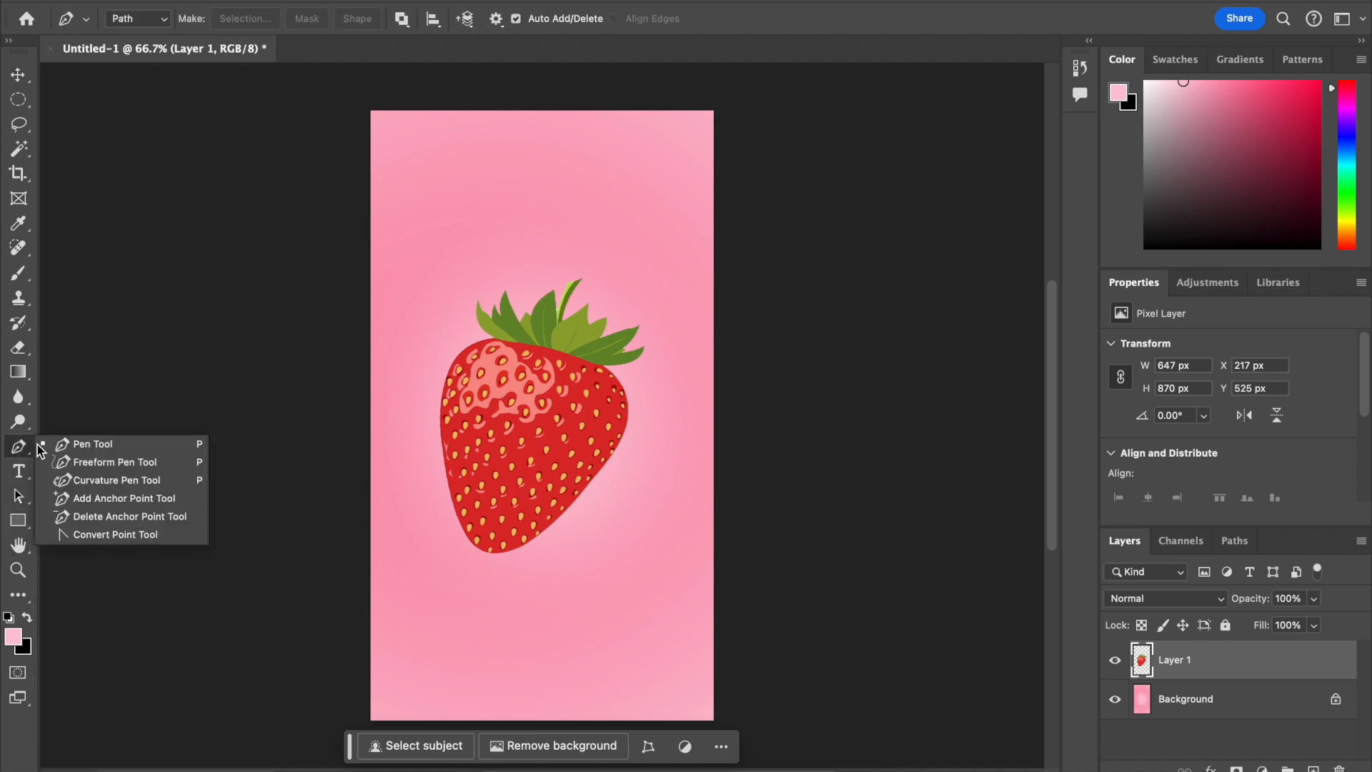
click(72, 446)
click(407, 470)
drag(644, 480, 780, 432)
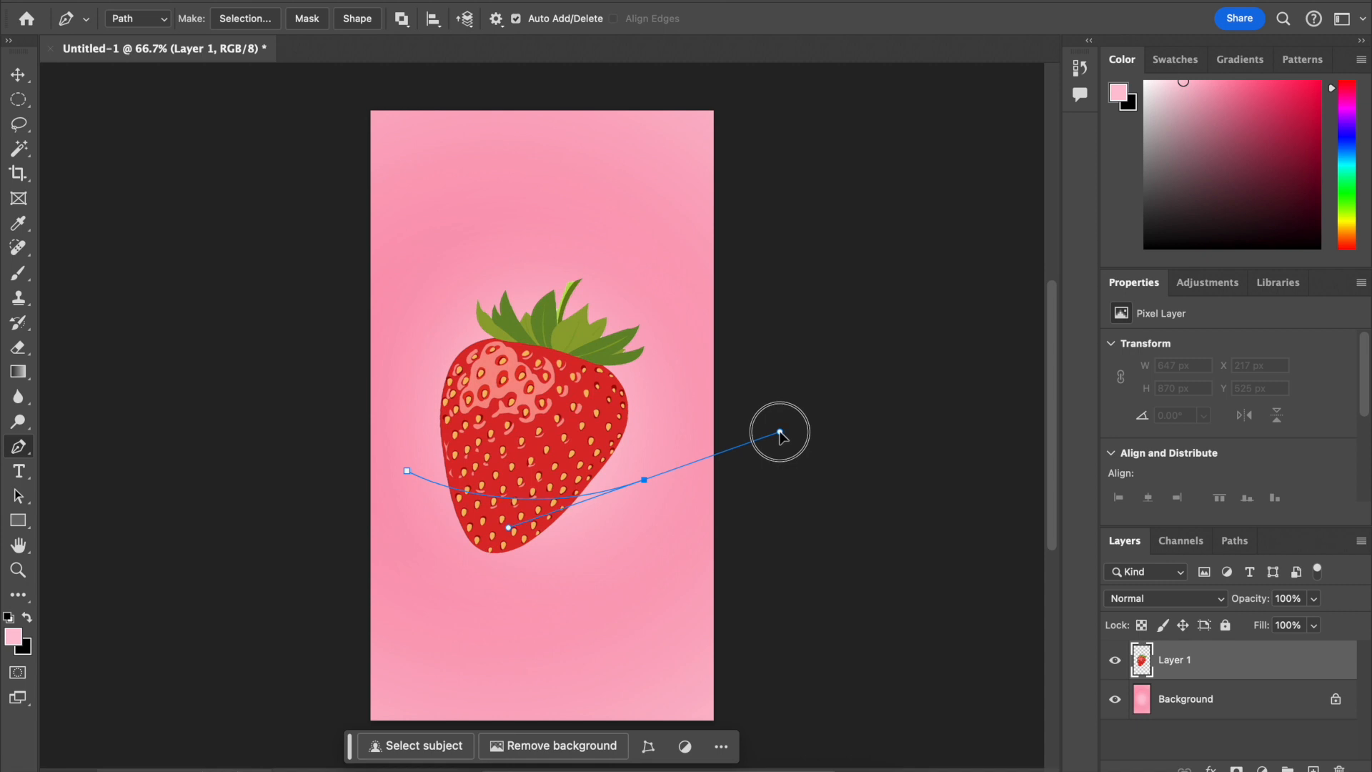
drag(780, 432, 780, 433)
key(super+z)
drag(604, 514, 712, 504)
key(super+z)
Step: Continue the path with straight segments around the outside of the strawberry's upper part and leaves, ending at its starting point
click(783, 346)
click(640, 176)
click(455, 163)
click(401, 309)
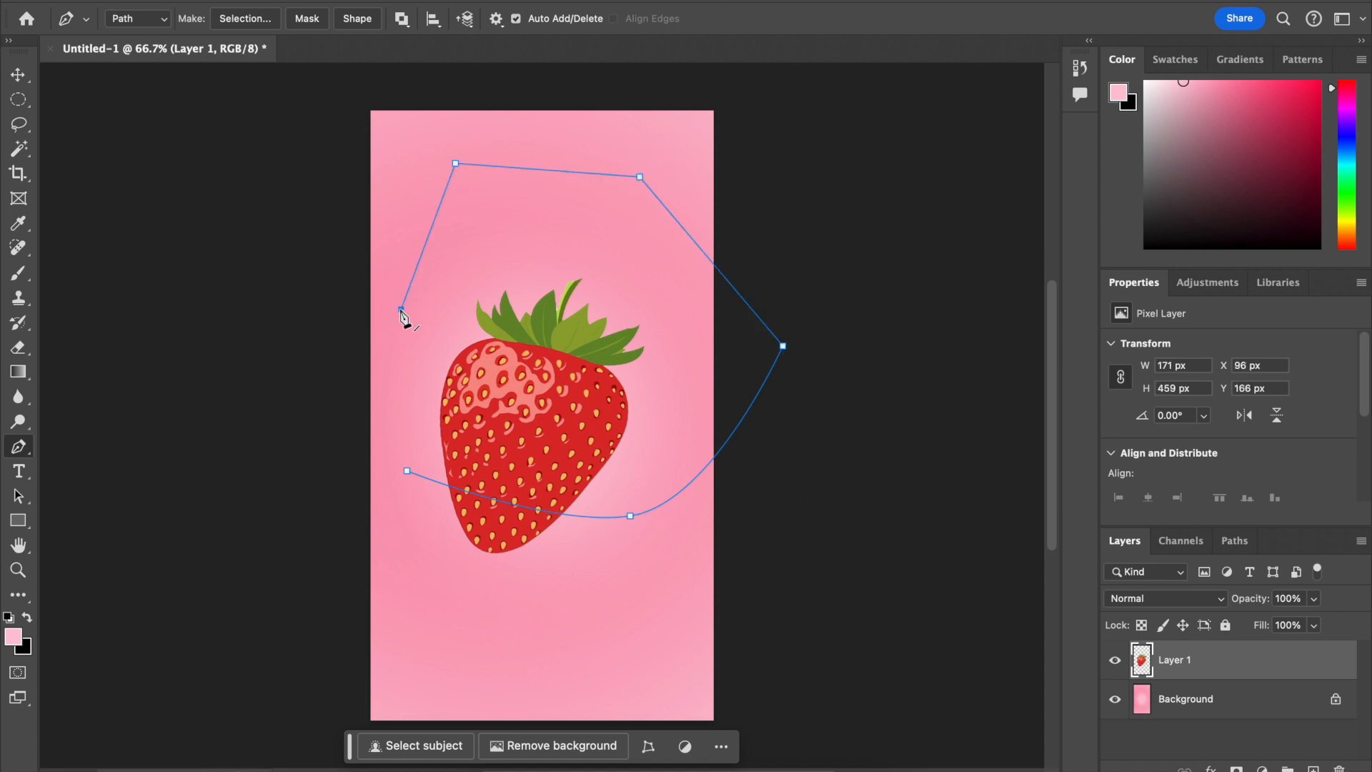
click(405, 468)
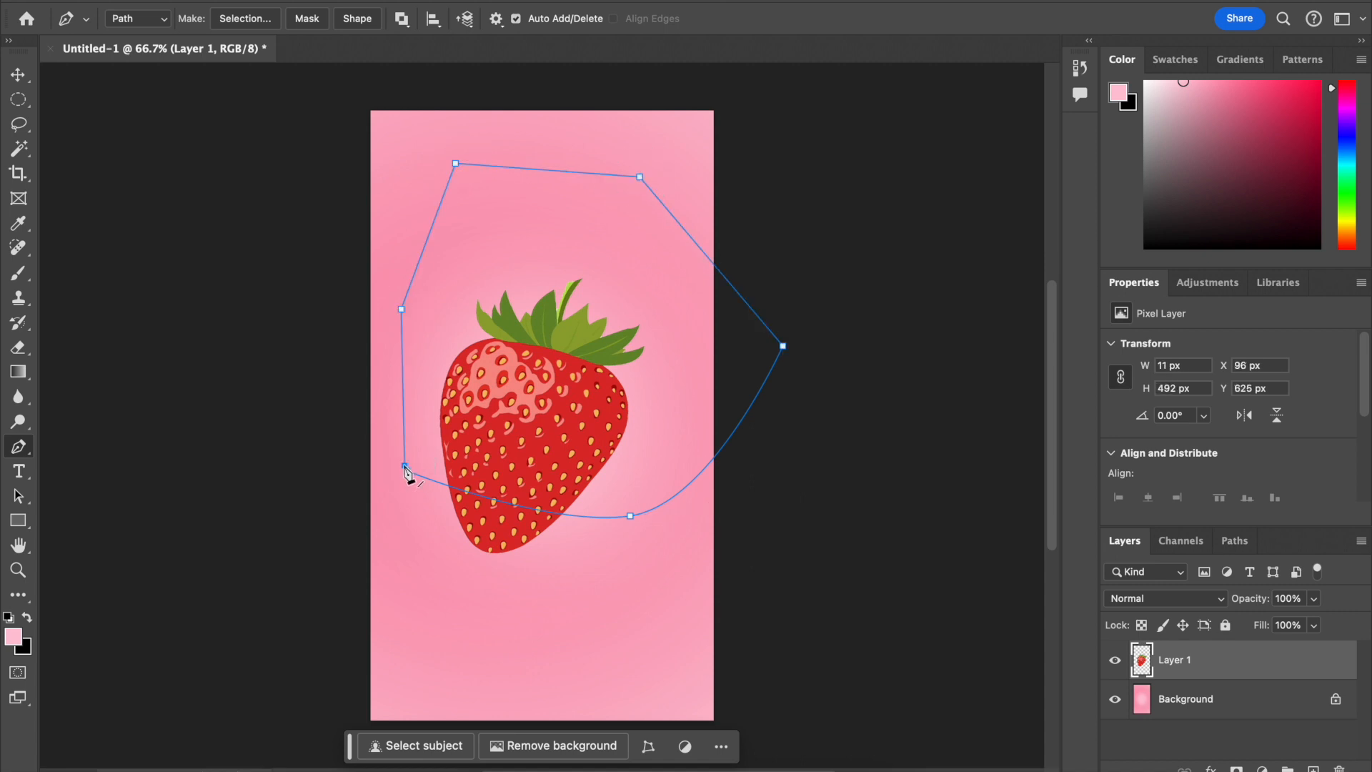
Step: Convert the path around the upper strawberry into a new anti-aliased selection with a feather radius of 1 pixel
right_click(532, 509)
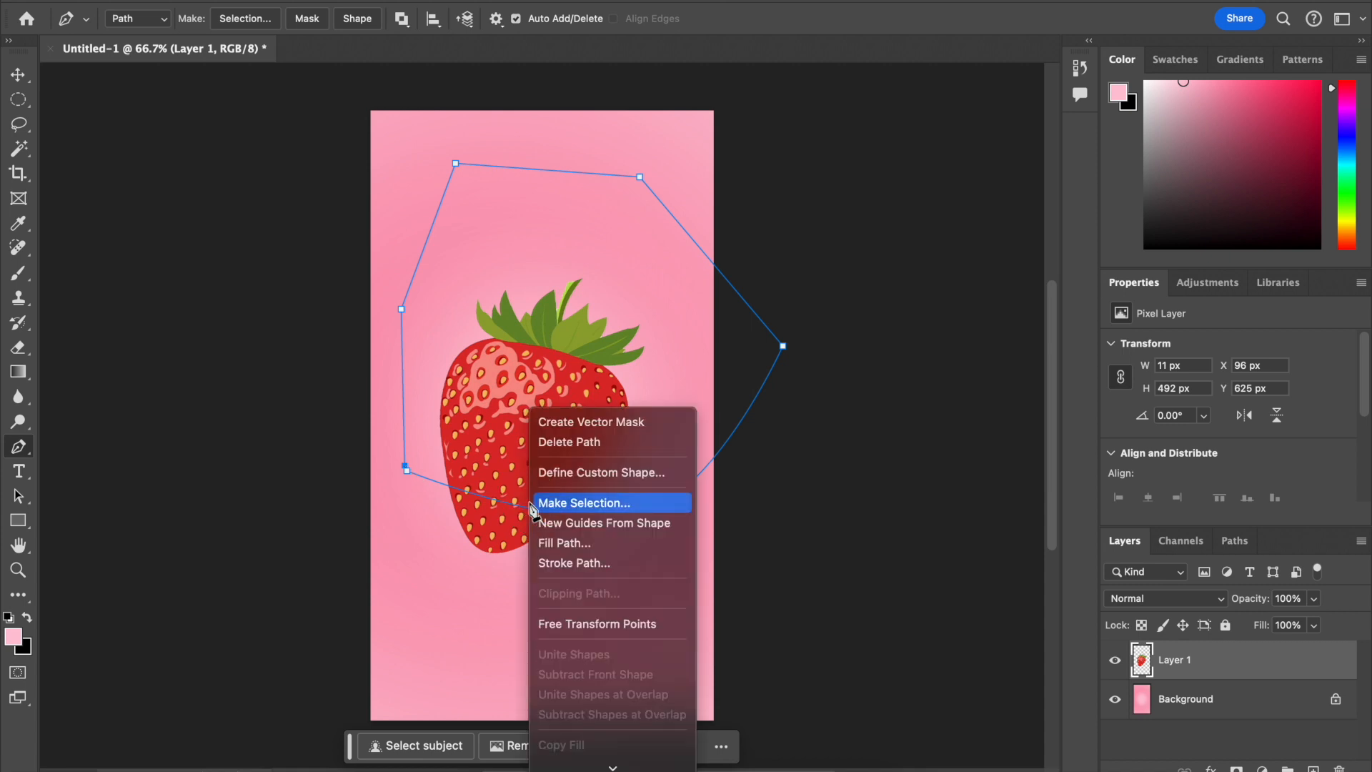
click(605, 502)
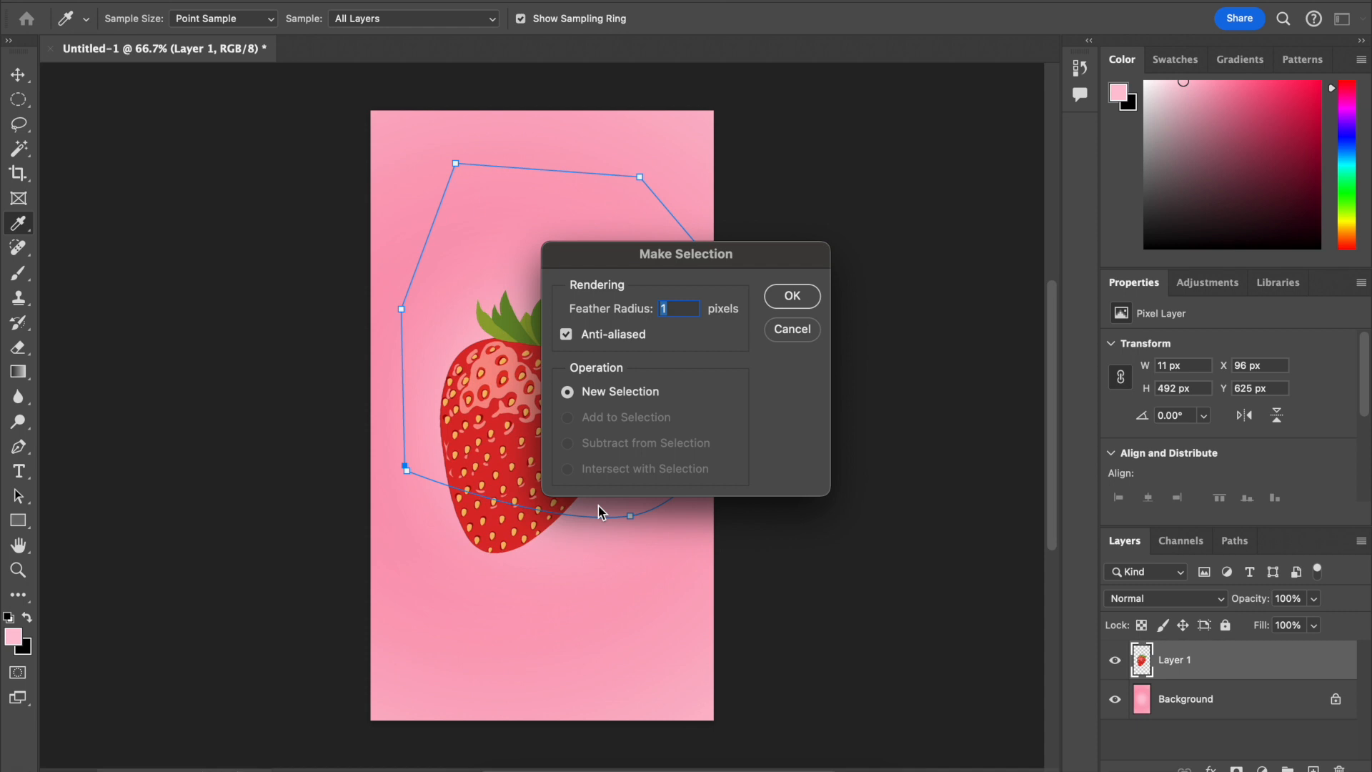
click(792, 296)
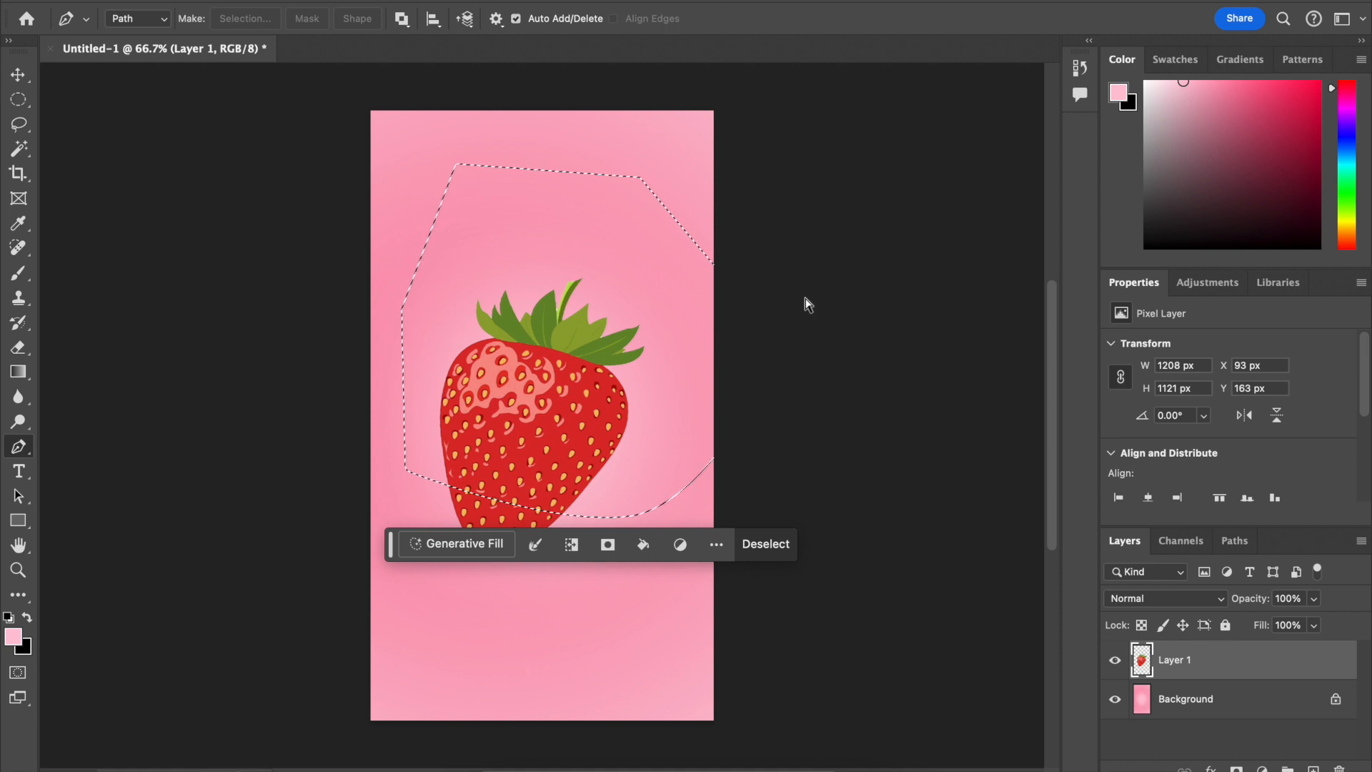
Step: Cut and paste the selected upper strawberry onto its own layer and move it to about X 284, Y 510 px, leaving a gap above the tip
key(ctrl+x)
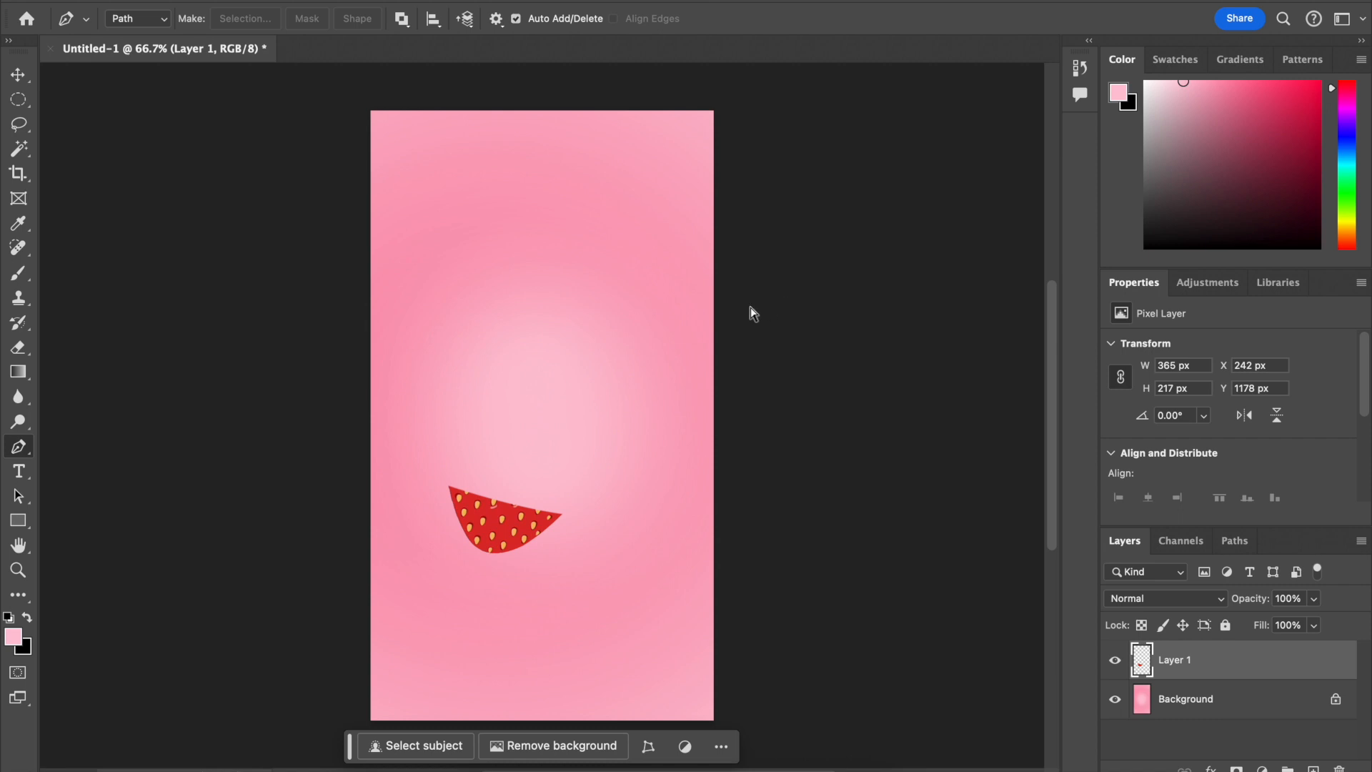
key(ctrl+v)
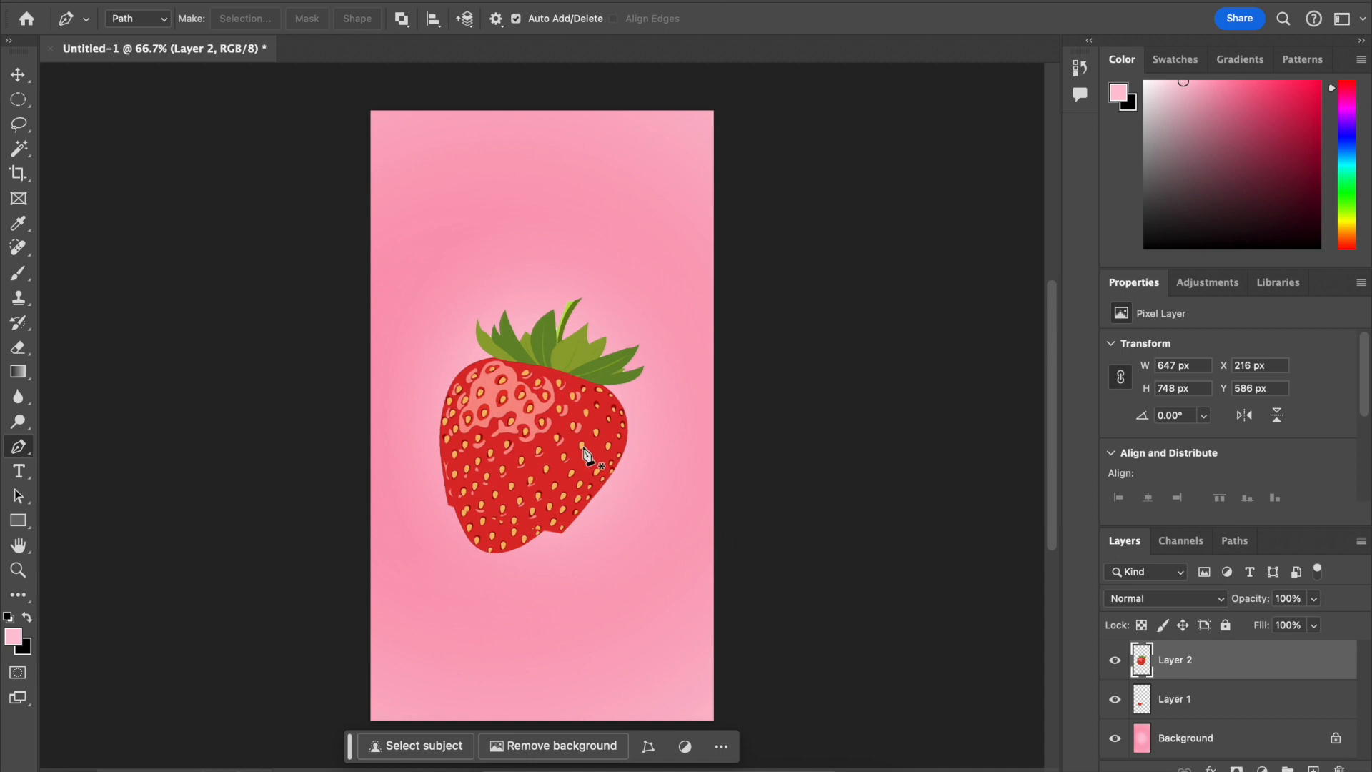
click(20, 77)
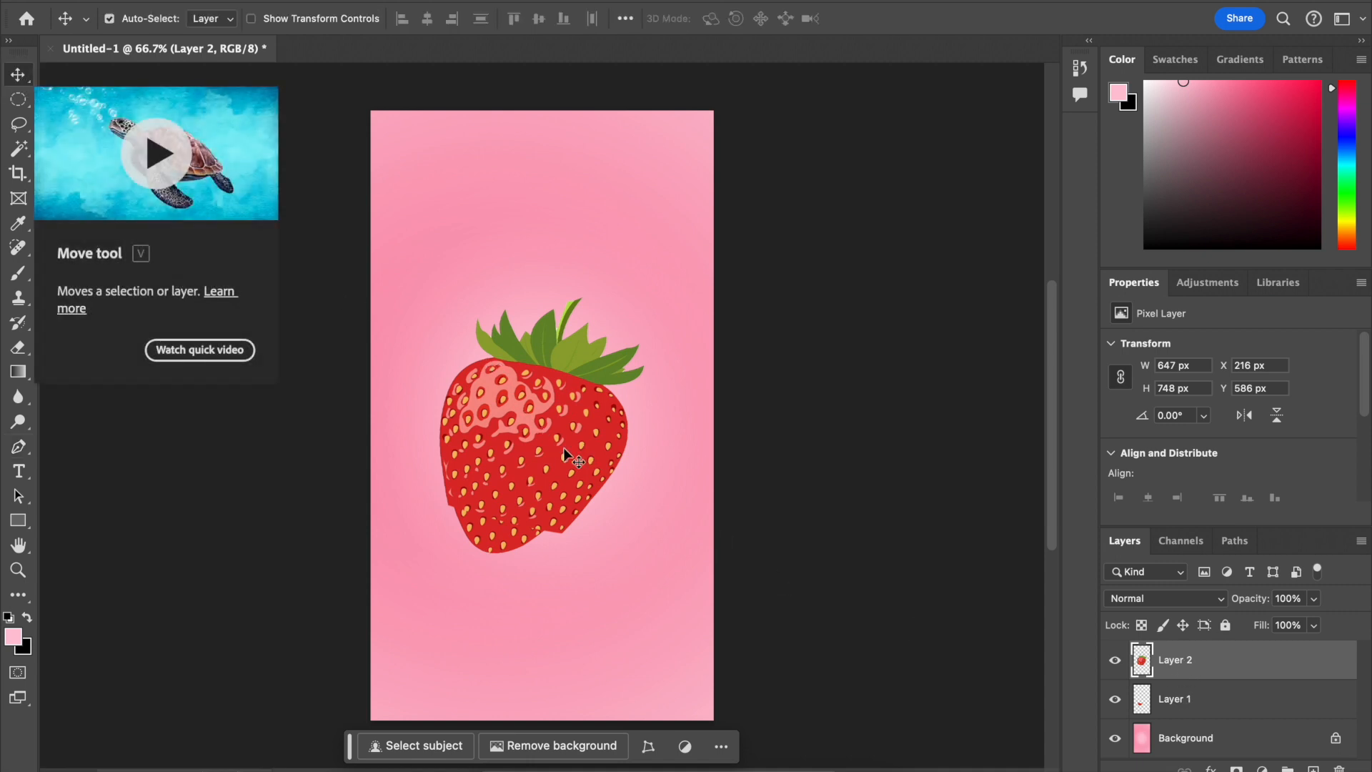
drag(569, 469, 585, 431)
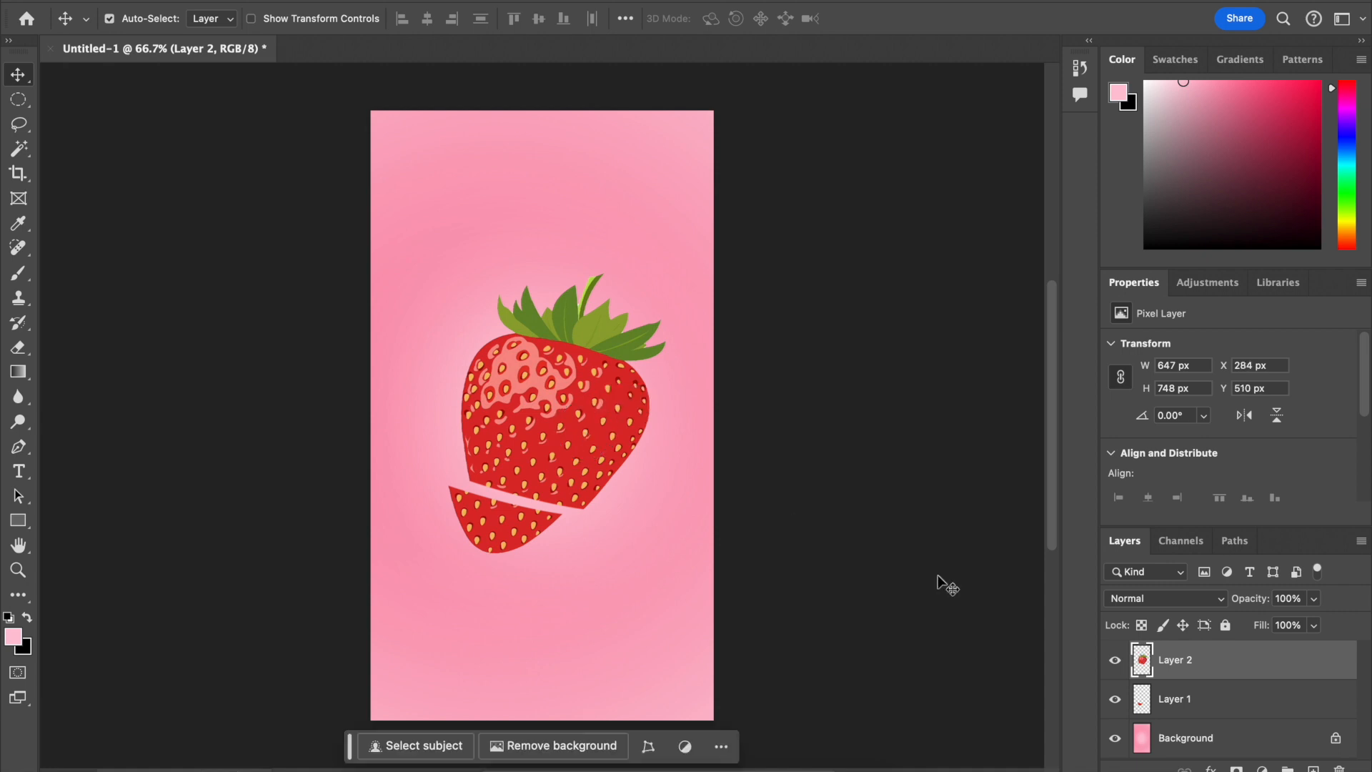
Step: Rename the strawberry tip's layer as Slice 1 and the upper strawberry's layer as Slice 2
double_click(1177, 697)
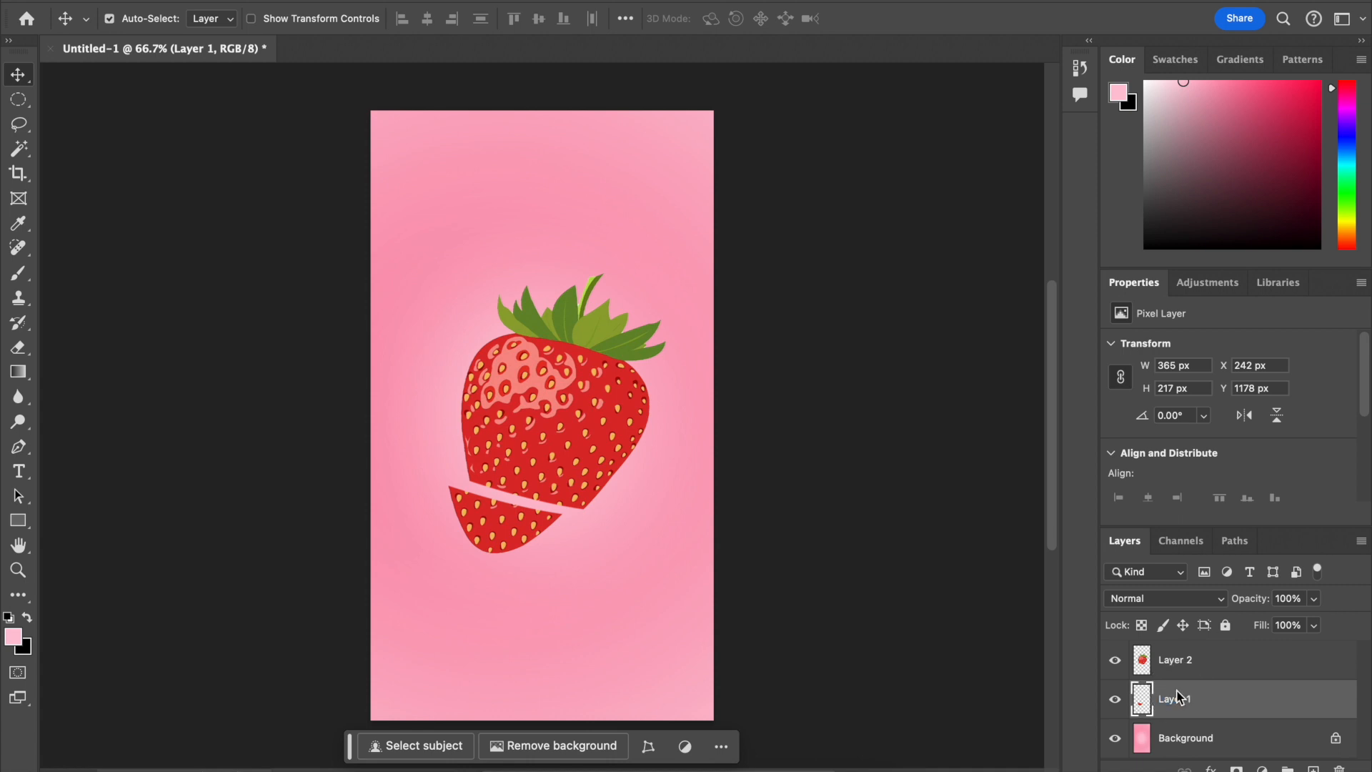
text(Slice)
double_click(1202, 663)
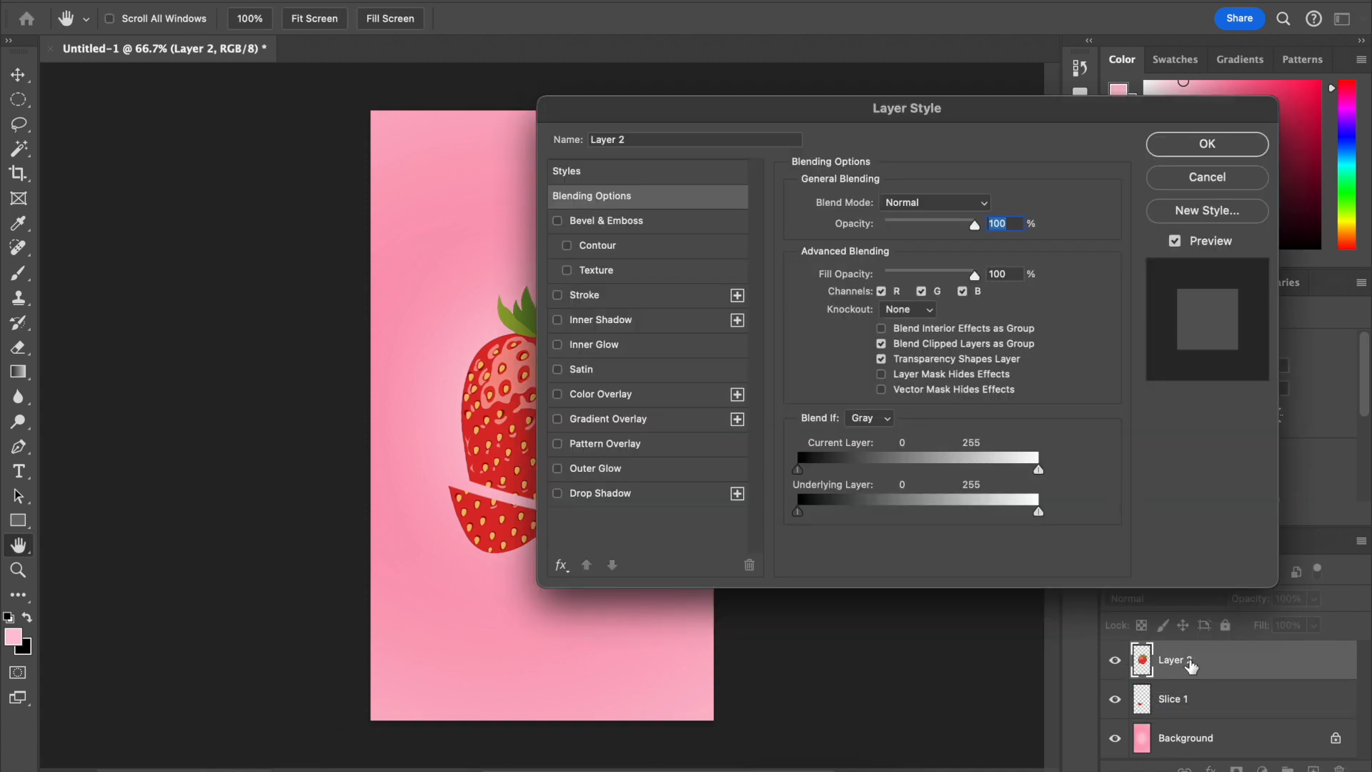
click(1205, 178)
double_click(1195, 661)
text(Slice)
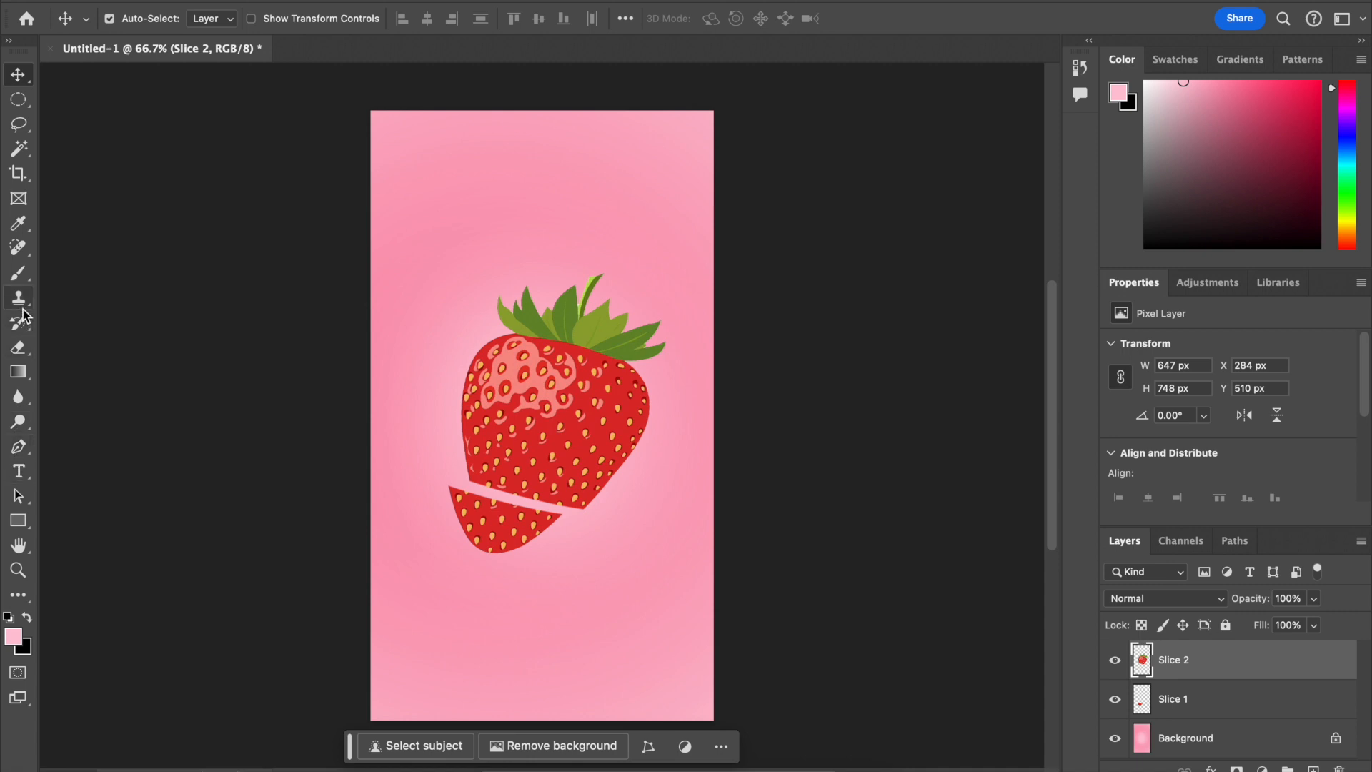
Step: Draw a closed Pen path on Slice 2 that curves across the strawberry's middle and encloses everything above it
click(18, 449)
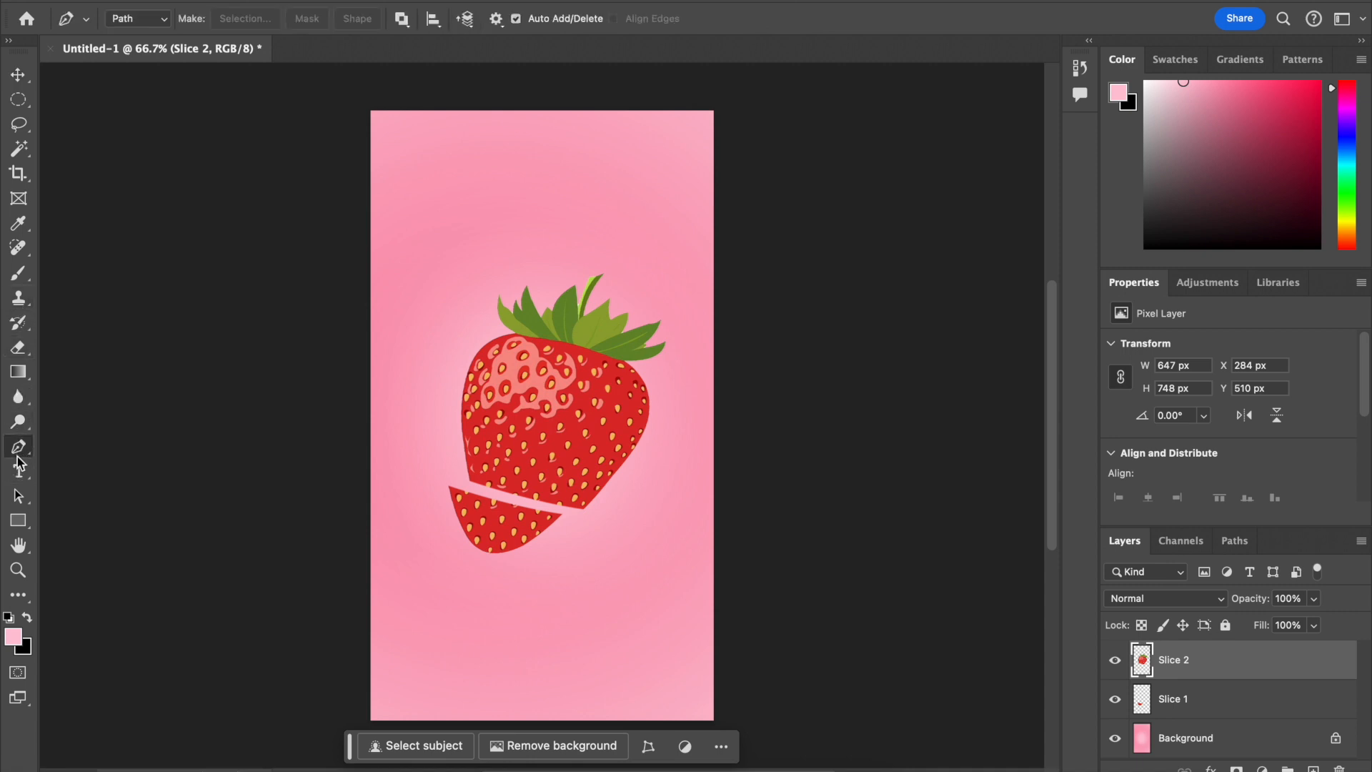
click(427, 420)
drag(670, 469, 763, 460)
drag(825, 292, 682, 169)
click(385, 175)
click(401, 312)
click(429, 422)
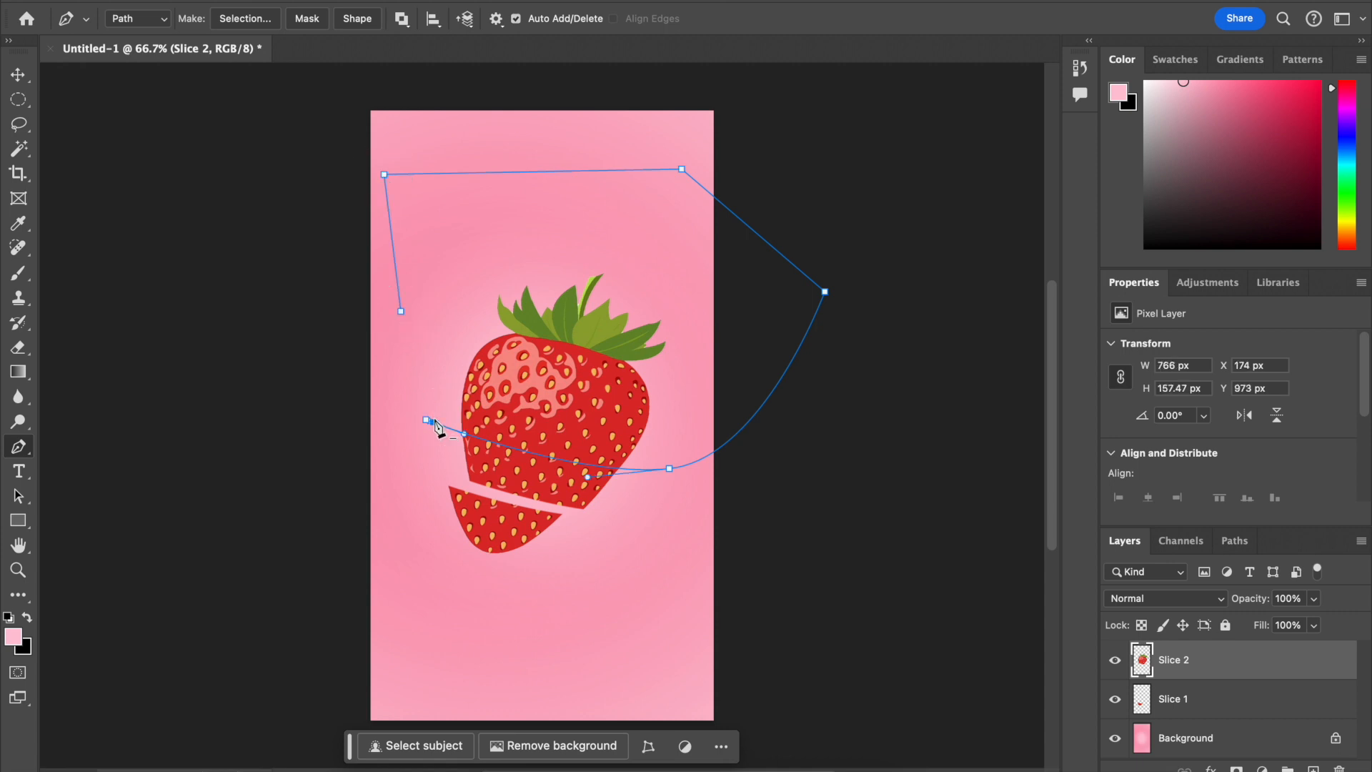
click(429, 423)
Step: Convert the closed path on Slice 2 into a selection of the strawberry above the second cut
right_click(429, 426)
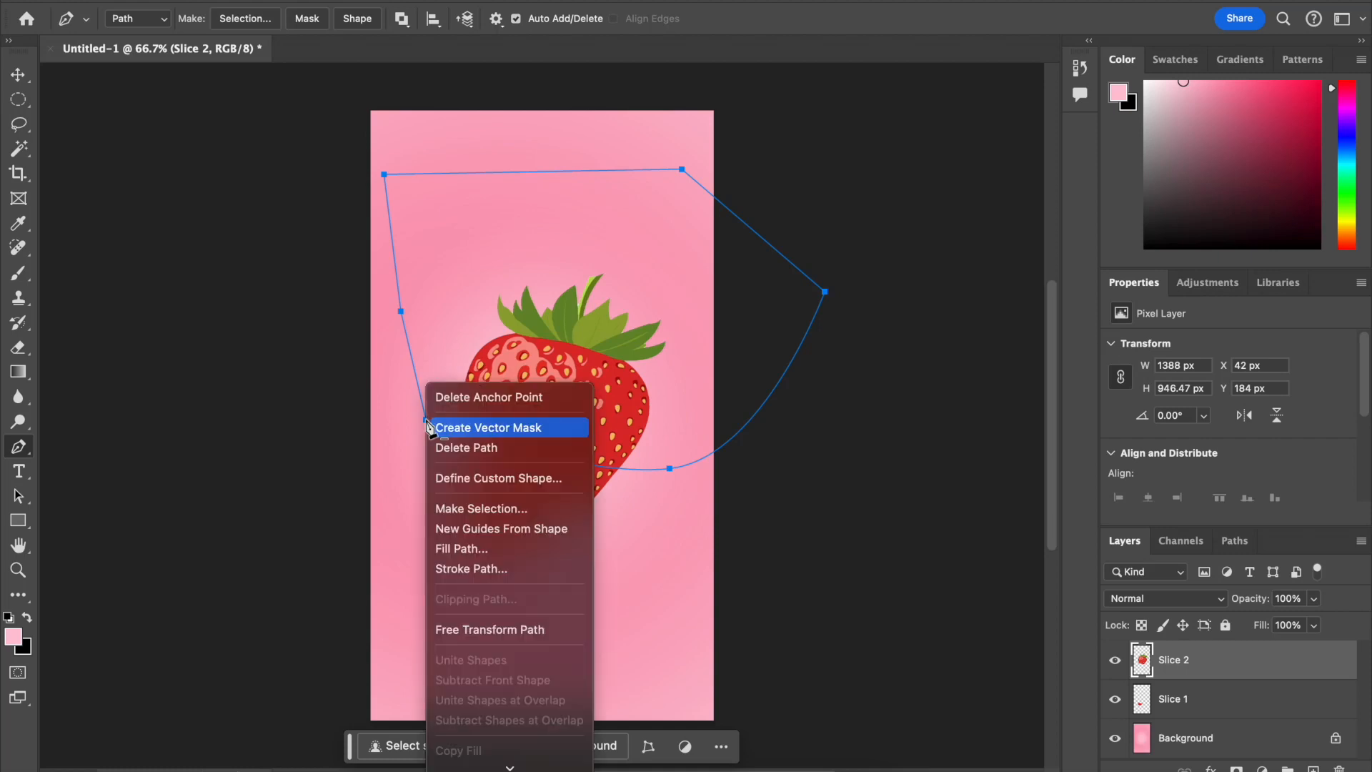
click(485, 512)
click(795, 297)
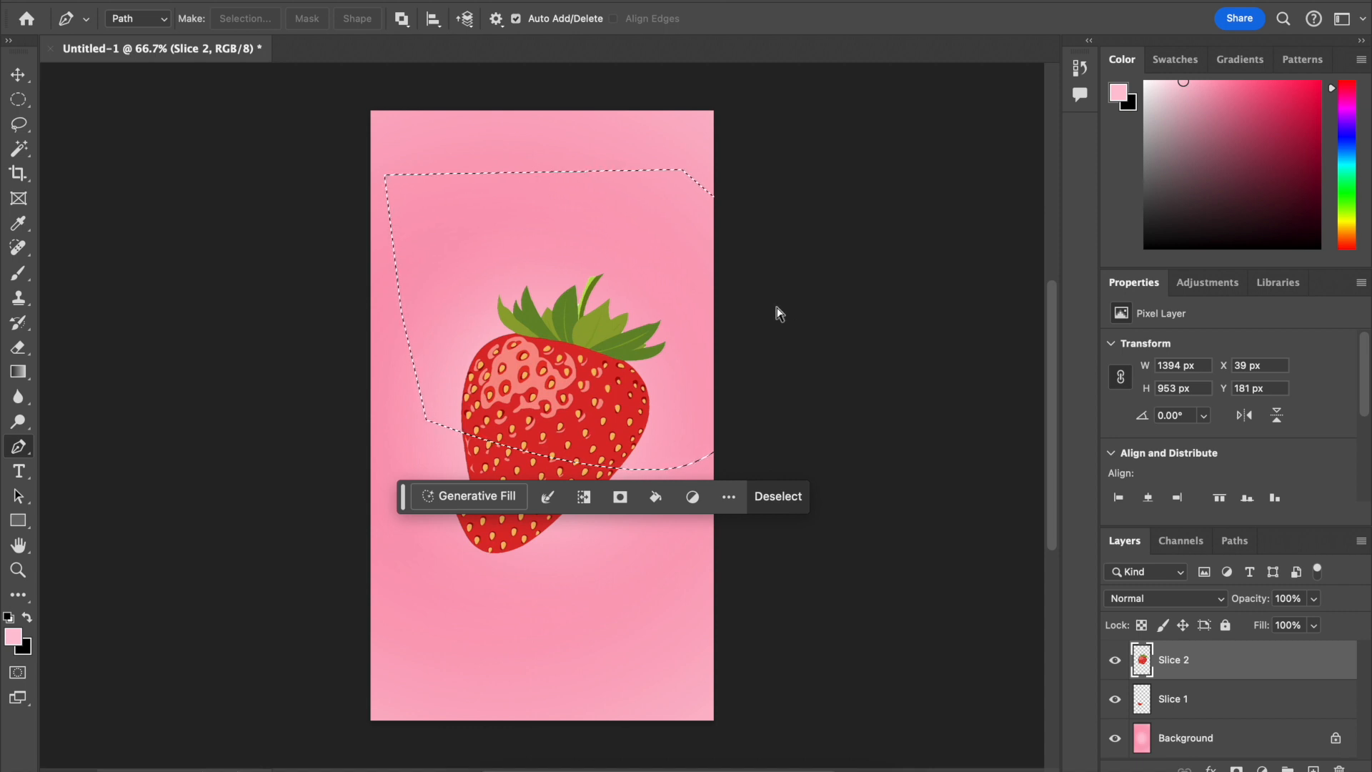
Step: Cut and paste the selected part of Slice 2 onto a new layer and move it to about X 284, Y 469 px
key(ctrl+x)
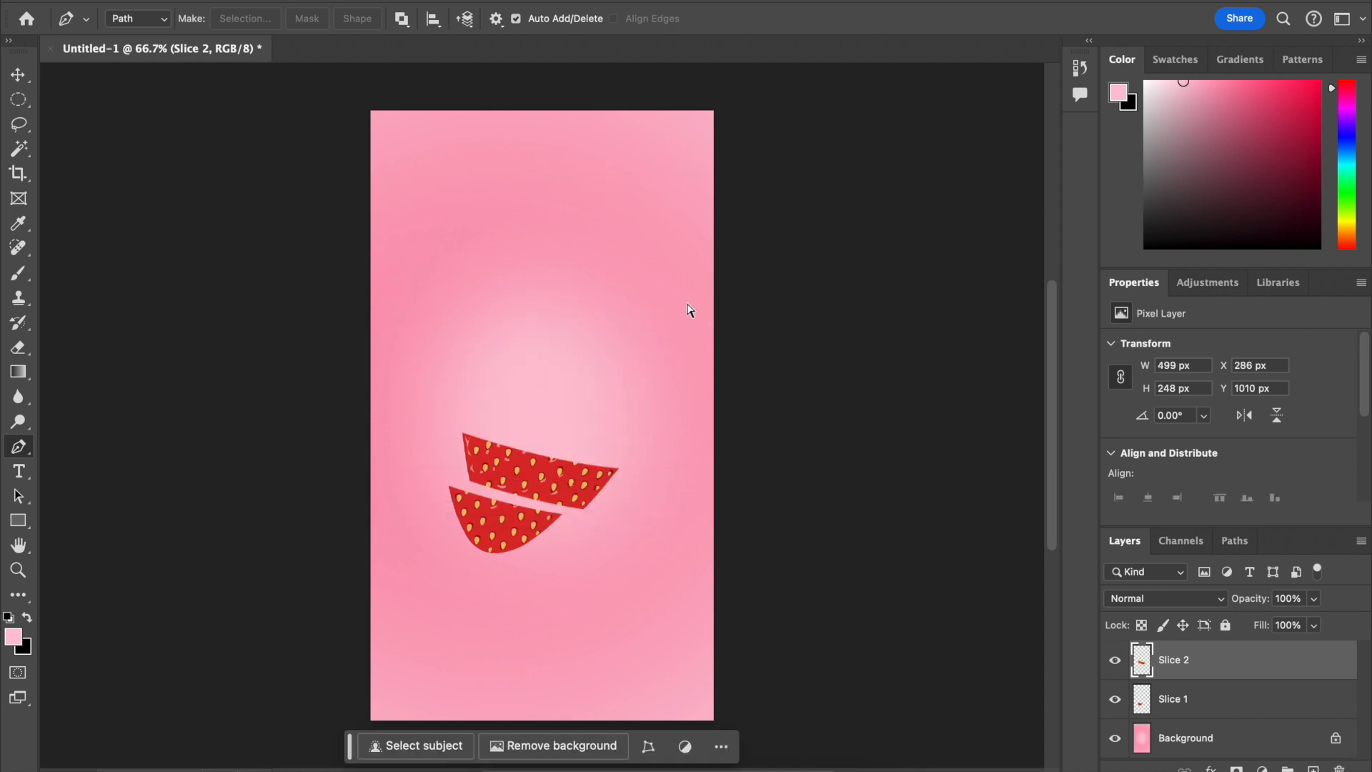
key(ctrl+v)
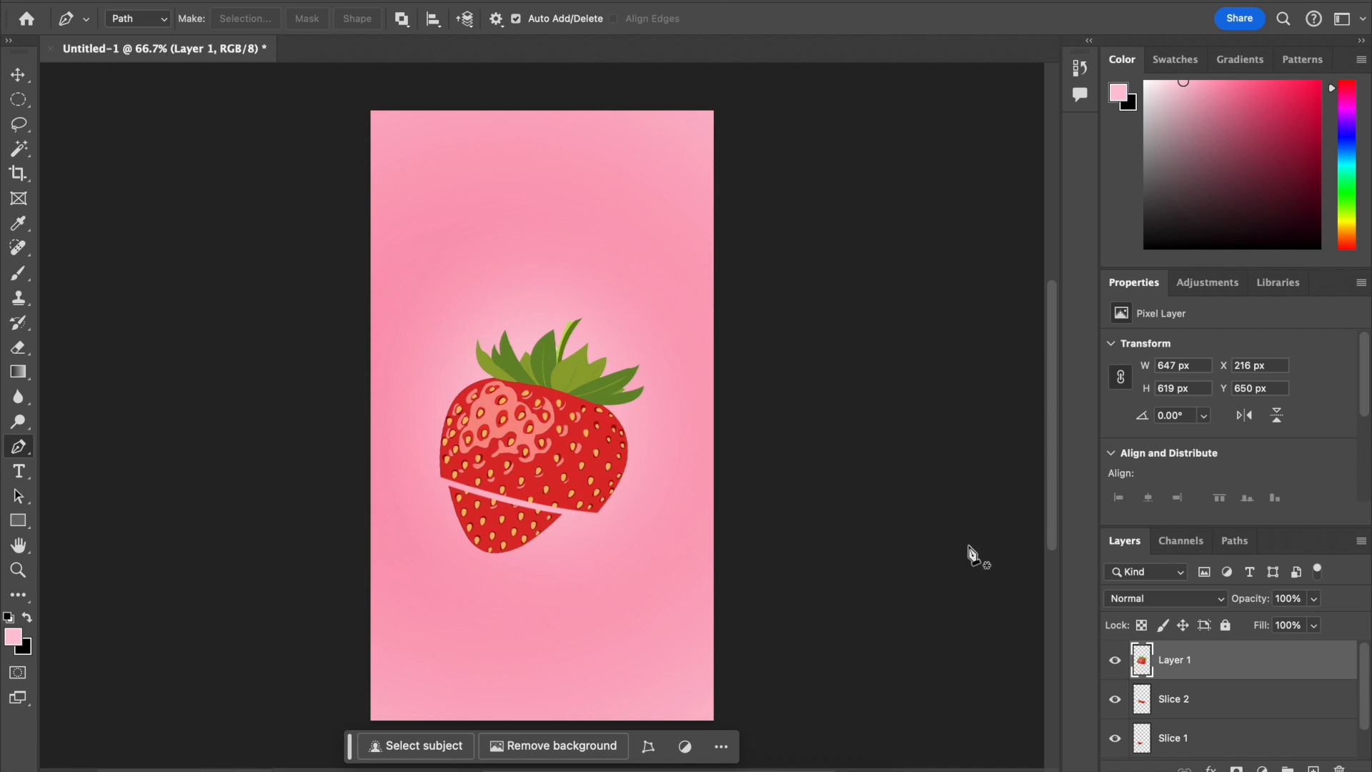
click(14, 79)
drag(582, 443, 600, 388)
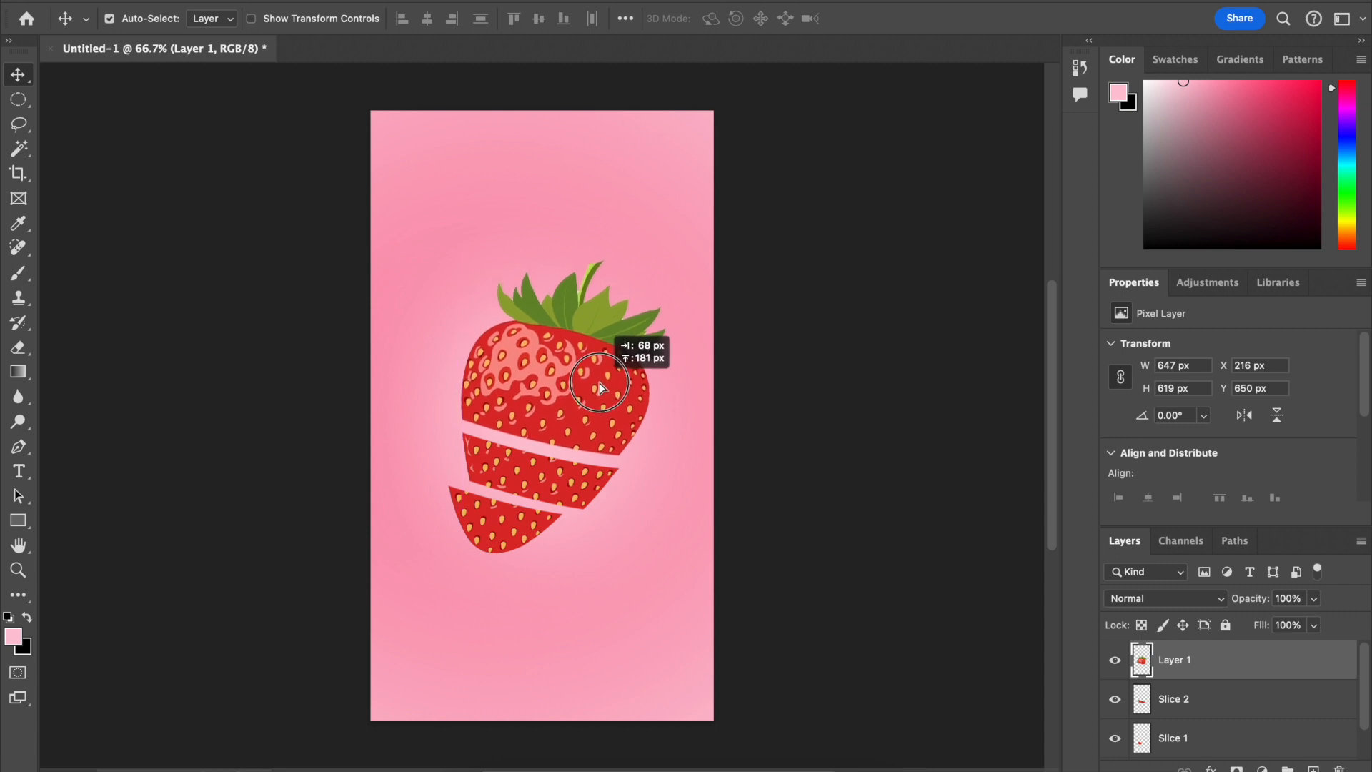
drag(600, 388, 600, 390)
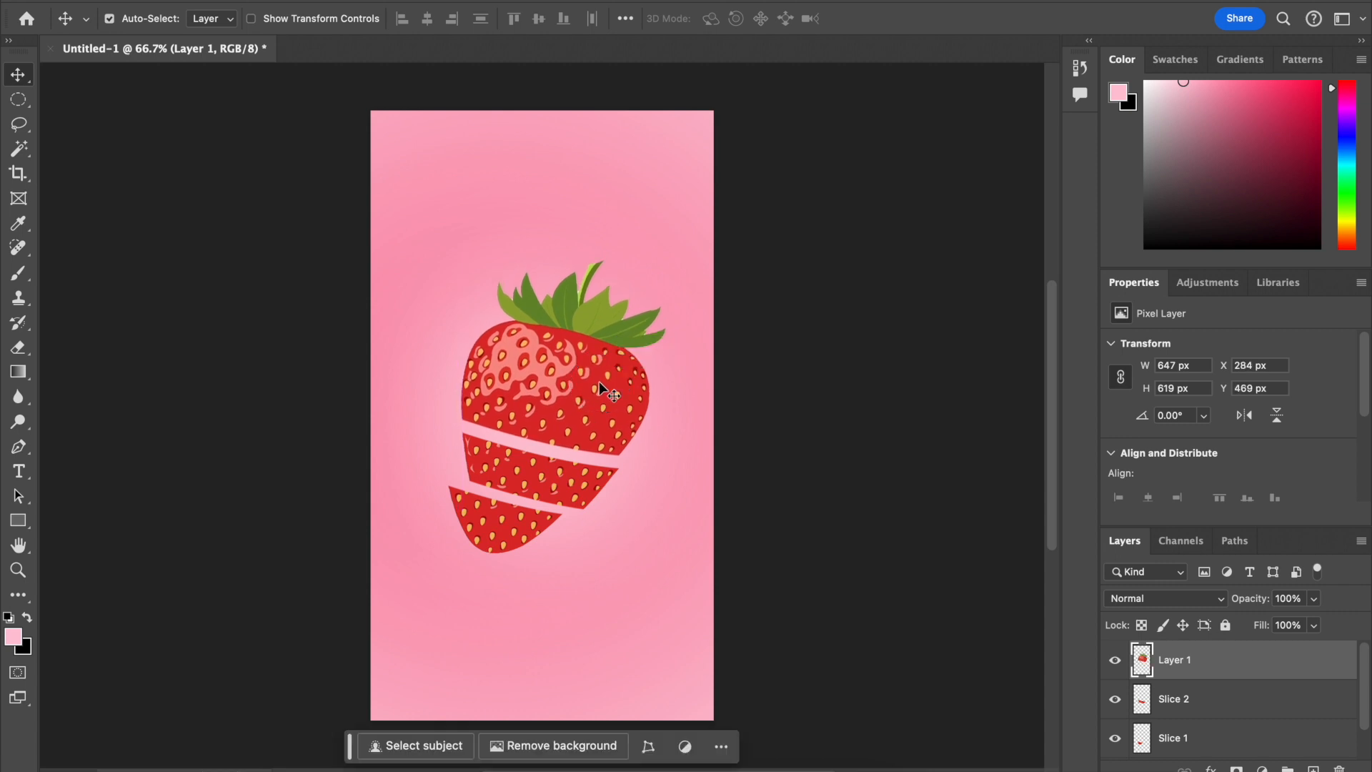
Step: Rename the layer holding the leafy top piece as Slice 3
double_click(1190, 660)
text(Slice 3)
key(Return)
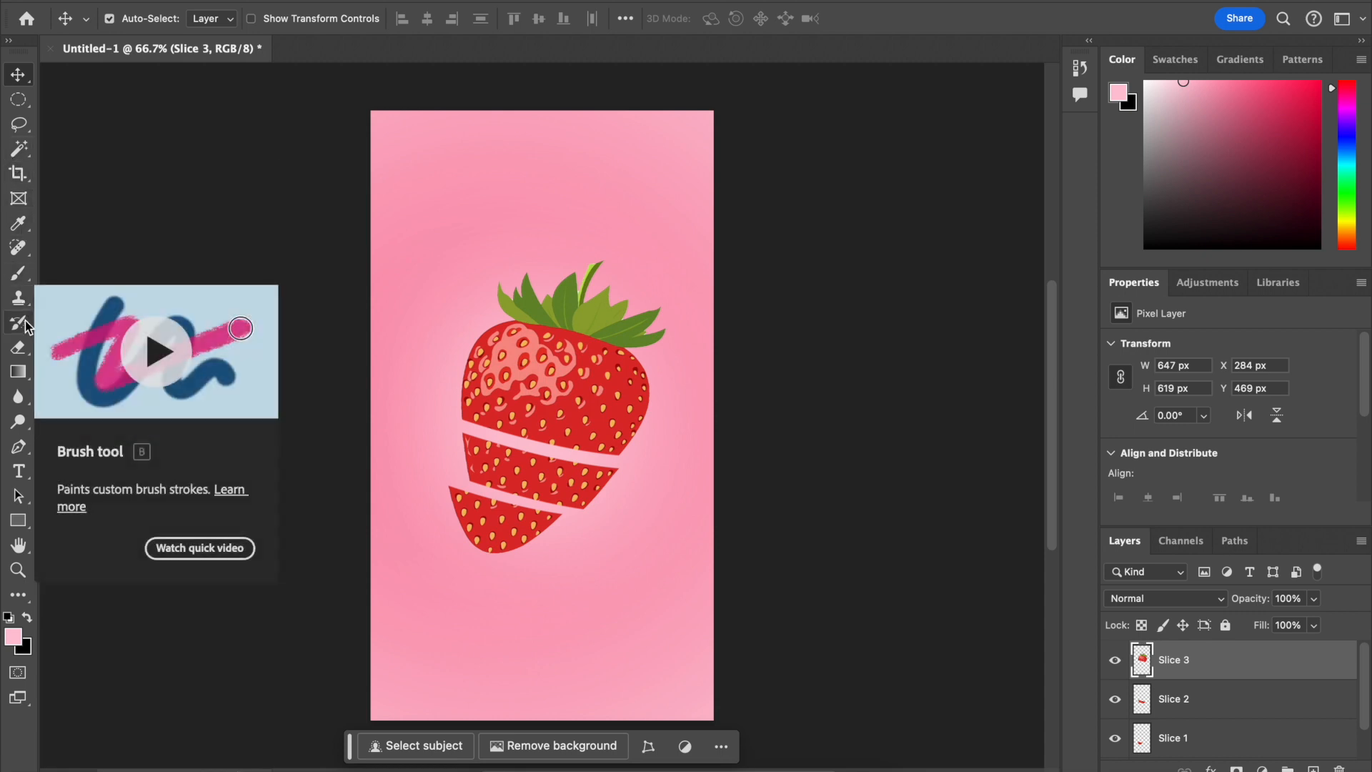
Step: Draw a closed Pen path on Slice 3 that curves across the strawberry's upper body and encloses the leafy top
click(21, 454)
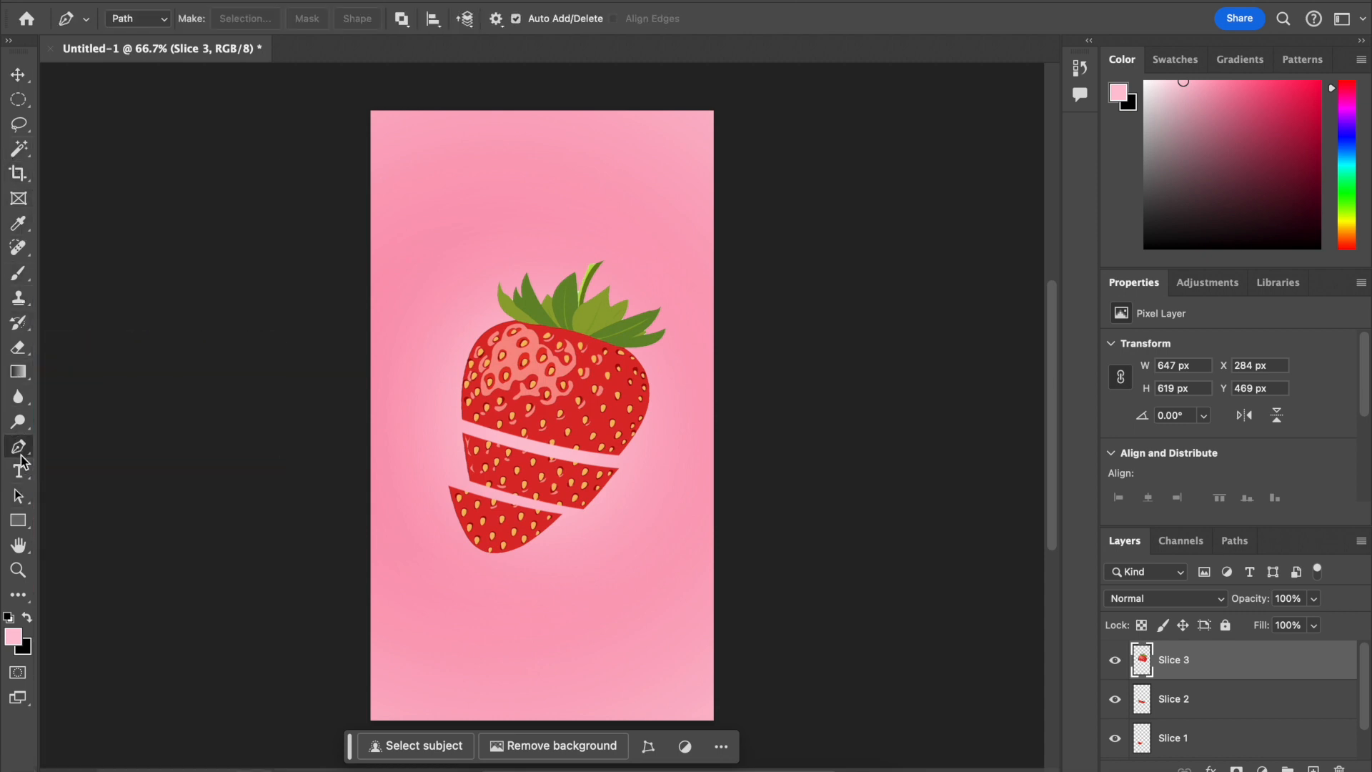
click(428, 355)
drag(708, 411, 848, 380)
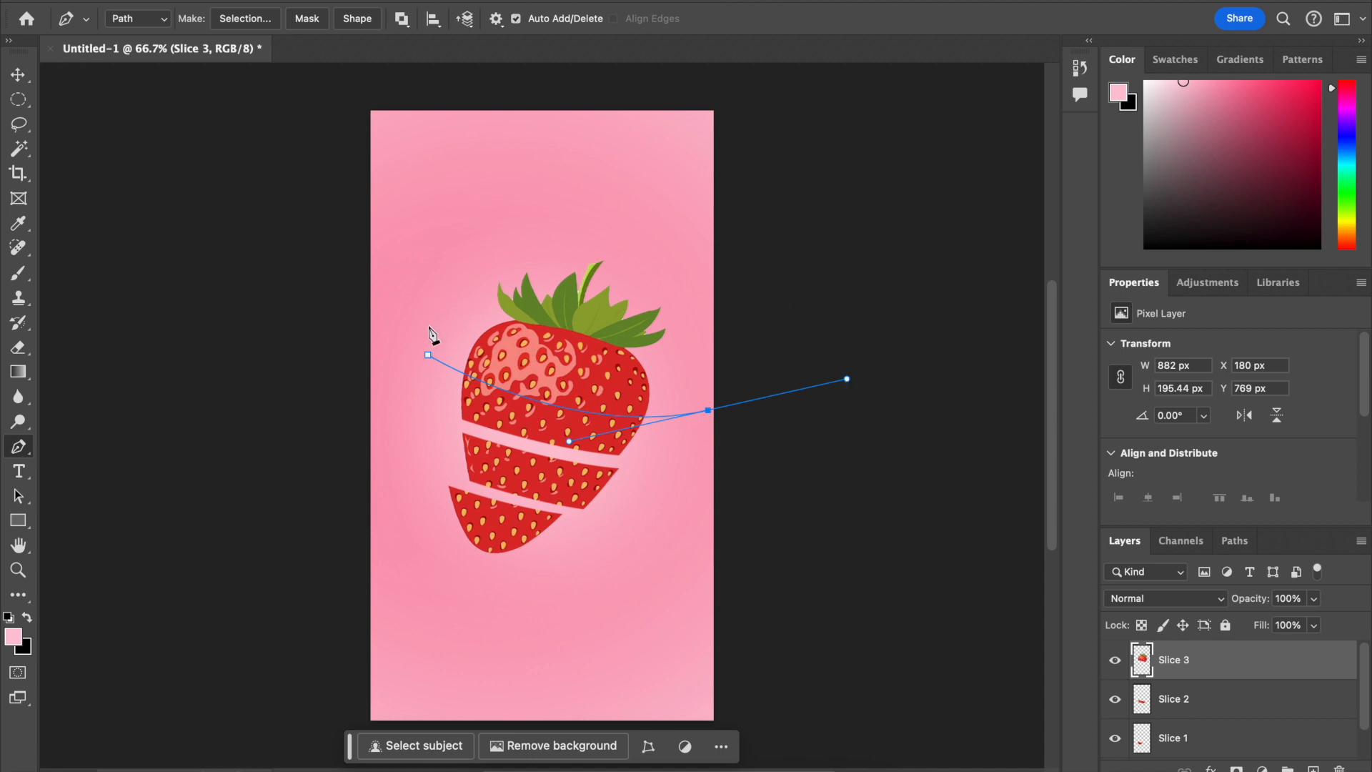
drag(427, 355, 465, 530)
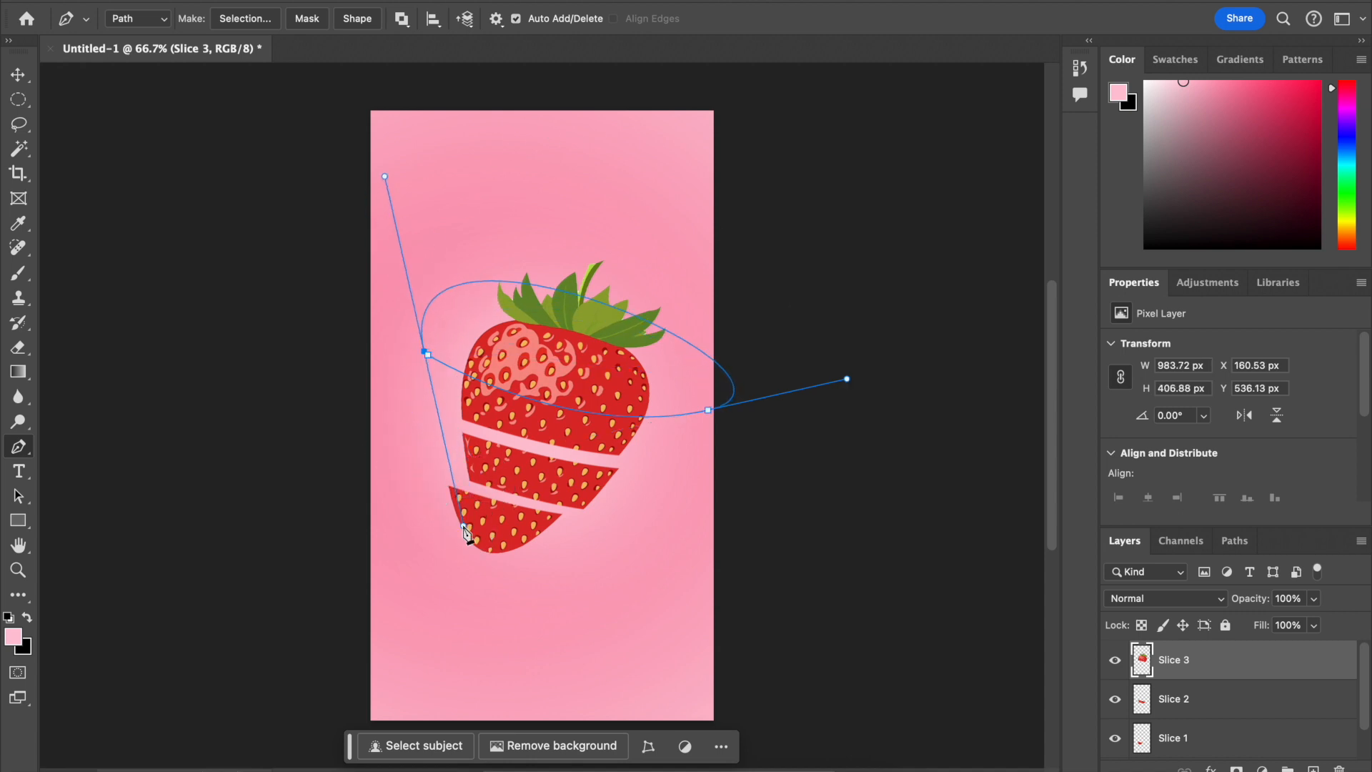
key(ctrl+z)
click(827, 245)
click(594, 200)
click(443, 251)
click(428, 355)
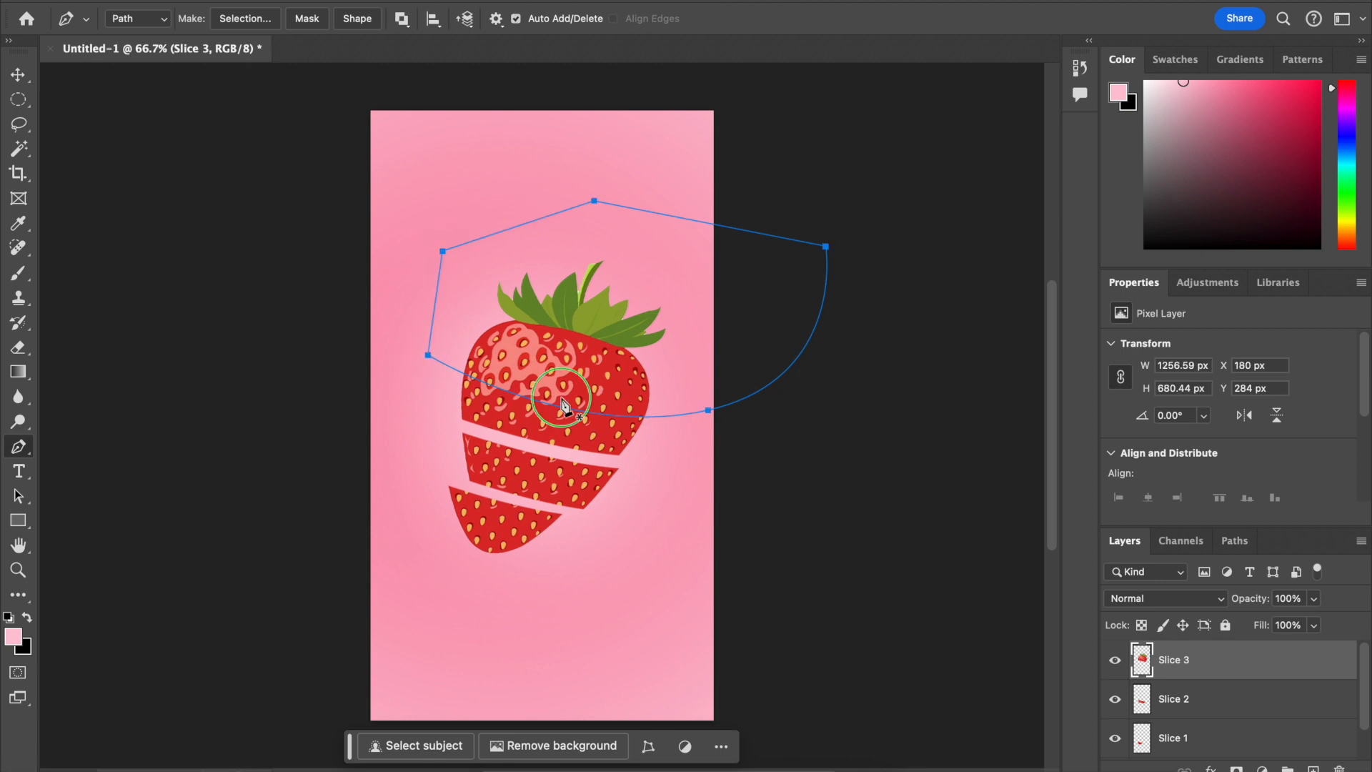
Step: Convert the path into a selection with a 1-pixel feather radius and remove the selected leafy top from Slice 3
right_click(563, 394)
click(616, 488)
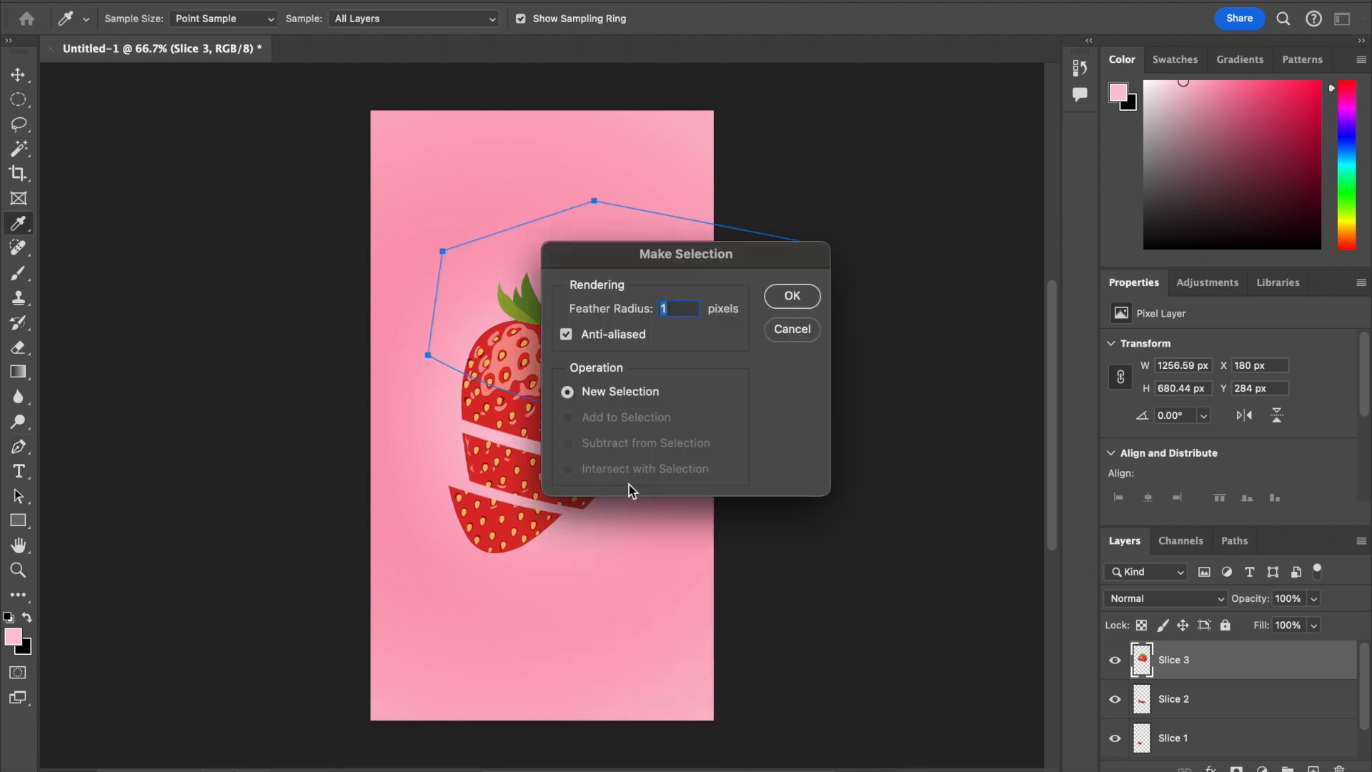
click(793, 296)
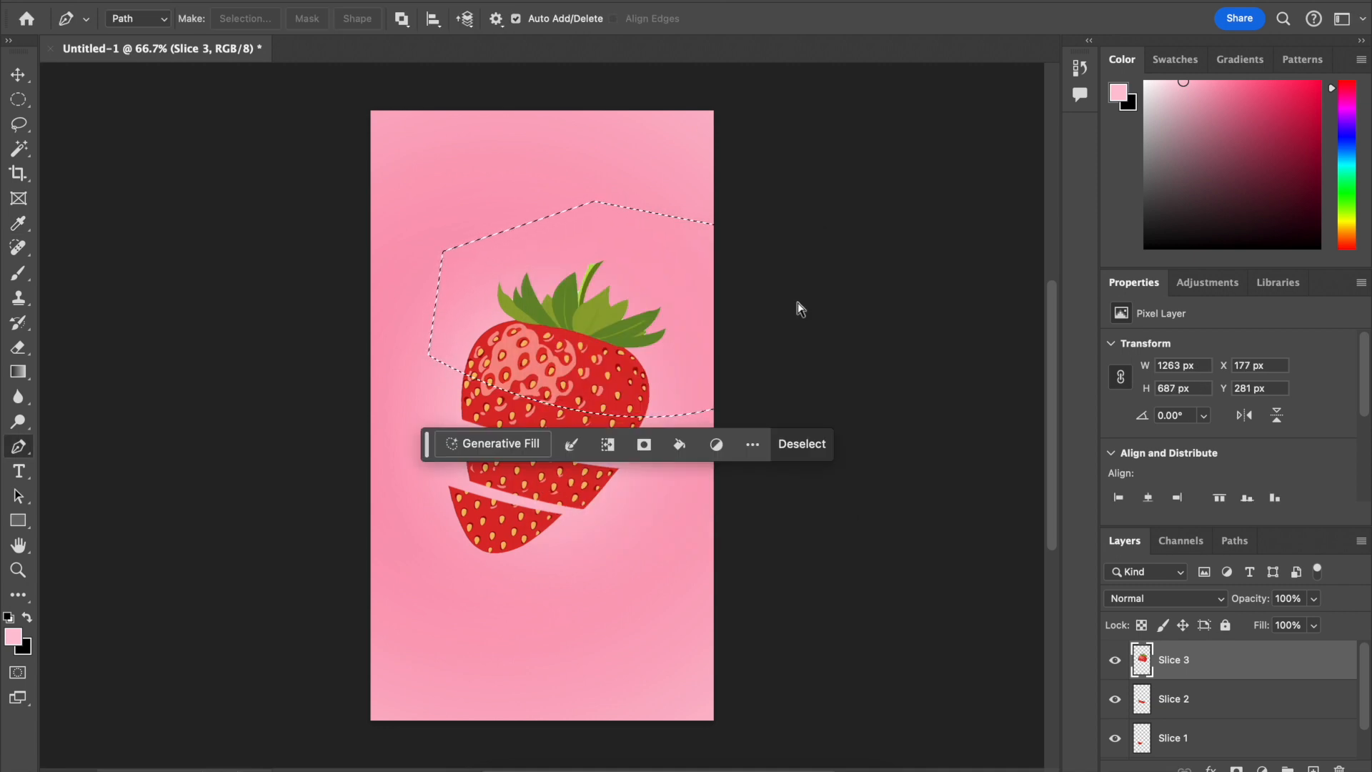
key(Delete)
key(ctrl+d)
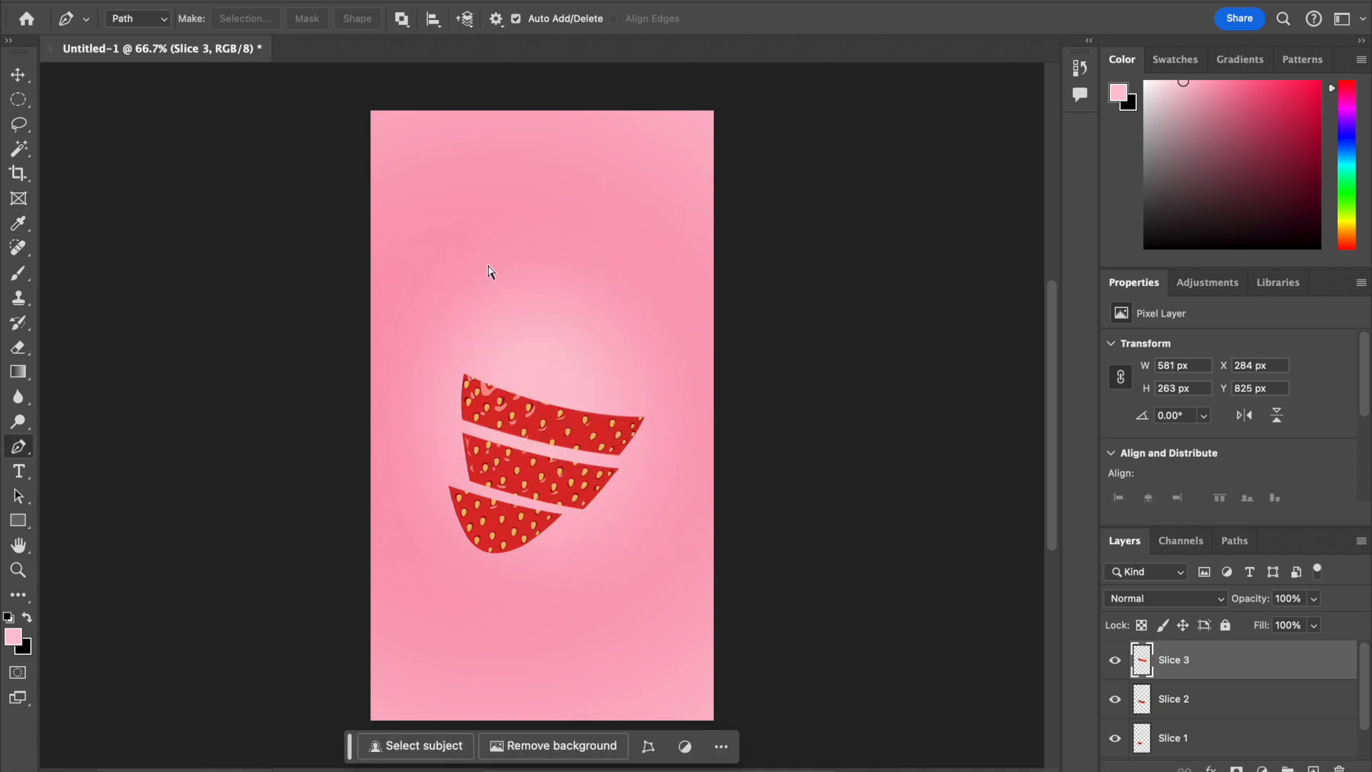
Step: Paste the removed leafy top onto a new layer and move it above Slice 3, at about X 323, Y 421 px
key(ctrl+v)
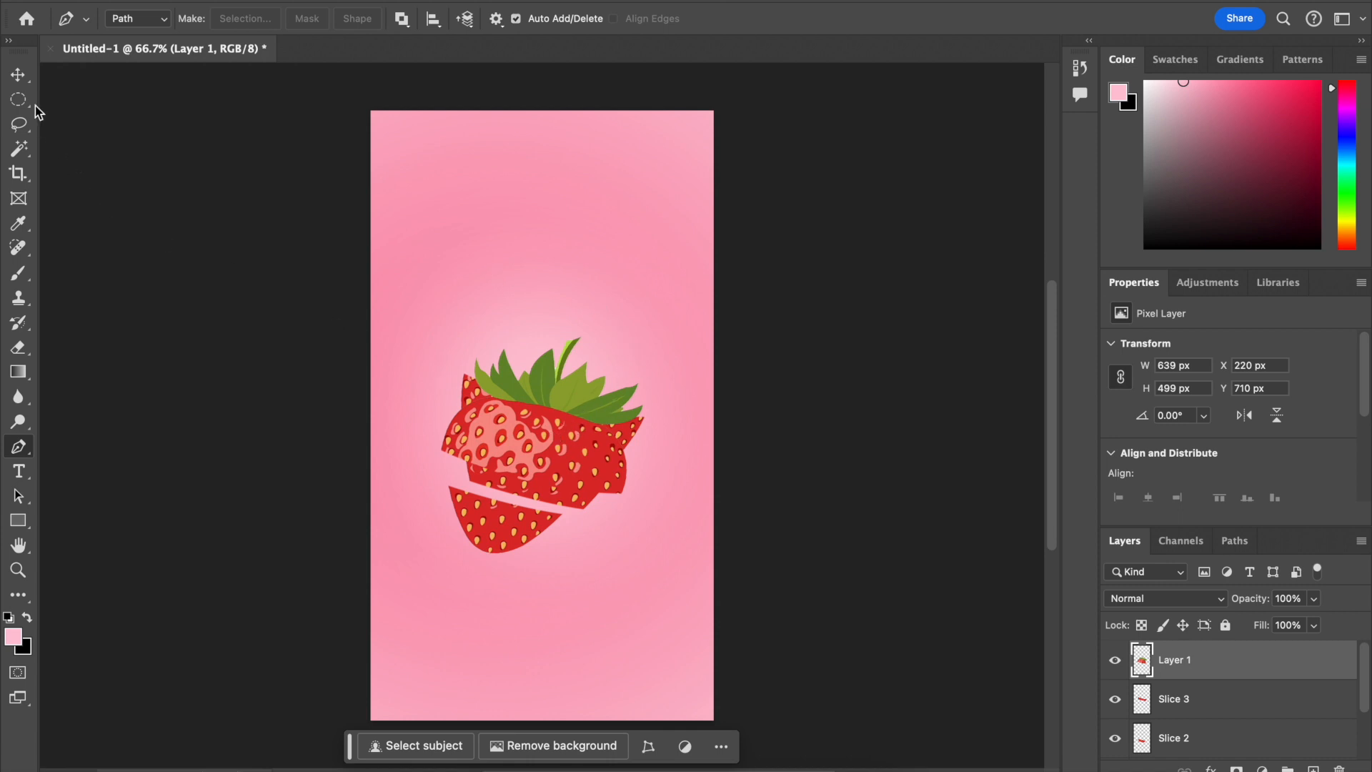
click(18, 74)
drag(565, 441, 655, 322)
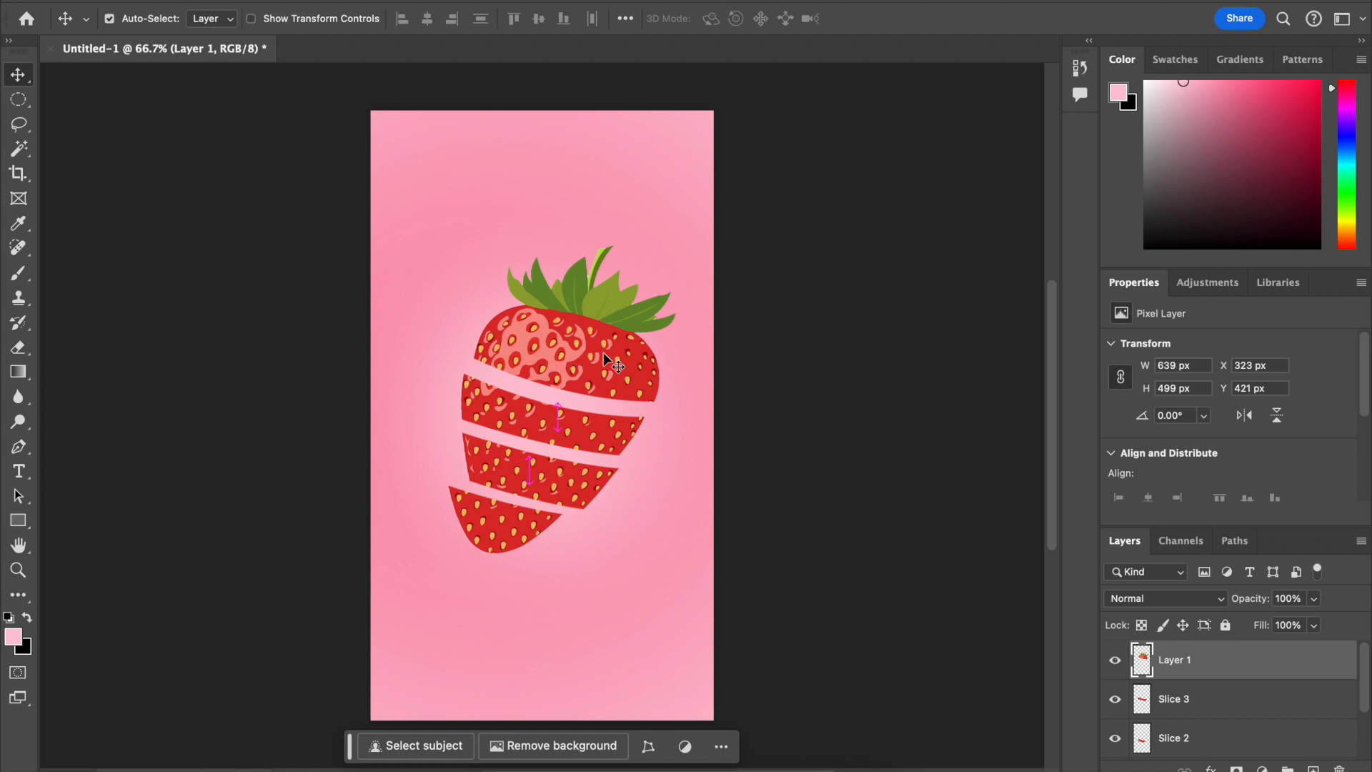
Step: Rotate the leafy top piece about -10.8° and move it to about X 280, Y 370 px
key(ctrl+t)
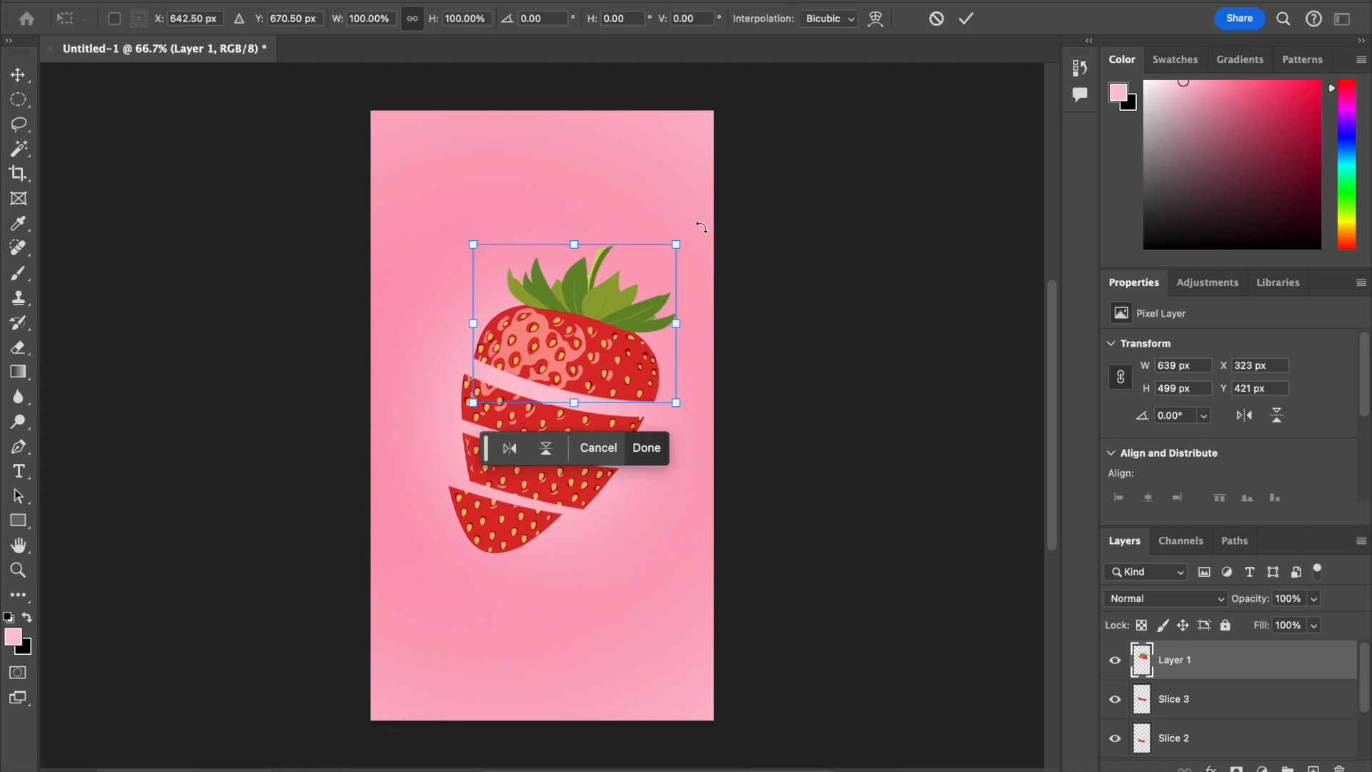
drag(694, 234, 674, 215)
drag(619, 365, 600, 348)
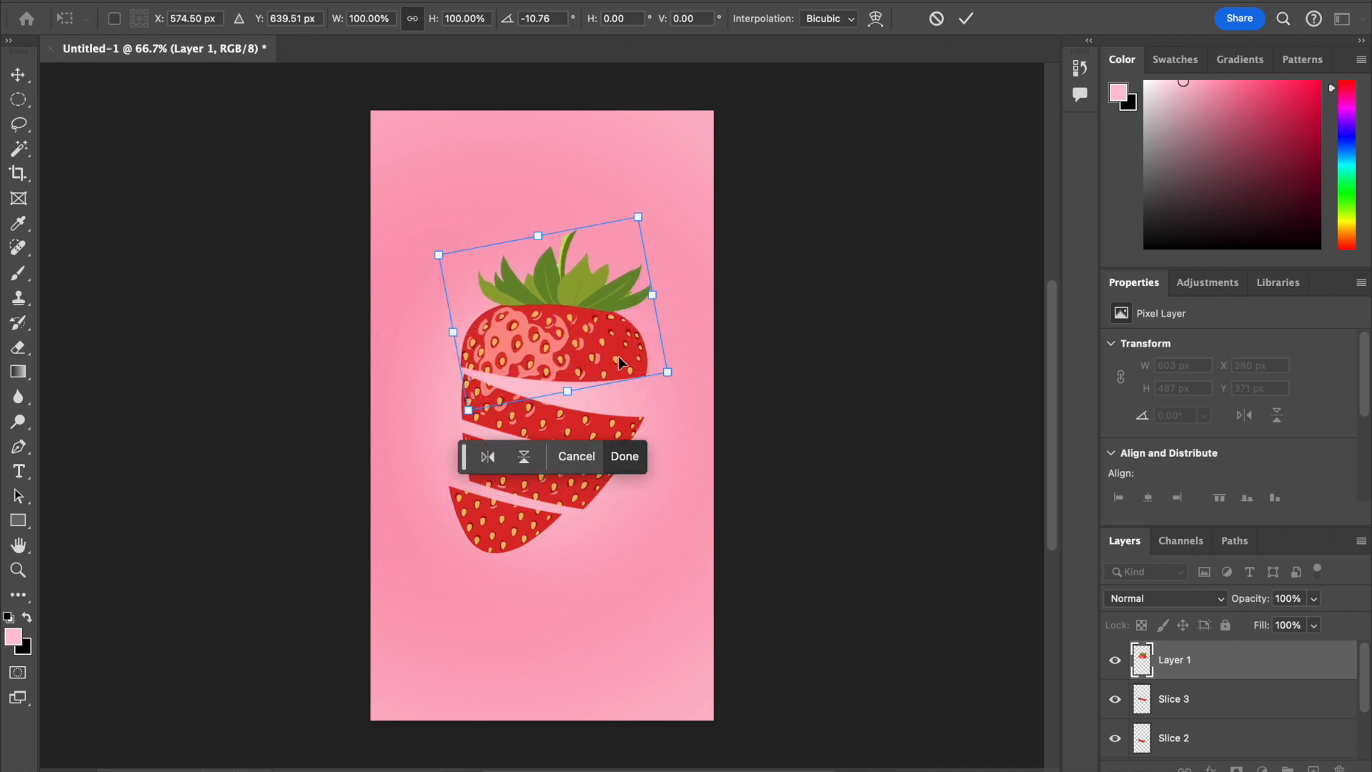
key(Return)
Step: Rotate Slice 3 slightly counterclockwise and move it to about X 248, Y 848 px, beneath the leafy top
click(617, 435)
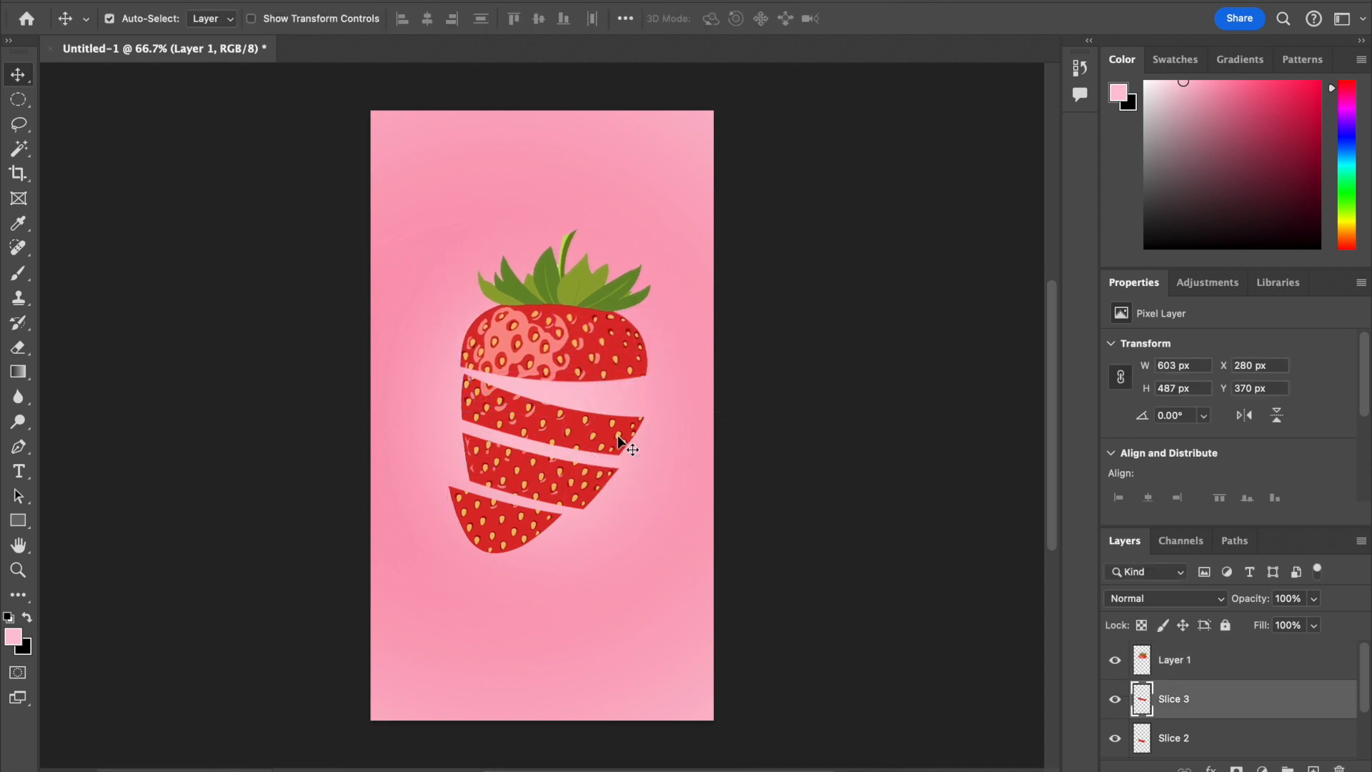
key(ctrl+t)
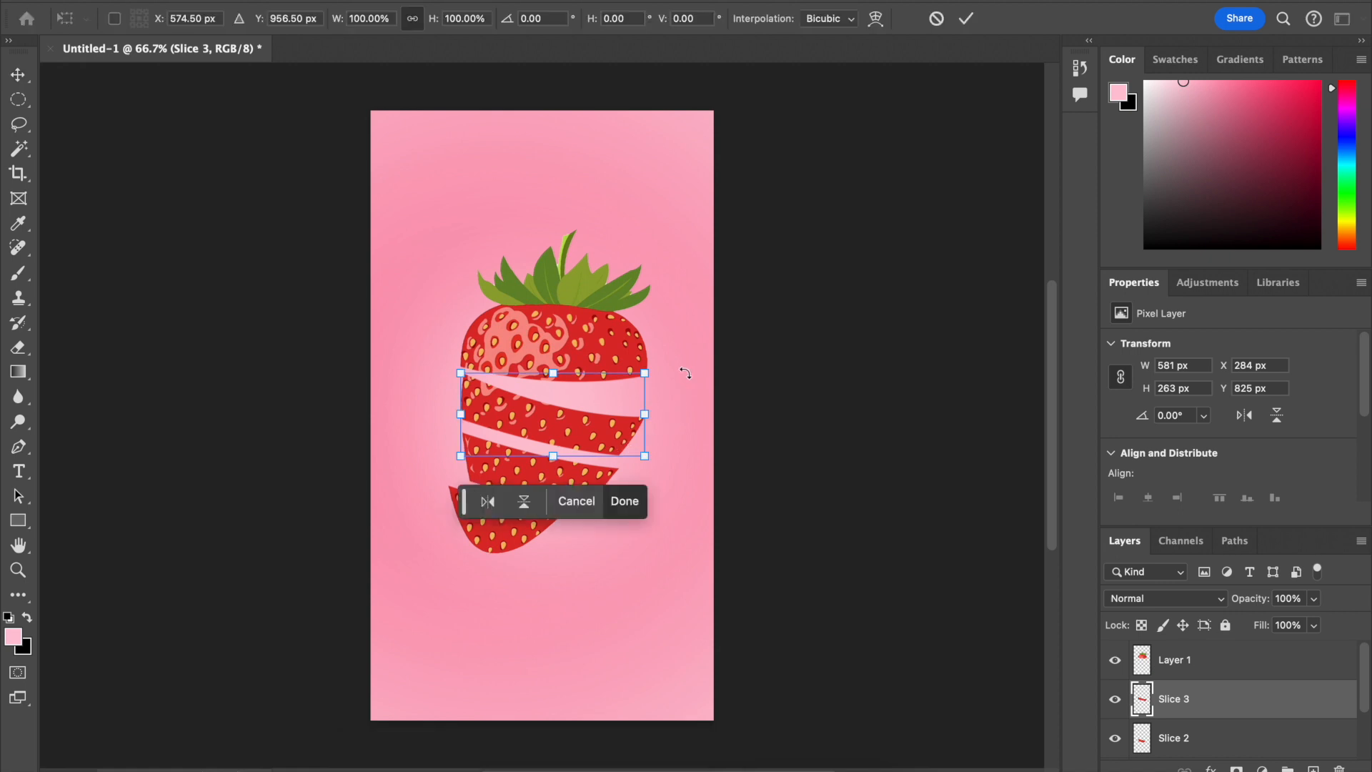
mouse_move(662, 370)
mouse_down()
mouse_move(658, 340)
mouse_move(659, 361)
mouse_up()
double_click(580, 449)
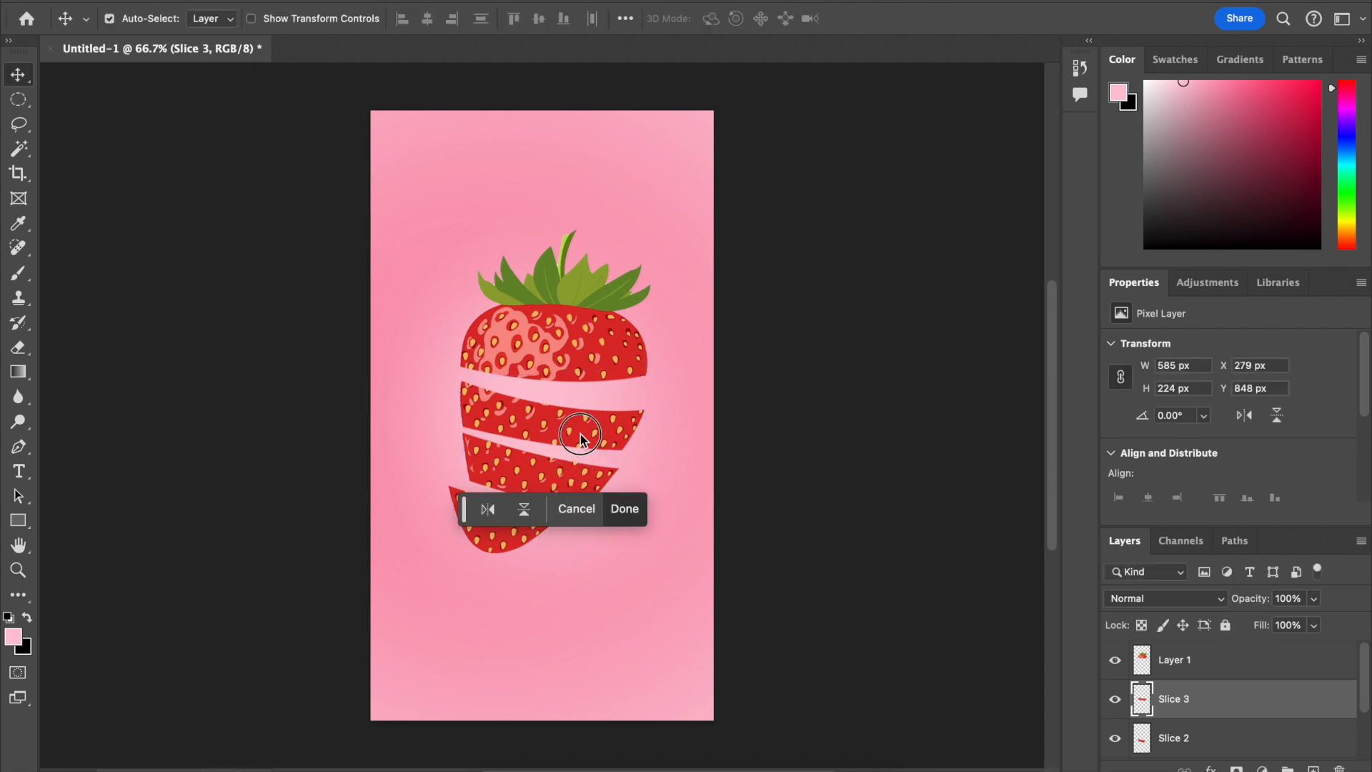
drag(580, 433, 571, 428)
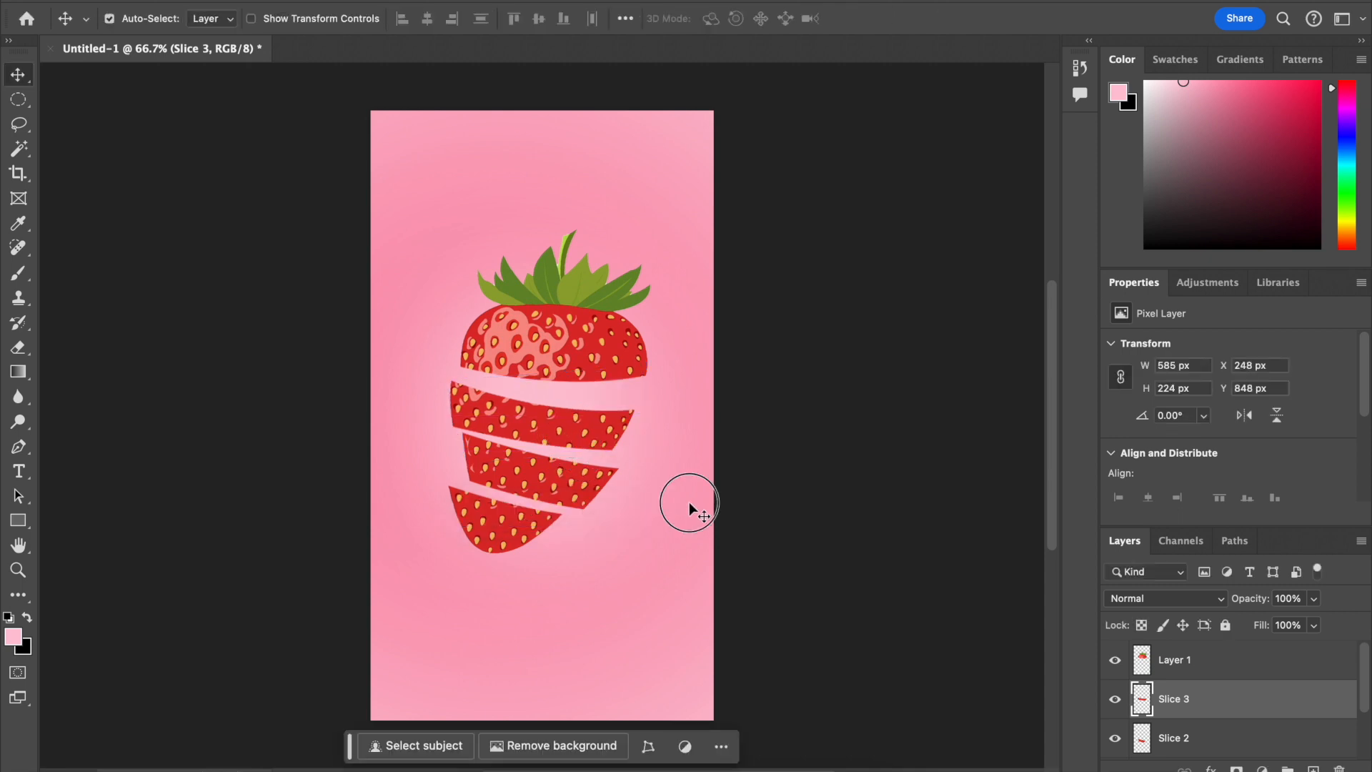
Step: Rotate Slice 2 about -6.8° and move it to about X 320, Y 1051 px, beneath Slice 3
click(590, 493)
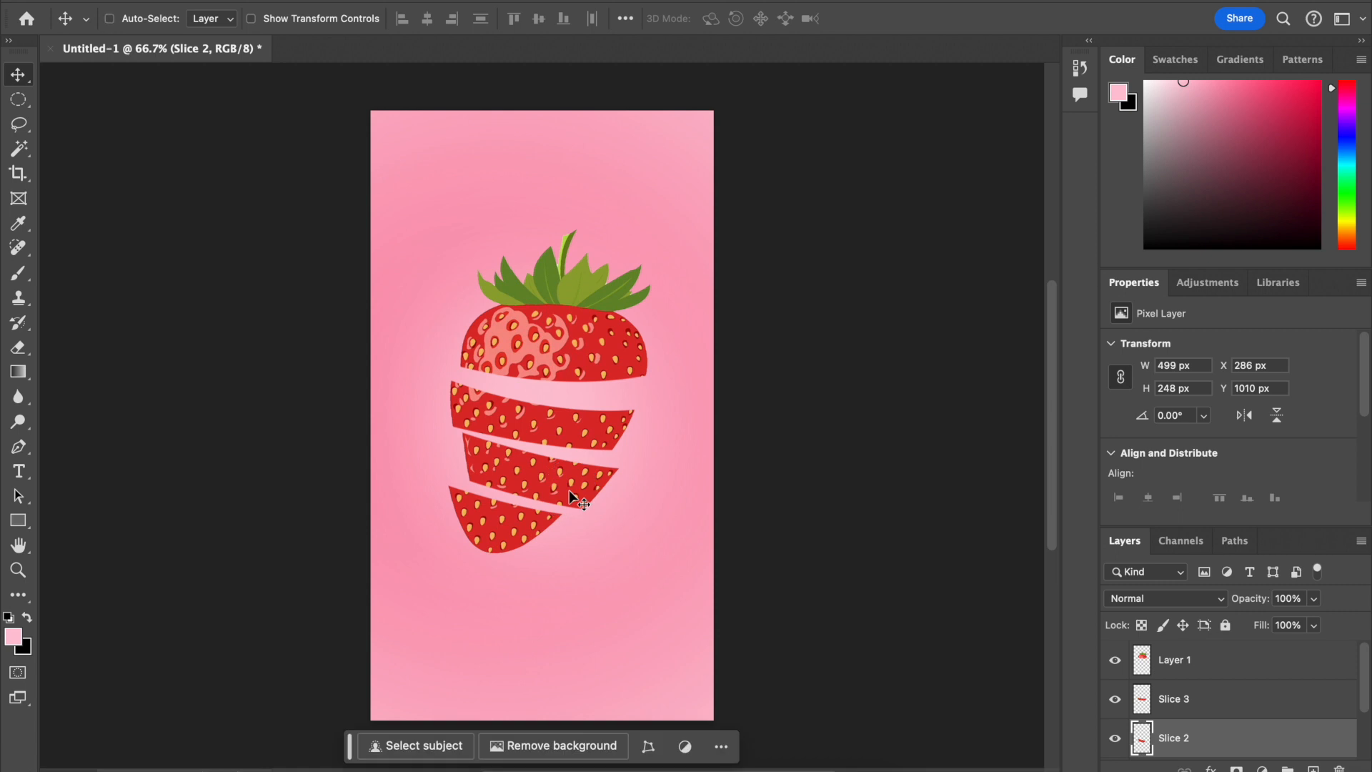
key(ctrl+t)
drag(569, 490, 579, 492)
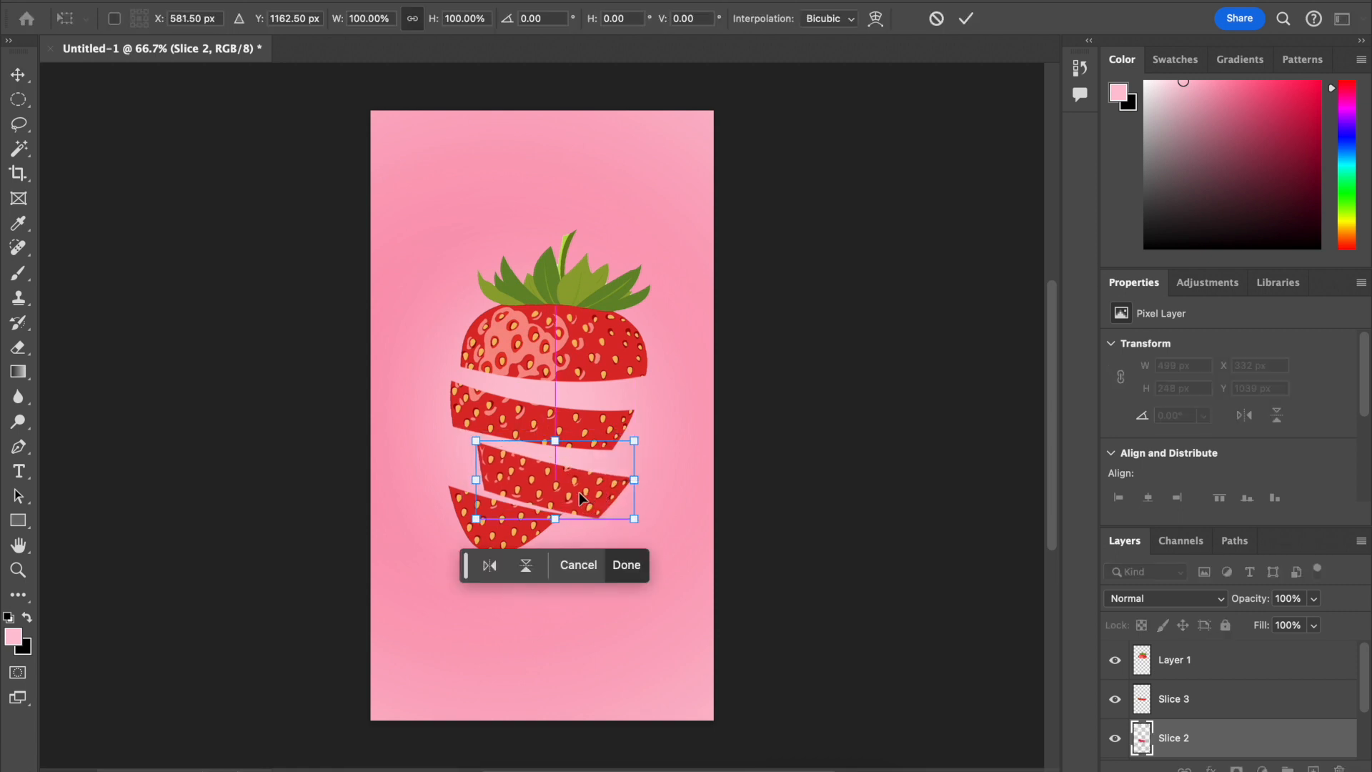
drag(652, 435, 649, 428)
drag(595, 492, 590, 493)
mouse_move(656, 409)
mouse_down()
mouse_move(647, 400)
mouse_move(651, 411)
mouse_up()
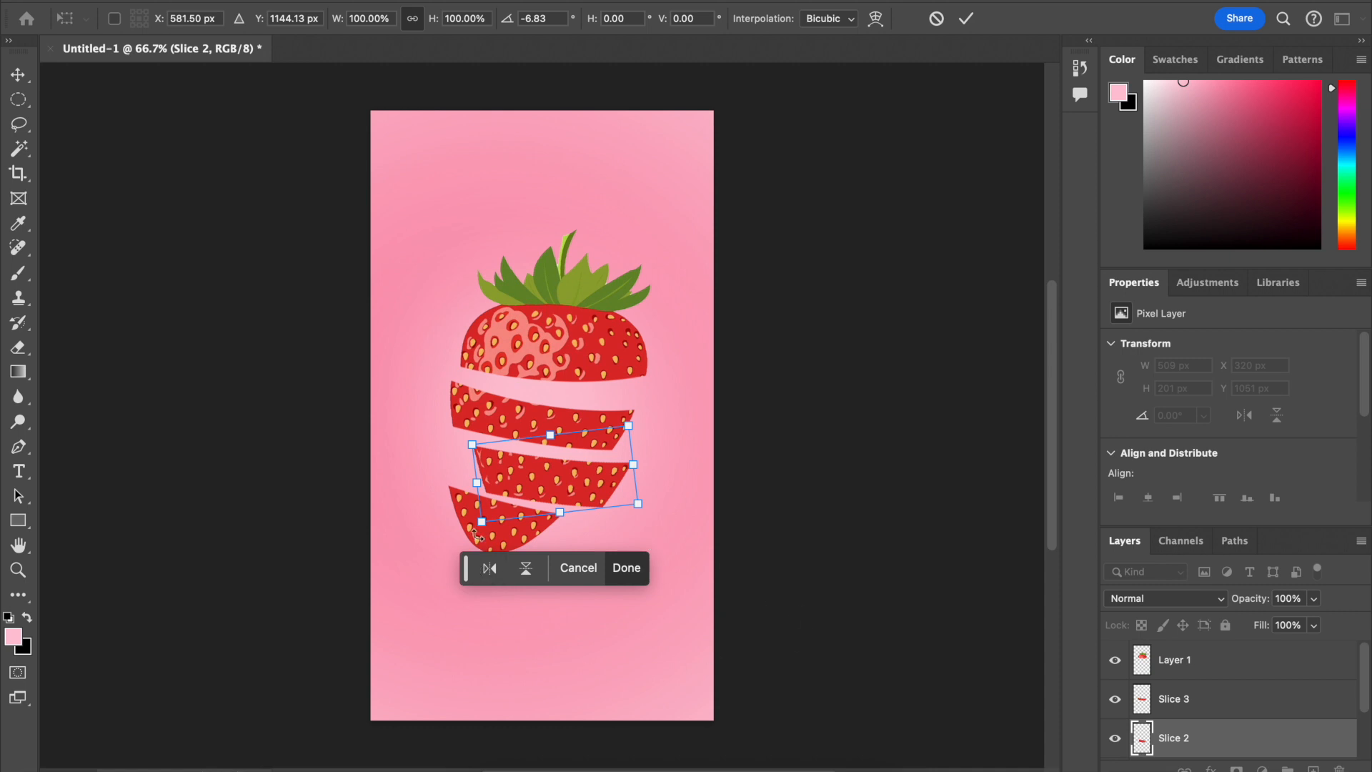
key(Return)
Step: Move the strawberry's pointed tip, Slice 1, to about X 358, Y 1221 px, beneath Slice 2
drag(491, 522, 524, 537)
click(629, 568)
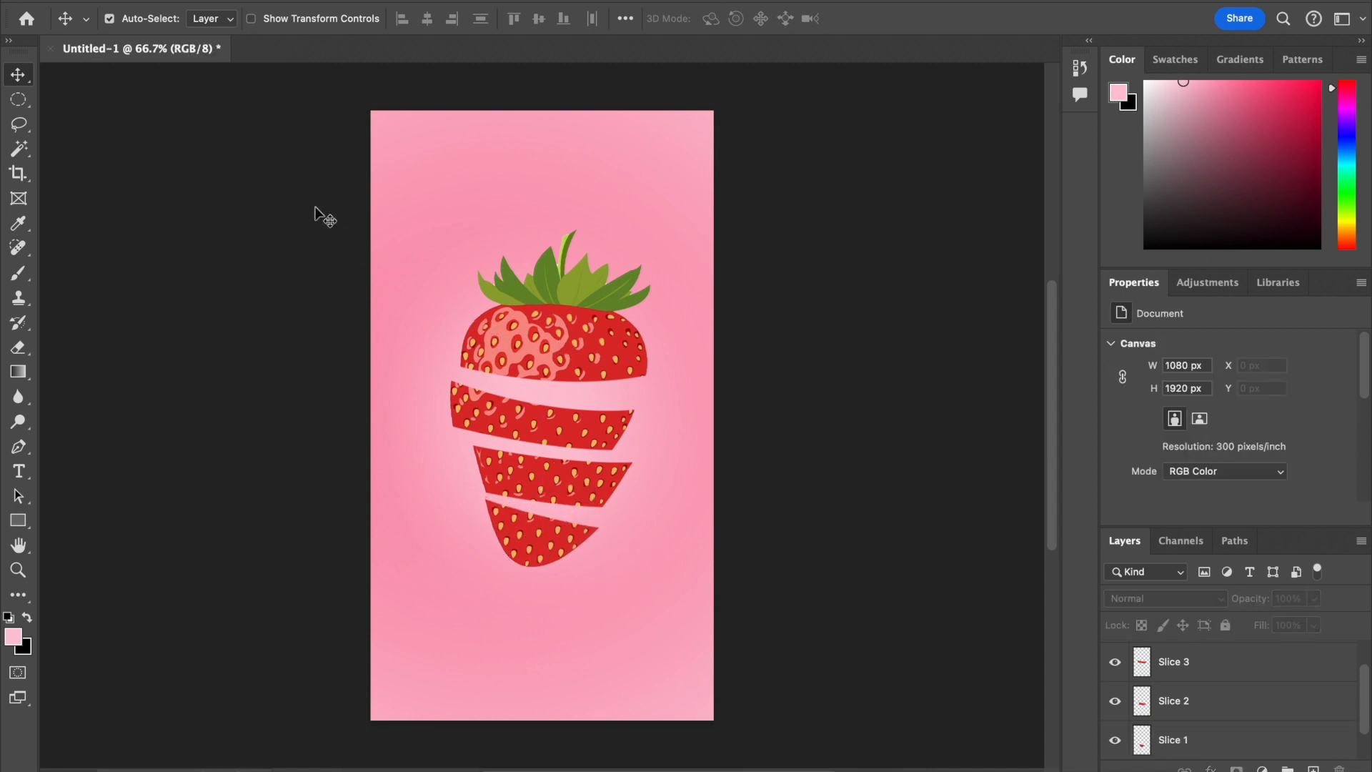
click(1250, 663)
scroll(1247, 670, down, 1)
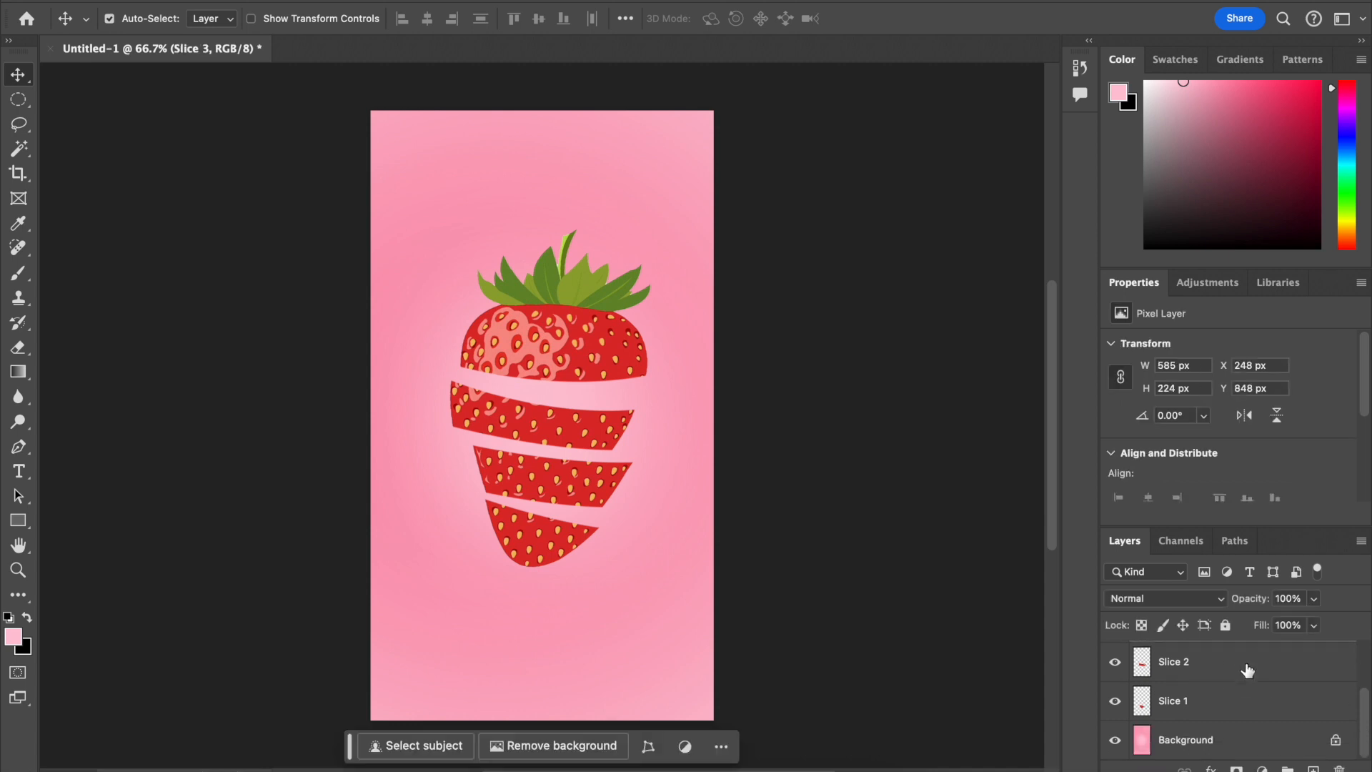
click(1248, 708)
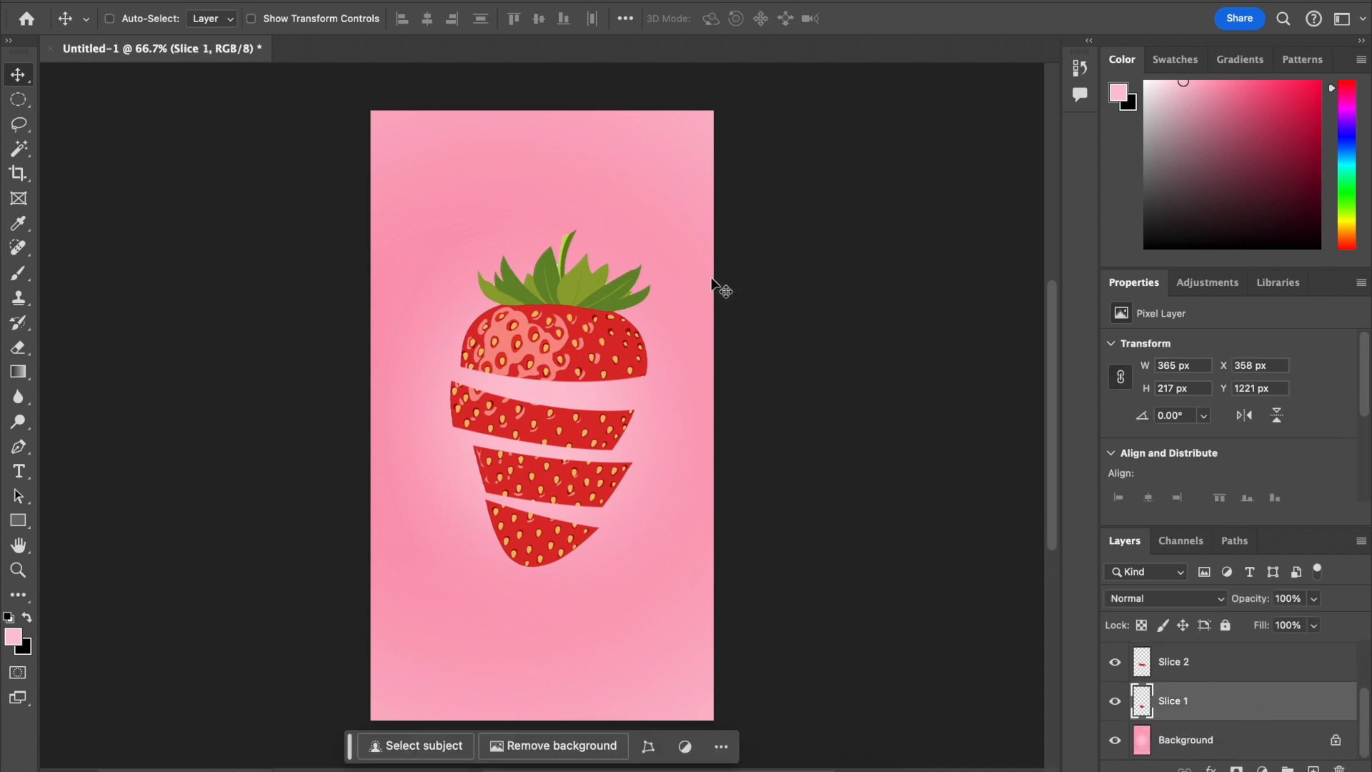
key(ctrl+t)
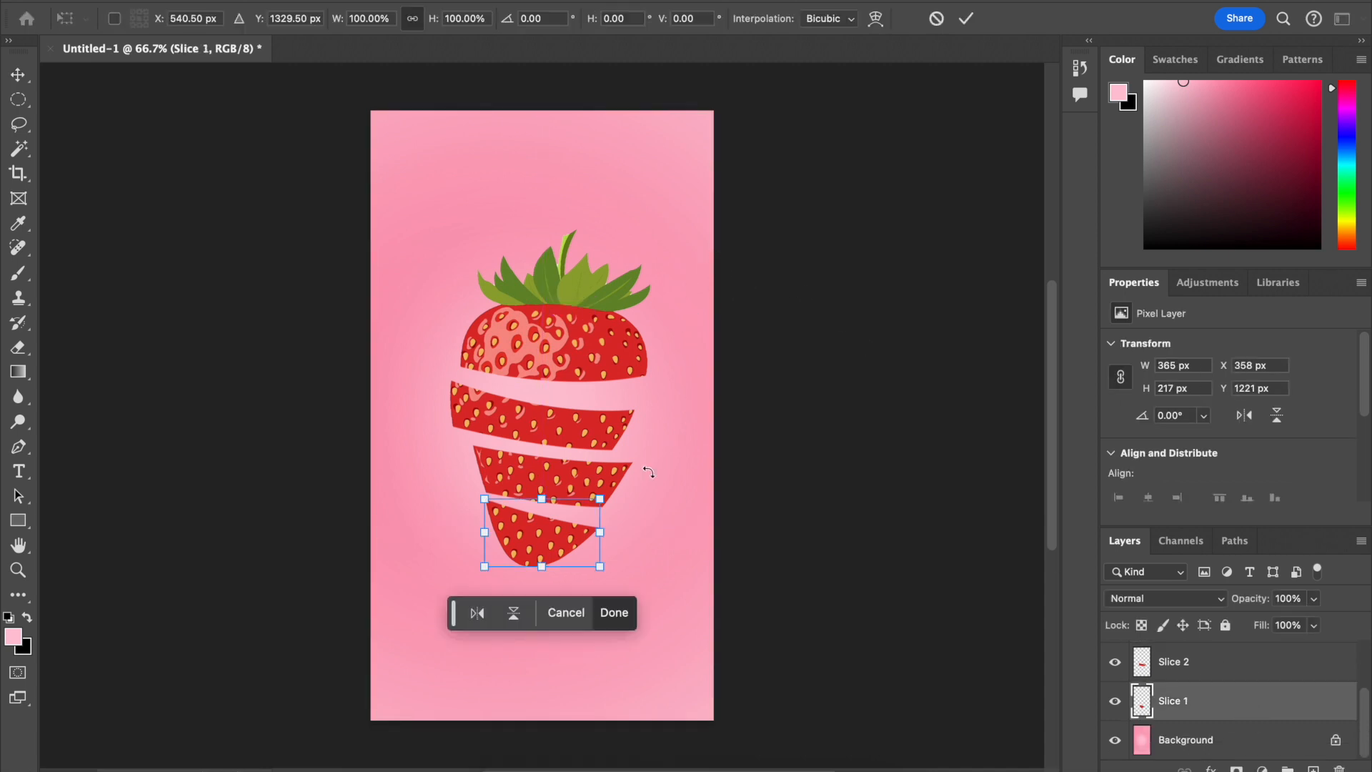
click(27, 71)
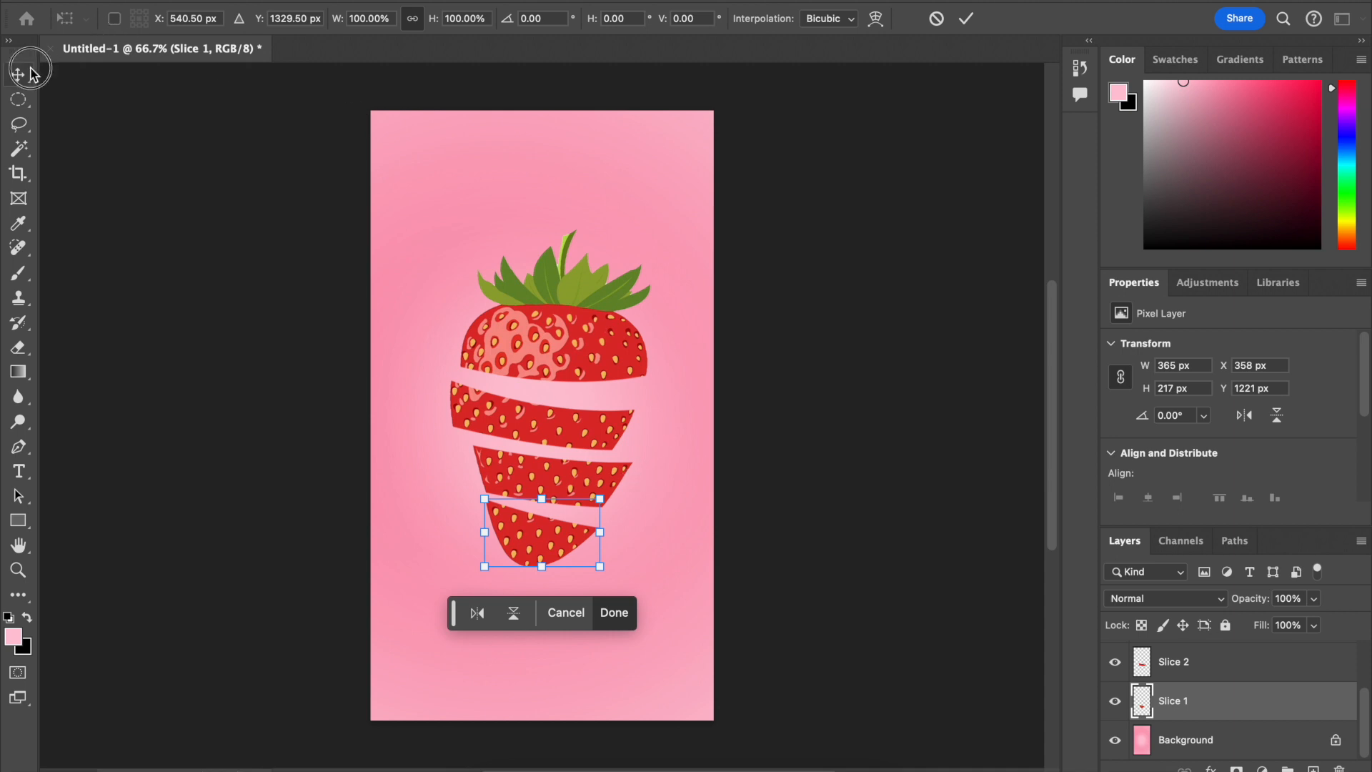
click(174, 130)
Step: Rotate the leafy top piece by about another -6.2° and move it to about X 257, Y 360 px
click(572, 334)
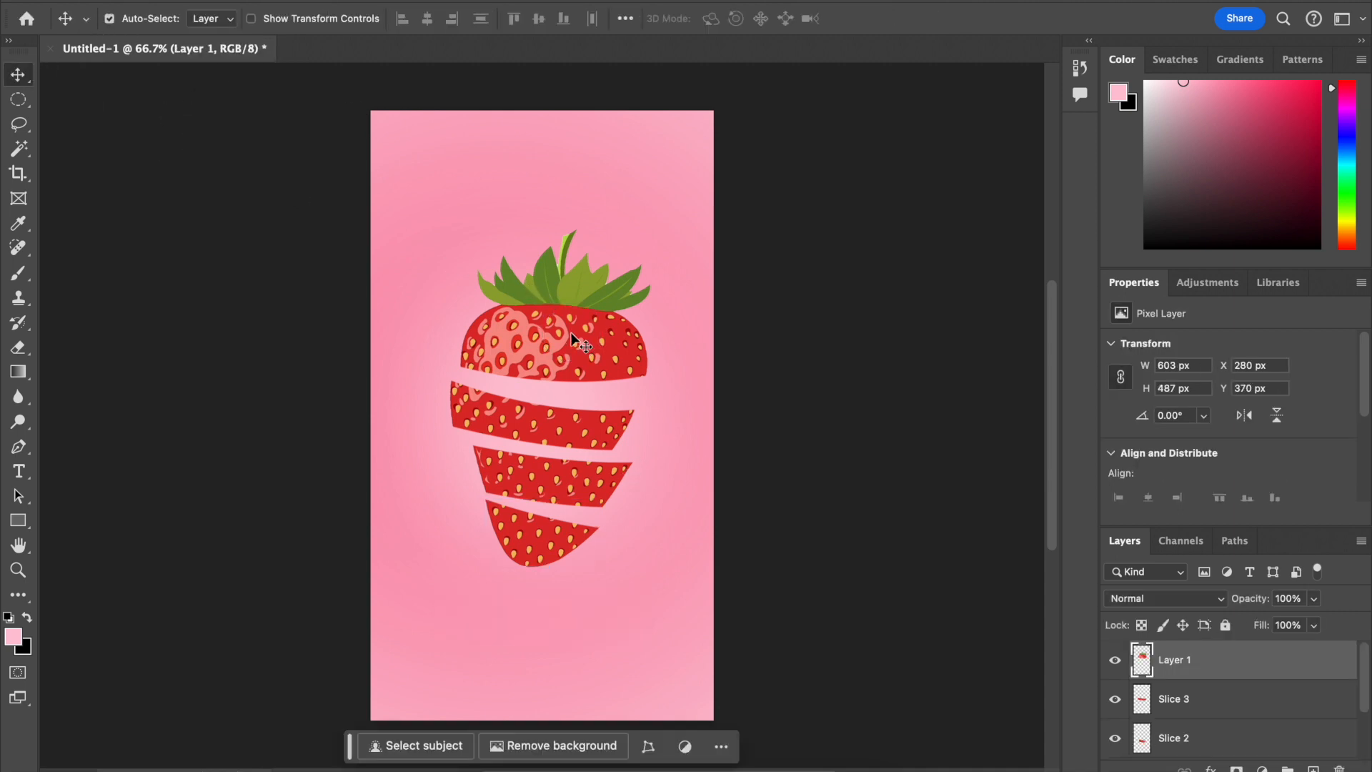
key(ctrl+t)
mouse_move(676, 202)
mouse_down()
mouse_move(685, 220)
mouse_move(619, 151)
mouse_move(664, 197)
mouse_up()
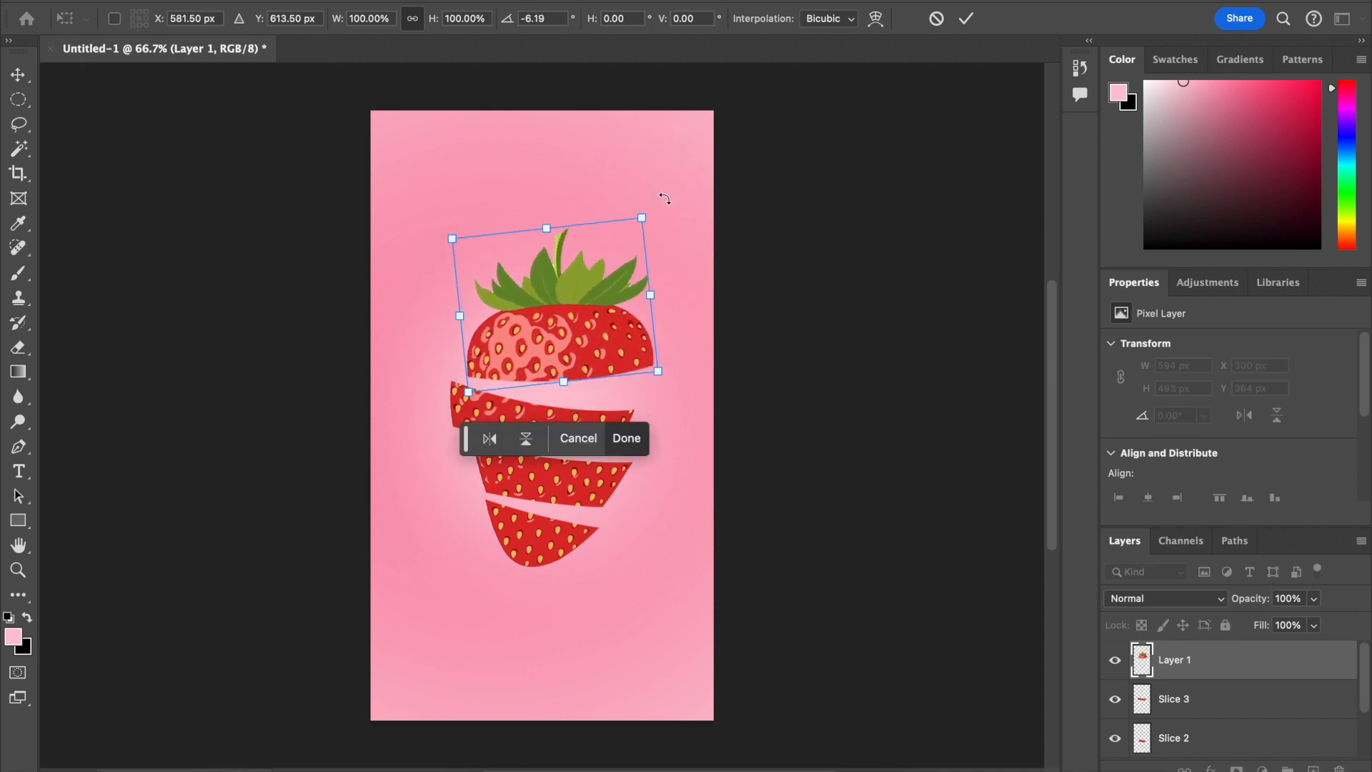
drag(586, 340, 572, 343)
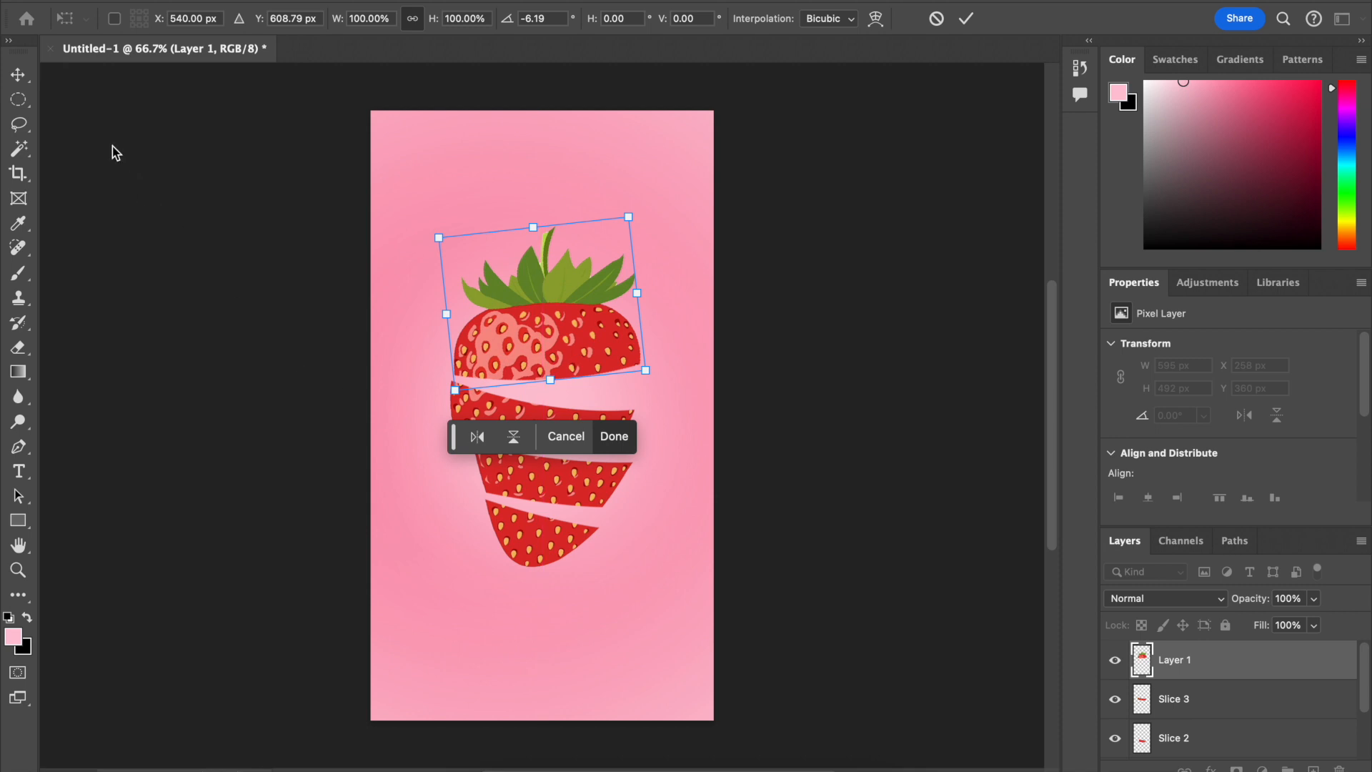
click(18, 76)
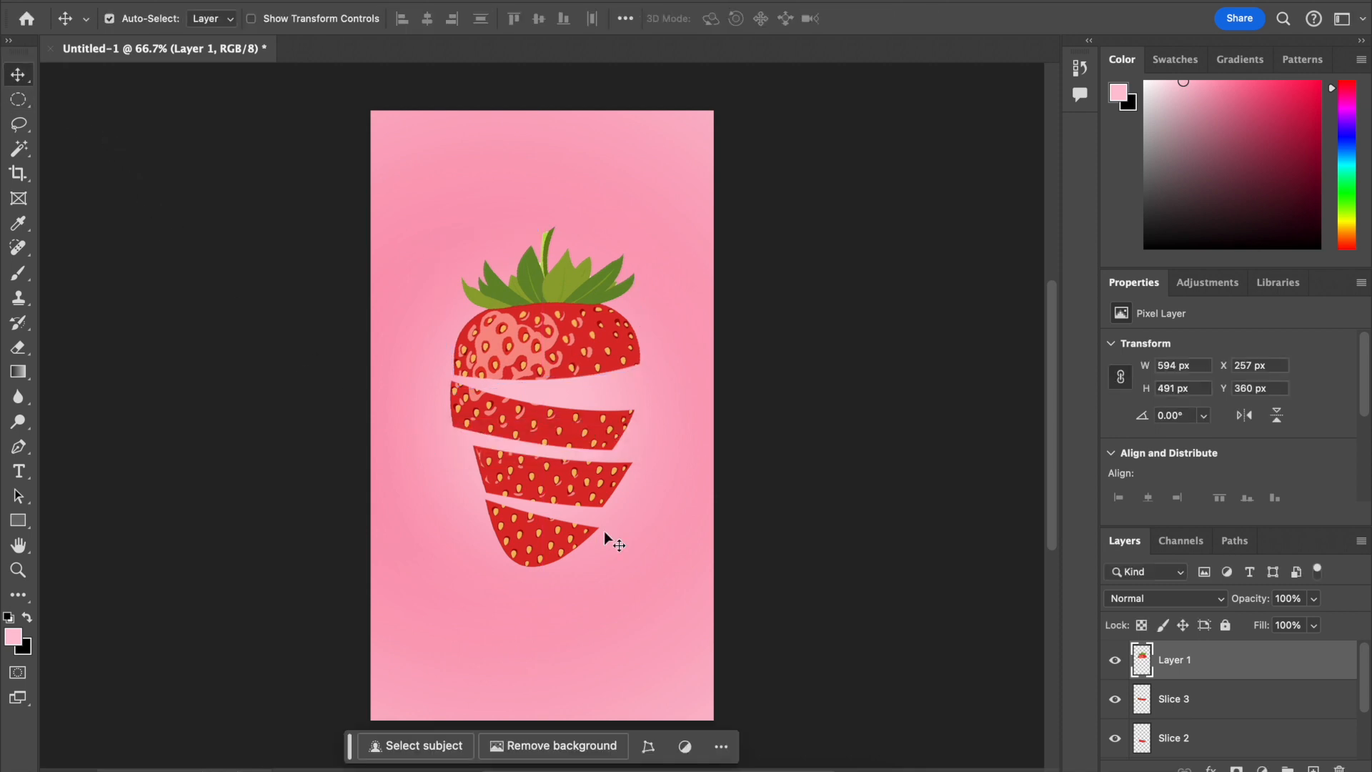
Step: Rename the layer holding the leafy top piece as Slice 4
scroll(604, 530, up, 5)
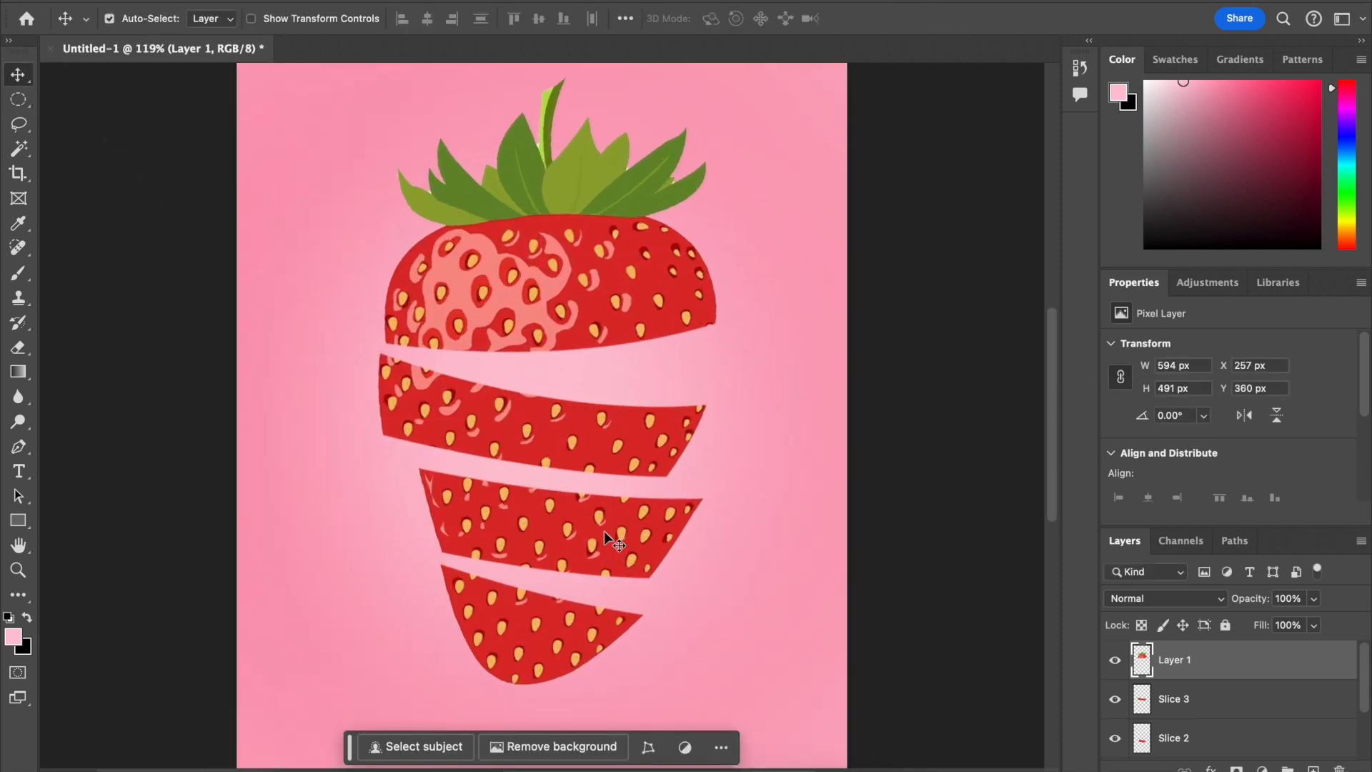
scroll(604, 530, down, 5)
double_click(1178, 659)
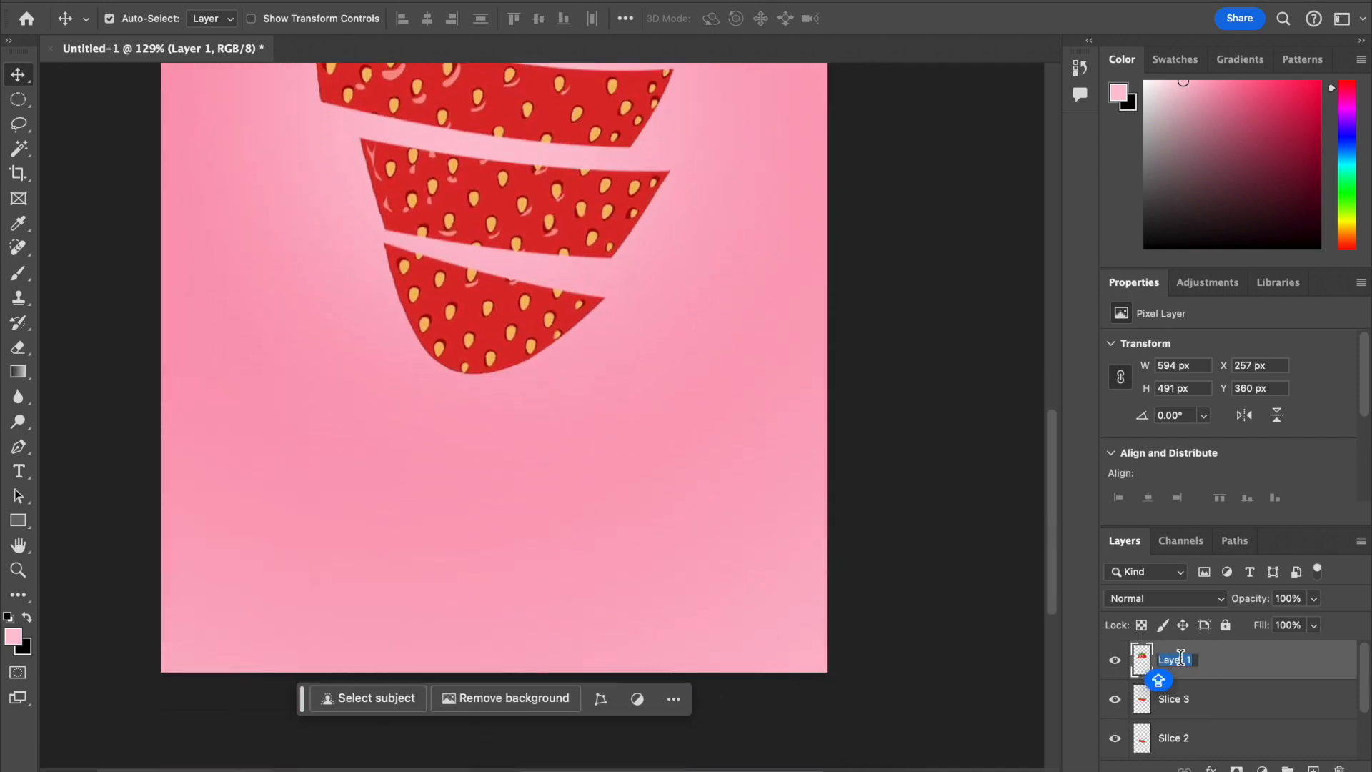
text(SLICE 45)
key(Return)
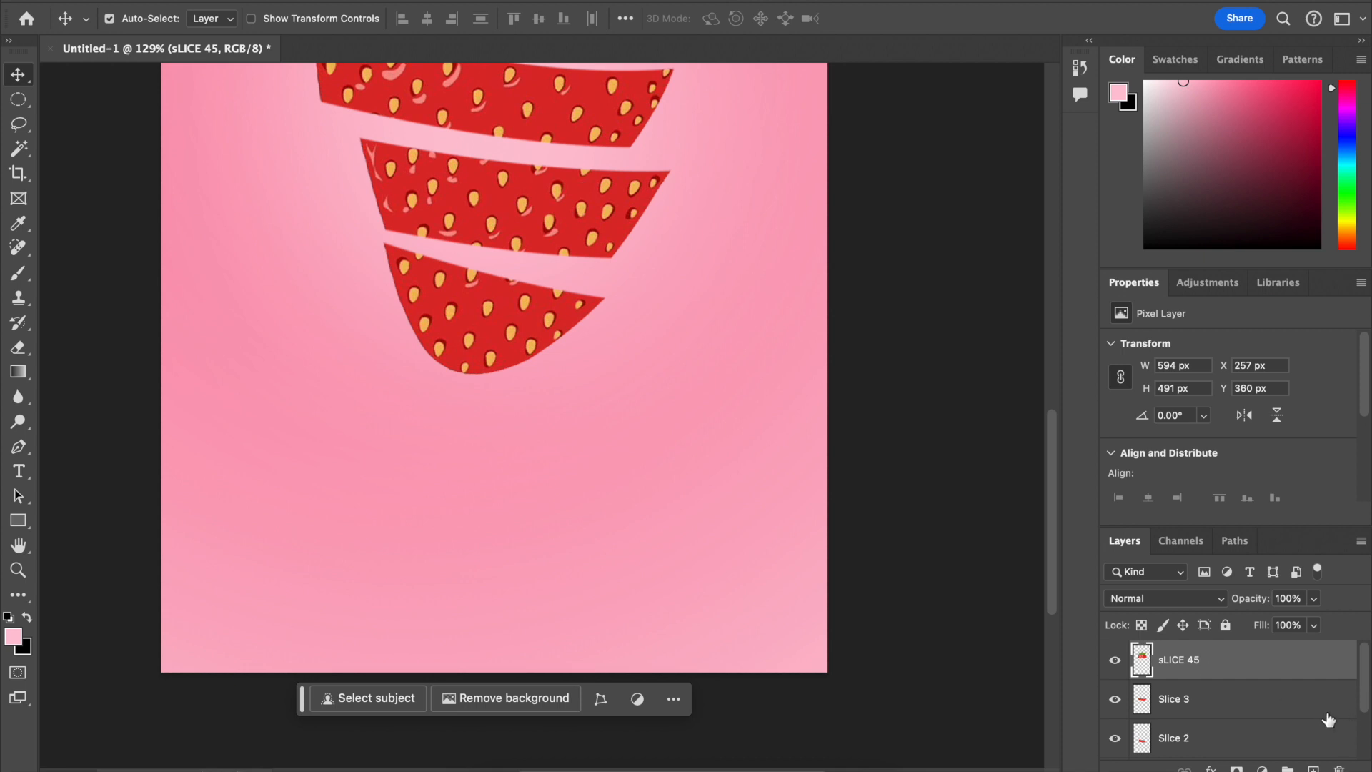
double_click(1201, 660)
text(Slice 4)
key(Return)
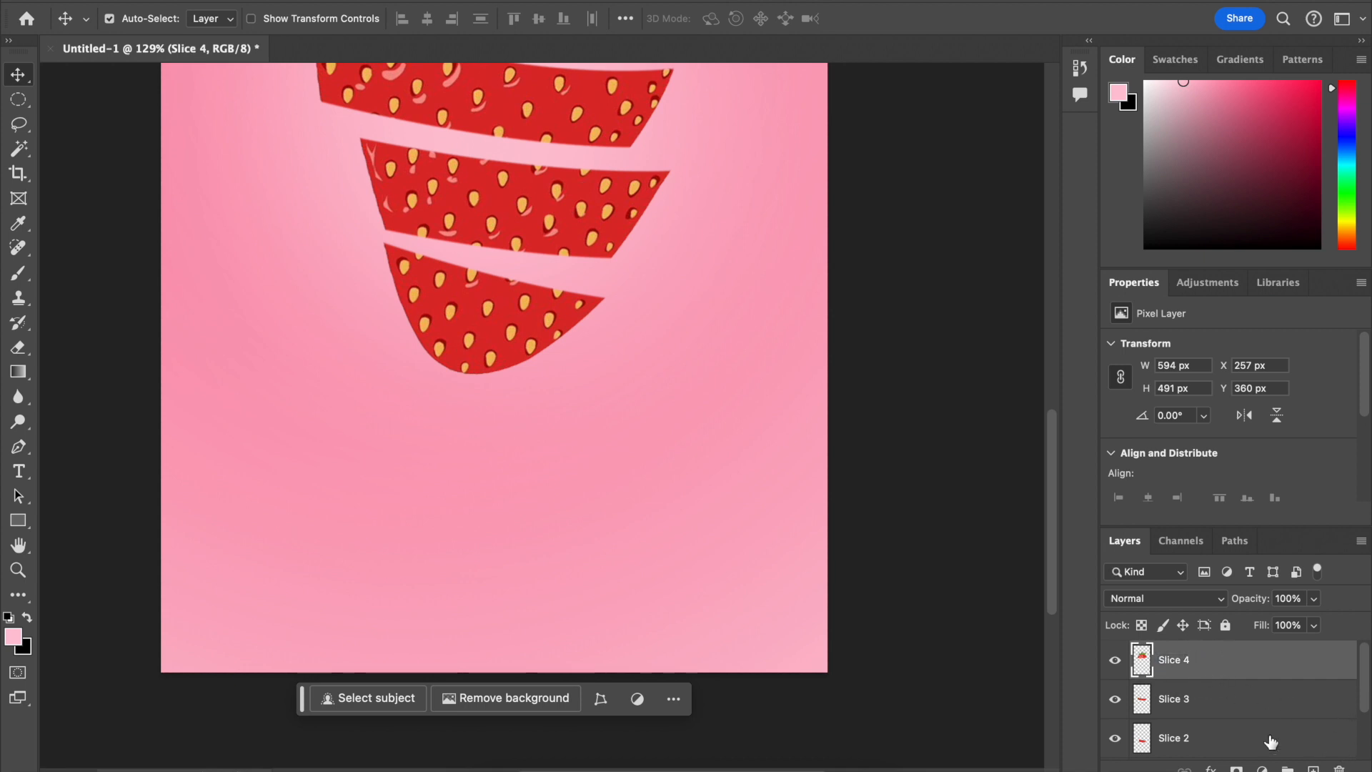
Step: Make a flat elliptical selection about 390 × 78 px across the upper edge of the strawberry's bottom slice
scroll(805, 556, up, 5)
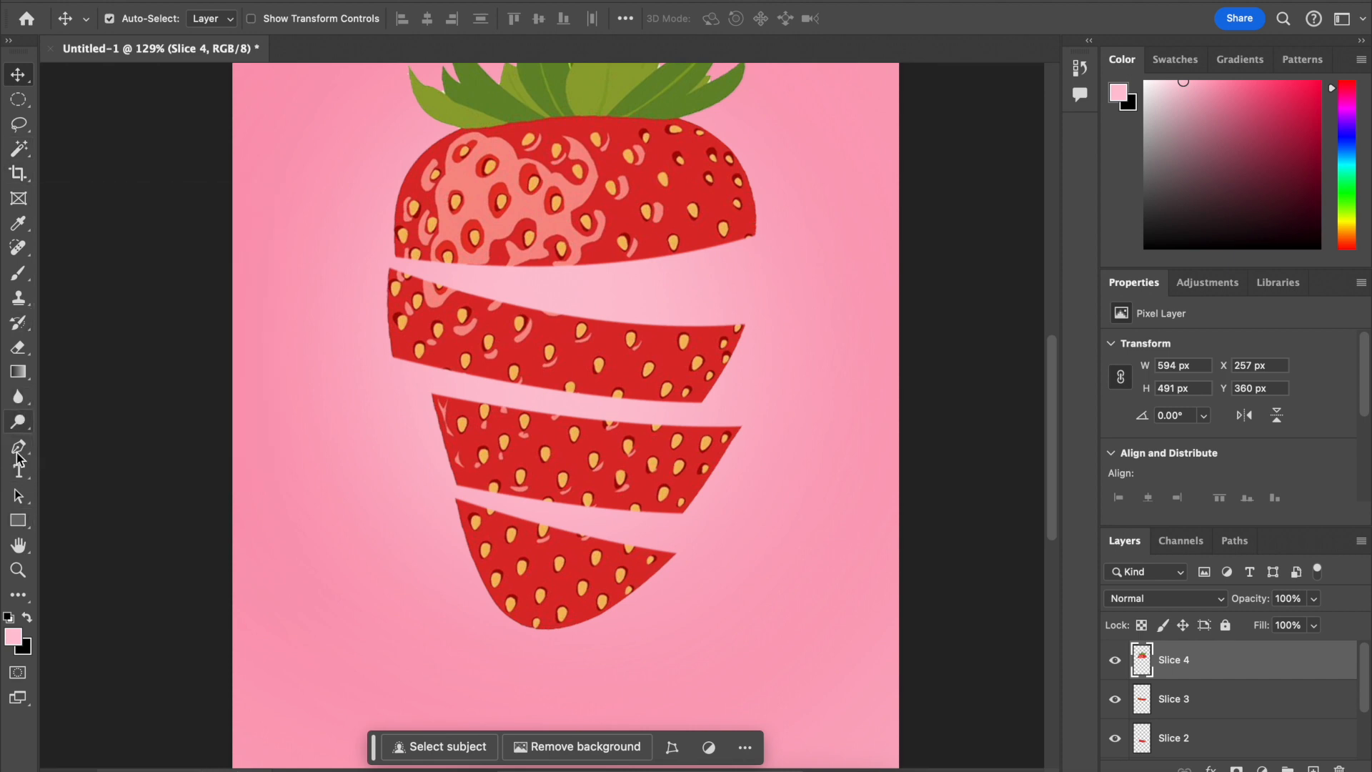
drag(19, 448, 48, 454)
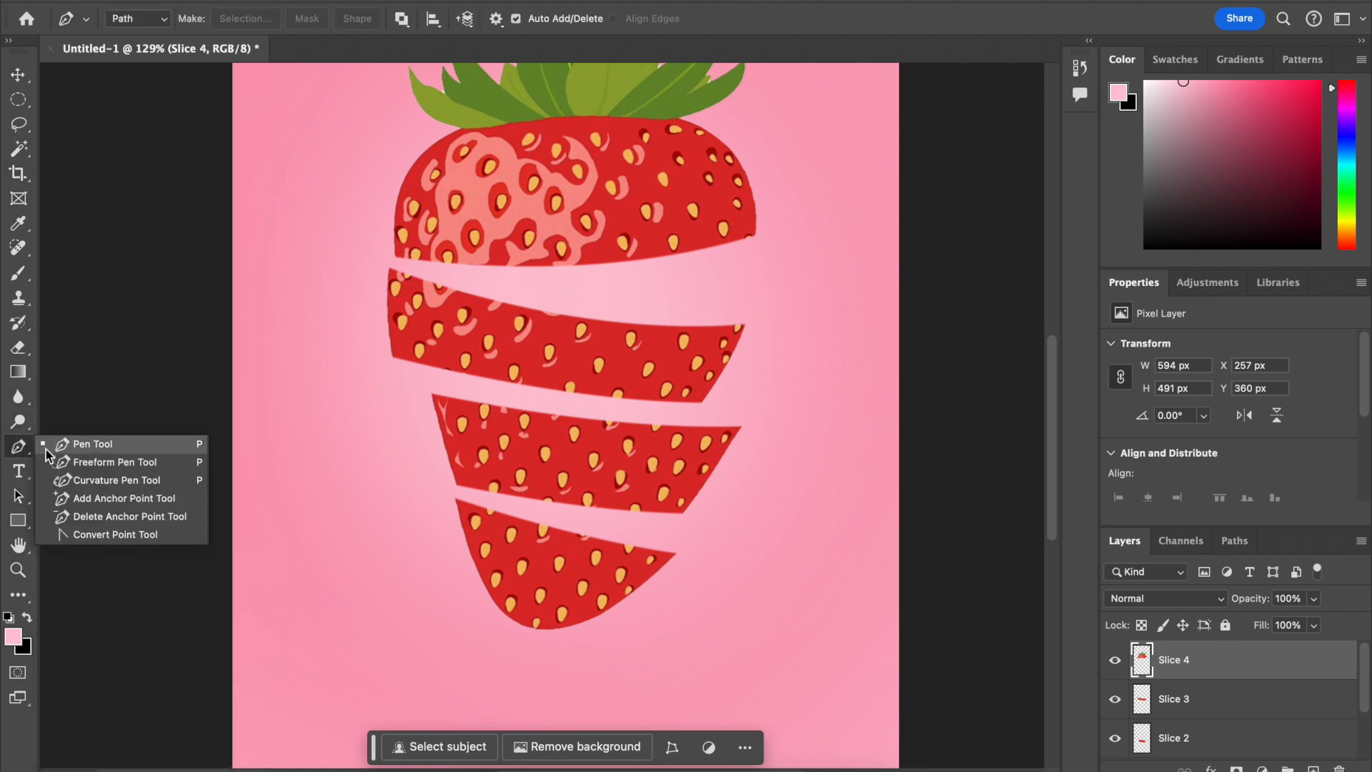
click(27, 91)
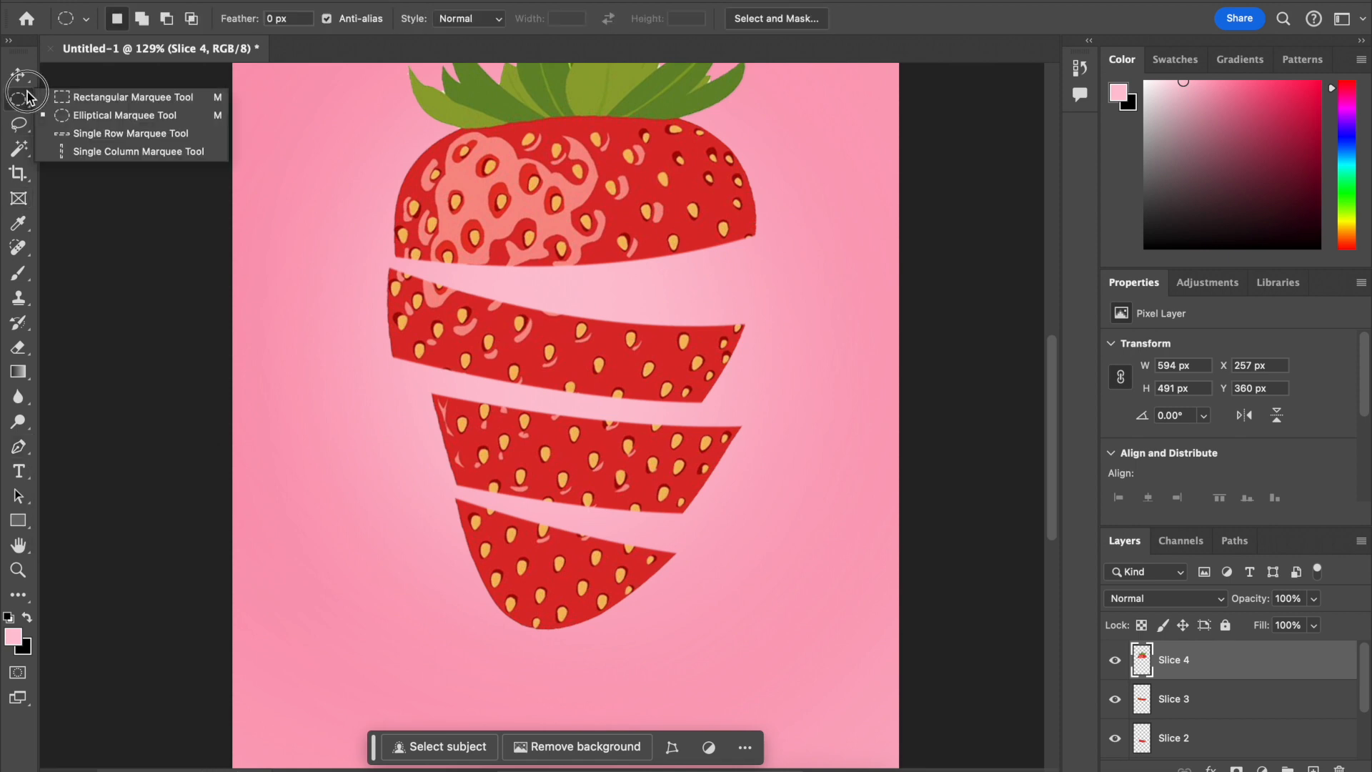
click(80, 114)
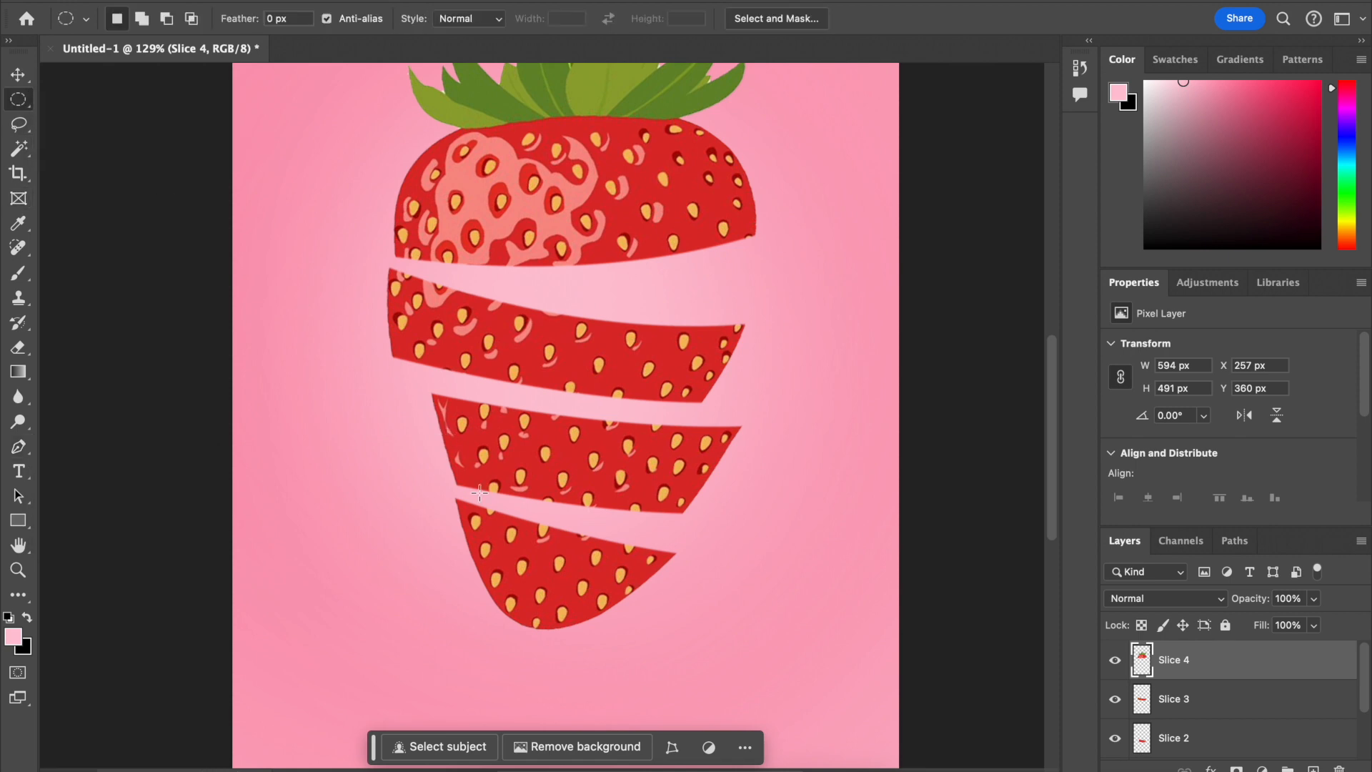
scroll(453, 333, up, 3)
scroll(453, 336, down, 3)
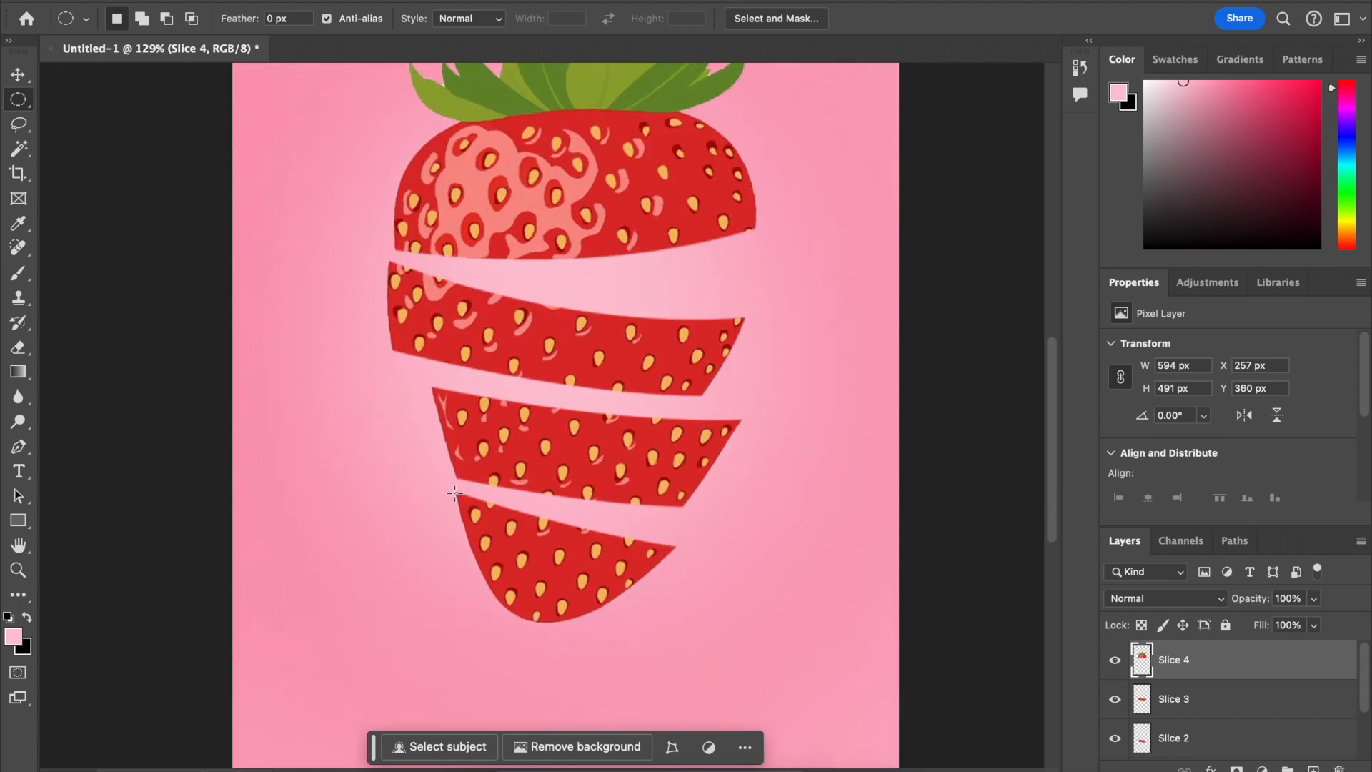
right_click(459, 495)
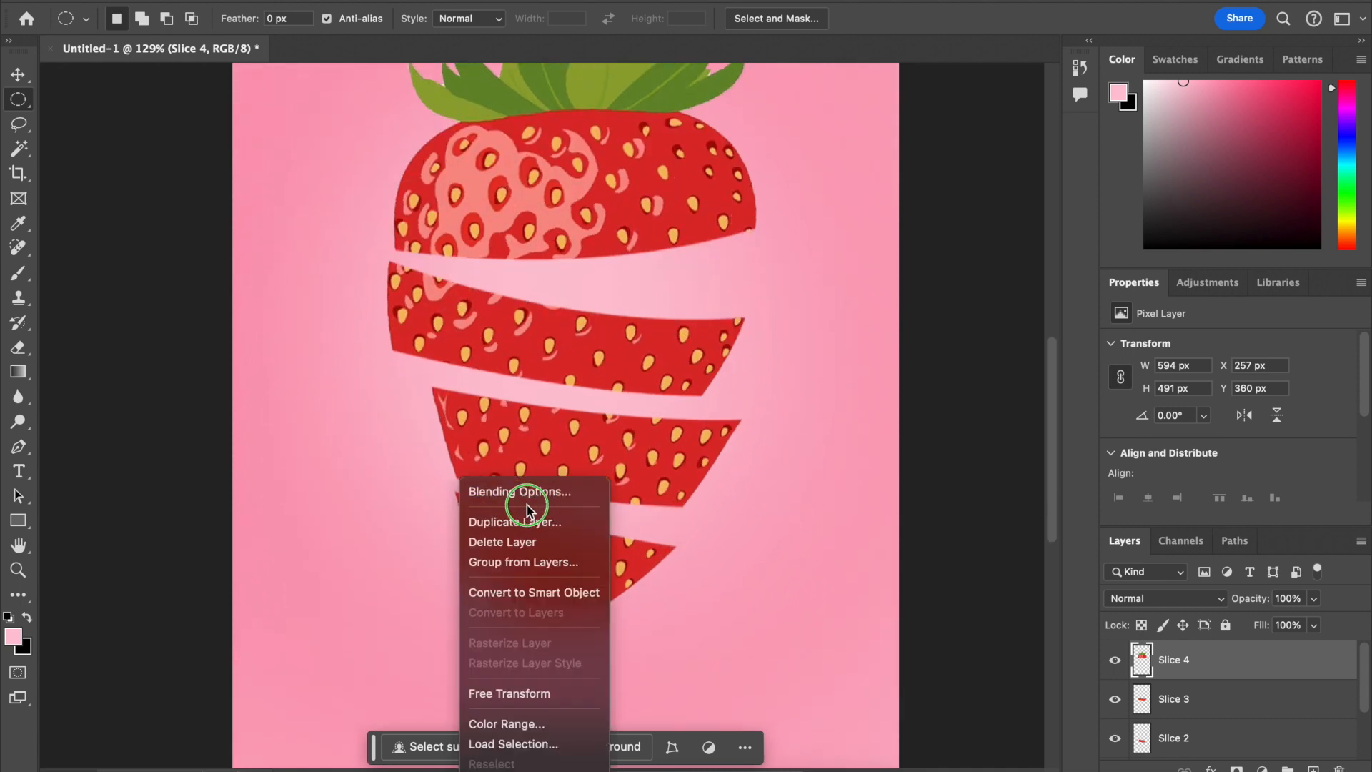
click(433, 500)
drag(459, 495, 698, 542)
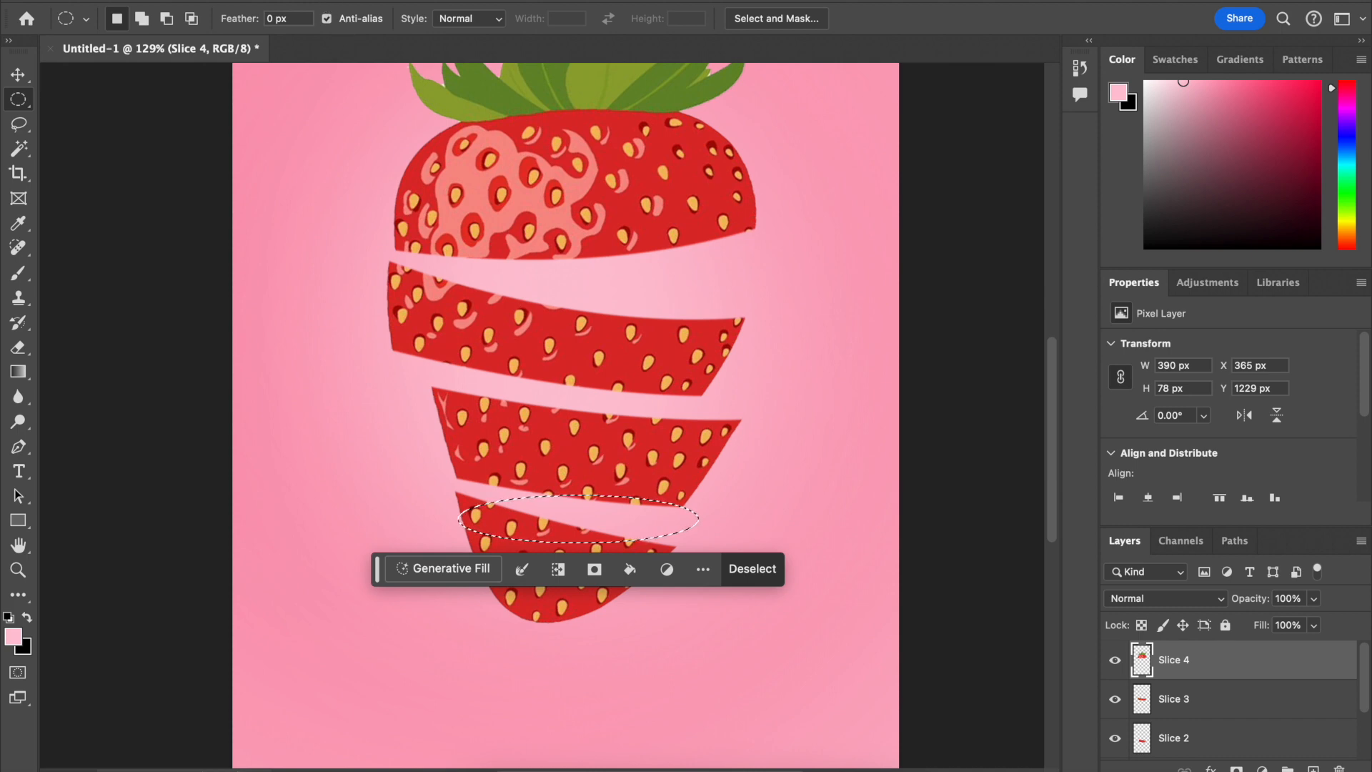
Step: Fill the elliptical selection with a new Solid Color fill layer in pink fb618d
click(318, 0)
mouse_move(365, 0)
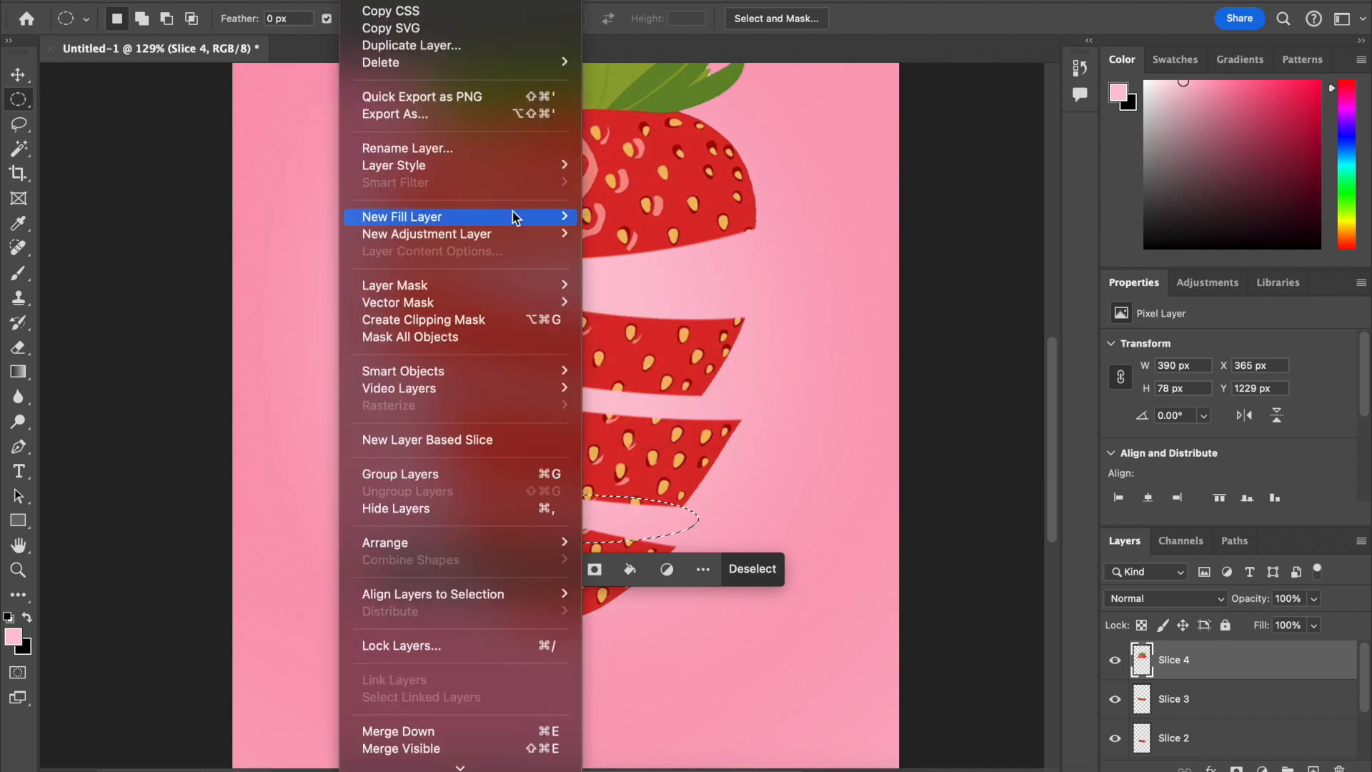
mouse_move(532, 212)
click(630, 213)
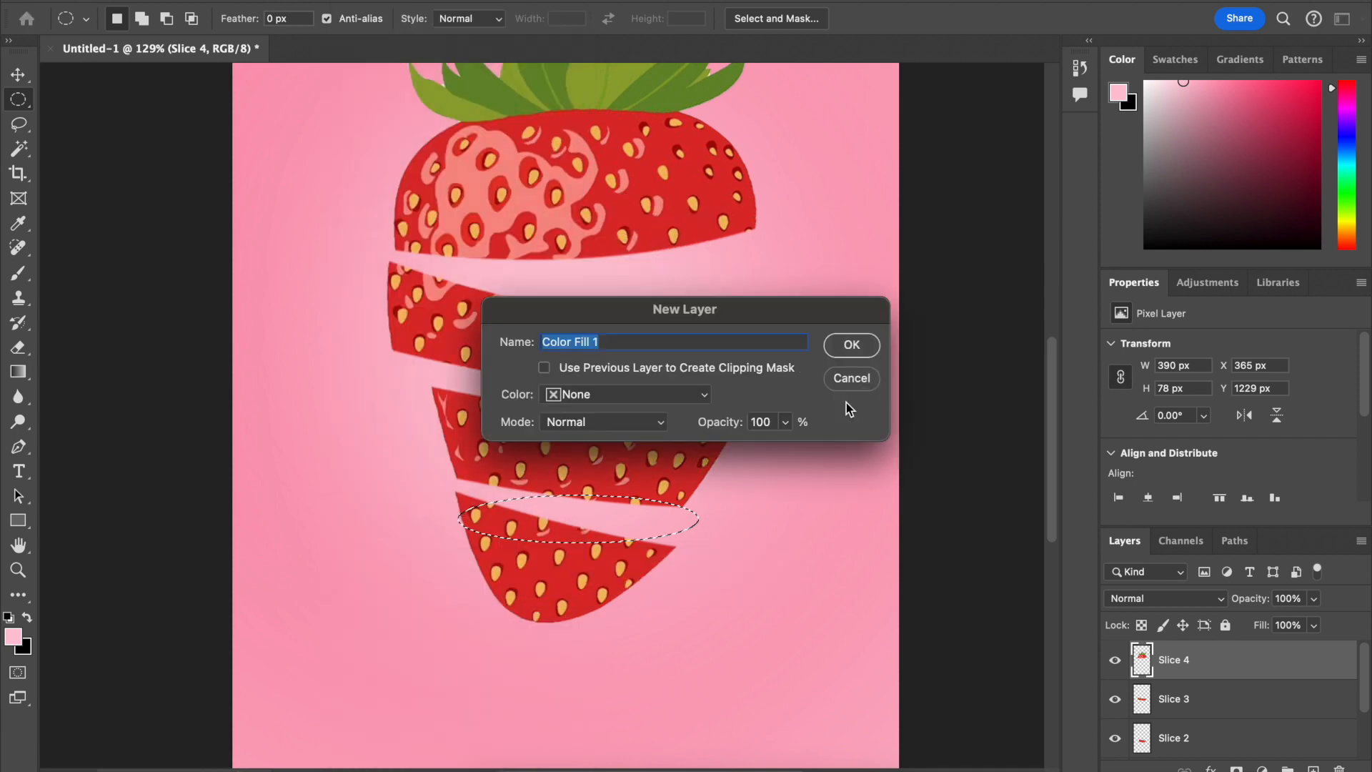
click(845, 348)
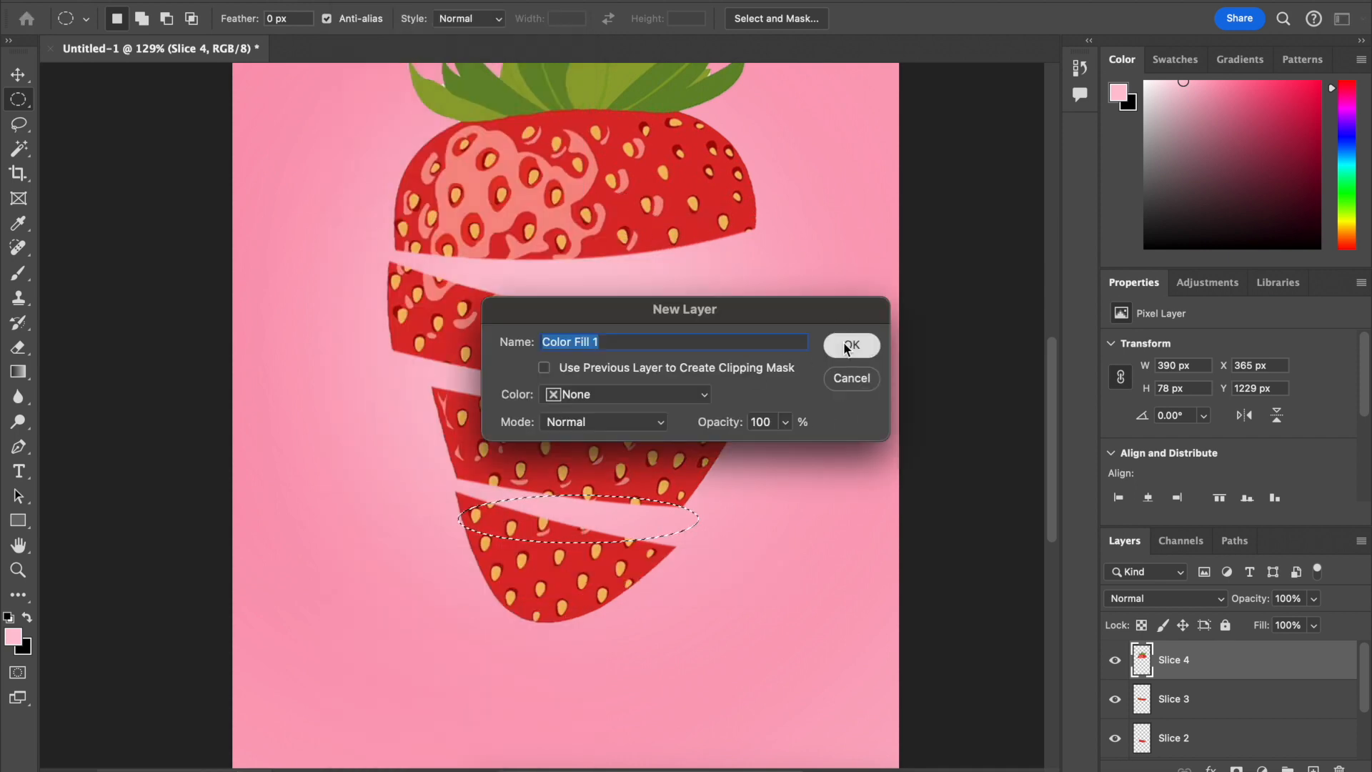
drag(606, 226, 814, 172)
mouse_move(827, 237)
mouse_down()
mouse_move(871, 224)
mouse_move(842, 236)
mouse_move(801, 209)
mouse_up()
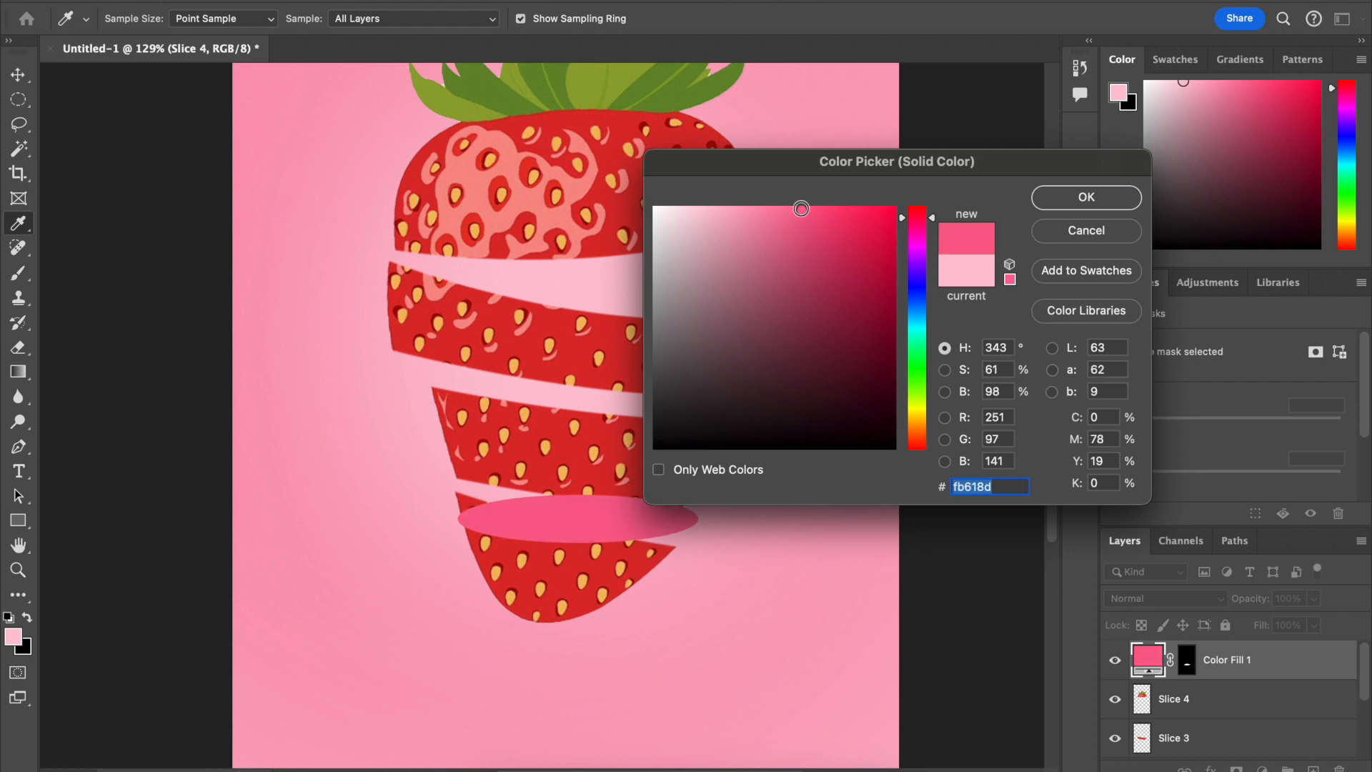
click(1059, 198)
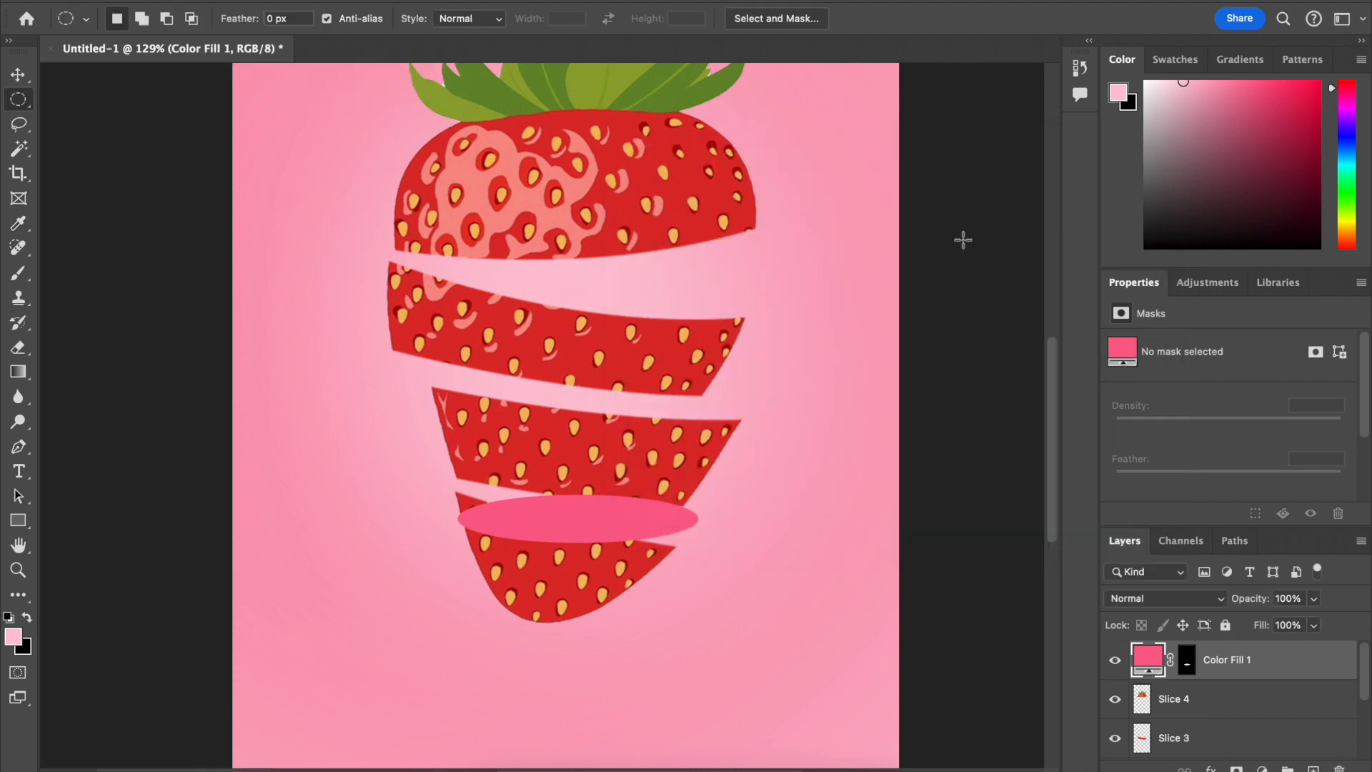
Step: Move the pink ellipse straight up into the gap between the two lowest strawberry slices and enlarge it very slightly
click(18, 74)
drag(551, 519, 550, 491)
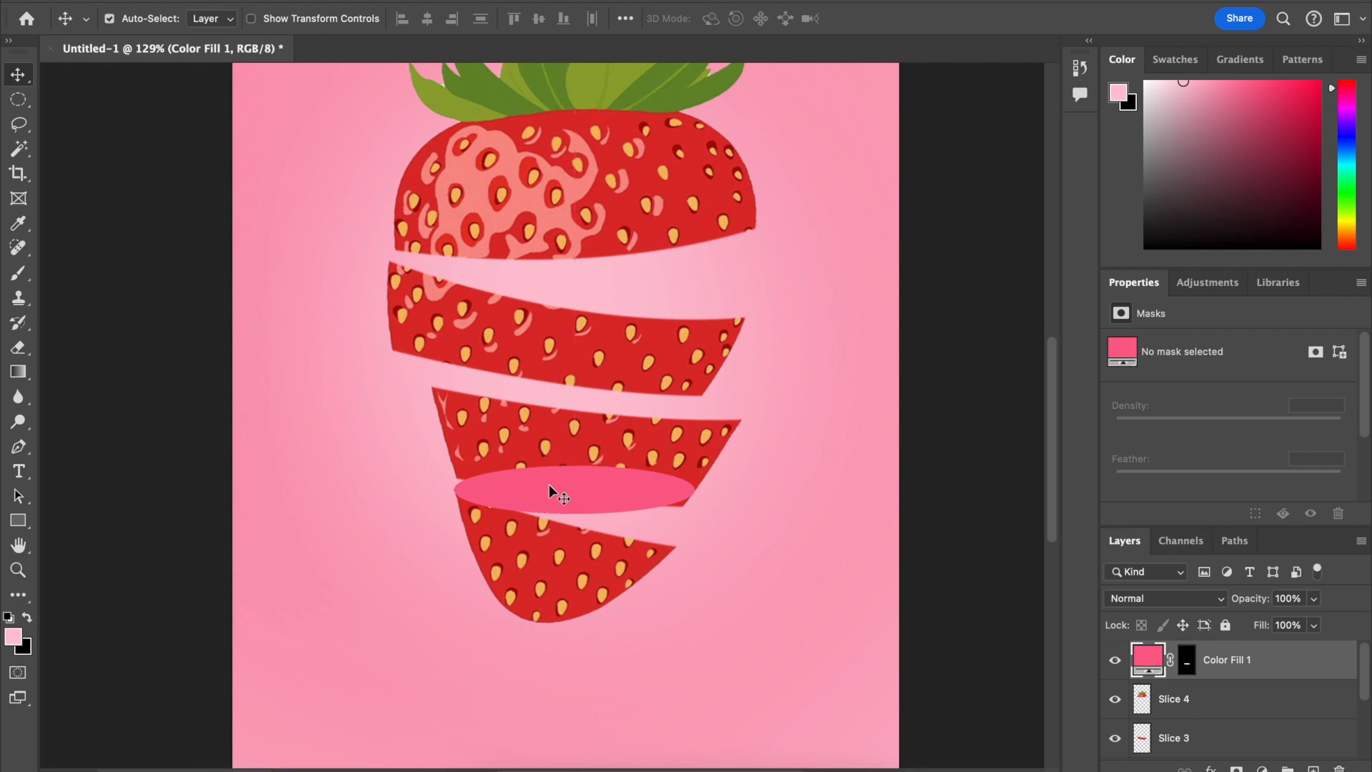
key(ctrl+t)
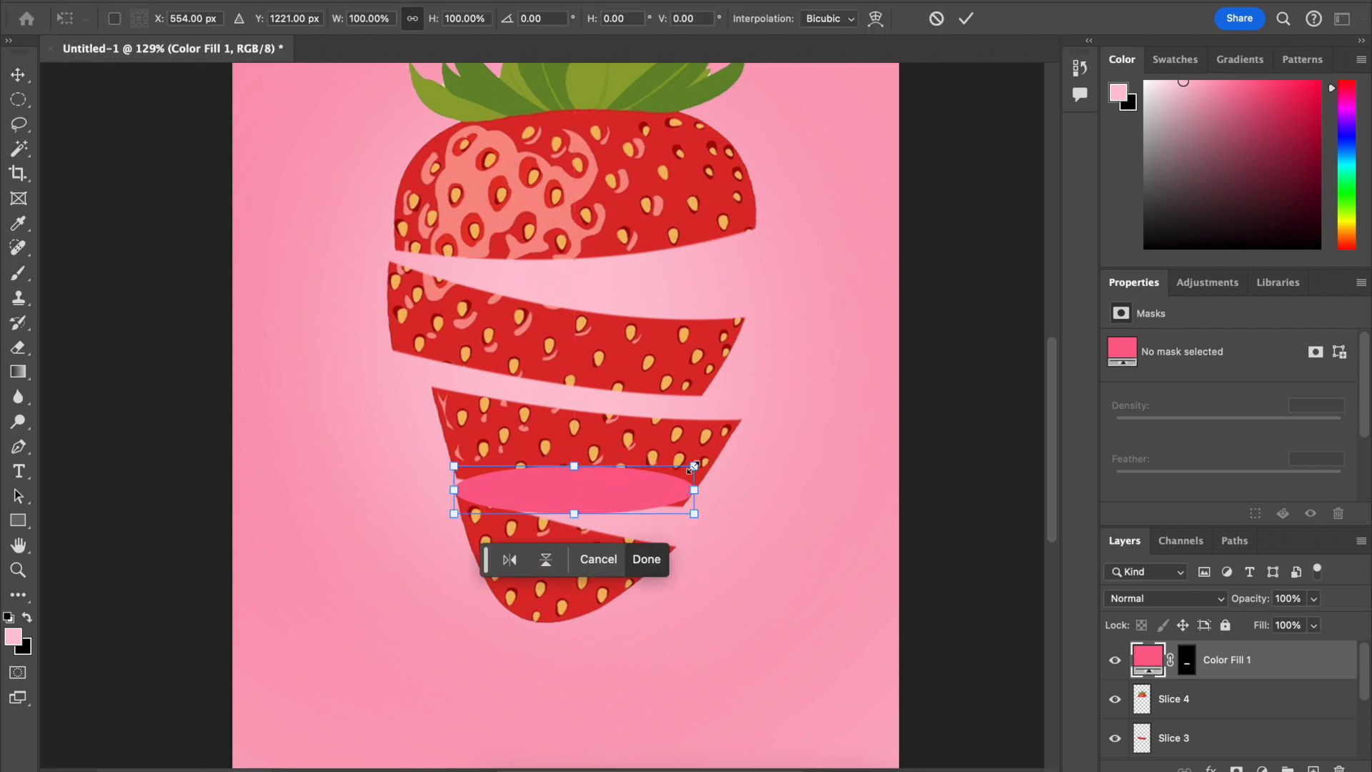
drag(701, 461, 642, 491)
key(Return)
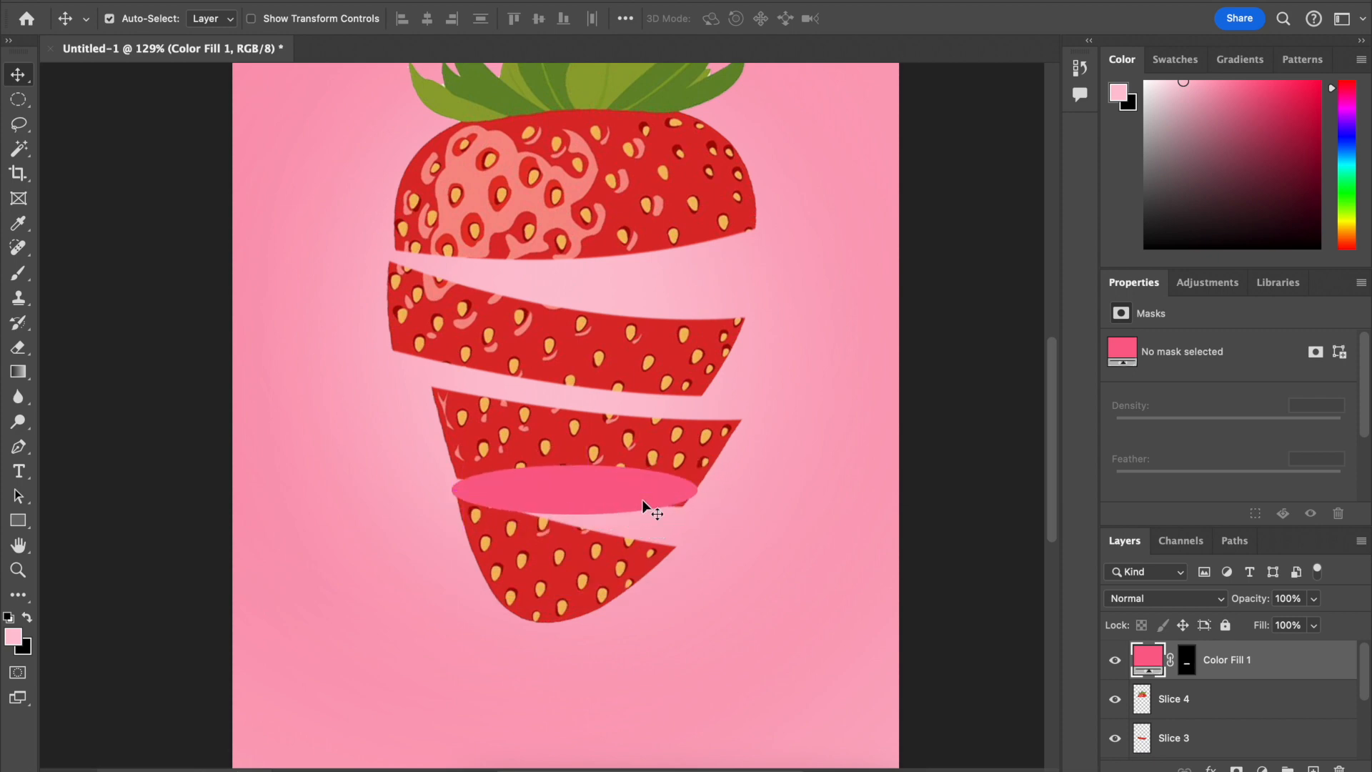
Step: Scale the pink ellipse to about 98.5%, rotate it 9.83° and place it at about X 558, Y 1257 px along the bottom slice's cut edge
key(ctrl+t)
drag(697, 468, 730, 460)
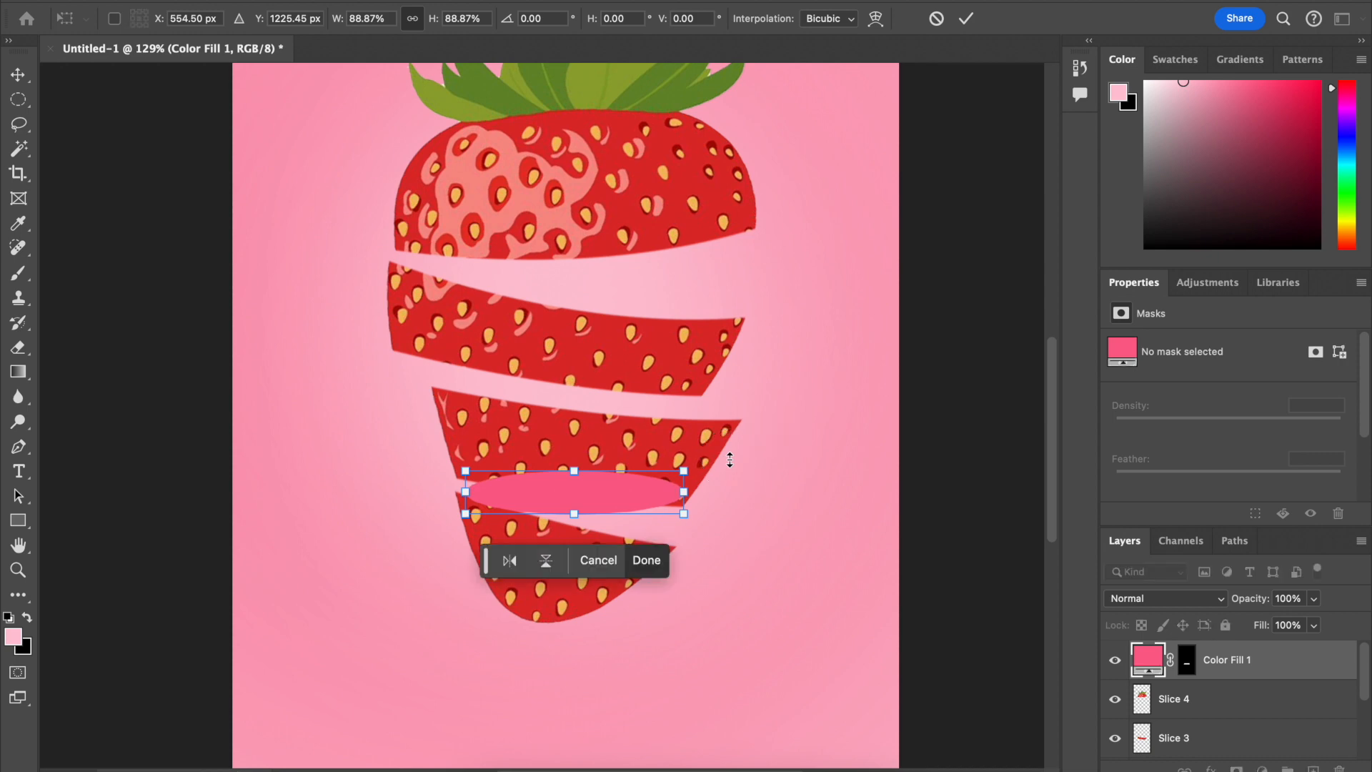
drag(710, 513, 630, 526)
key(super+plus)
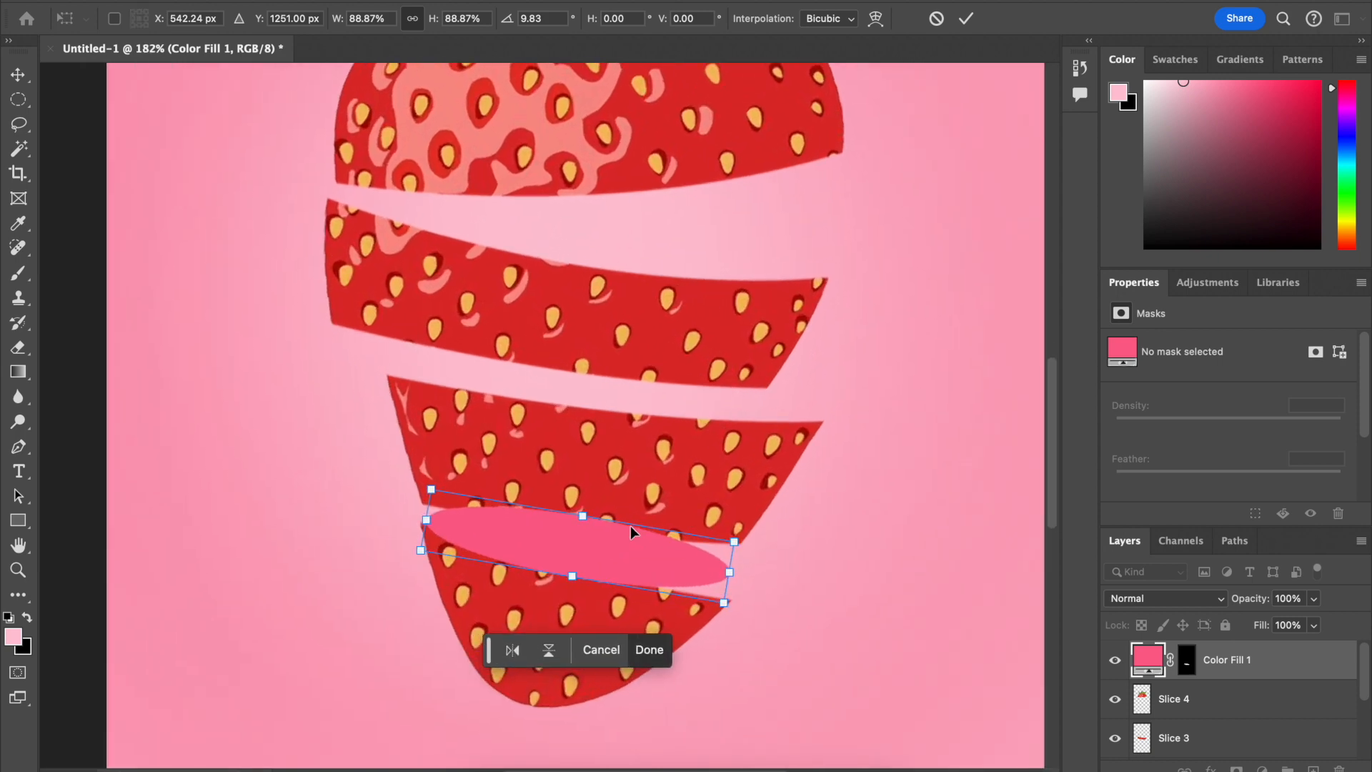
drag(733, 611, 744, 613)
drag(672, 587, 695, 589)
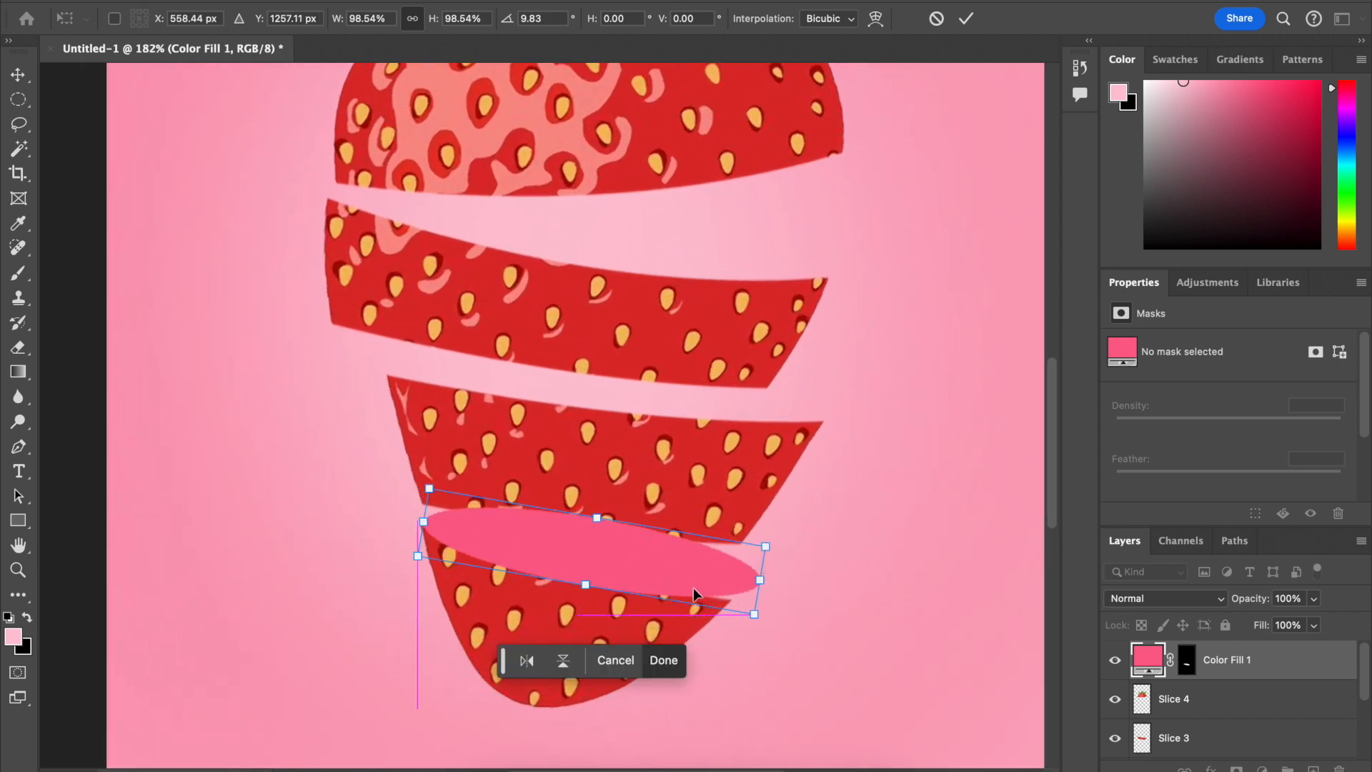
Step: Apply the transform and move the Color Fill 1 layer beneath Slice 1, directly above the Background
scroll(1225, 754, down, 3)
scroll(1261, 665, up, 3)
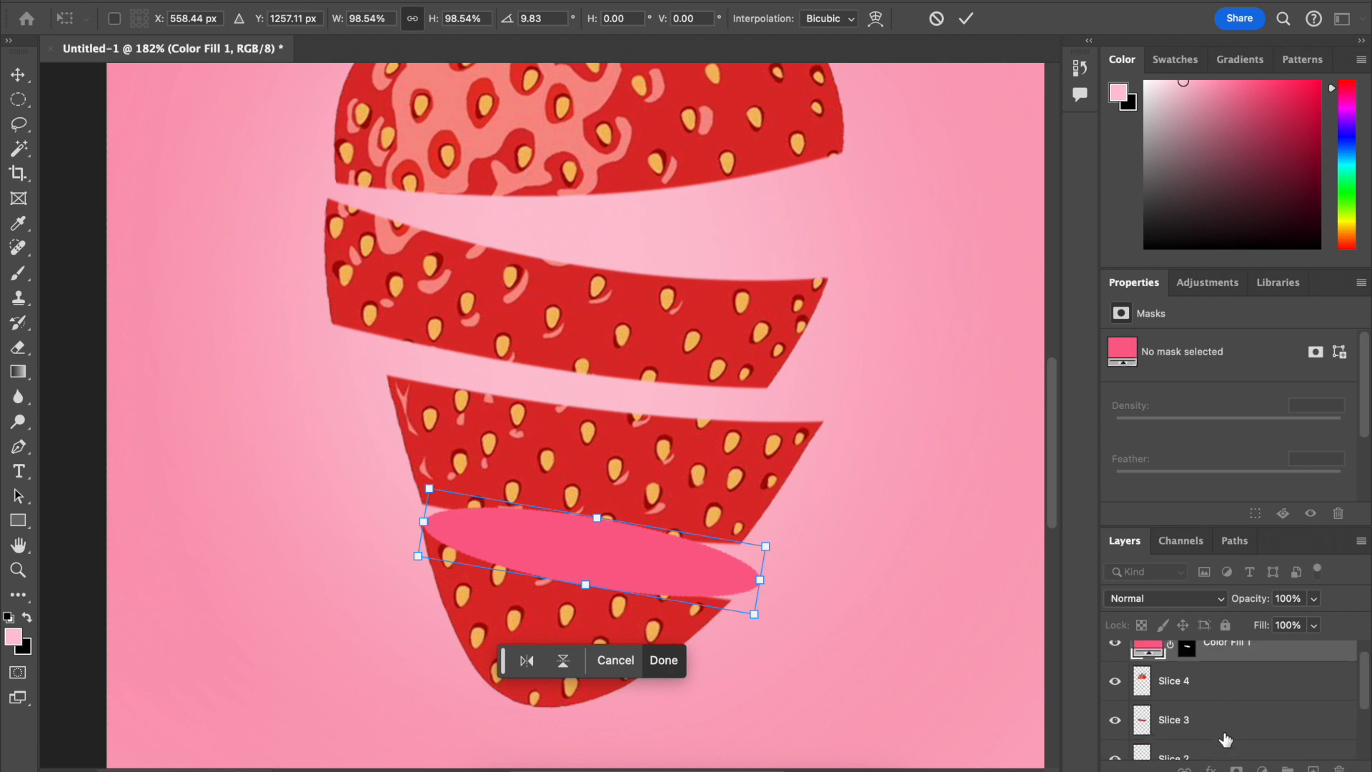
drag(1265, 661, 1282, 711)
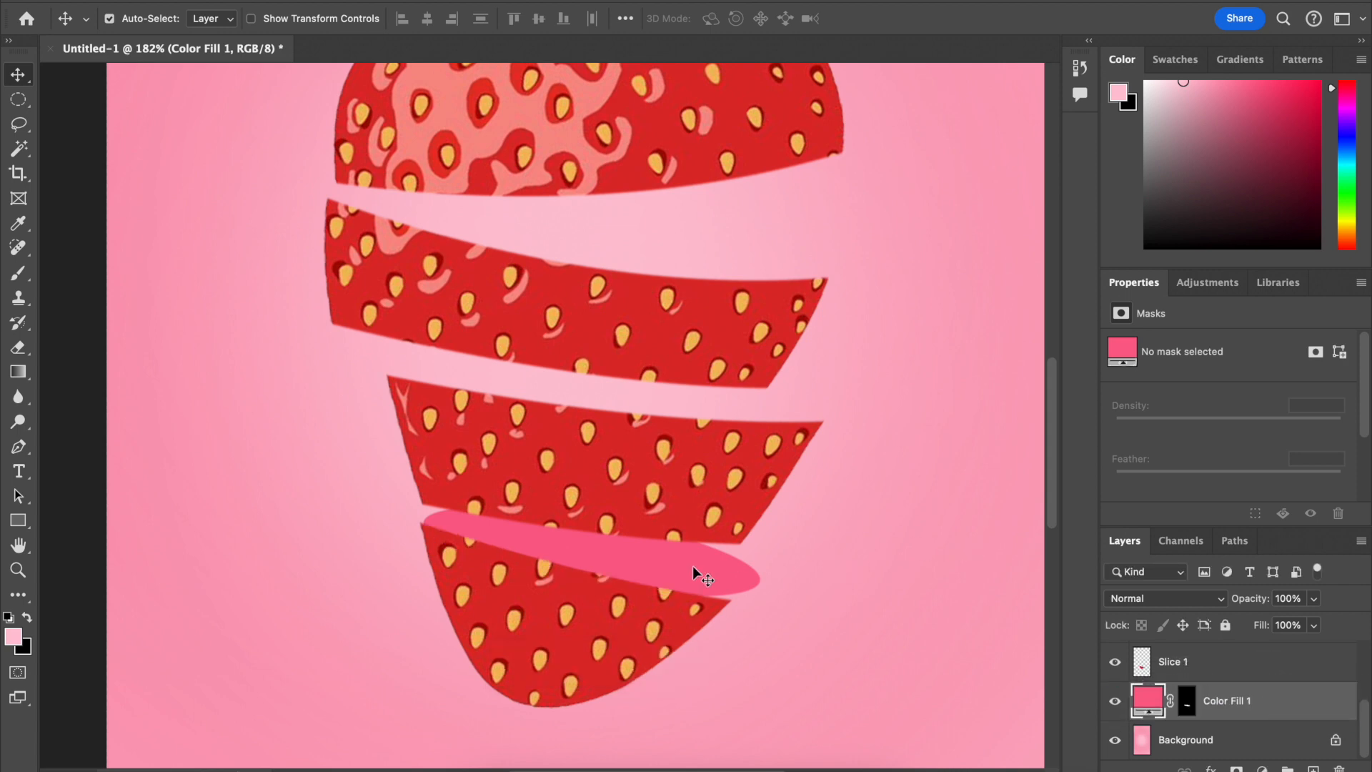
Step: Rotate the pink ellipse by another 3.57°, scale it to about 93% and fit it to the bottom slice's cut at about X 540, Y 1267 px
drag(692, 565, 691, 571)
key(ctrl+t)
drag(791, 481, 782, 499)
drag(709, 570, 699, 573)
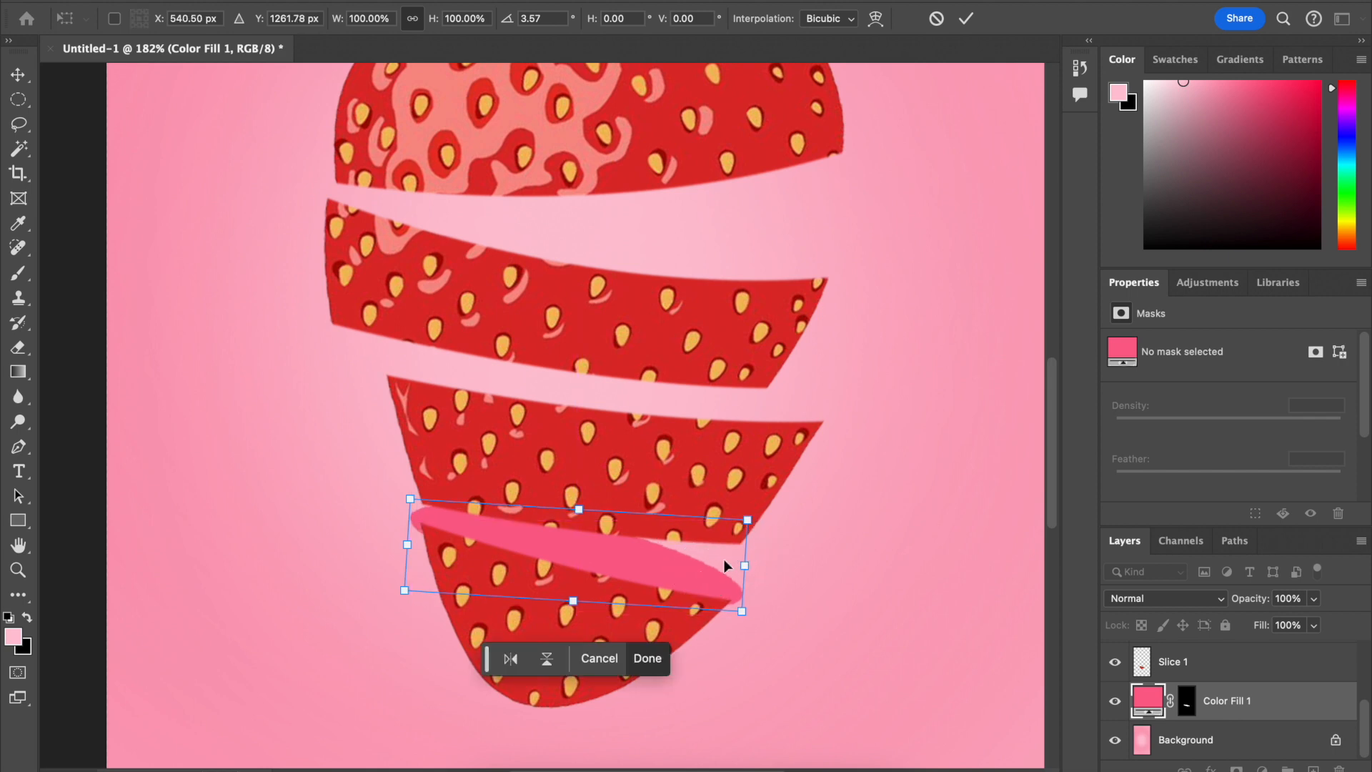
drag(726, 567, 745, 535)
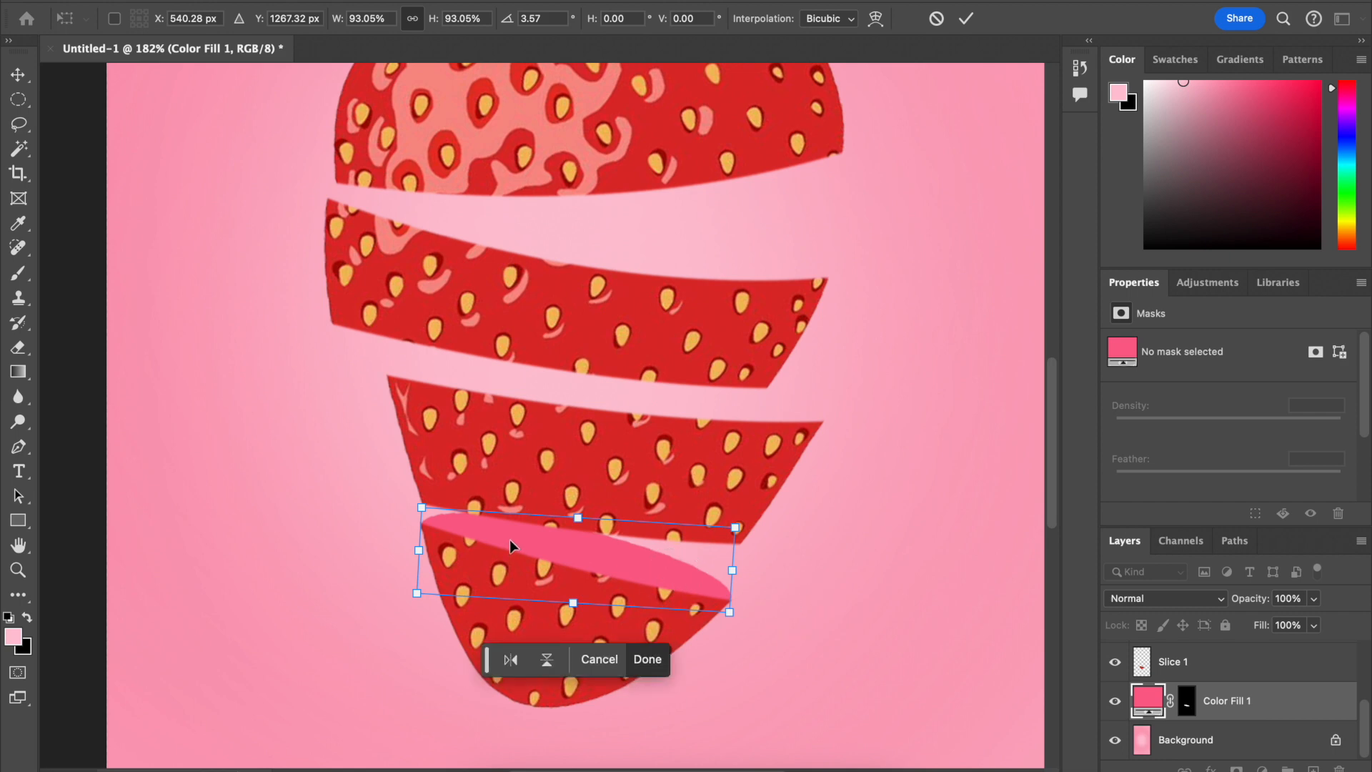
Step: Warp the lower edge of the pink ellipse downward so it fills in behind the bottom slice's cut edge
right_click(645, 563)
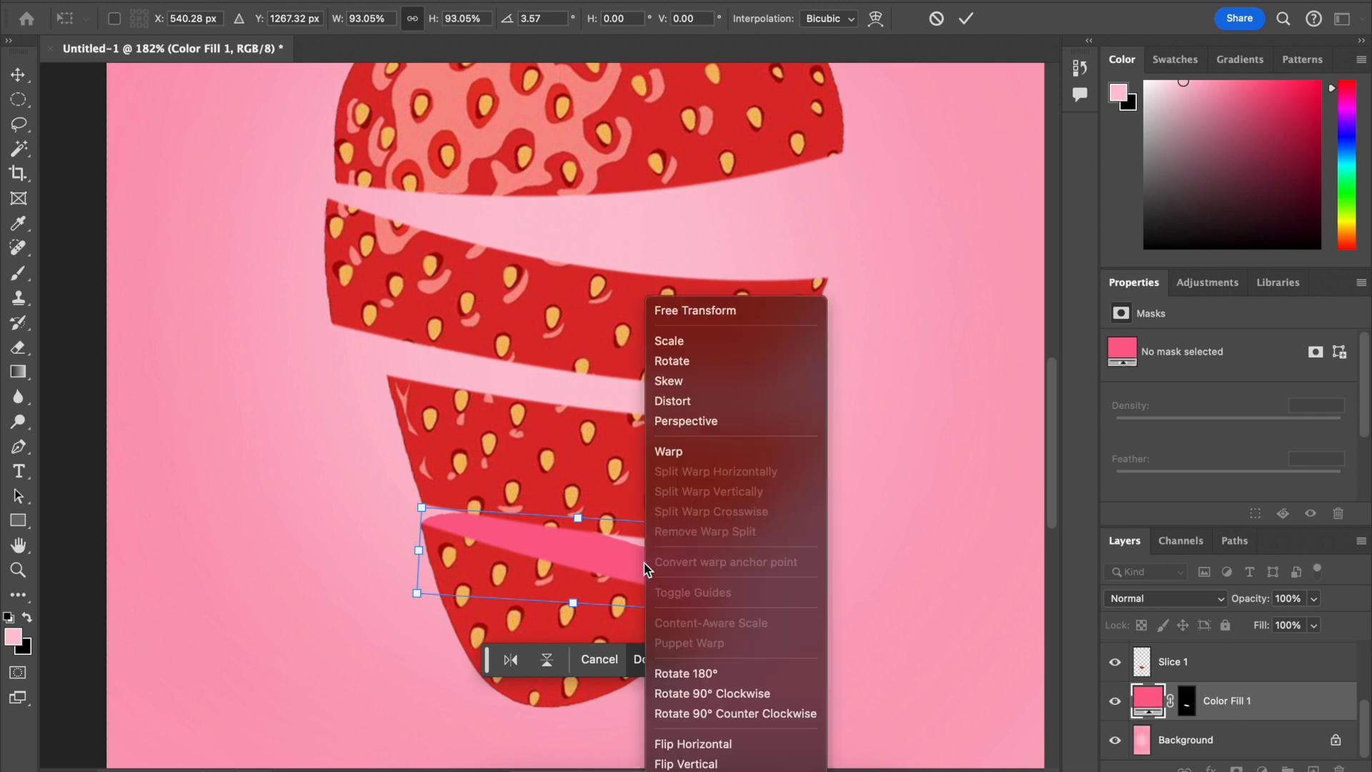
click(698, 460)
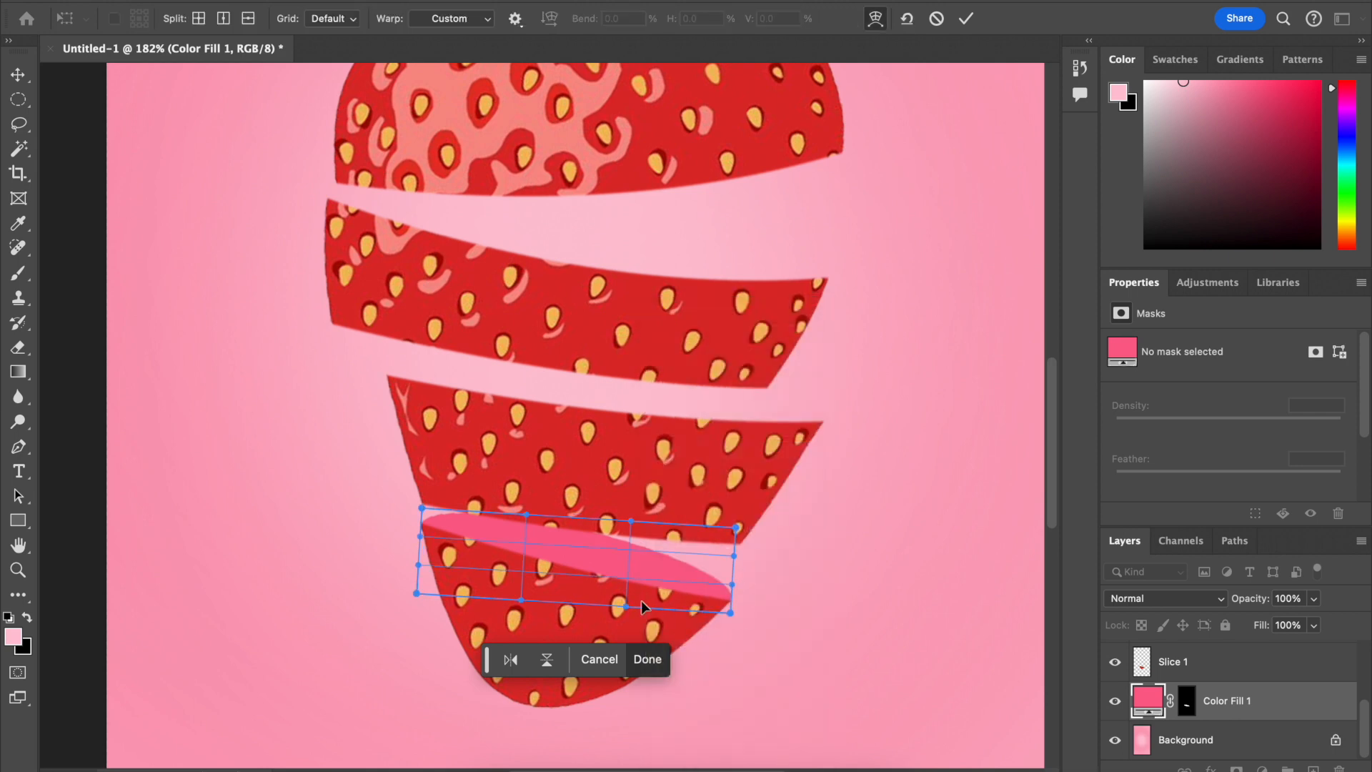
scroll(641, 600, up, 2)
scroll(688, 623, up, 3)
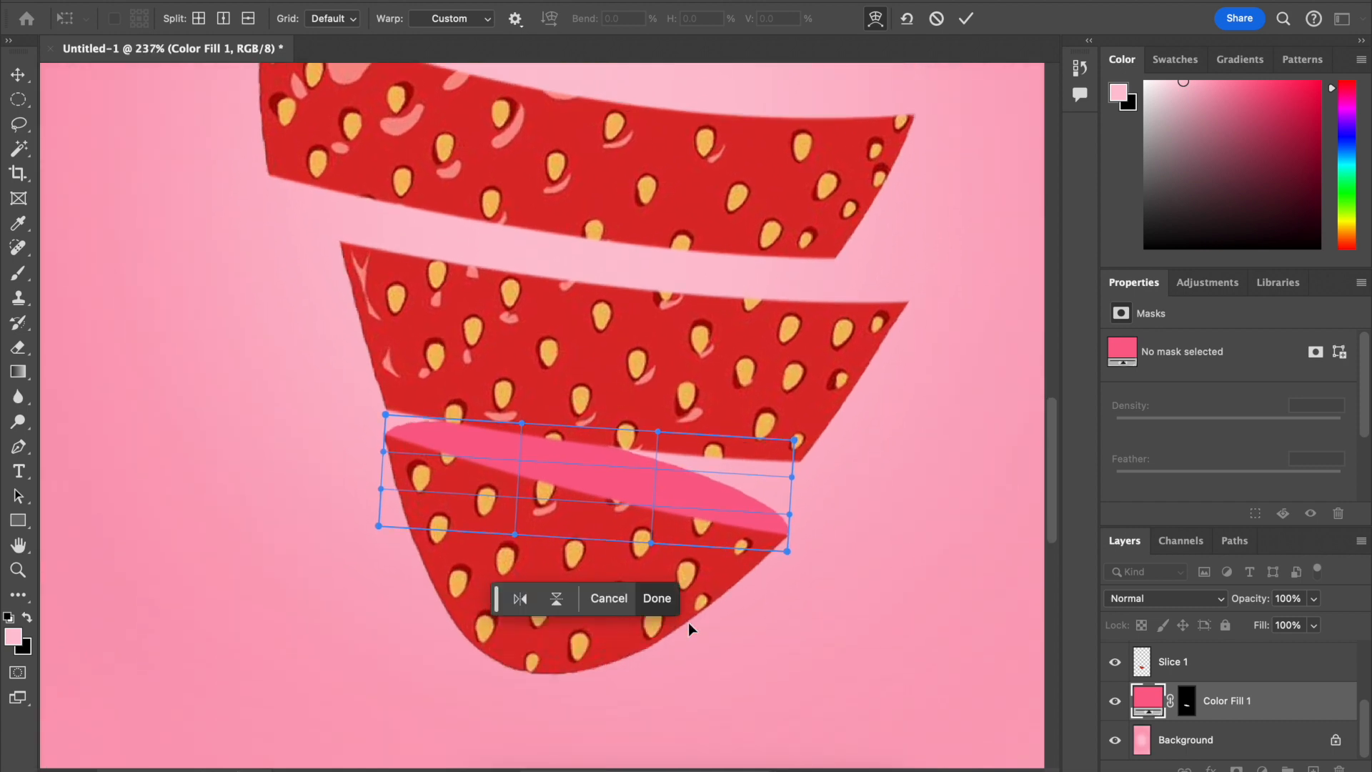
scroll(689, 623, up, 2)
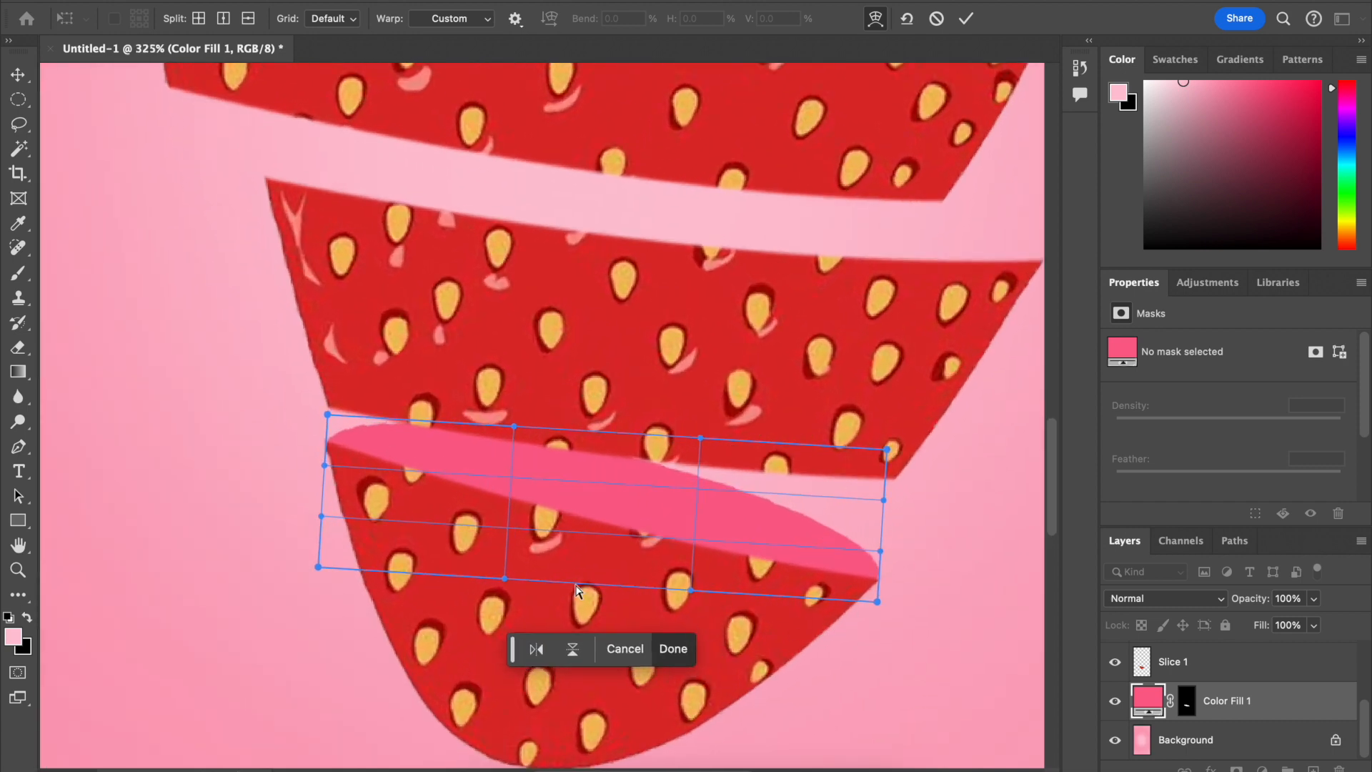
drag(506, 577, 510, 617)
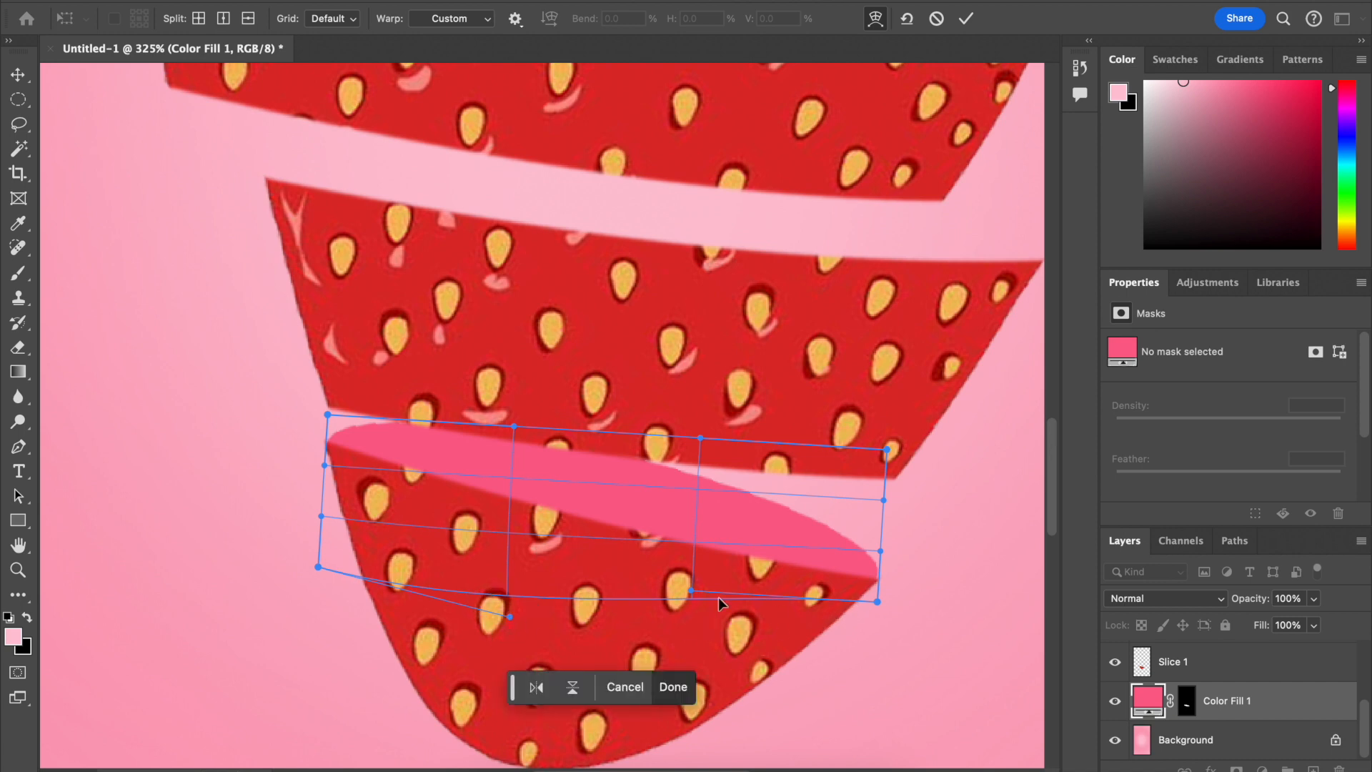
drag(692, 593, 693, 644)
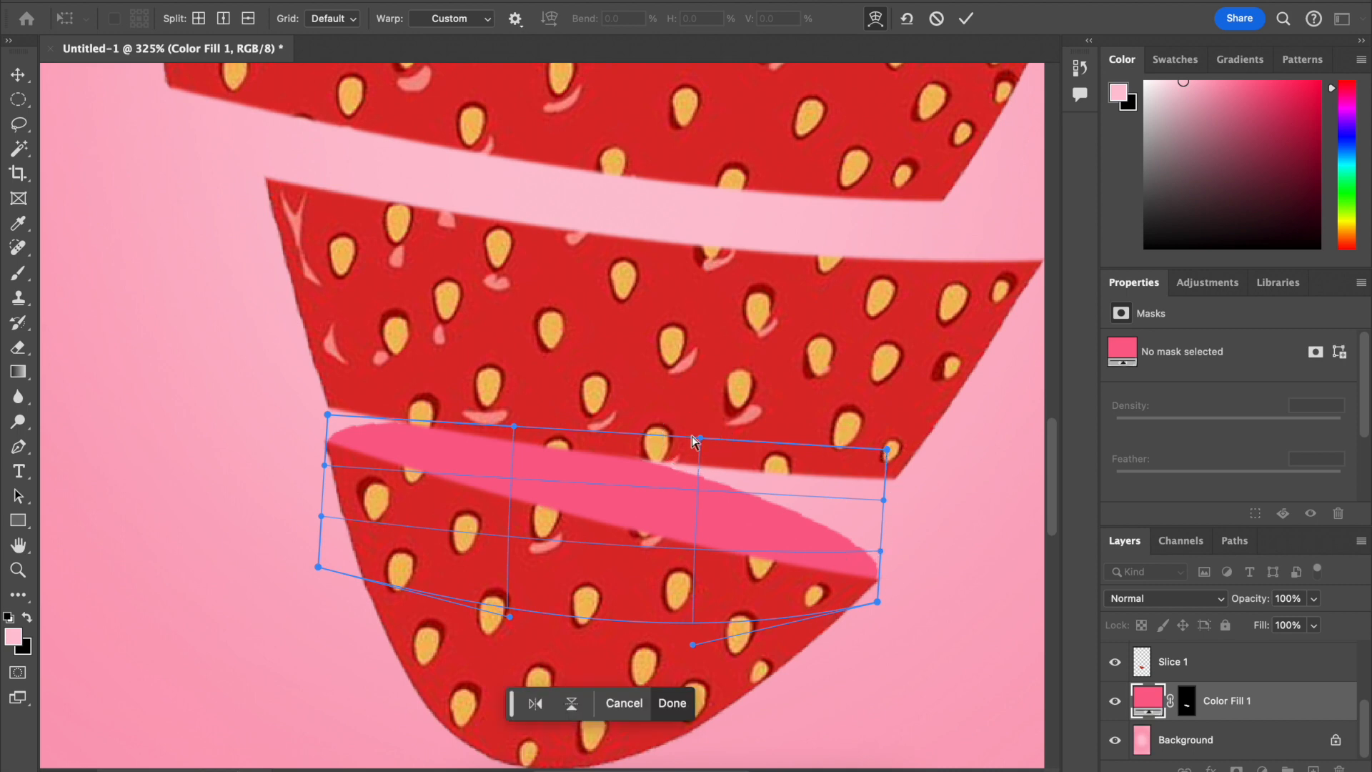
key(Return)
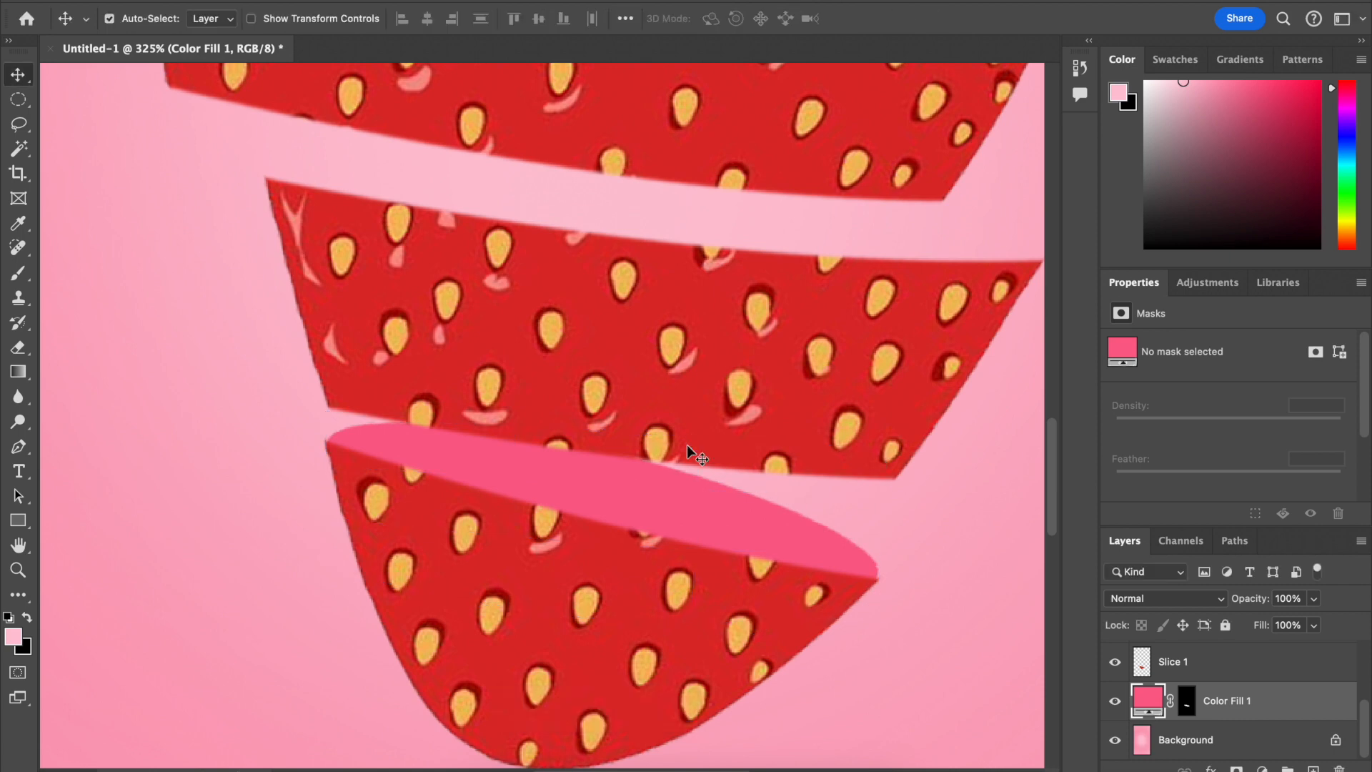
Step: Rasterize the Color Fill 1 layer that holds the pink cut face
scroll(688, 445, down, 2)
scroll(726, 516, down, 3)
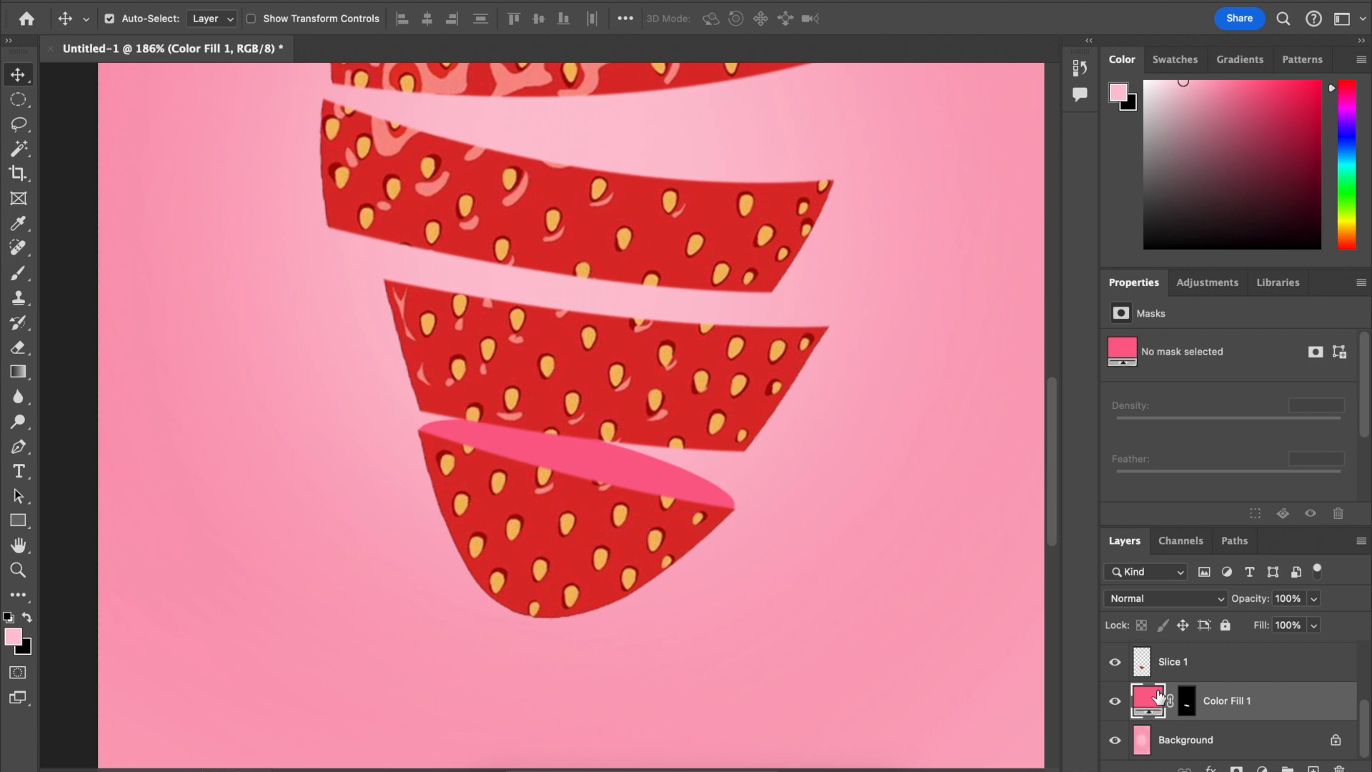
right_click(1290, 706)
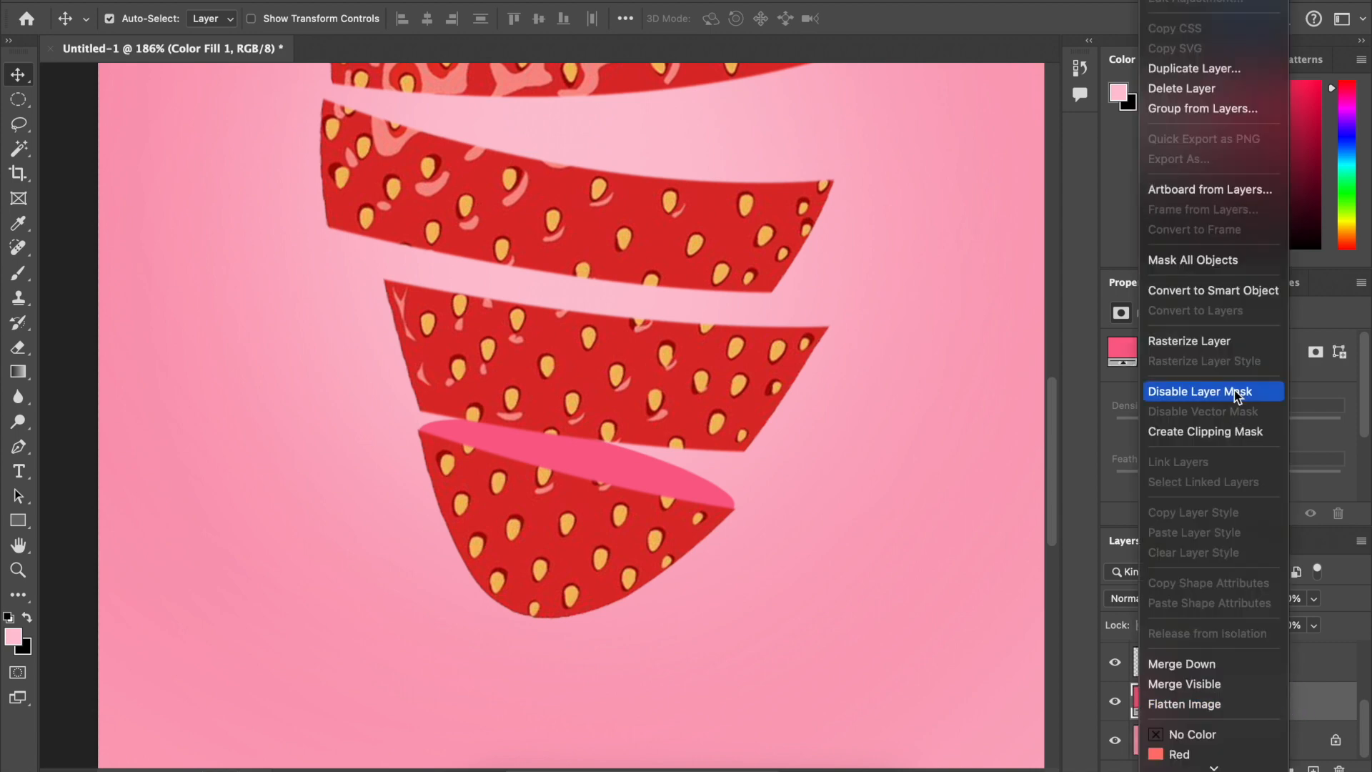
click(1224, 341)
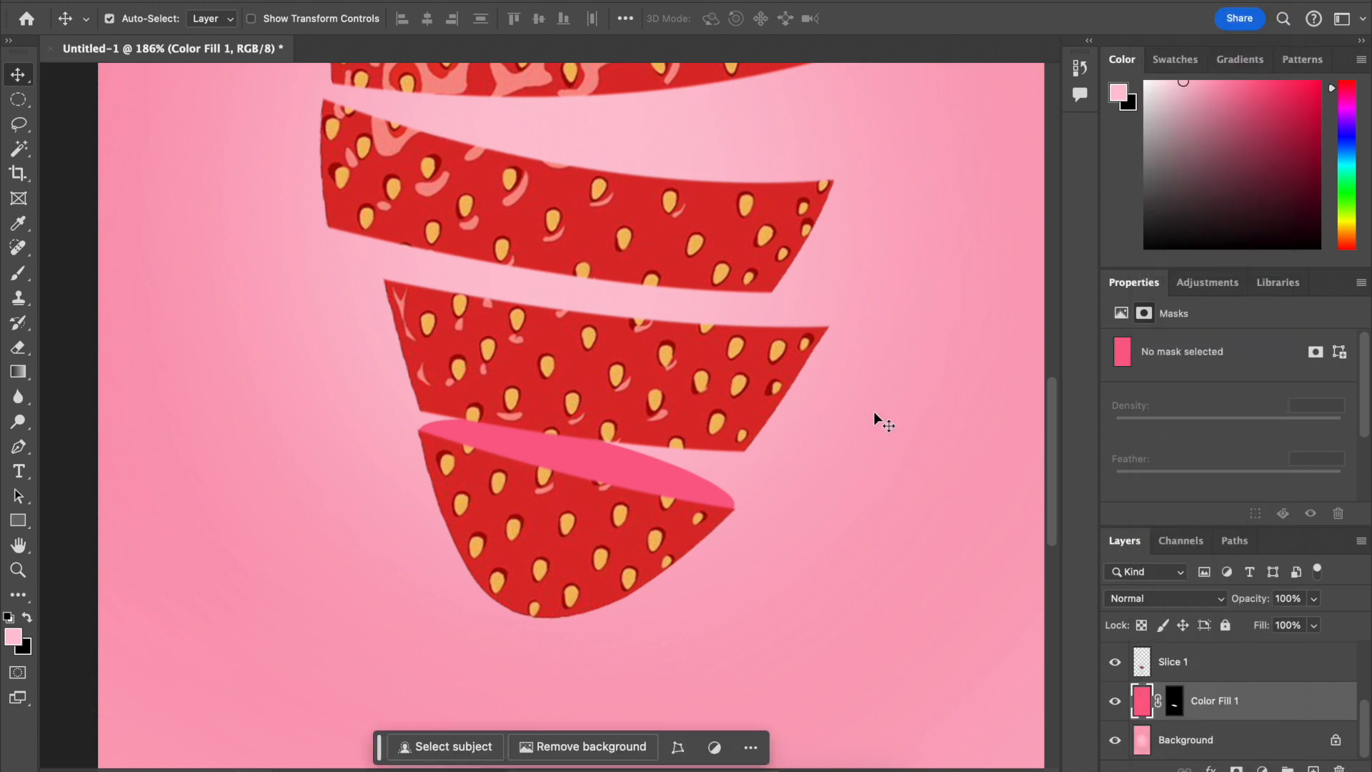
Step: Target the pixel content of the Color Fill 1 layer rather than its mask, and set the soft Brush to 51 px
click(1146, 711)
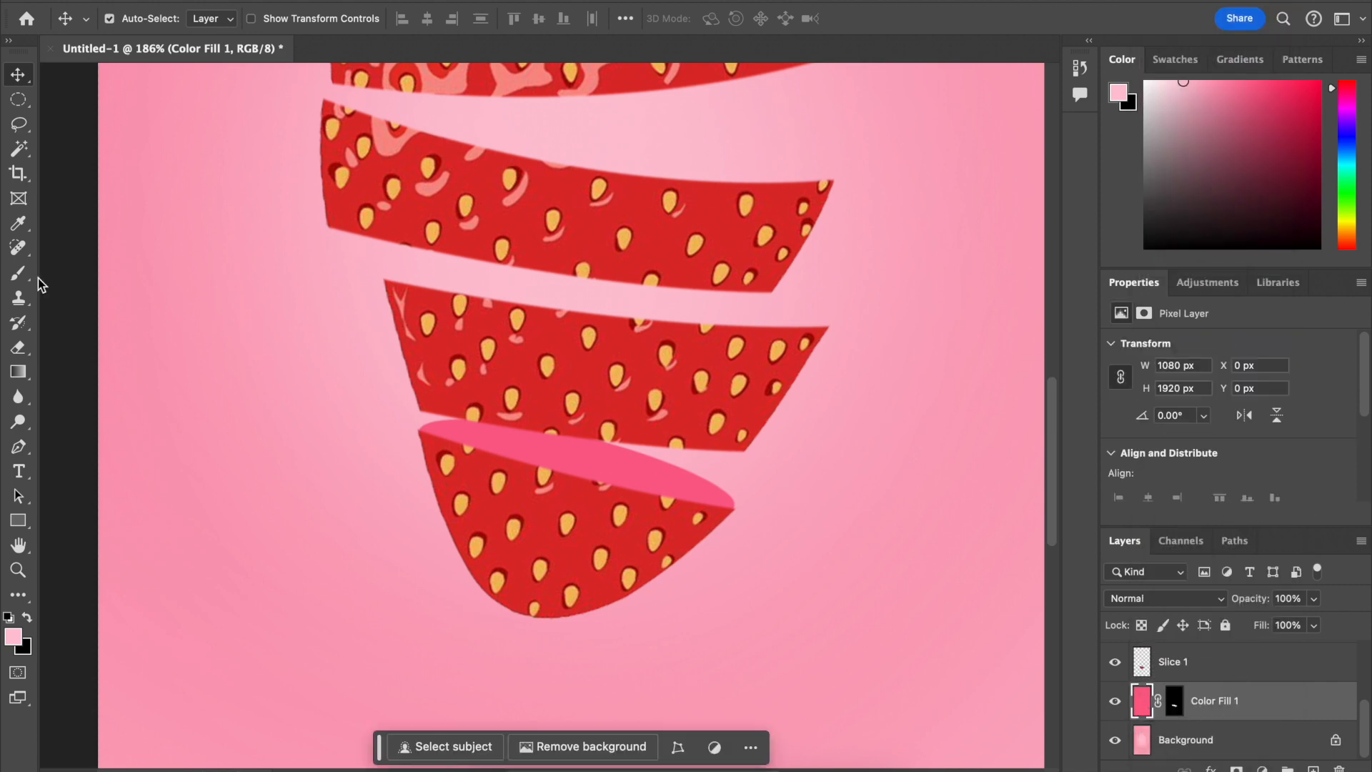
click(18, 273)
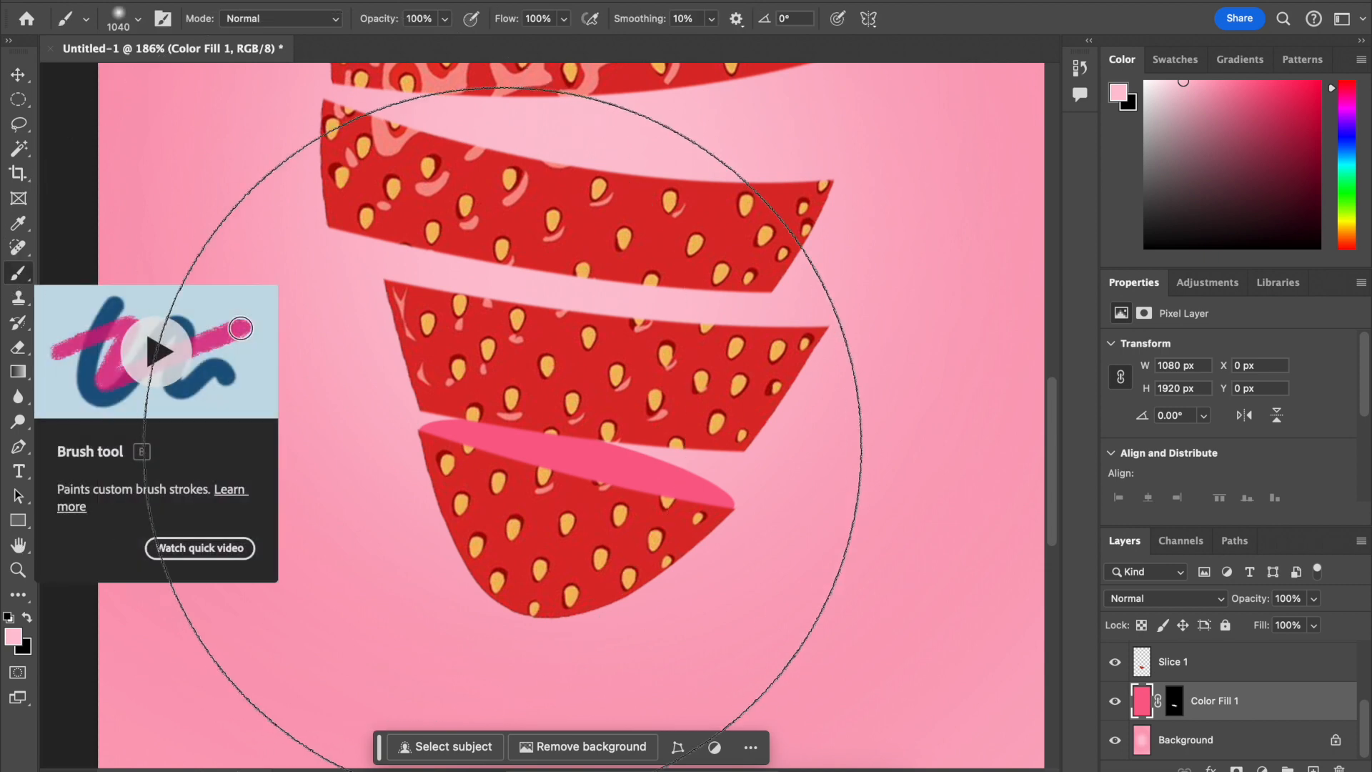
right_click(524, 367)
click(653, 408)
click(339, 417)
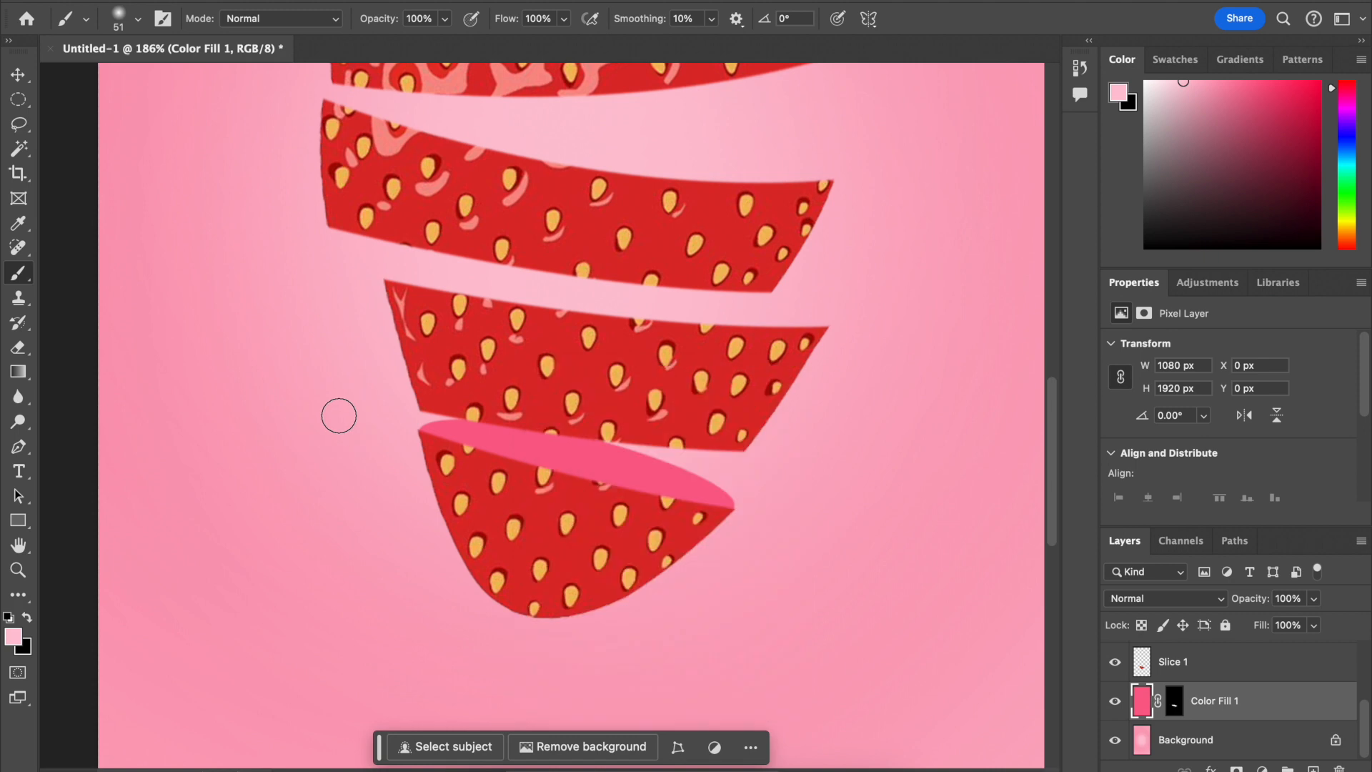
Step: Set the foreground color to the deeper pink f73d72
click(14, 638)
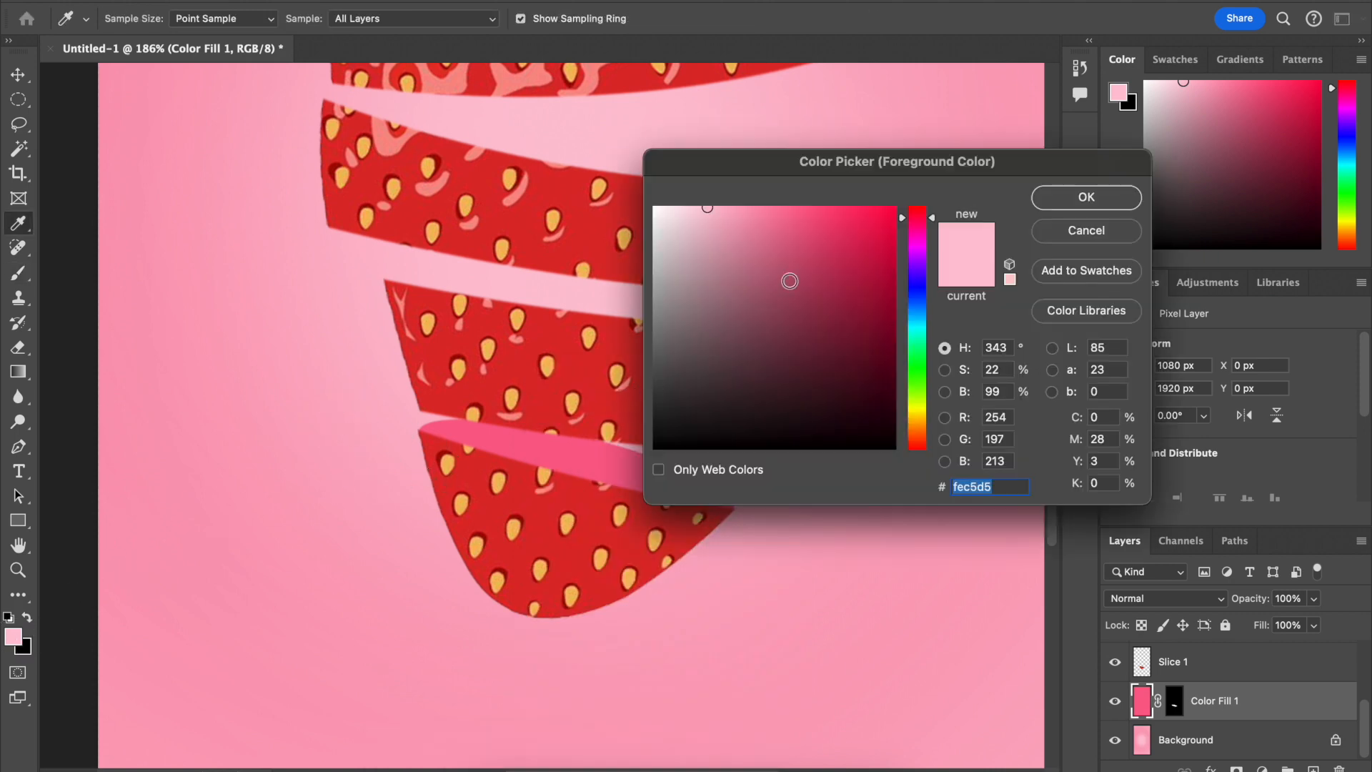
click(861, 215)
drag(861, 215, 850, 215)
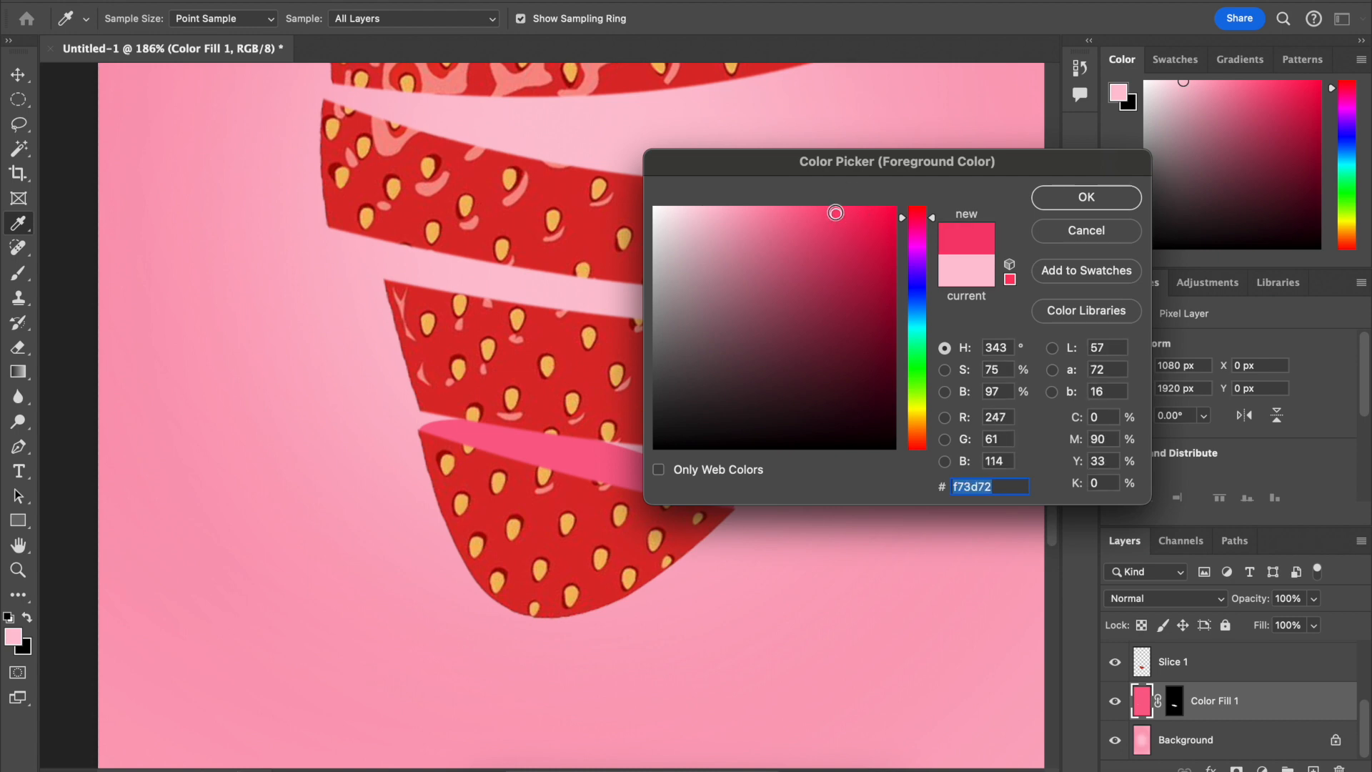
click(1061, 200)
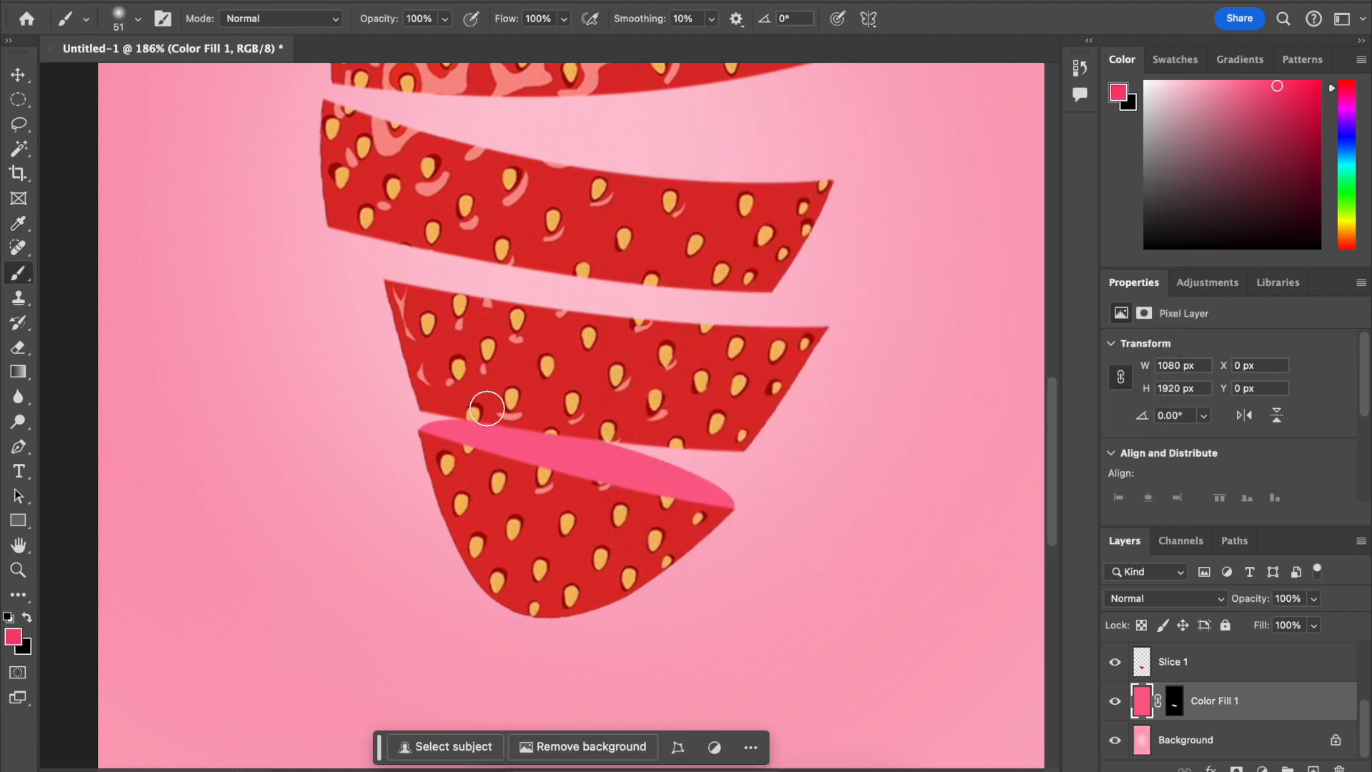
Step: Try to shade the upper edge of the pink cut face with a stroke of the soft 51 px brush
right_click(496, 413)
click(515, 391)
right_click(499, 392)
click(489, 403)
drag(490, 393, 677, 461)
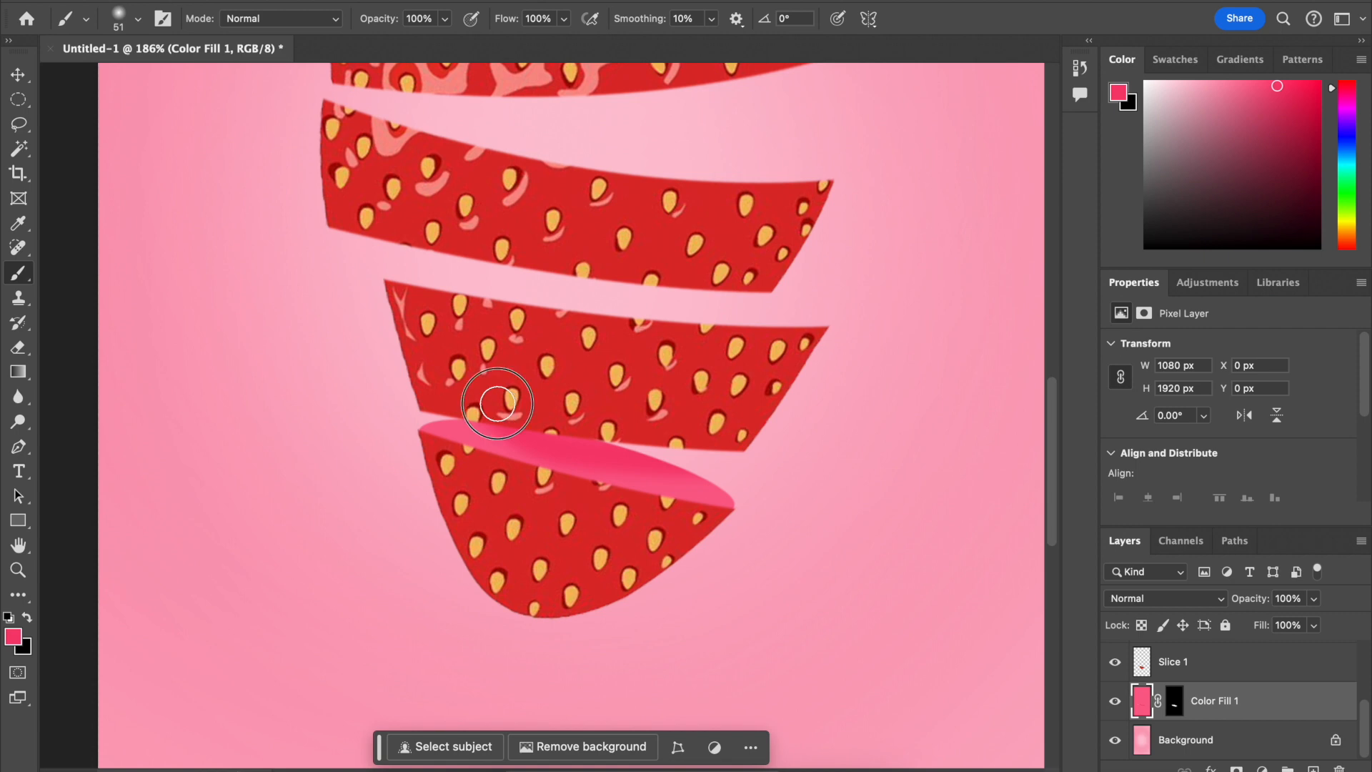
key(ctrl+z)
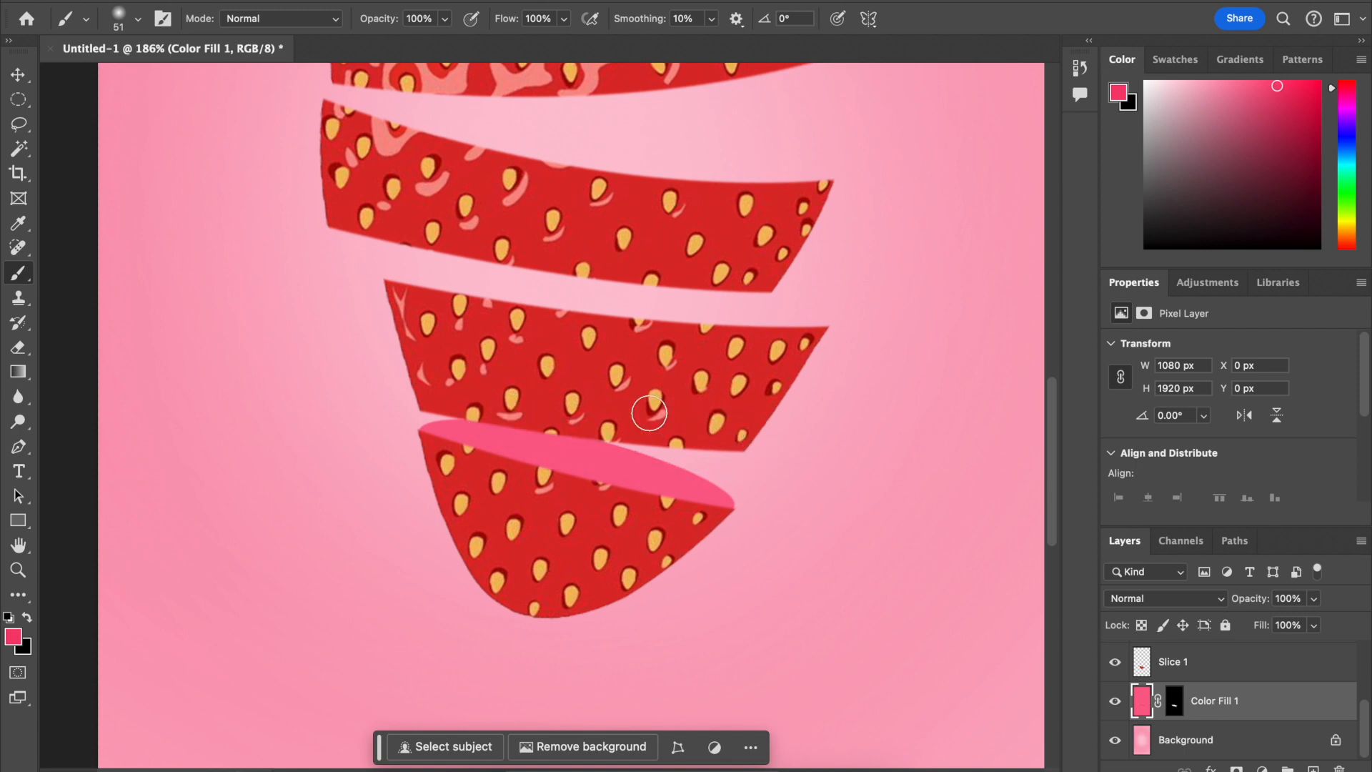
Step: Set the foreground color to a darker crimson and shade the upper edge of the pink cut face with the soft 51 px brush
right_click(654, 403)
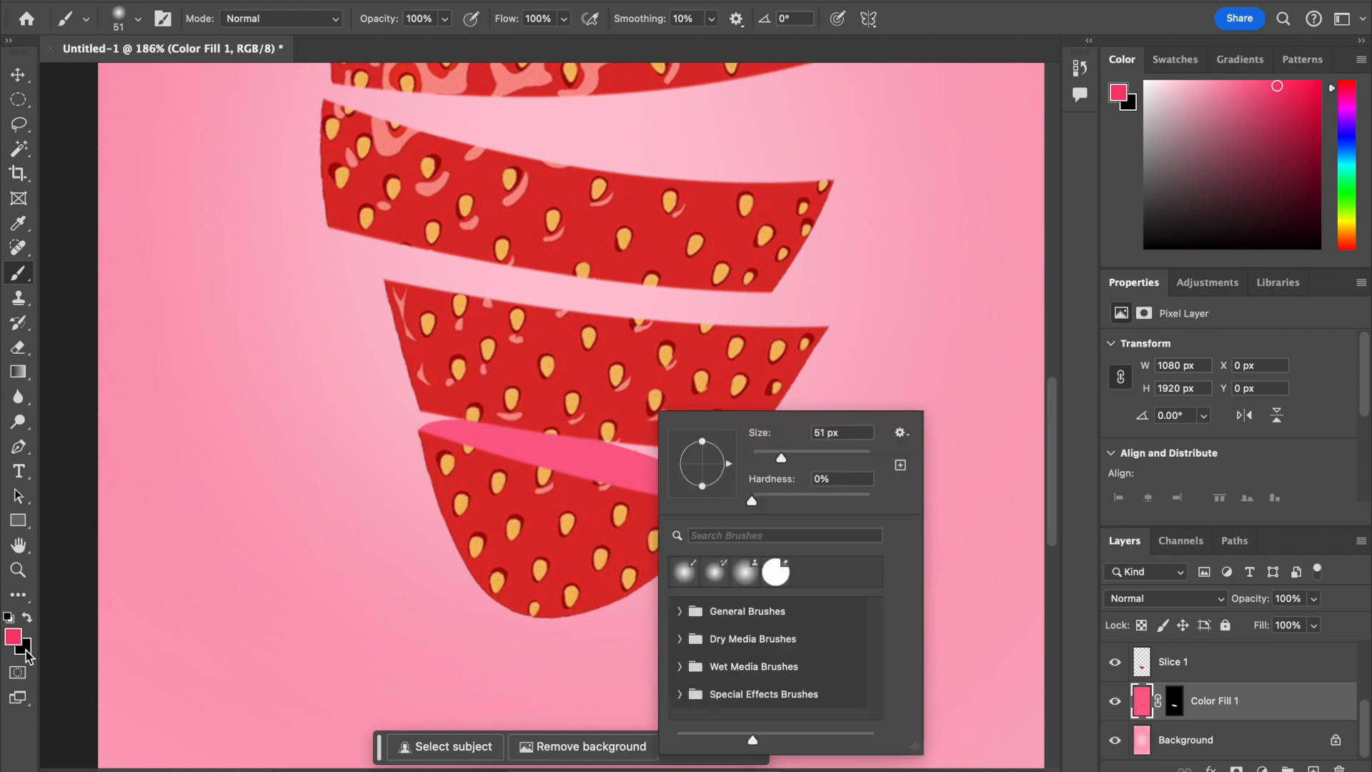
click(13, 636)
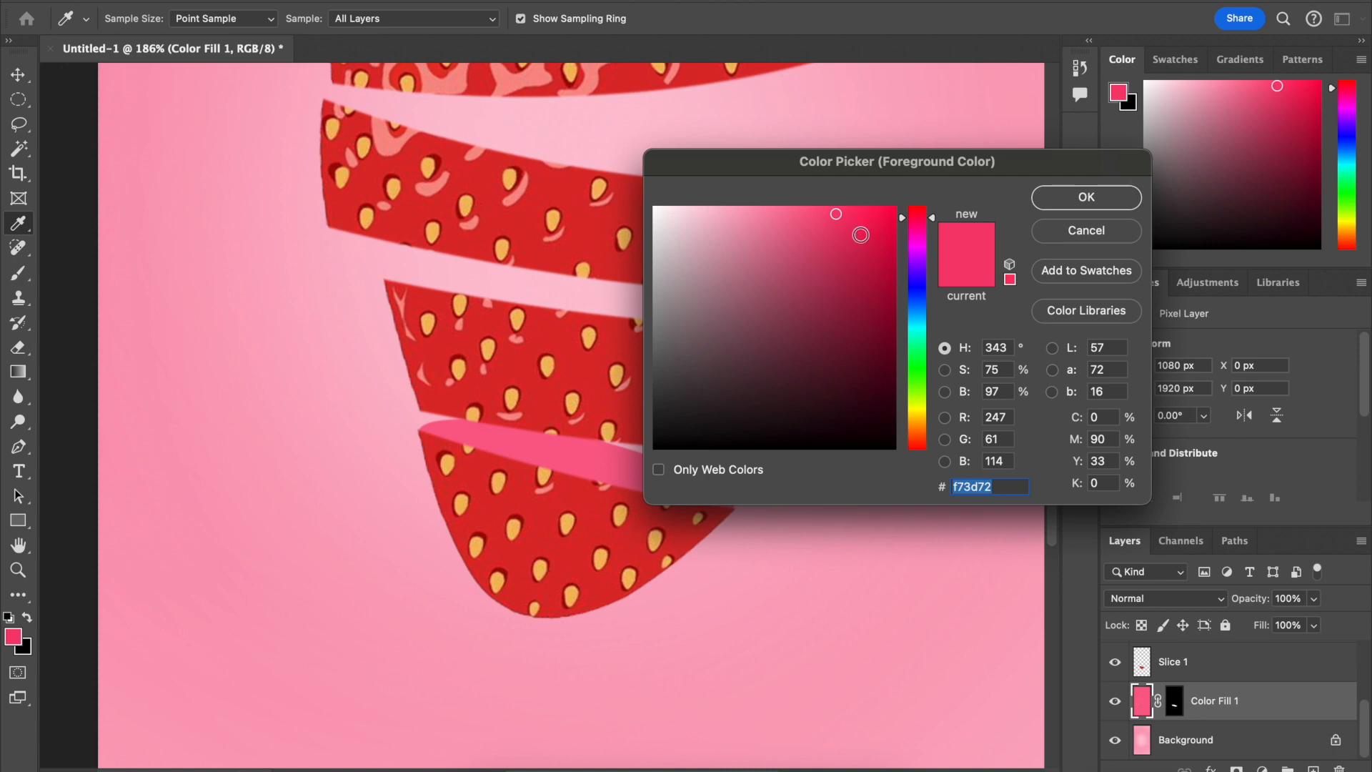
click(854, 252)
click(1058, 204)
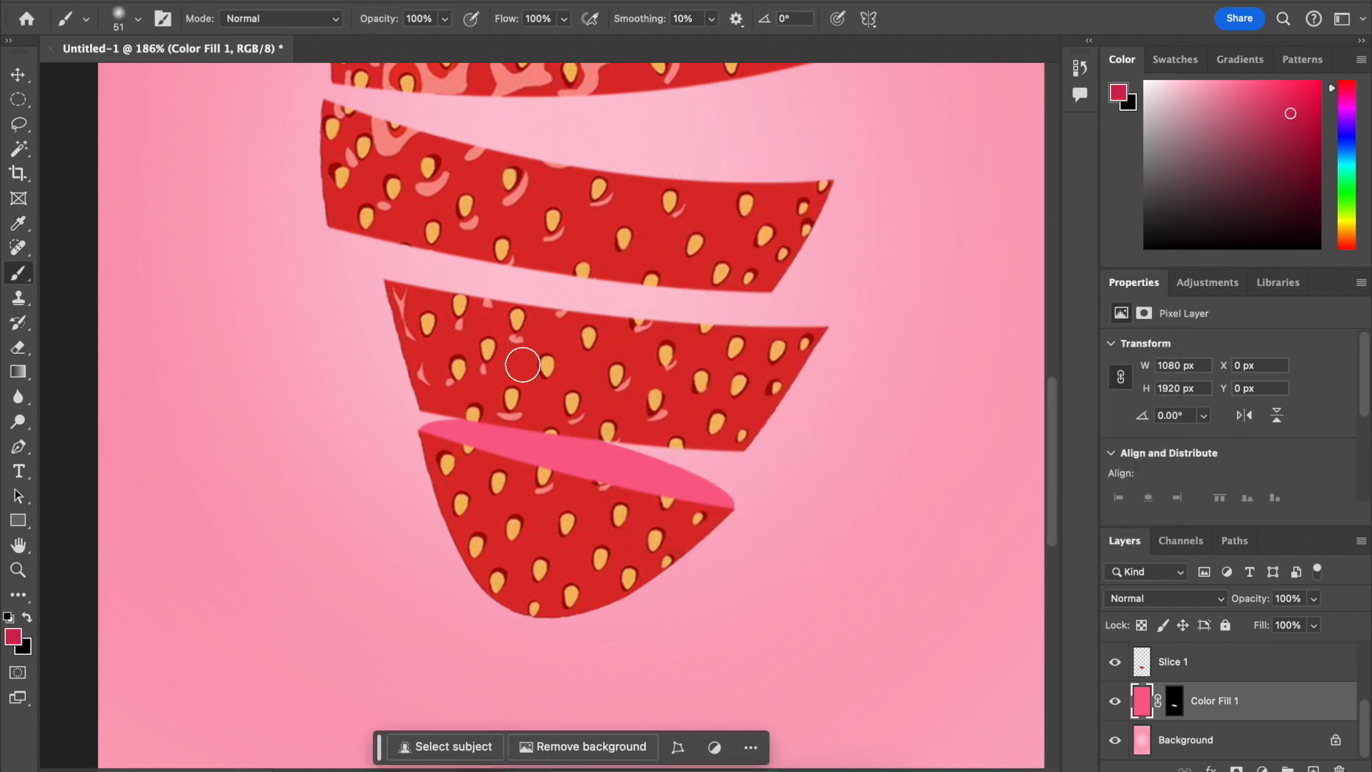
drag(529, 422, 756, 424)
key(super+z)
mouse_move(502, 402)
mouse_down()
mouse_move(591, 442)
mouse_move(751, 449)
mouse_up()
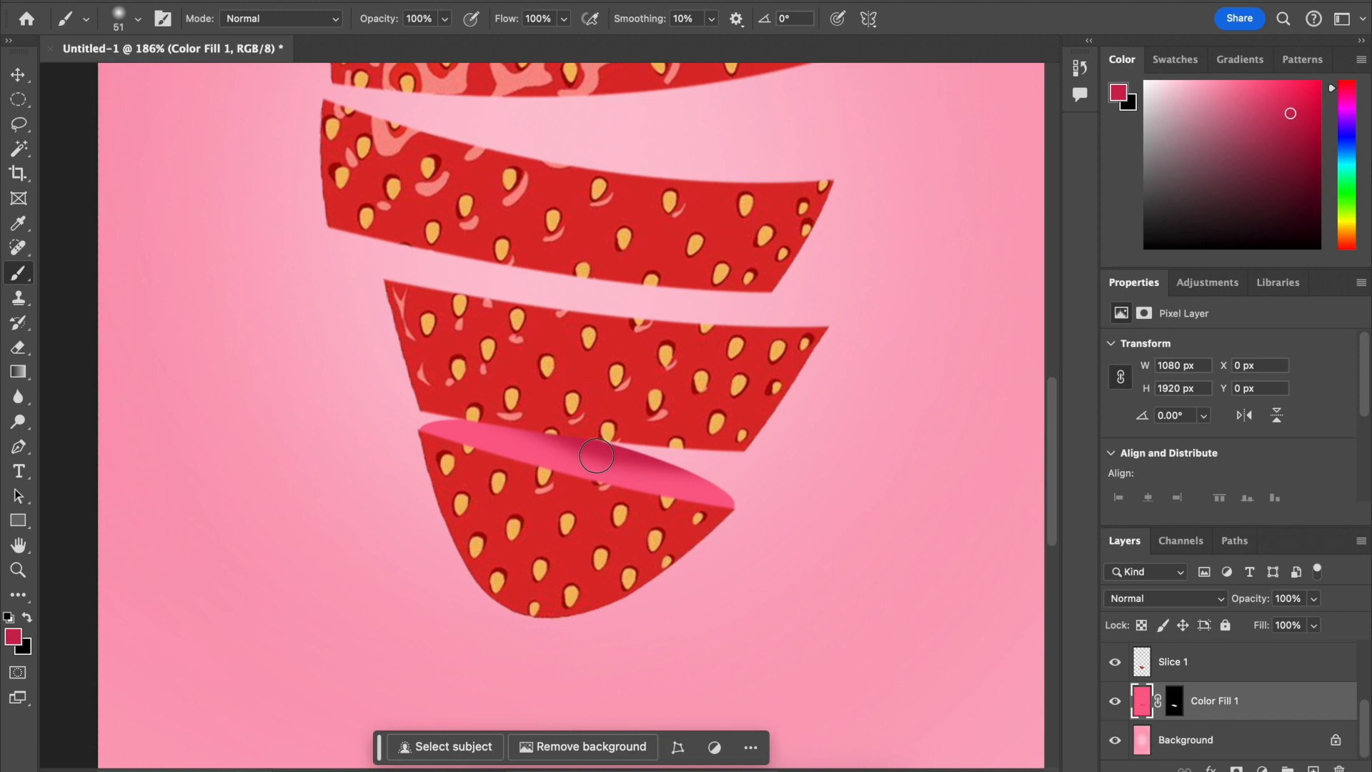
right_click(596, 456)
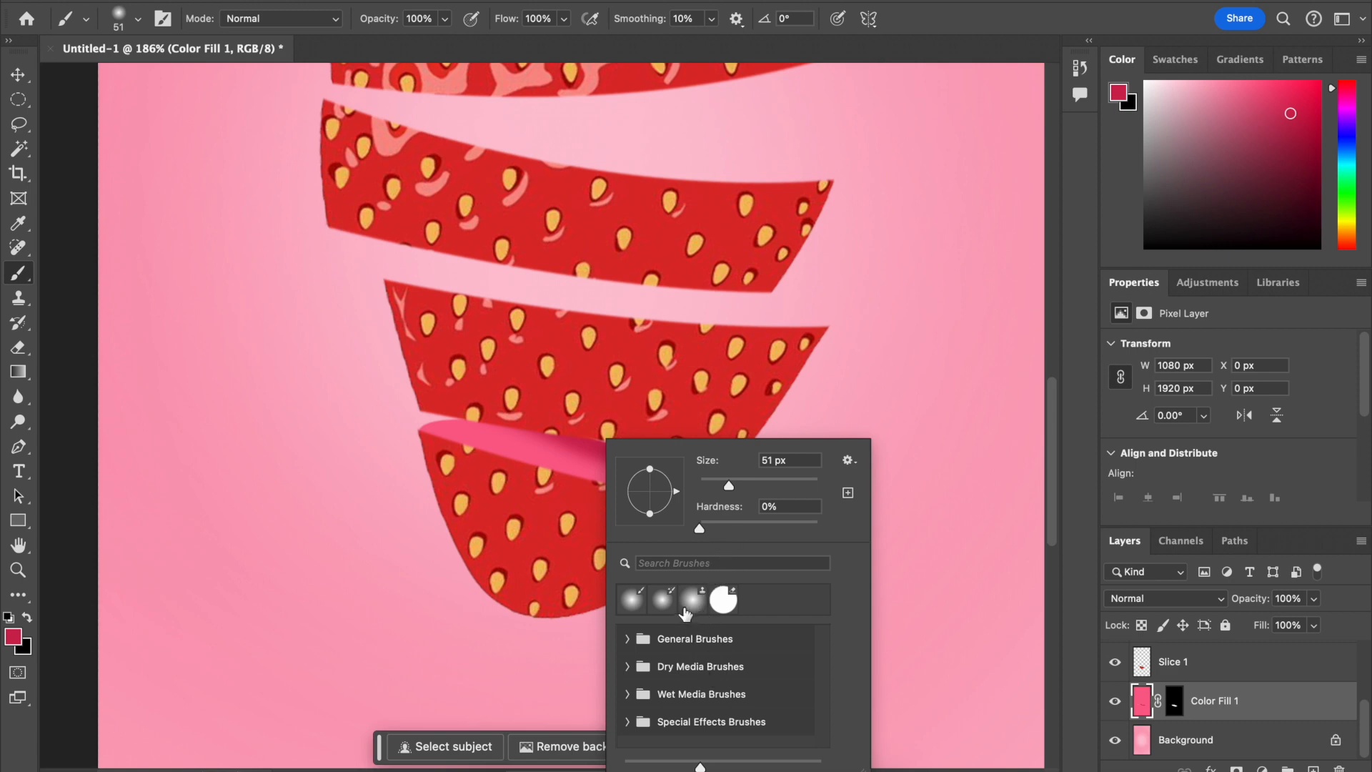
key(s)
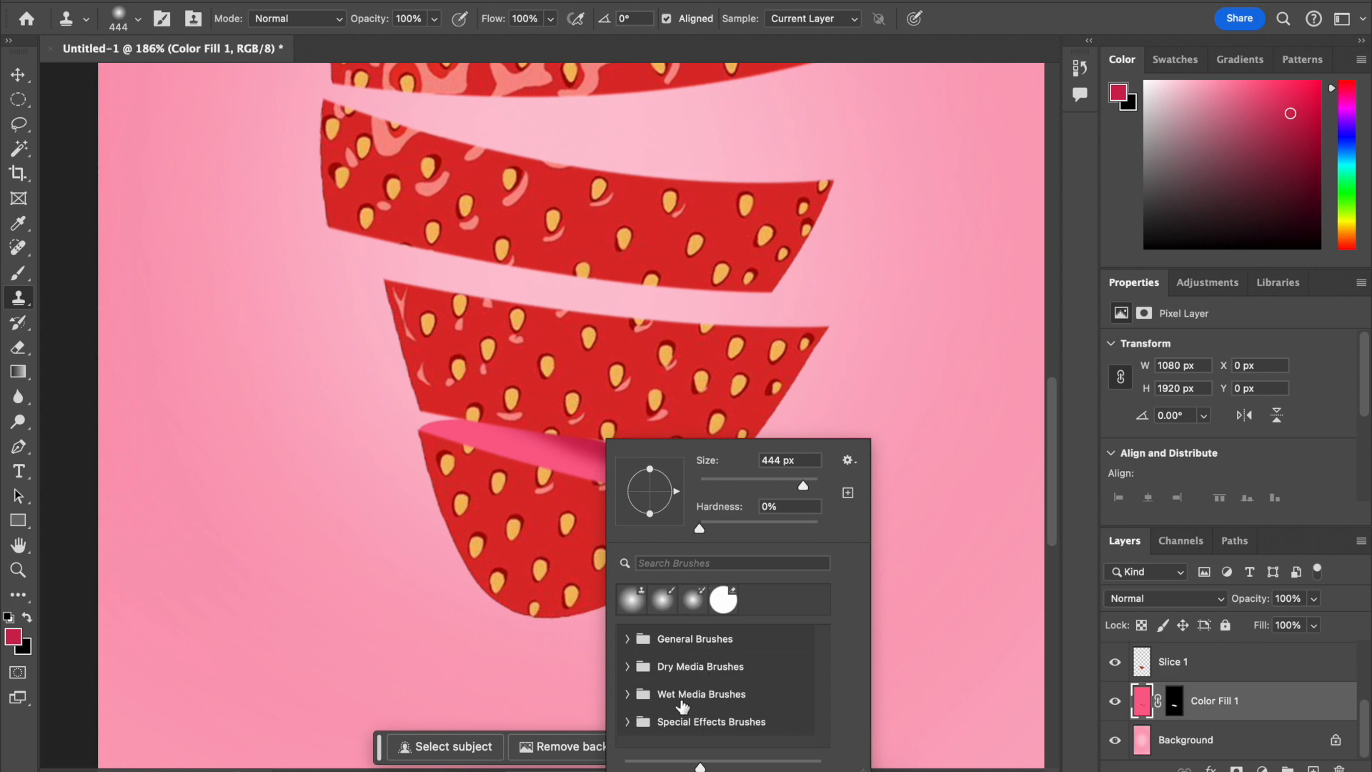
click(632, 640)
click(707, 672)
double_click(719, 681)
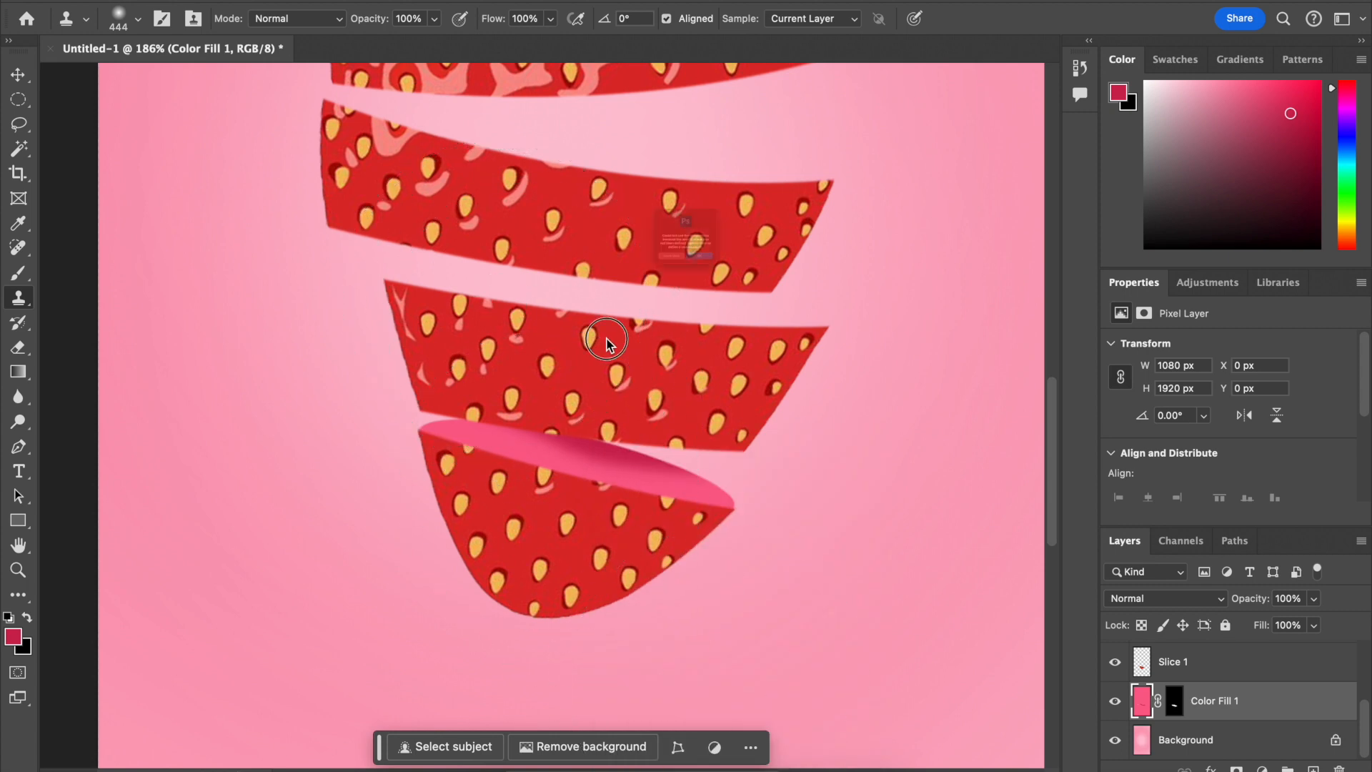
click(545, 328)
click(715, 317)
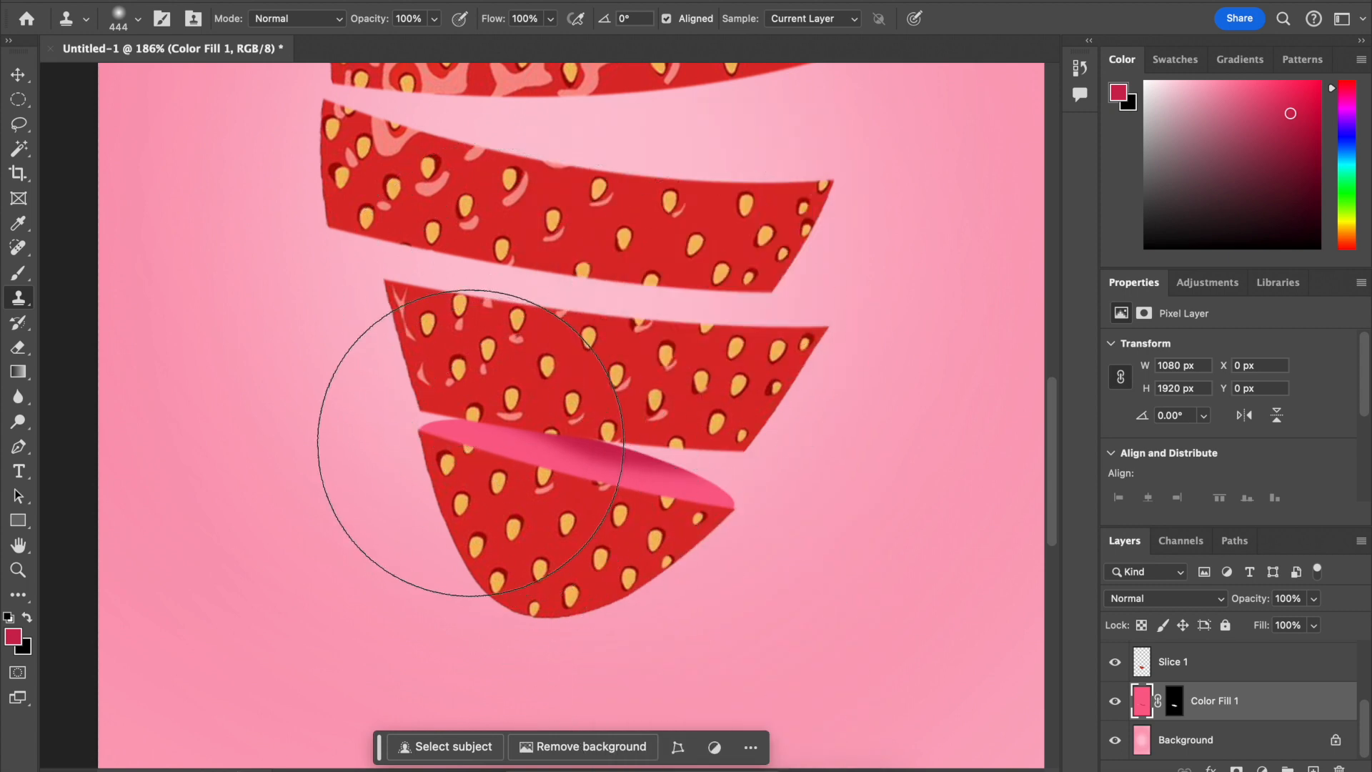
click(529, 443)
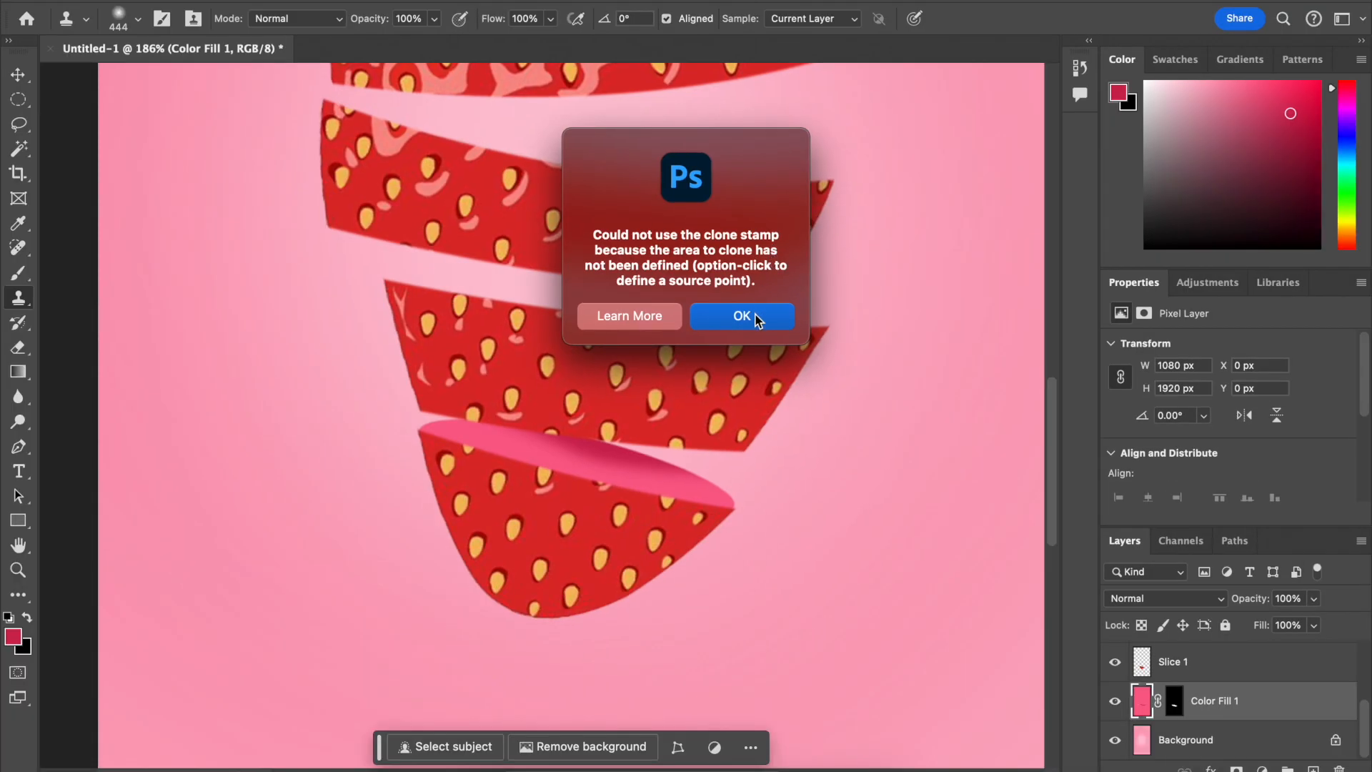
click(744, 316)
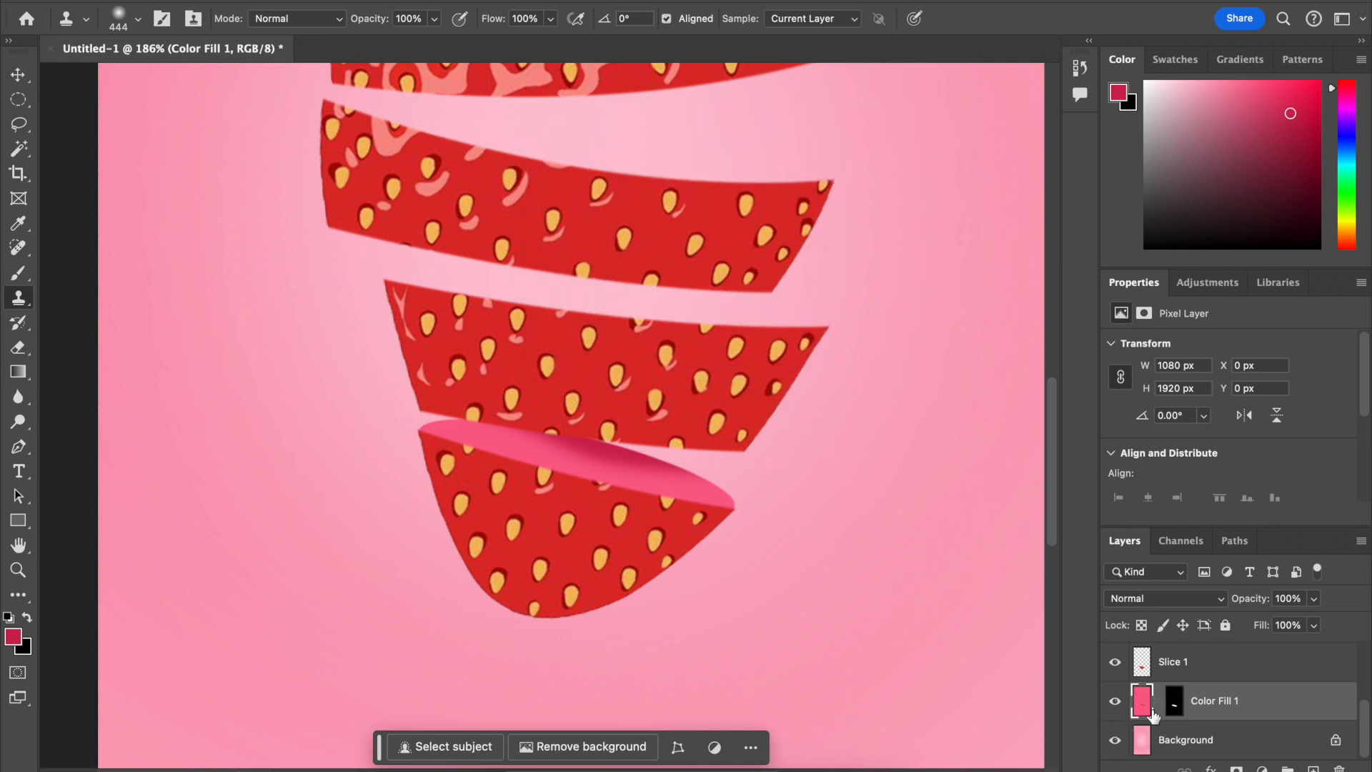
click(546, 495)
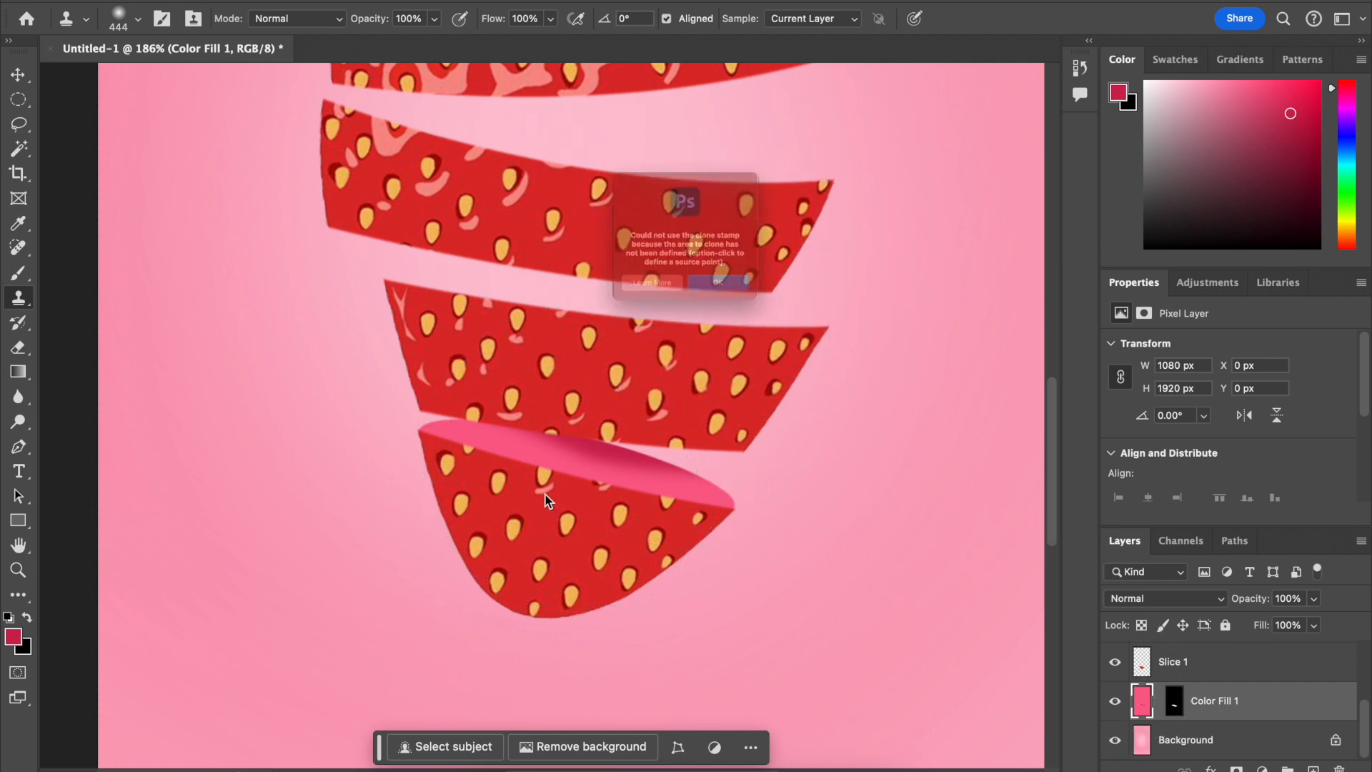
click(736, 327)
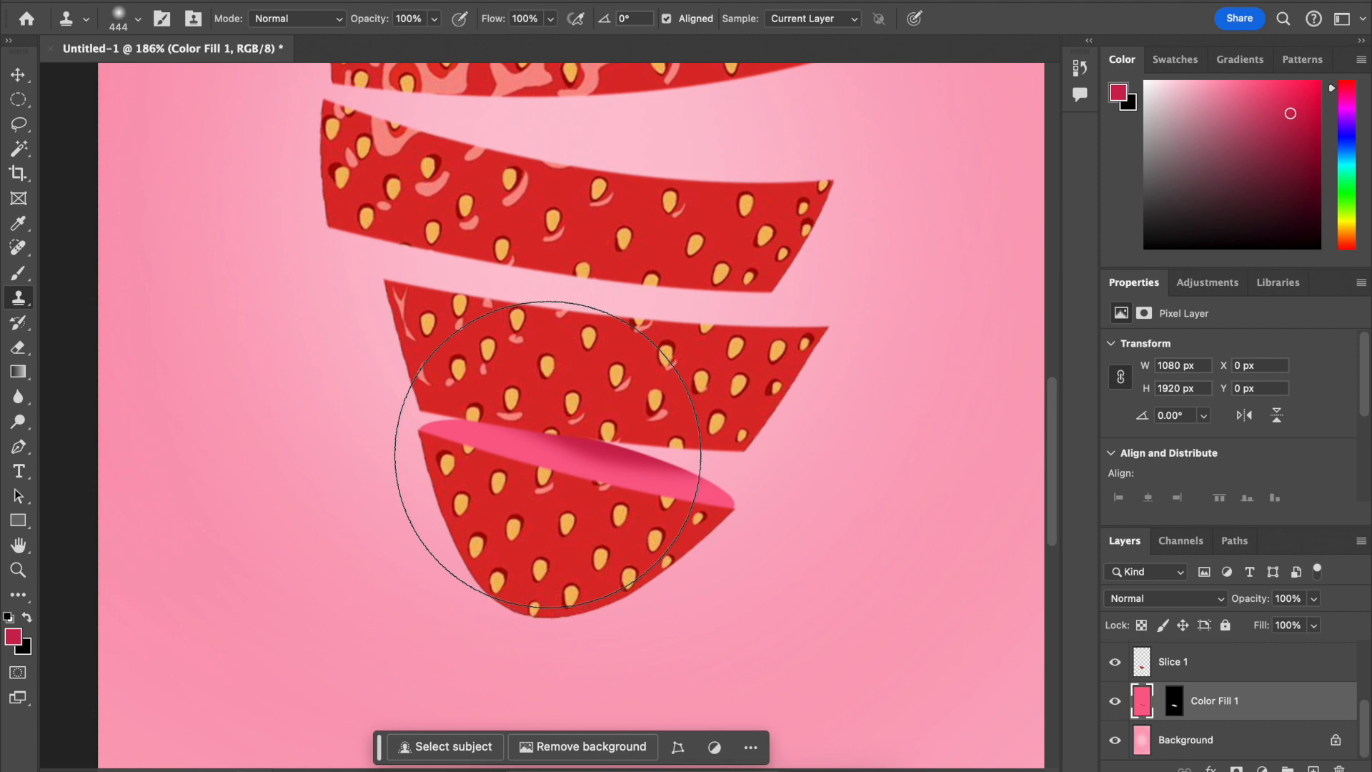
right_click(556, 456)
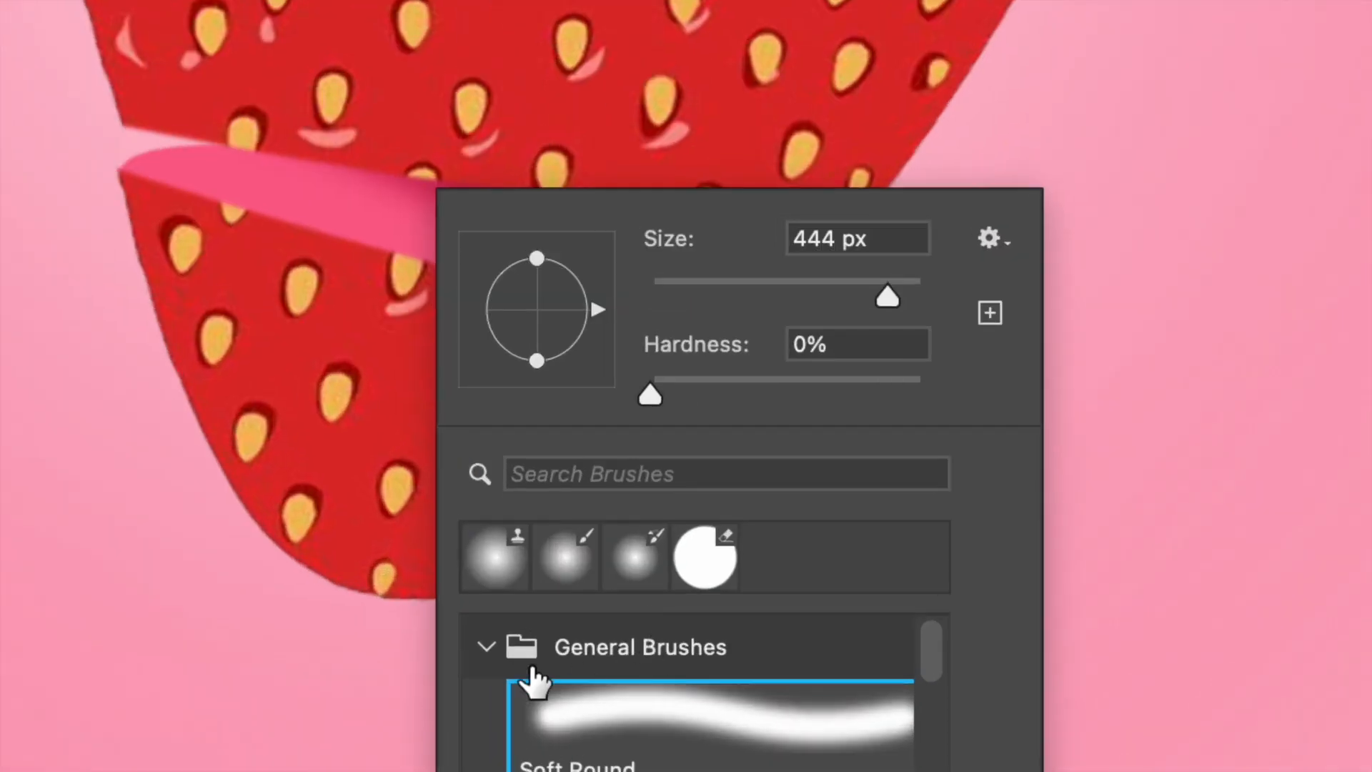
click(580, 639)
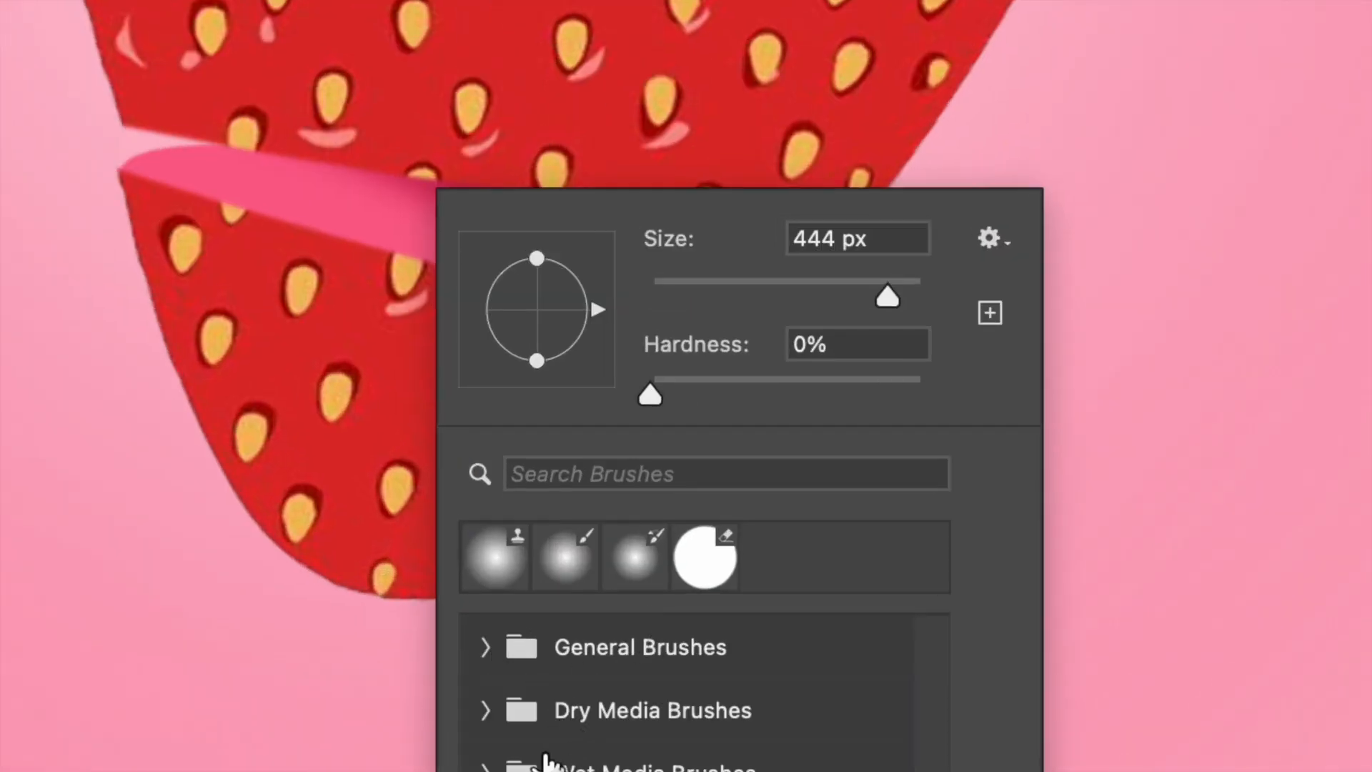
click(581, 560)
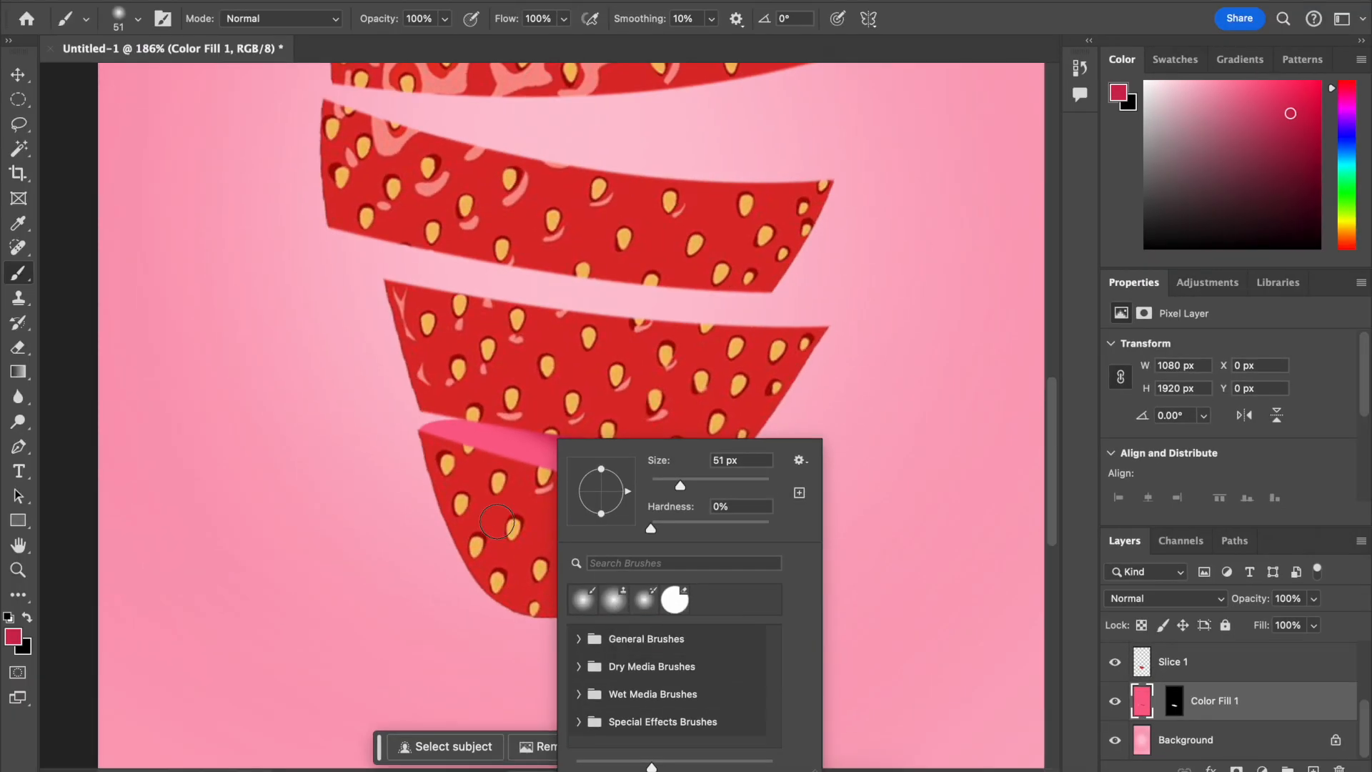
click(241, 403)
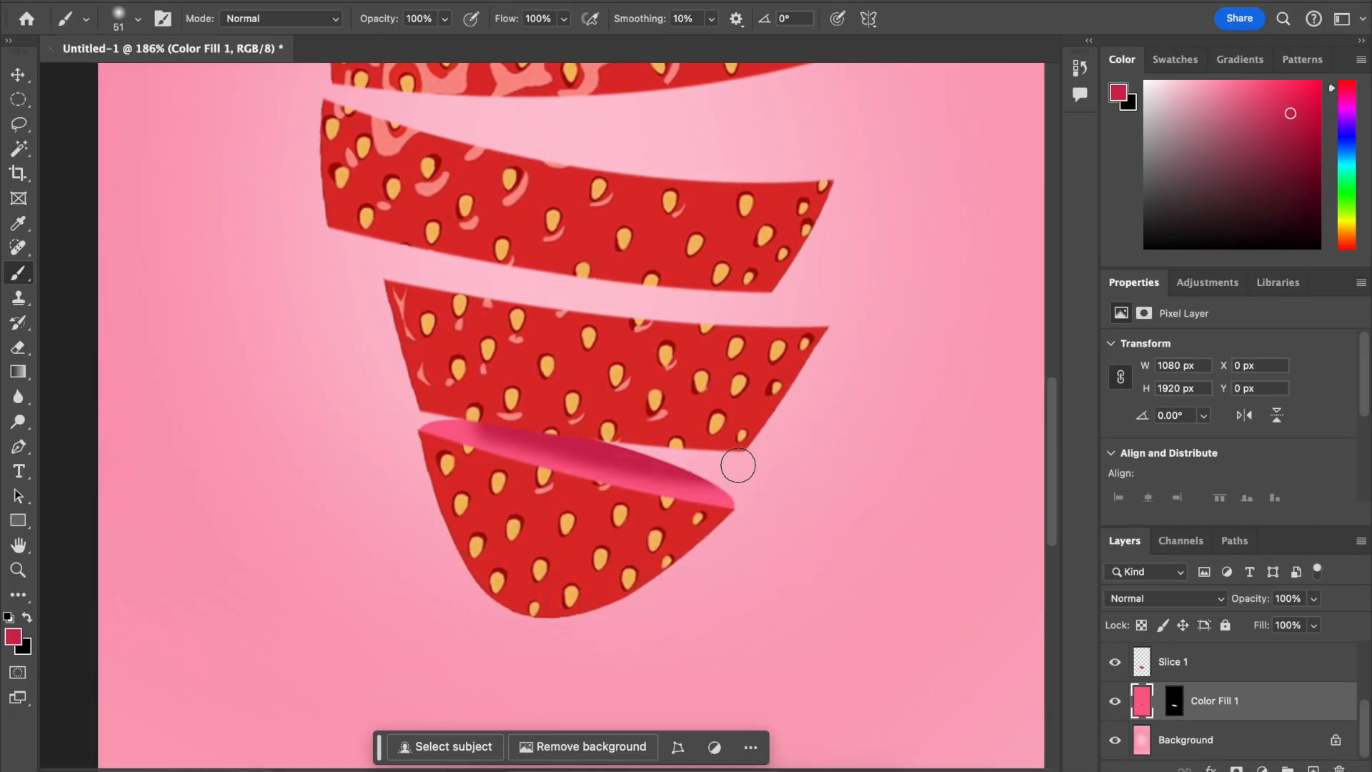
Step: Set the brush to 198 px with 22% hardness and shade the pink cut face more broadly with the crimson
right_click(561, 429)
drag(692, 511, 696, 469)
click(426, 333)
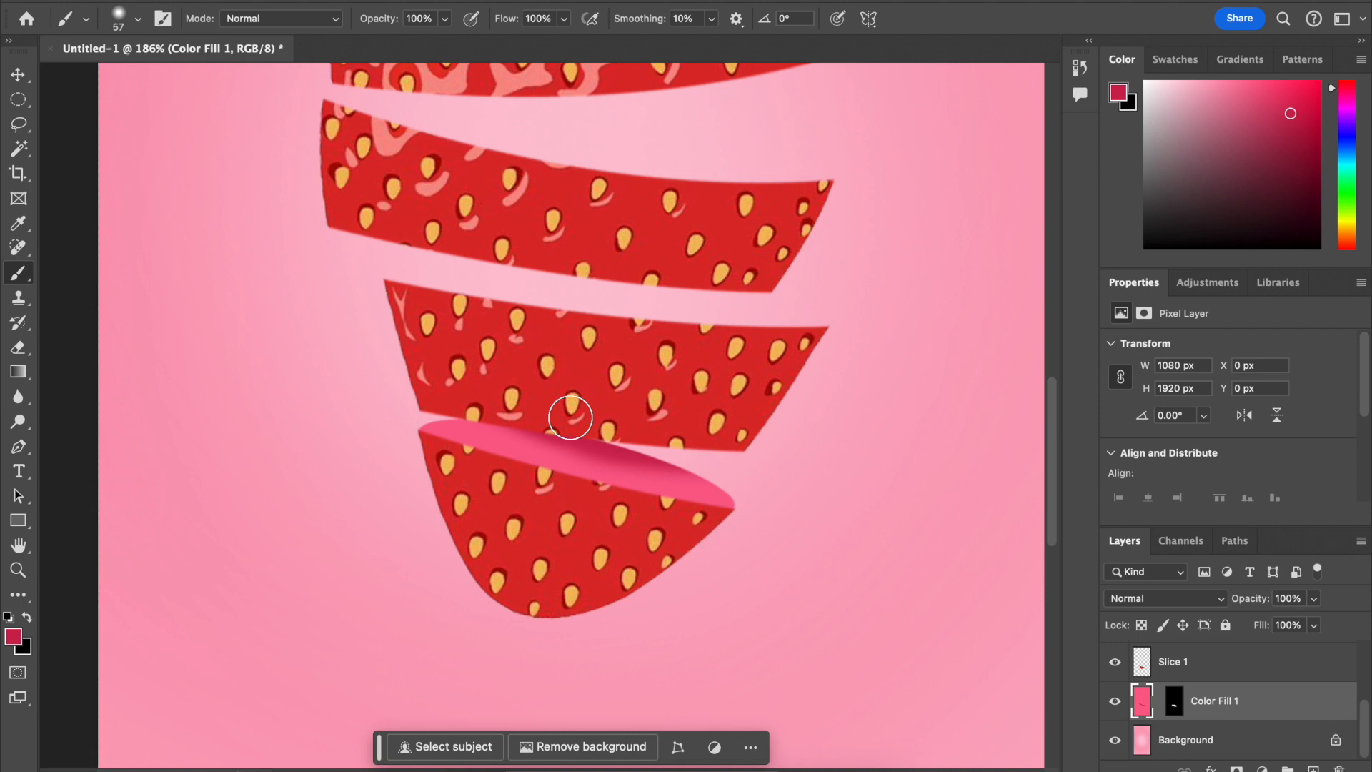
right_click(570, 417)
drag(704, 462, 762, 464)
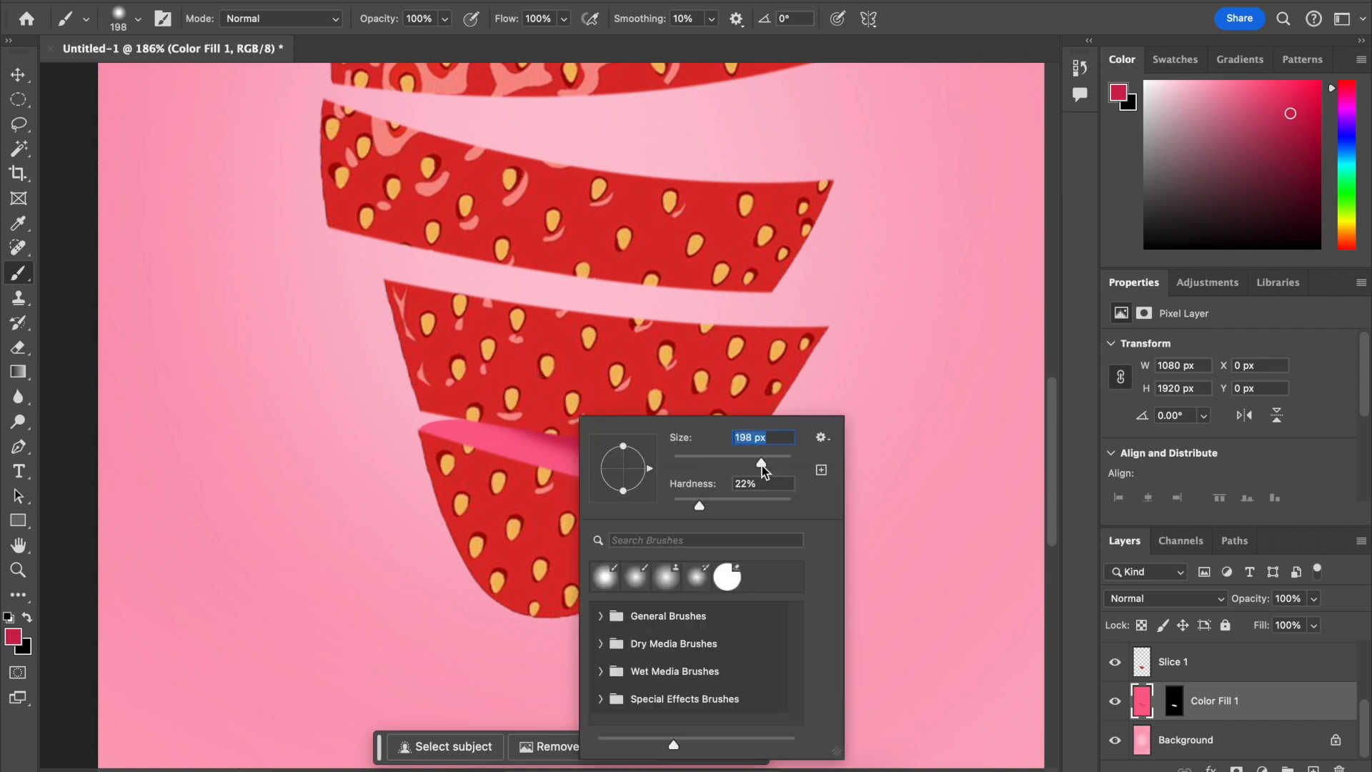
click(524, 372)
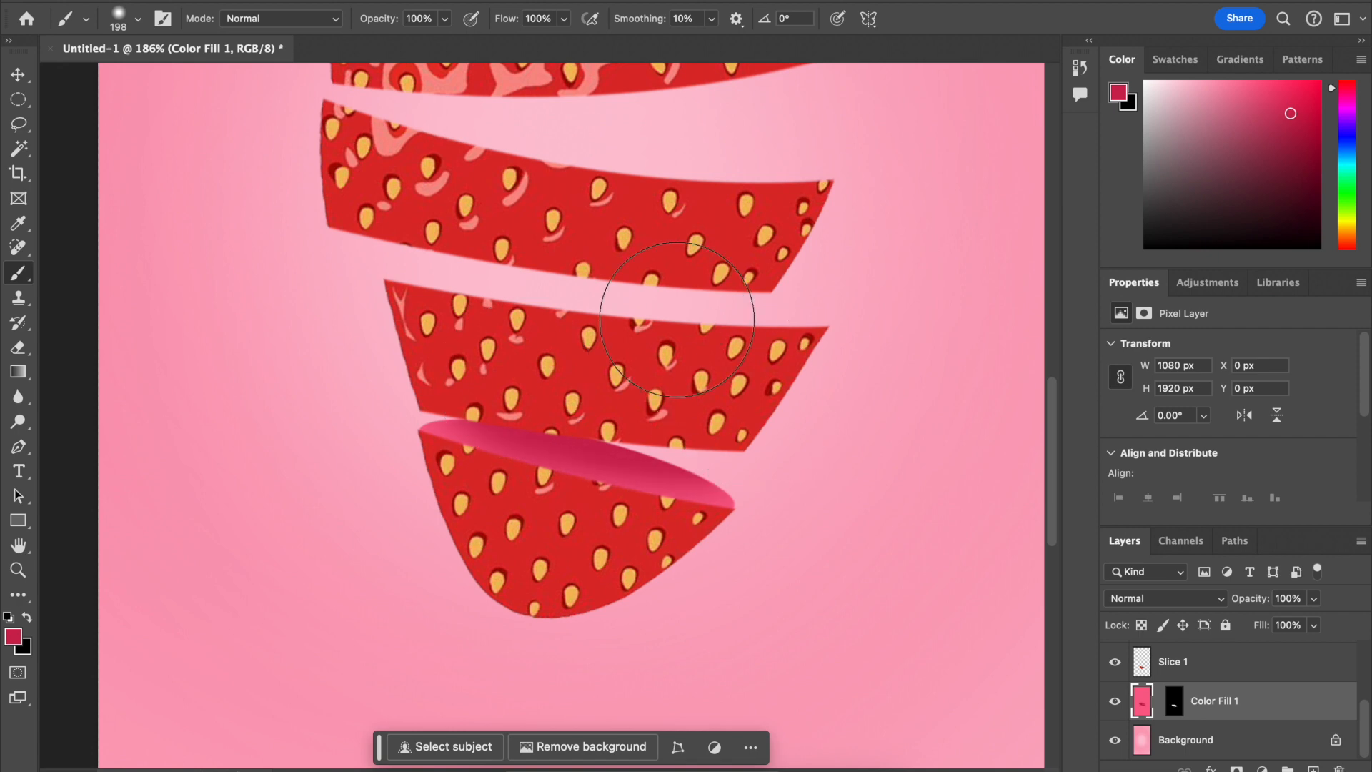
Step: Try to duplicate the Color Fill 1 layer and move the copy of the cut face
scroll(679, 315, down, 3)
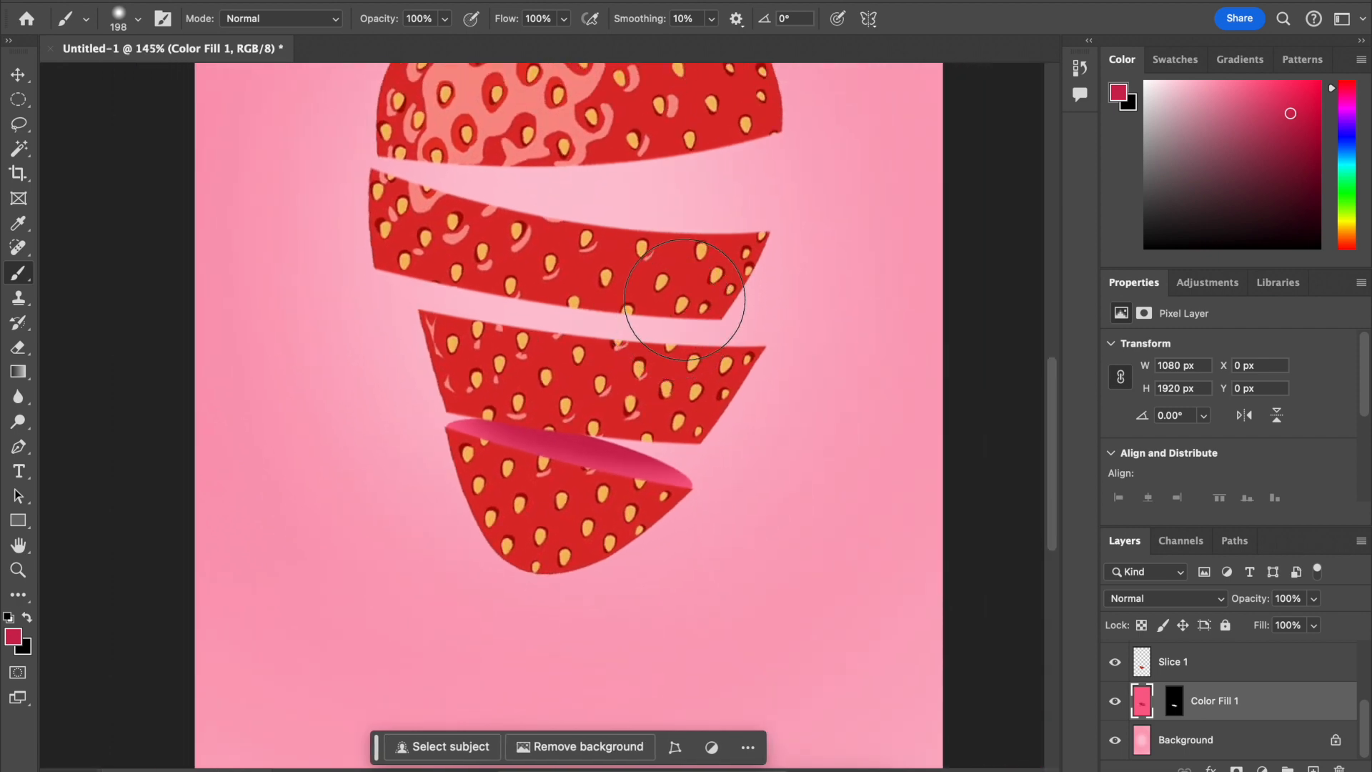
scroll(684, 300, up, 5)
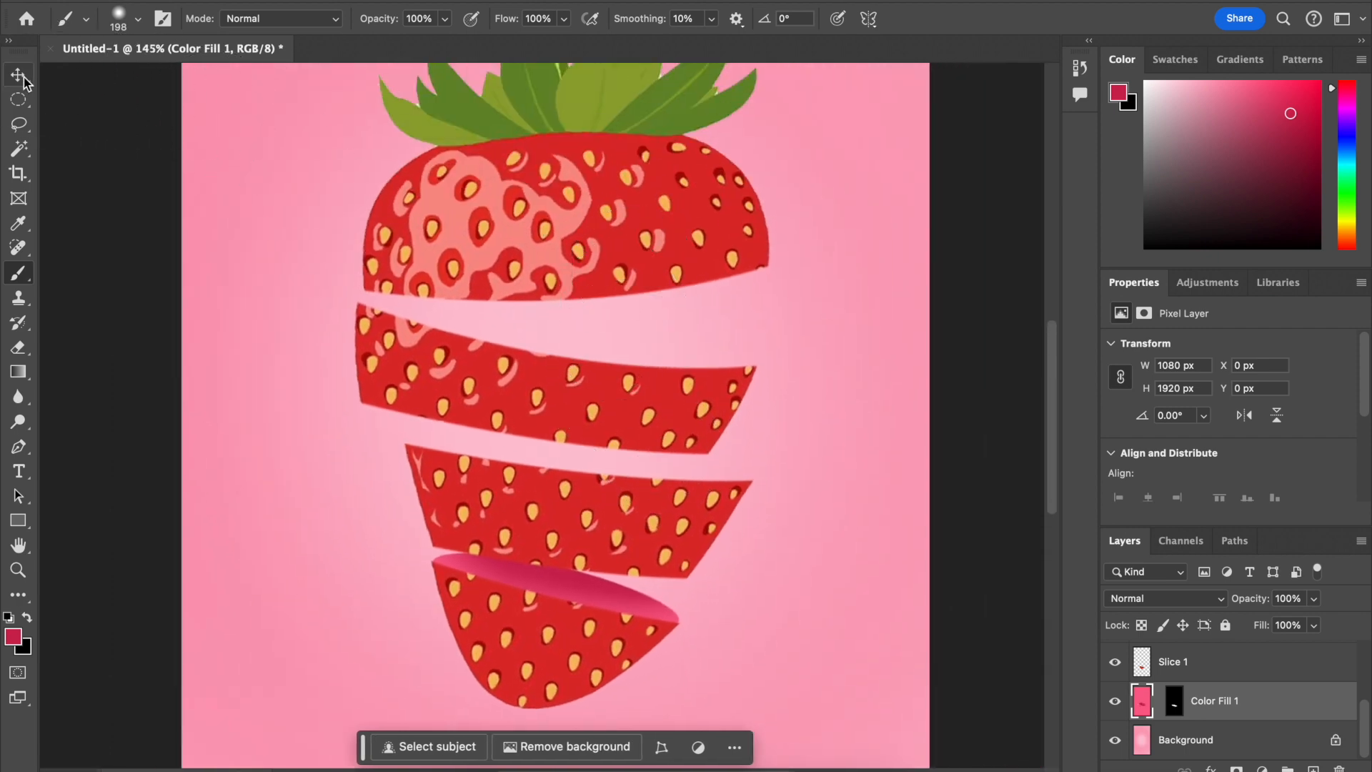
click(19, 75)
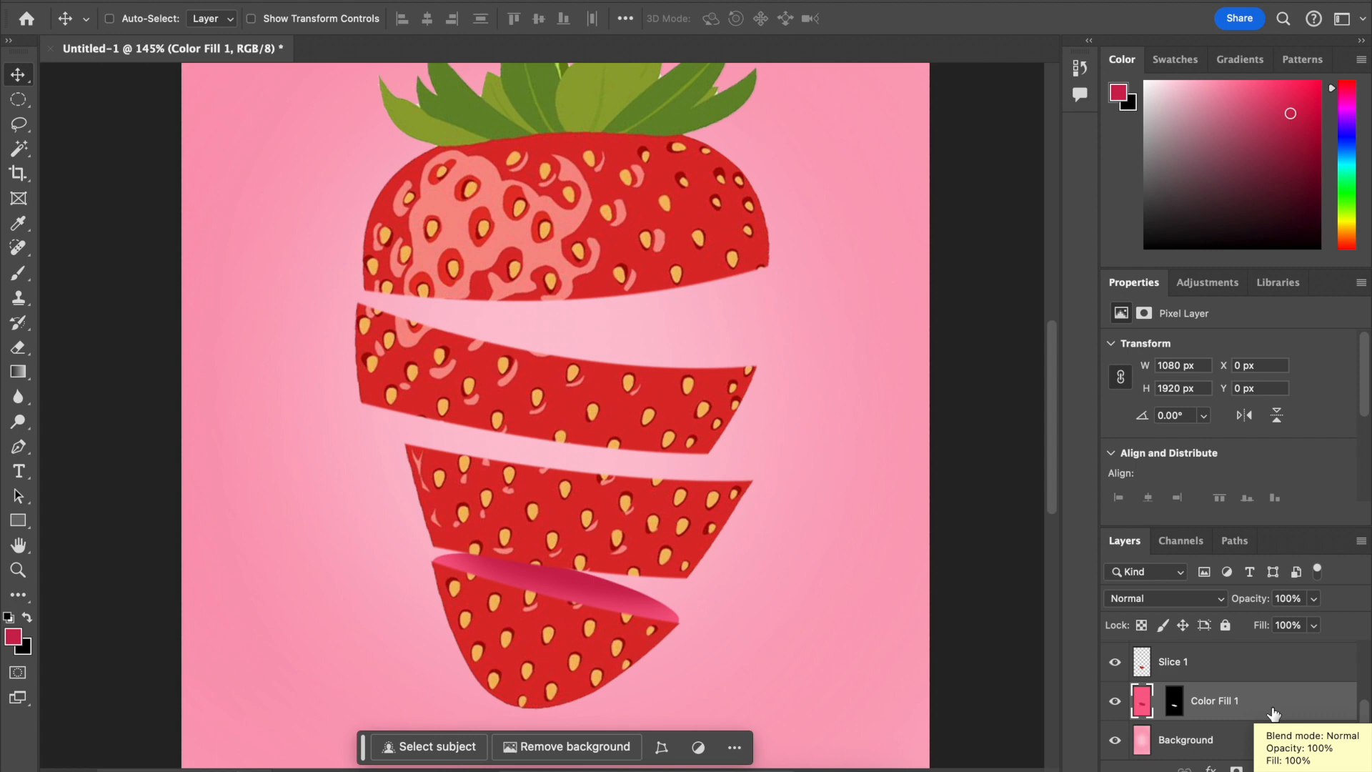
key(ctrl+j)
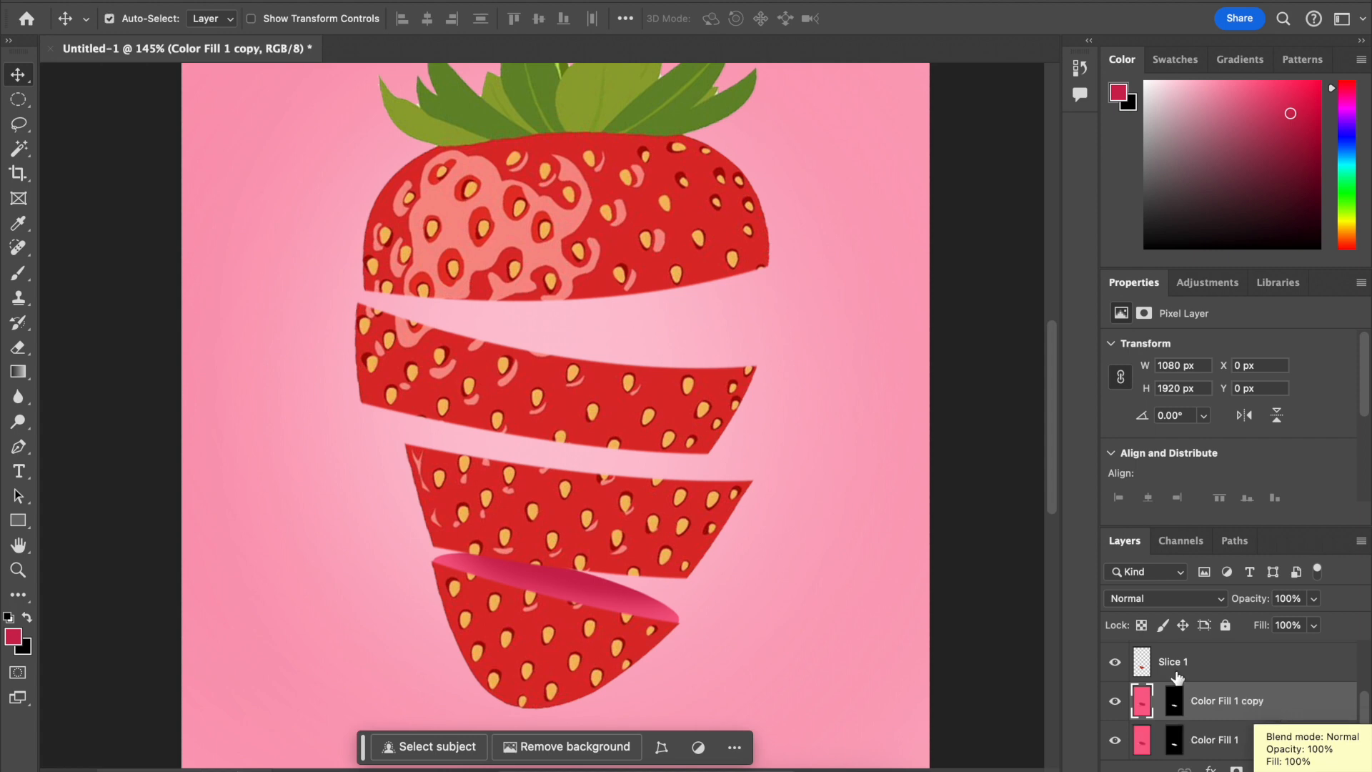
drag(636, 594, 788, 633)
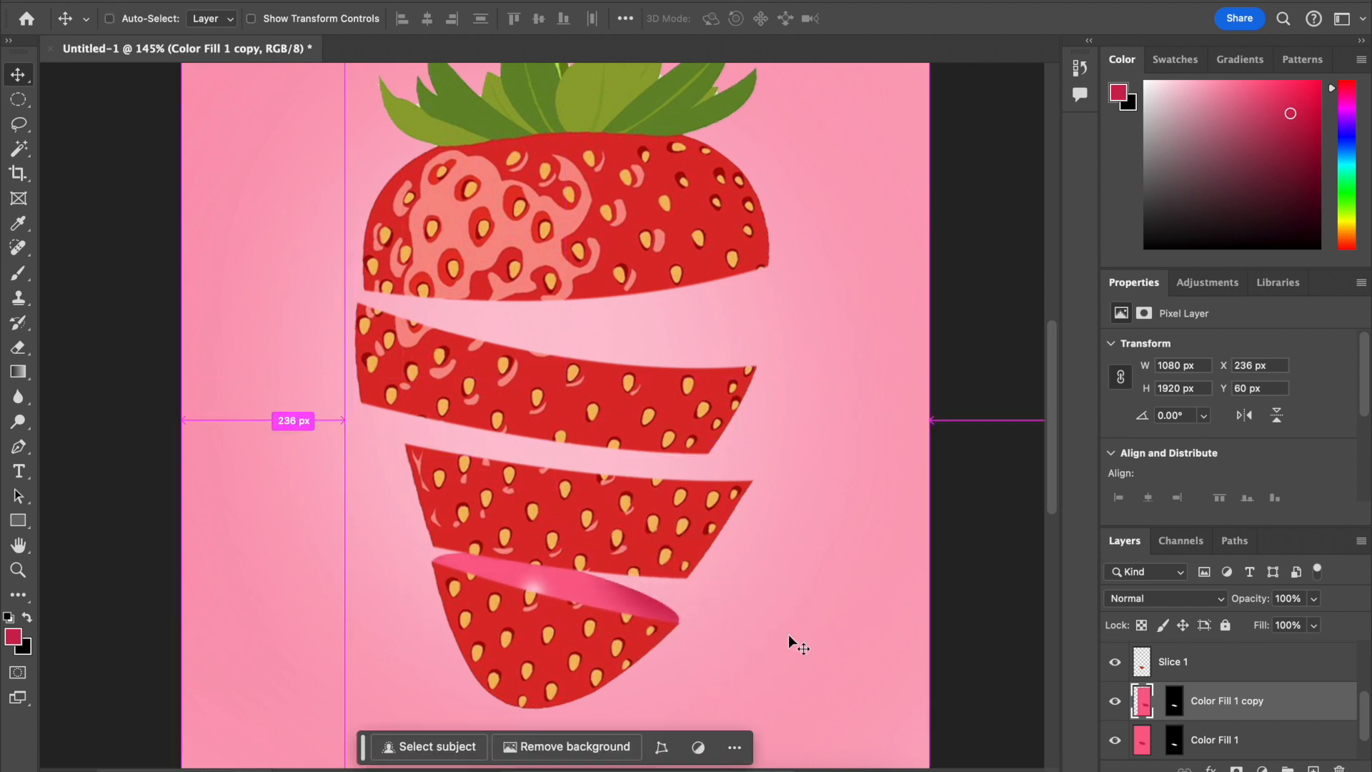
key(super+z)
key(super+z)
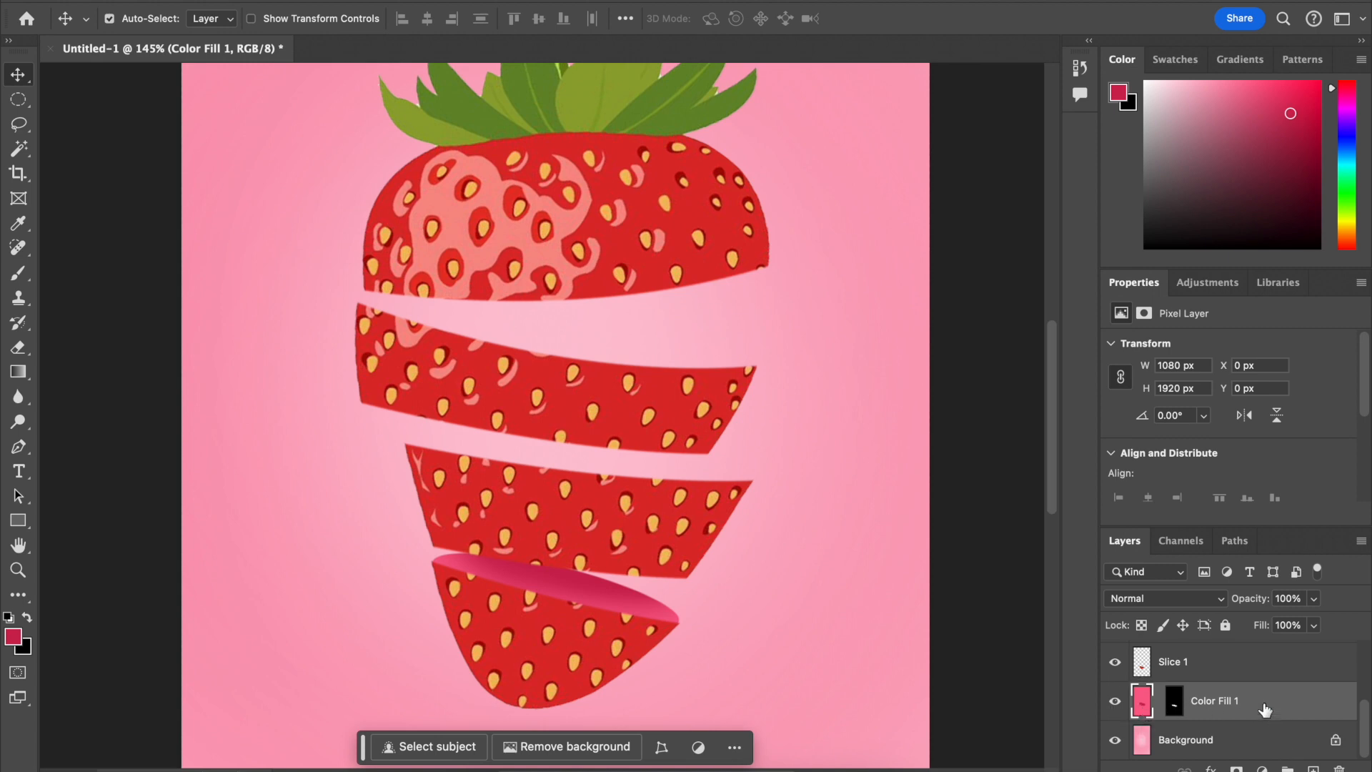
Step: Try to duplicate the Color Fill 1 layer again and place the copy above Slice 1 in the layer stack
scroll(1265, 709, up, 2)
scroll(1270, 715, down, 1)
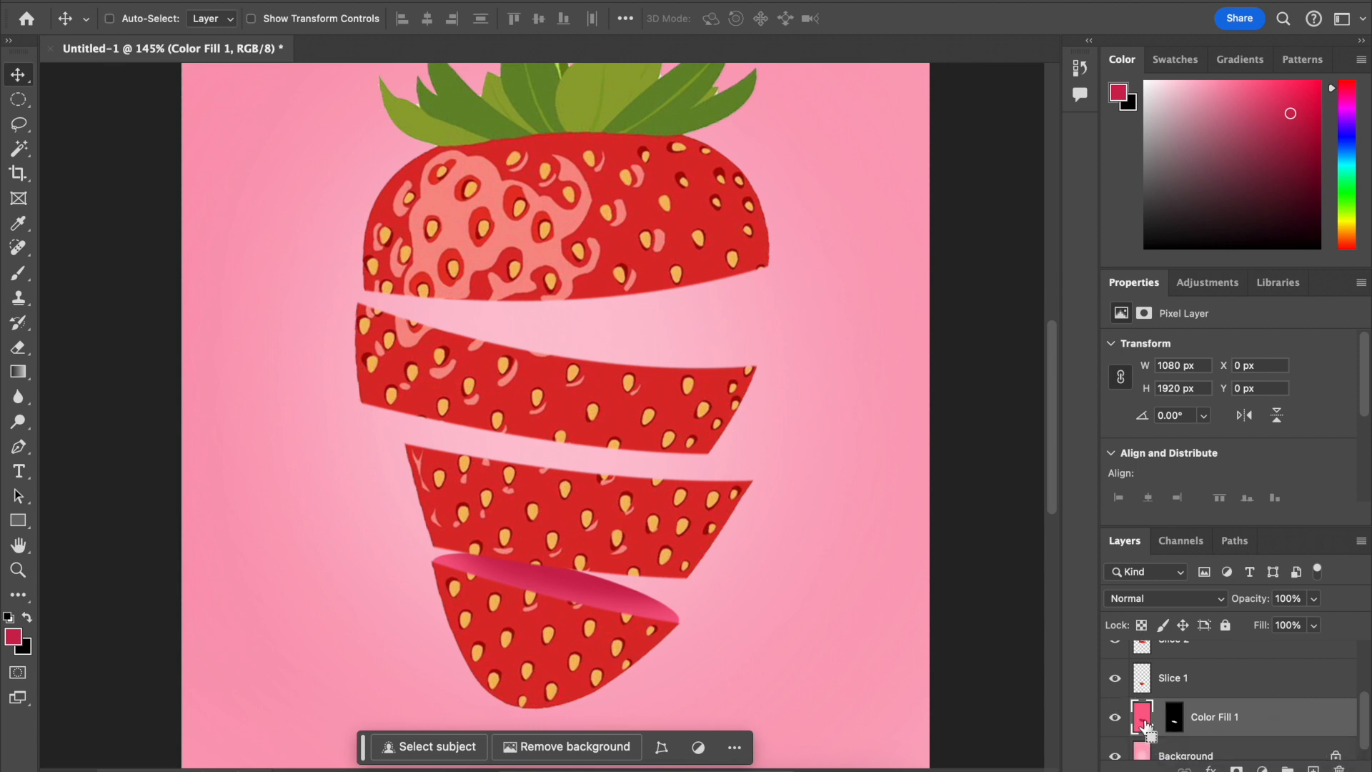
drag(1145, 728, 1143, 729)
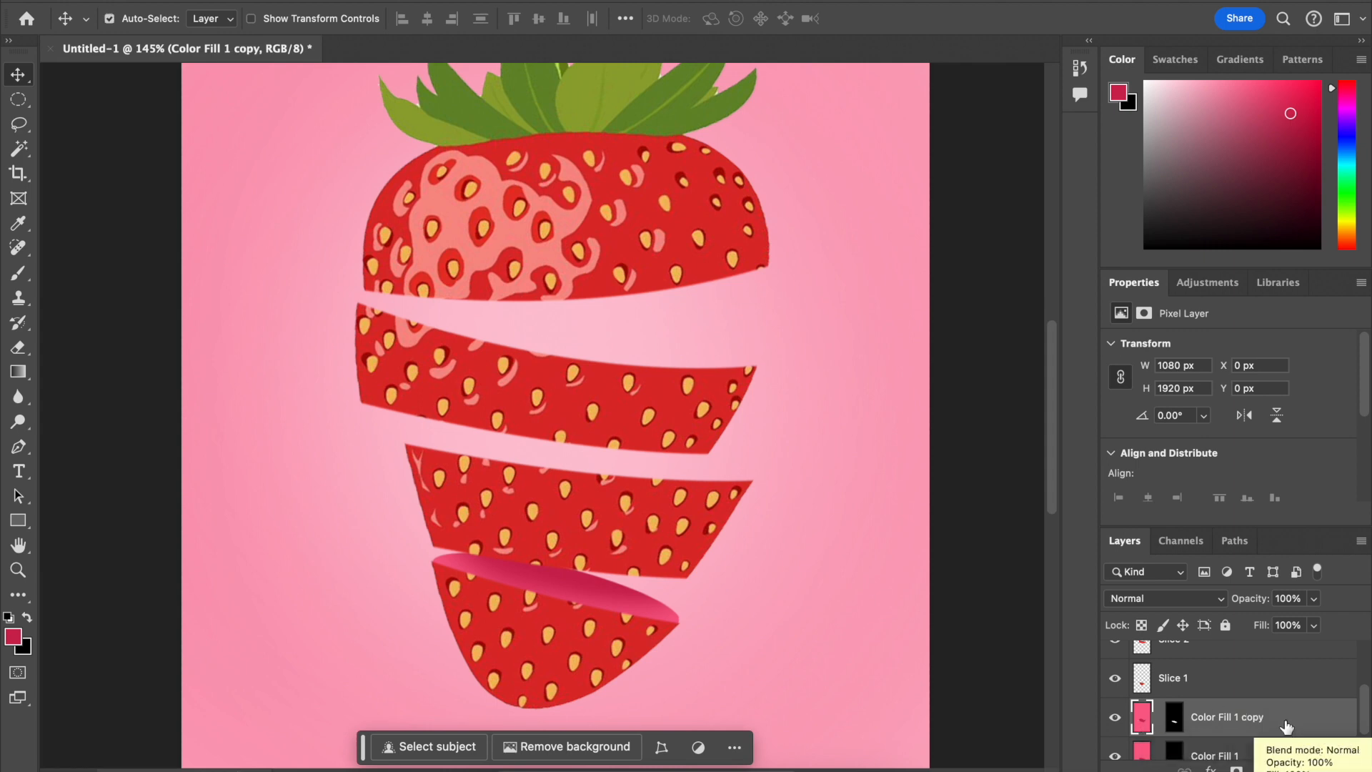
drag(1282, 723, 1279, 676)
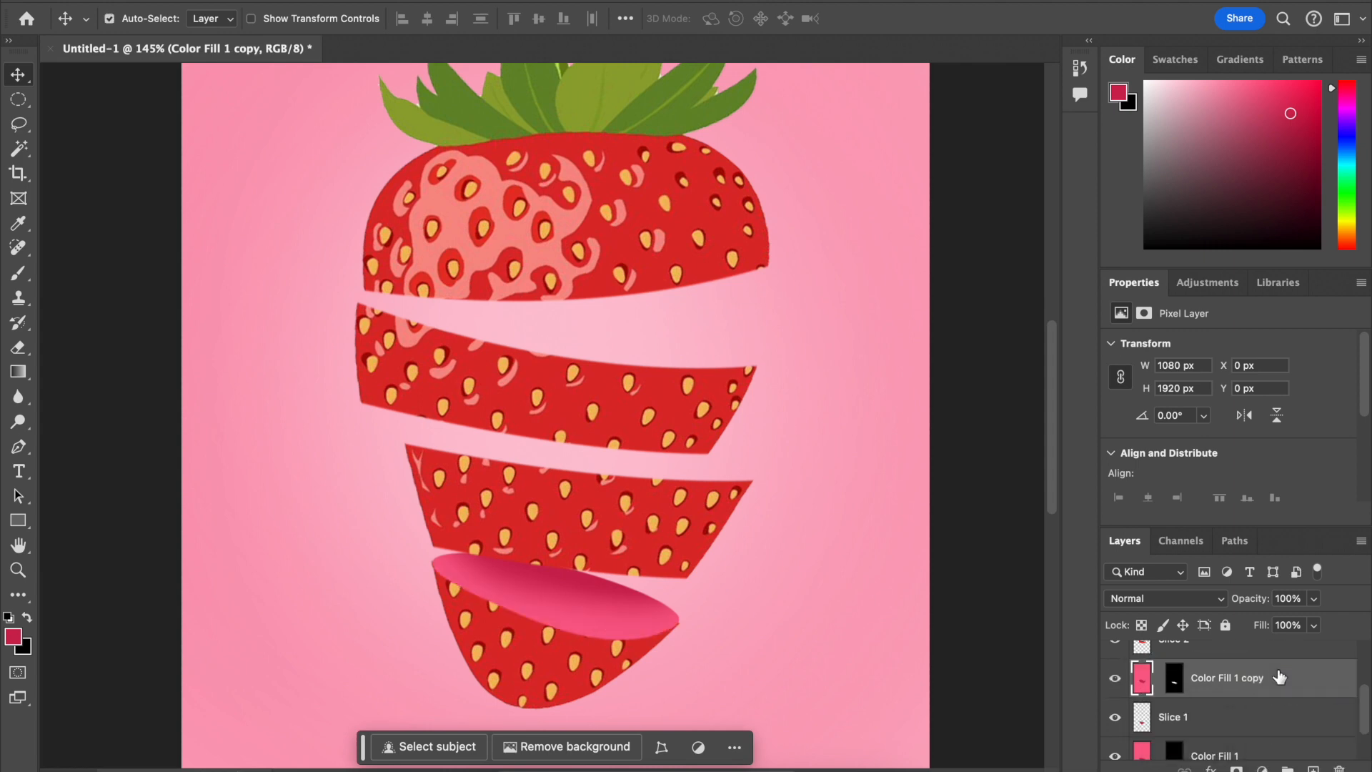
drag(585, 580, 630, 536)
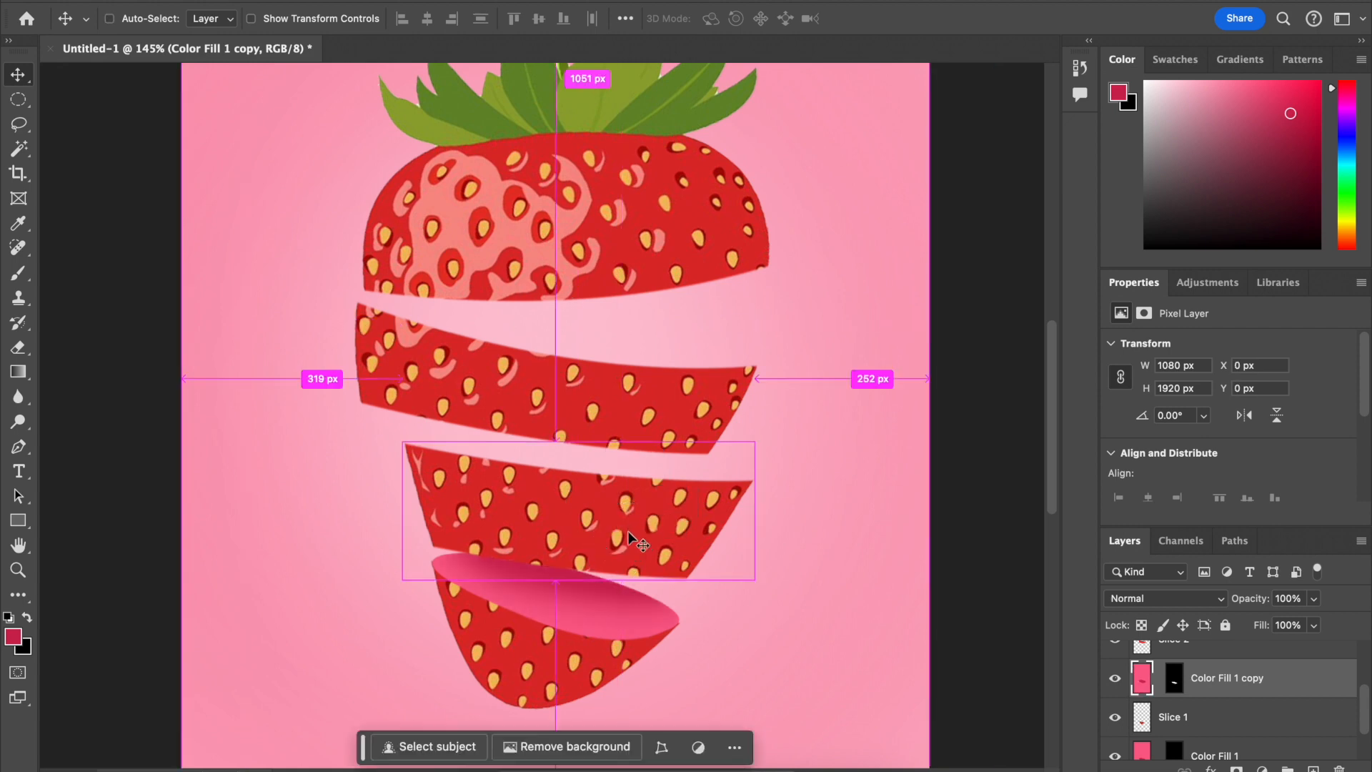
key(super+bracketleft)
key(super)
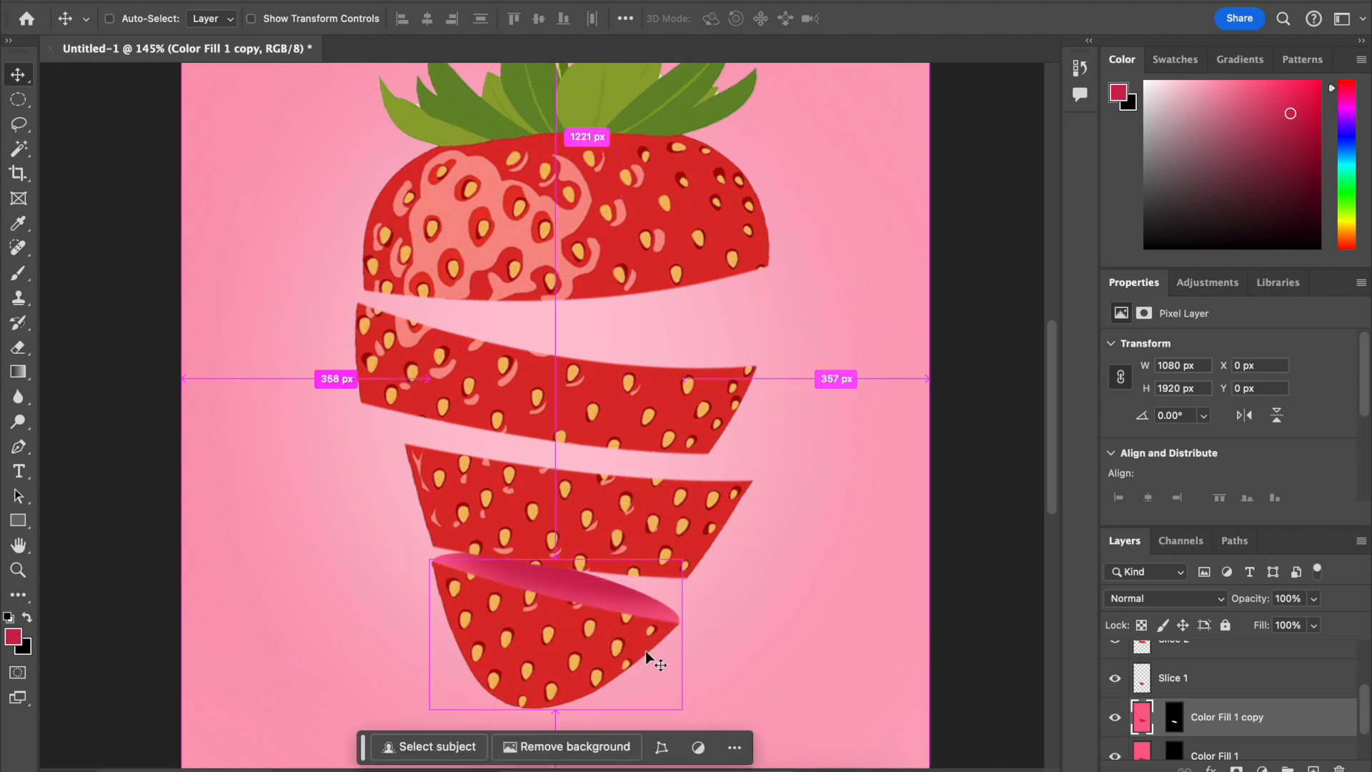
key(super+z)
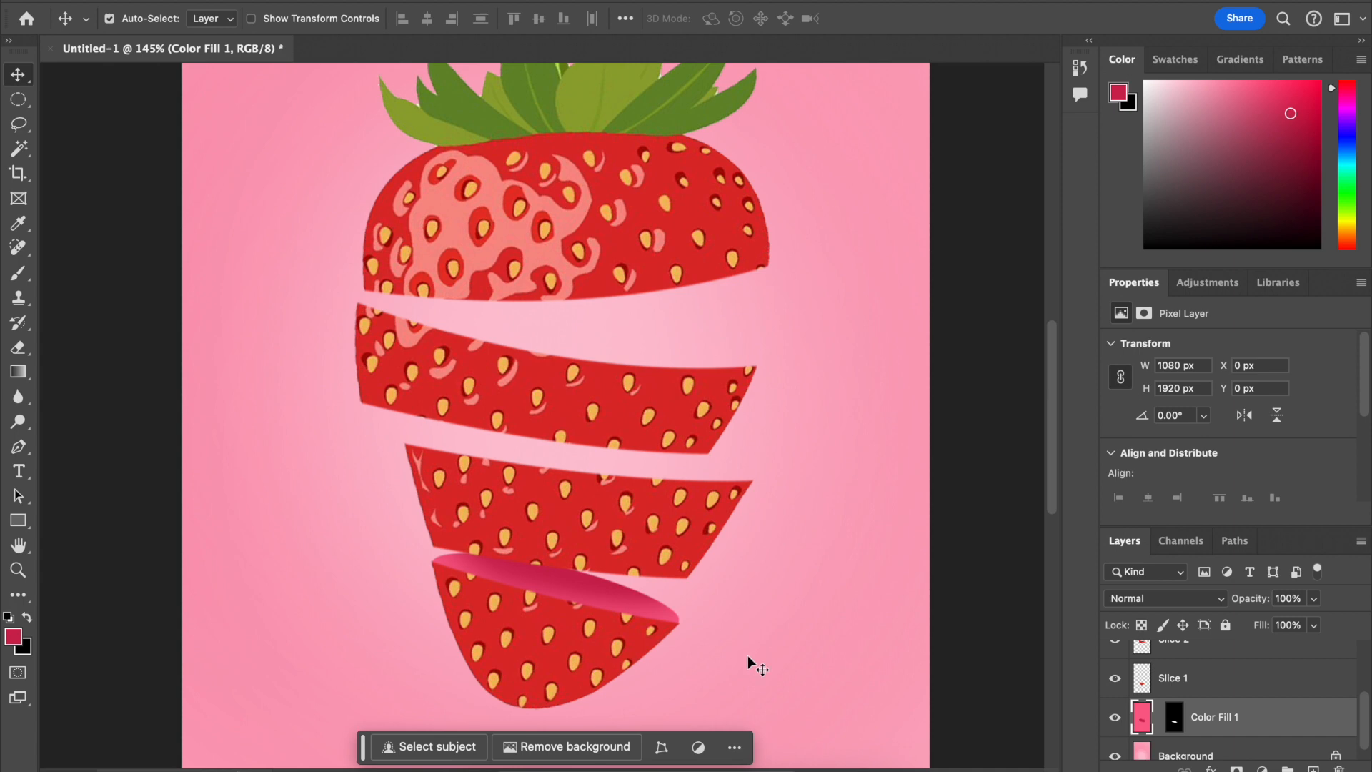
Step: Select the Slice 1 layer and draw an elliptical selection about 479 × 84 px over the upper edge of Slice 2
scroll(787, 669, down, 3)
scroll(787, 650, up, 4)
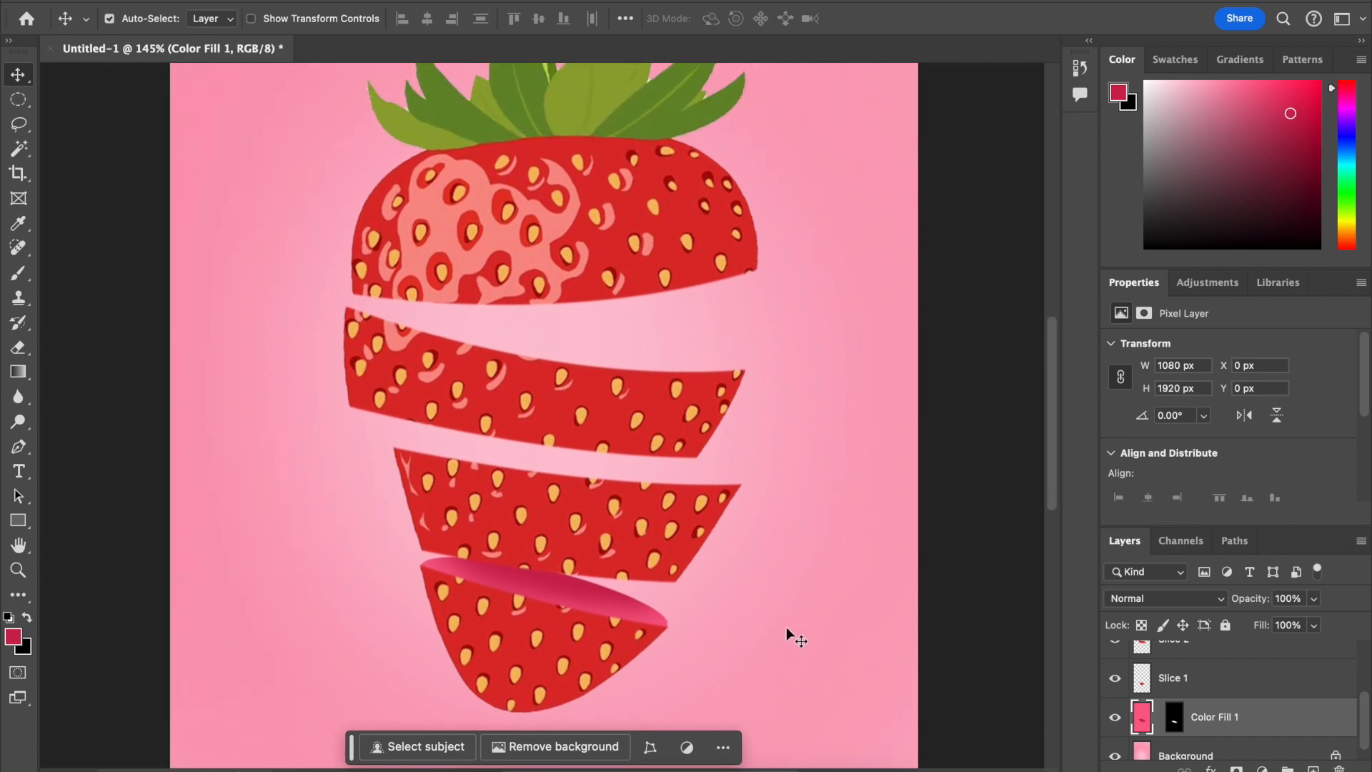
click(1215, 685)
scroll(1215, 684, up, 2)
click(1215, 687)
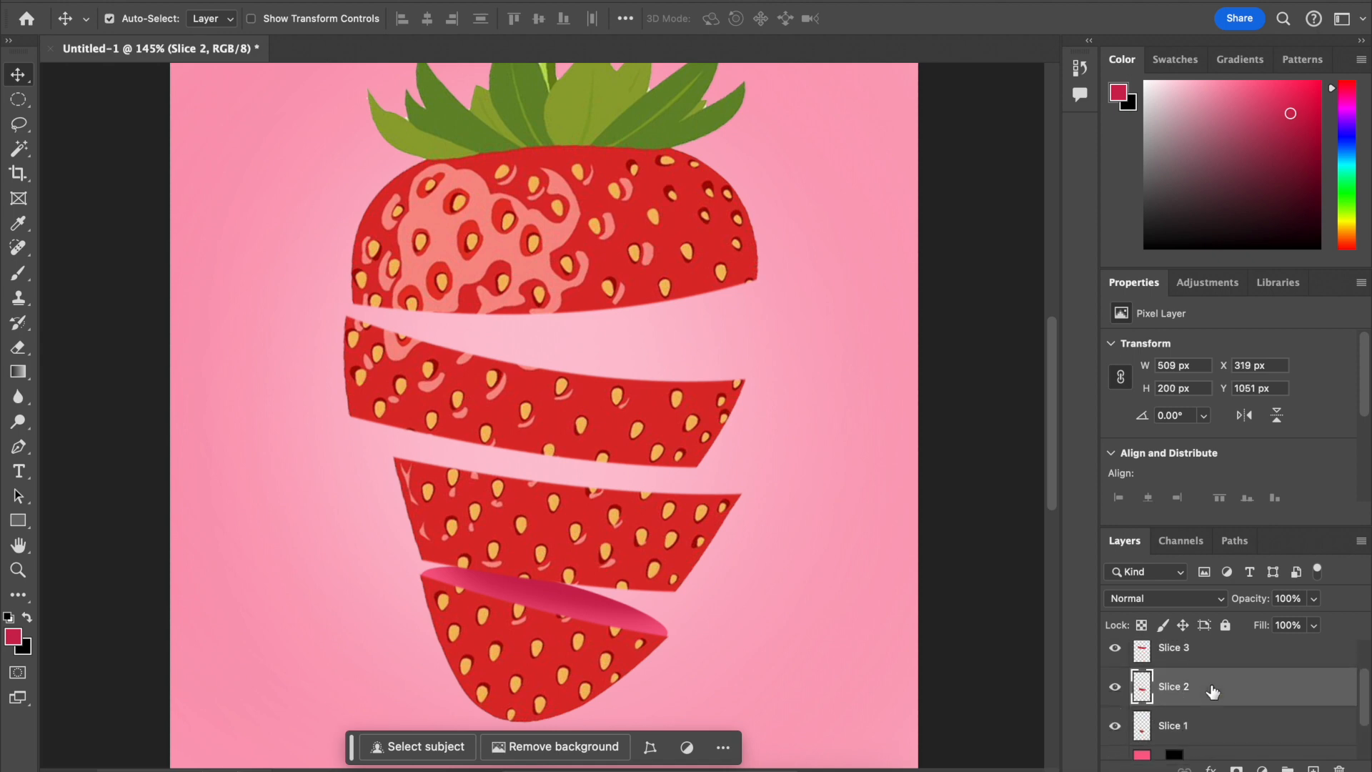
click(1208, 731)
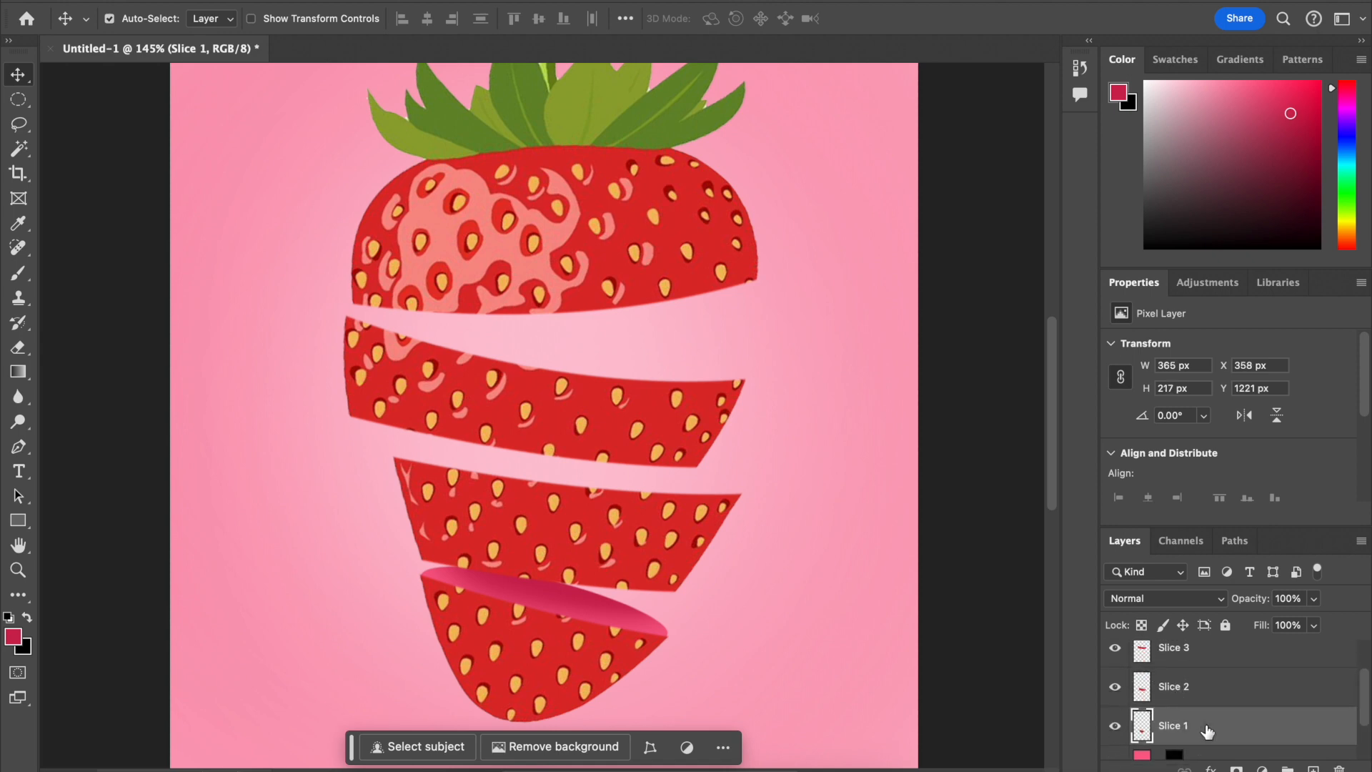
click(18, 373)
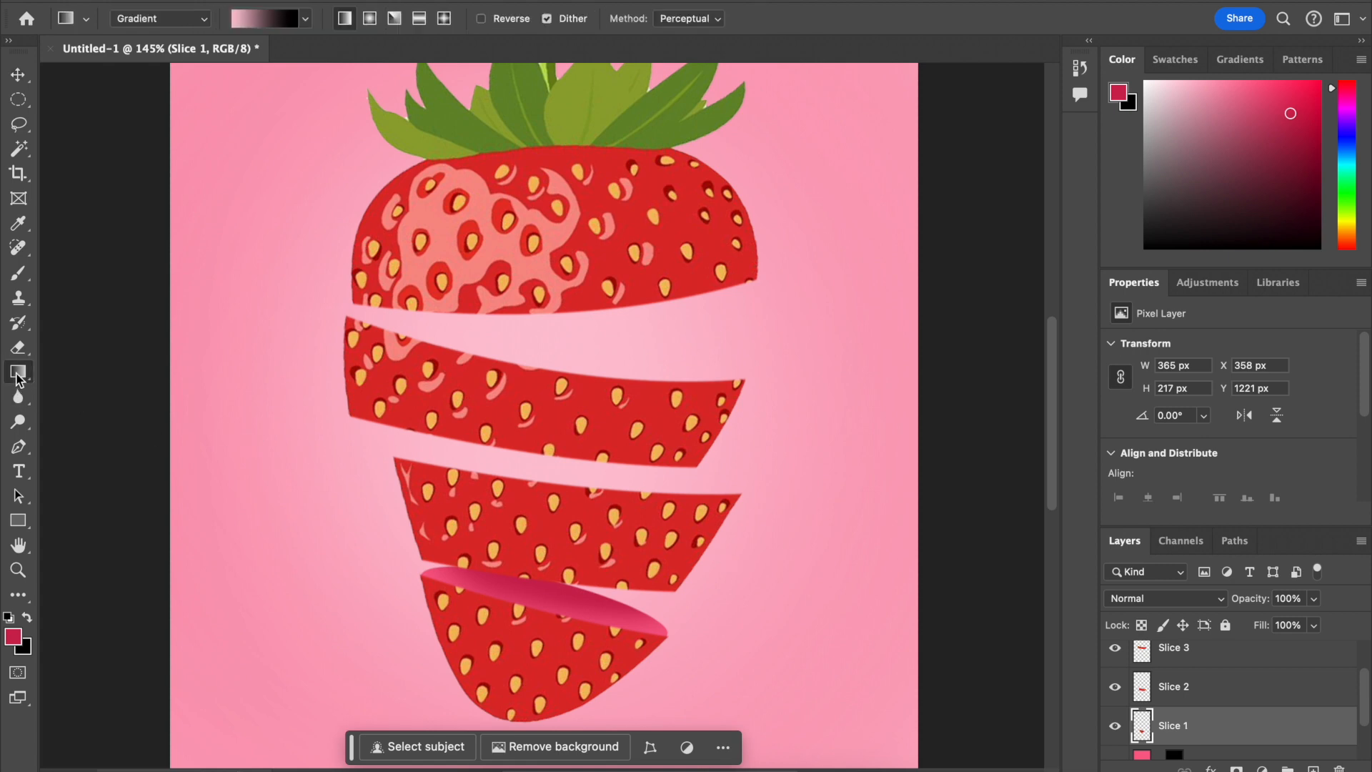
drag(20, 104, 79, 115)
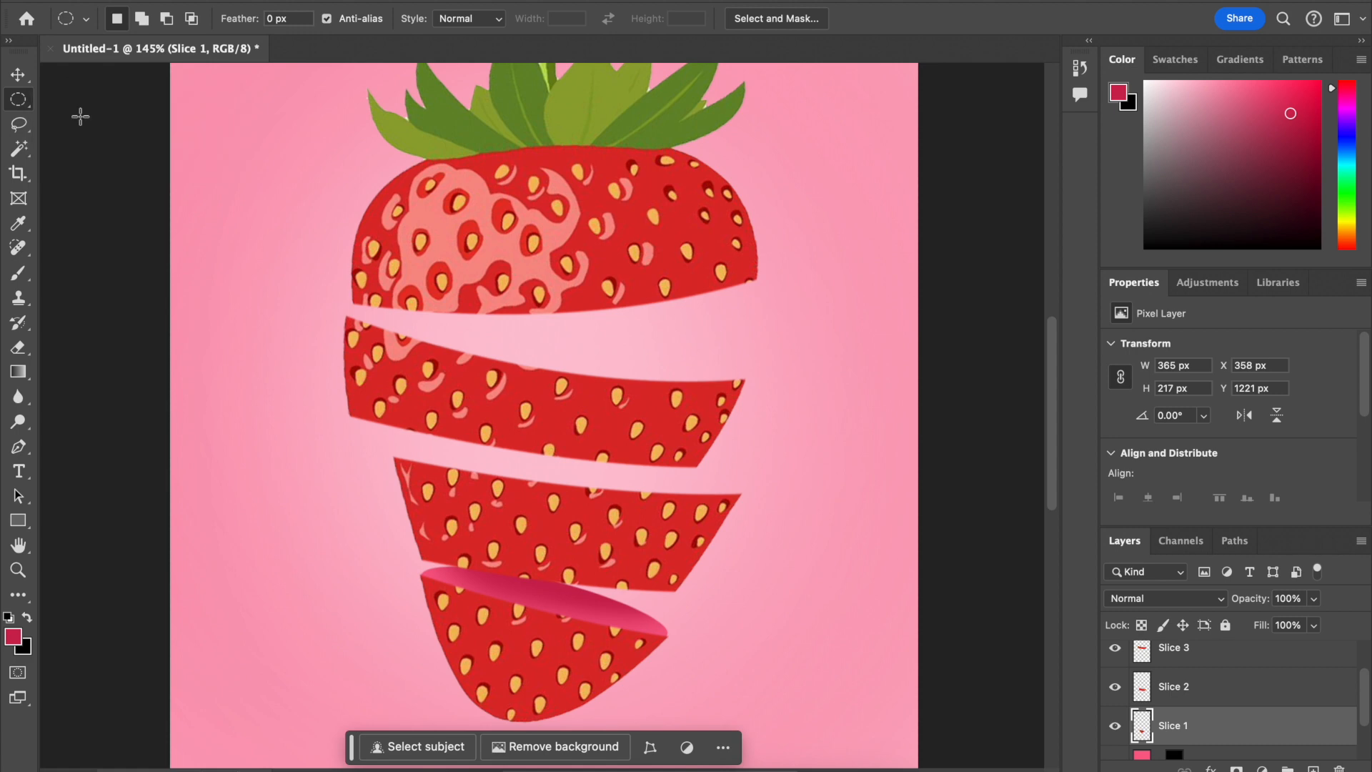
scroll(346, 408, up, 2)
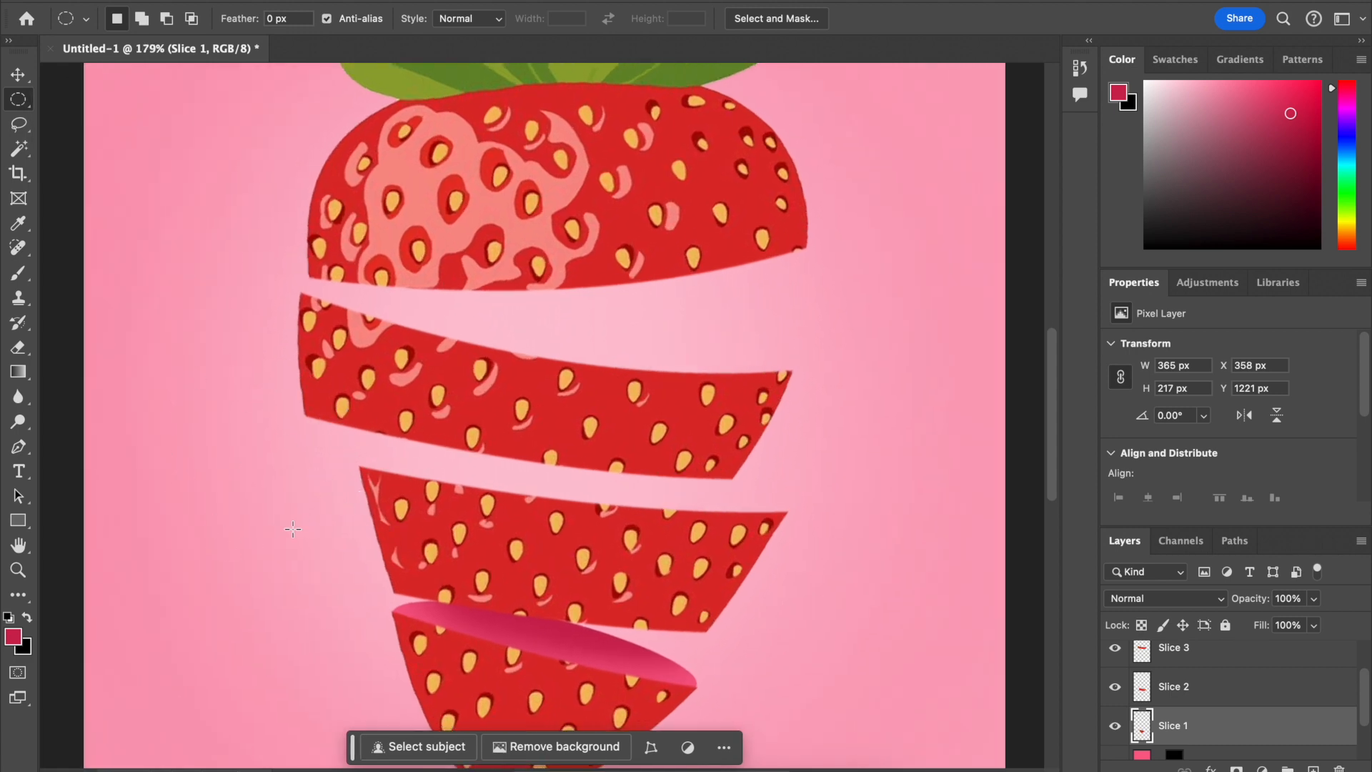
drag(255, 397, 466, 441)
key(super+d)
drag(367, 470, 772, 540)
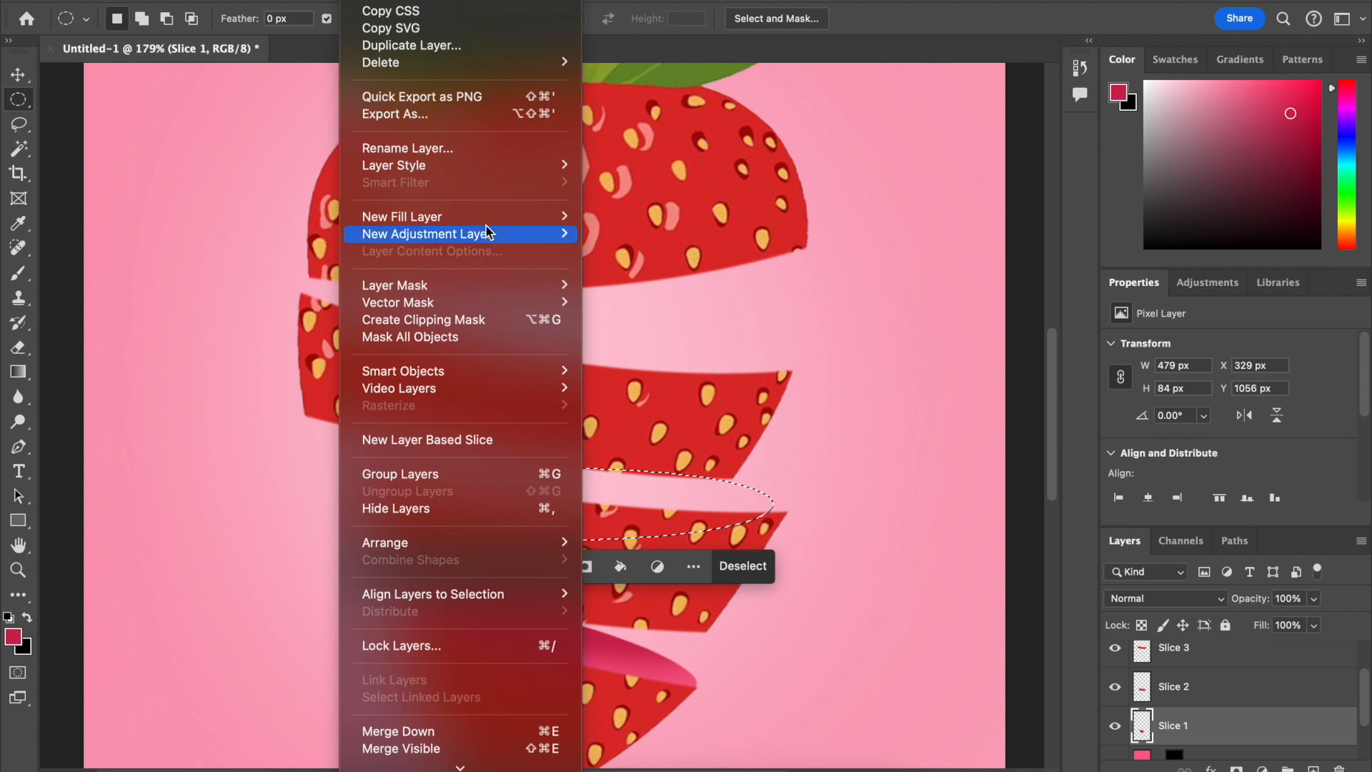
Step: Fill the elliptical selection with a new solid color fill layer in pink f67196
mouse_move(486, 216)
click(675, 216)
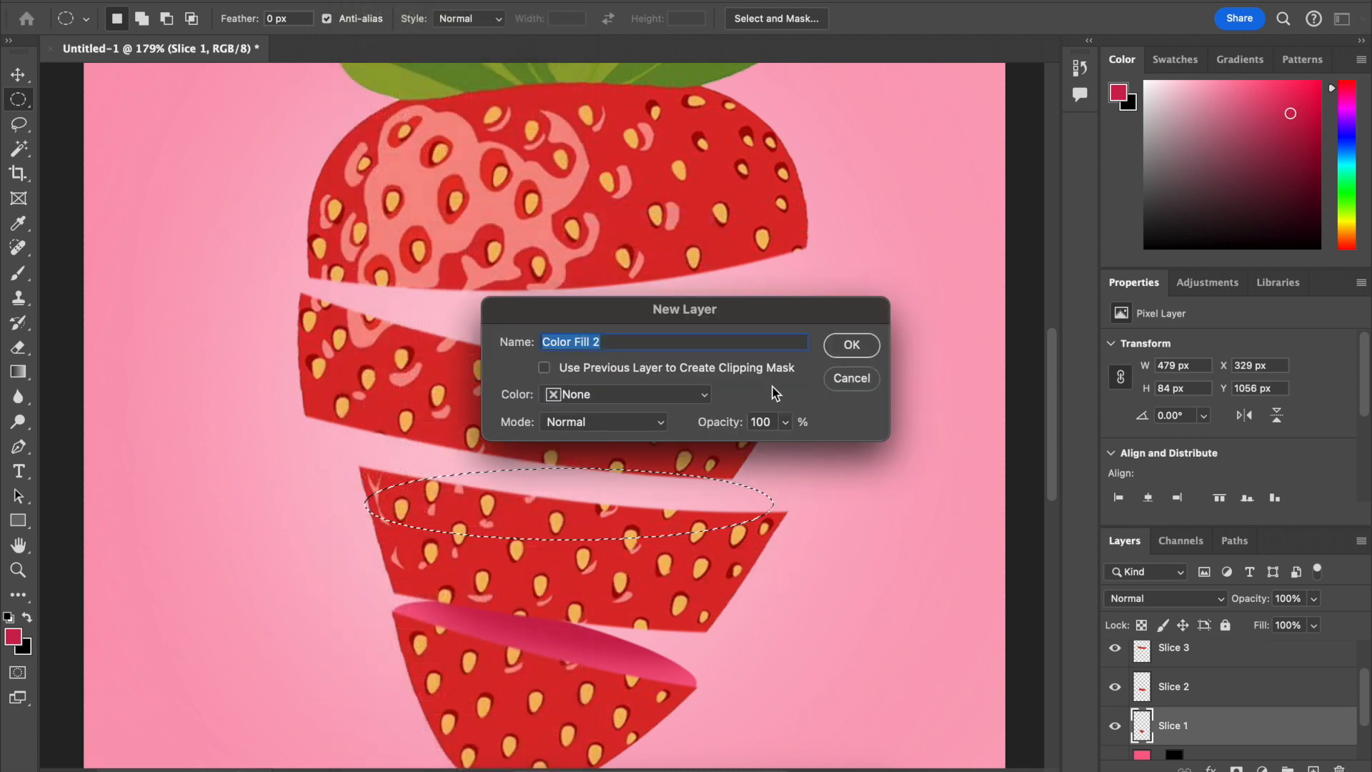
click(851, 345)
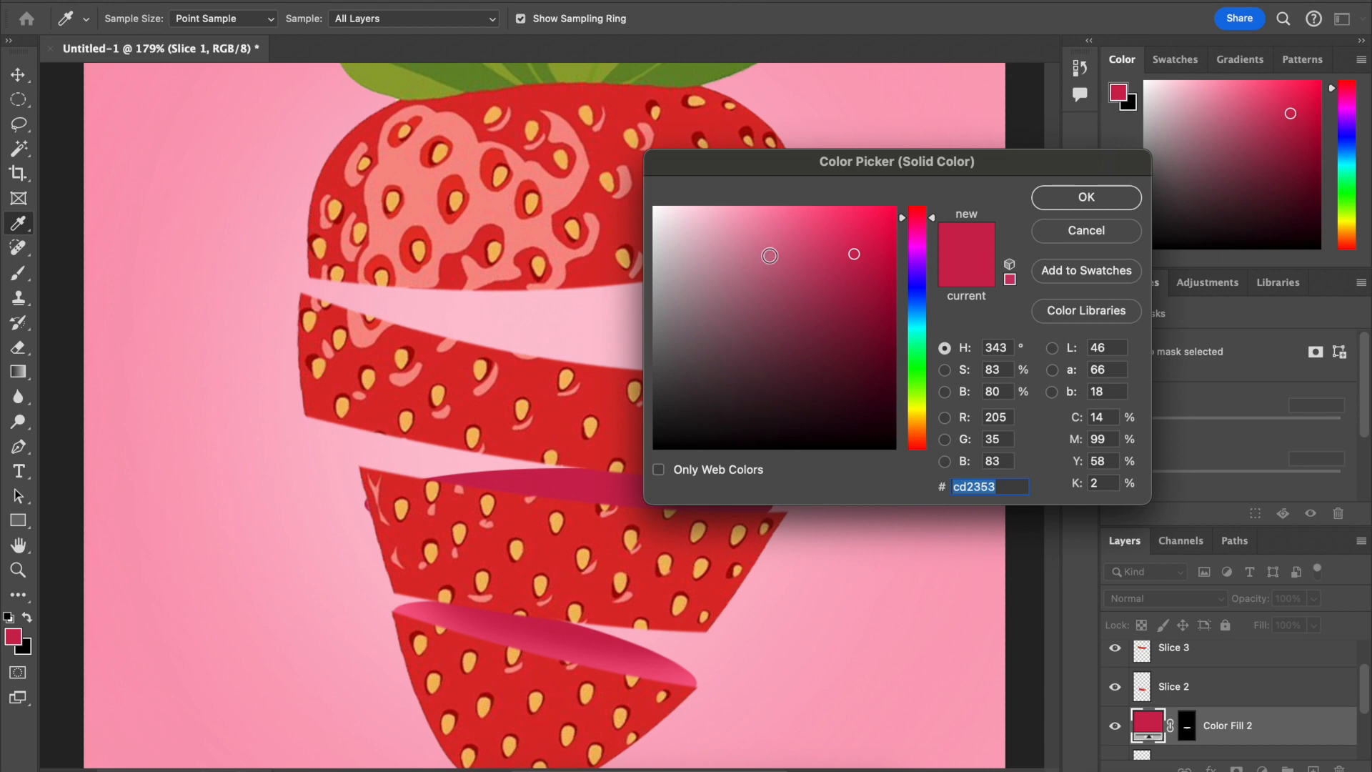
mouse_move(786, 209)
mouse_down()
mouse_move(809, 215)
mouse_move(784, 214)
mouse_up()
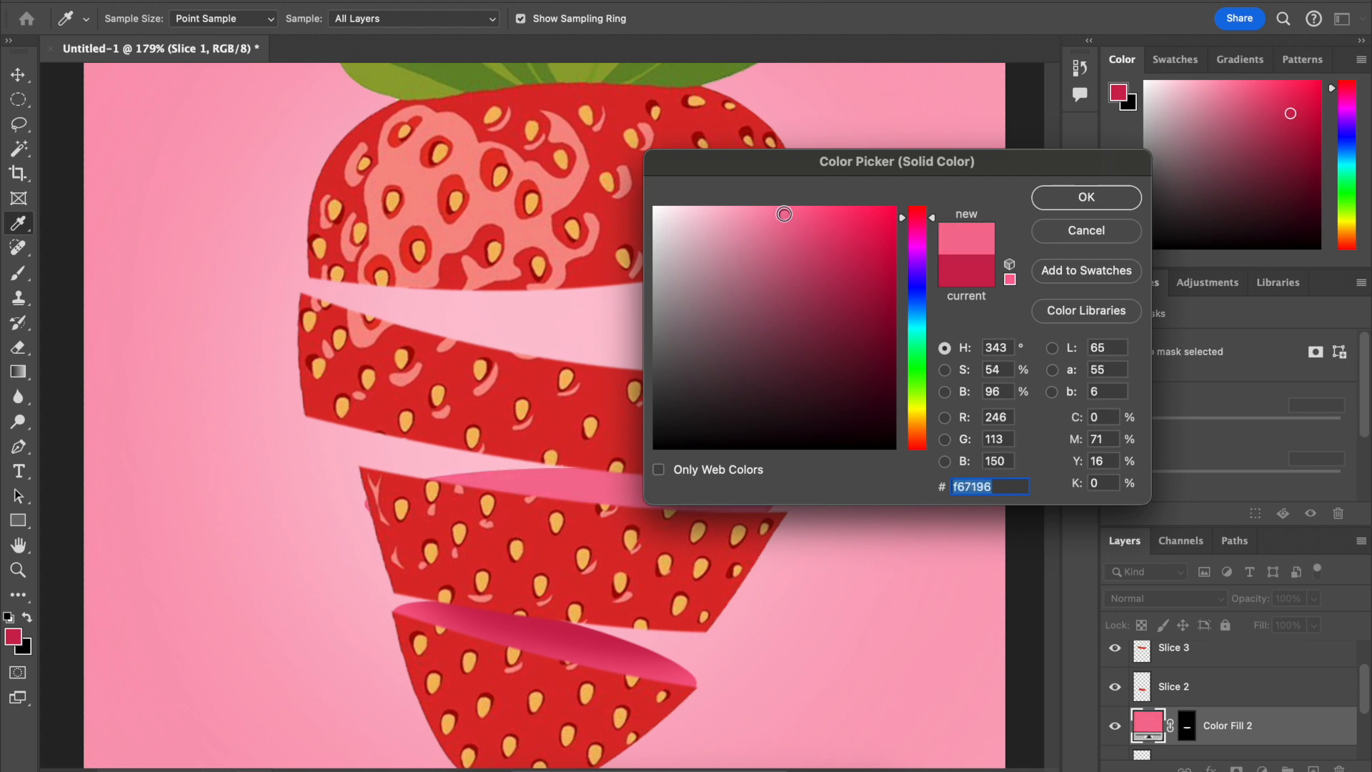
click(1087, 198)
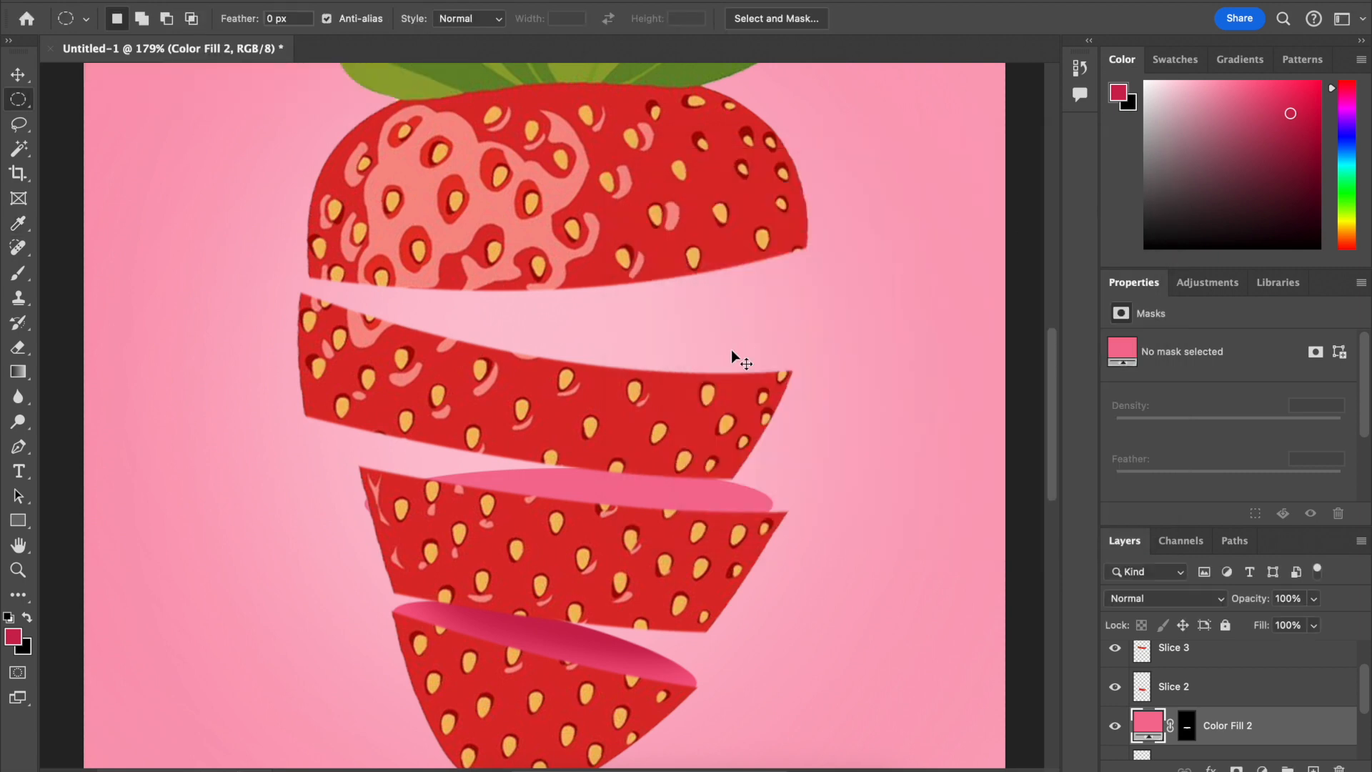
Step: Scale the new pink ellipse to 101.57%, rotate it 9.23° and position it along the upper edge of Slice 2
key(super+t)
drag(572, 498, 568, 460)
drag(778, 411, 793, 449)
drag(663, 500, 667, 529)
drag(778, 493, 704, 482)
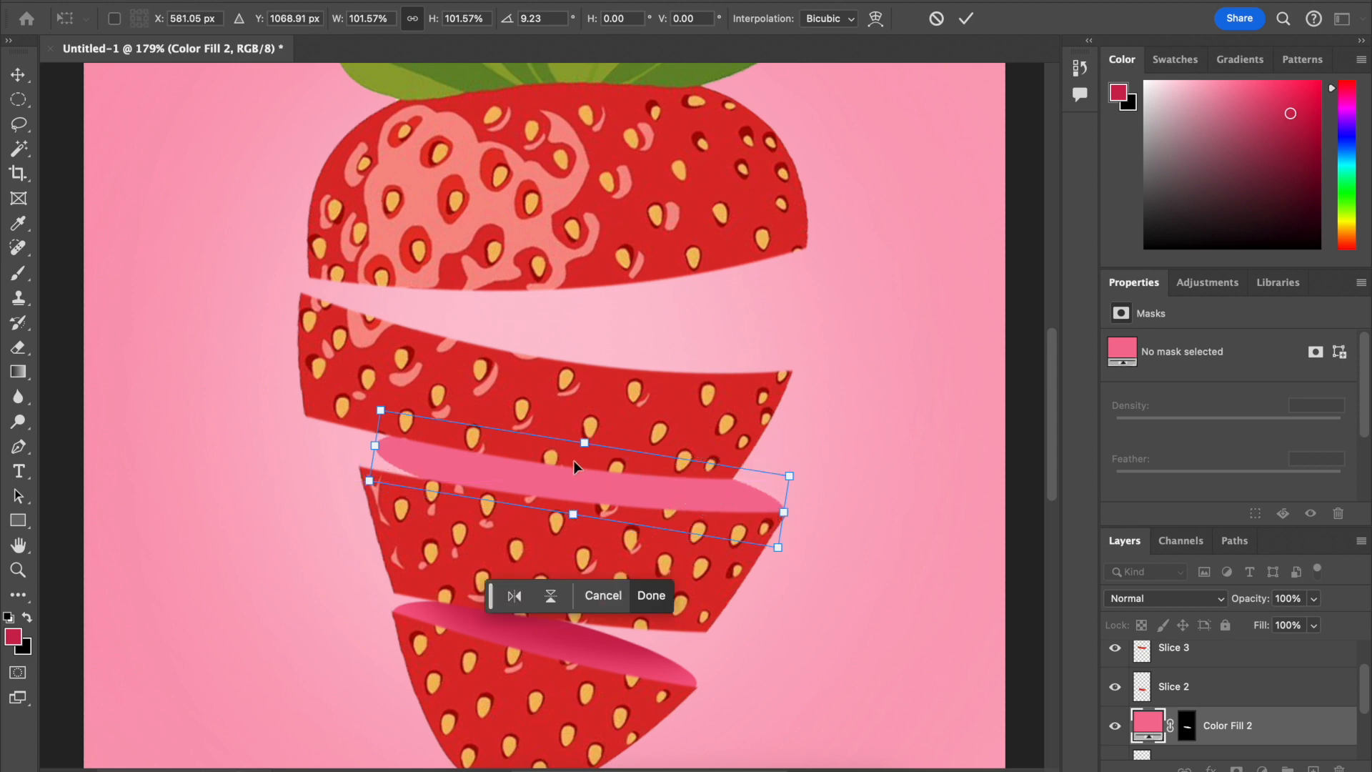
Step: Warp the narrow left end of the pink ellipse to meet the corner of Slice 2 and apply the transform
right_click(533, 470)
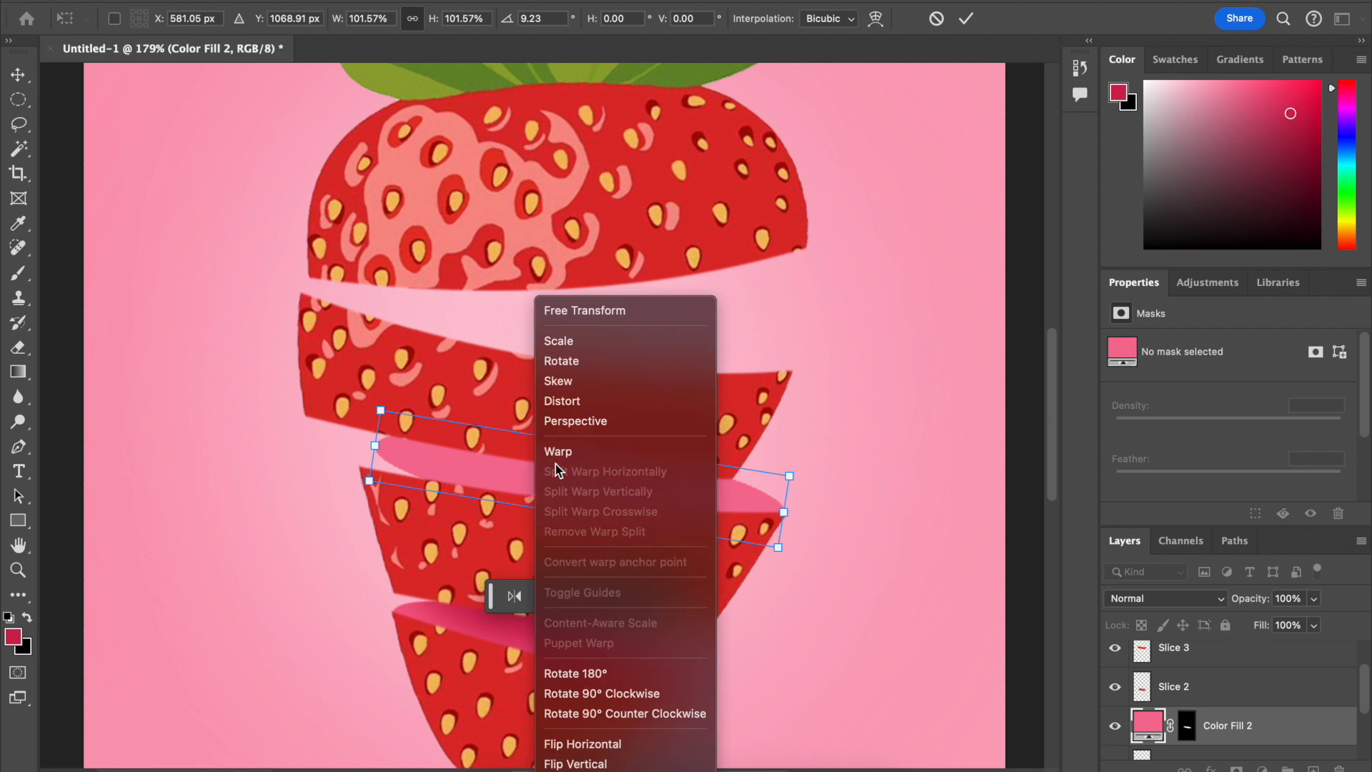
click(560, 453)
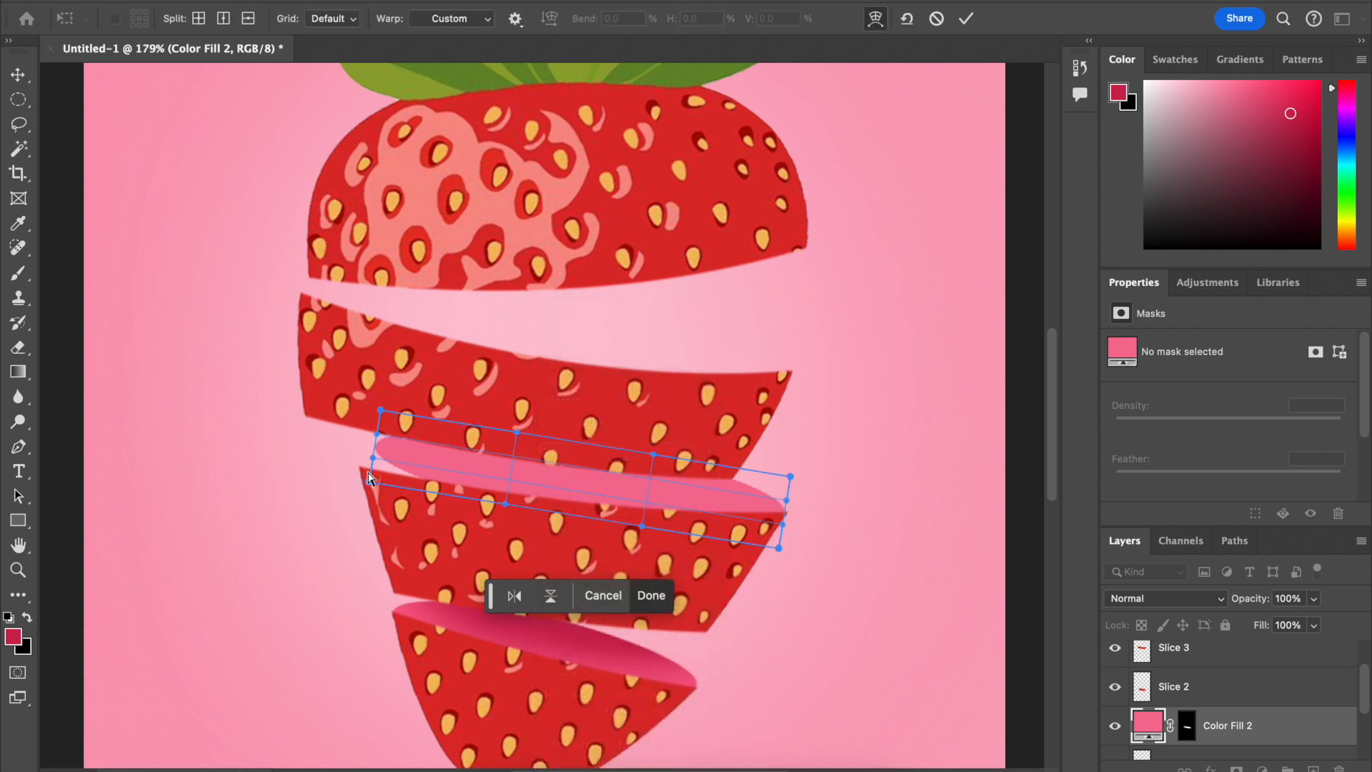
drag(366, 486, 342, 526)
scroll(380, 499, up, 5)
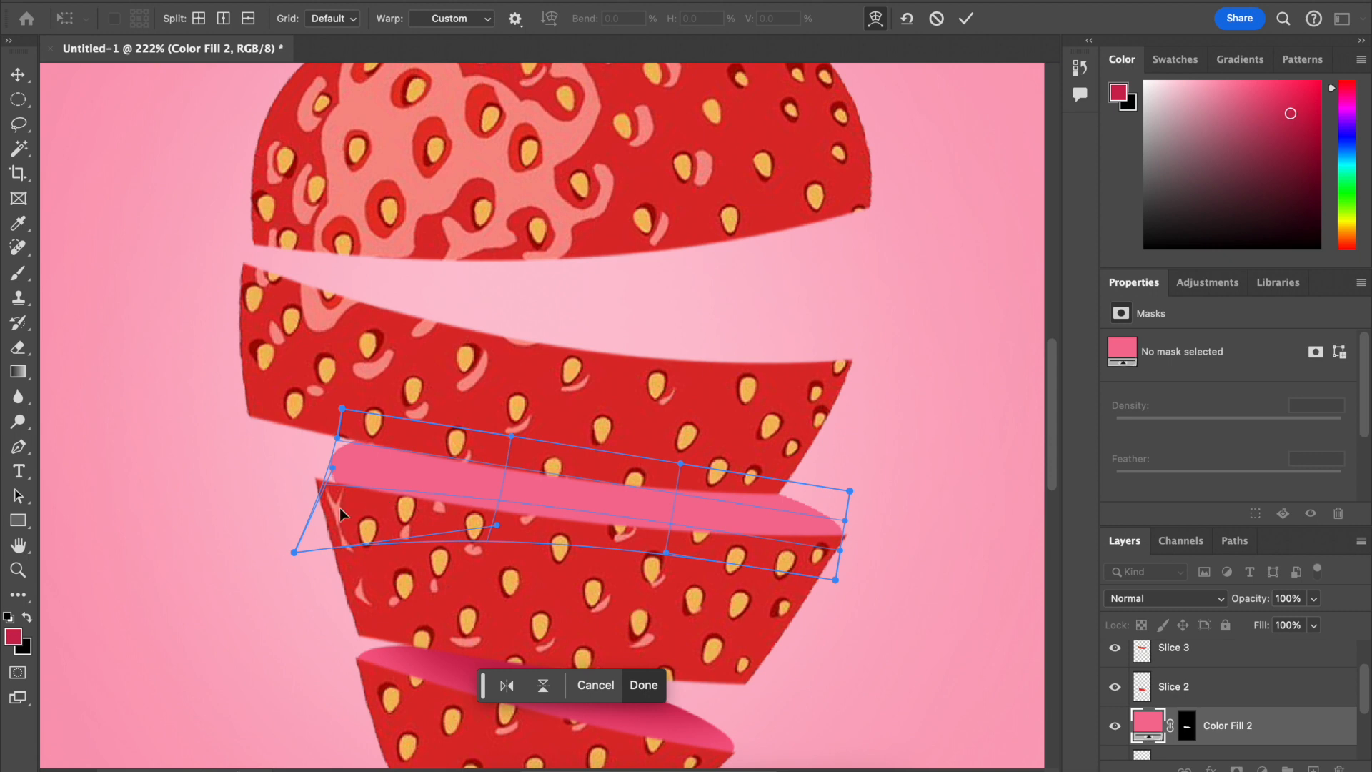
scroll(341, 511, up, 1)
drag(299, 478, 254, 510)
drag(311, 412, 320, 446)
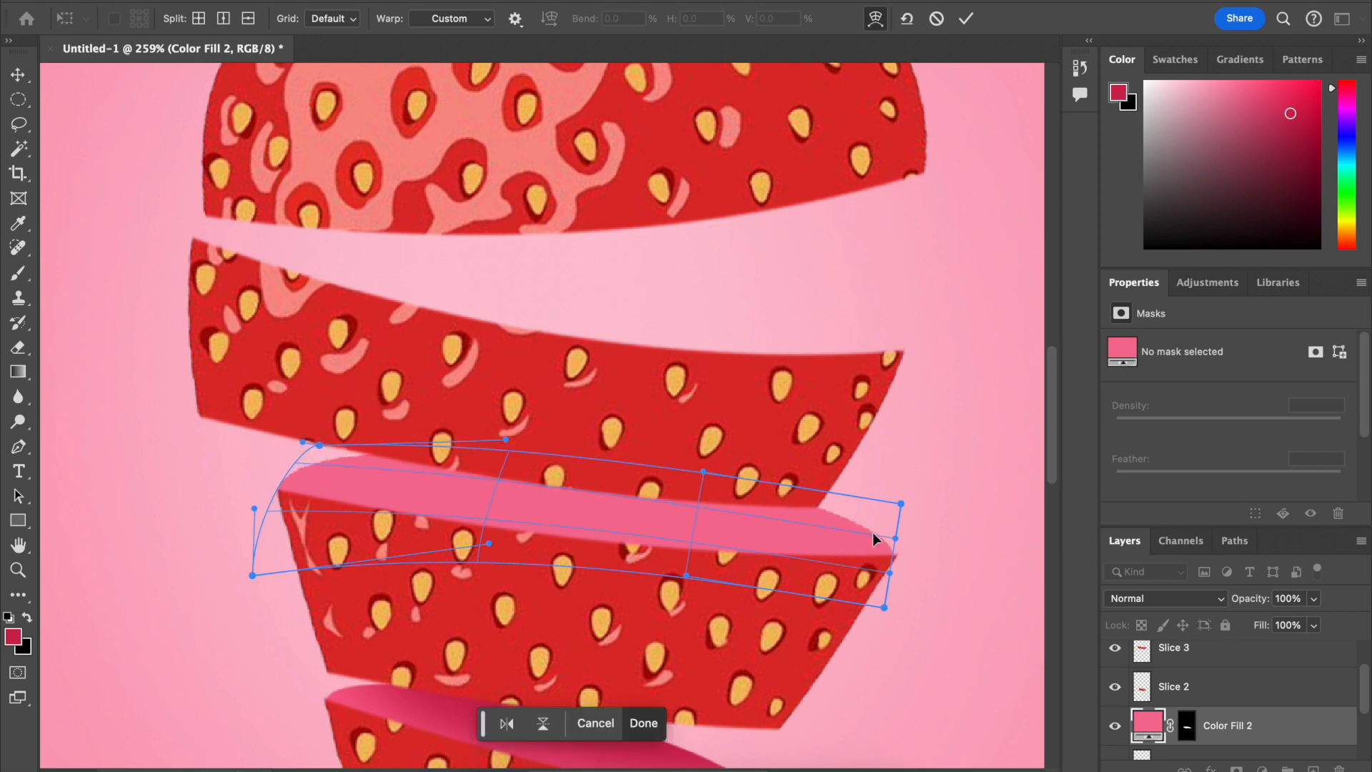
key(super+minus)
key(Return)
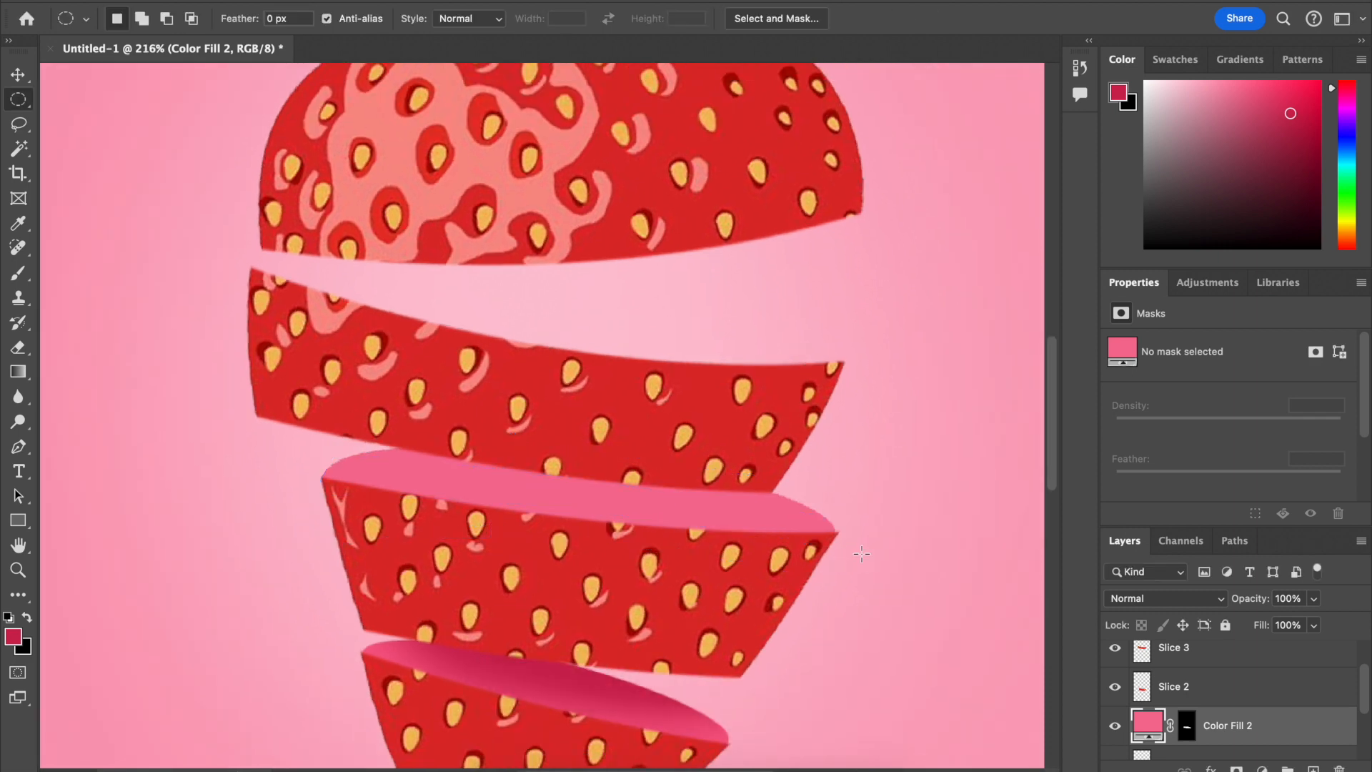
Step: Rasterize the Color Fill 2 layer and shade the upper part of its pink cut face with the crimson 198 px brush
scroll(1306, 702, down, 2)
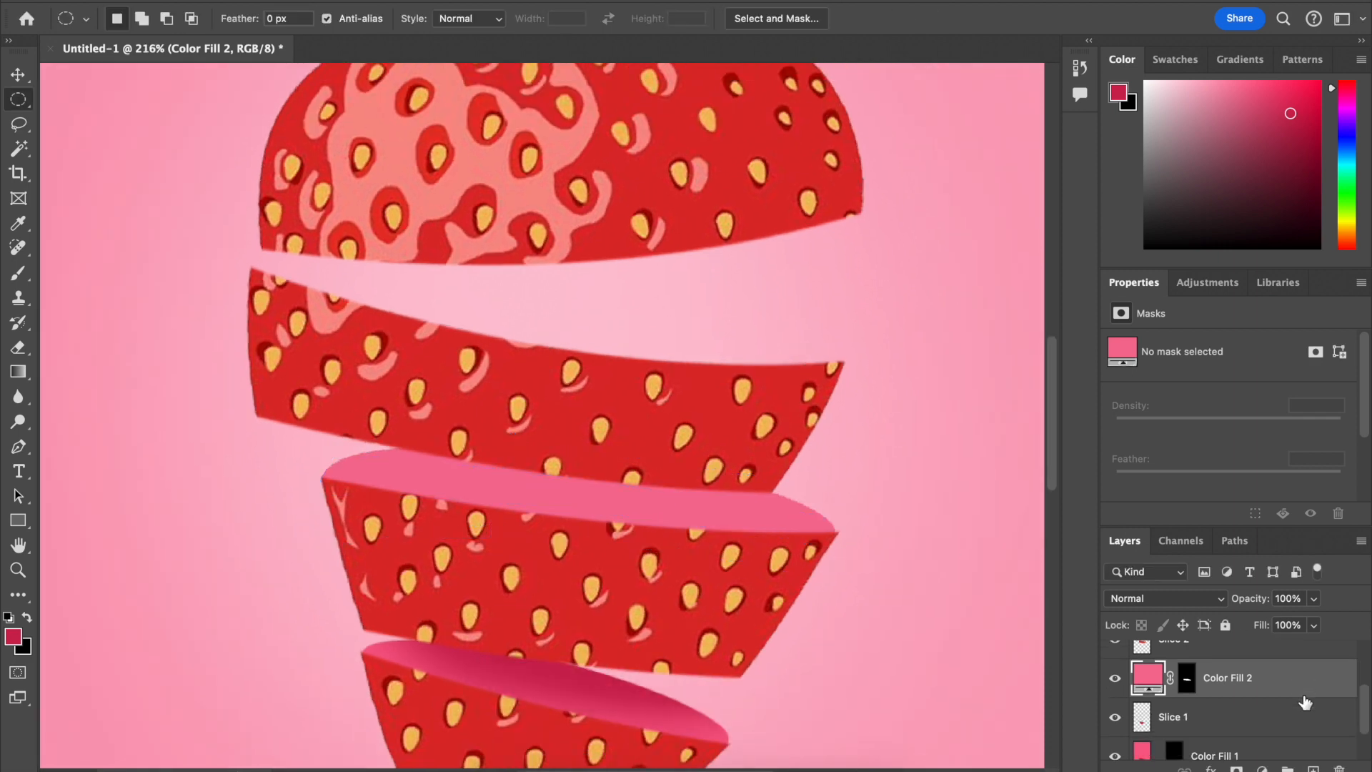
right_click(1303, 688)
click(1324, 676)
right_click(1324, 676)
mouse_move(1308, 768)
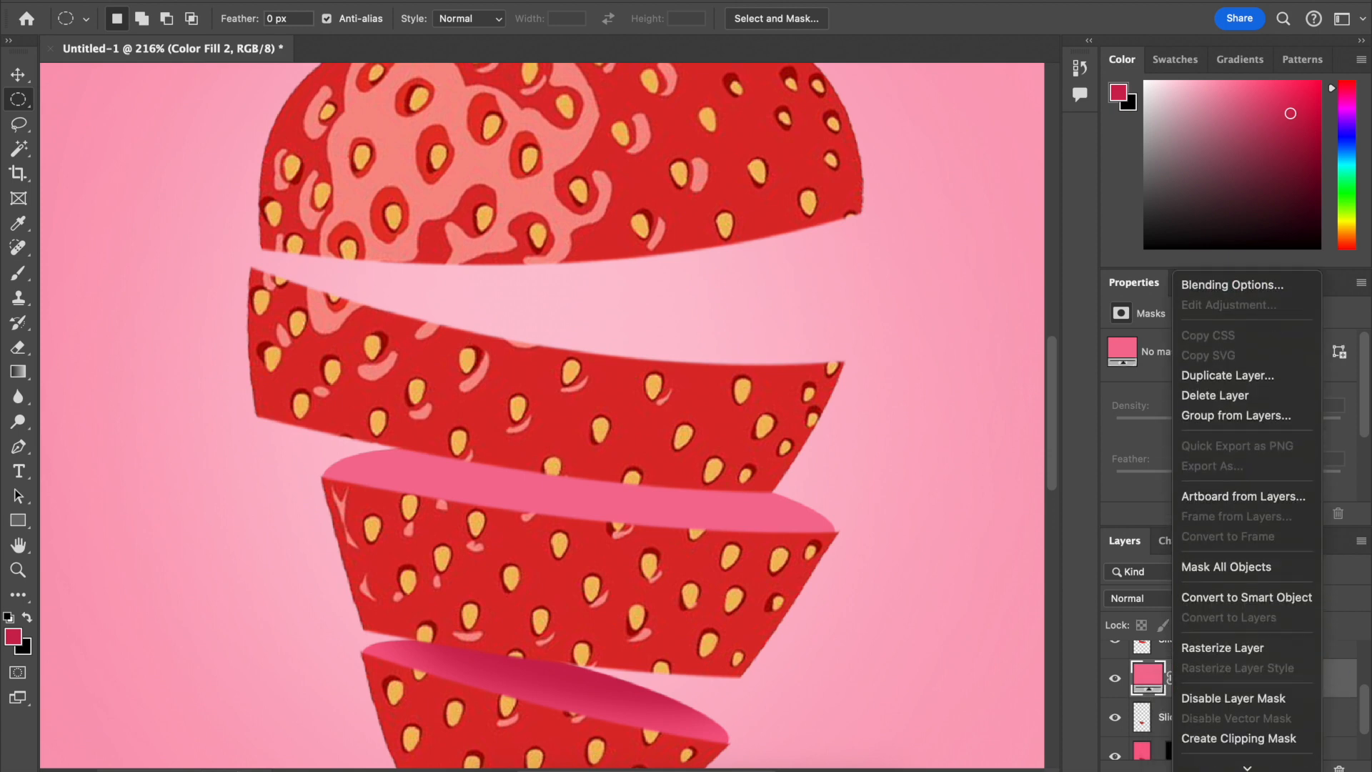
click(1259, 492)
scroll(784, 518, down, 2)
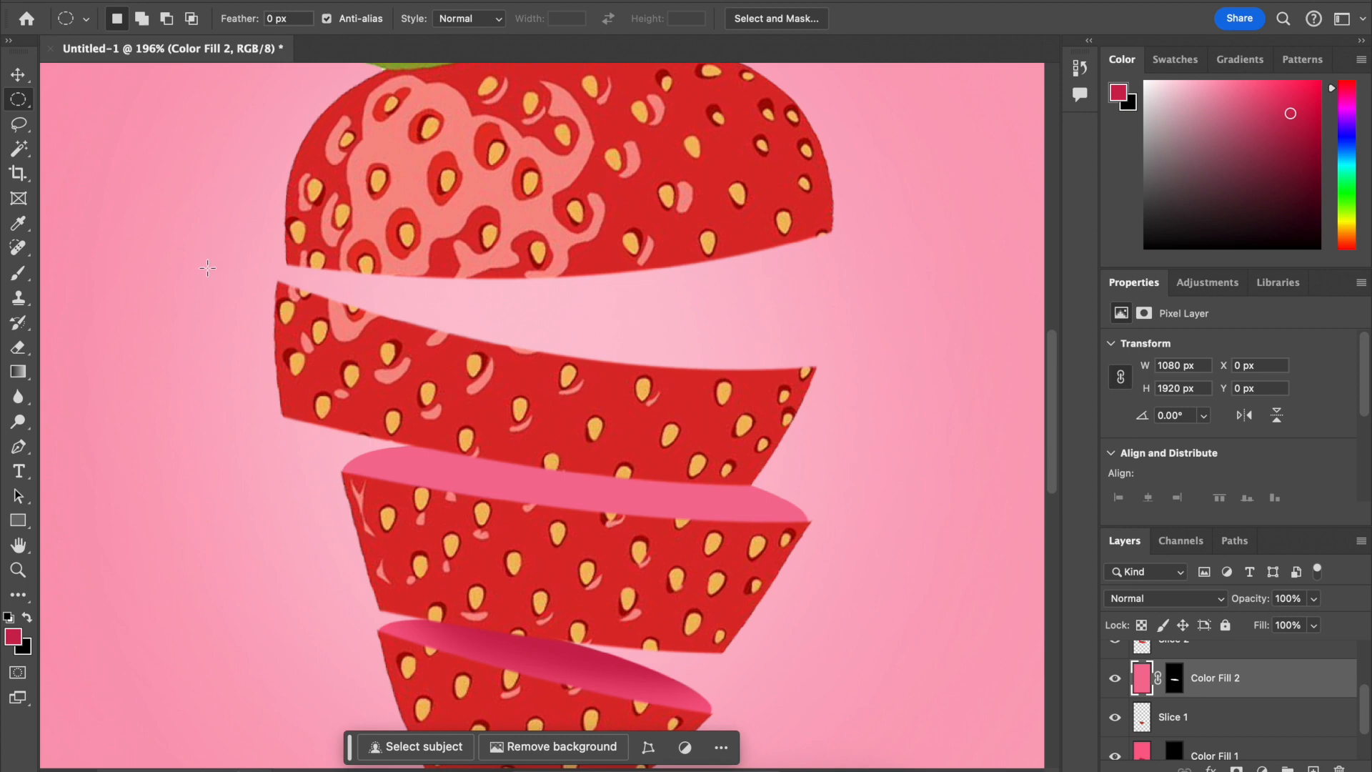
click(19, 273)
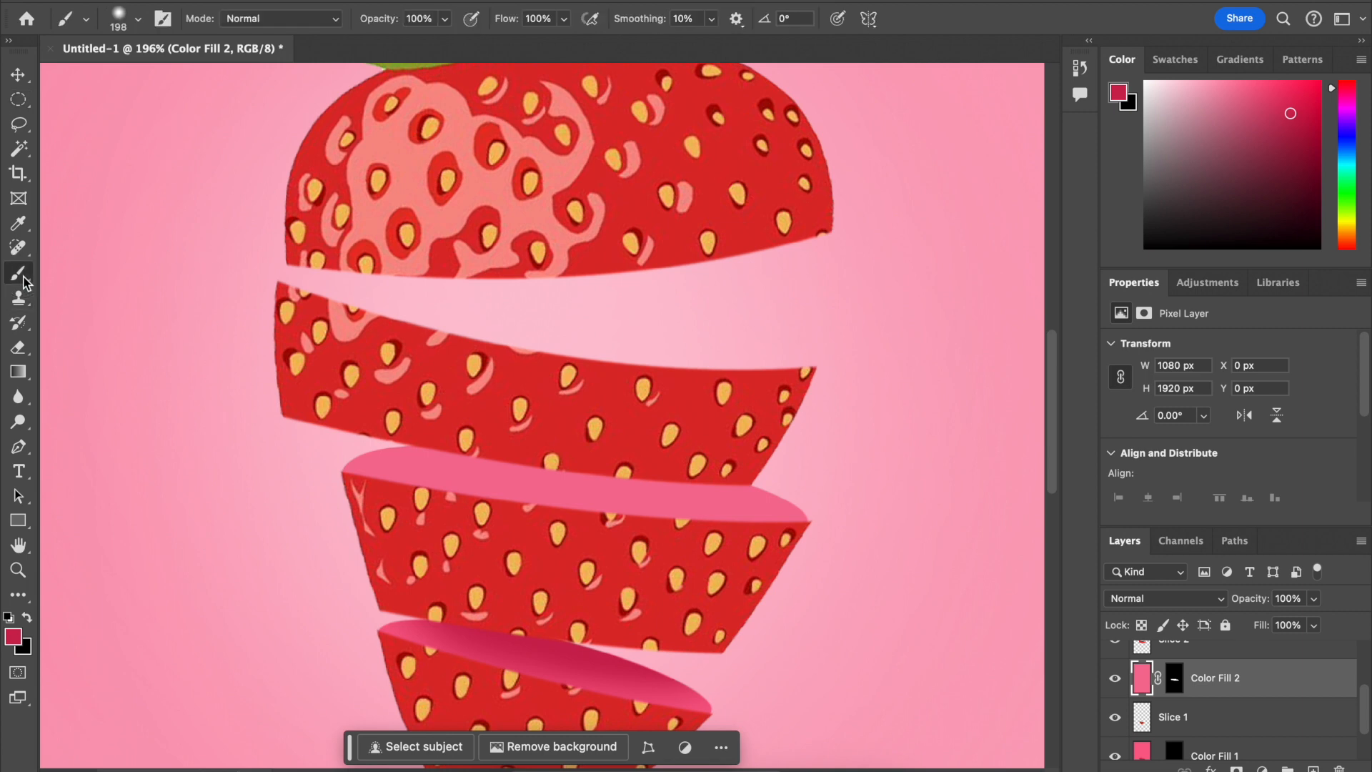
mouse_move(490, 416)
mouse_down()
mouse_move(470, 406)
mouse_move(856, 399)
mouse_up()
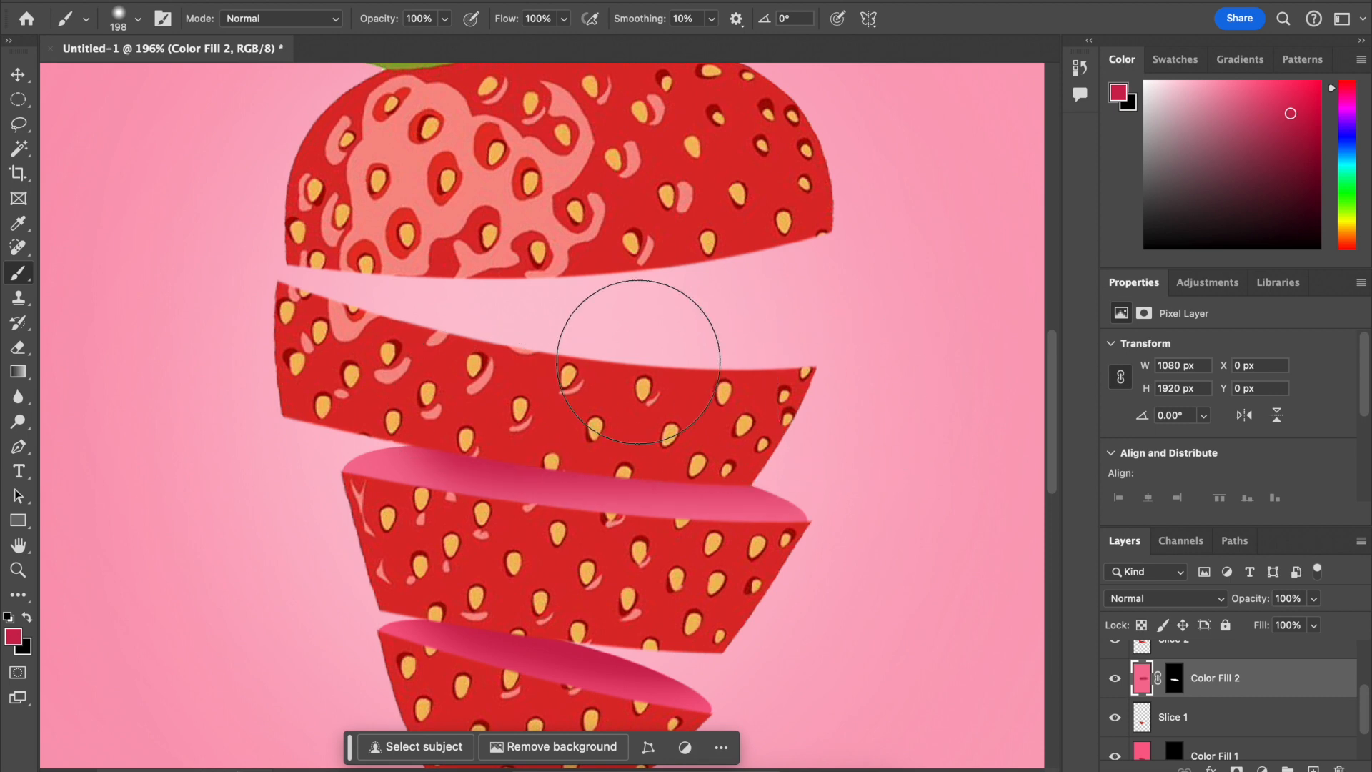
Step: Draw an elliptical selection about 497 × 92 px in the gap over the upper edge of Slice 3
scroll(822, 354, up, 2)
scroll(826, 355, up, 2)
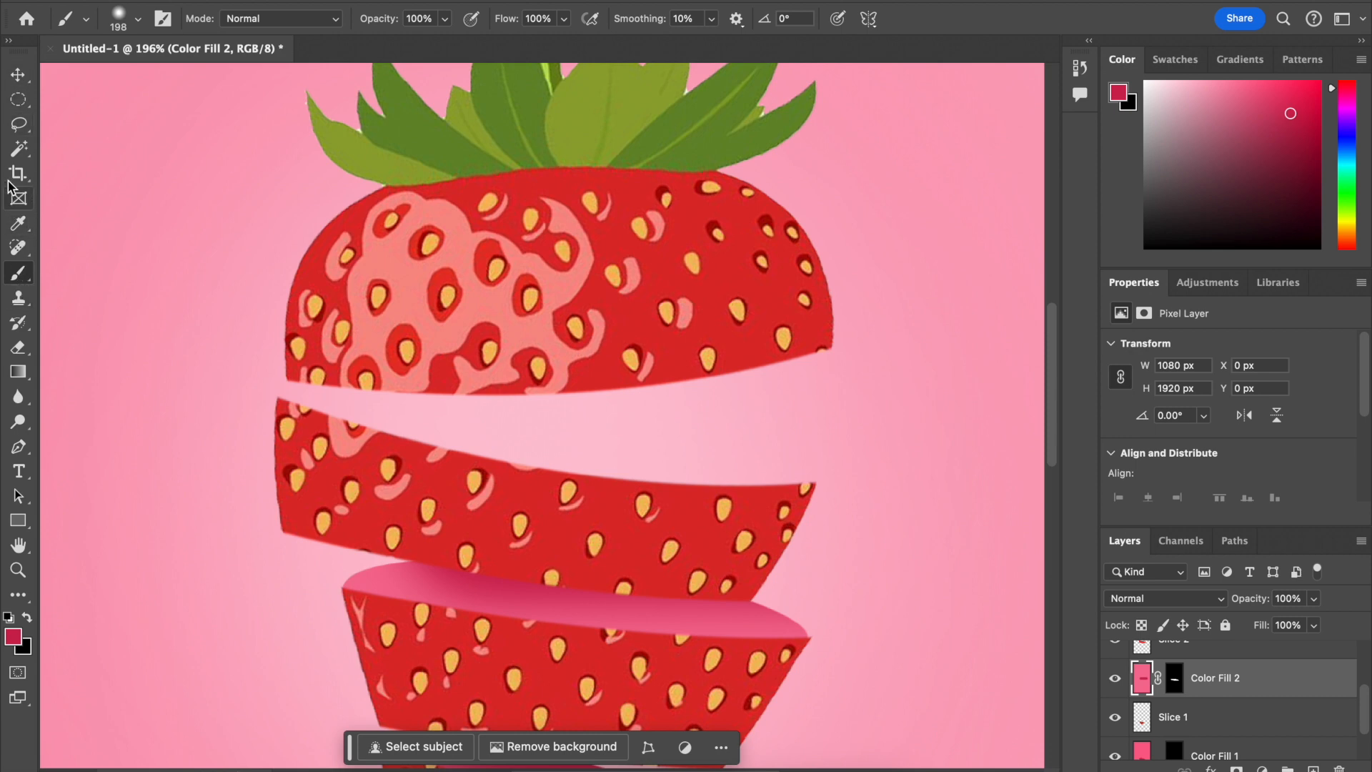
click(18, 99)
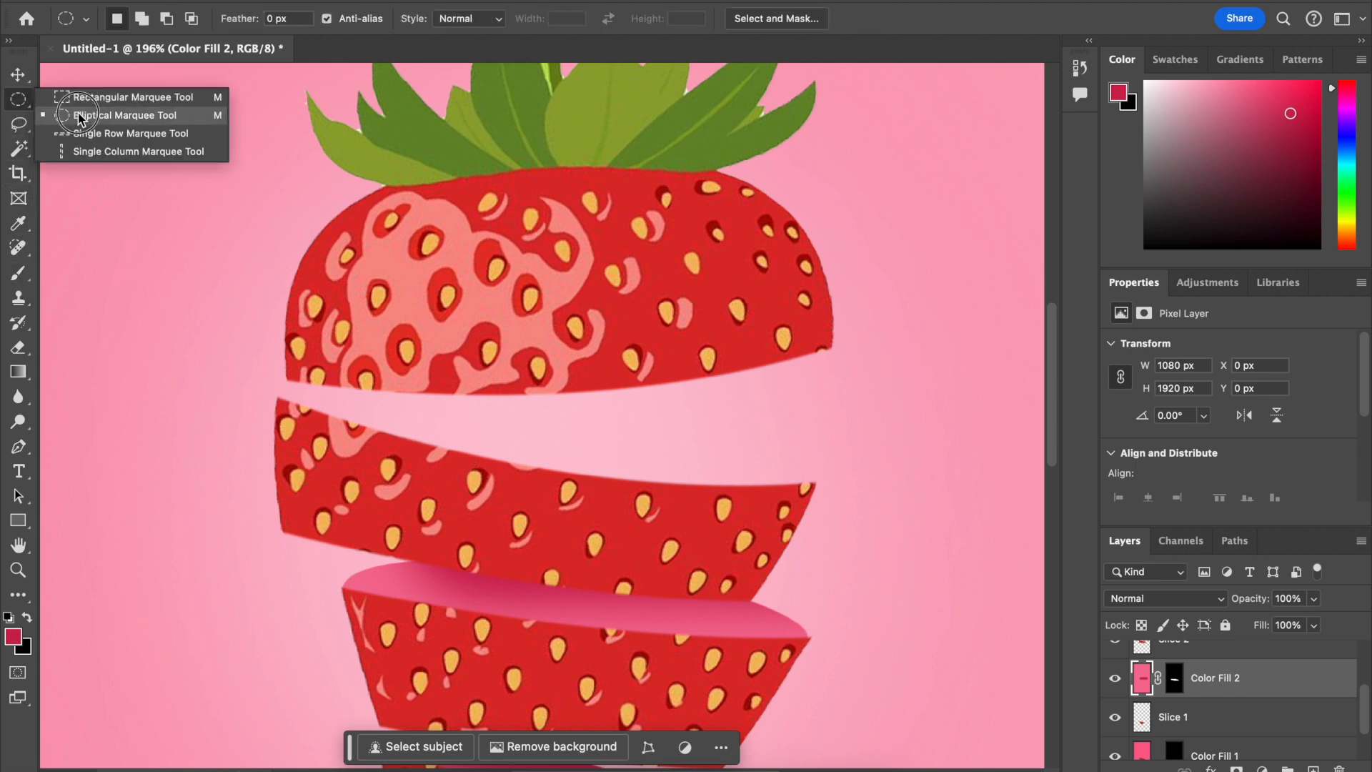
click(82, 118)
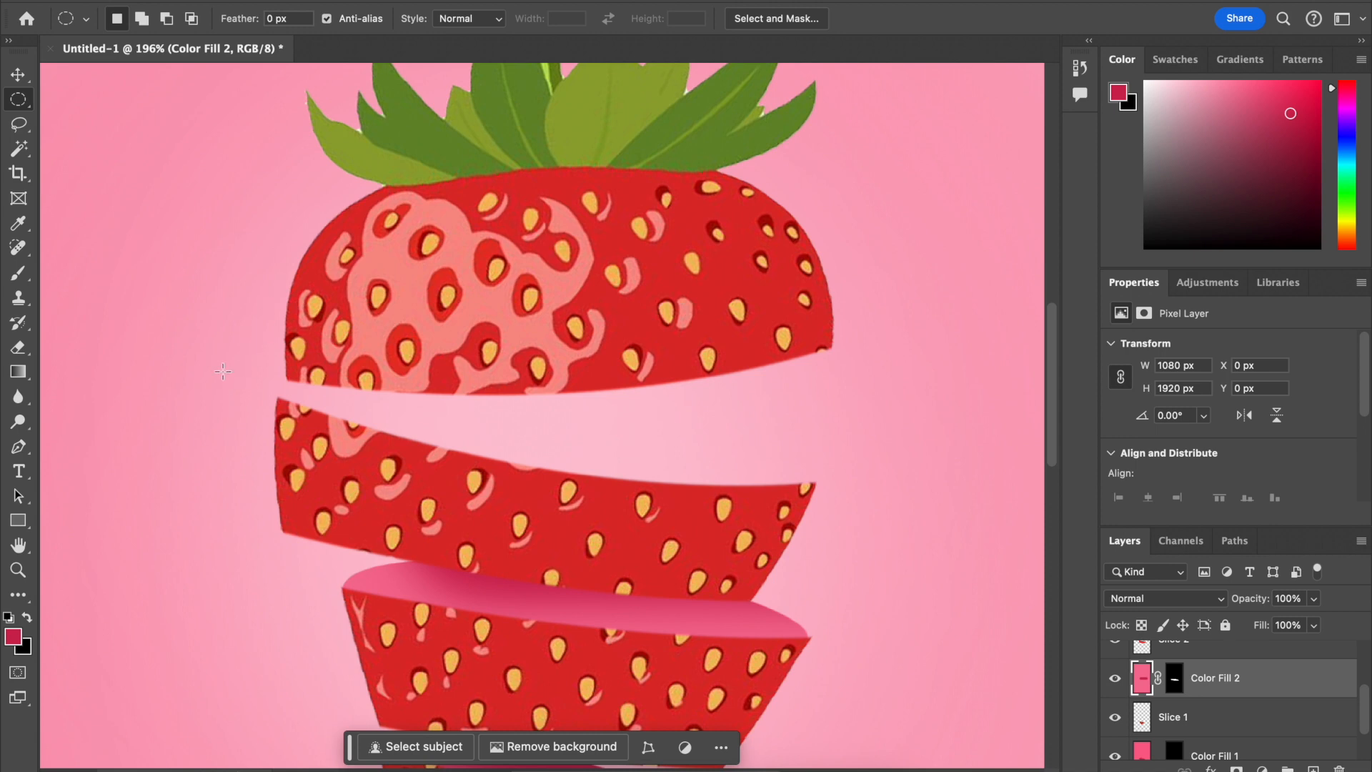
drag(275, 395, 739, 484)
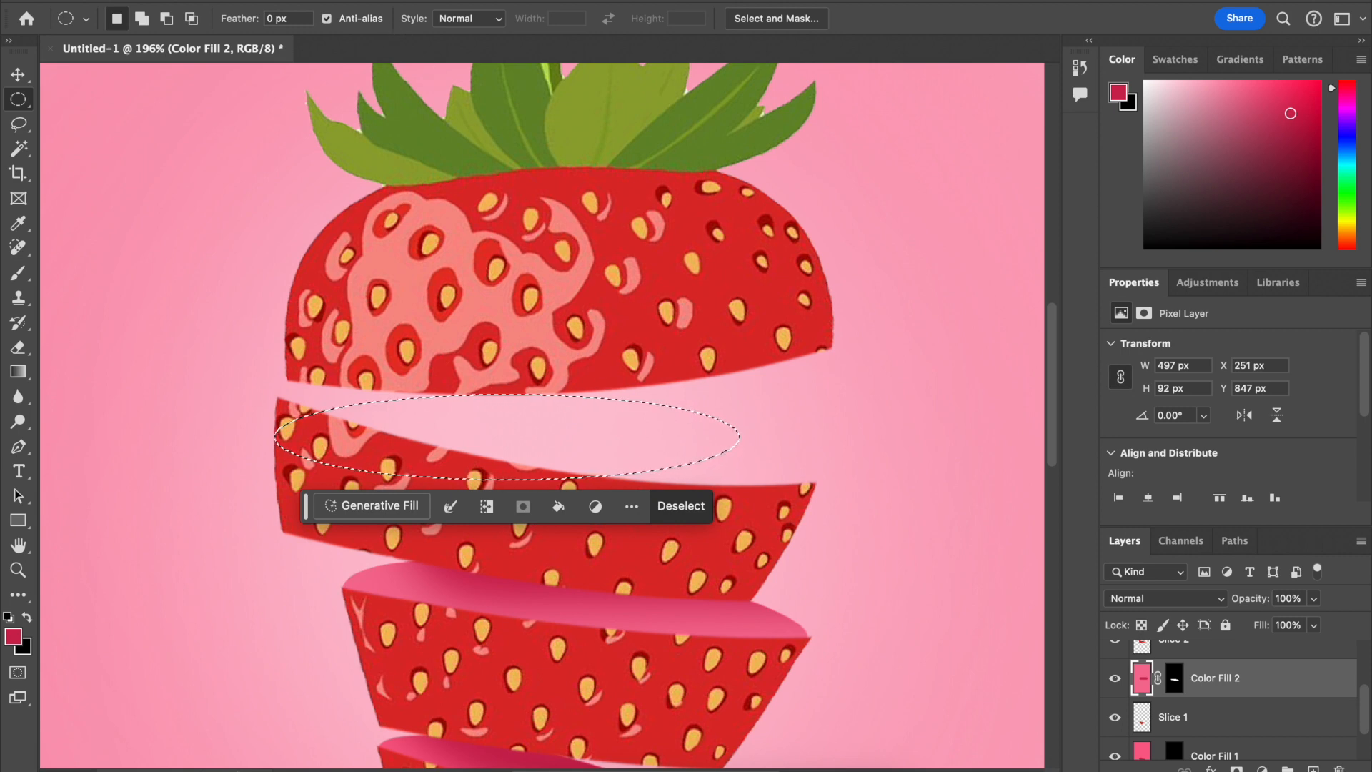
Step: Fill the selection above Slice 3 with a new solid color fill layer in pink f15581
click(404, 1)
mouse_move(357, 1)
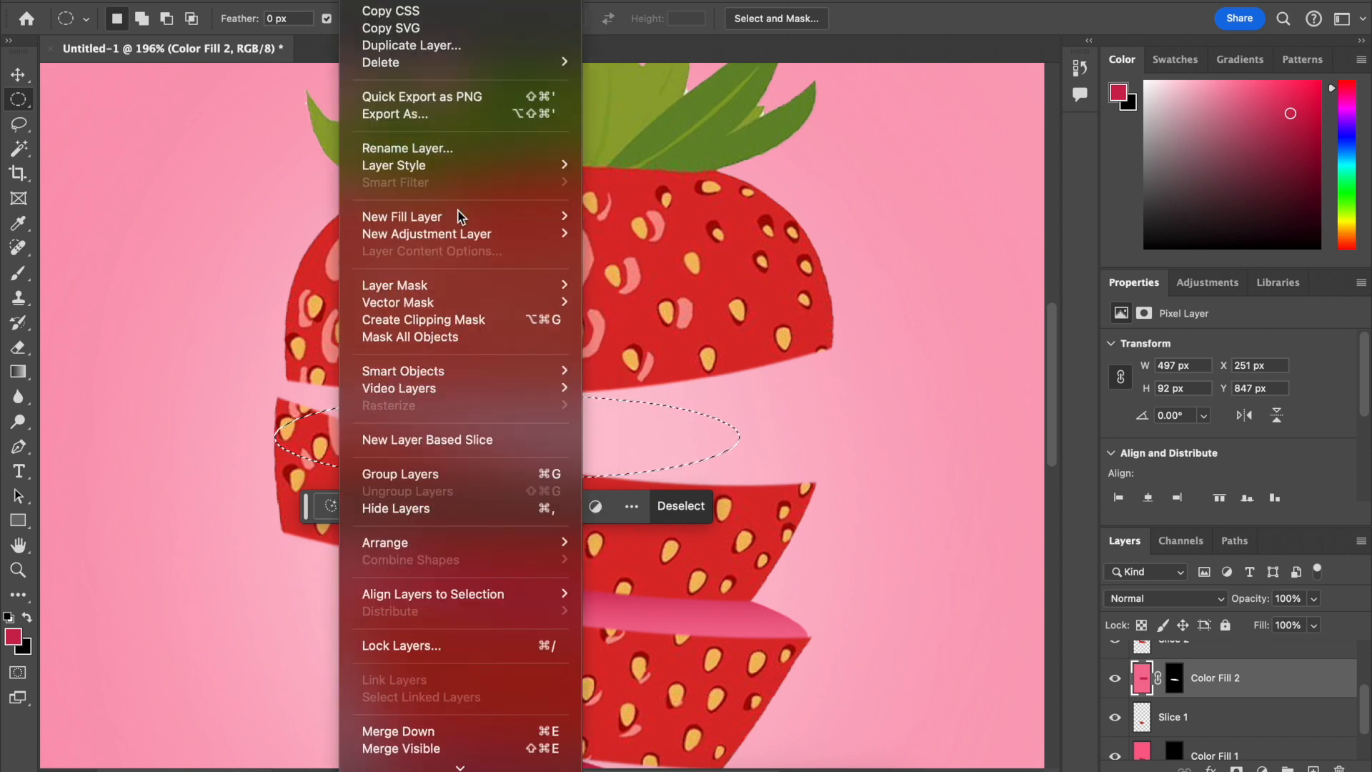
mouse_move(471, 219)
click(585, 218)
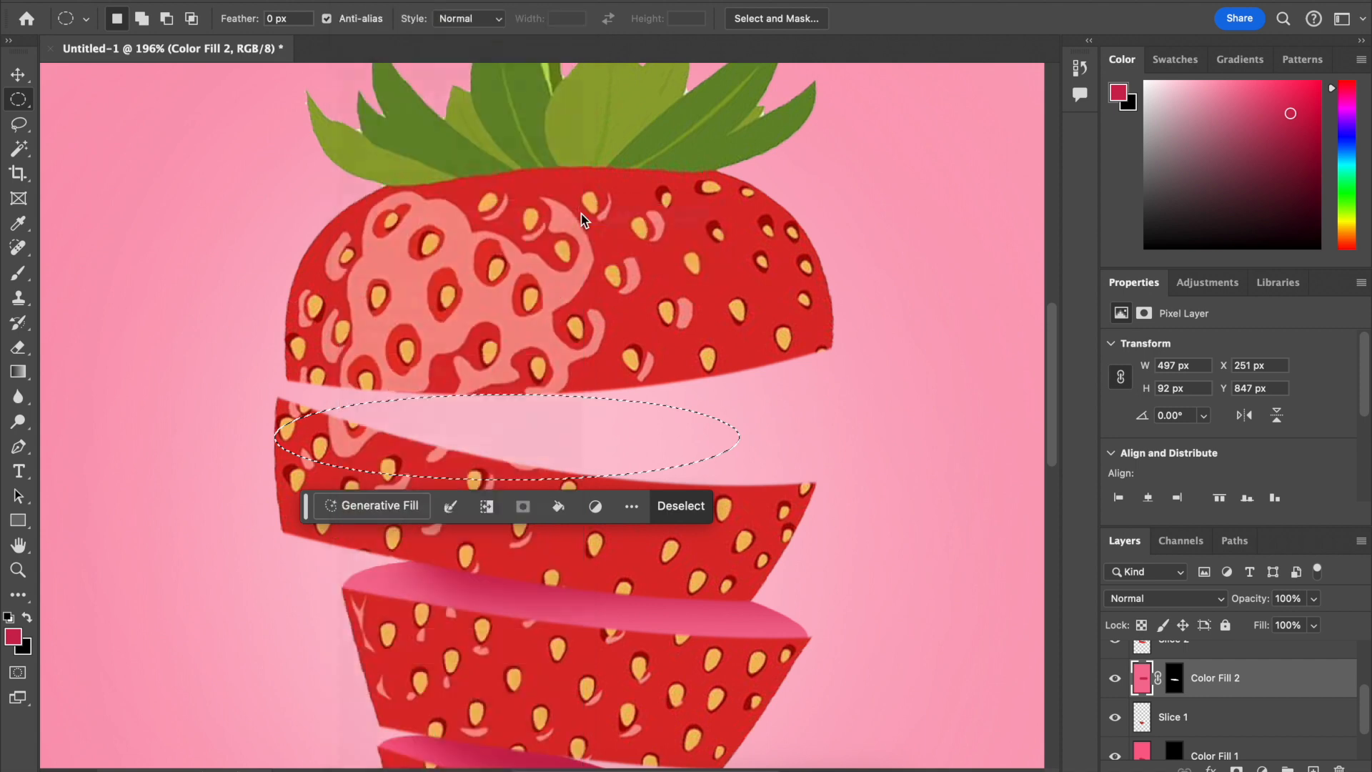
click(850, 344)
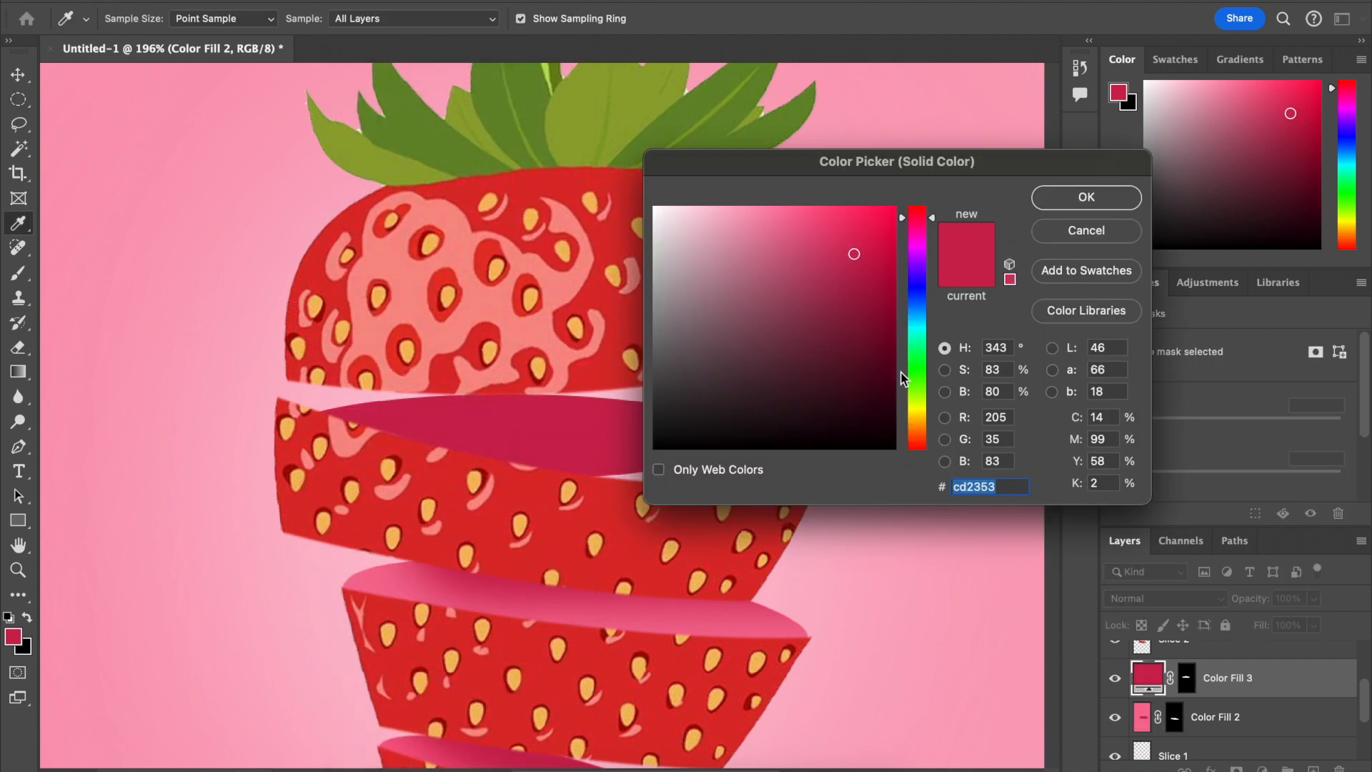
click(777, 210)
drag(777, 210, 810, 218)
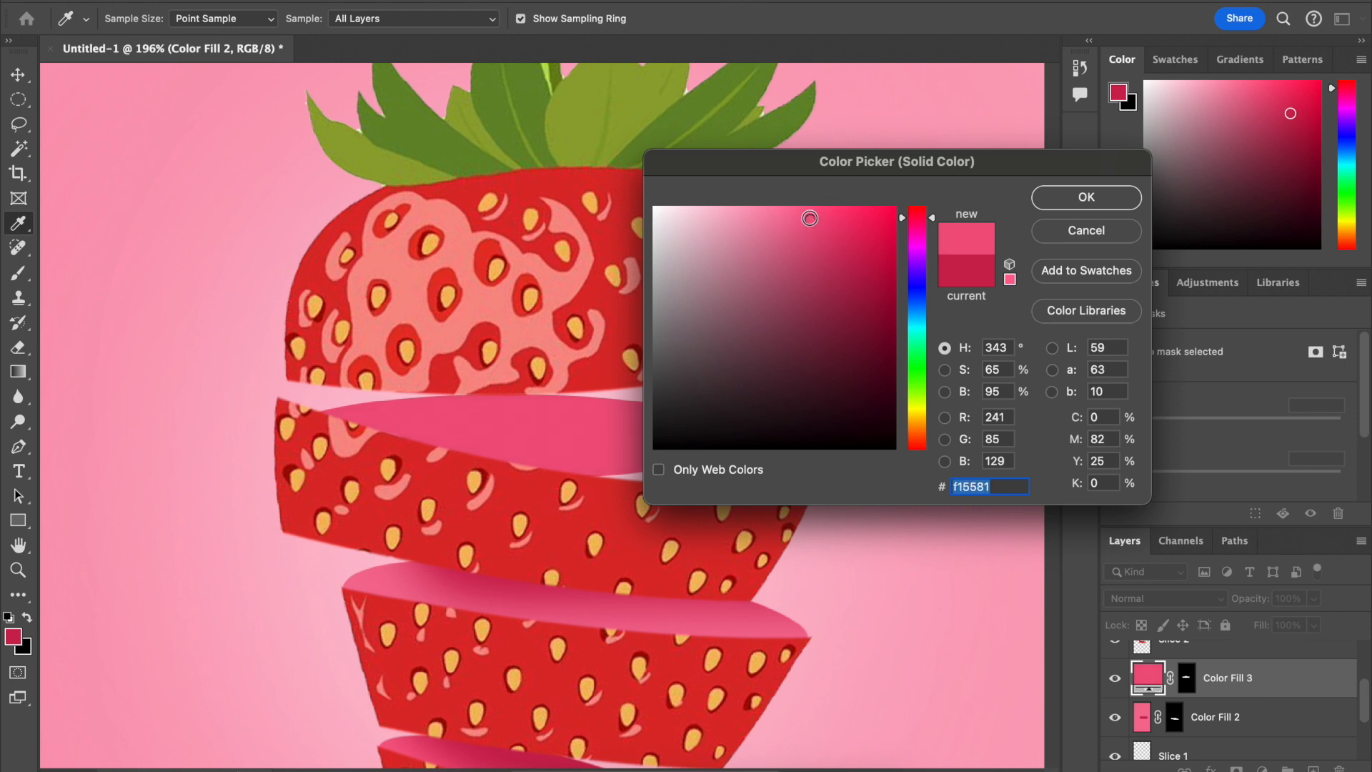
click(1087, 197)
key(m)
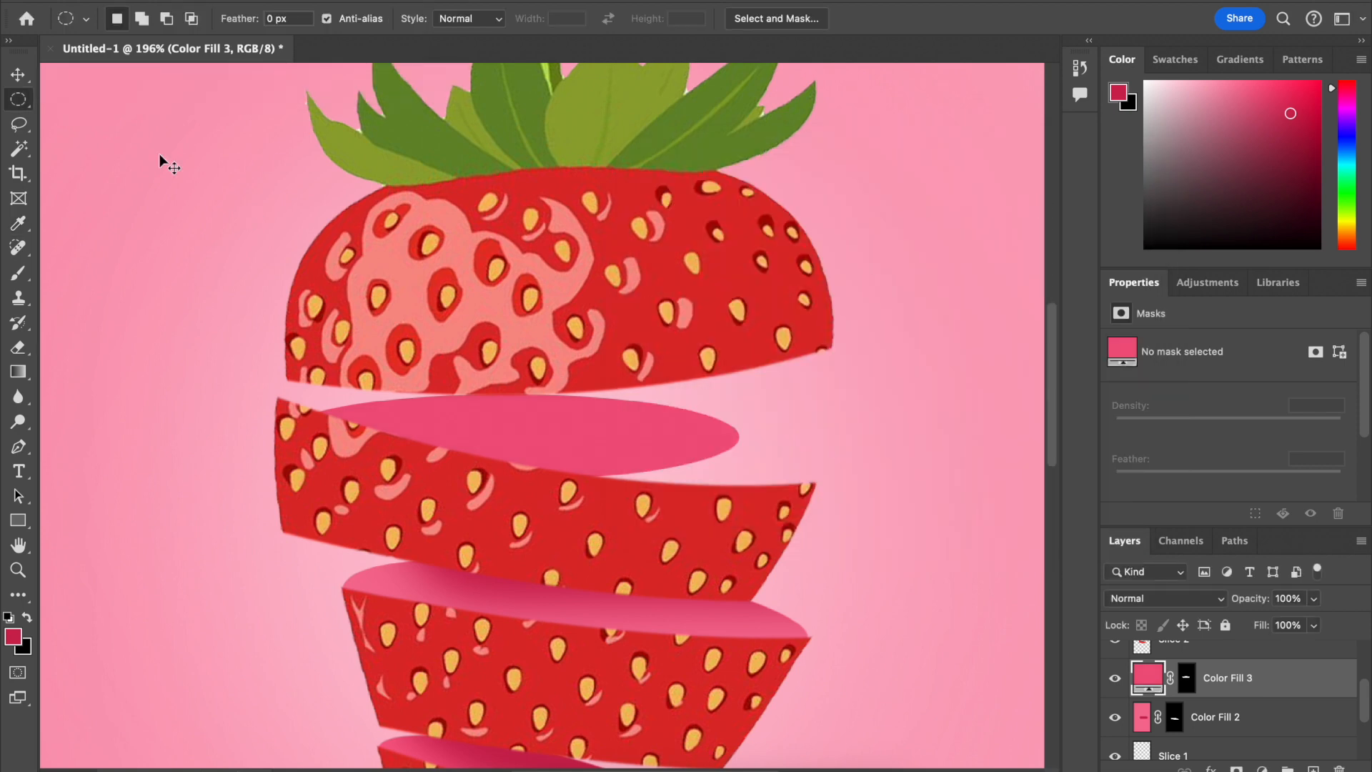
Step: Move, enlarge and rotate the Color Fill 3 ellipse clockwise so it spans the upper edge of Slice 3 from corner to corner
key(ctrl+t)
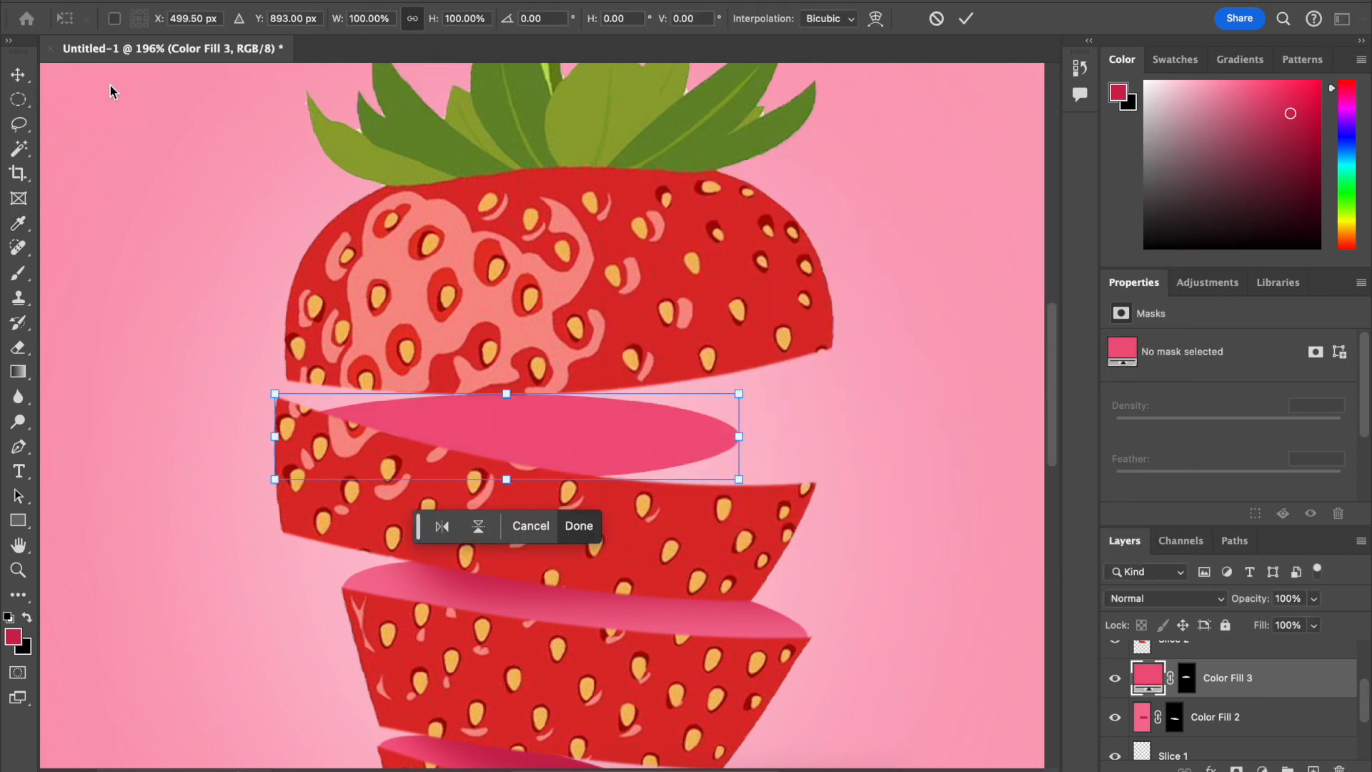
click(18, 74)
mouse_move(670, 447)
mouse_down()
mouse_move(665, 423)
mouse_move(676, 446)
mouse_up()
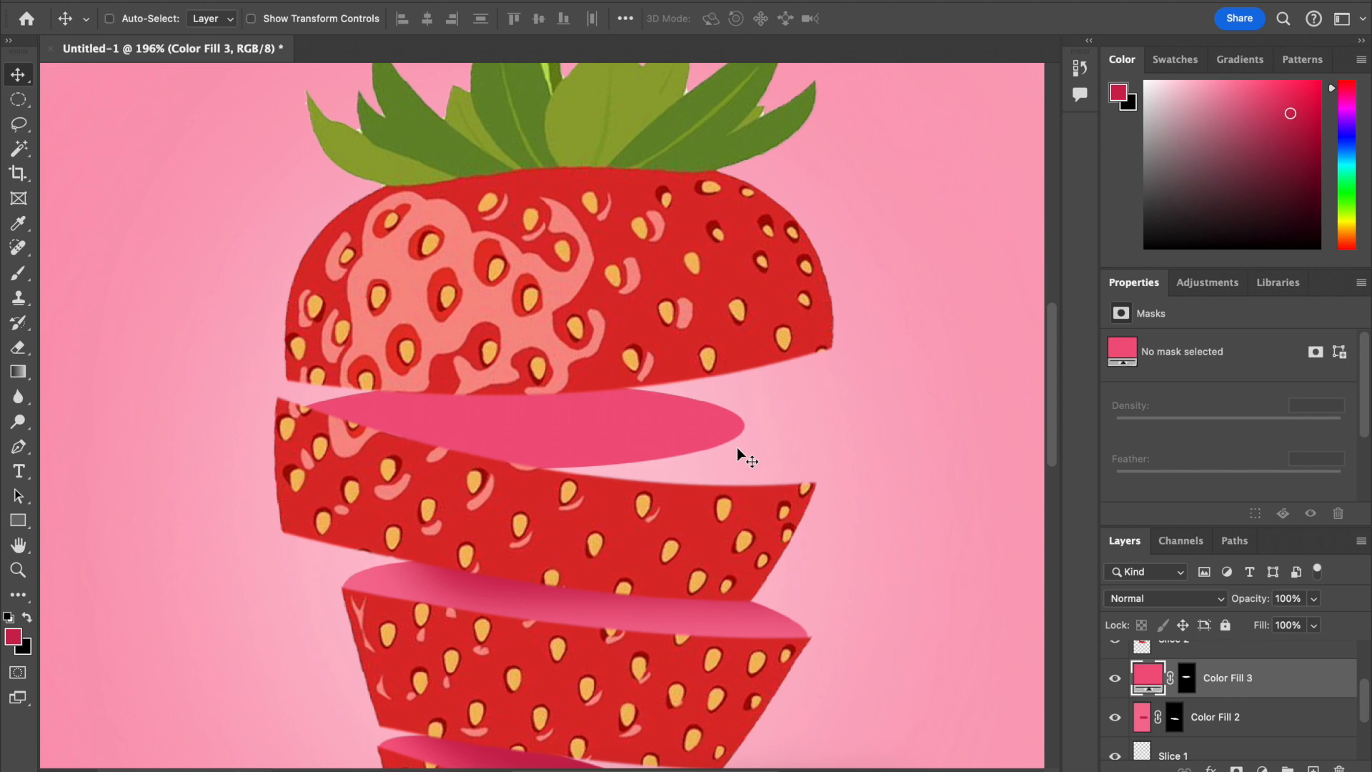
key(ctrl+t)
drag(822, 491, 844, 493)
drag(863, 377, 863, 420)
drag(782, 461, 775, 464)
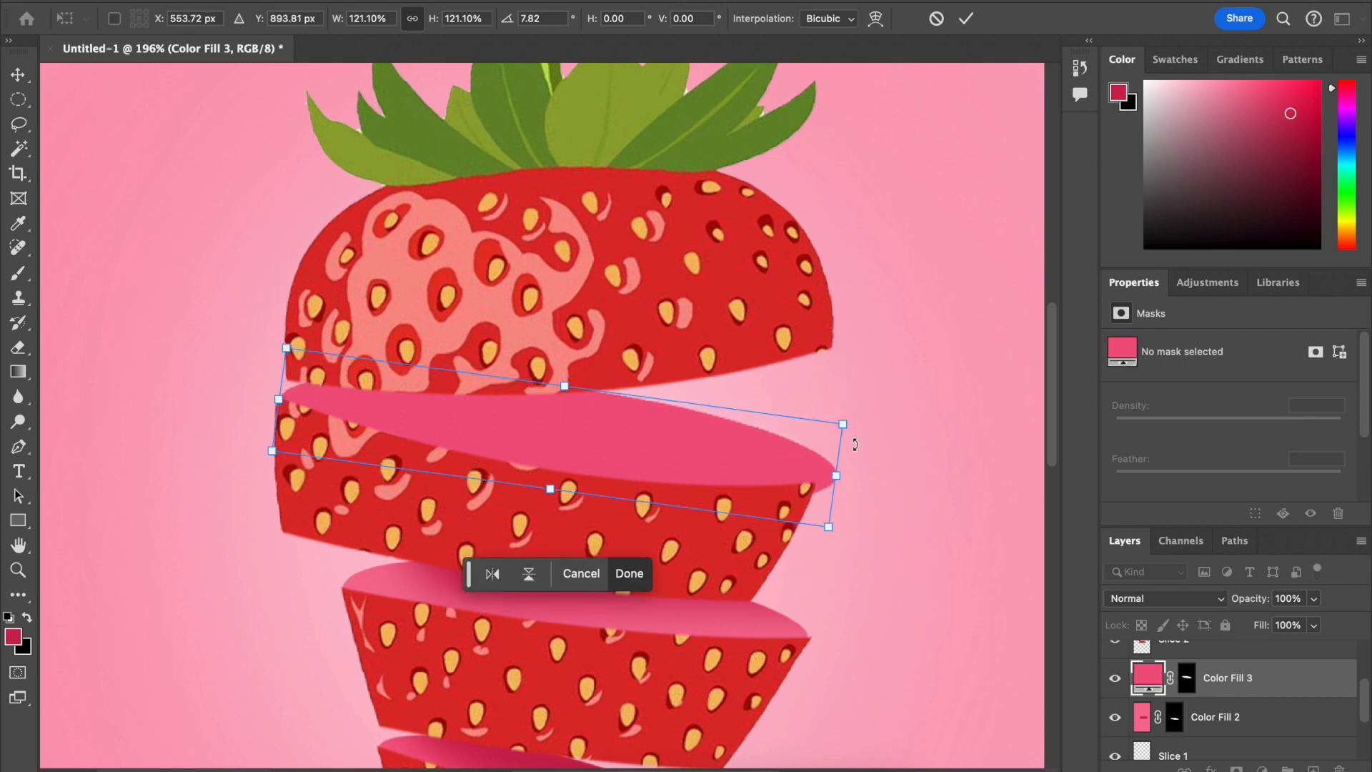
drag(844, 426, 827, 431)
key(Return)
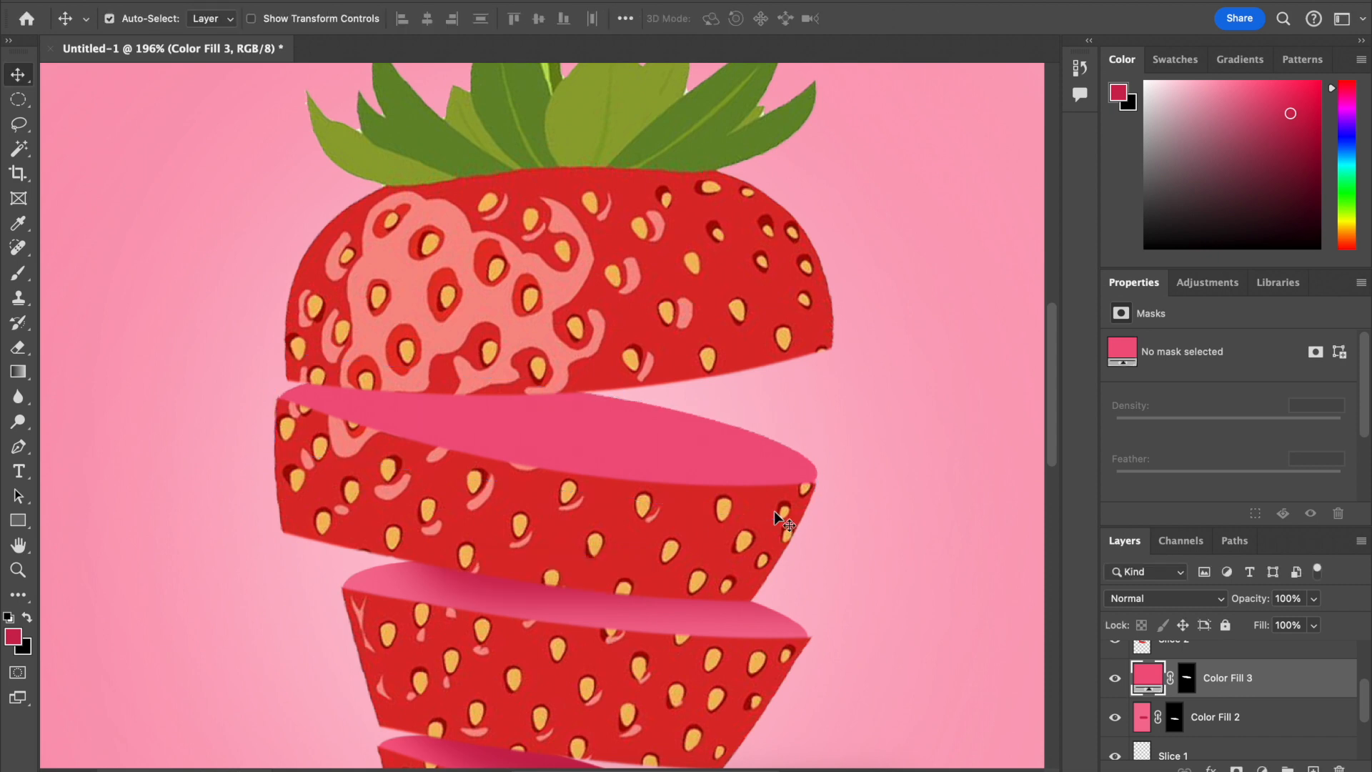
Step: Warp the Color Fill 3 ellipse by pulling its lower right side slightly down toward Slice 3's upper edge
scroll(778, 474, up, 2)
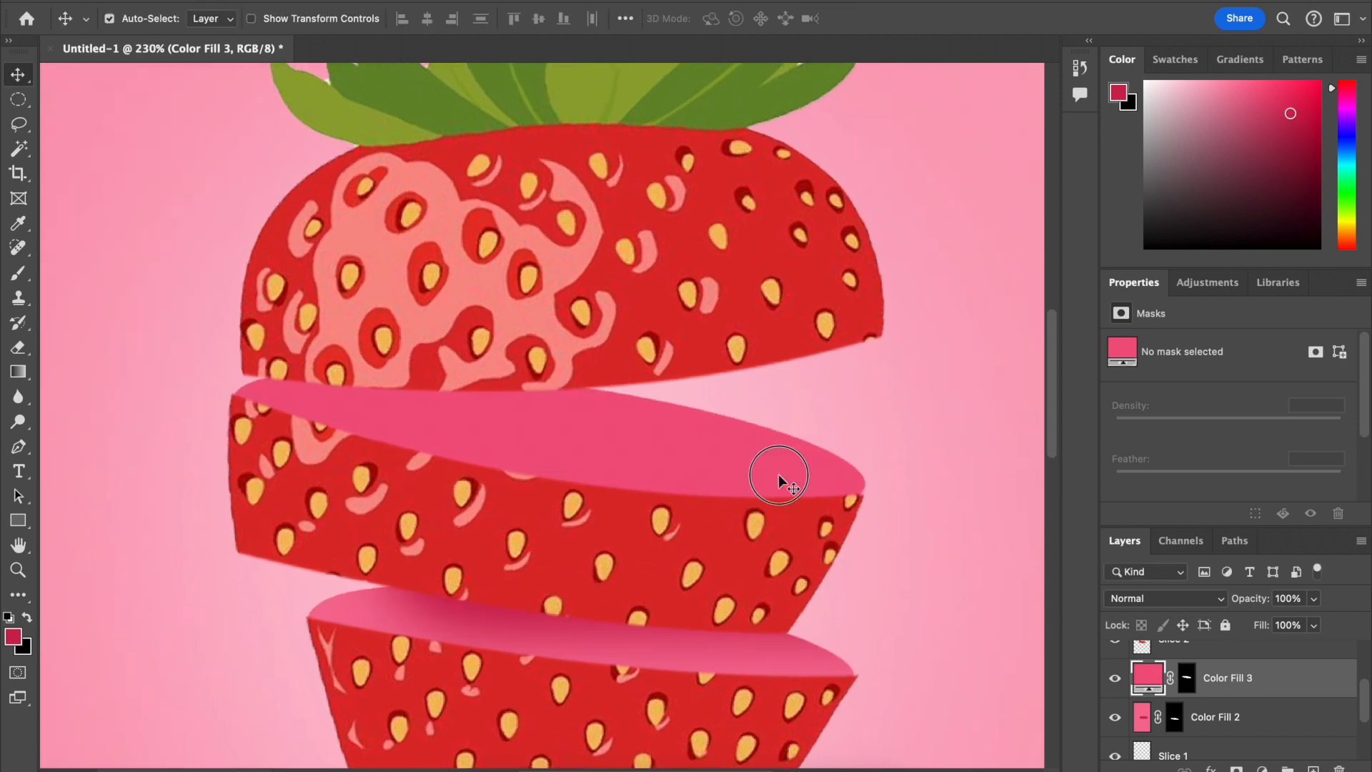
right_click(778, 474)
click(741, 474)
key(ctrl+t)
right_click(741, 475)
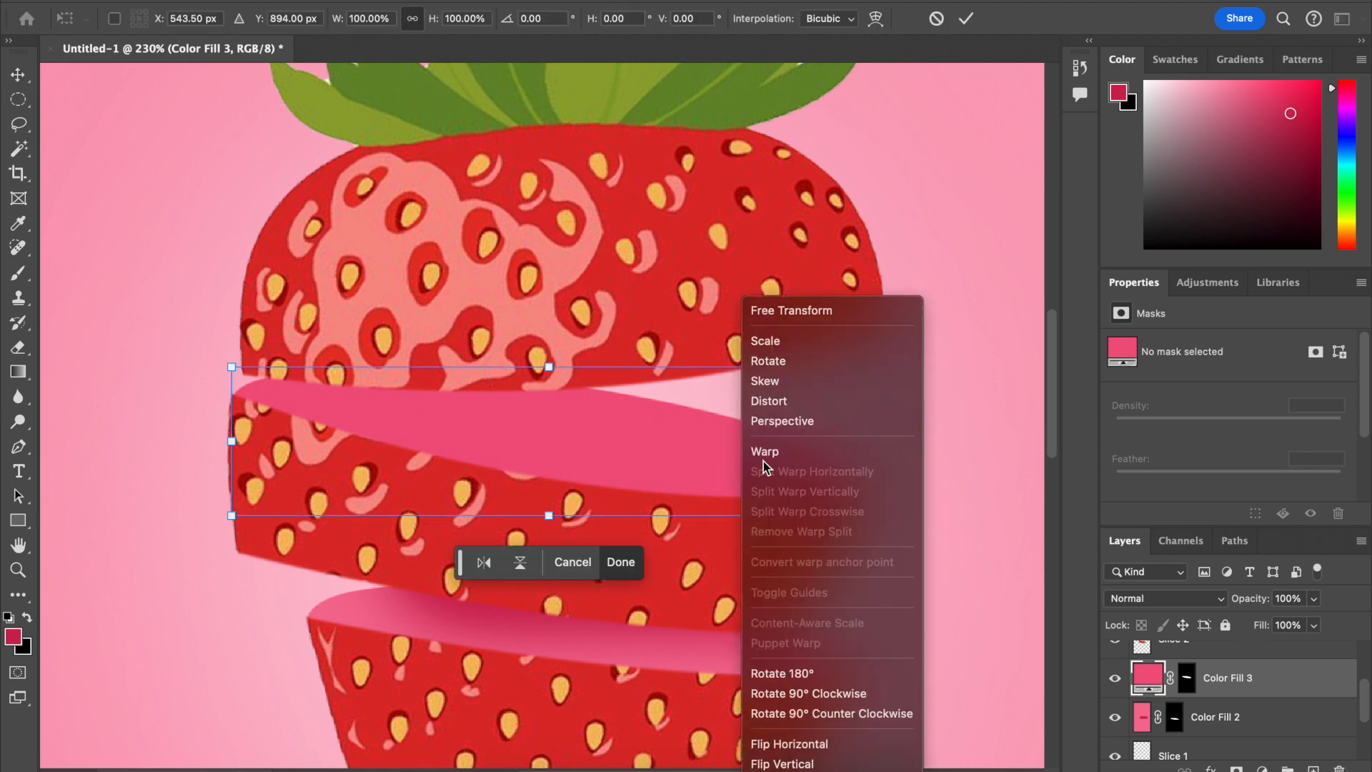
click(764, 458)
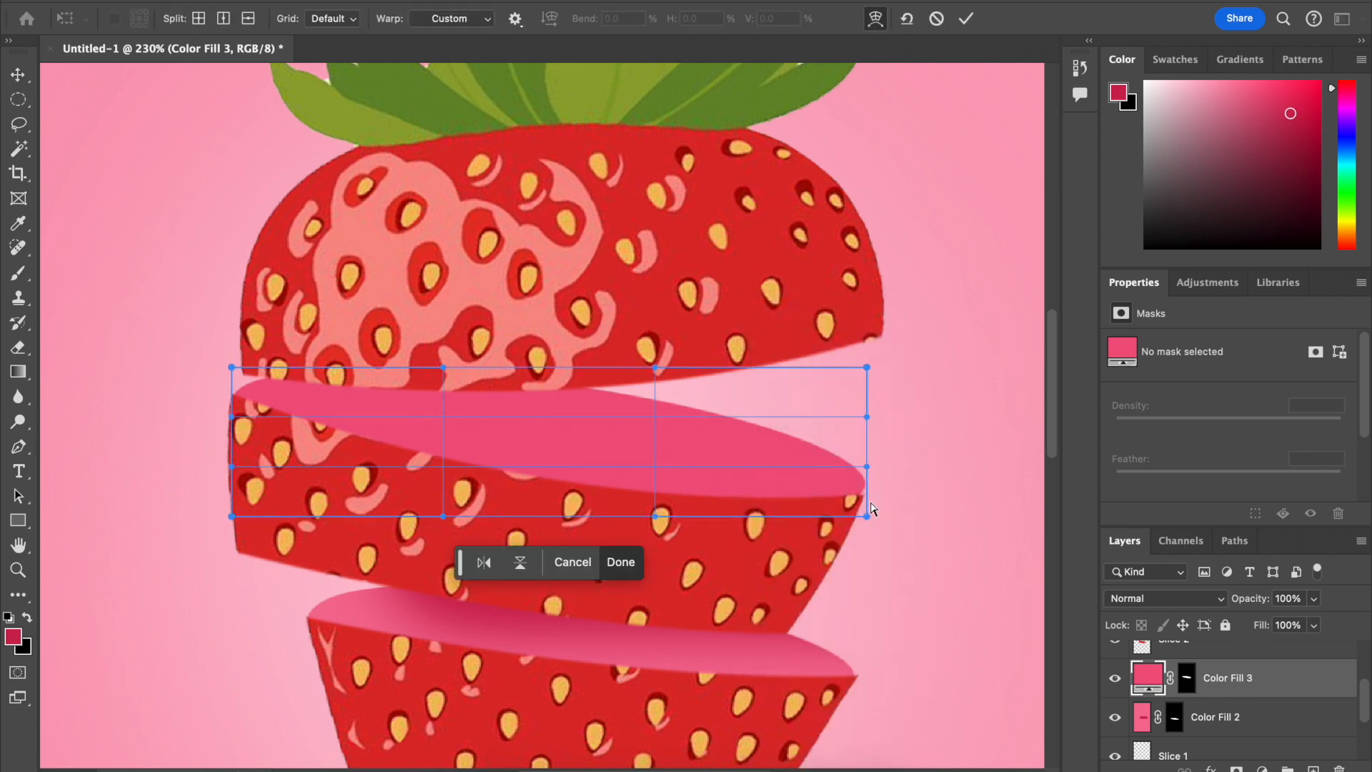
drag(868, 465, 868, 478)
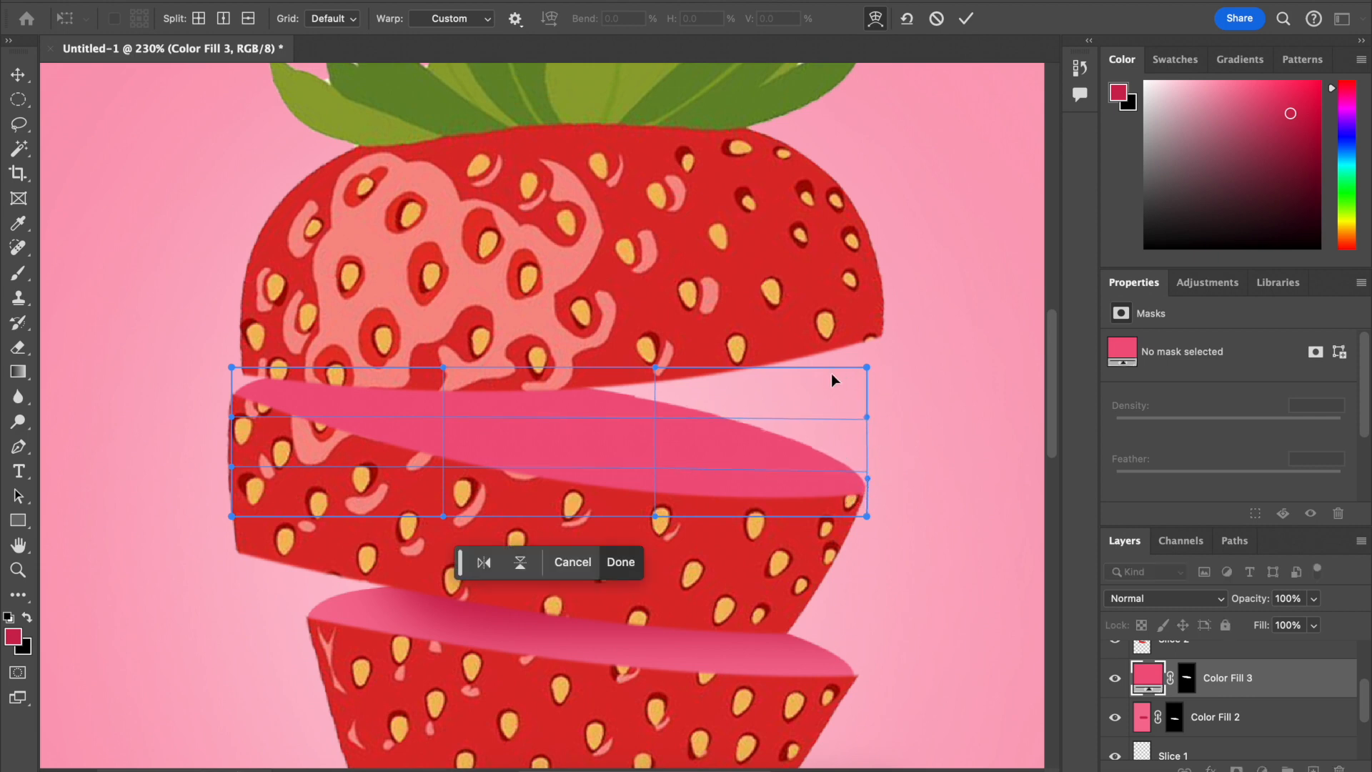
key(Return)
Step: Reorder the Color Fill 3 layer so it sits above Slice 2 and directly below Slice 3
scroll(1202, 694, up, 2)
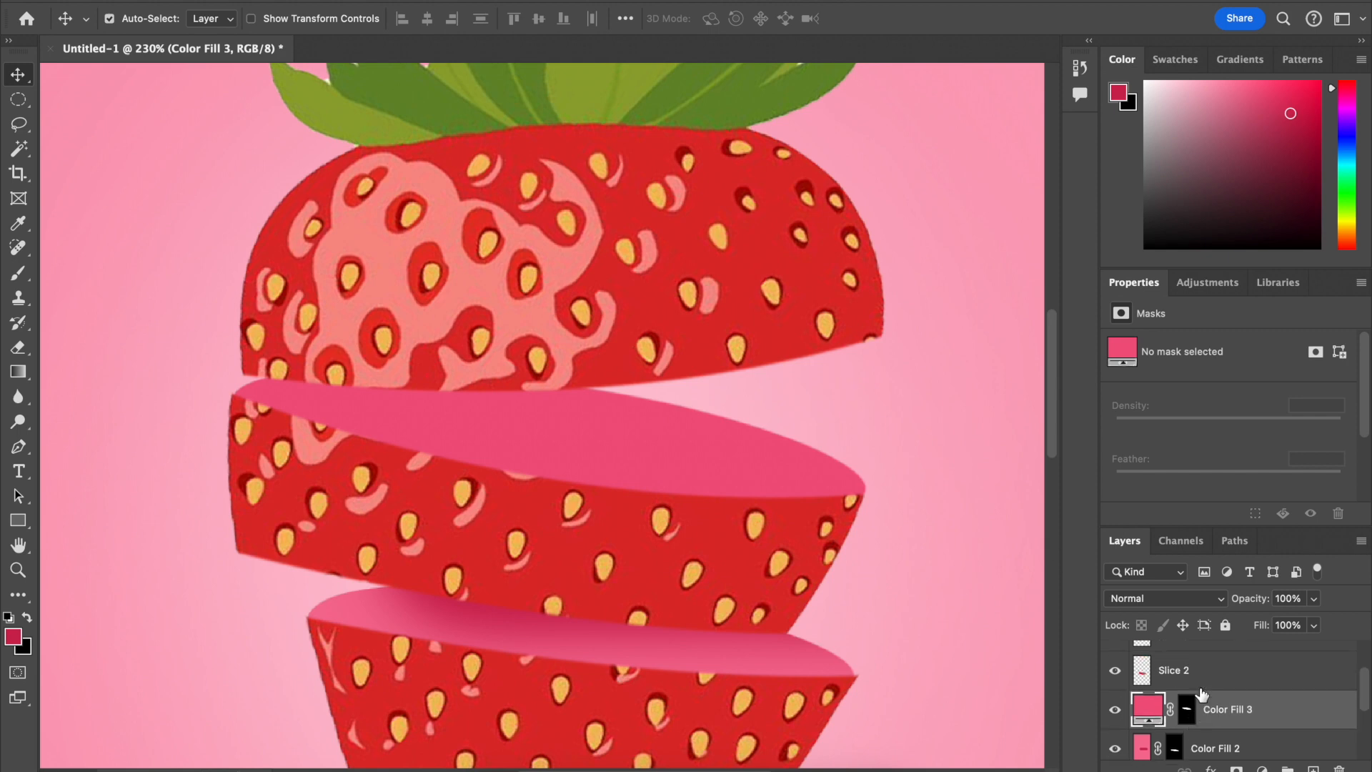
scroll(1201, 693, up, 3)
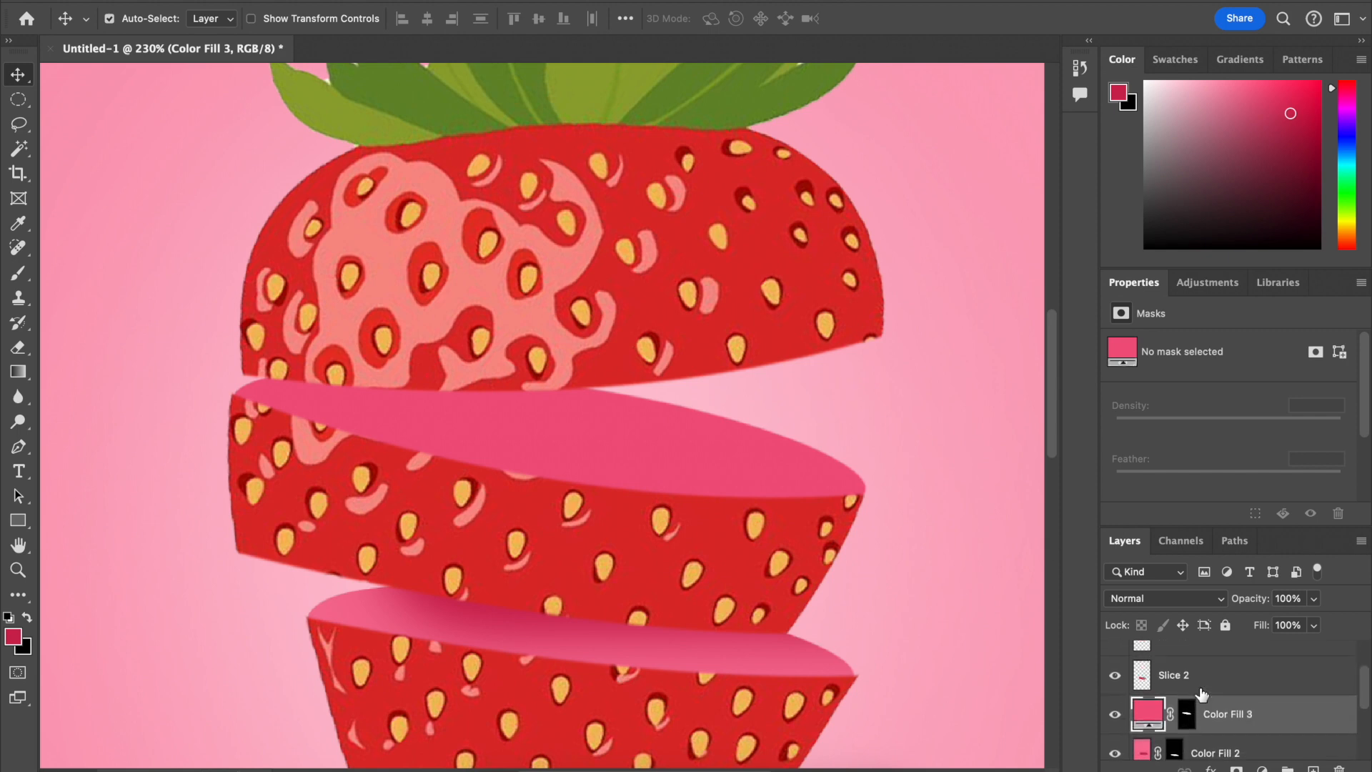
scroll(1266, 699, up, 1)
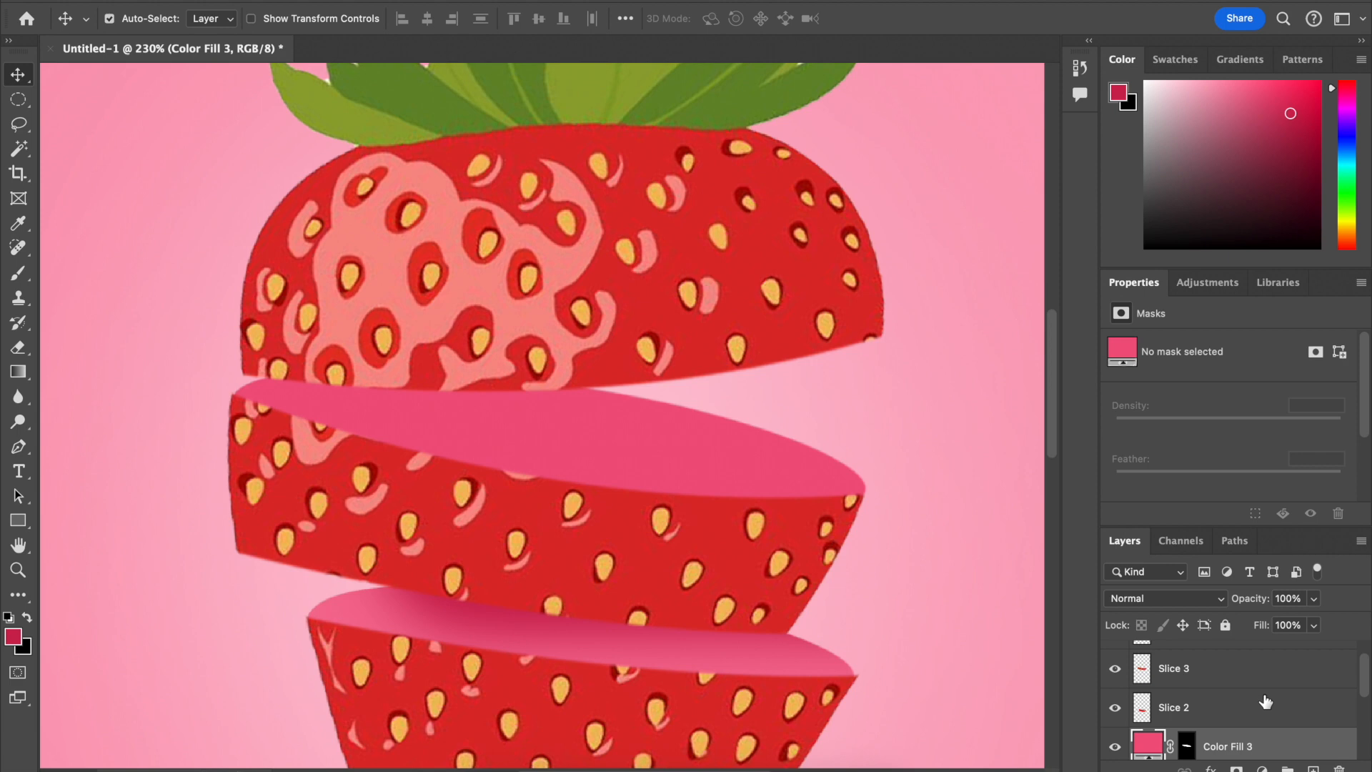
drag(1284, 742, 1283, 707)
scroll(1283, 707, up, 2)
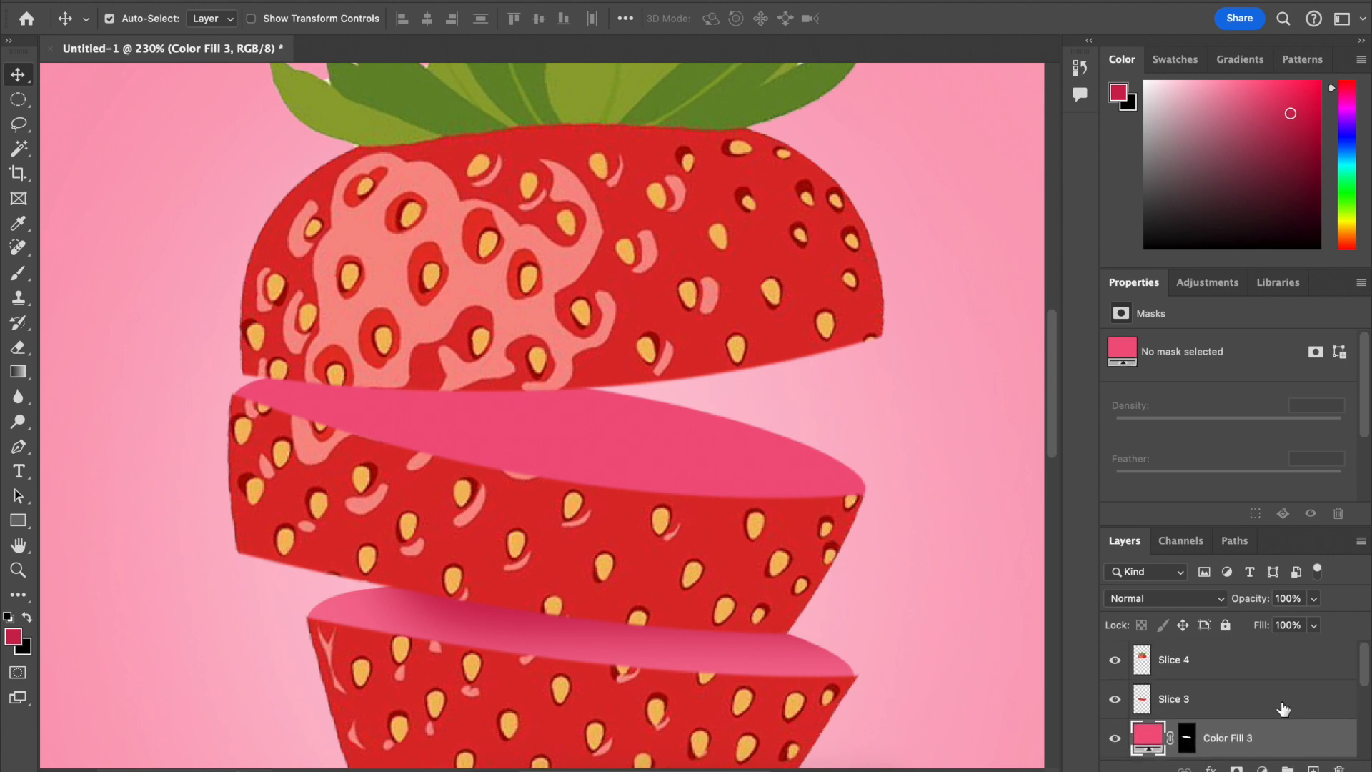
mouse_move(1286, 733)
mouse_down()
mouse_move(1285, 684)
mouse_move(1286, 730)
mouse_up()
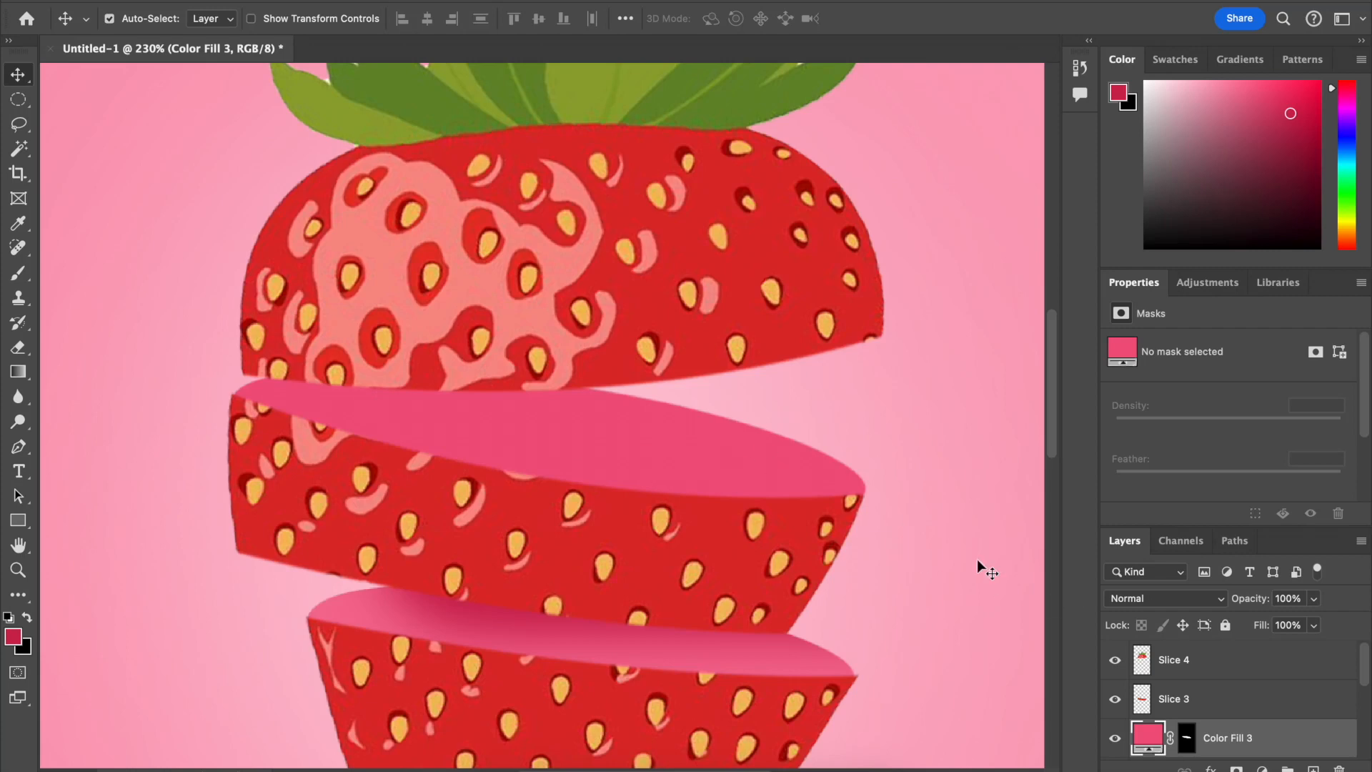
Step: Rasterize the Color Fill 3 layer and shade the upper part of its pink cut face with the crimson 198 px brush
right_click(1270, 723)
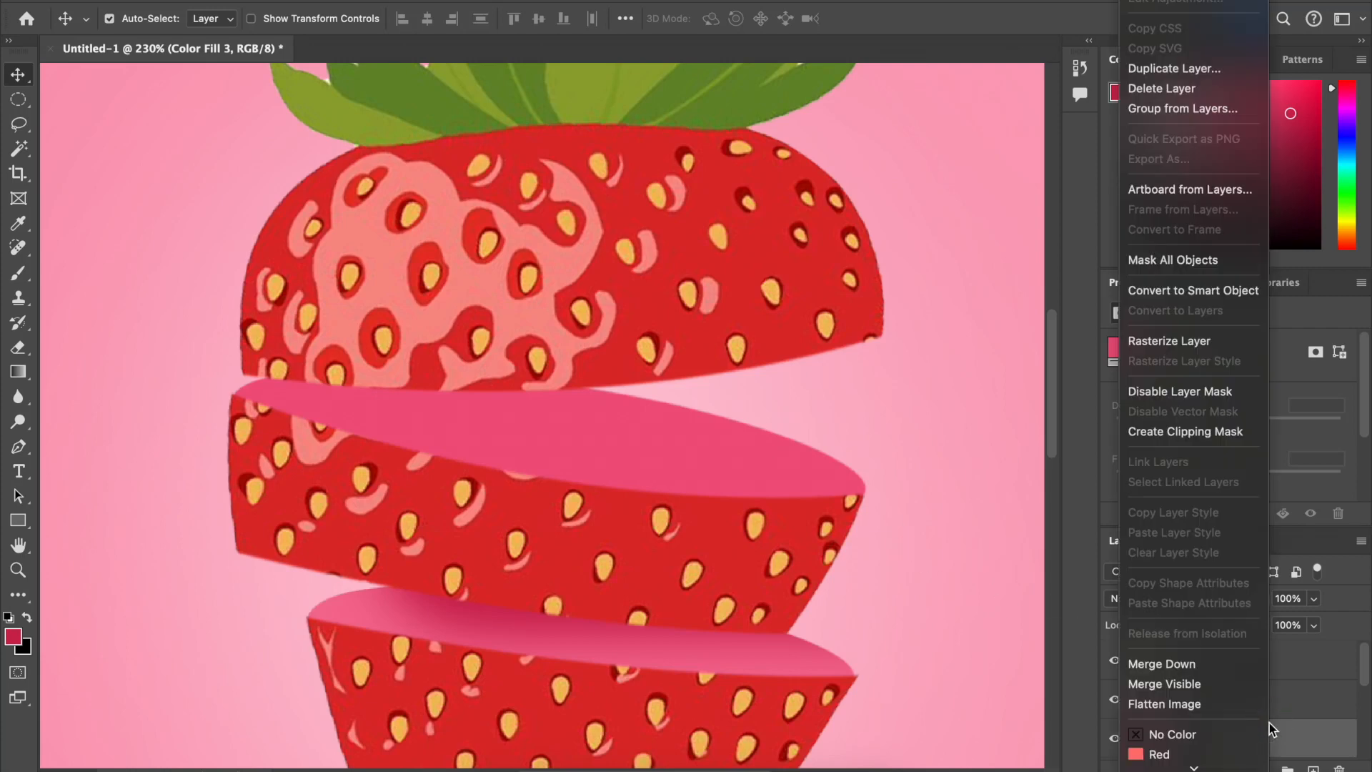
click(1186, 339)
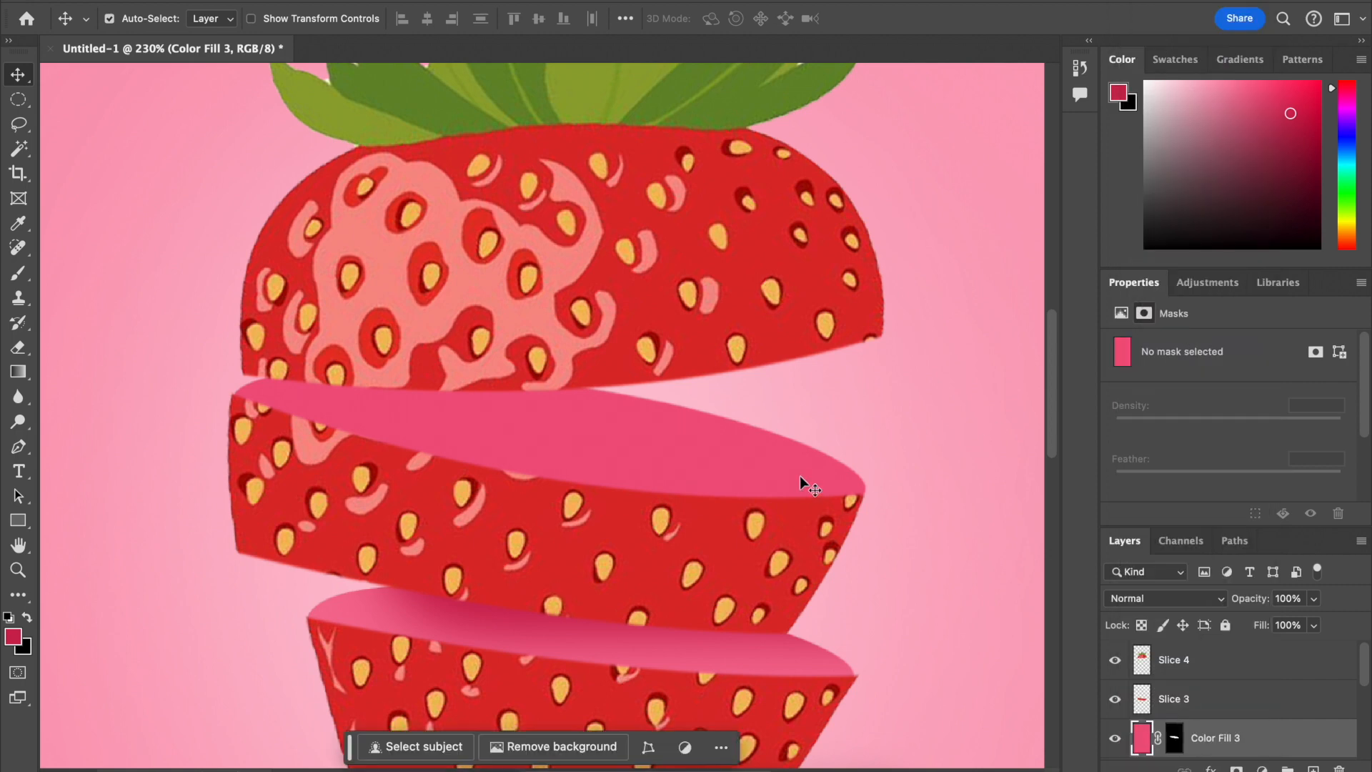
scroll(543, 429, down, 1)
click(18, 276)
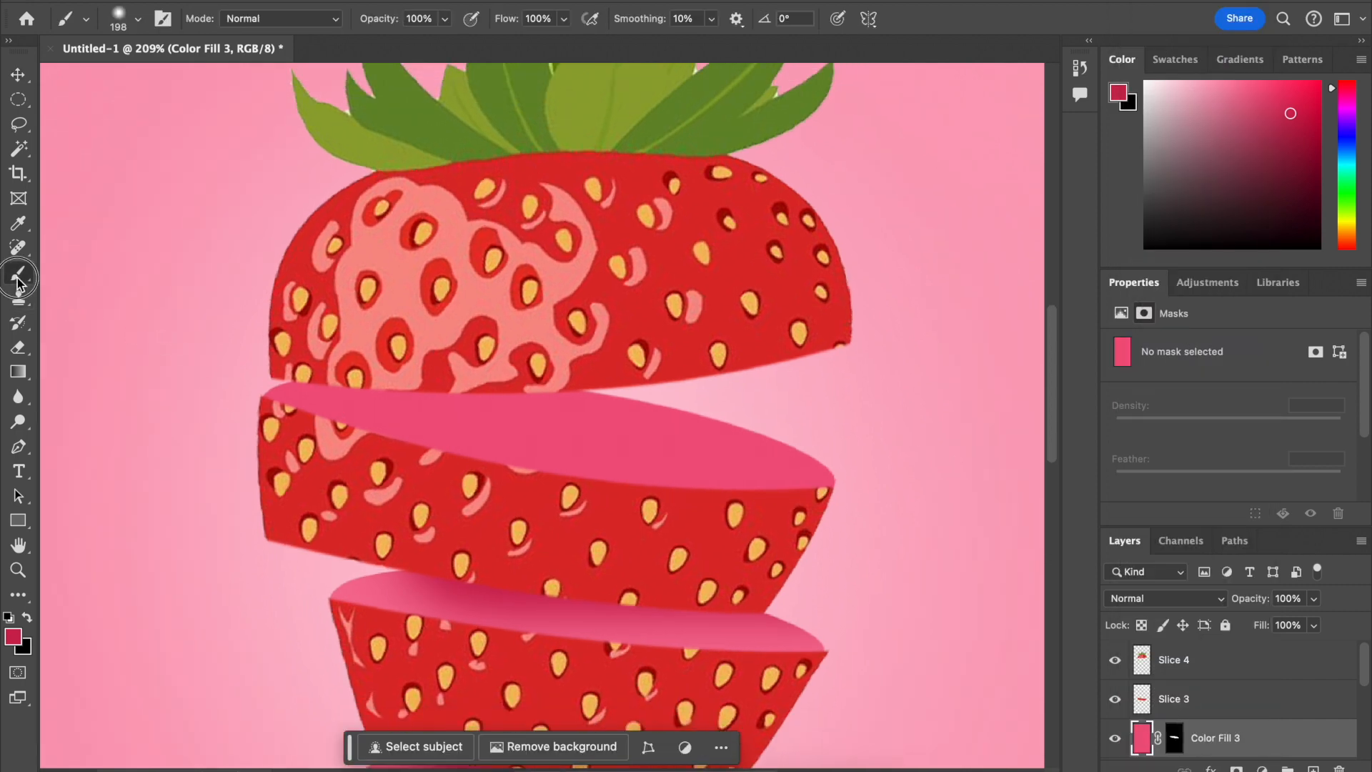
click(86, 271)
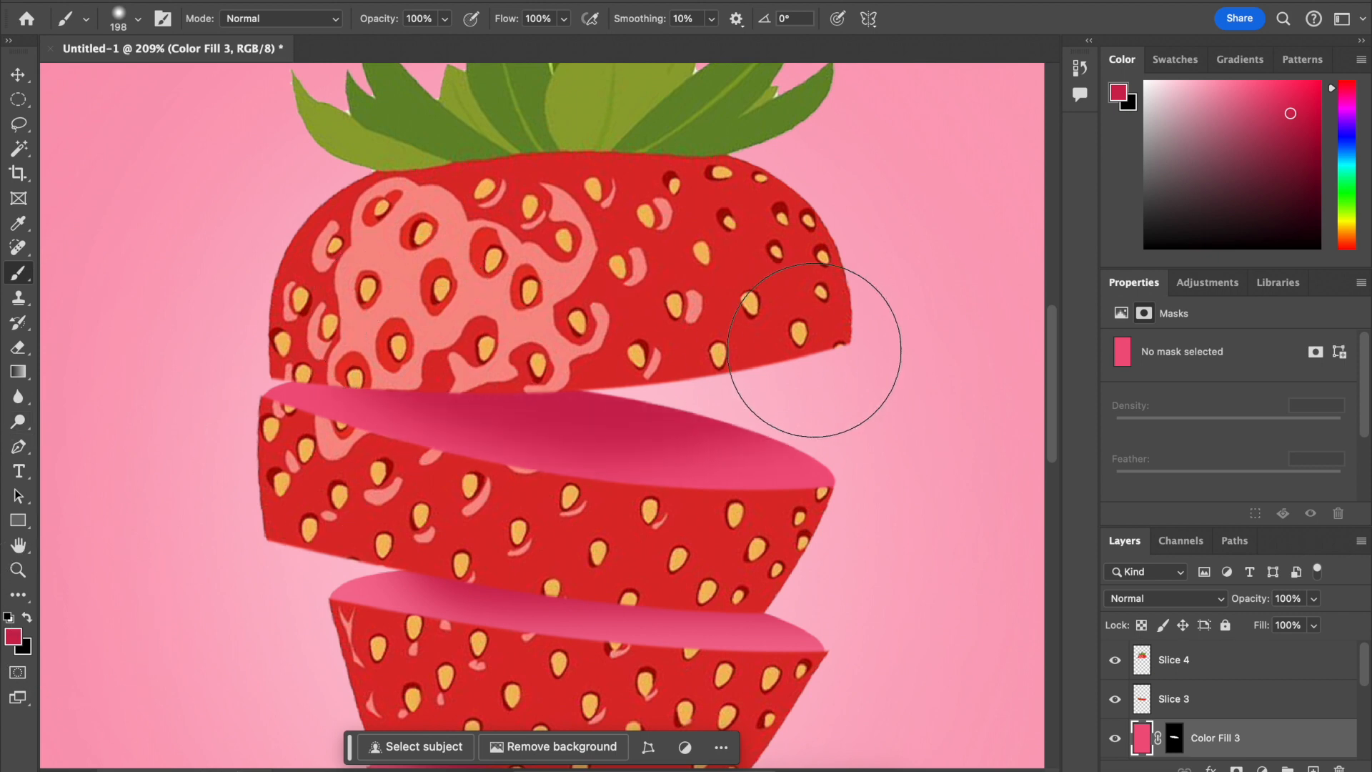
scroll(814, 323, down, 1)
scroll(815, 324, down, 4)
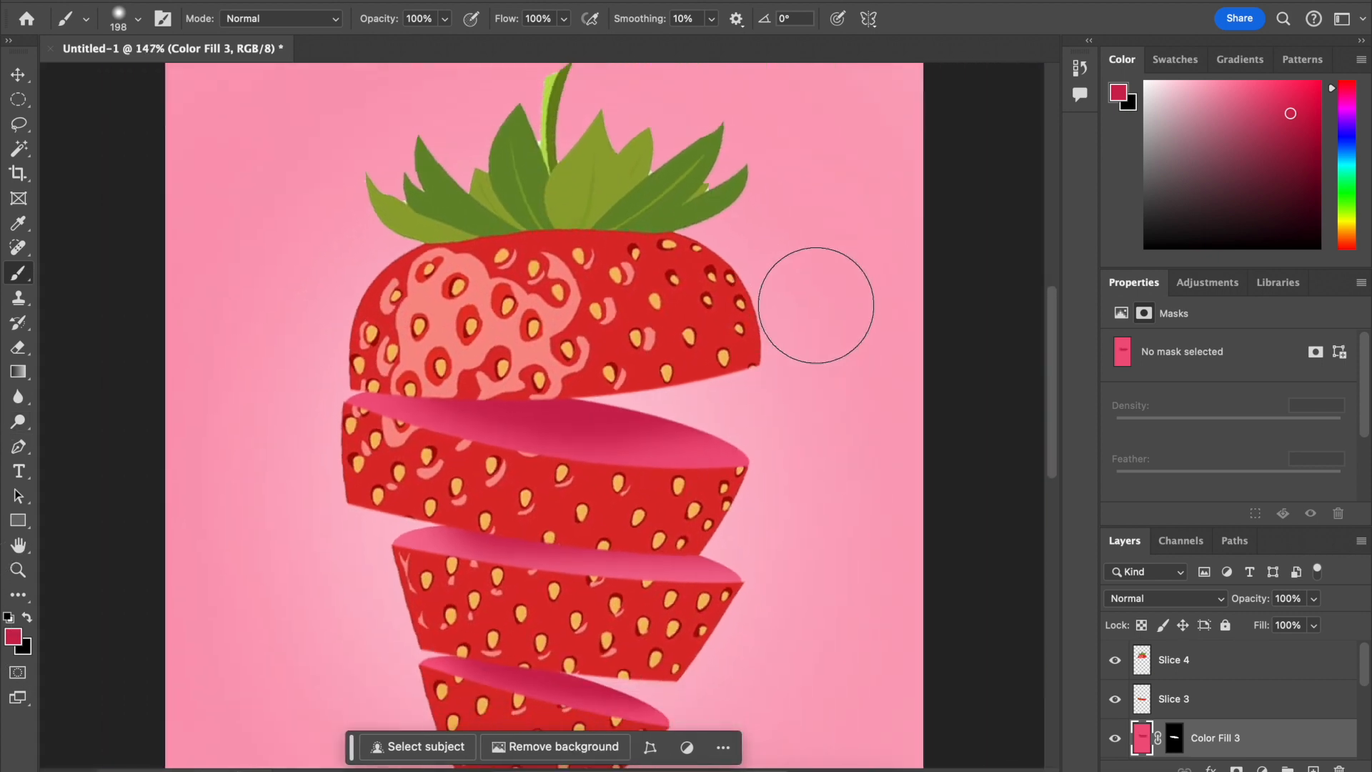
scroll(779, 329, down, 1)
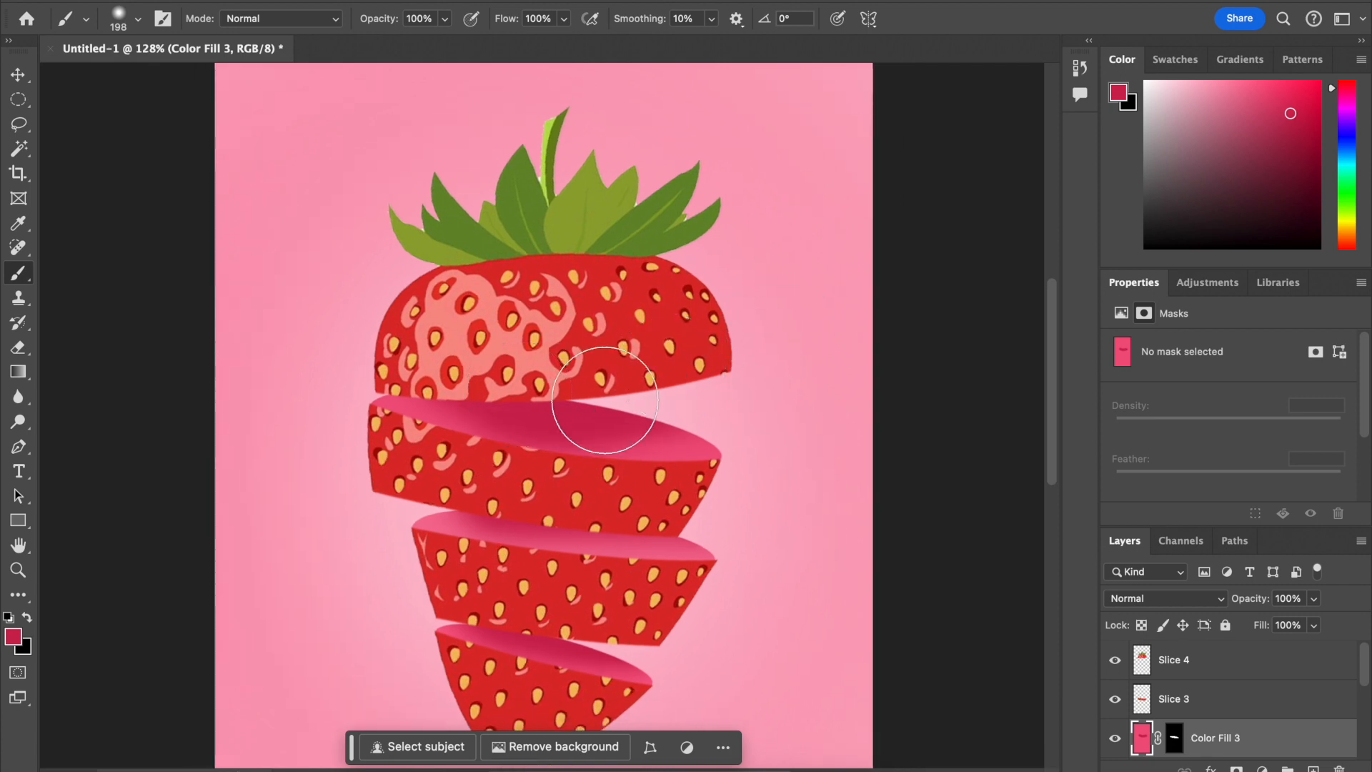
Step: Select the Color Fill 1 layer and set the foreground color to light pink ff9fba for the Brush tool
scroll(557, 422, up, 2)
scroll(557, 423, down, 5)
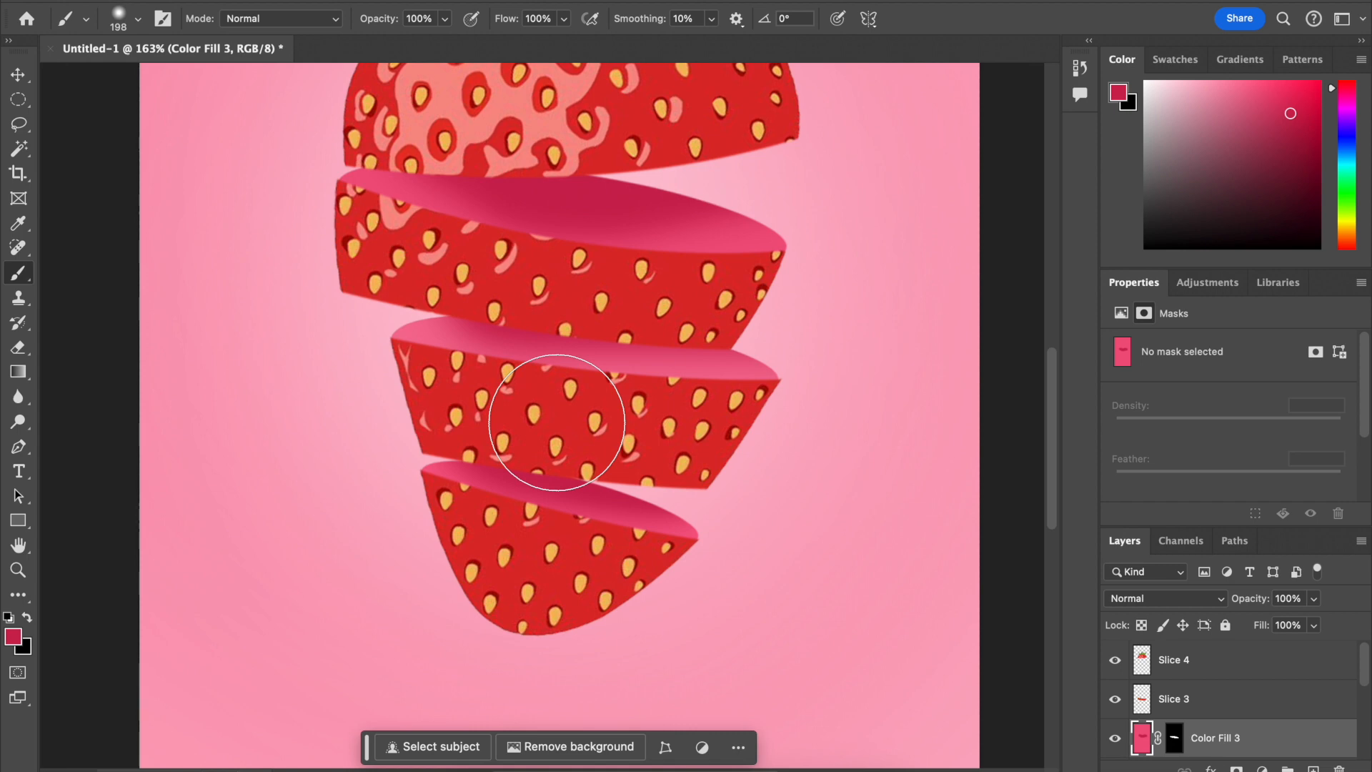
scroll(557, 422, up, 2)
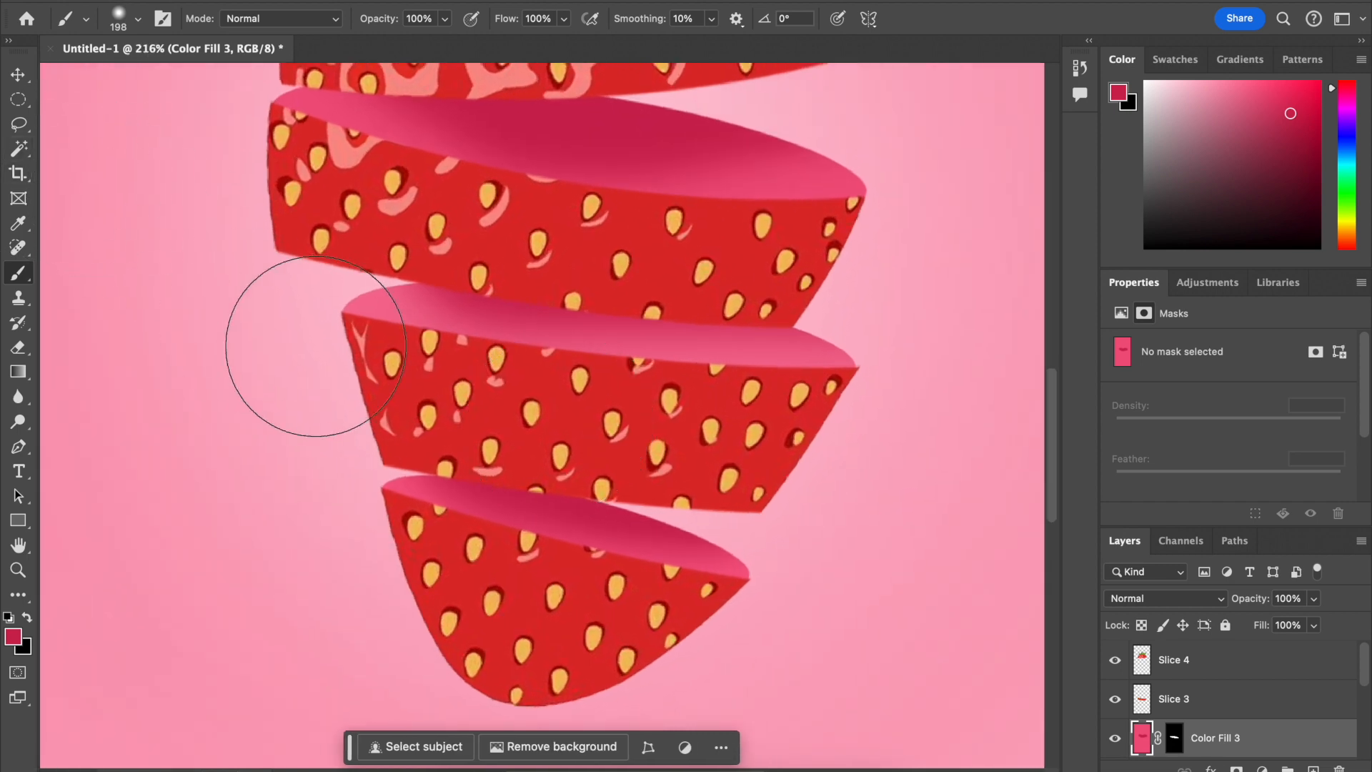
scroll(1241, 744, down, 5)
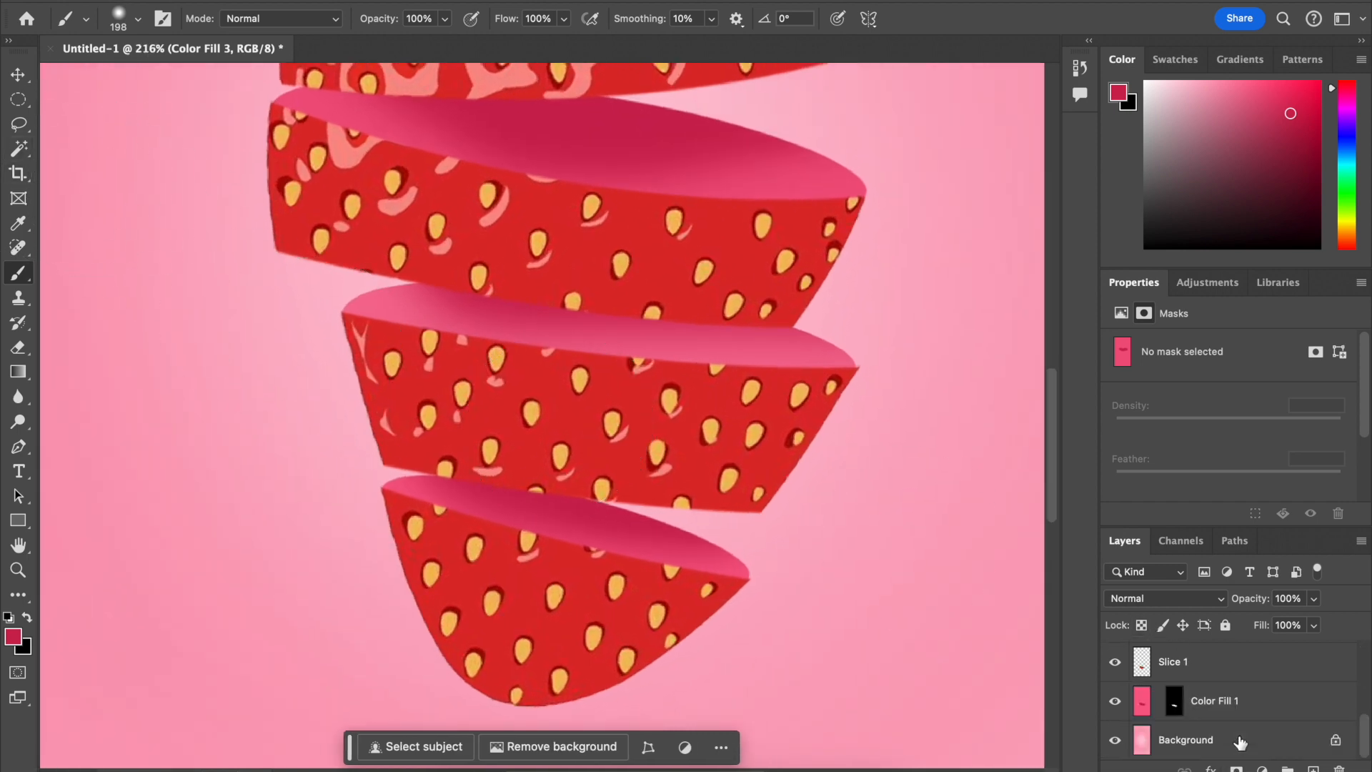
click(1271, 708)
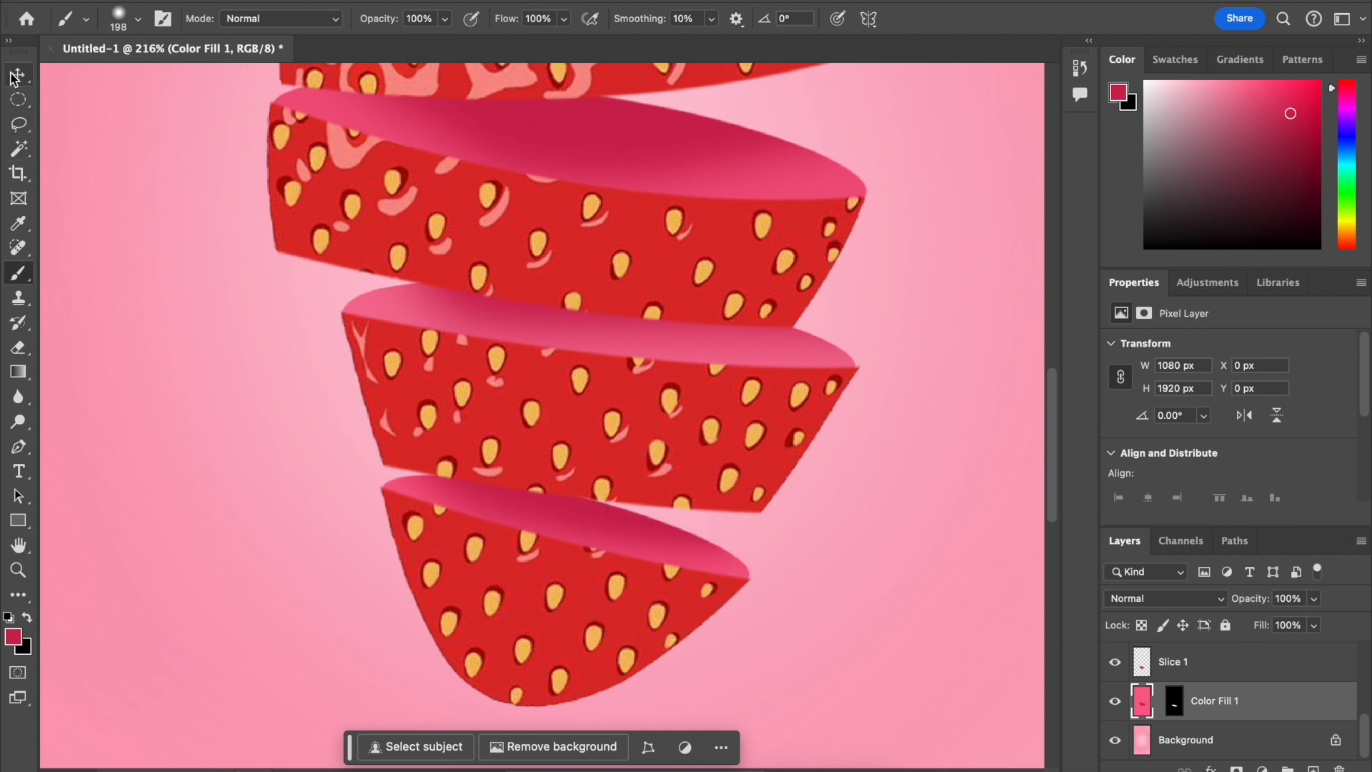
click(20, 274)
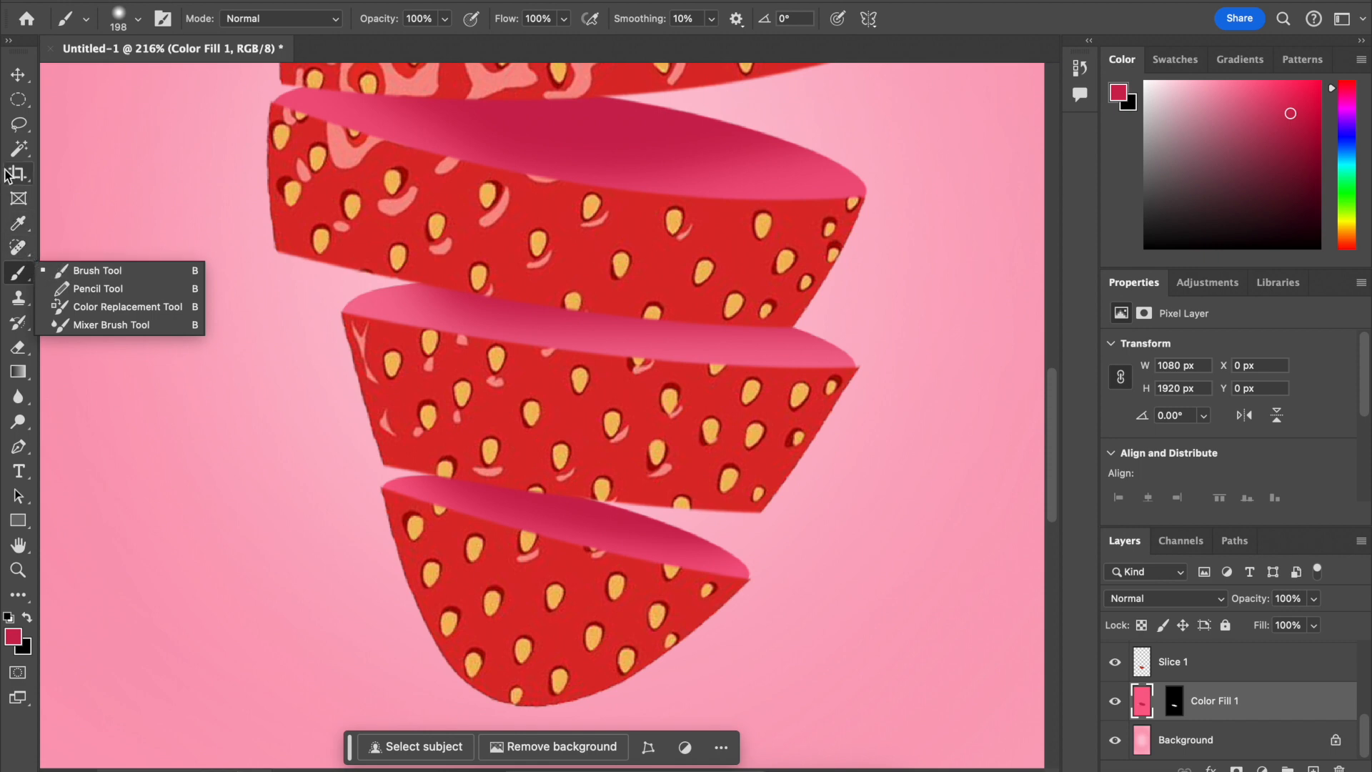
click(13, 275)
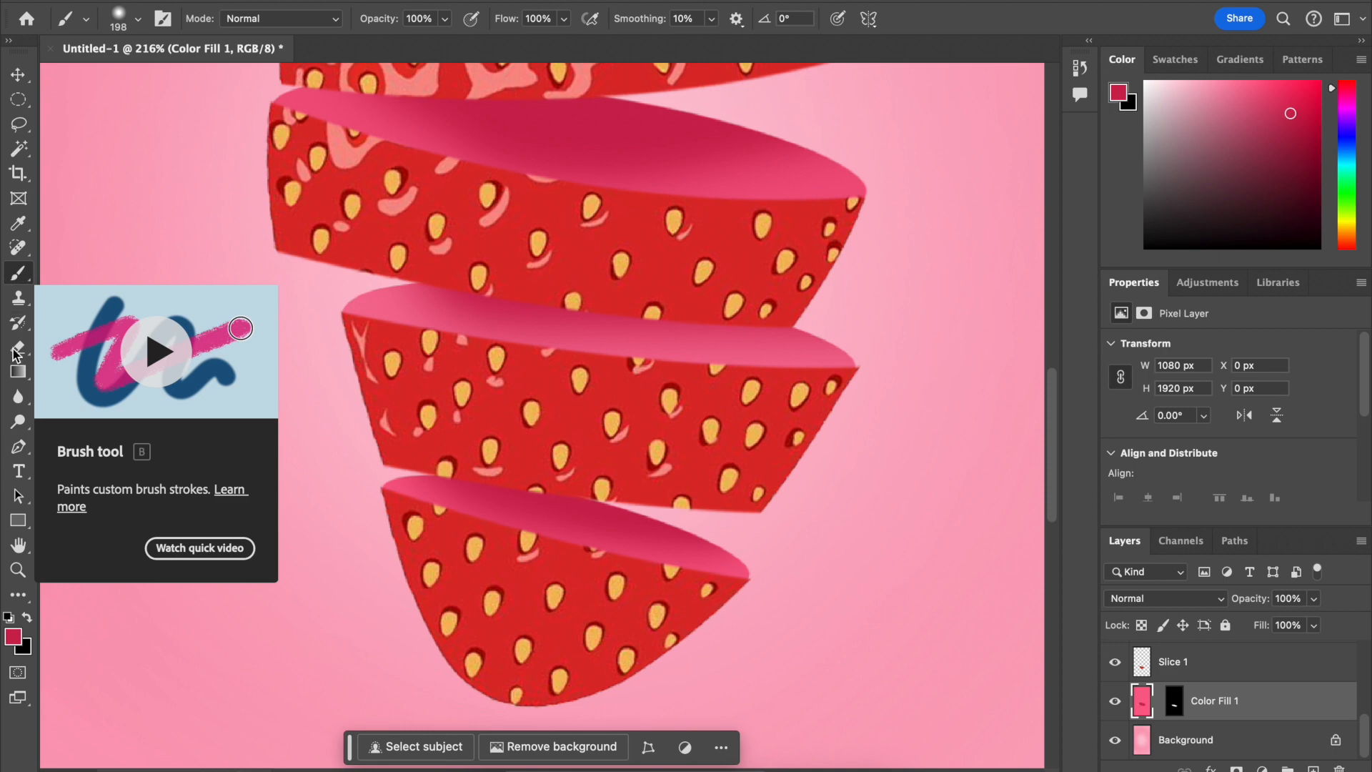
click(13, 638)
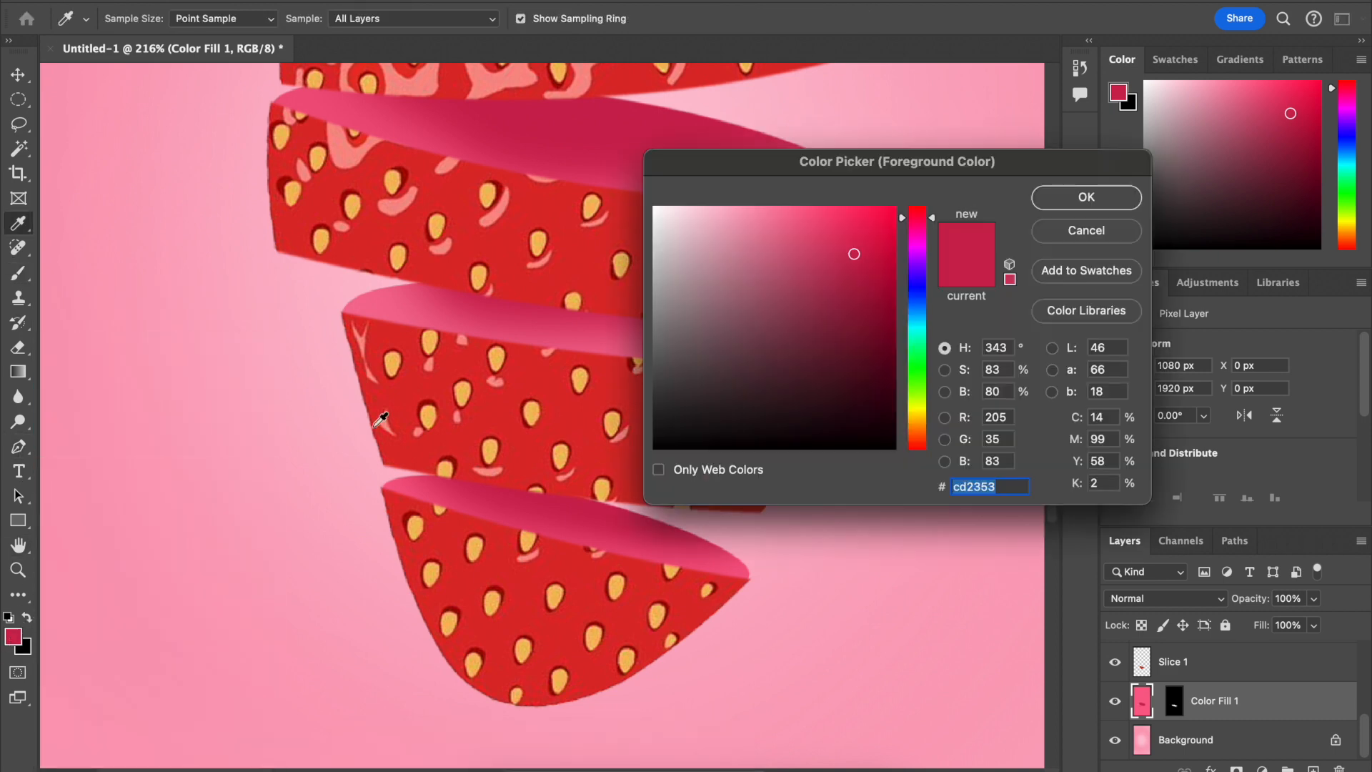
mouse_move(787, 204)
mouse_down()
mouse_move(792, 215)
mouse_move(745, 204)
mouse_up()
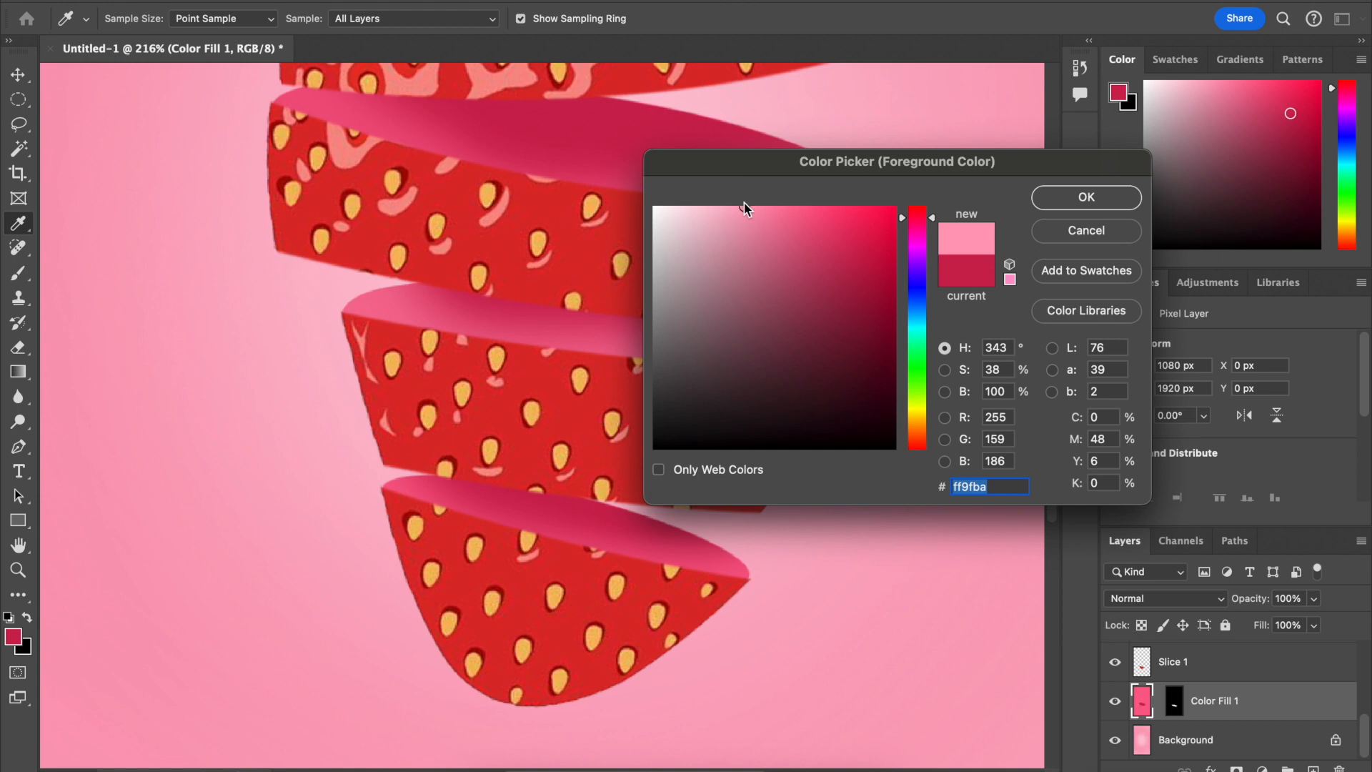
click(1084, 202)
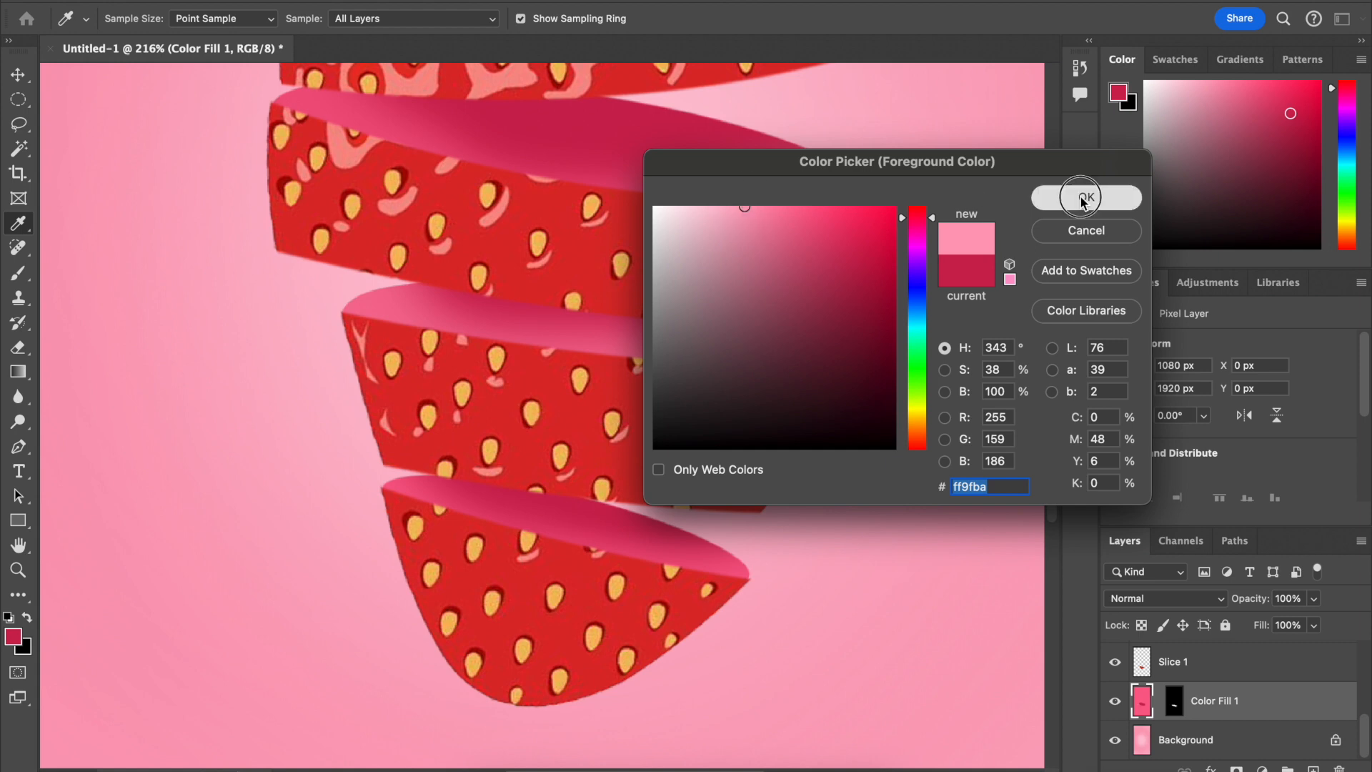
key(b)
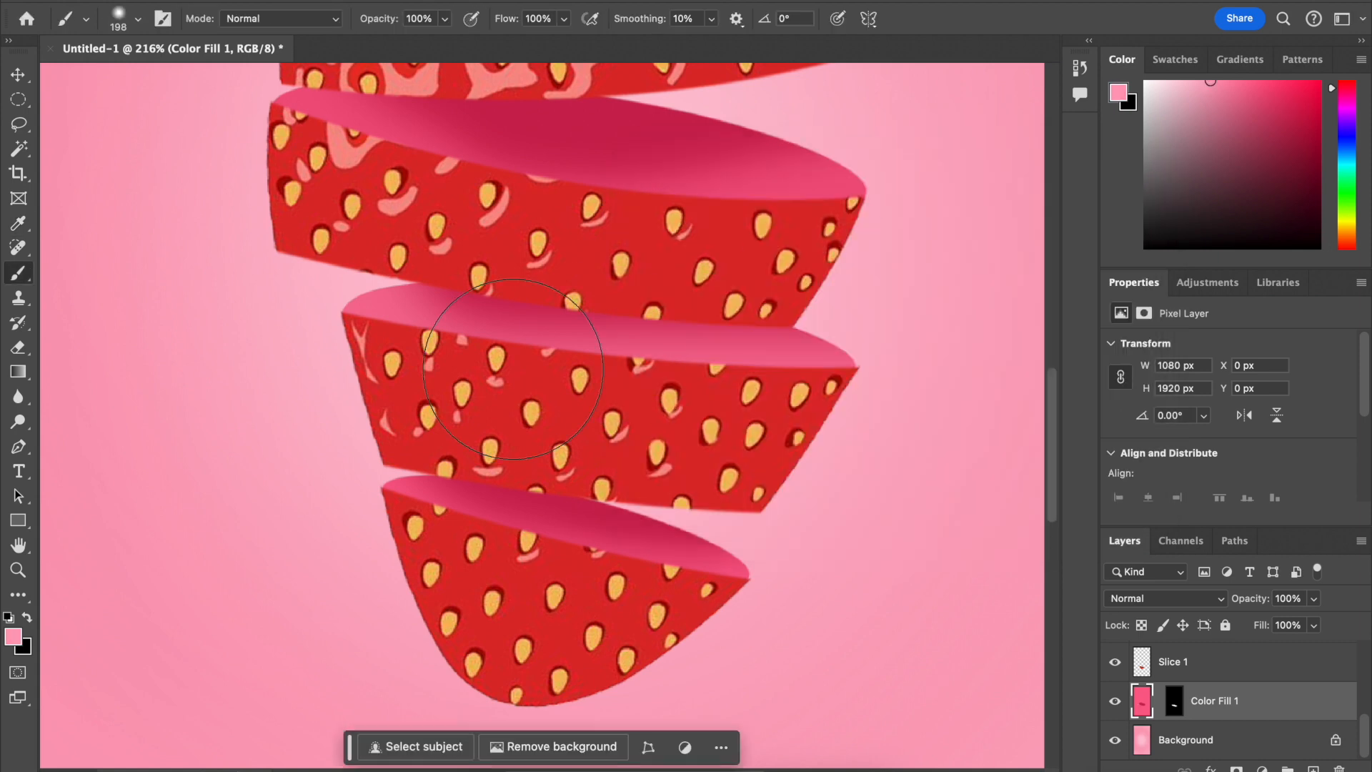
Step: Set the brush size to 5 px
right_click(266, 462)
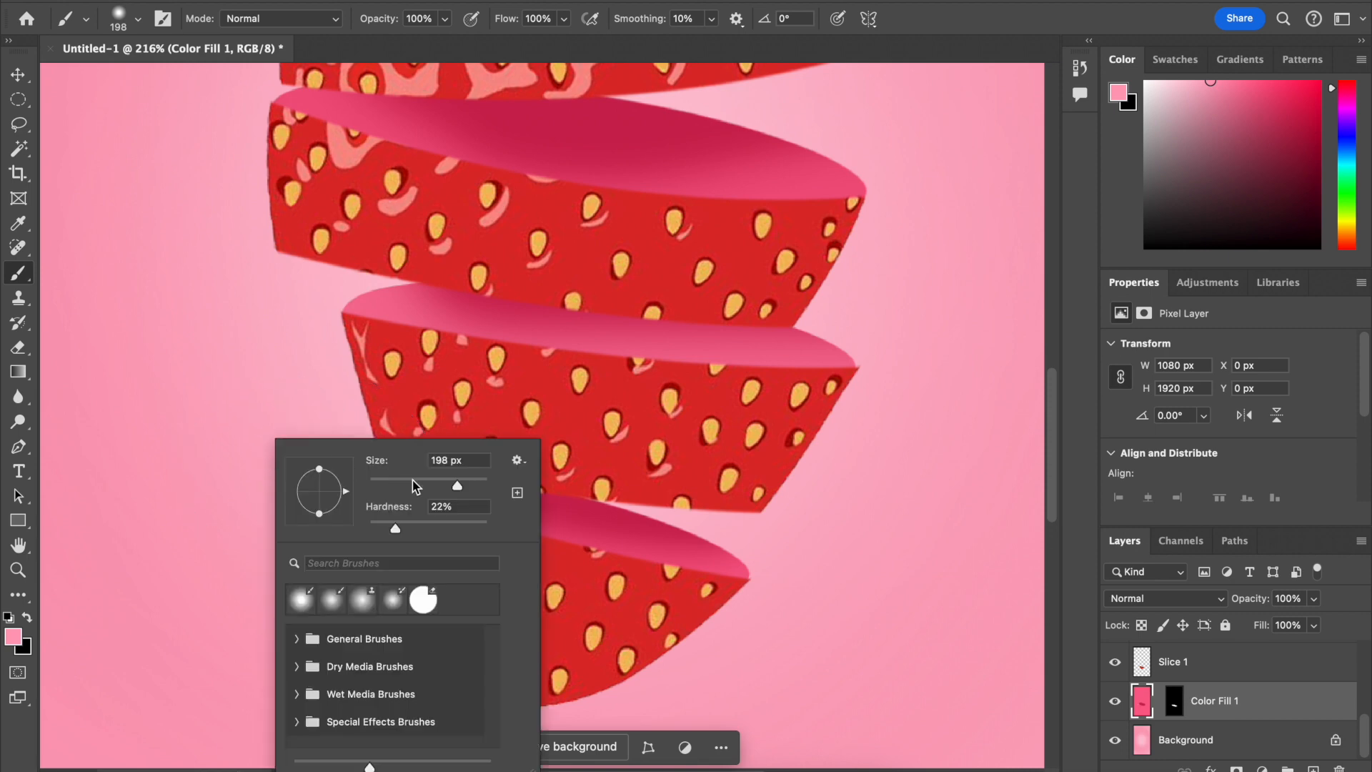
drag(457, 492, 380, 488)
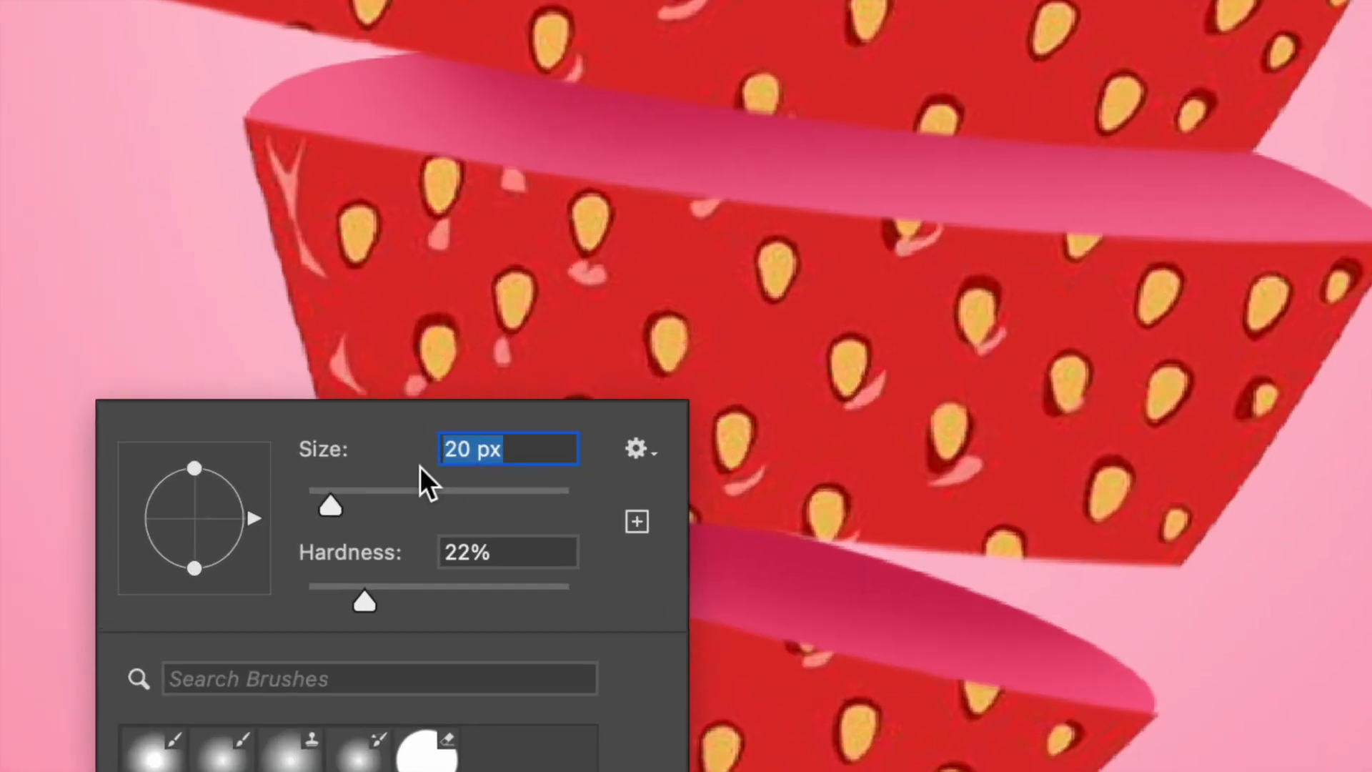
double_click(433, 462)
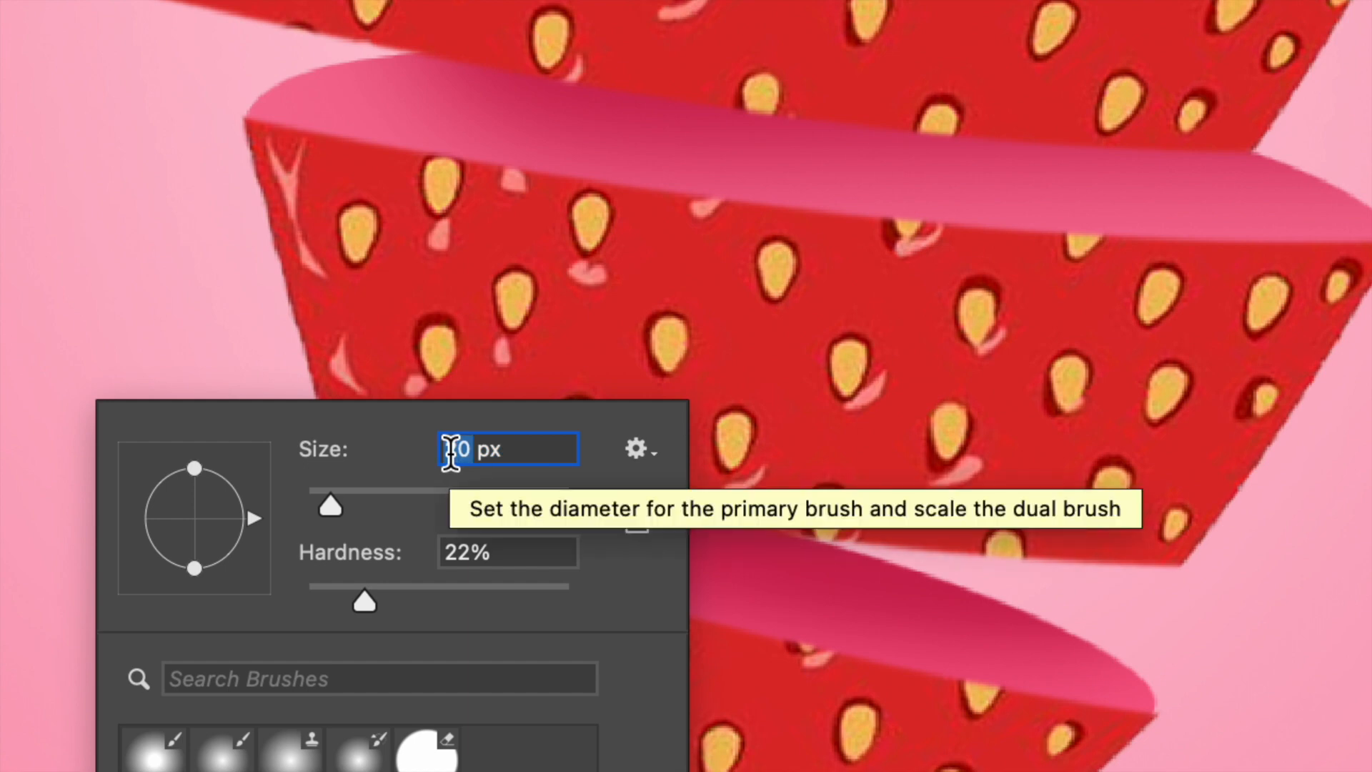
text(5)
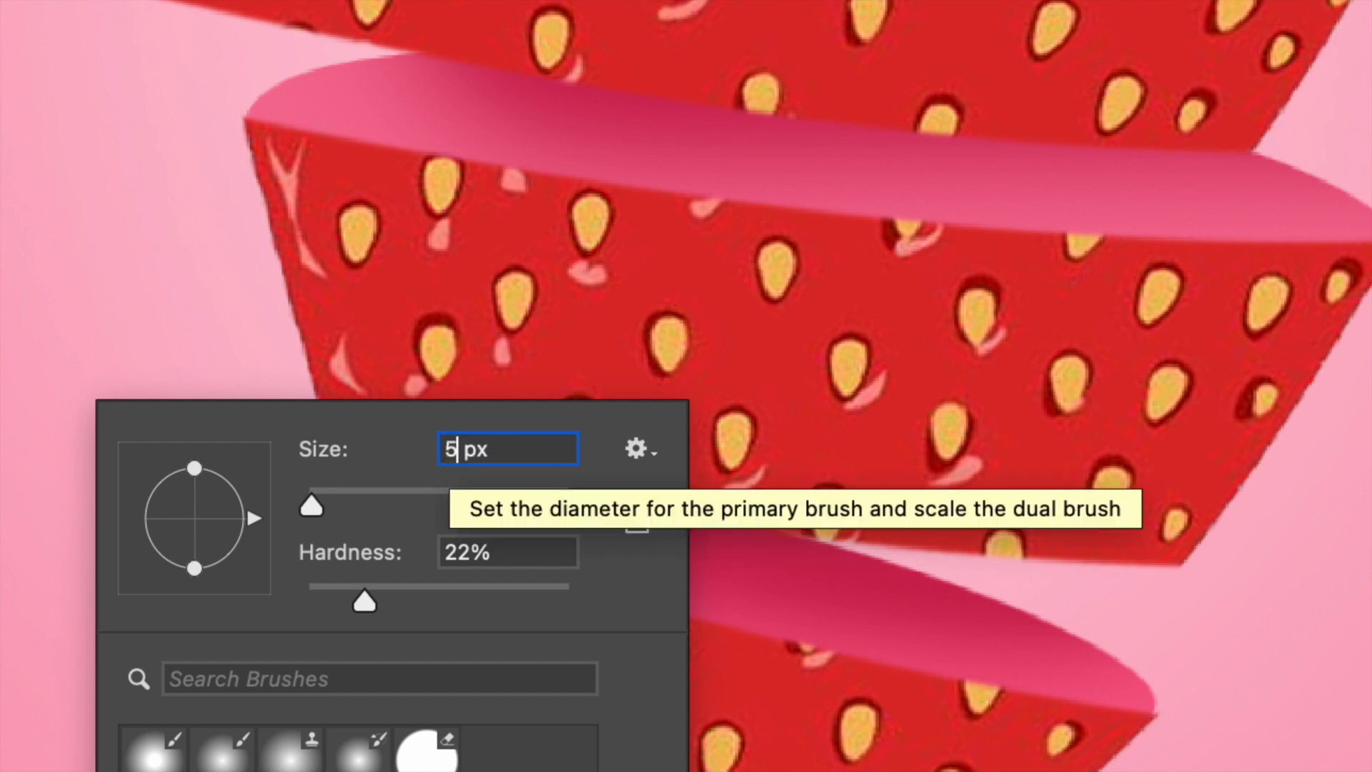
key(Return)
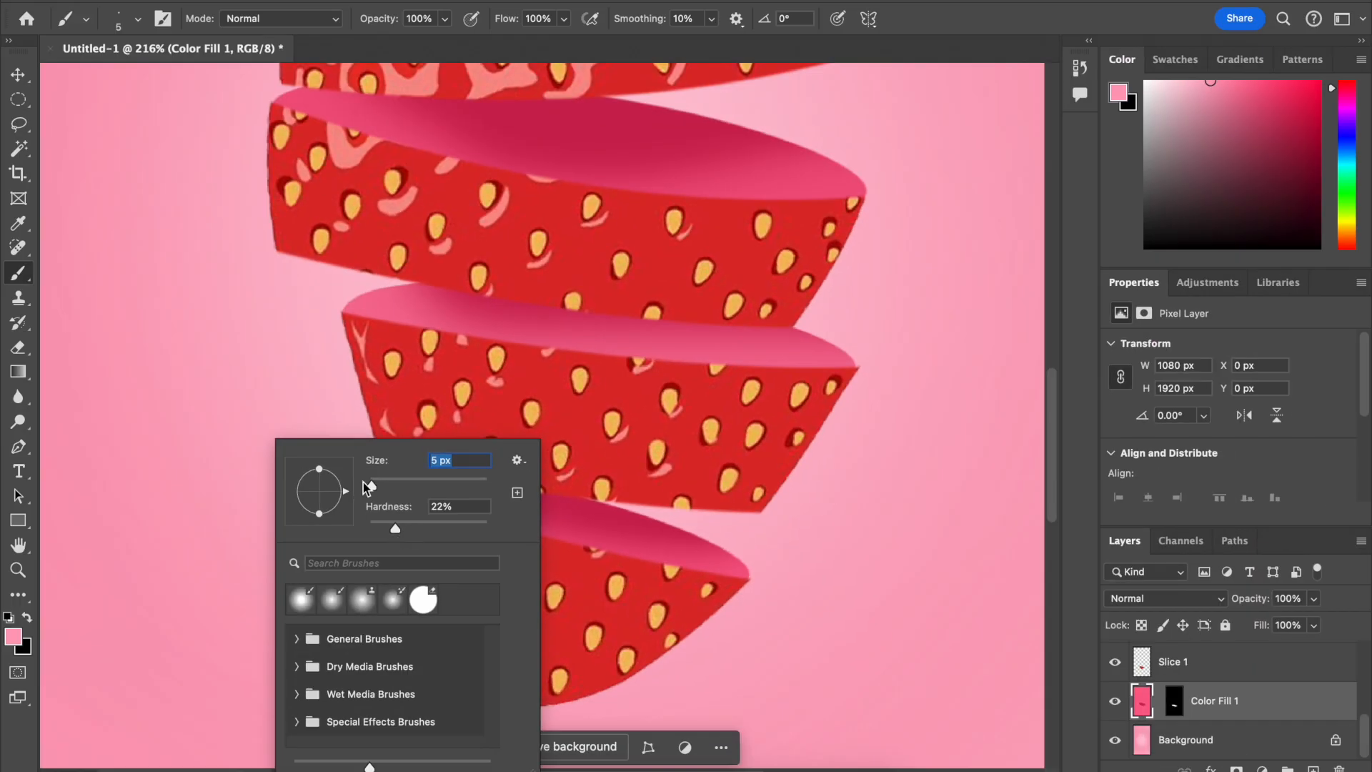
click(255, 448)
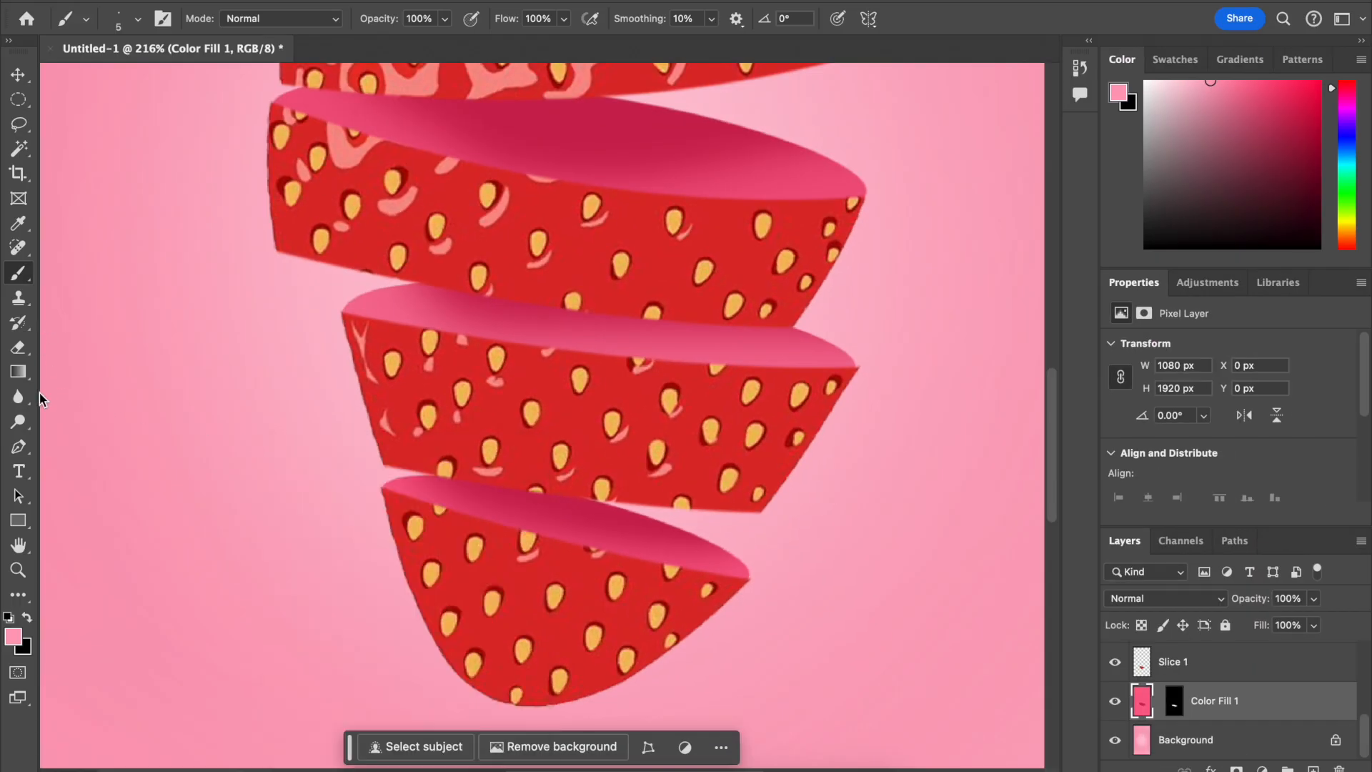
Step: Try to start a Pen tool path at the left corner of Slice 1's cut face
drag(19, 454, 71, 449)
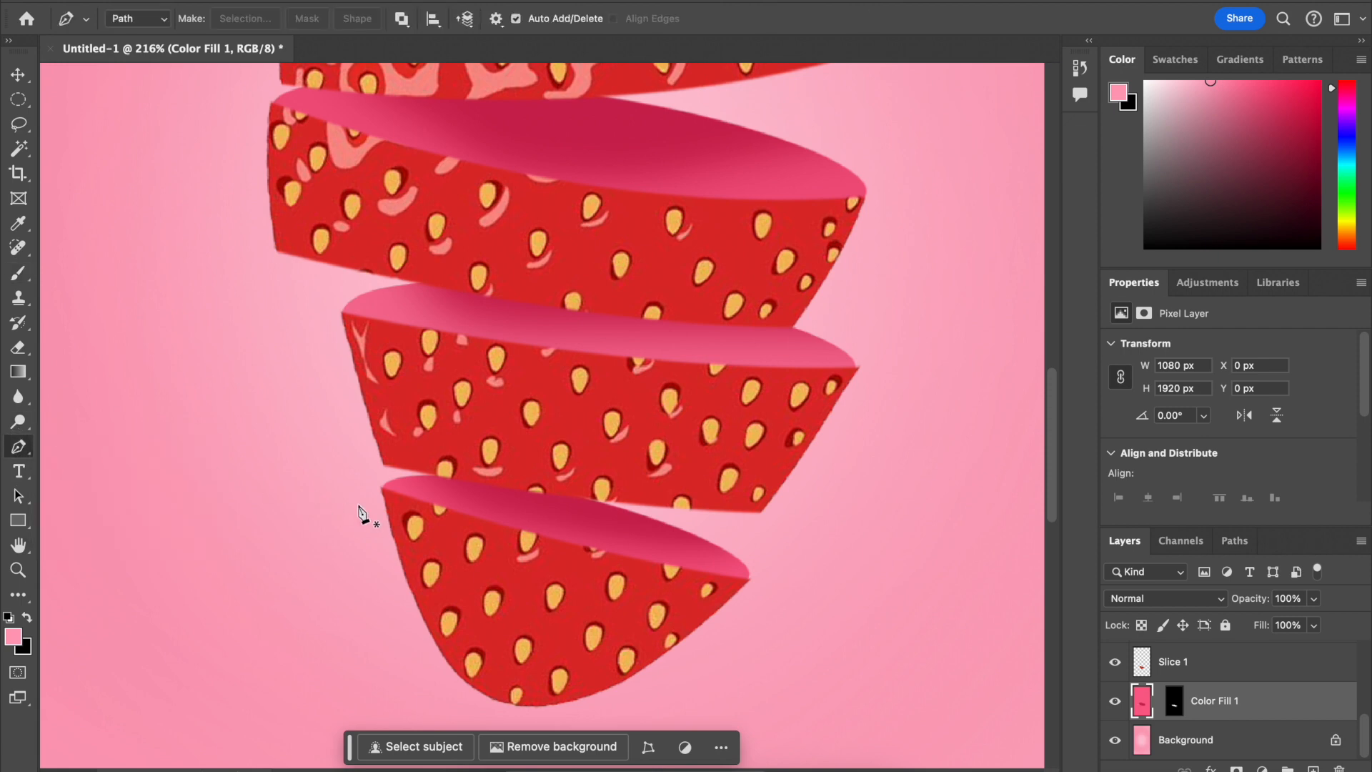
click(387, 484)
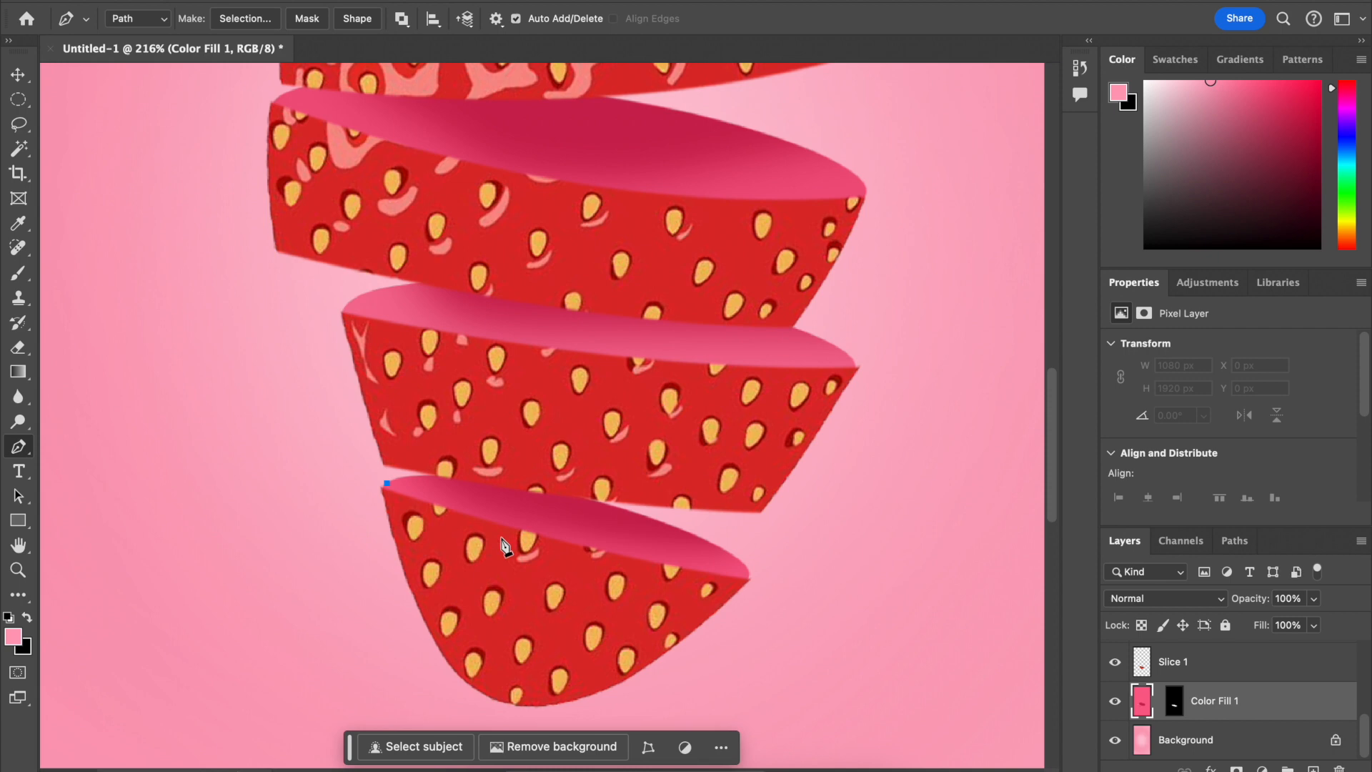
key(ctrl+z)
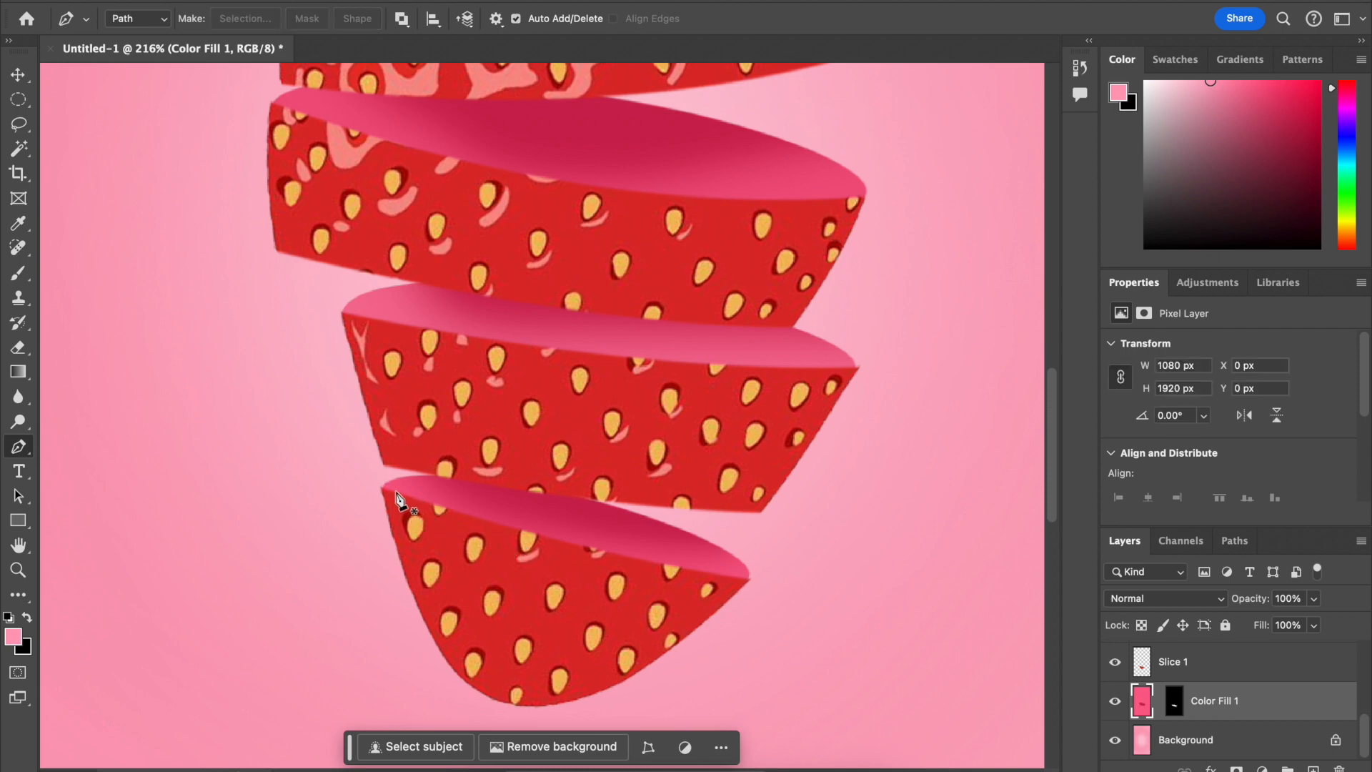
Step: Draw a curved pen path about 344 × 85 px along the front rim of the strawberry's bottom slice
click(391, 487)
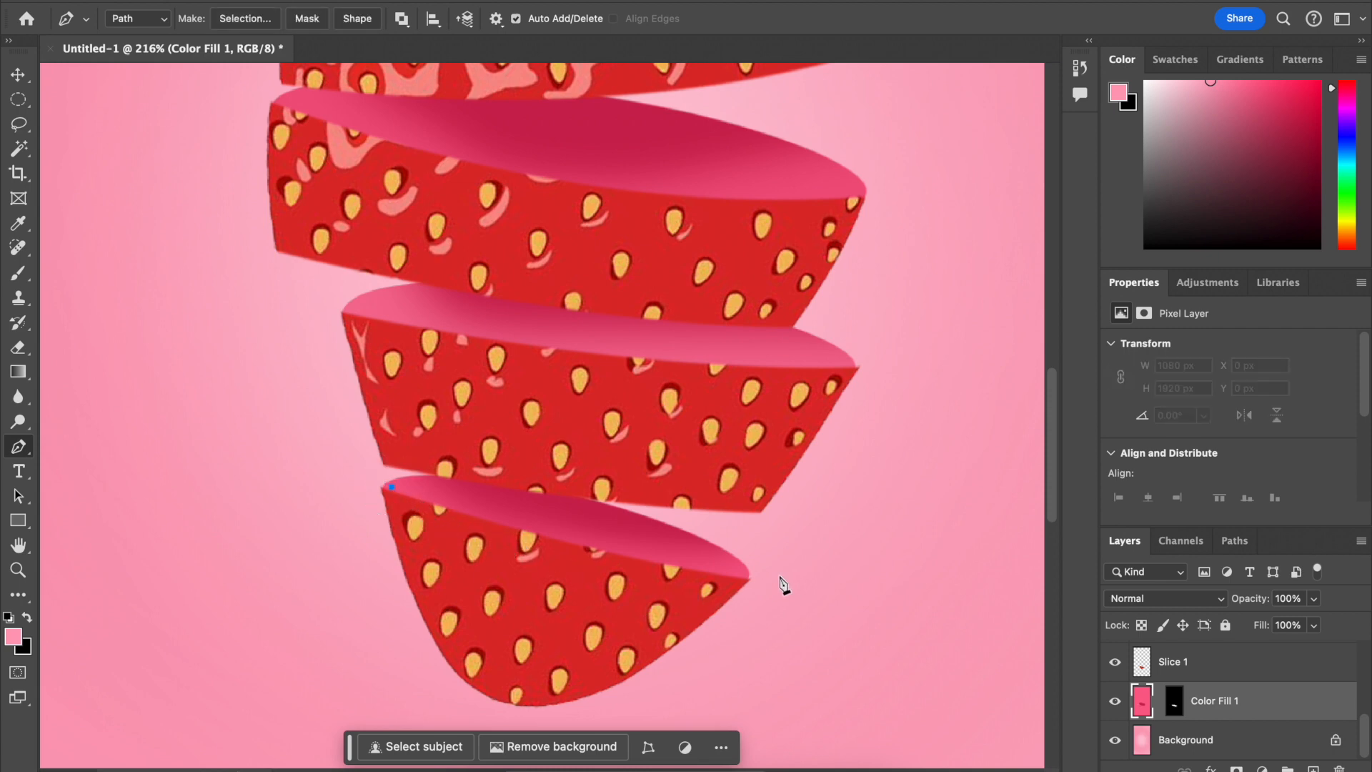
right_click(747, 574)
click(784, 575)
drag(746, 575, 886, 584)
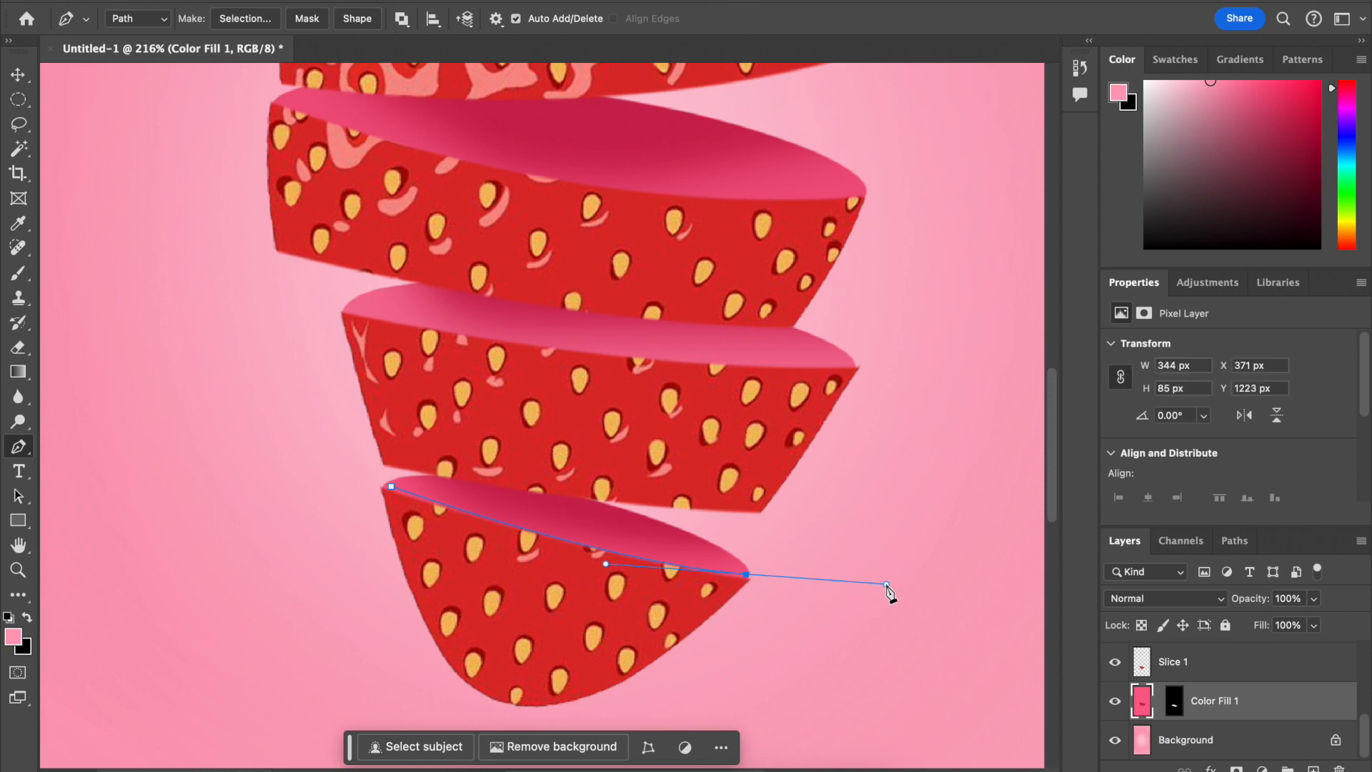
Step: Stroke the bottom slice's rim path with the pink Brush on the Color Fill 1 layer, without simulated pressure, and dismiss the path
right_click(580, 551)
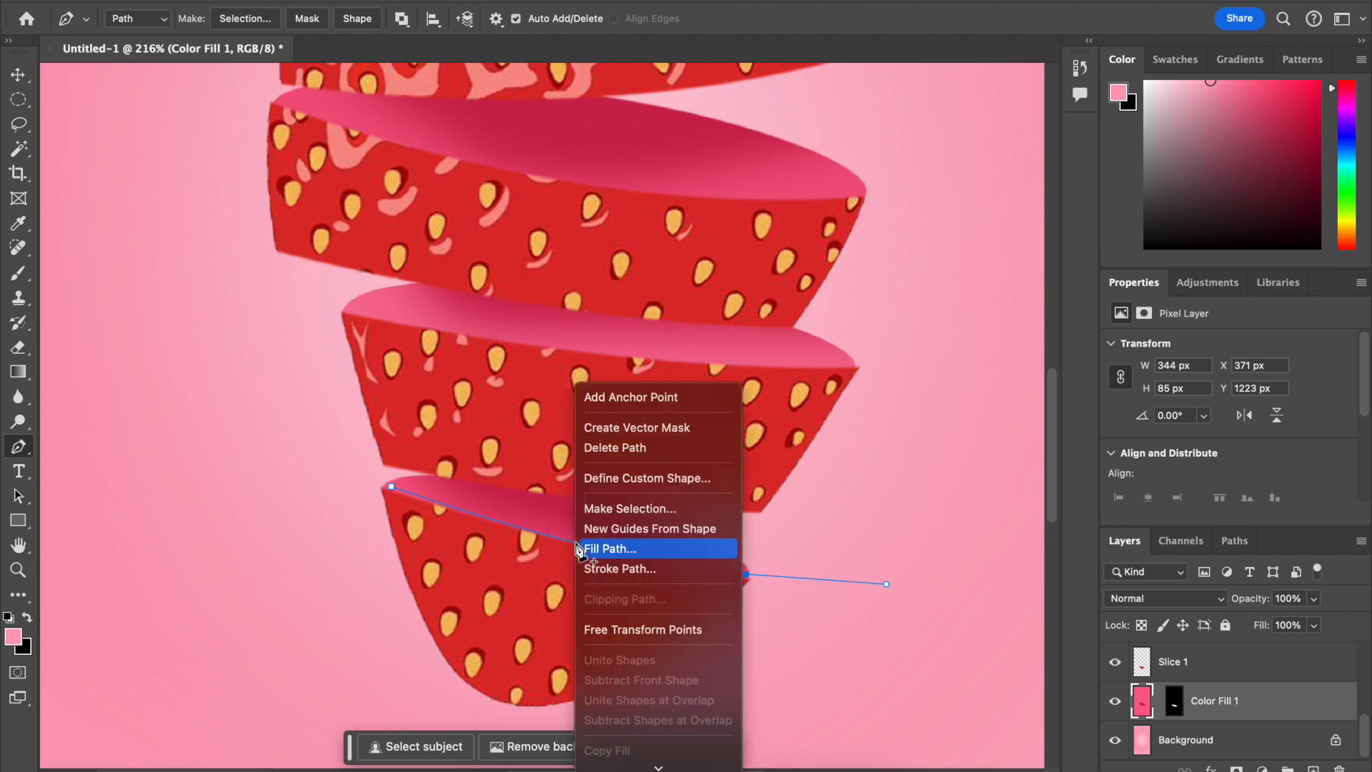
click(611, 571)
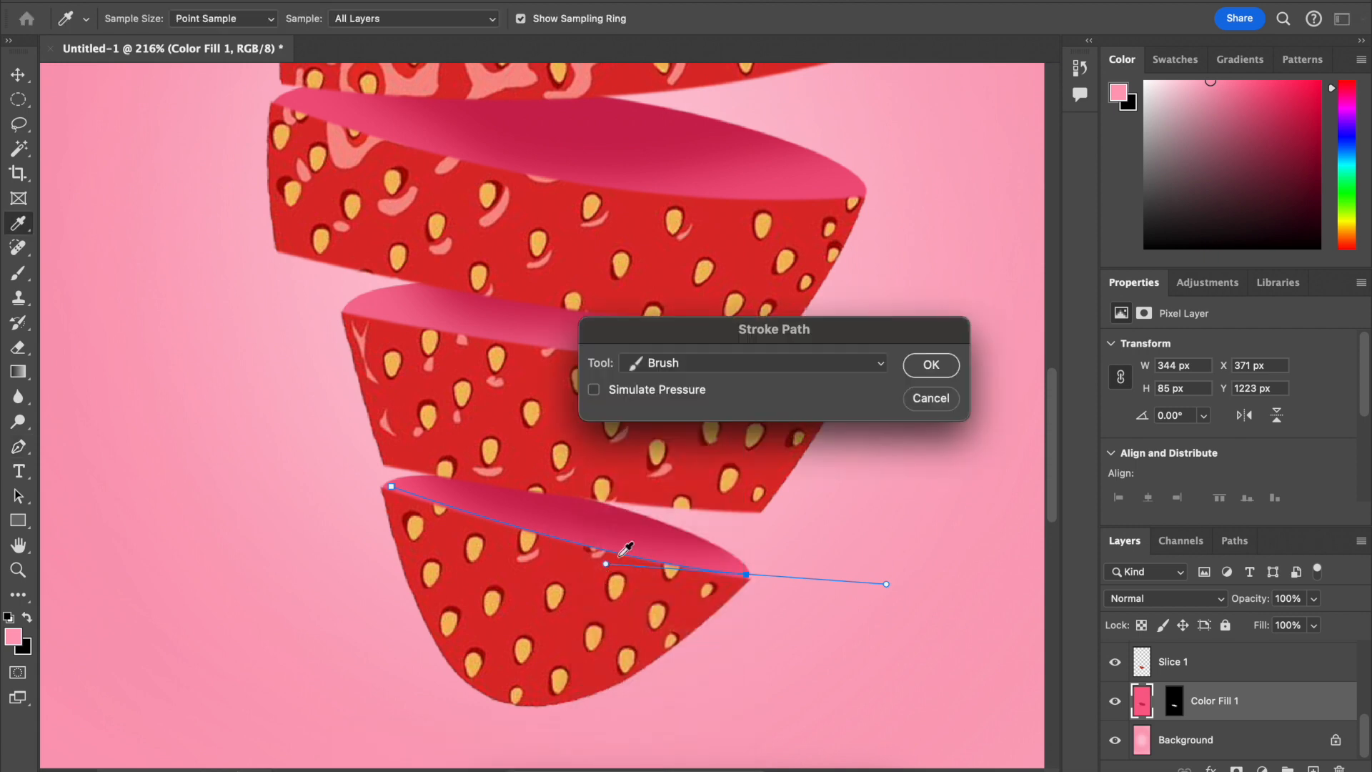
click(870, 373)
click(868, 363)
click(931, 368)
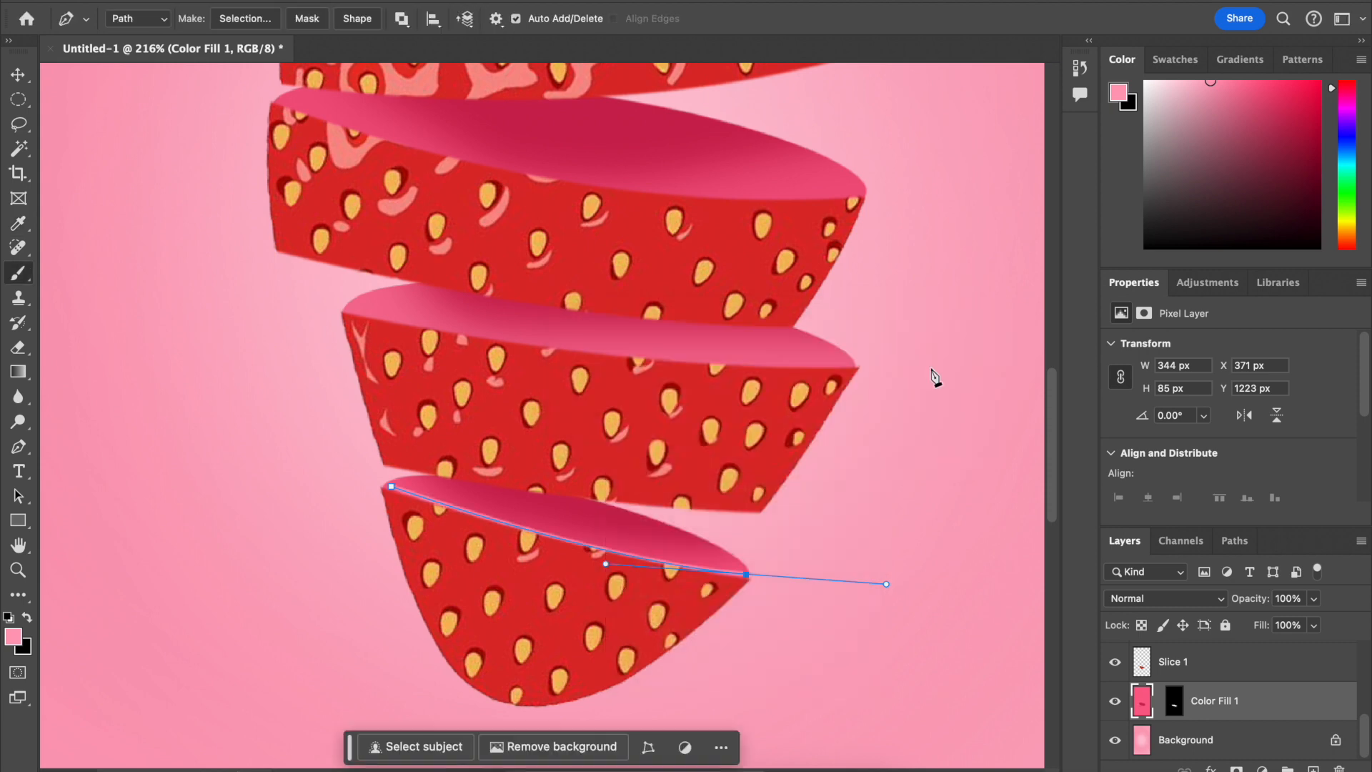
click(19, 76)
key(Return)
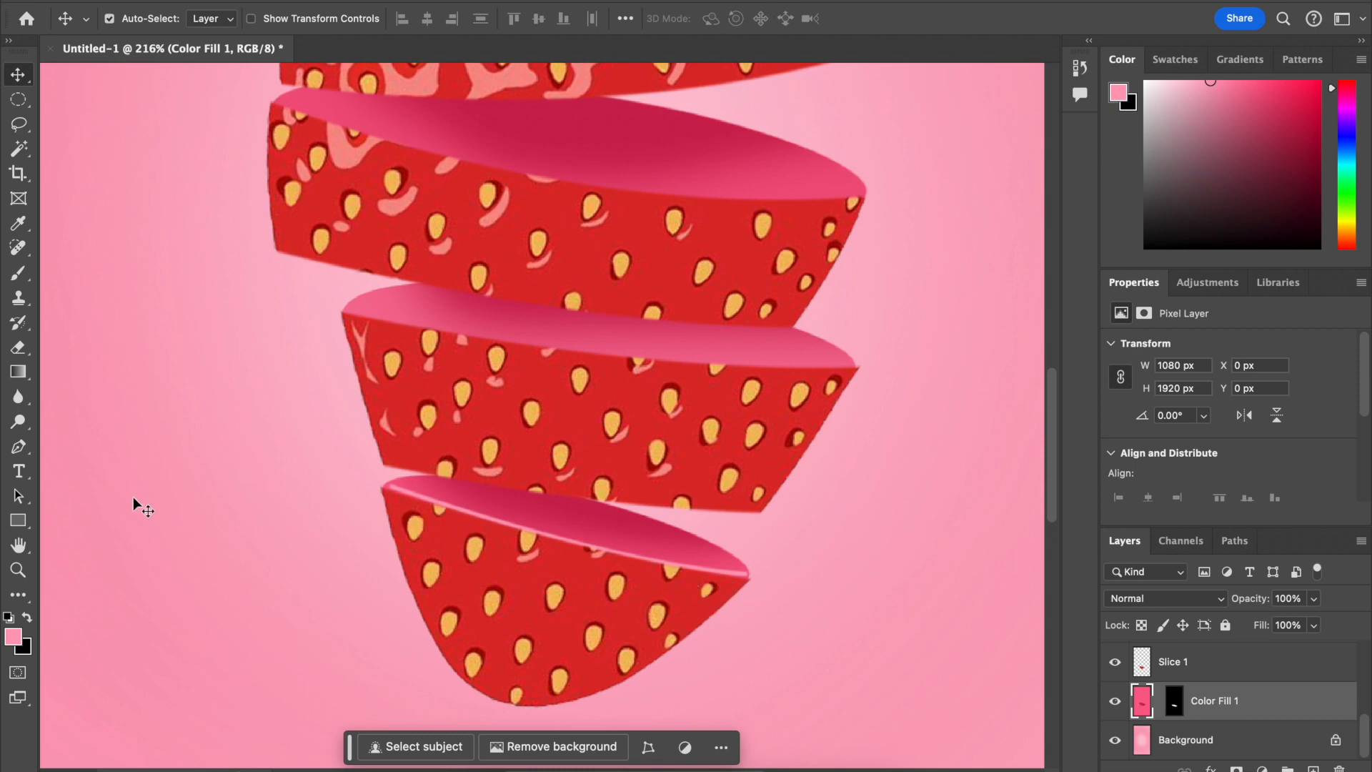
Step: Check the Brush tool's foreground color, size and hardness used for the rim highlight
click(17, 273)
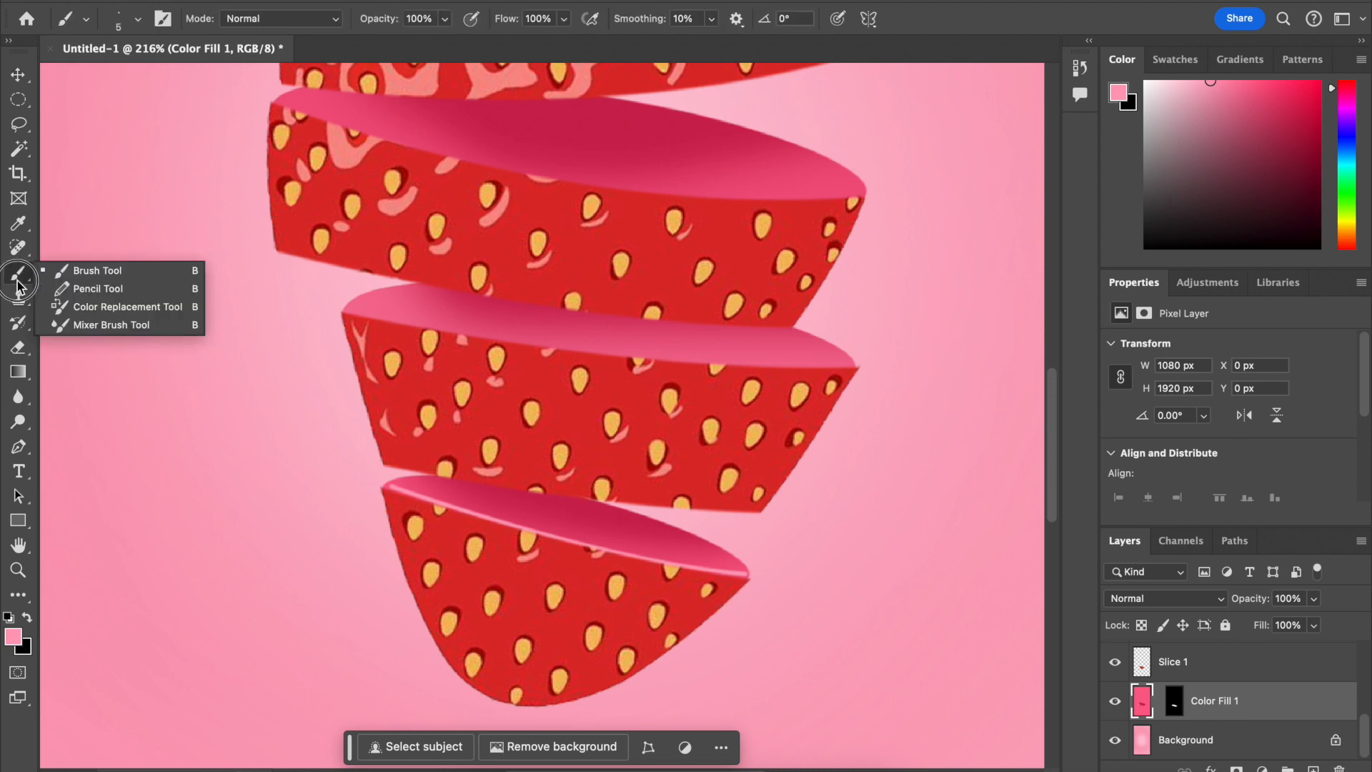
click(53, 277)
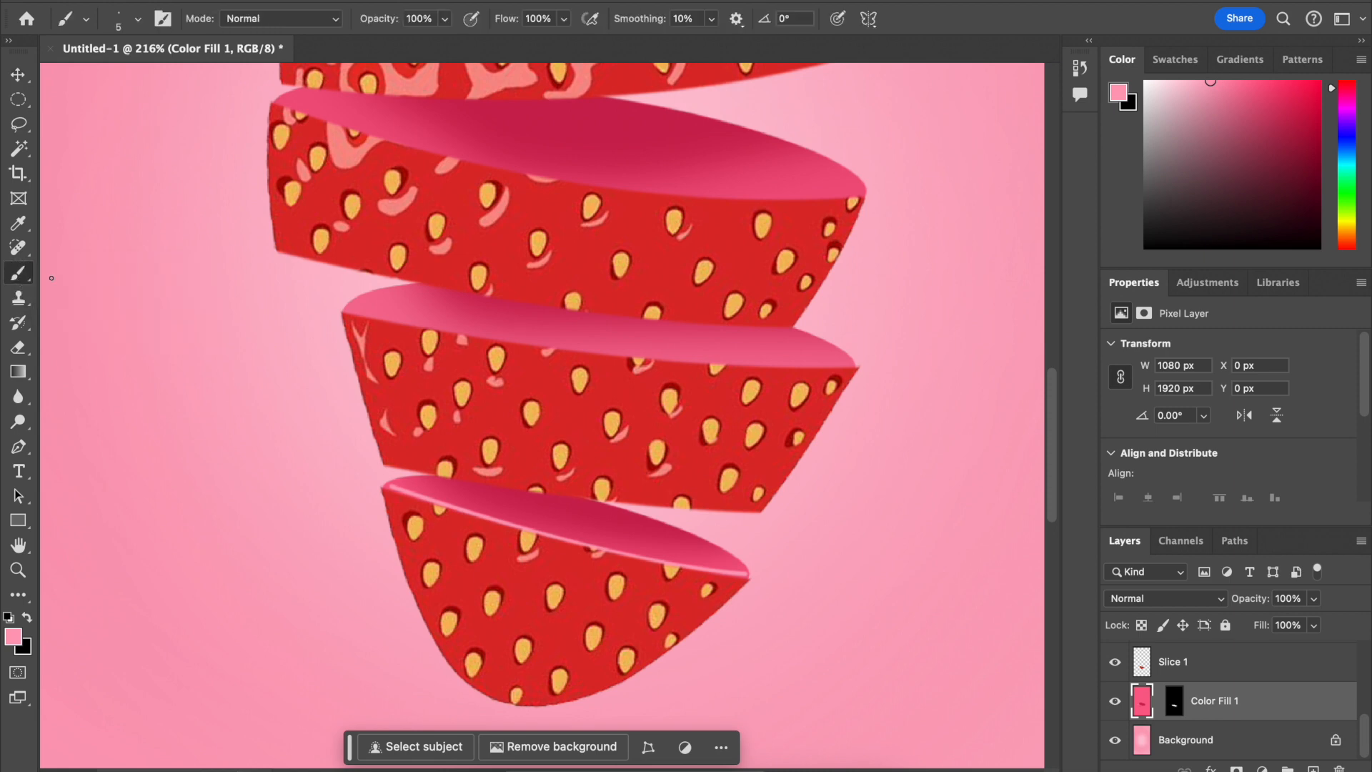
click(13, 636)
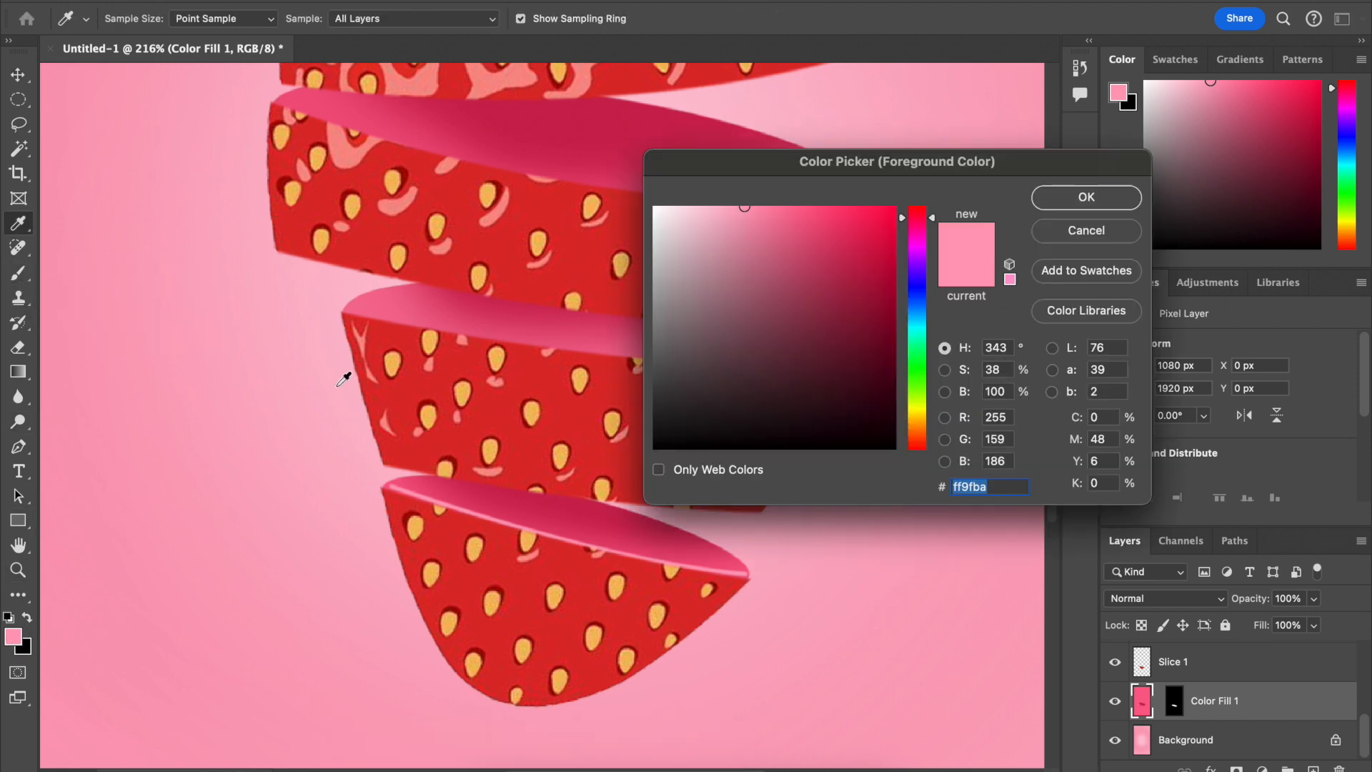
click(1070, 197)
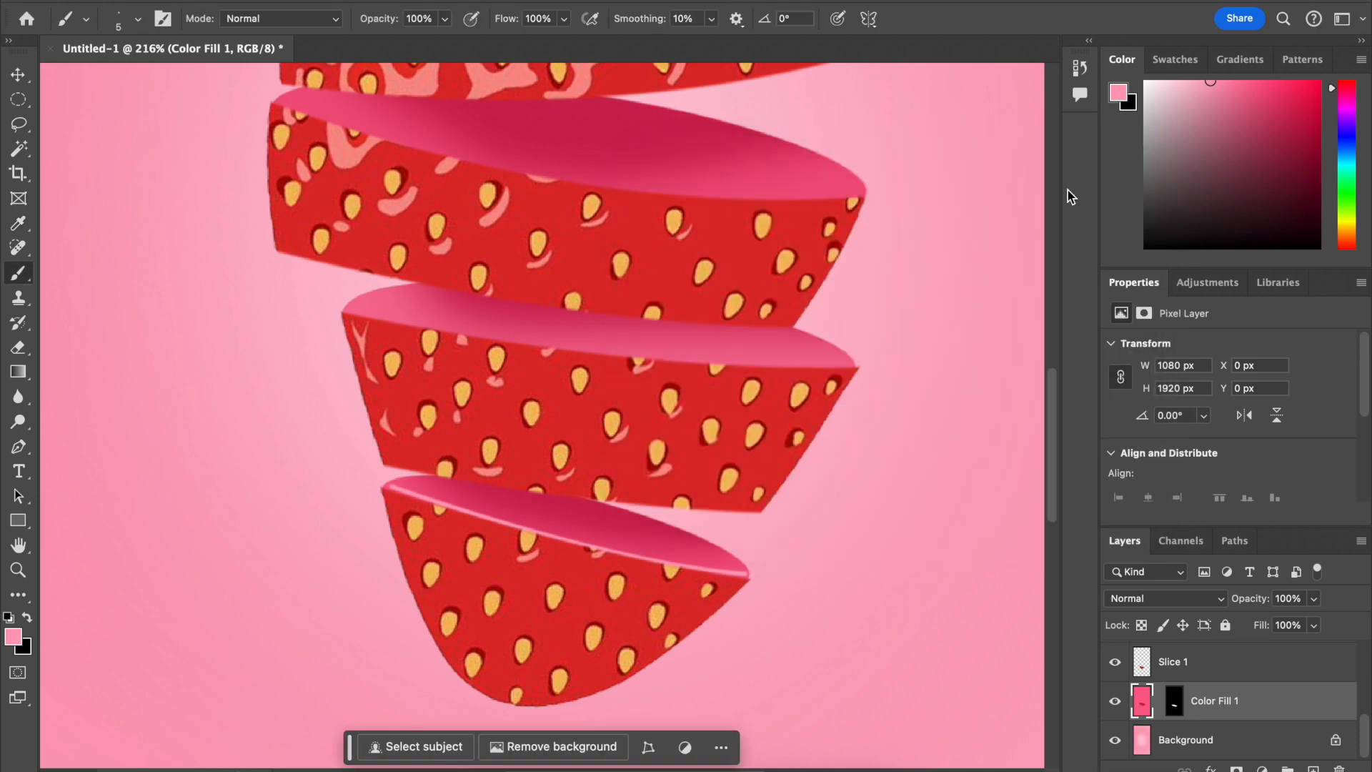
right_click(317, 412)
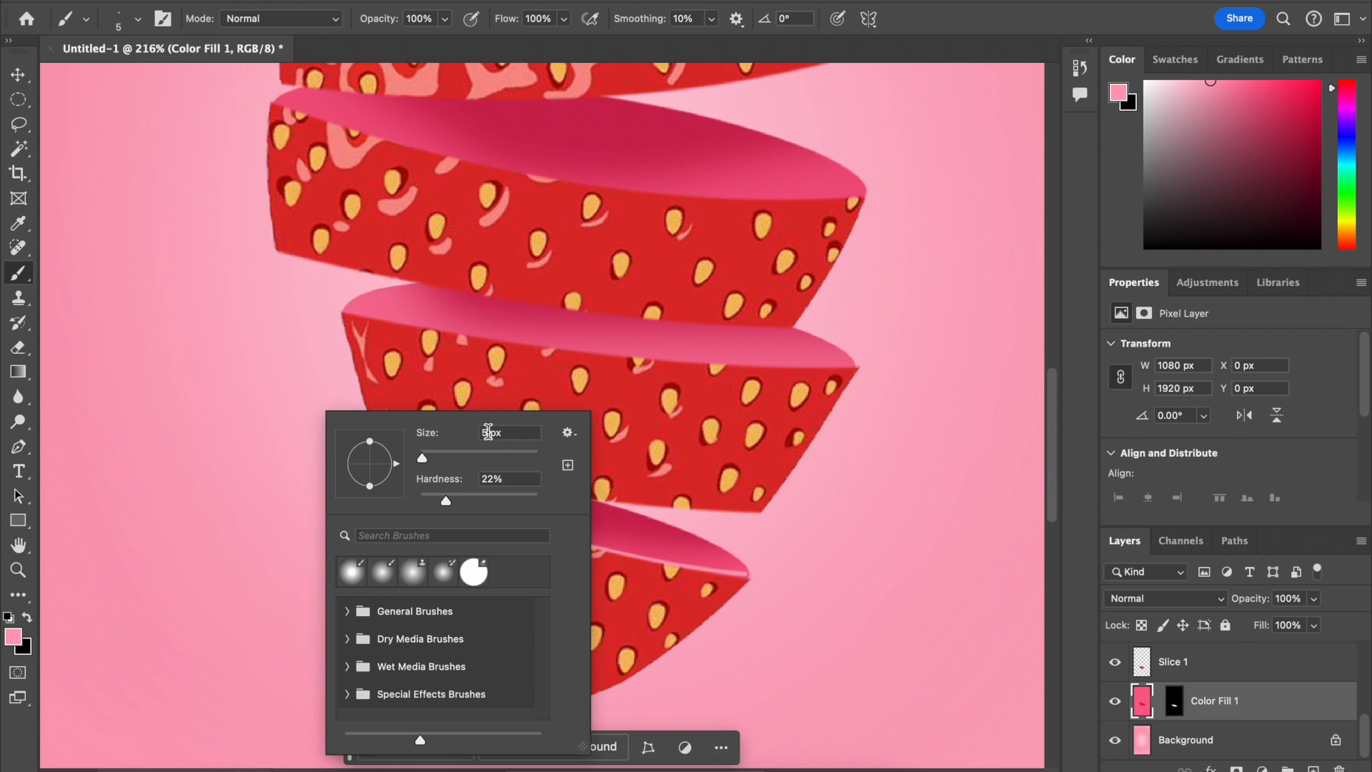
click(312, 475)
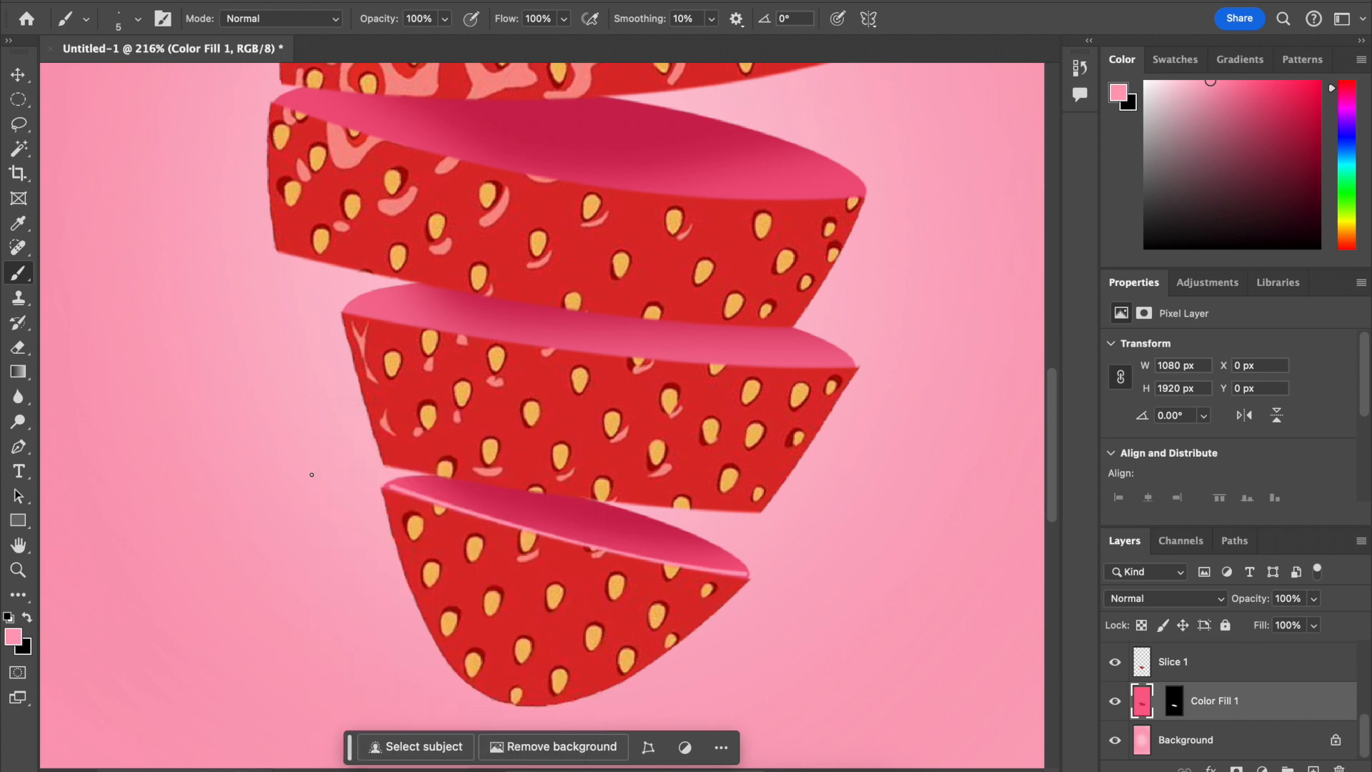
Step: Draw a curved pen path about 482 × 53.5 px along the front rim of the second slice from the bottom
scroll(312, 475, up, 5)
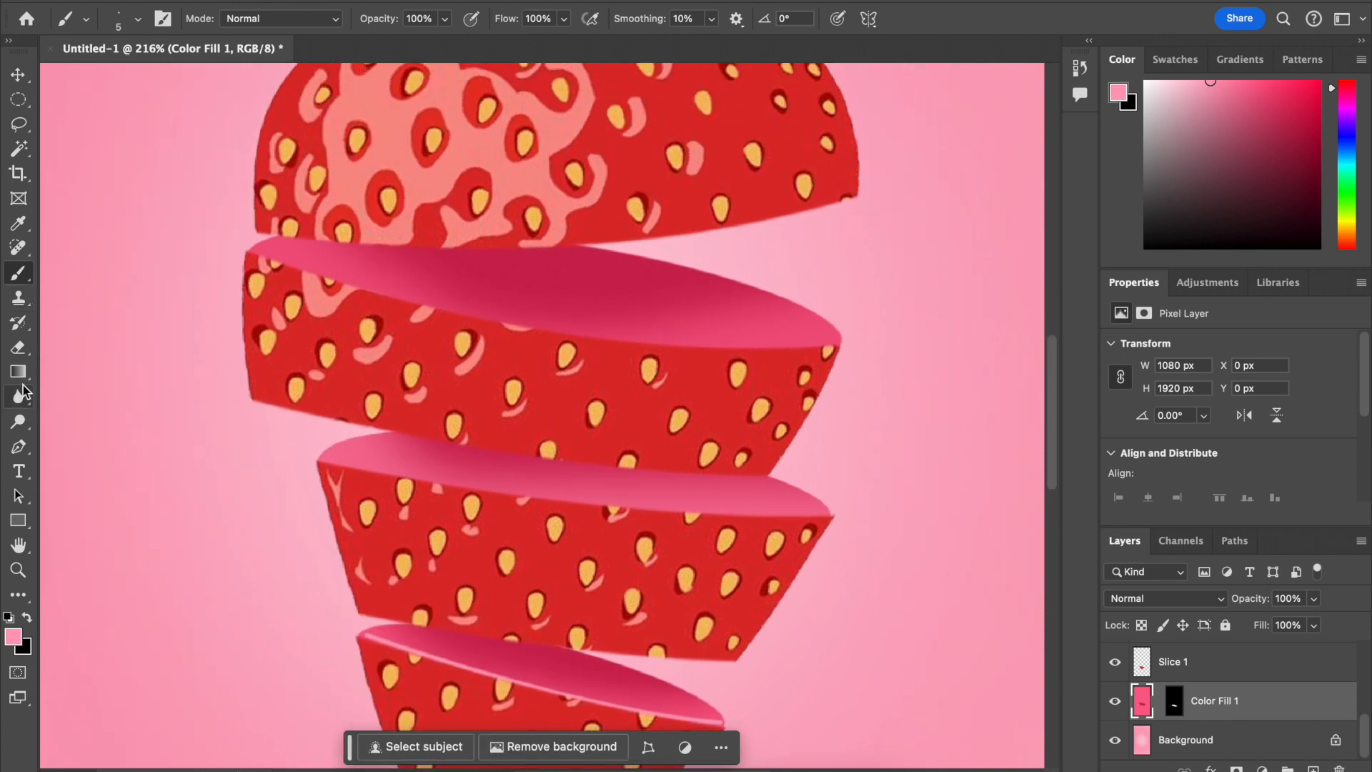
drag(25, 448, 100, 444)
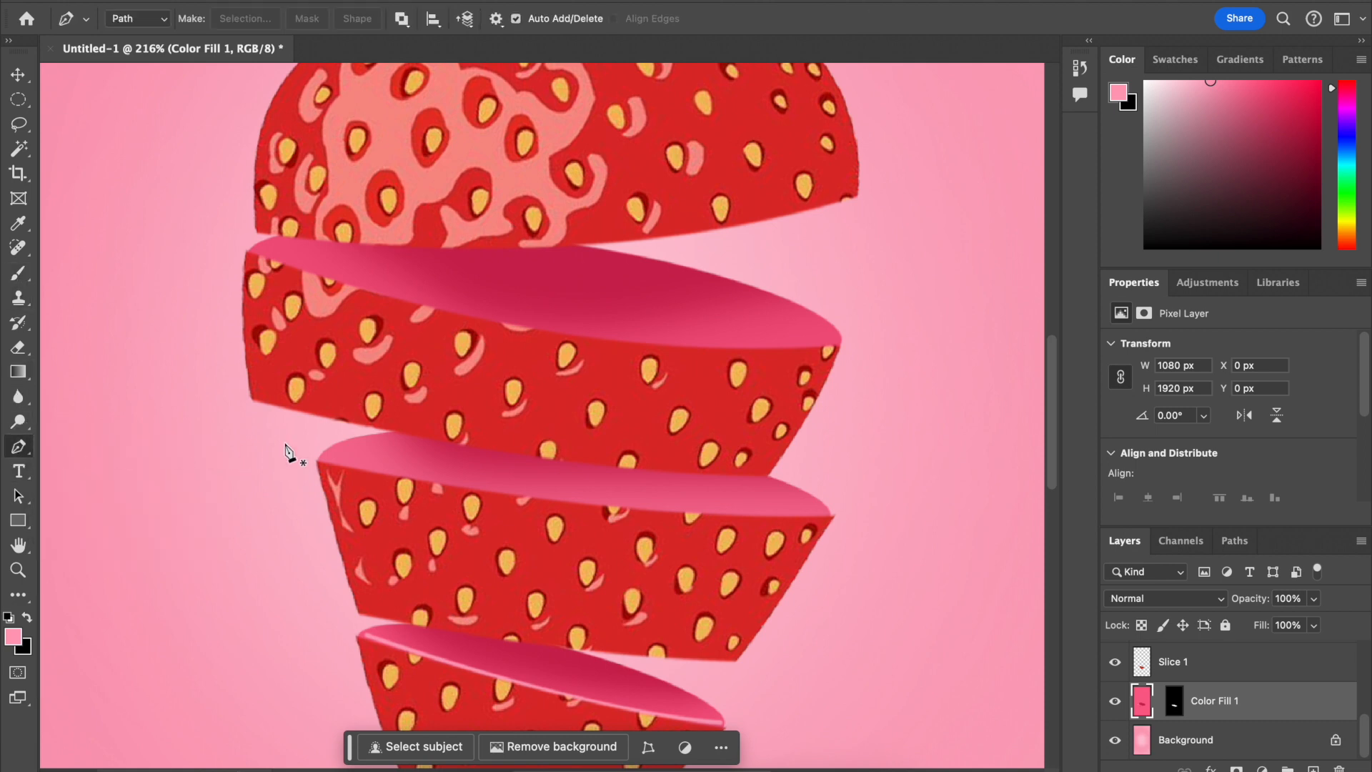
click(328, 460)
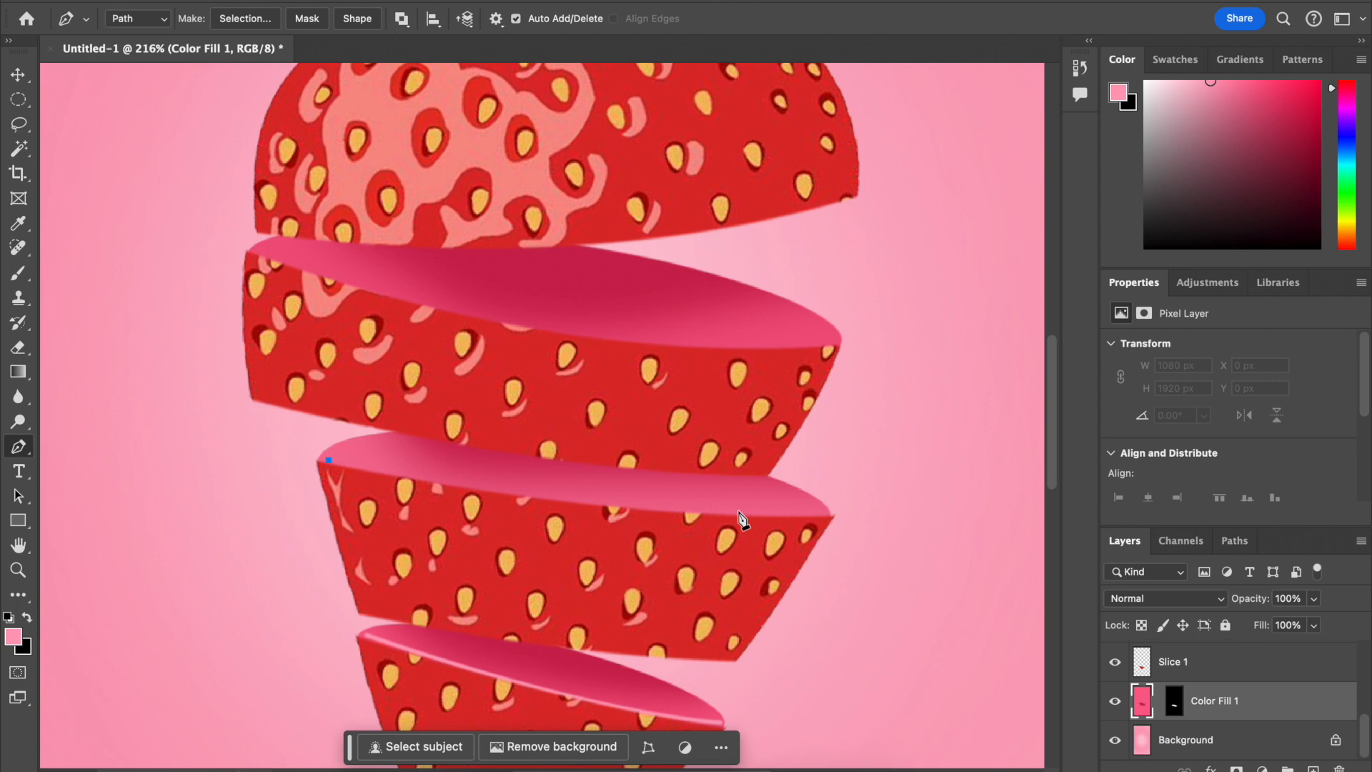
drag(825, 511, 962, 491)
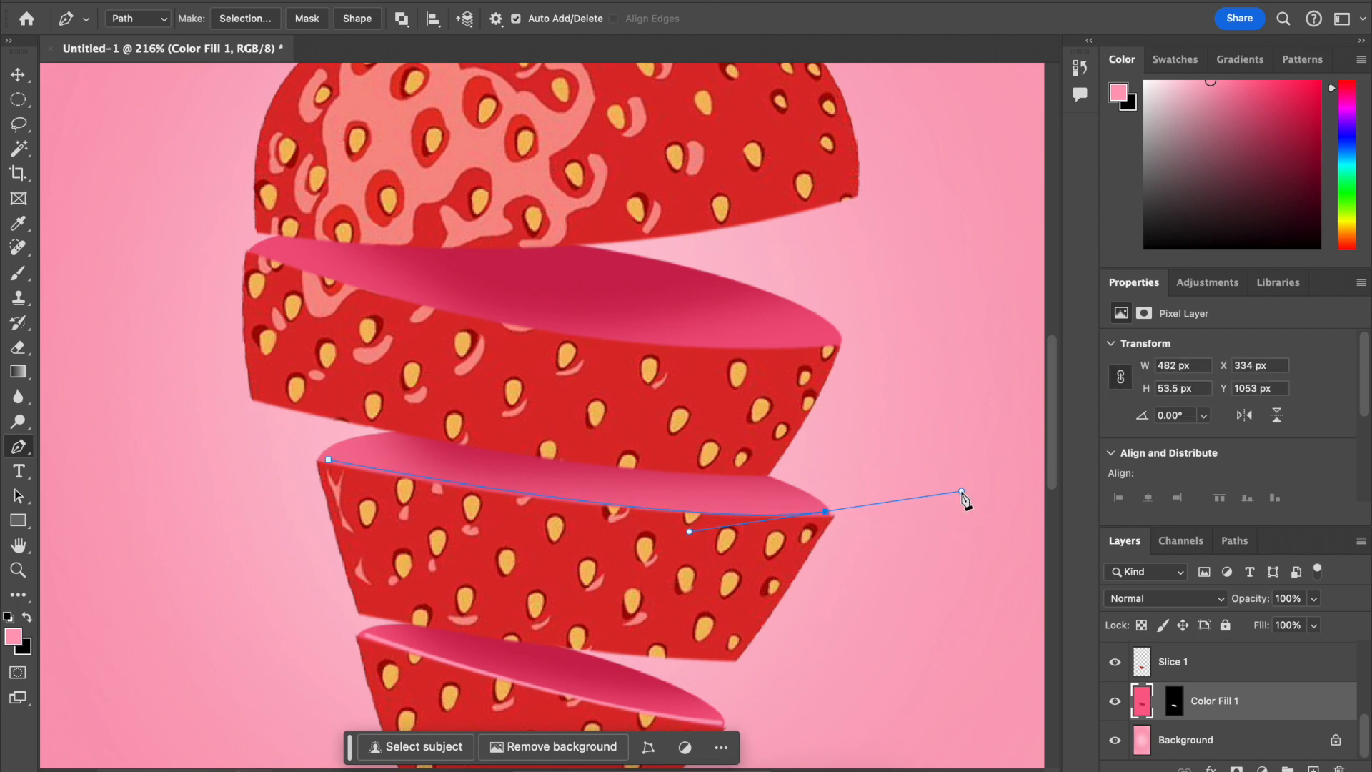
Step: Try to stroke the second slice's rim path with the Brush on the Color Fill 1 layer
right_click(606, 502)
click(631, 562)
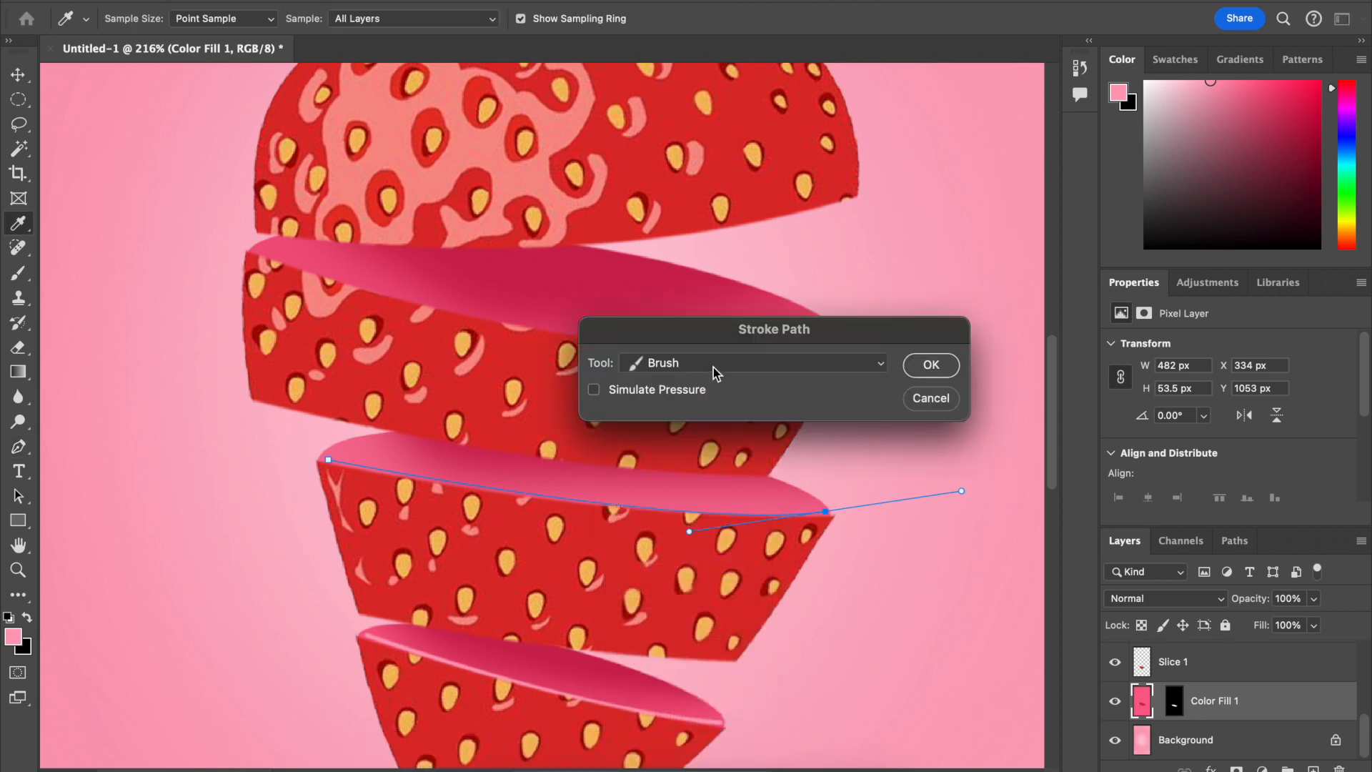
click(931, 365)
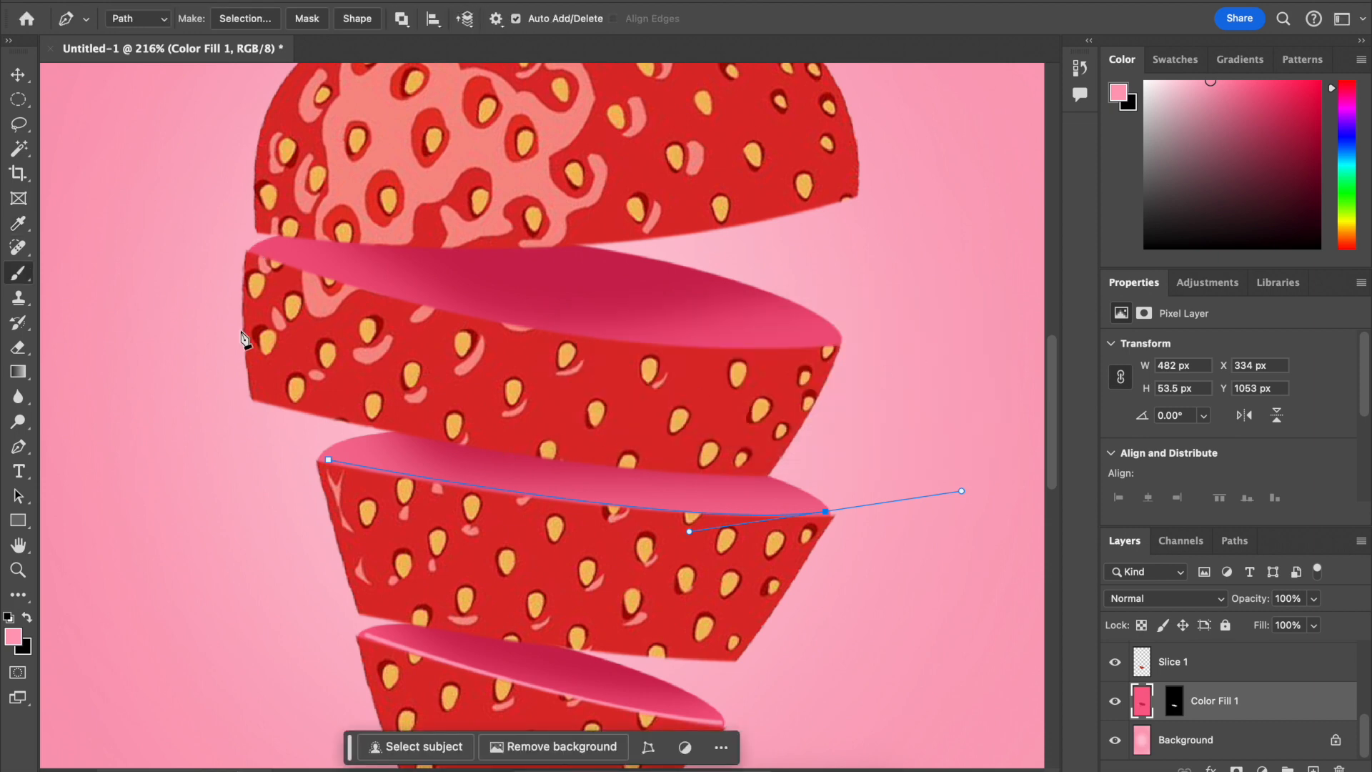
key(p)
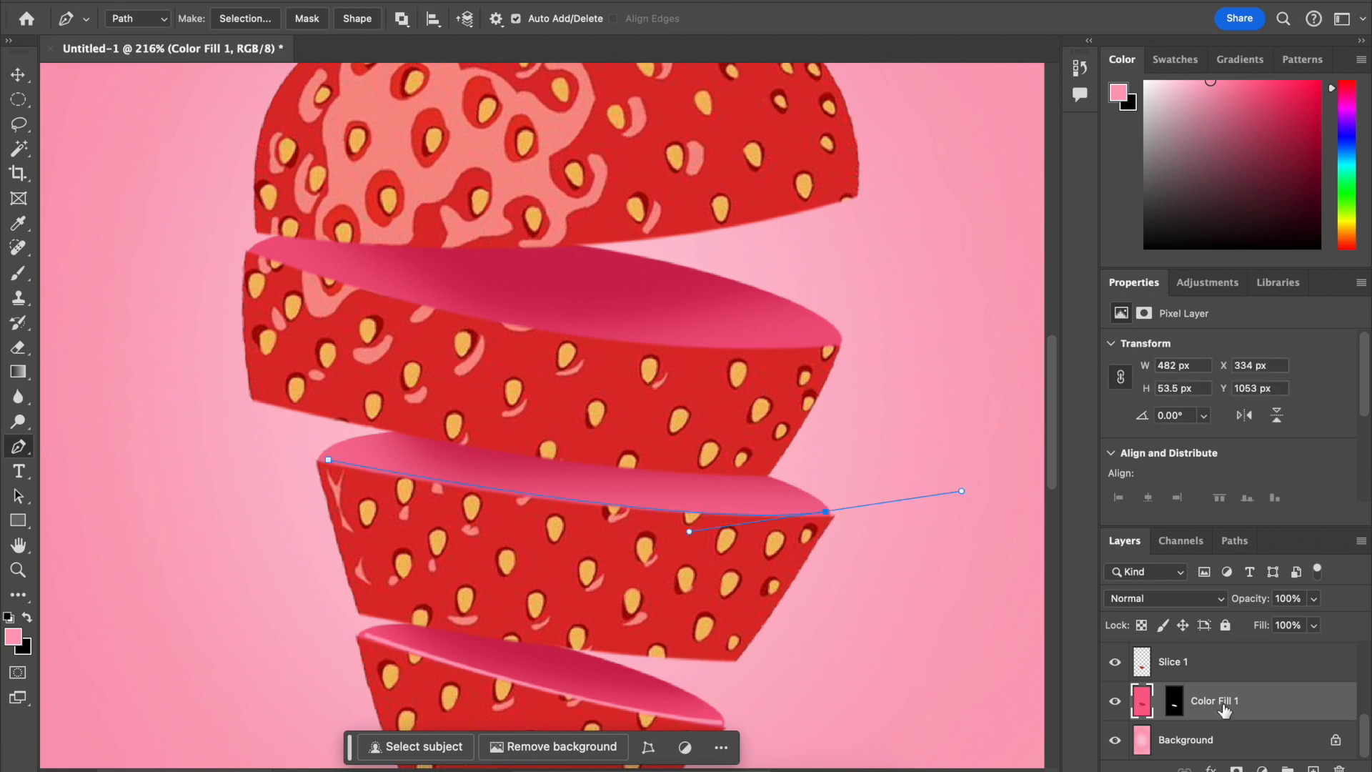
Step: Select the Color Fill 2 layer and stroke the second slice's rim path on it with the Brush
scroll(1224, 709, up, 3)
scroll(1224, 710, down, 1)
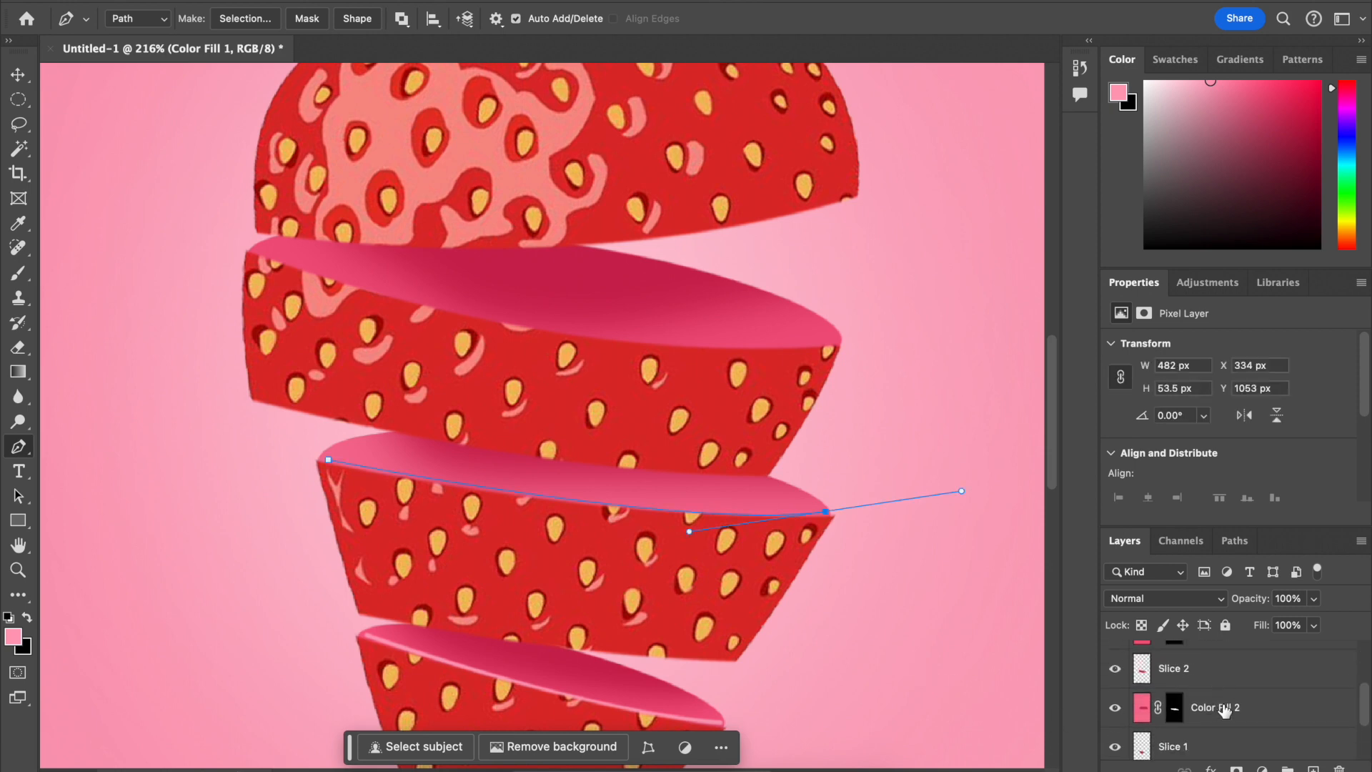
click(1238, 697)
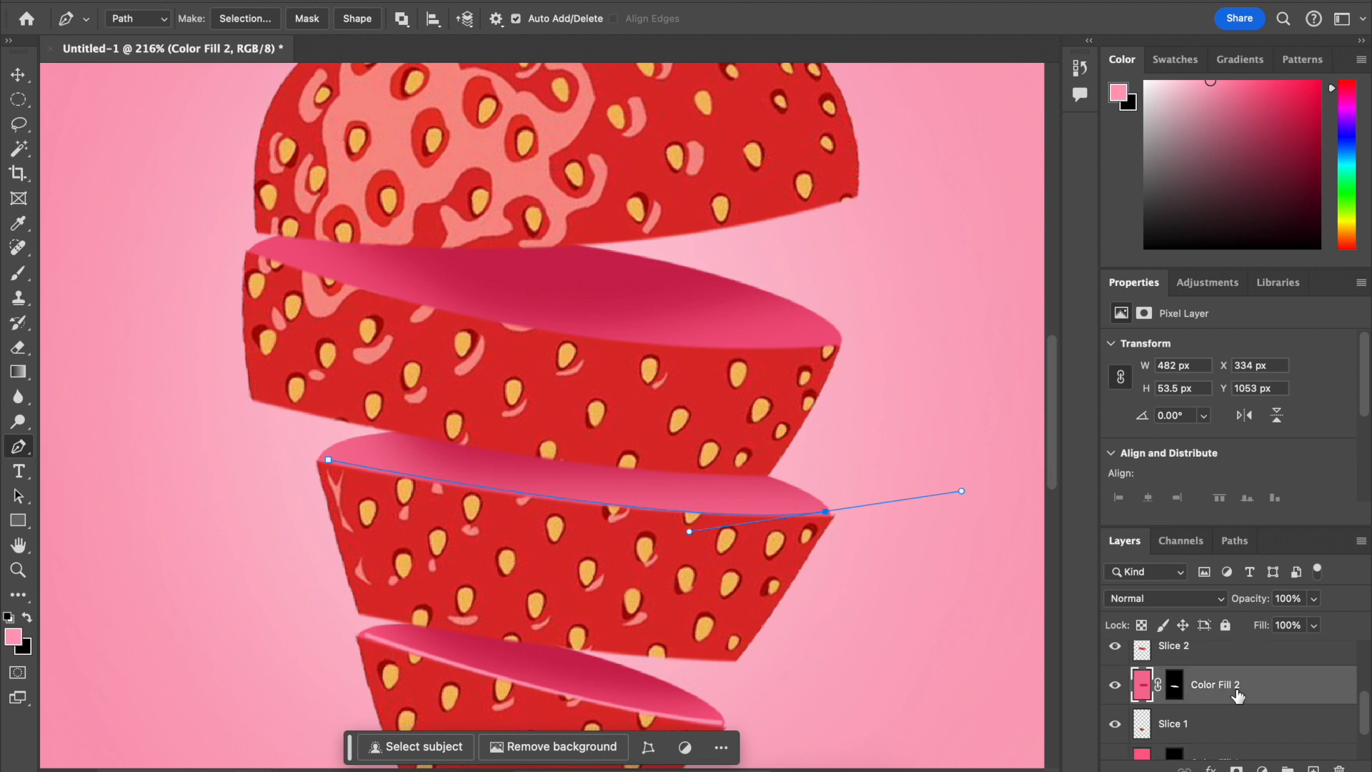
click(1116, 686)
click(1116, 687)
click(1116, 687)
click(1116, 686)
right_click(689, 510)
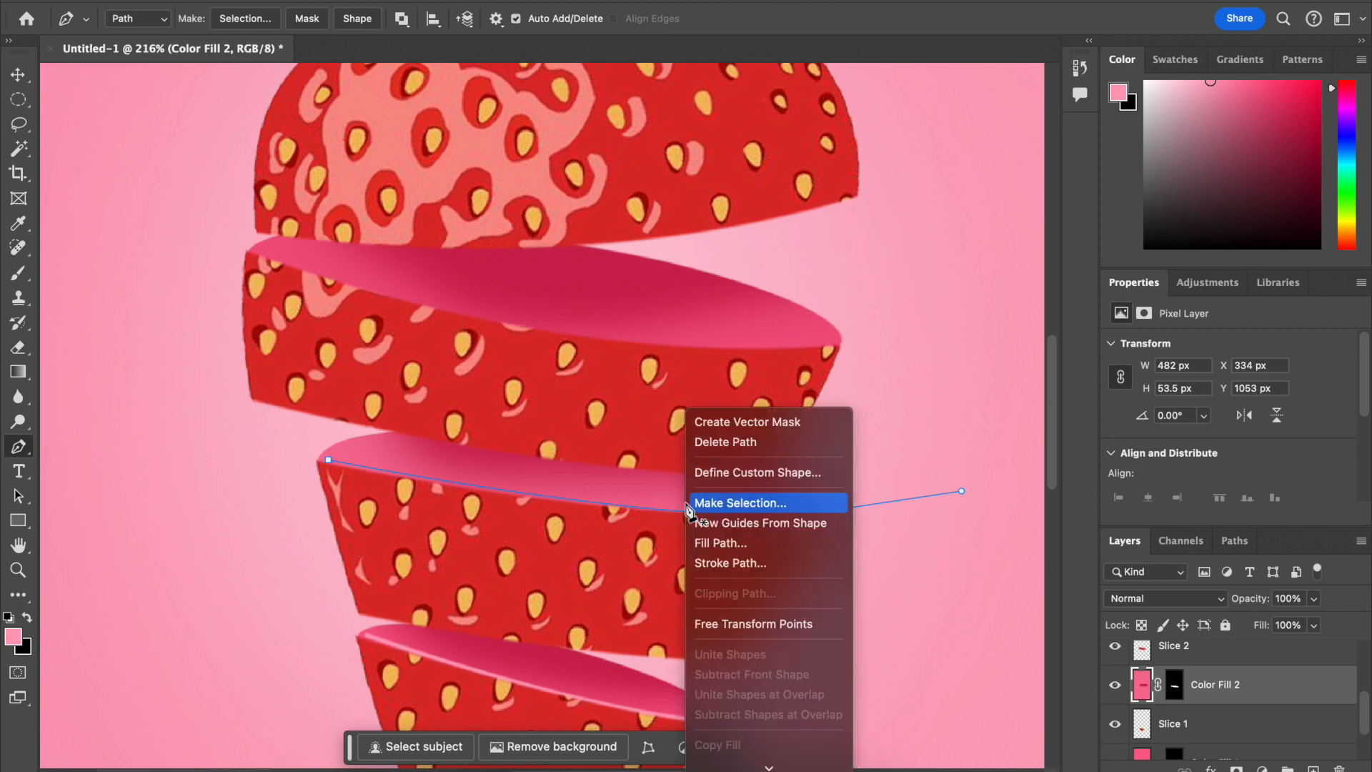
click(718, 563)
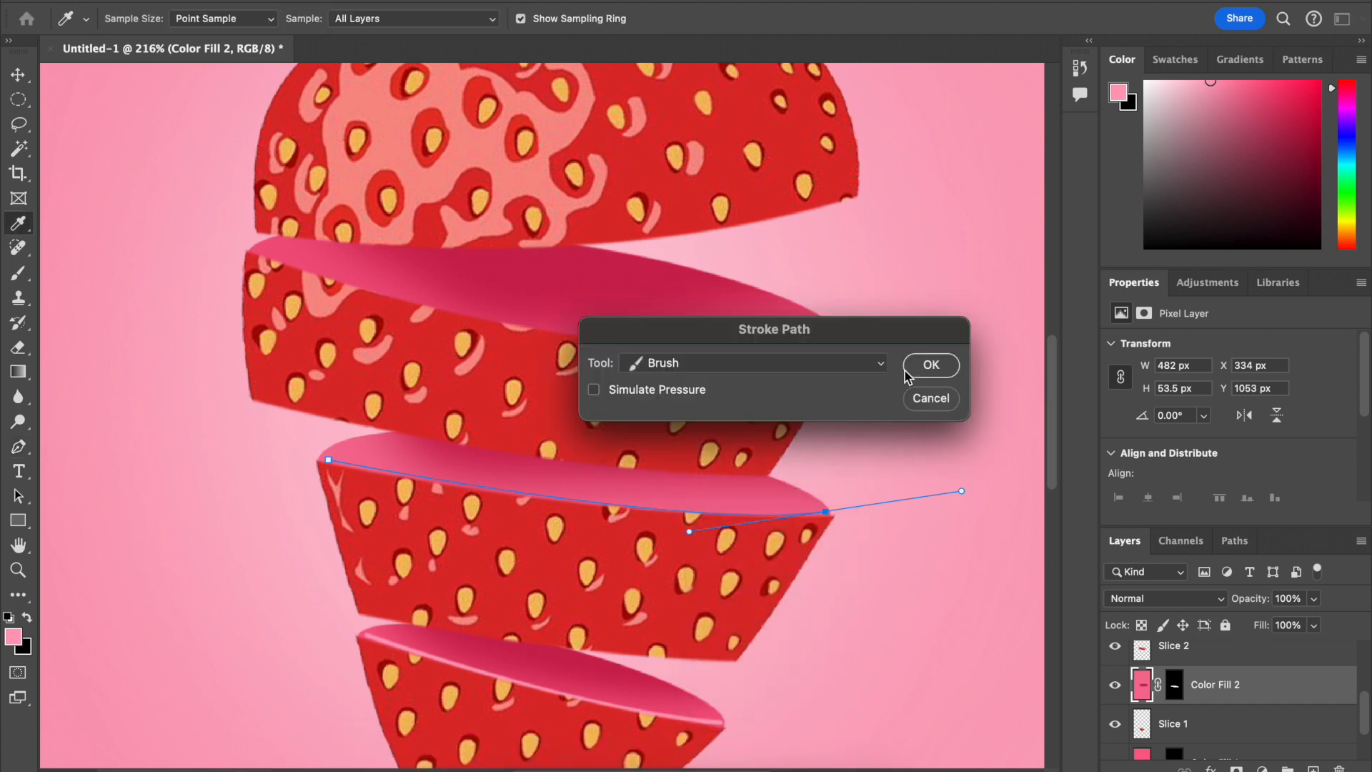
click(928, 365)
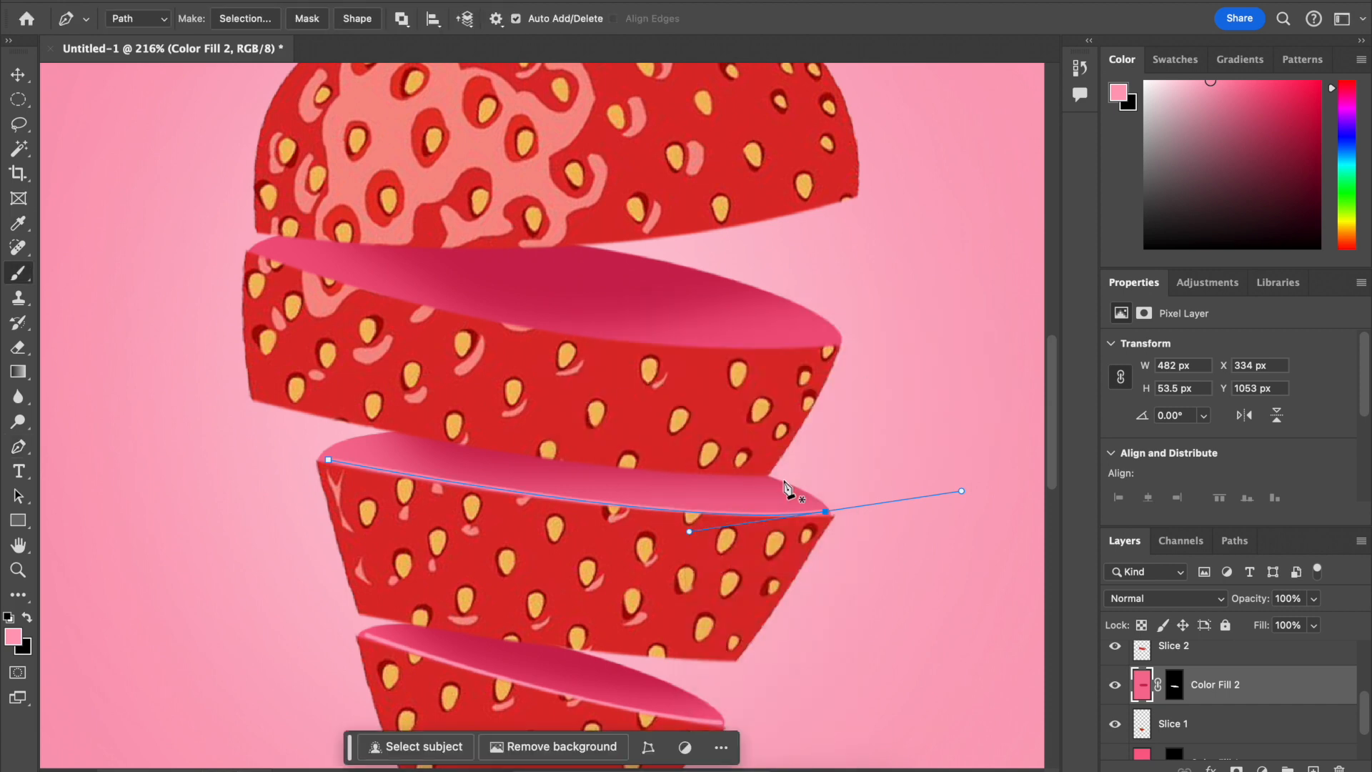
Step: Select the Color Fill 3 layer and start a pen path at the left end of the third slice's front rim
scroll(1244, 704, up, 3)
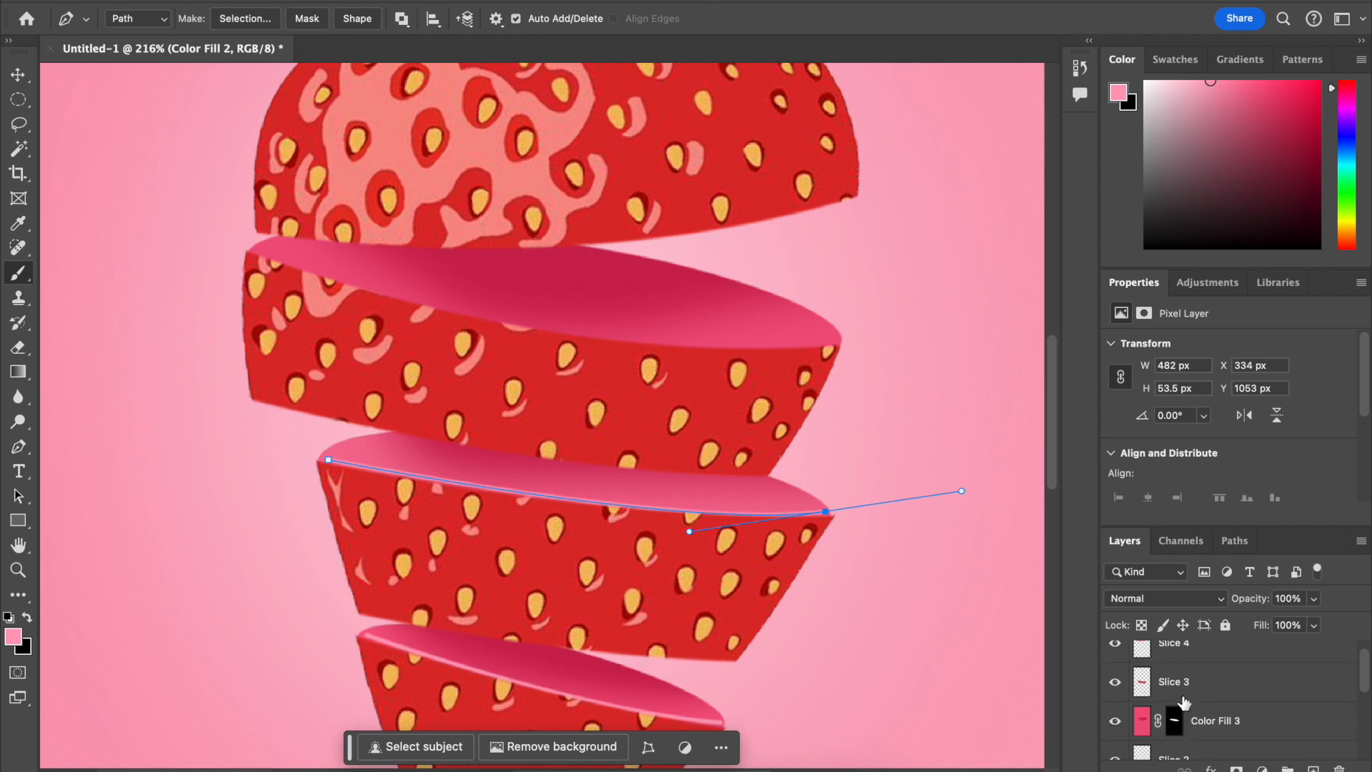
click(1258, 686)
click(1260, 707)
scroll(919, 567, up, 3)
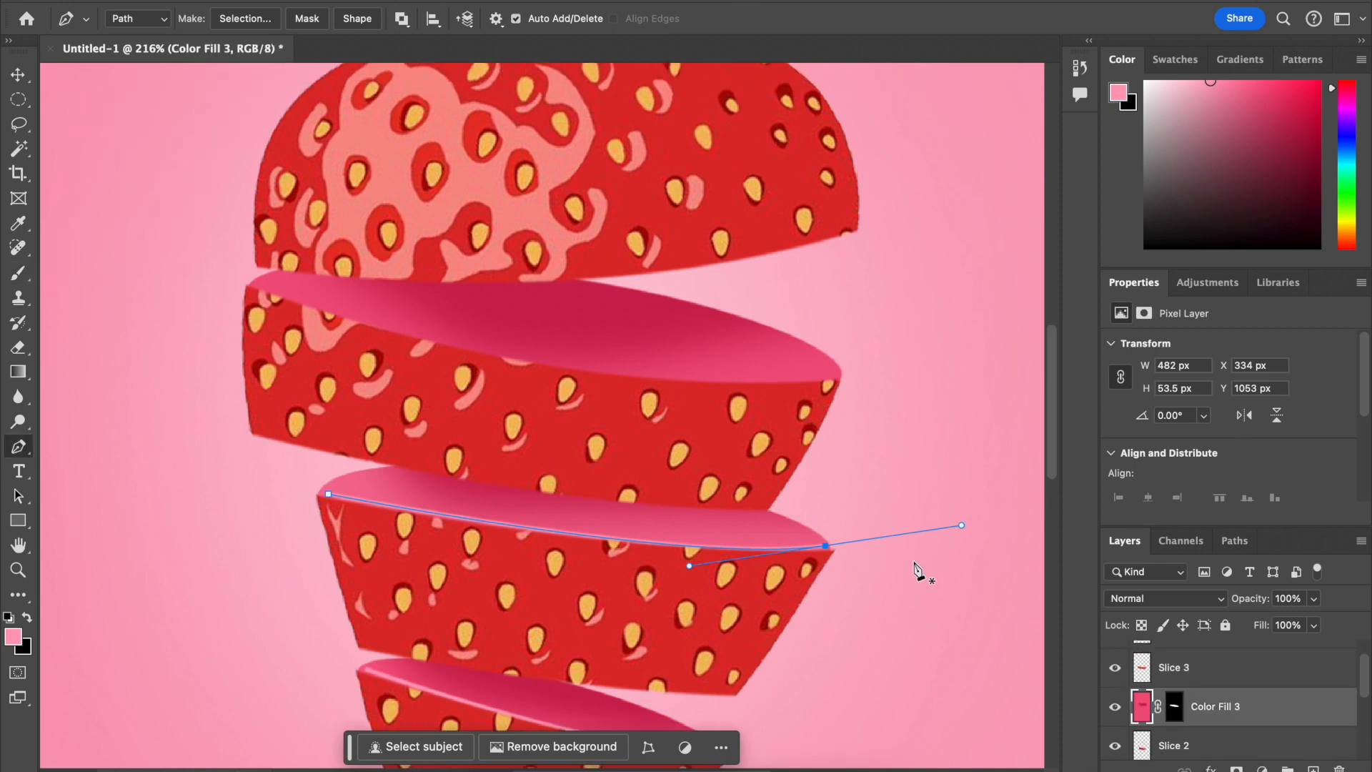
click(18, 450)
click(67, 442)
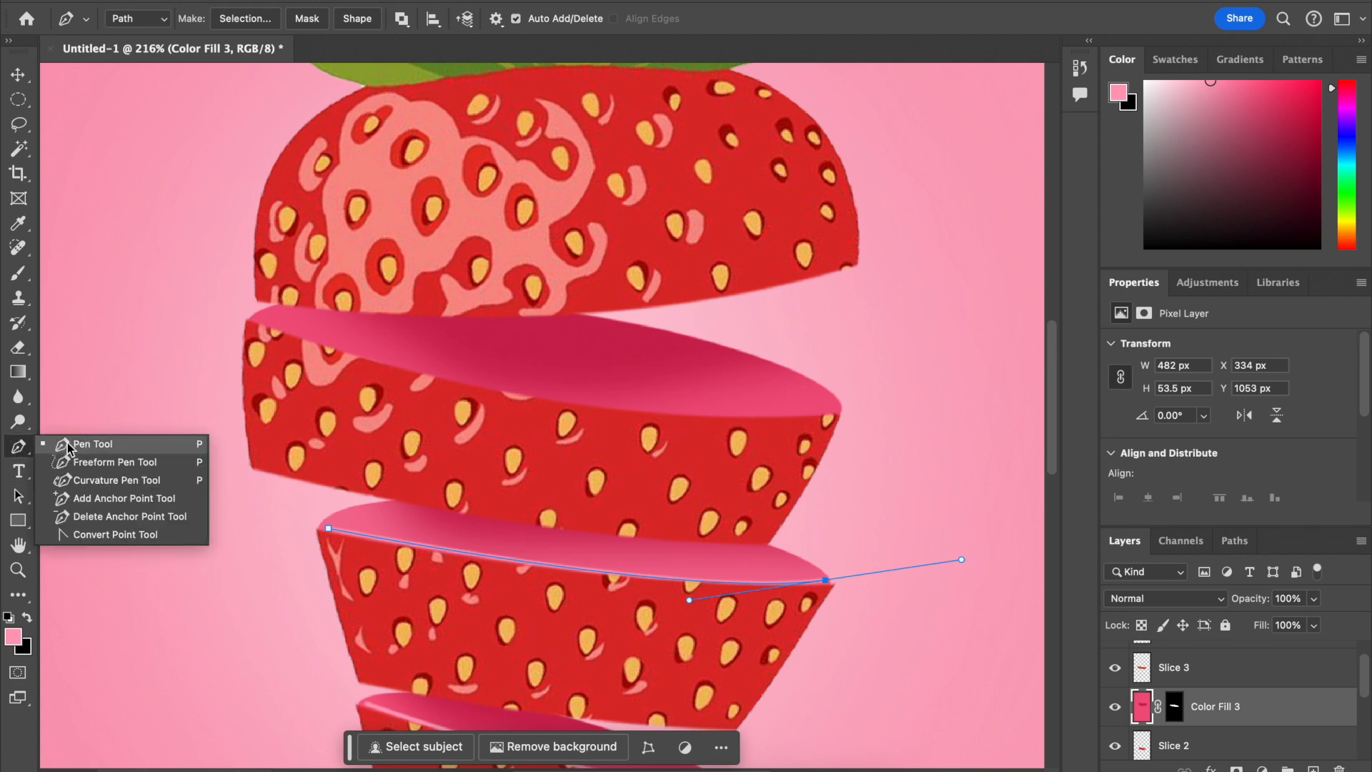
click(257, 318)
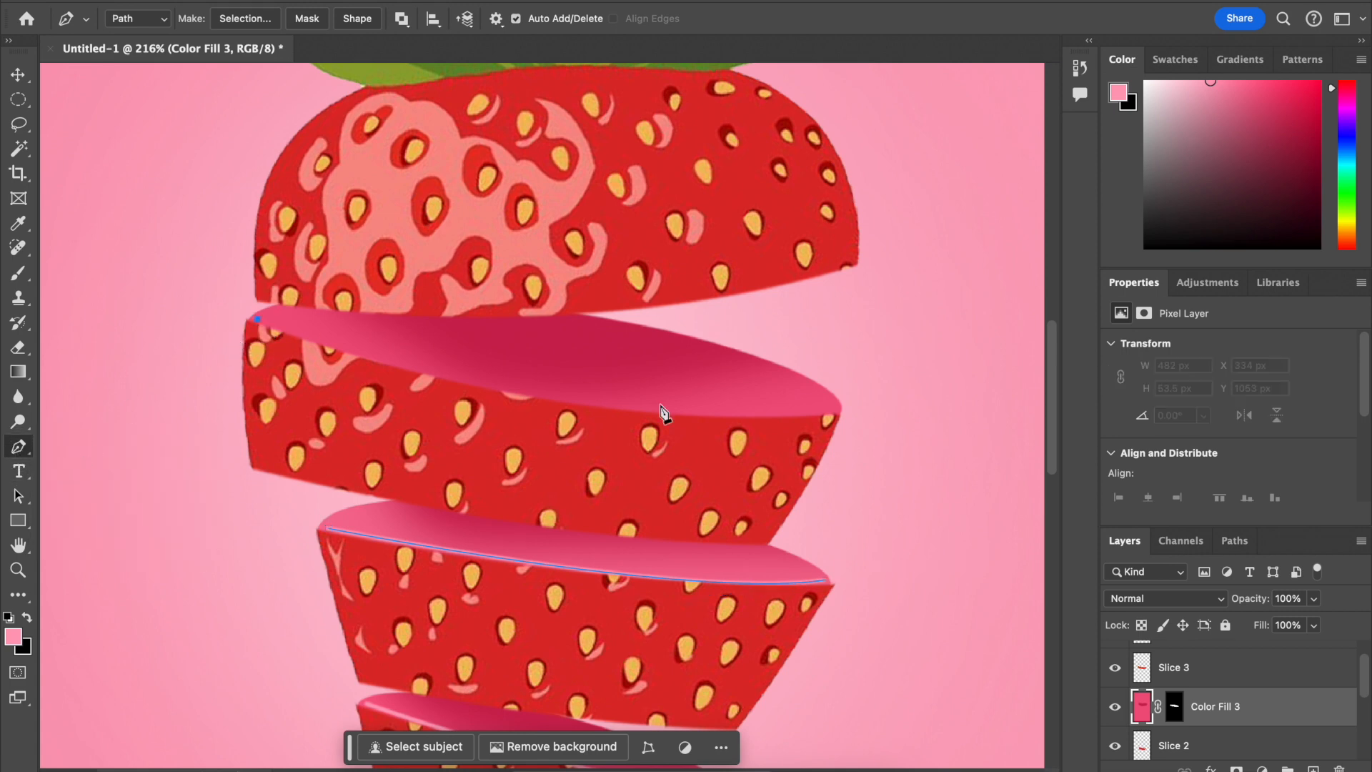
Step: Try a curved path about 563 × 96 px to the right end of the third slice's rim, stroked with the Brush
click(839, 406)
drag(838, 406, 1037, 352)
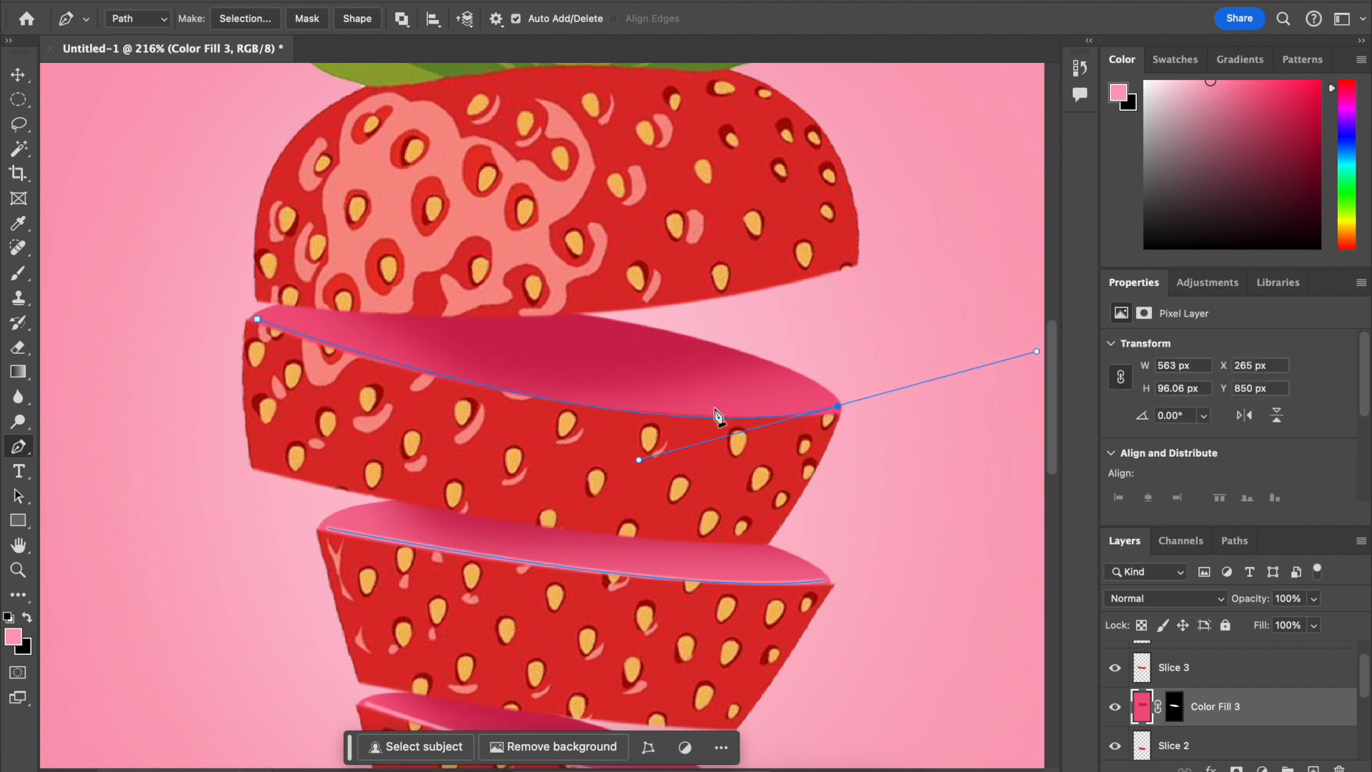
right_click(679, 429)
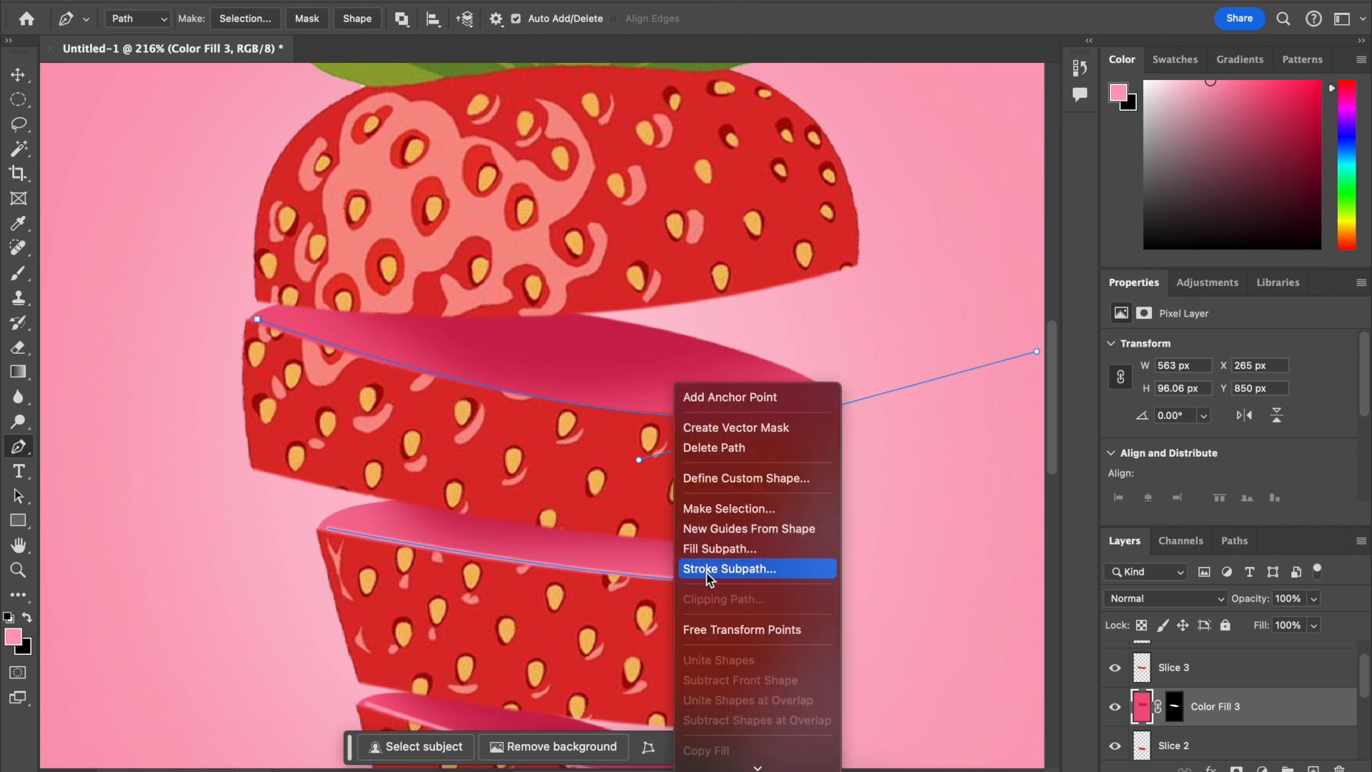
click(729, 569)
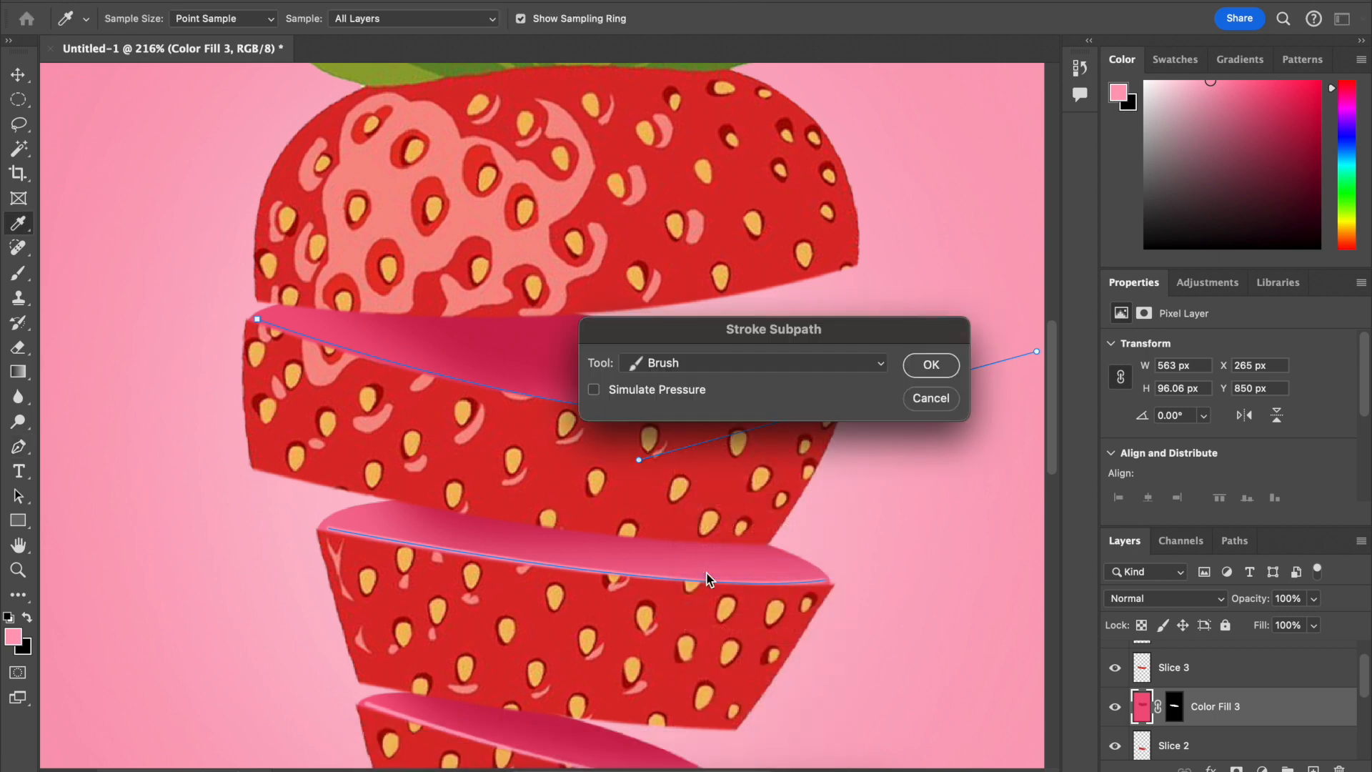
click(930, 365)
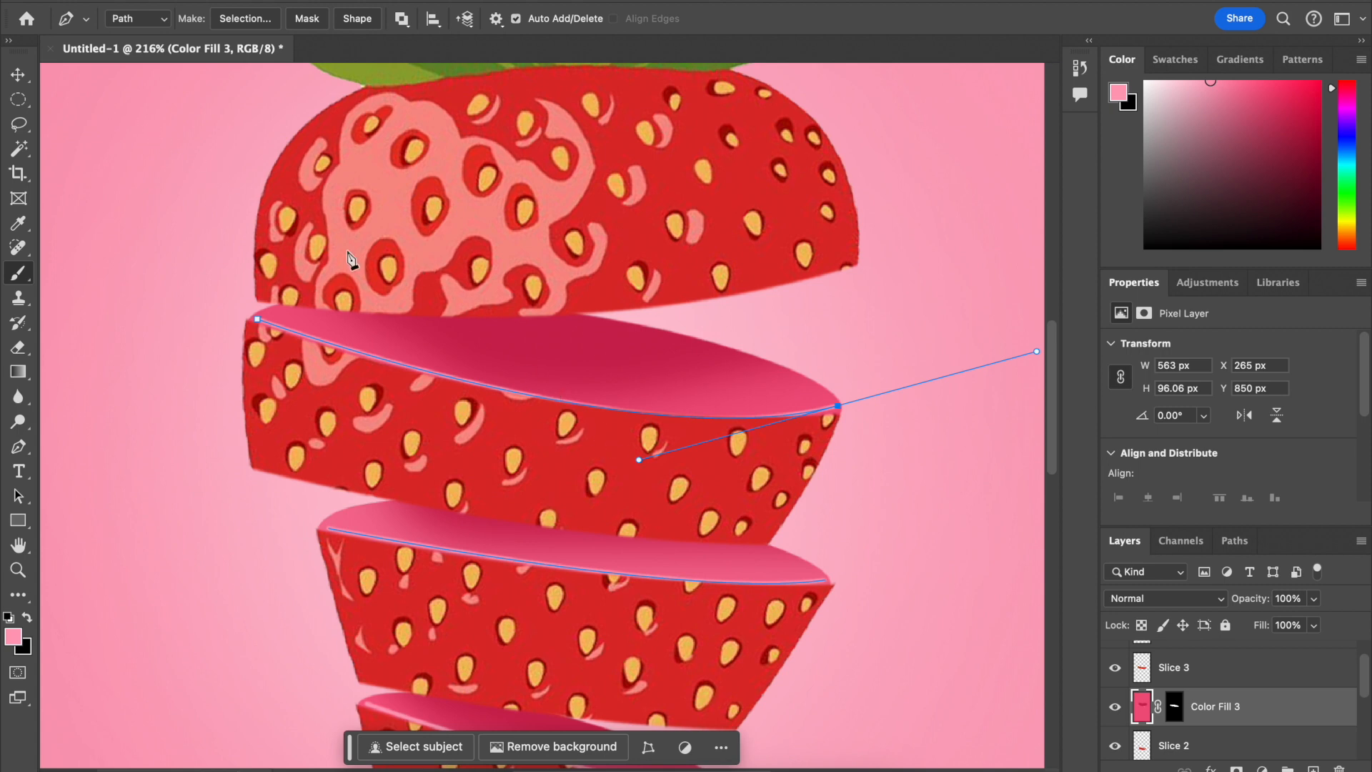
Step: Undo the third slice's rim stroke and its curved segment, keeping the starting anchor point
key(super+h)
key(super+h)
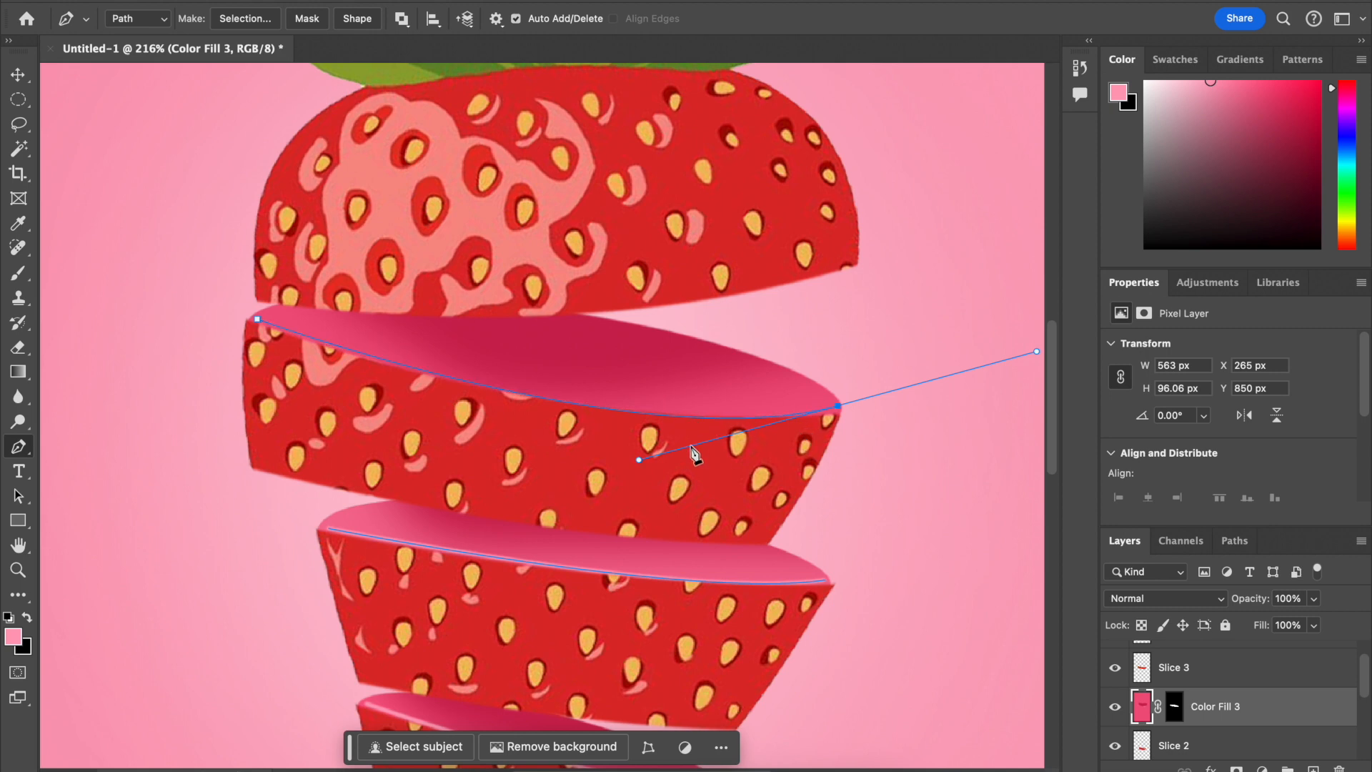
drag(635, 461, 616, 446)
key(super+z)
key(super+z)
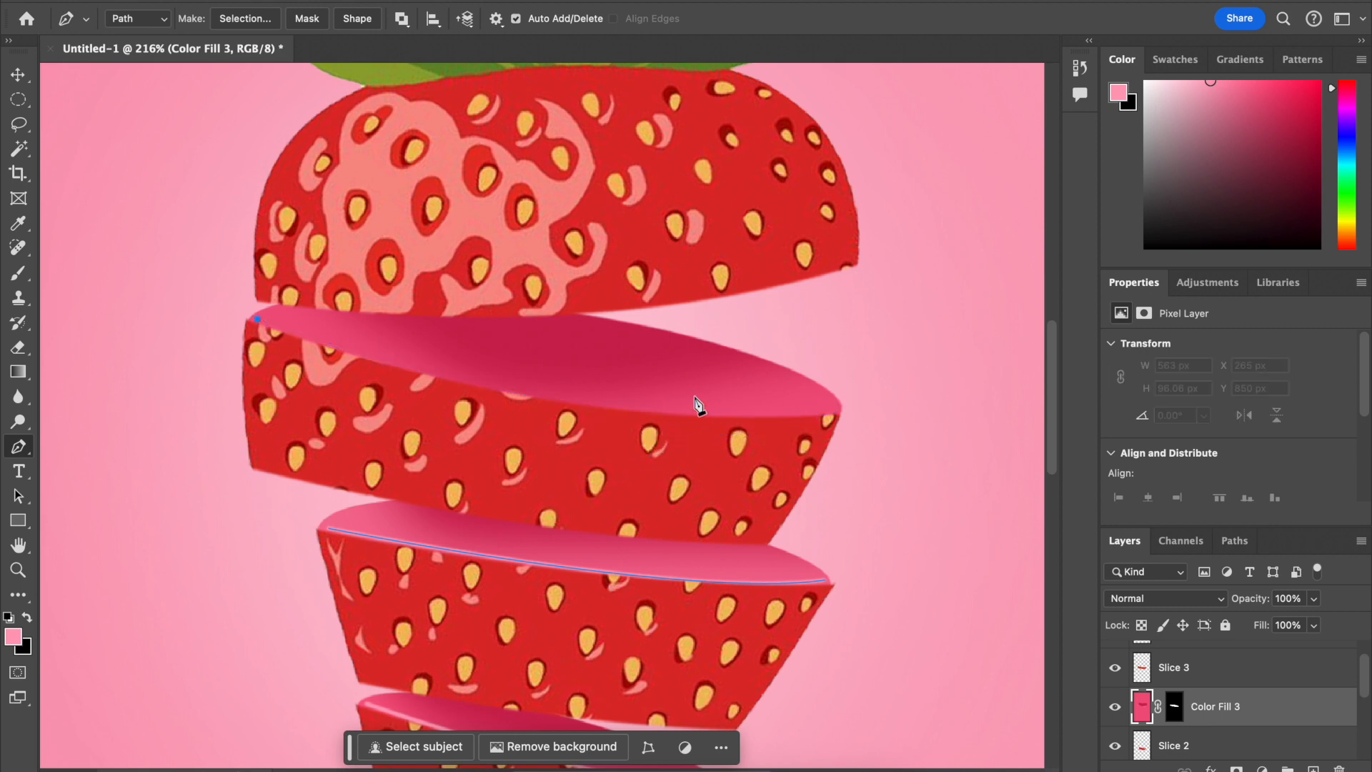
Step: Draw the third slice's front rim path as a curve about 568 × 95 px ending at the rim's right end
drag(833, 403, 894, 366)
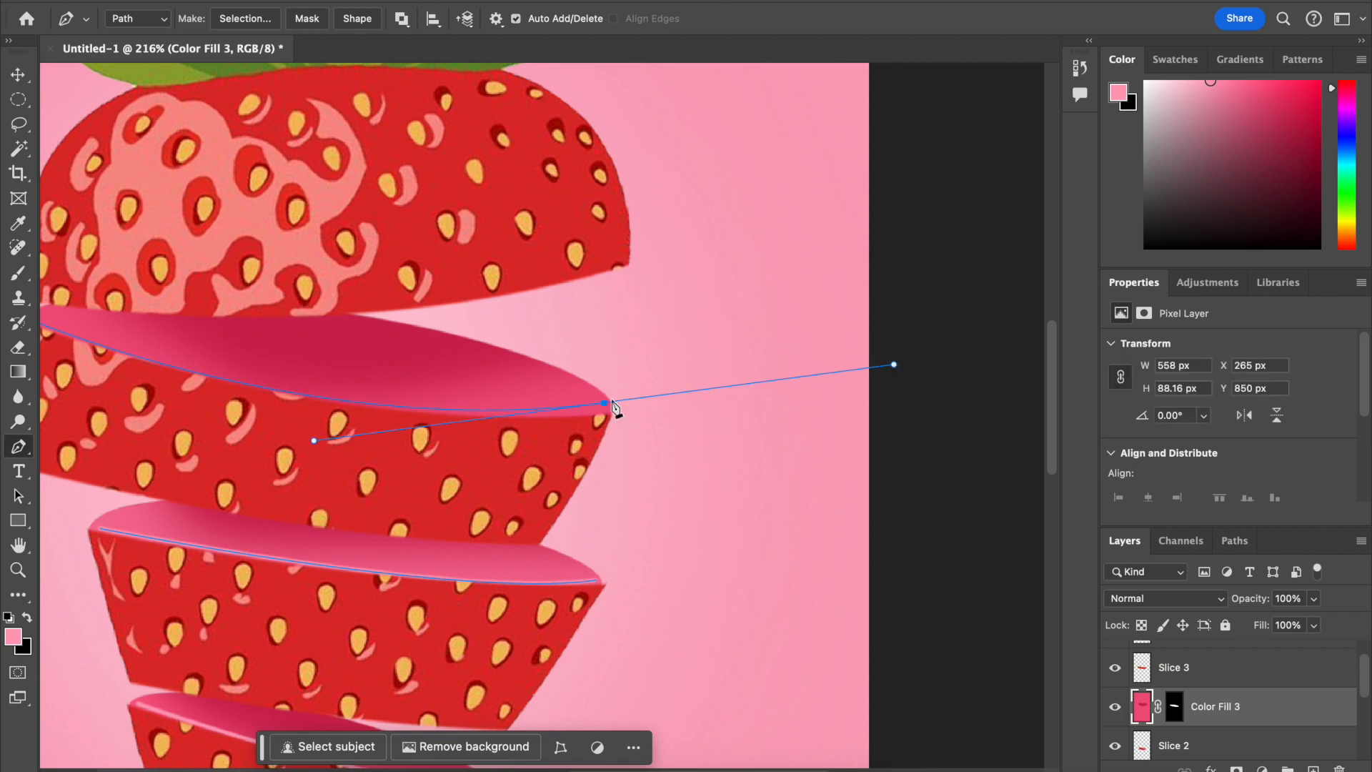
drag(608, 403, 853, 377)
key(super+z)
key(super+z)
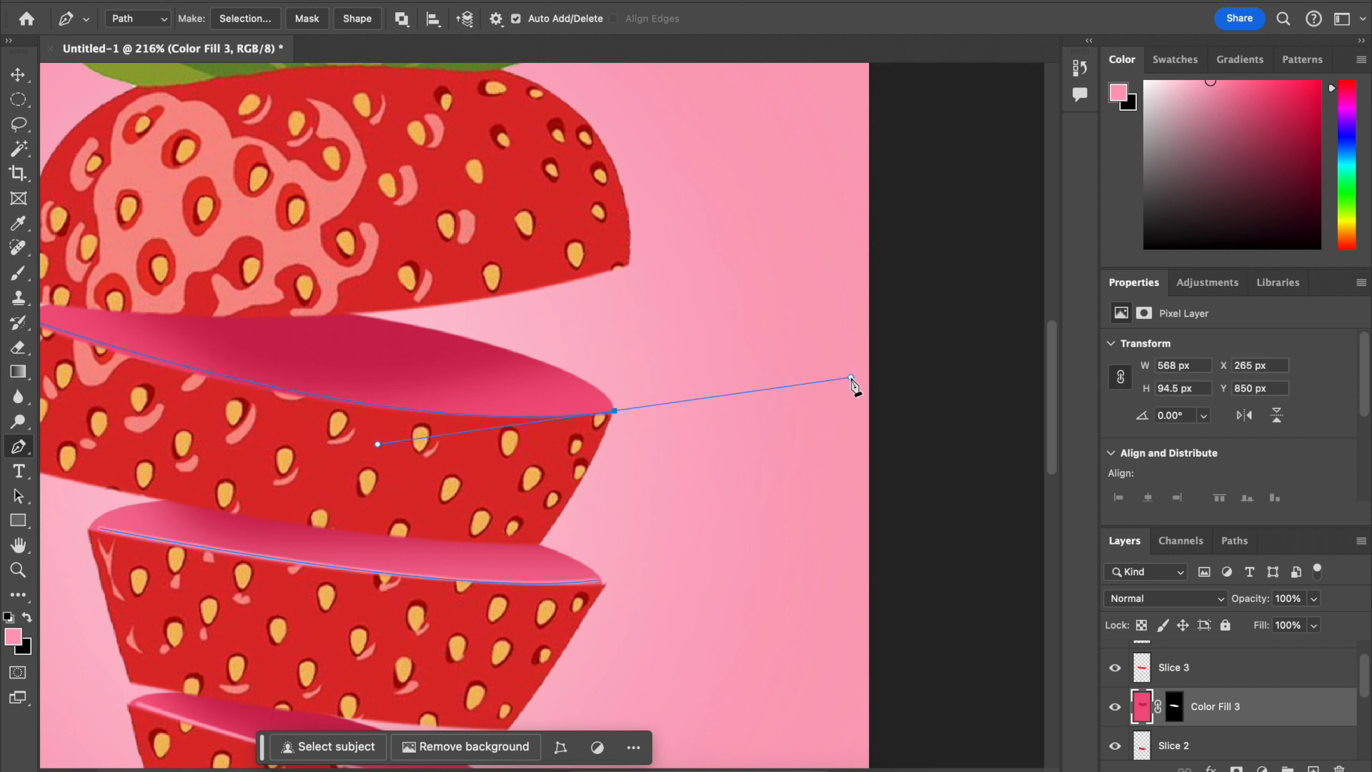
scroll(125, 349, left, 5)
scroll(125, 342, left, 3)
scroll(217, 371, right, 4)
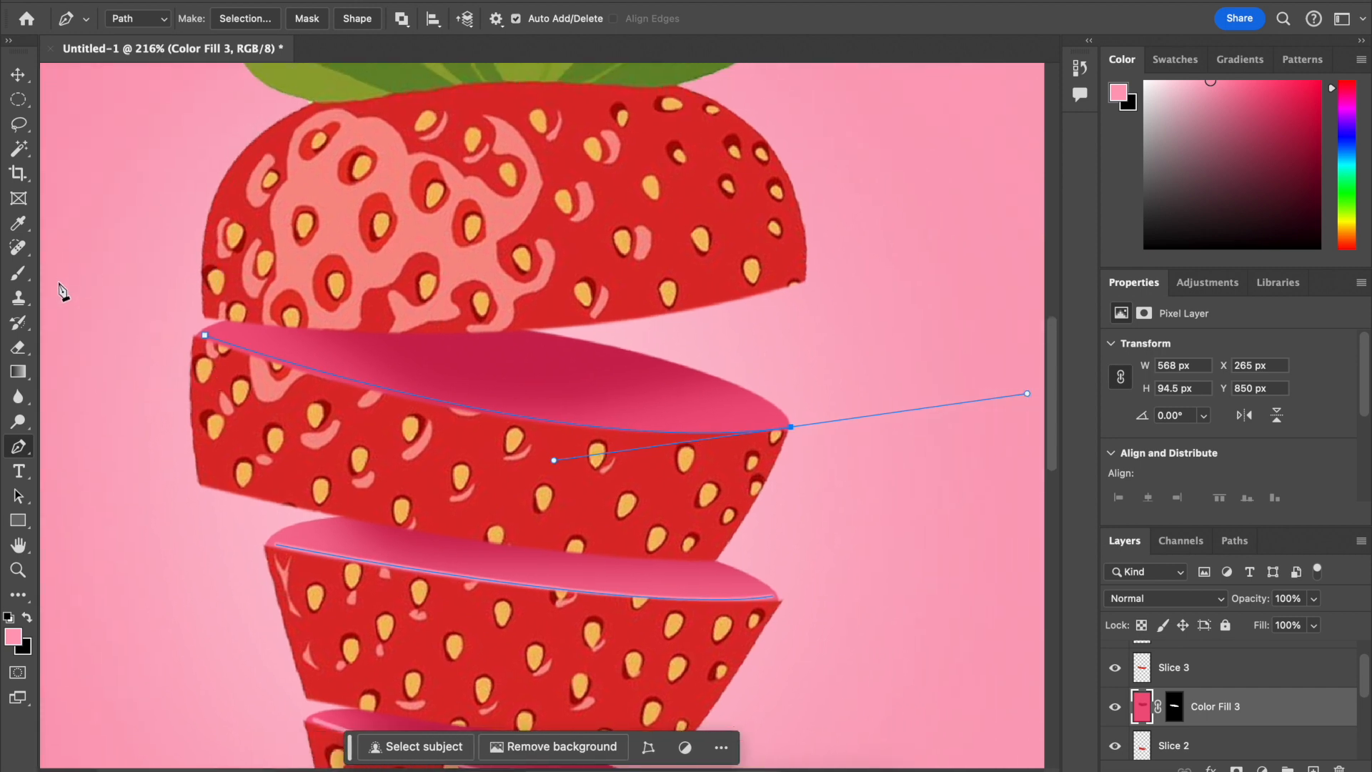
Step: Use the Convert Point tool to pull curve handles from the left anchor of the third slice's rim path
click(18, 448)
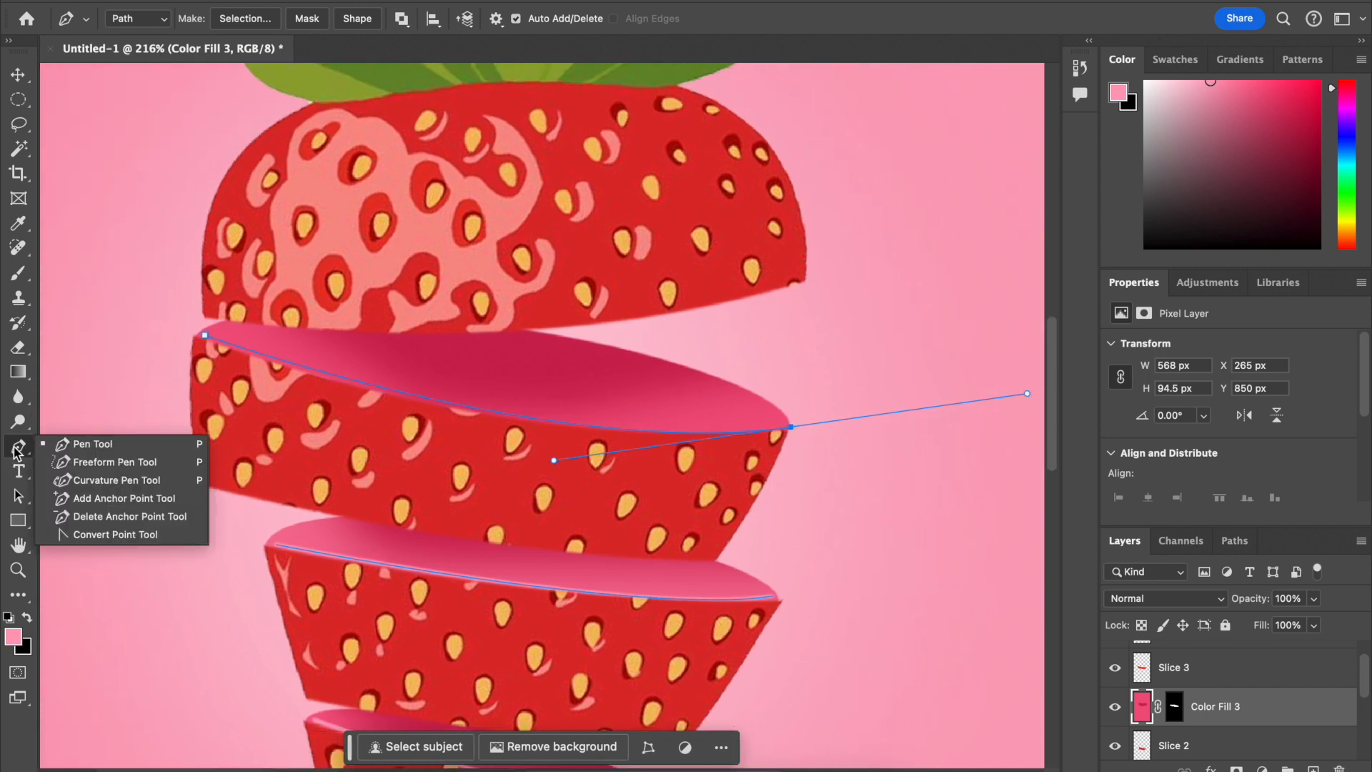
click(100, 534)
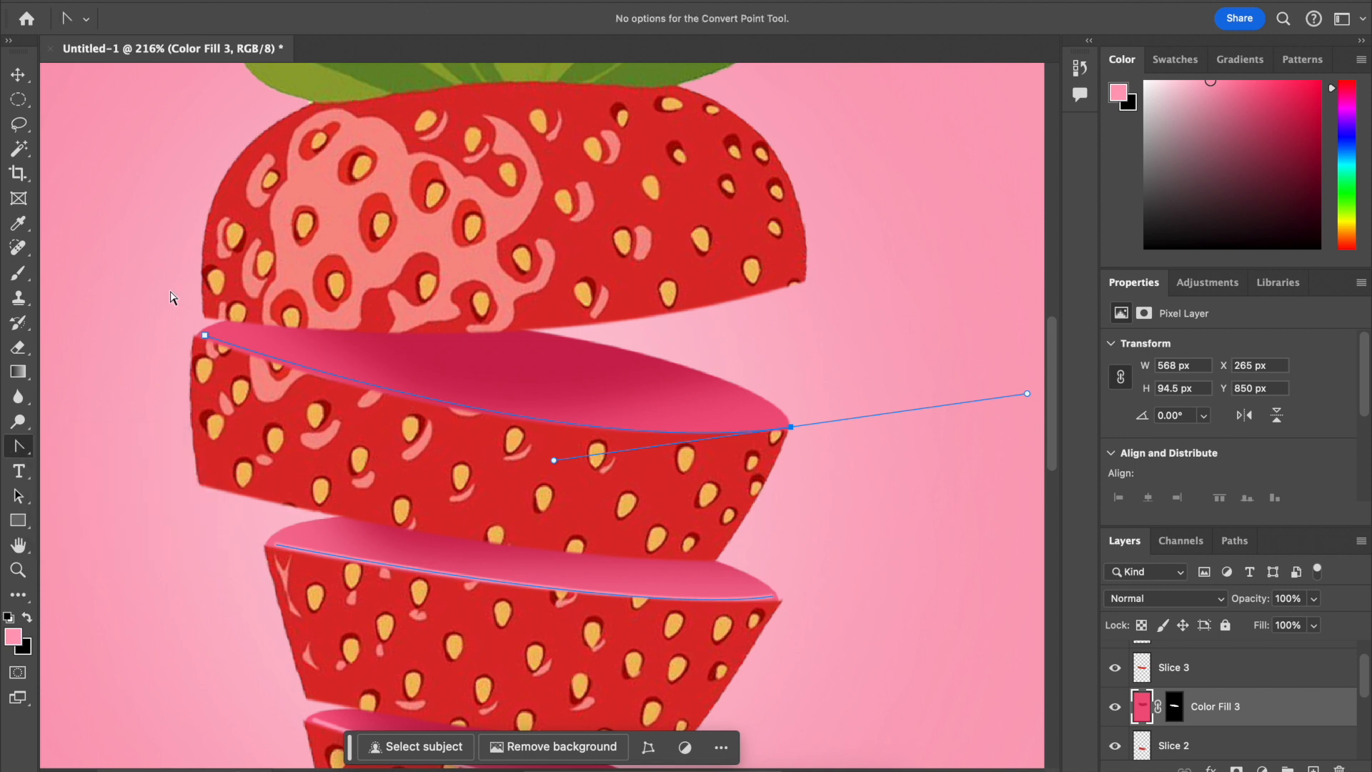
click(204, 336)
drag(205, 336, 254, 363)
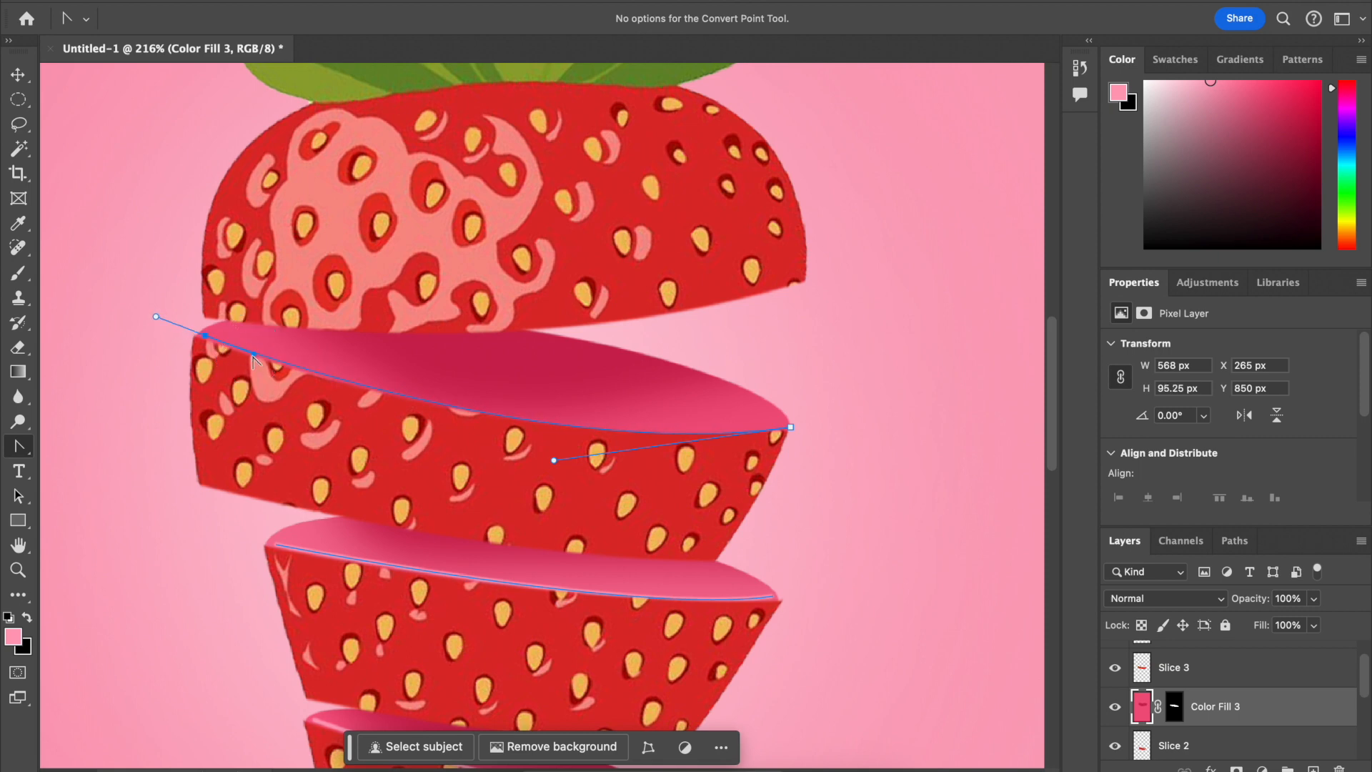
Step: Stroke the third slice's rim subpath with the Brush, without simulated pressure, and deselect the layer
right_click(627, 434)
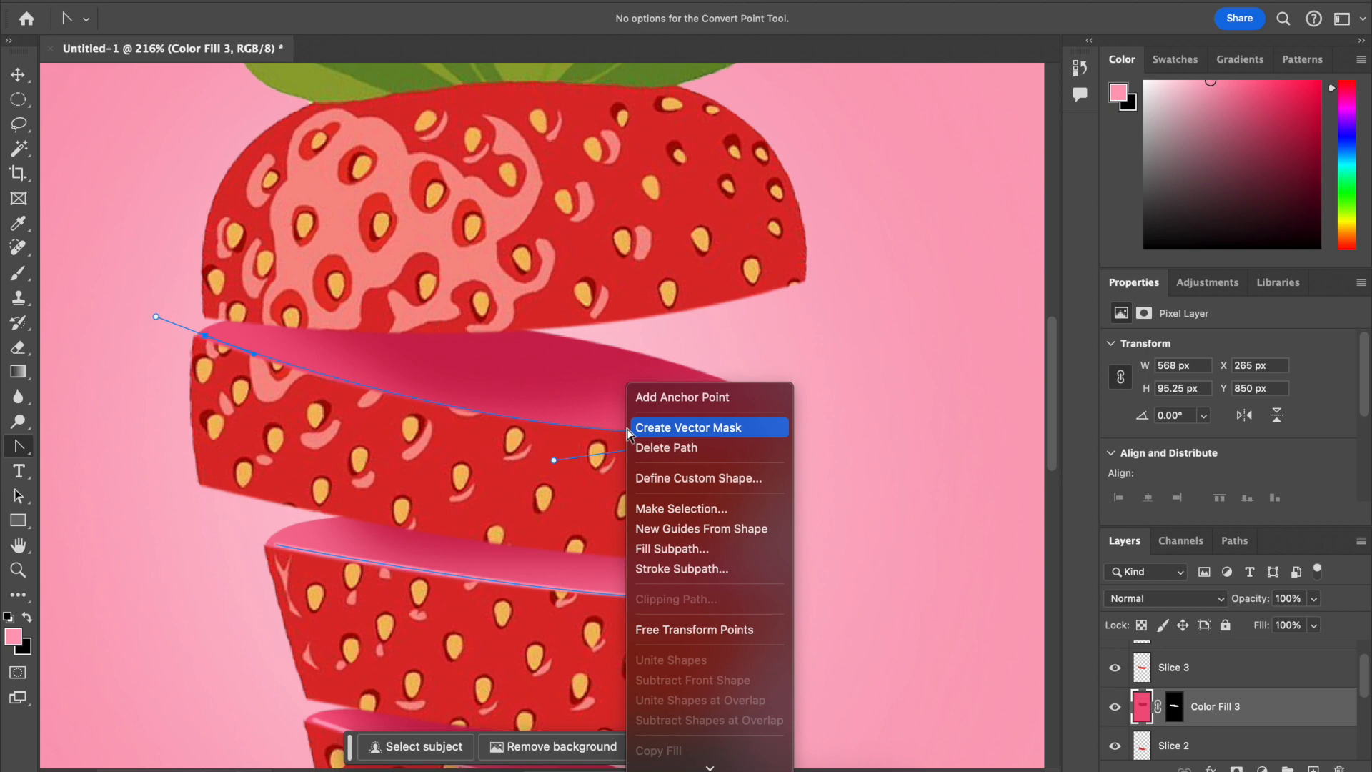
click(681, 570)
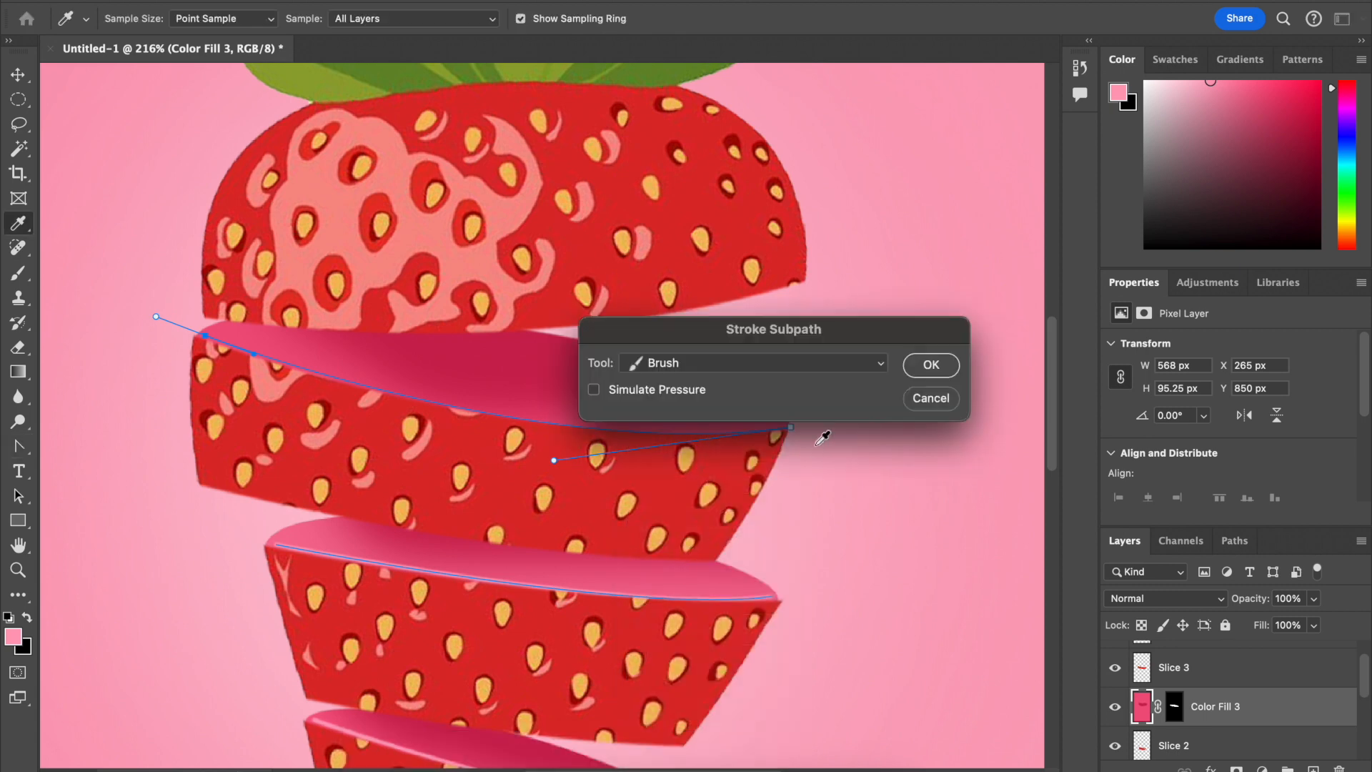
click(925, 367)
key(v)
click(106, 148)
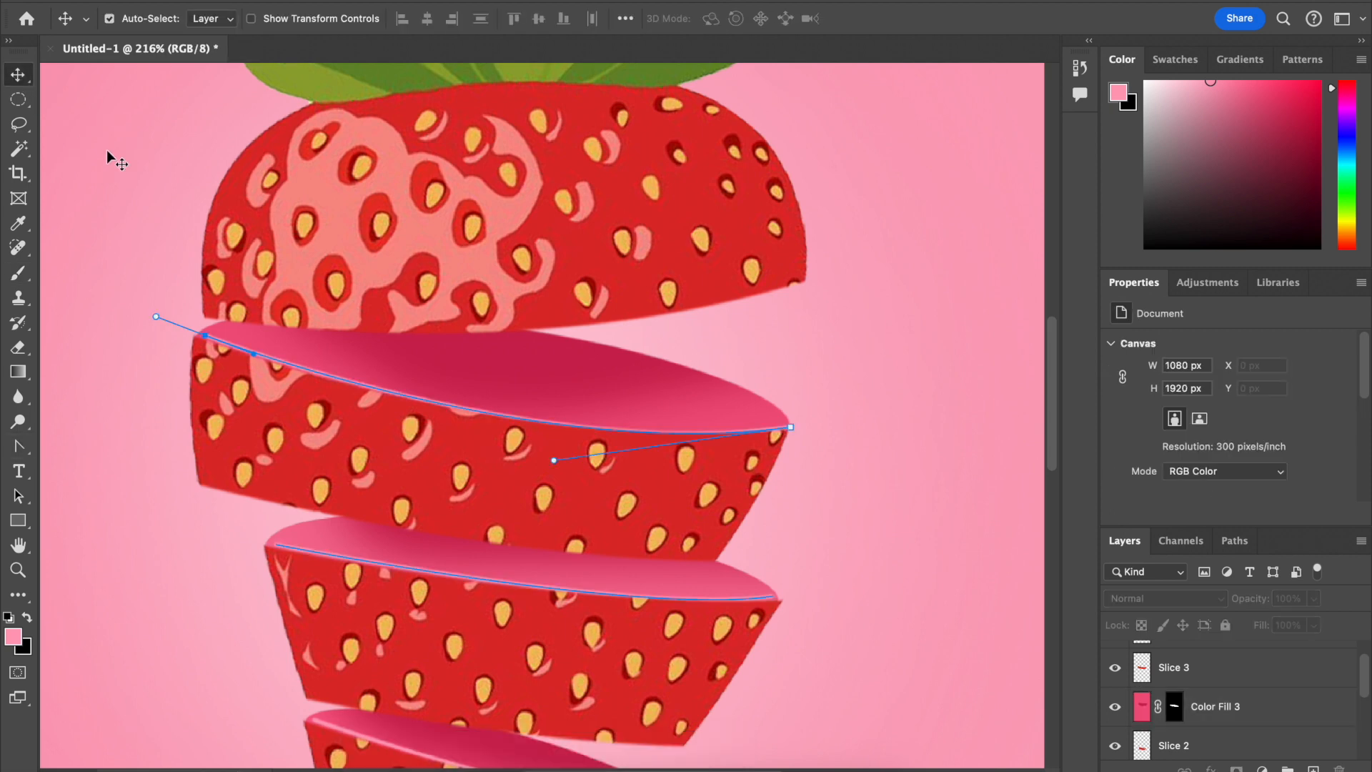
key(ctrl+minus)
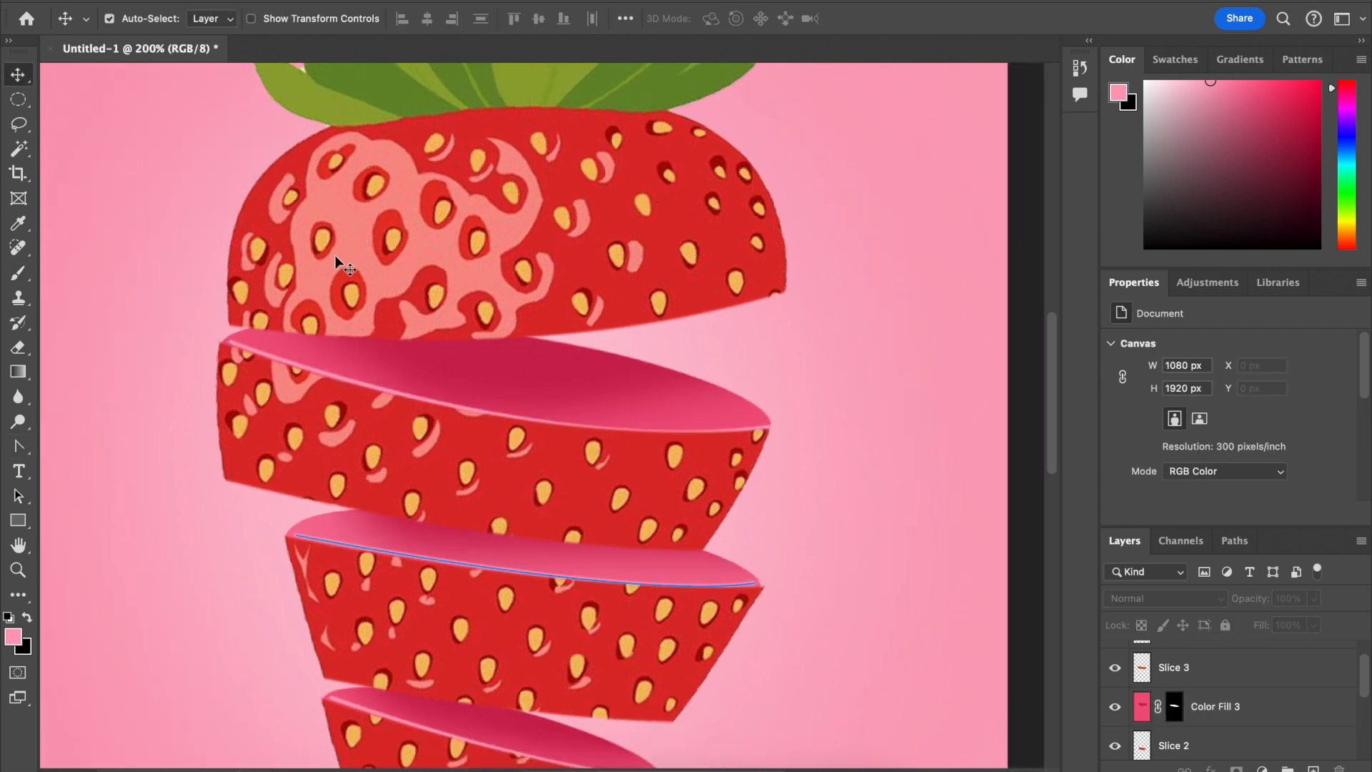
key(ctrl+minus)
scroll(417, 368, down, 5)
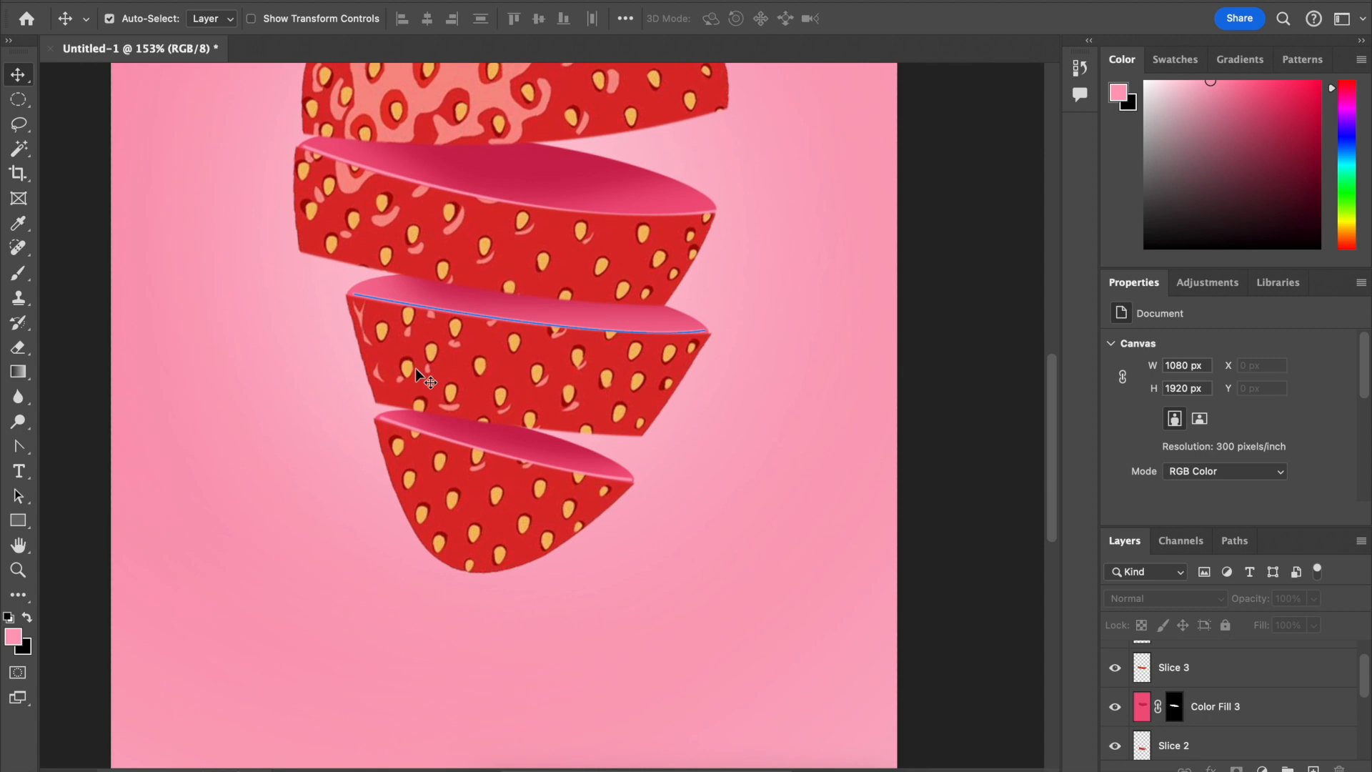
scroll(415, 367, up, 4)
key(ctrl+minus)
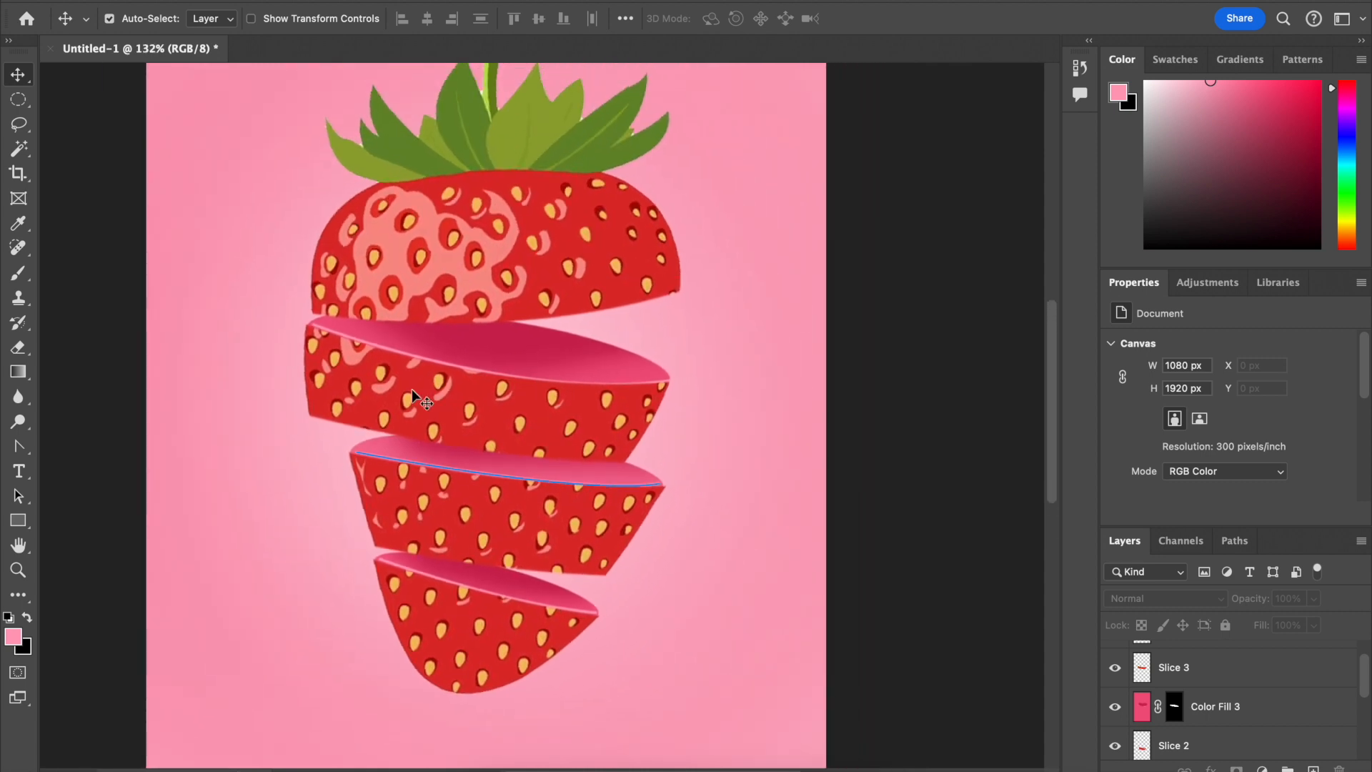
key(ctrl+minus)
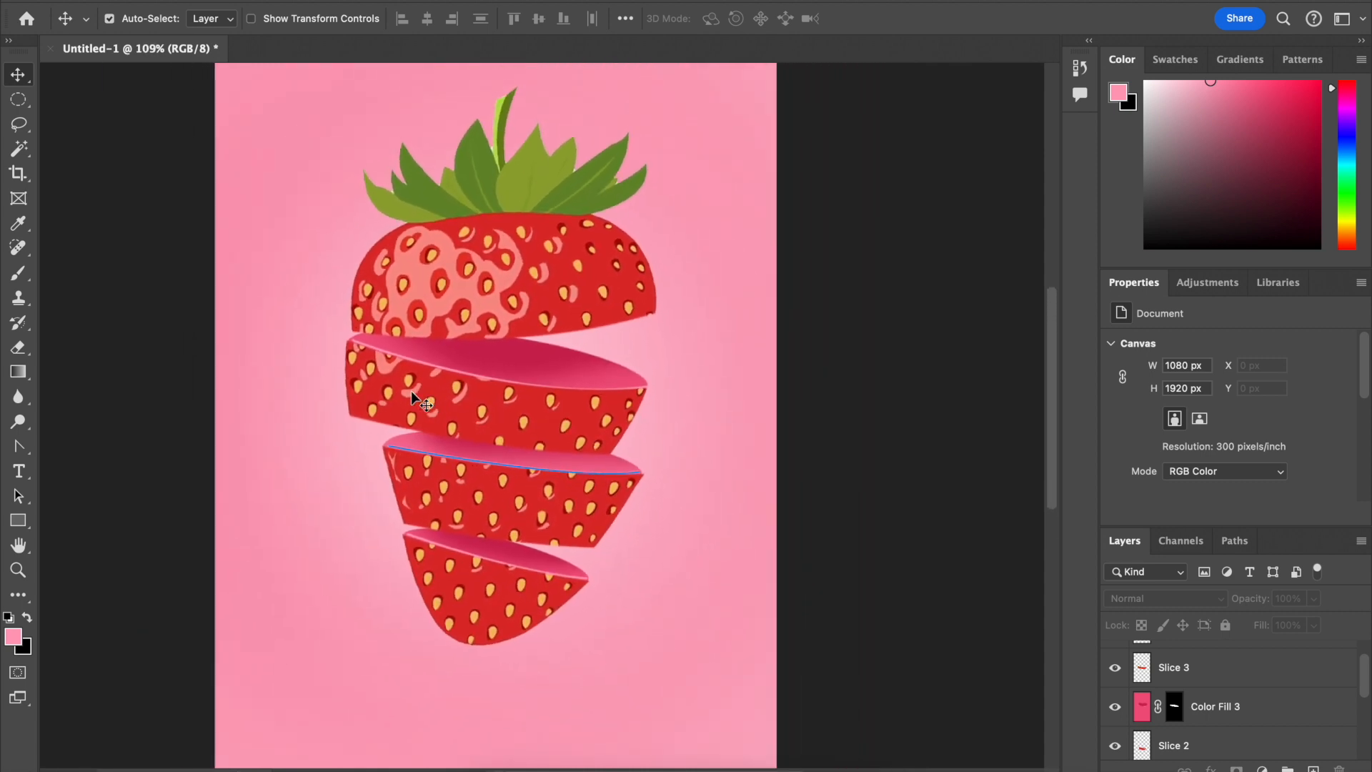
Step: Switch to the browser and search Google Images for "splash water .png"
key(ctrl+Right)
click(232, 60)
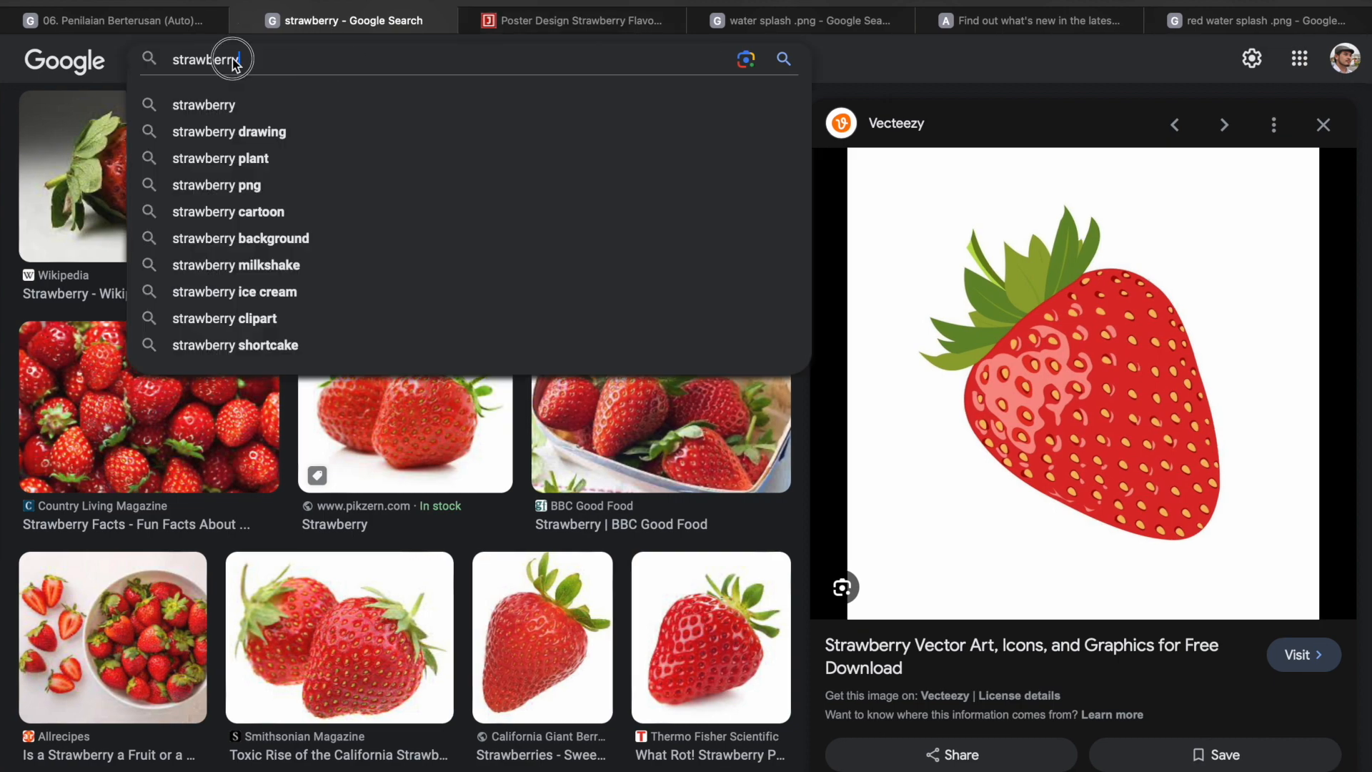
drag(232, 60, 136, 63)
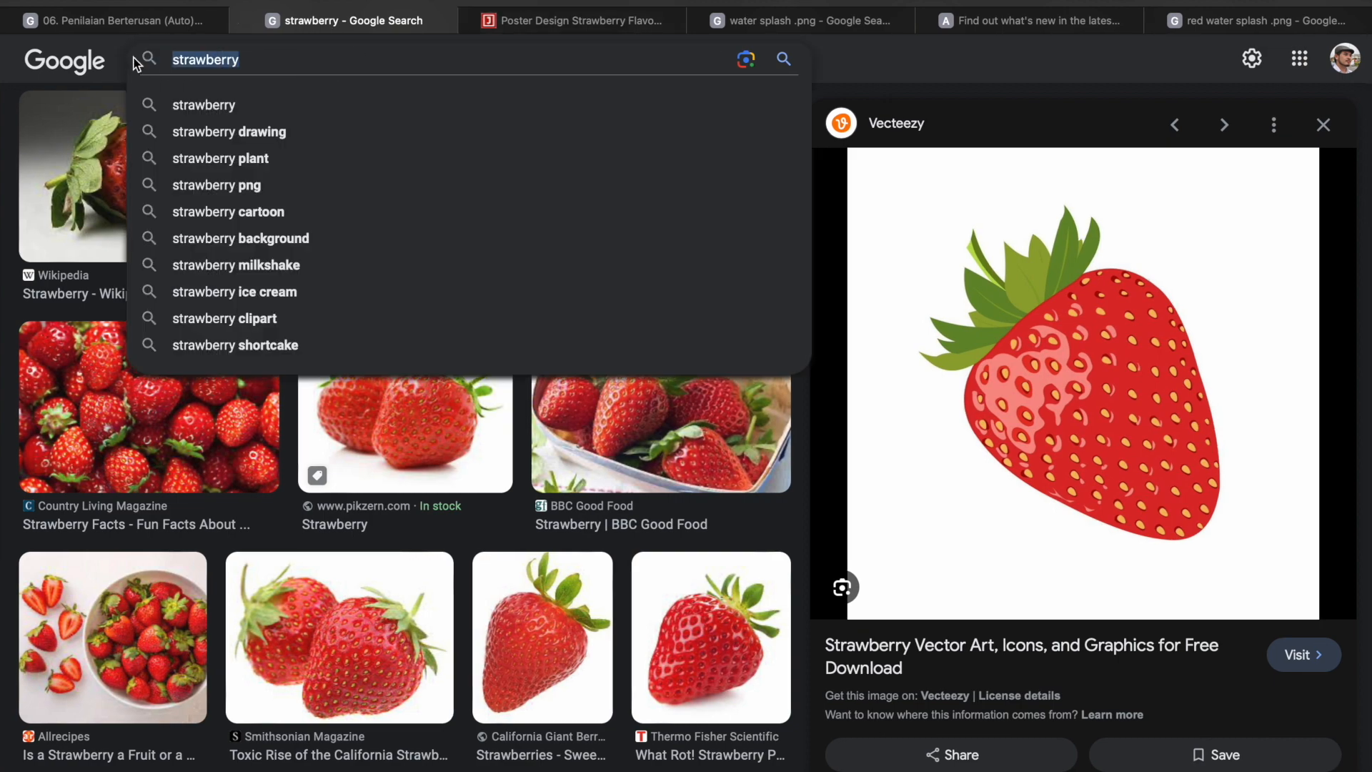
text(spla)
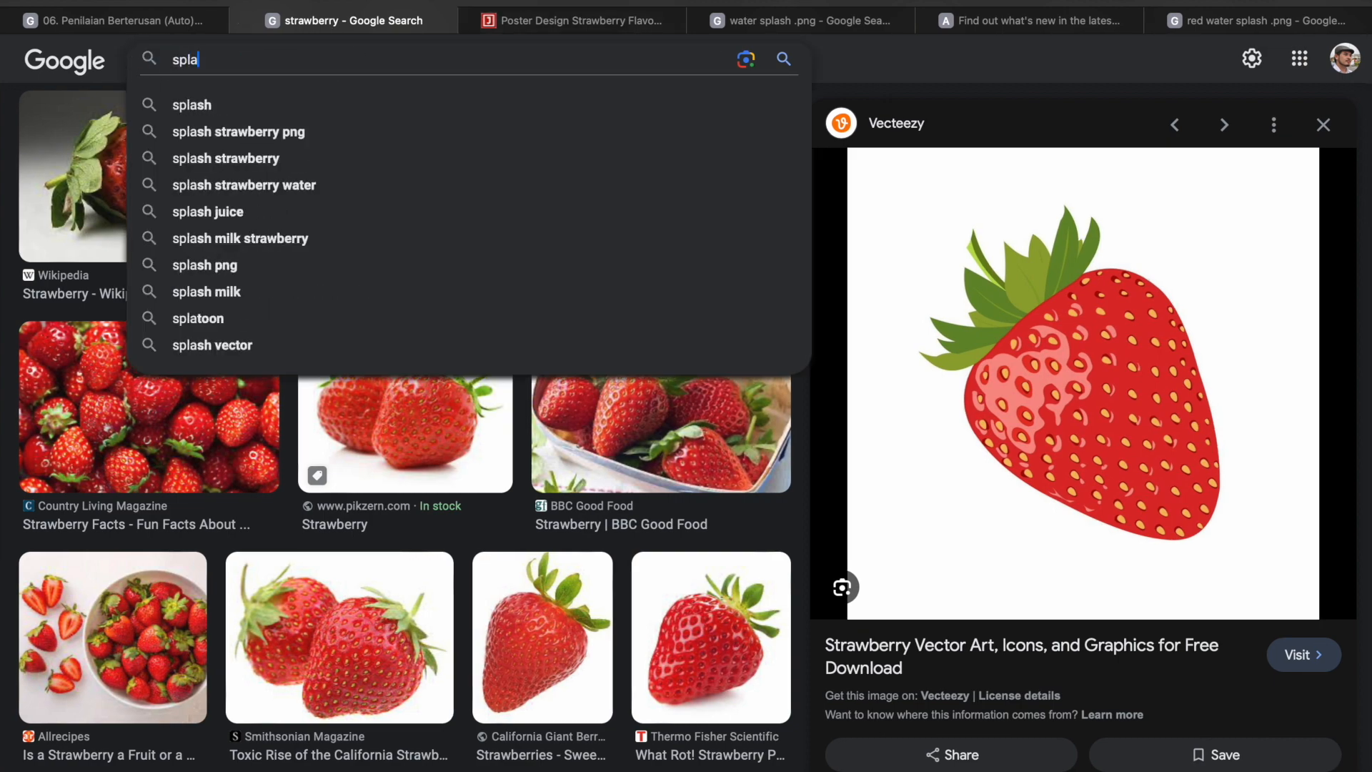
text(sh water)
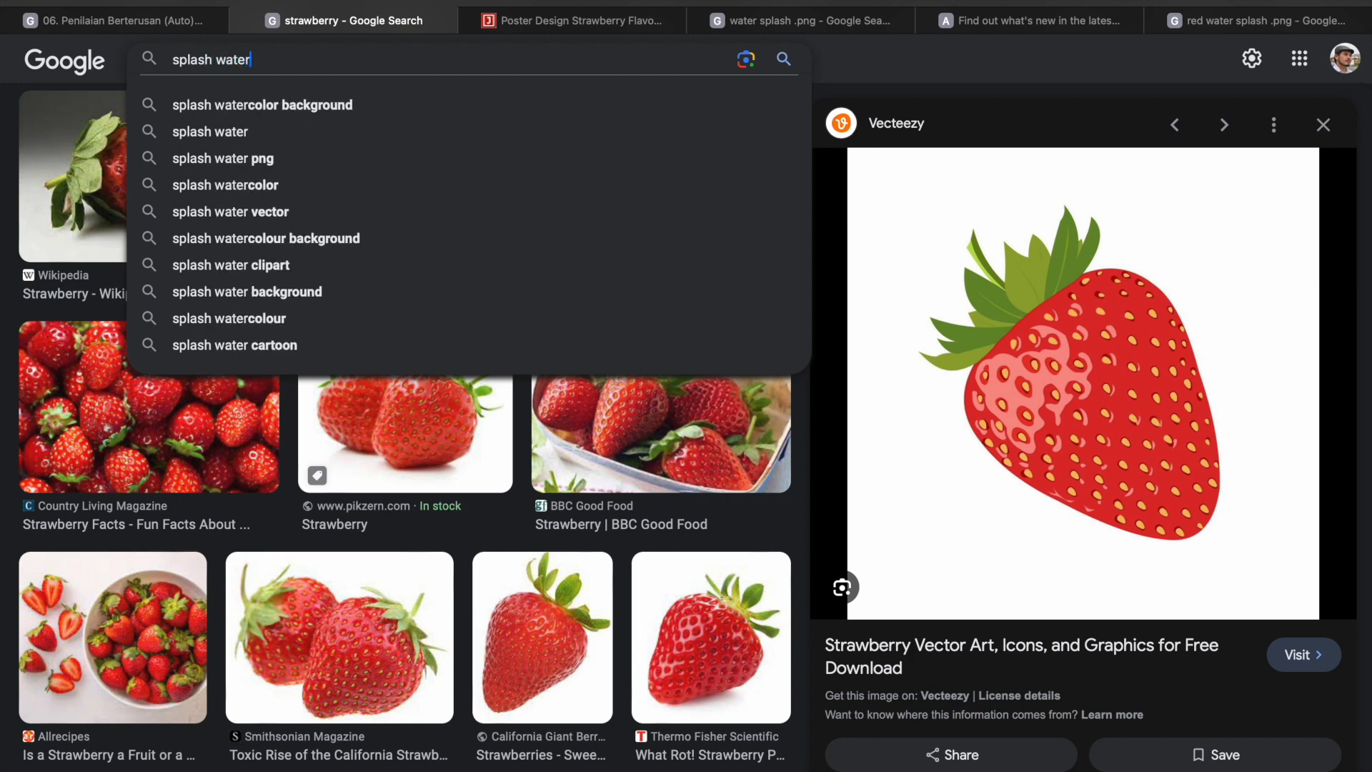
text( .png)
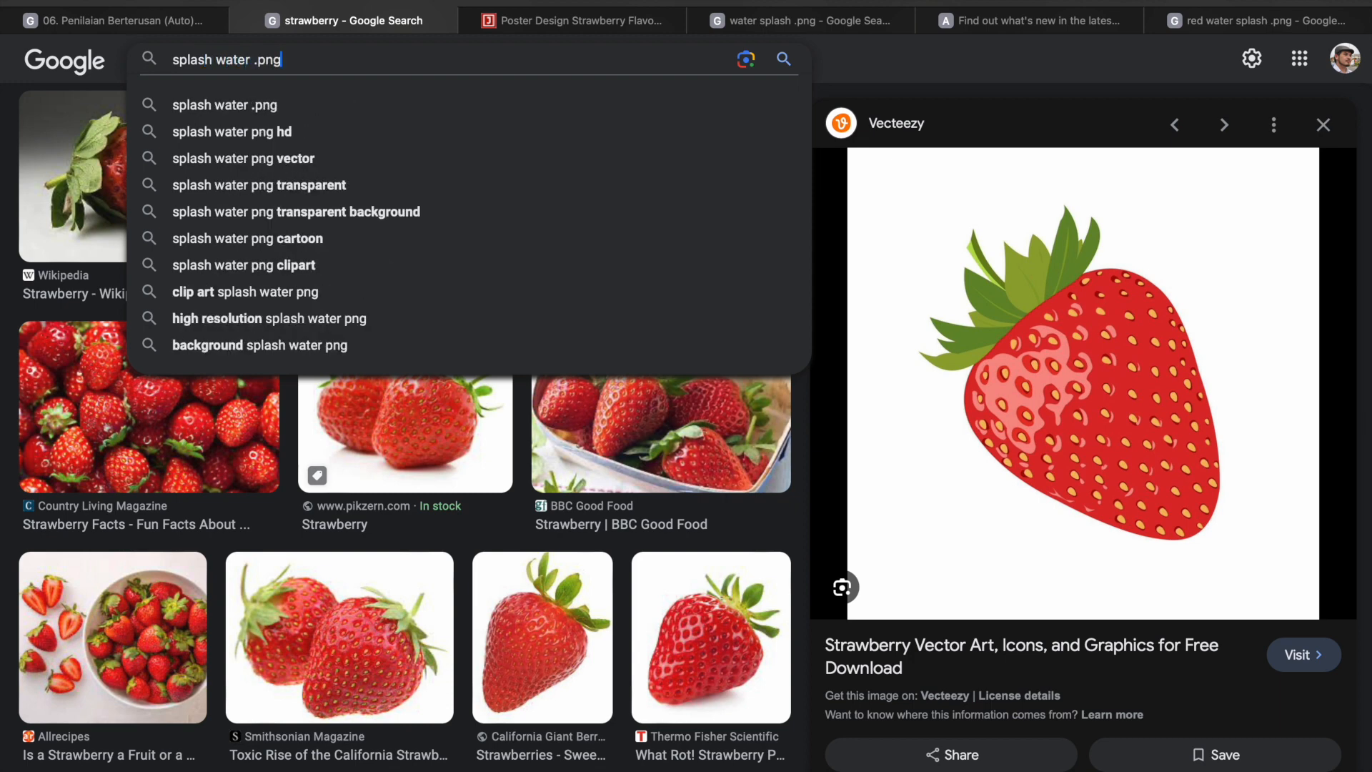
key(Return)
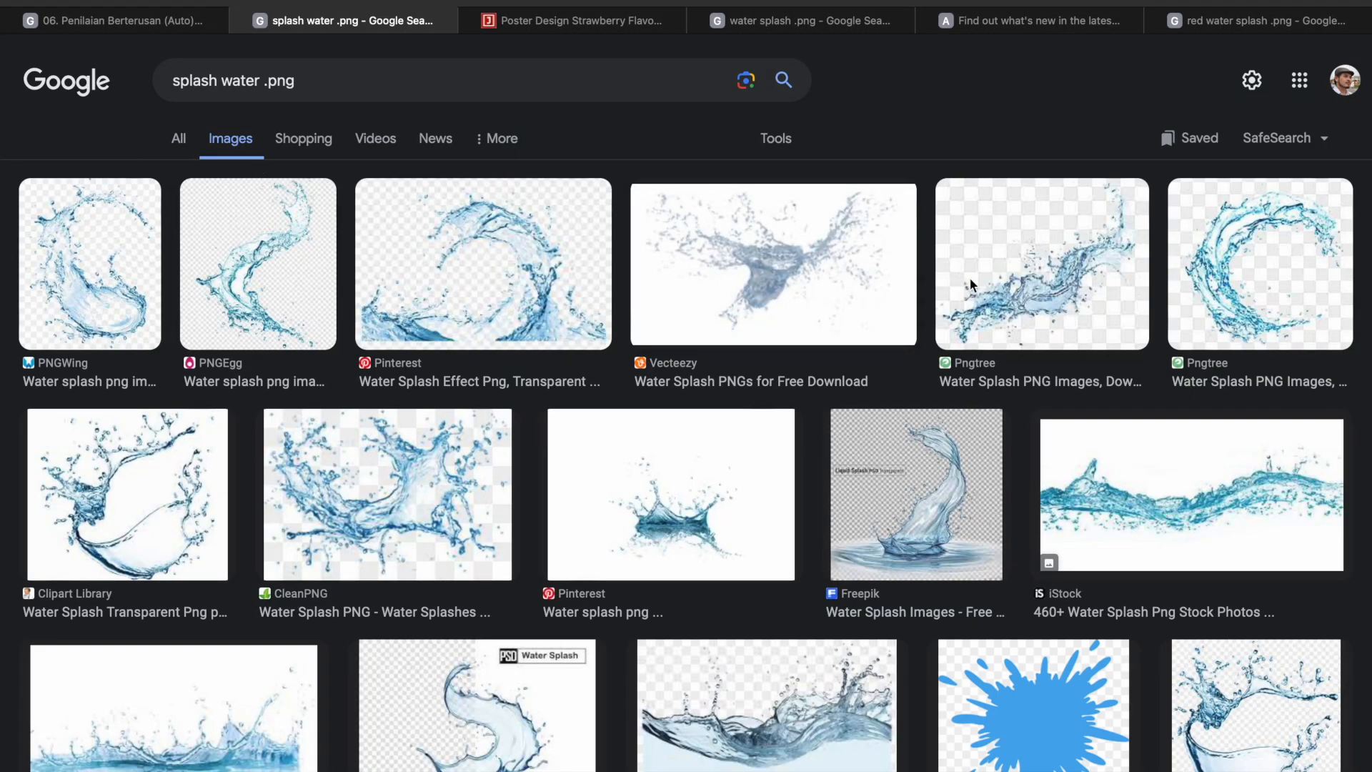
Step: Filter the image results by the Transparent color option
click(772, 139)
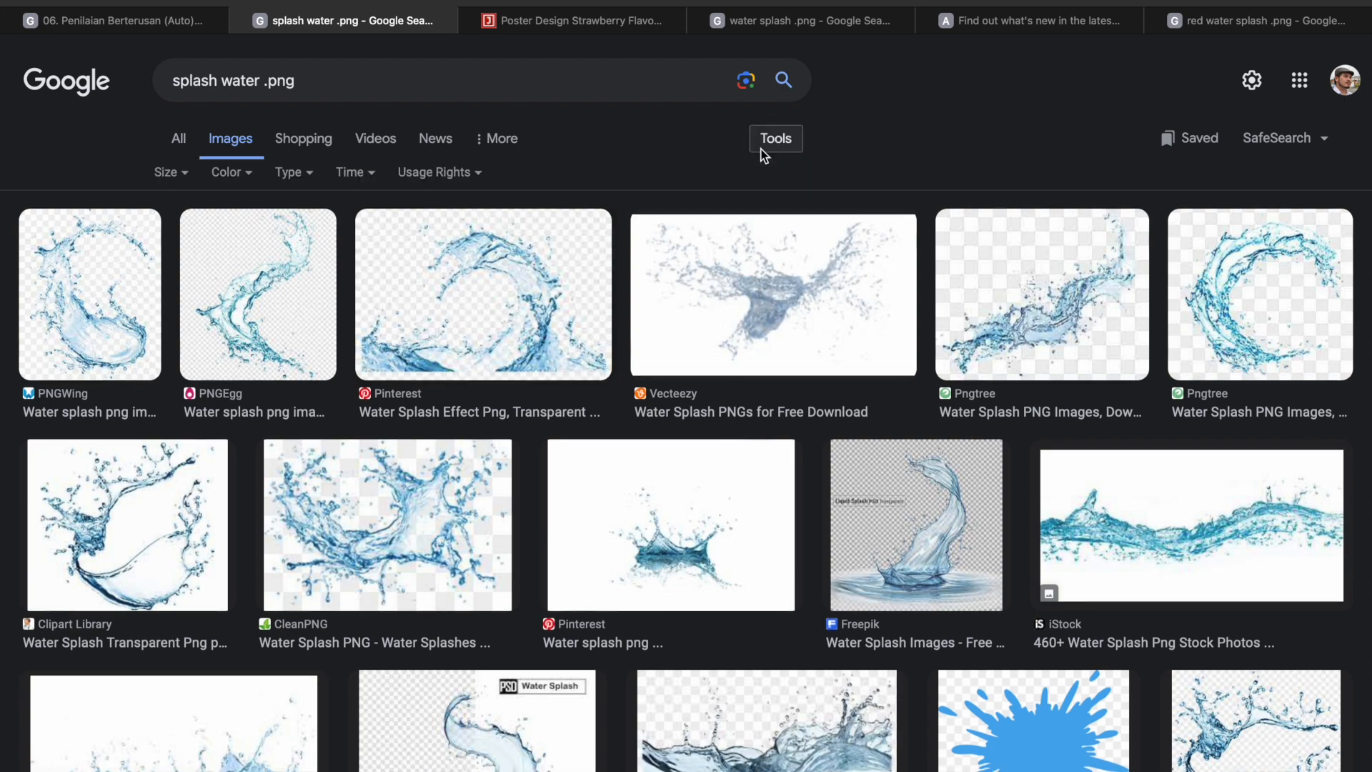
click(264, 178)
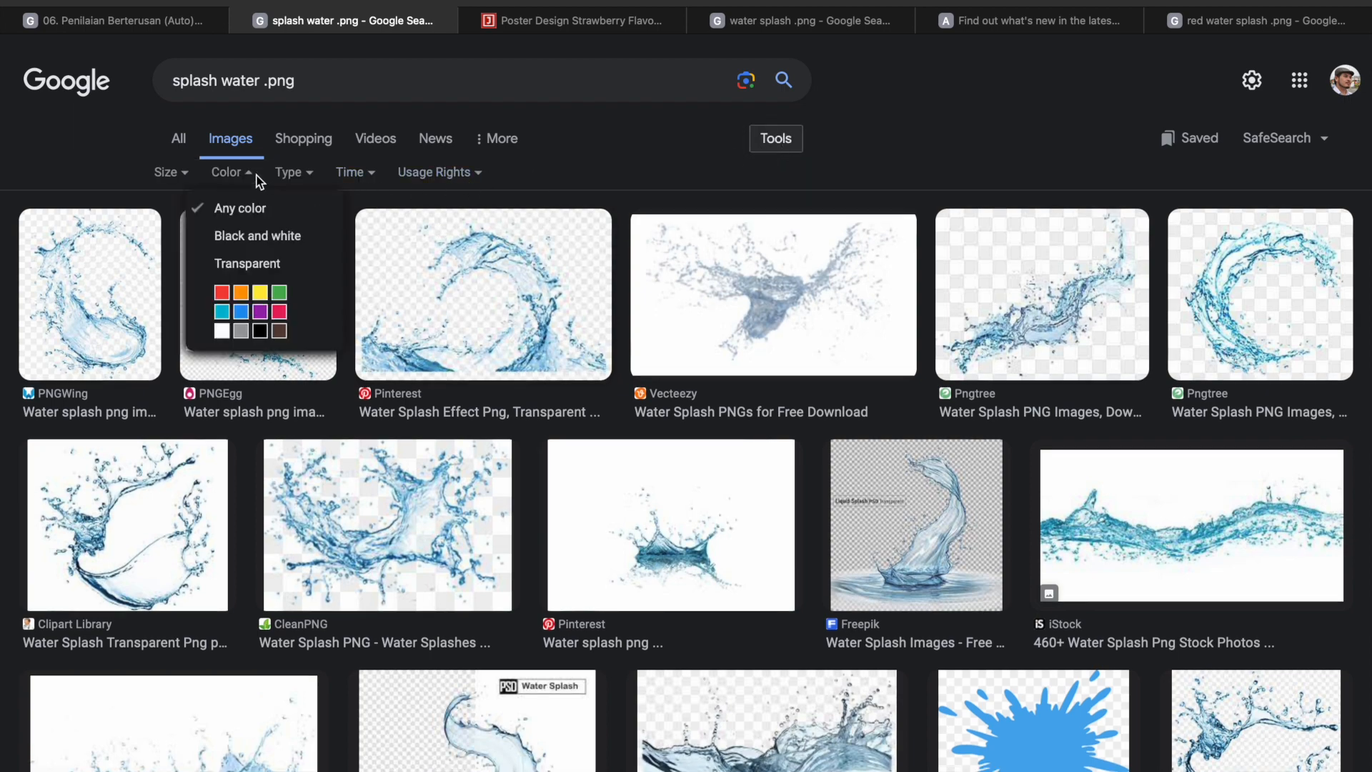
click(276, 265)
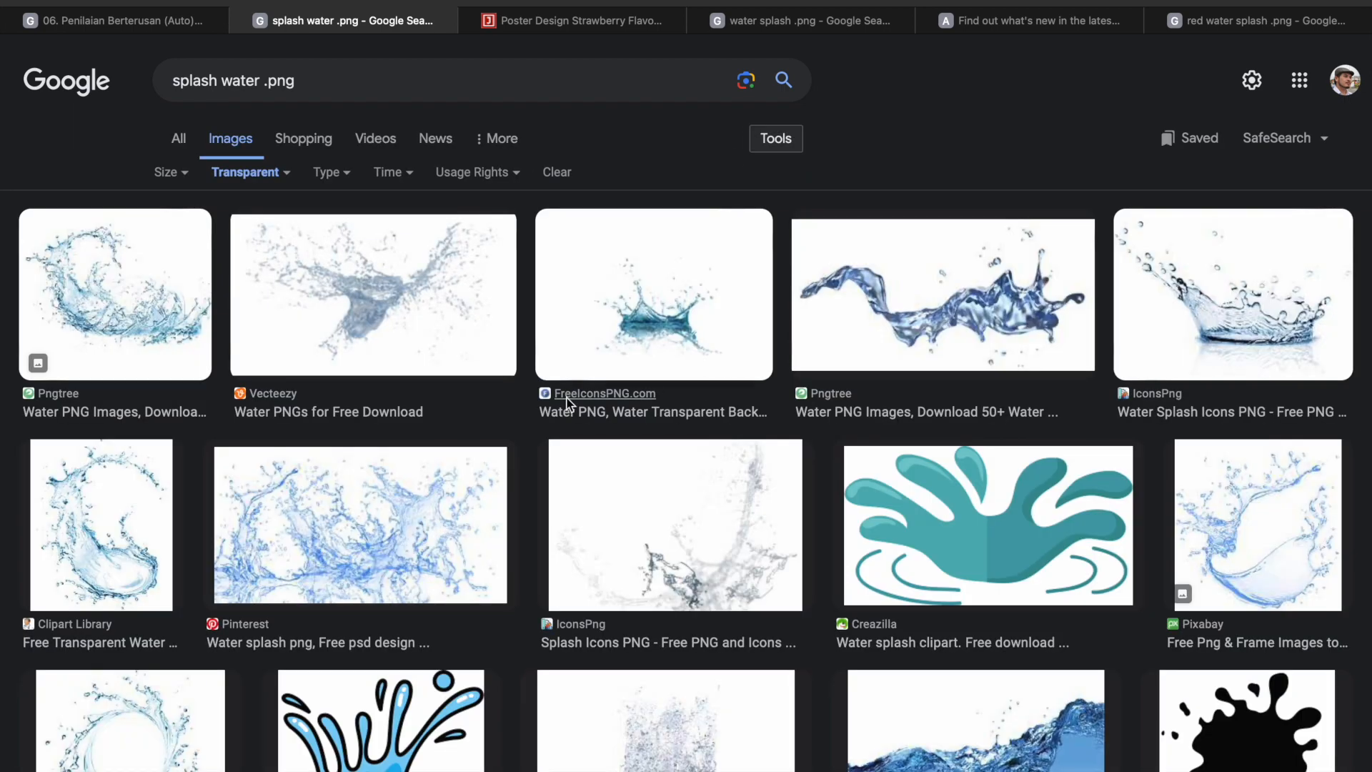
scroll(544, 397, down, 3)
scroll(544, 397, down, 7)
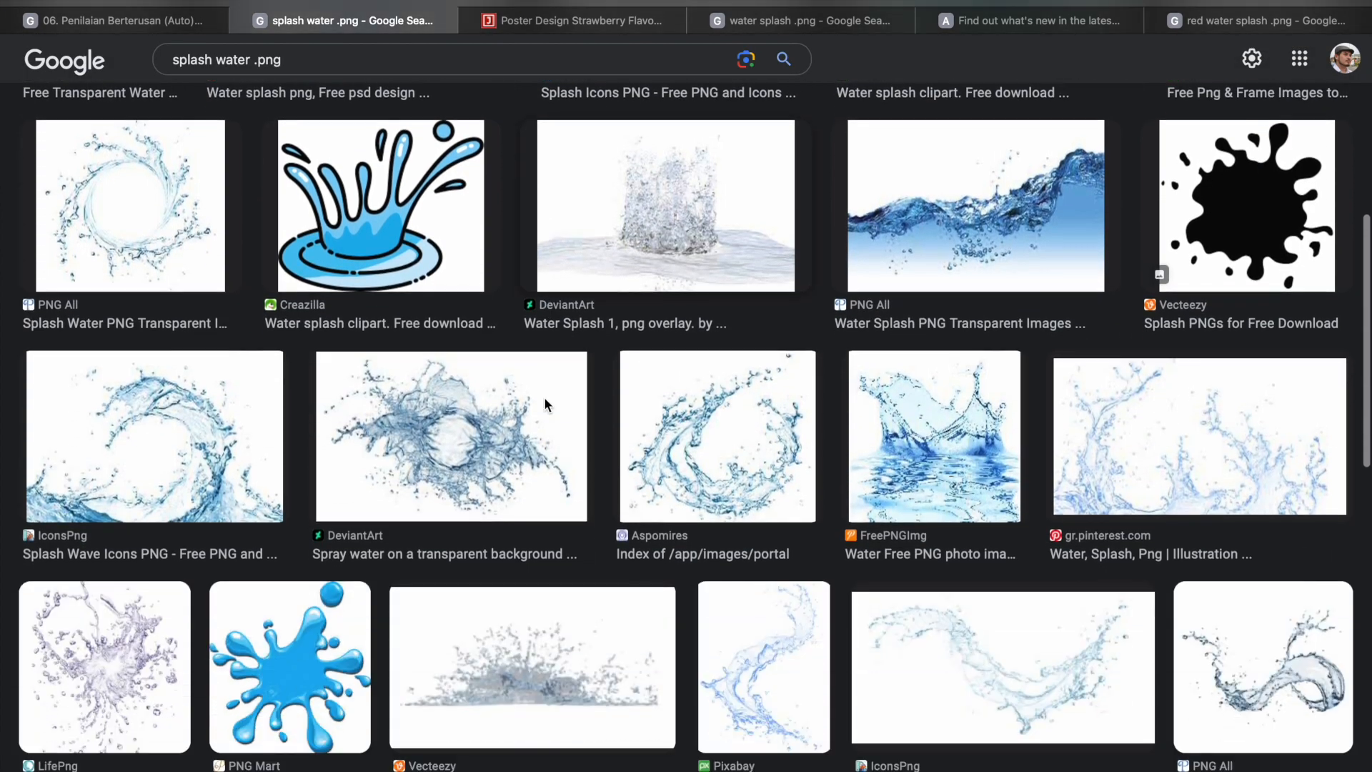
scroll(545, 405, down, 7)
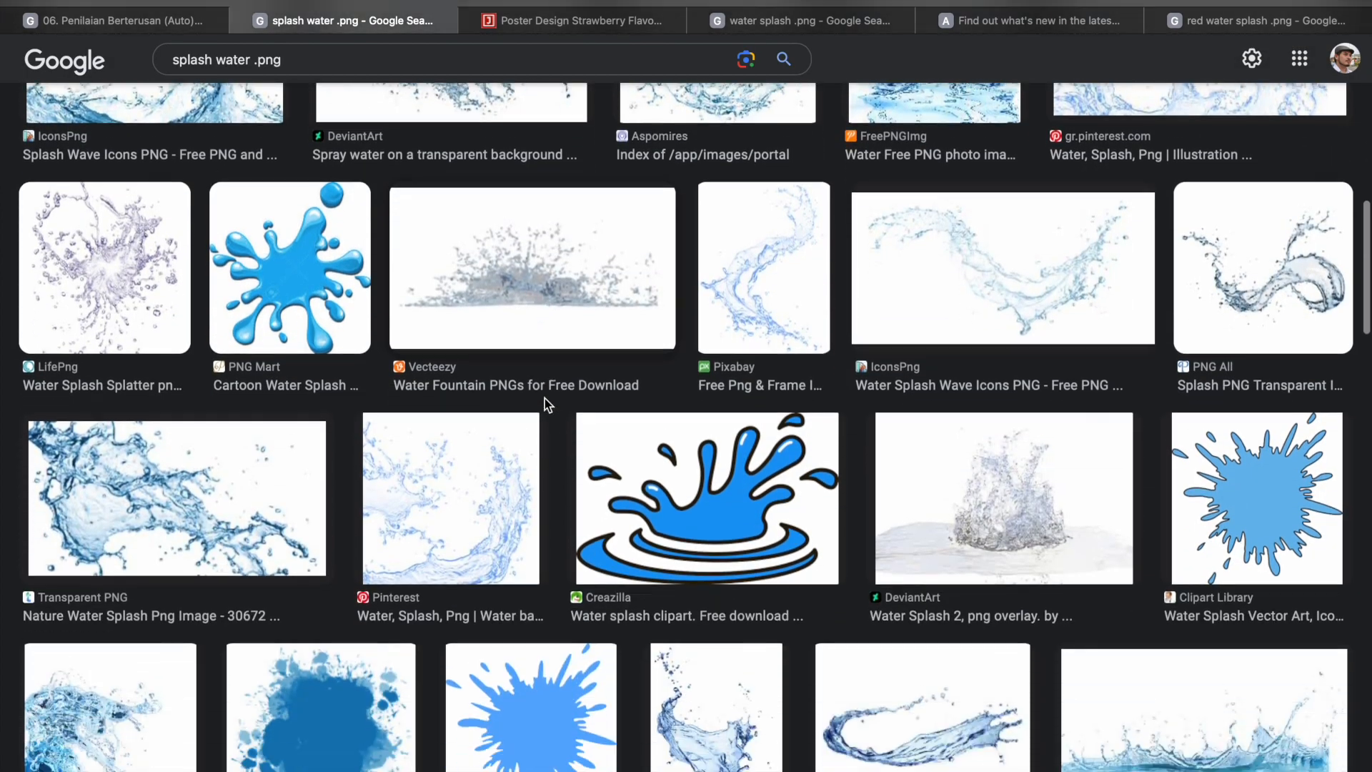
scroll(545, 405, down, 7)
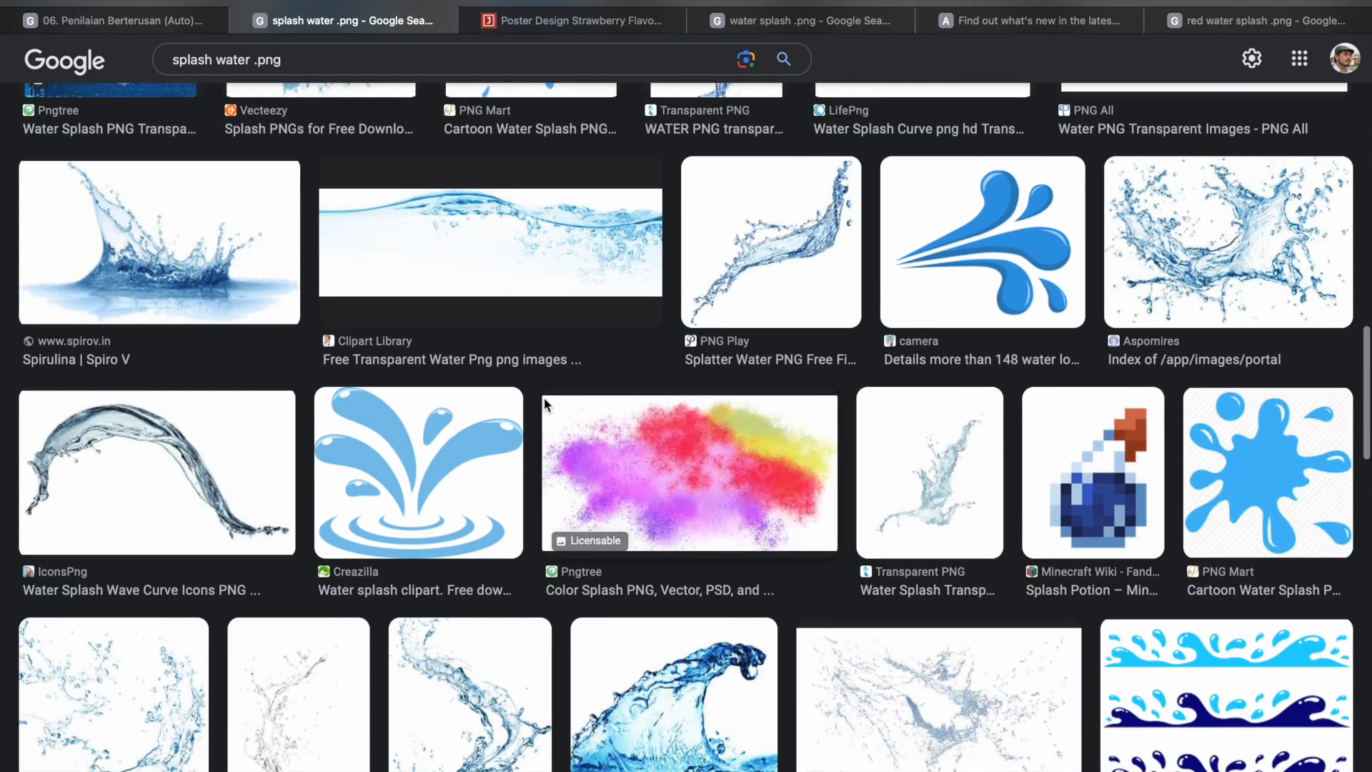
click(142, 281)
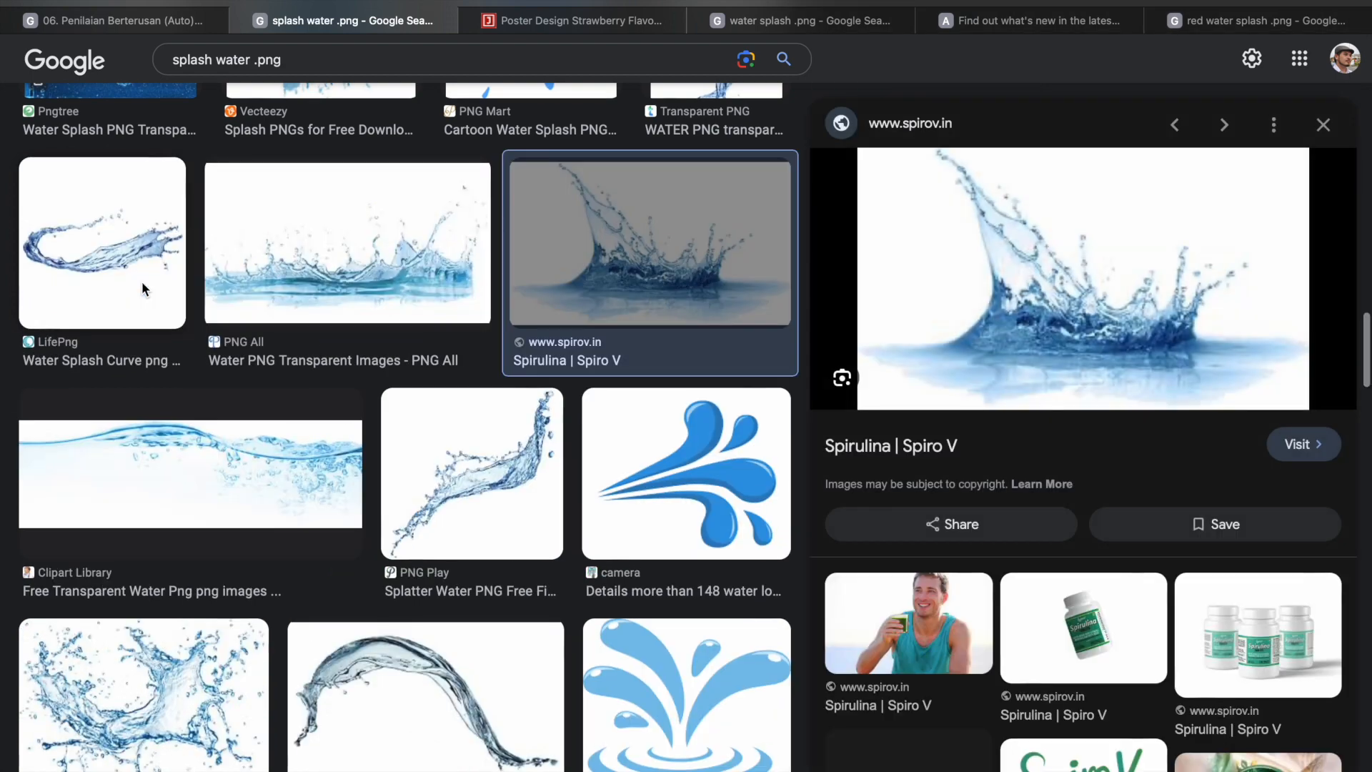
right_click(1053, 311)
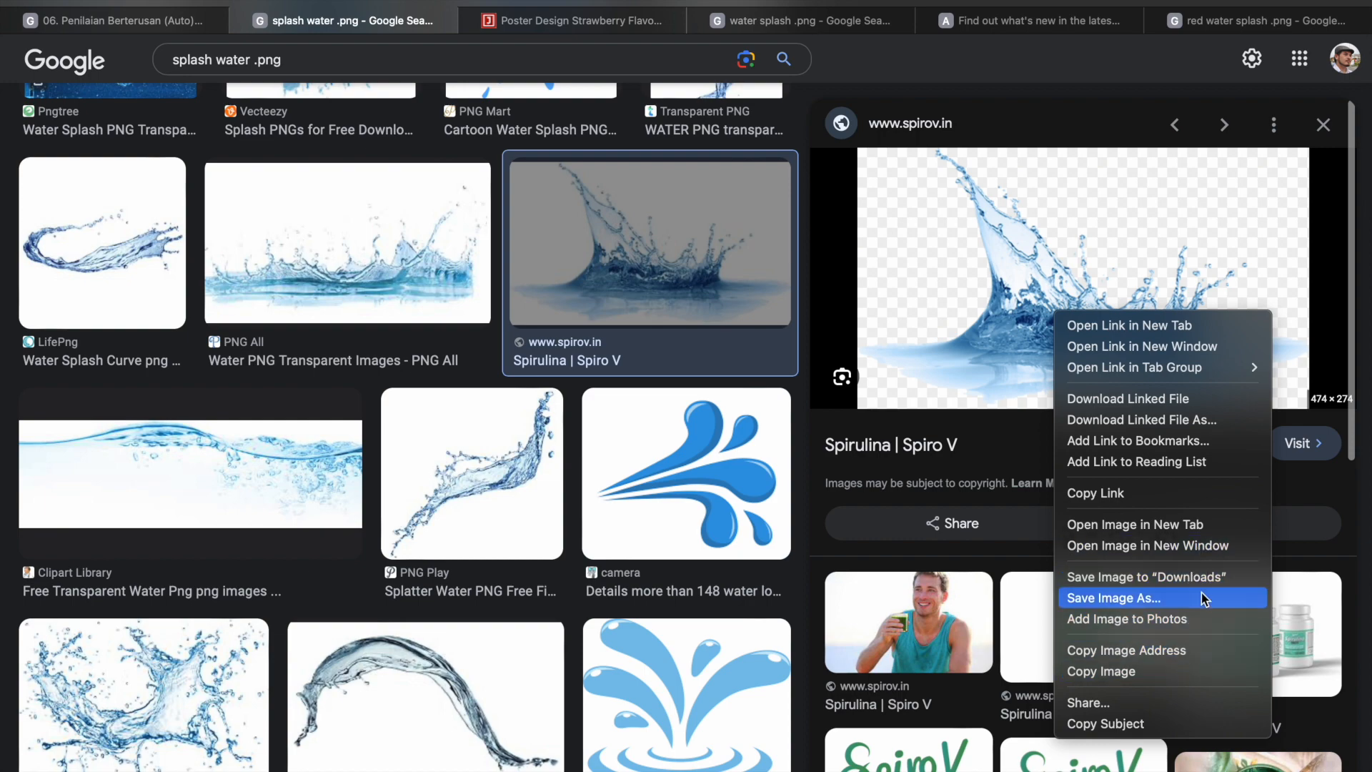
click(1186, 669)
Step: Switch back to Photoshop, paste the water splash above the Slice 4 layer and place it under the strawberry's bottom tip
key(ctrl+Left)
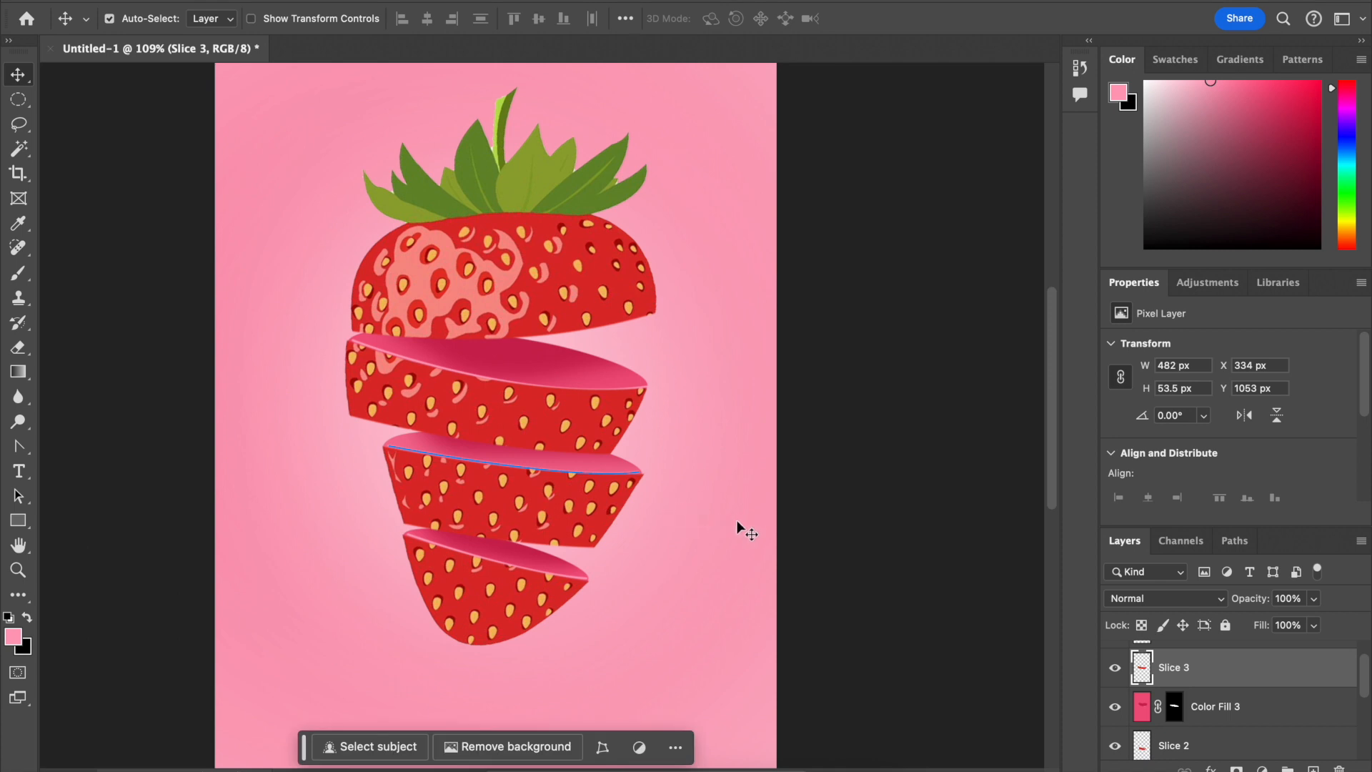
click(737, 522)
scroll(1253, 697, up, 1)
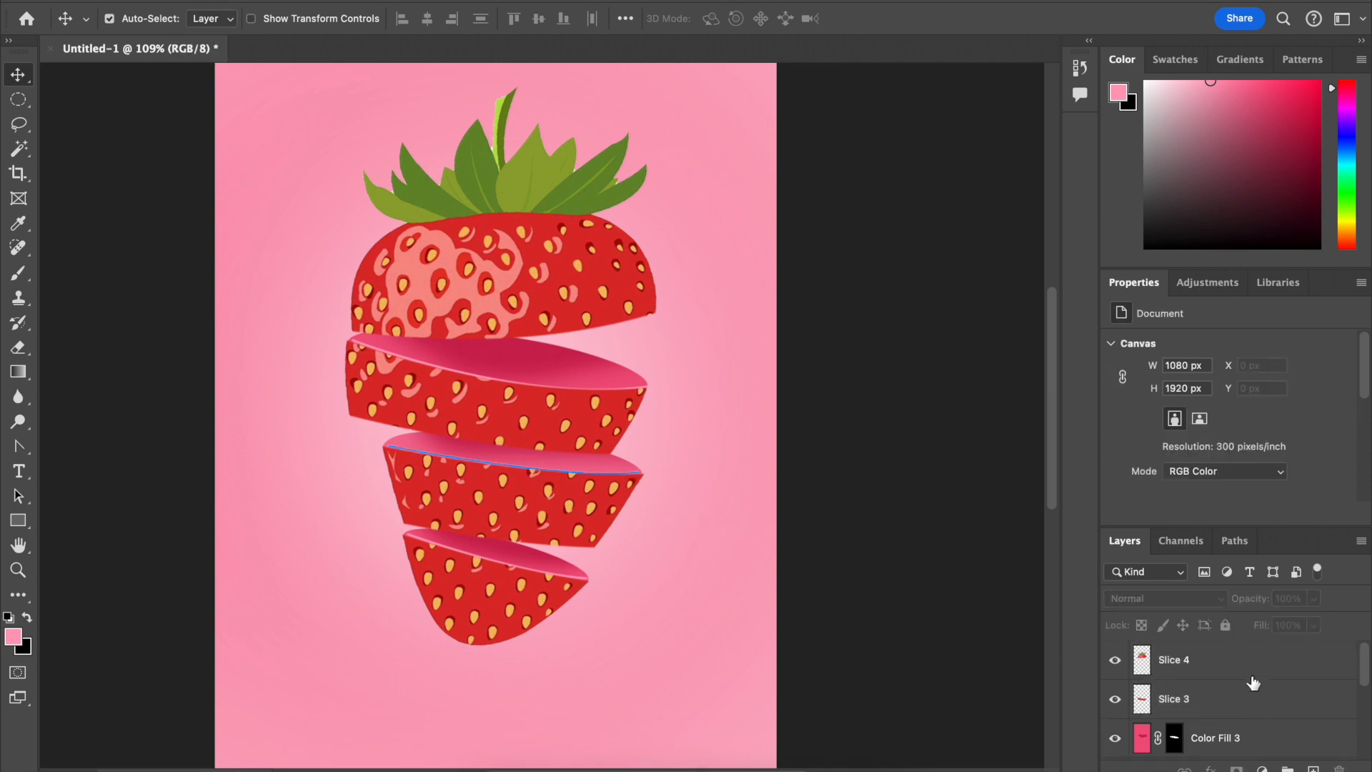
click(1253, 678)
key(ctrl+v)
drag(418, 442, 349, 678)
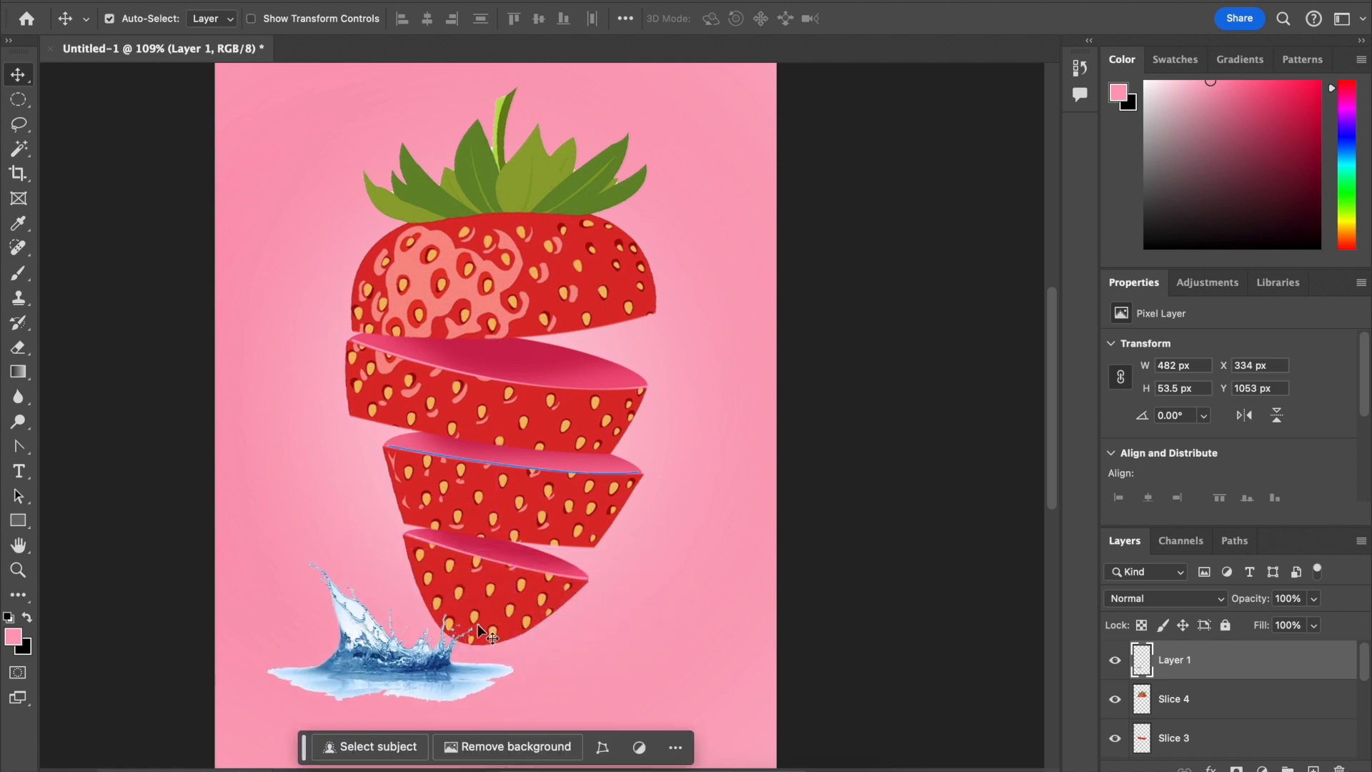
drag(438, 670, 498, 674)
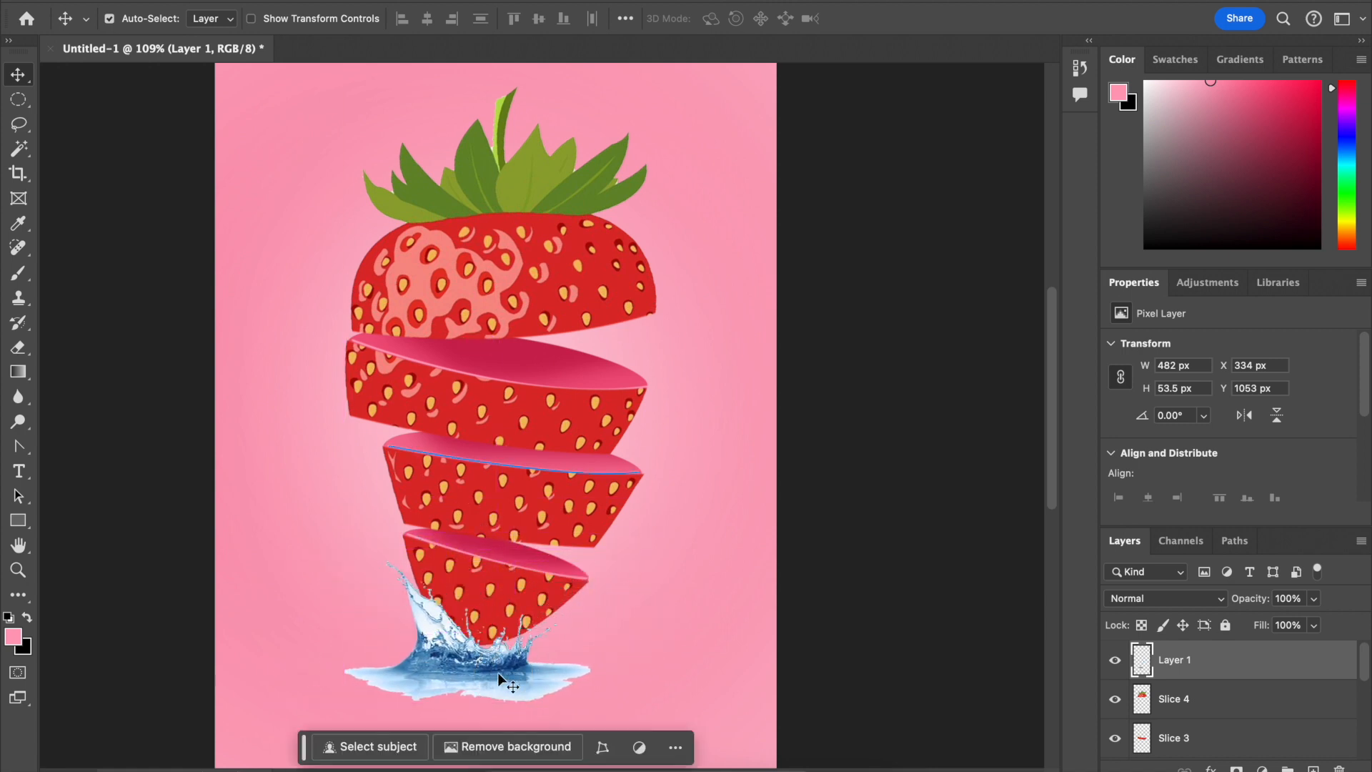
Step: Rename the pasted water splash layer as "splash 1"
double_click(1181, 659)
text(s)
key(Return)
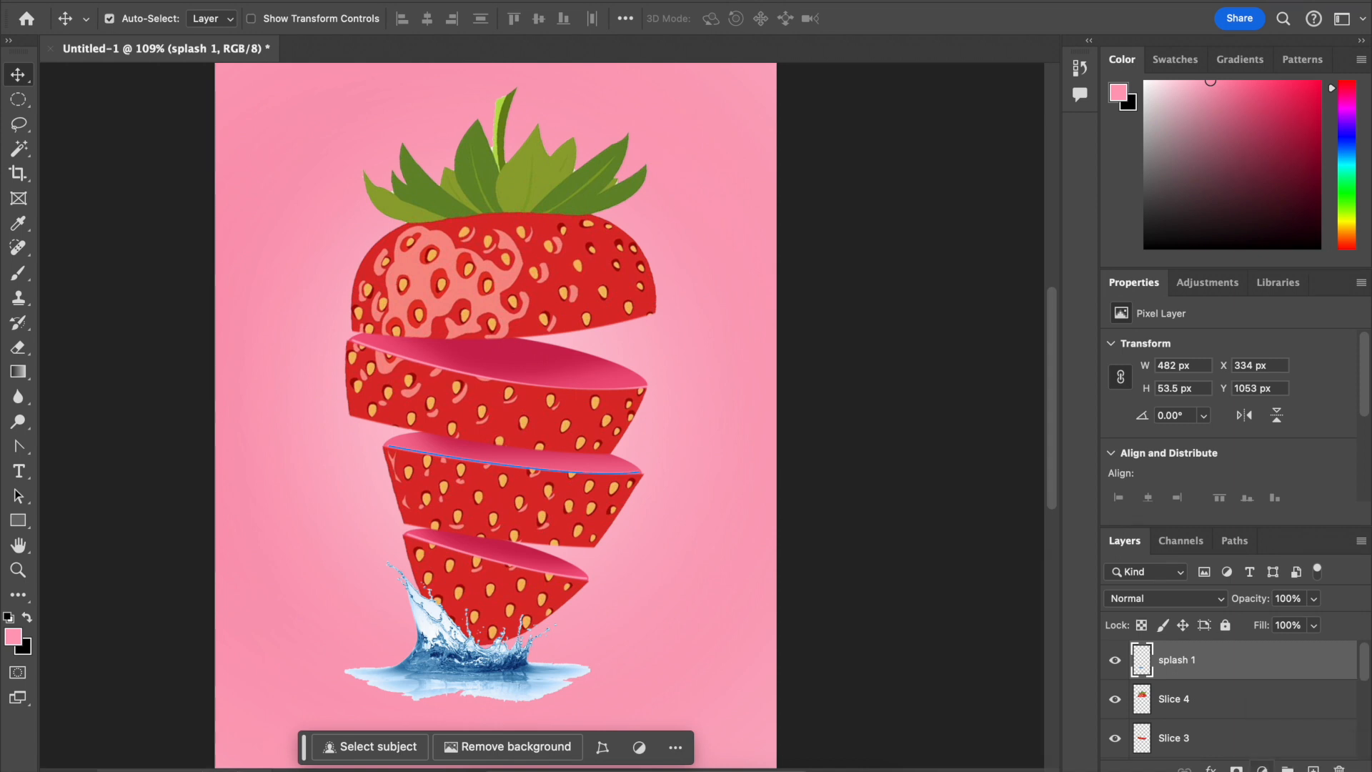
Step: Add a Hue/Saturation adjustment layer above splash 1 and set its hue to +33
click(1262, 769)
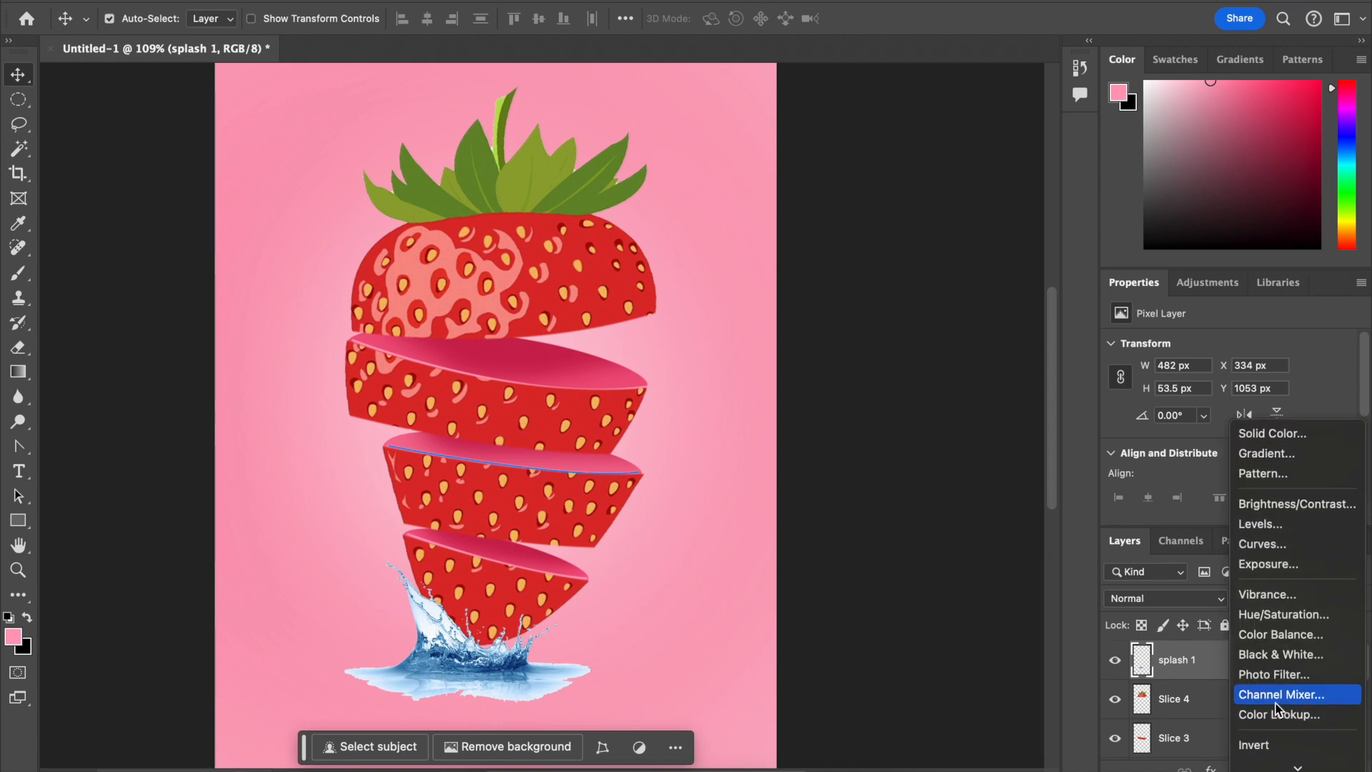
click(1295, 618)
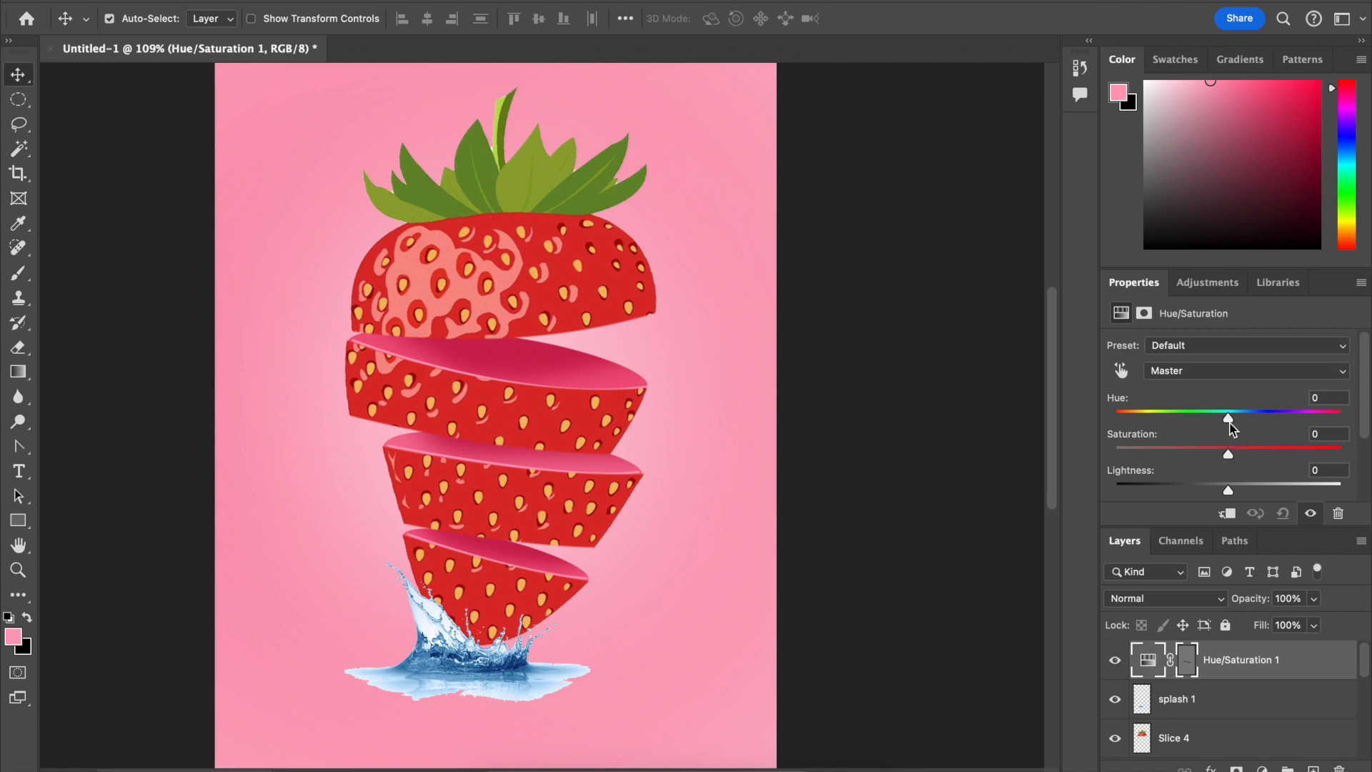
drag(1230, 424, 1266, 423)
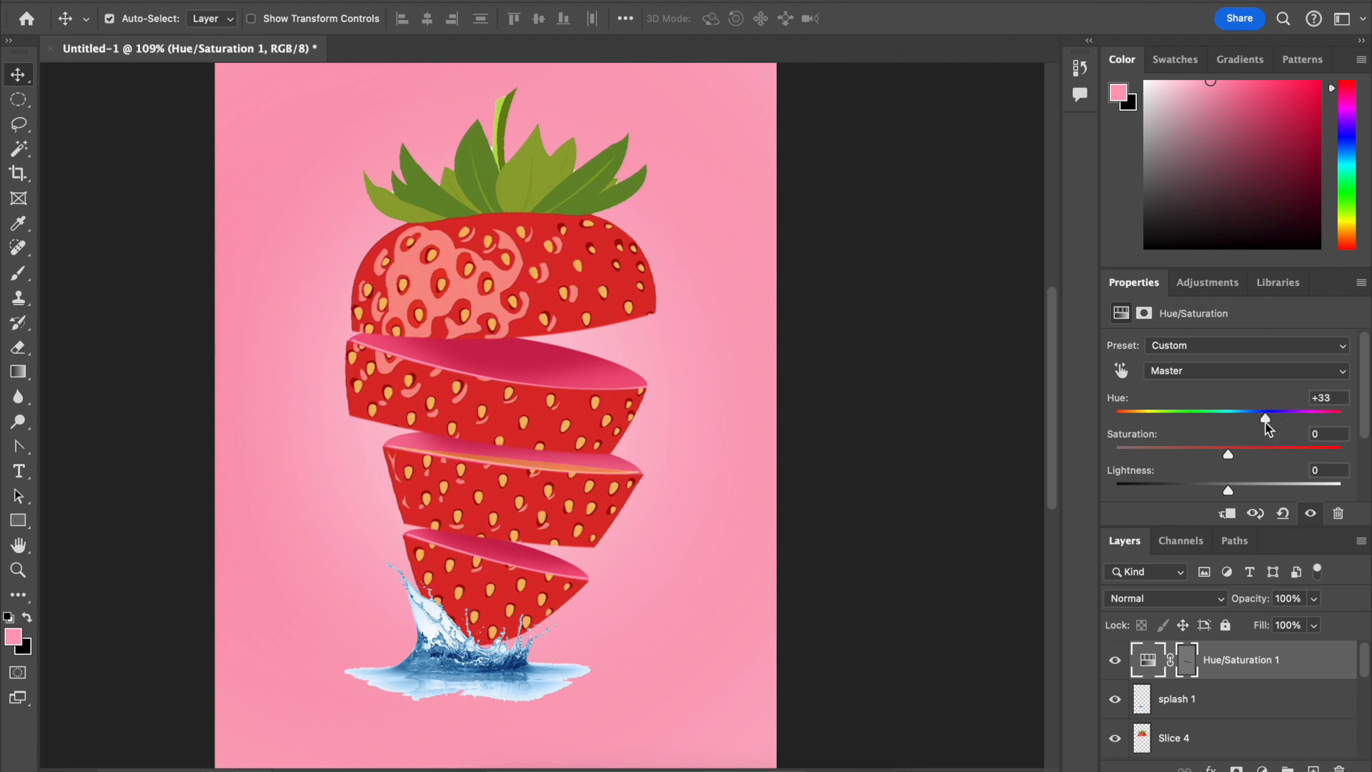
Step: Undo the hue change on the Hue/Saturation 1 adjustment layer above splash 1
key(super+z)
click(1120, 706)
click(1120, 707)
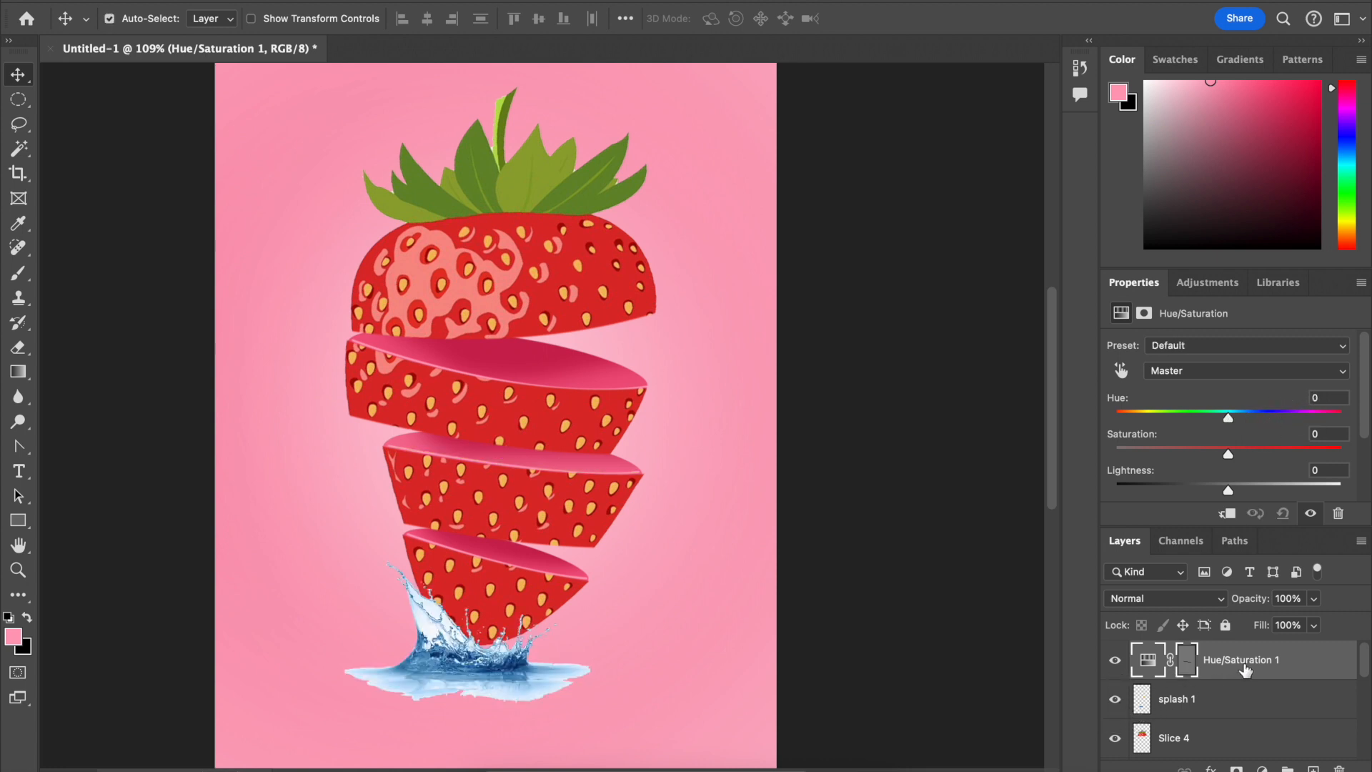
Step: Try the Hue/Saturation 1 layer beneath splash 1 with its hue set to +16, and undo both changes
drag(1251, 666, 1258, 724)
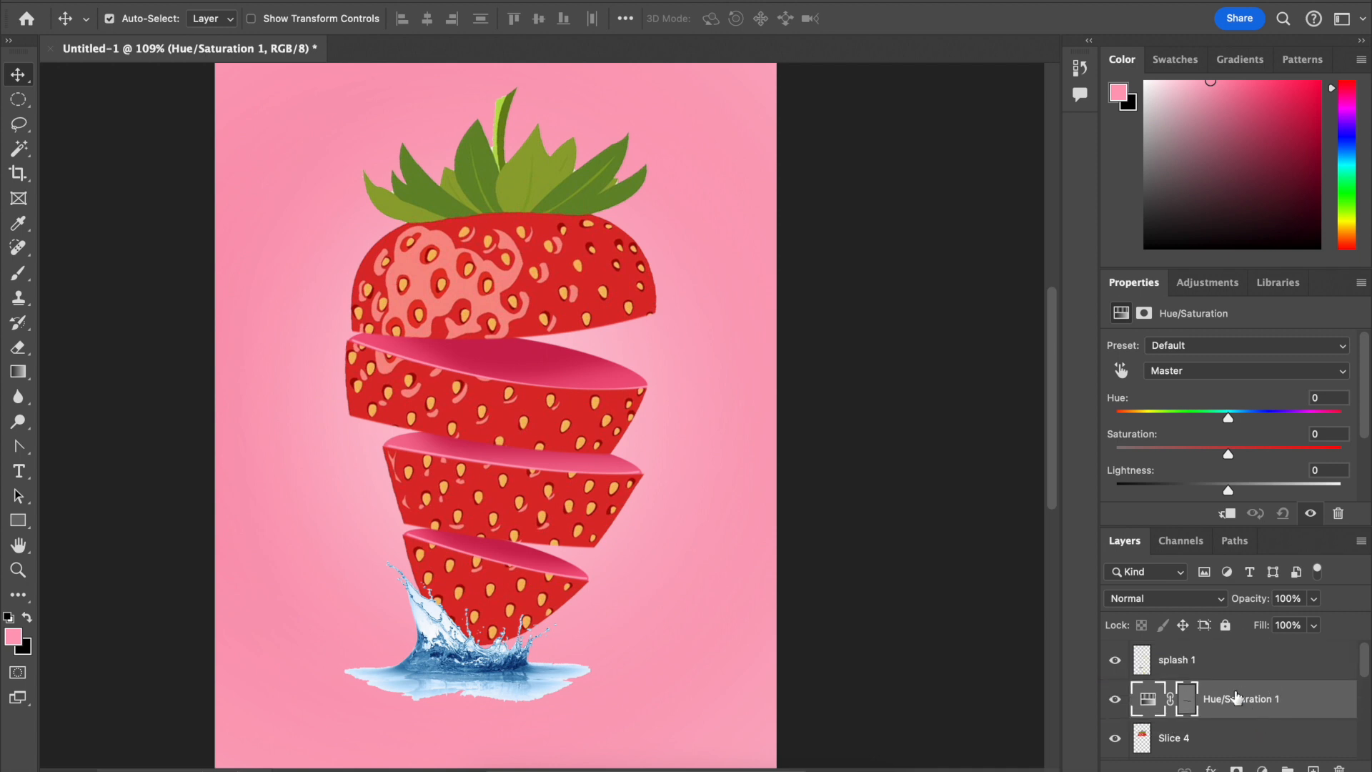
mouse_move(1229, 417)
mouse_down()
mouse_move(1293, 411)
mouse_move(1246, 418)
mouse_up()
key(ctrl+plus)
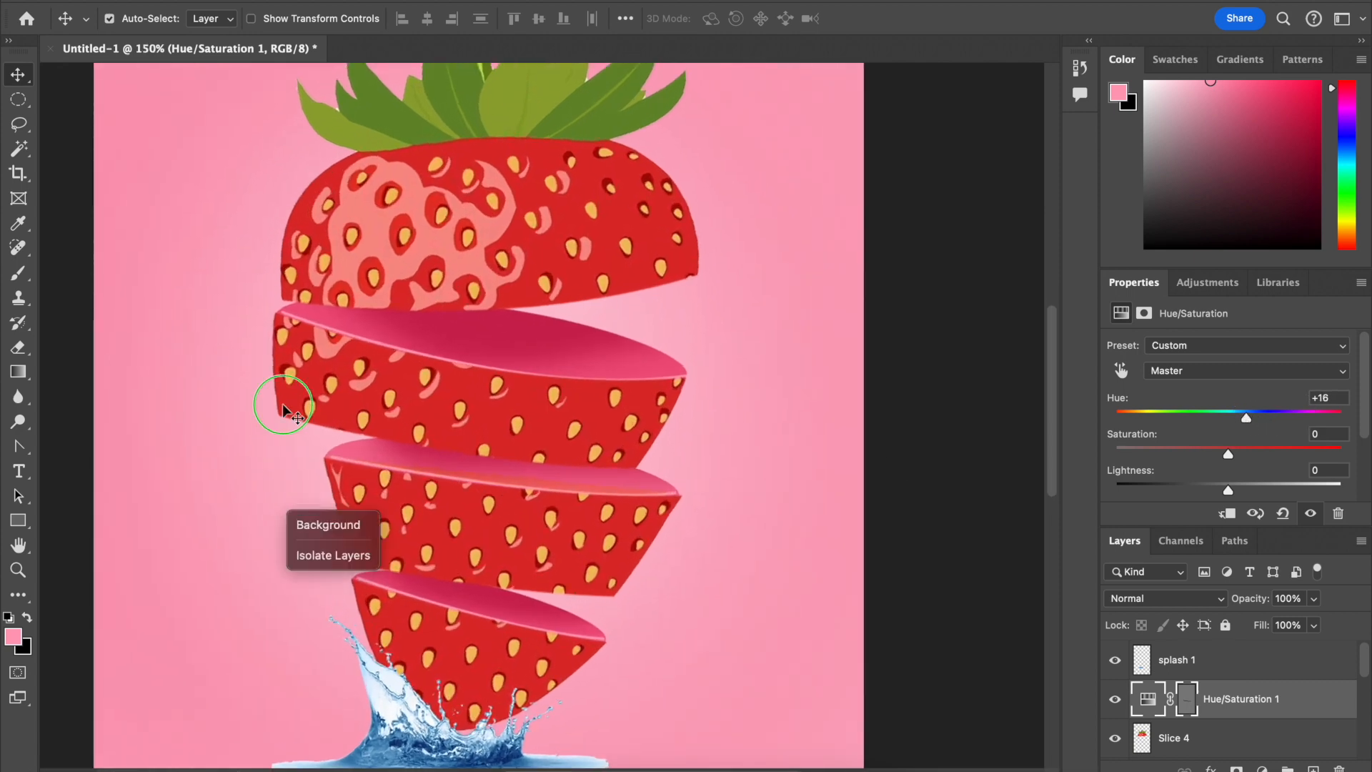
key(ctrl+z)
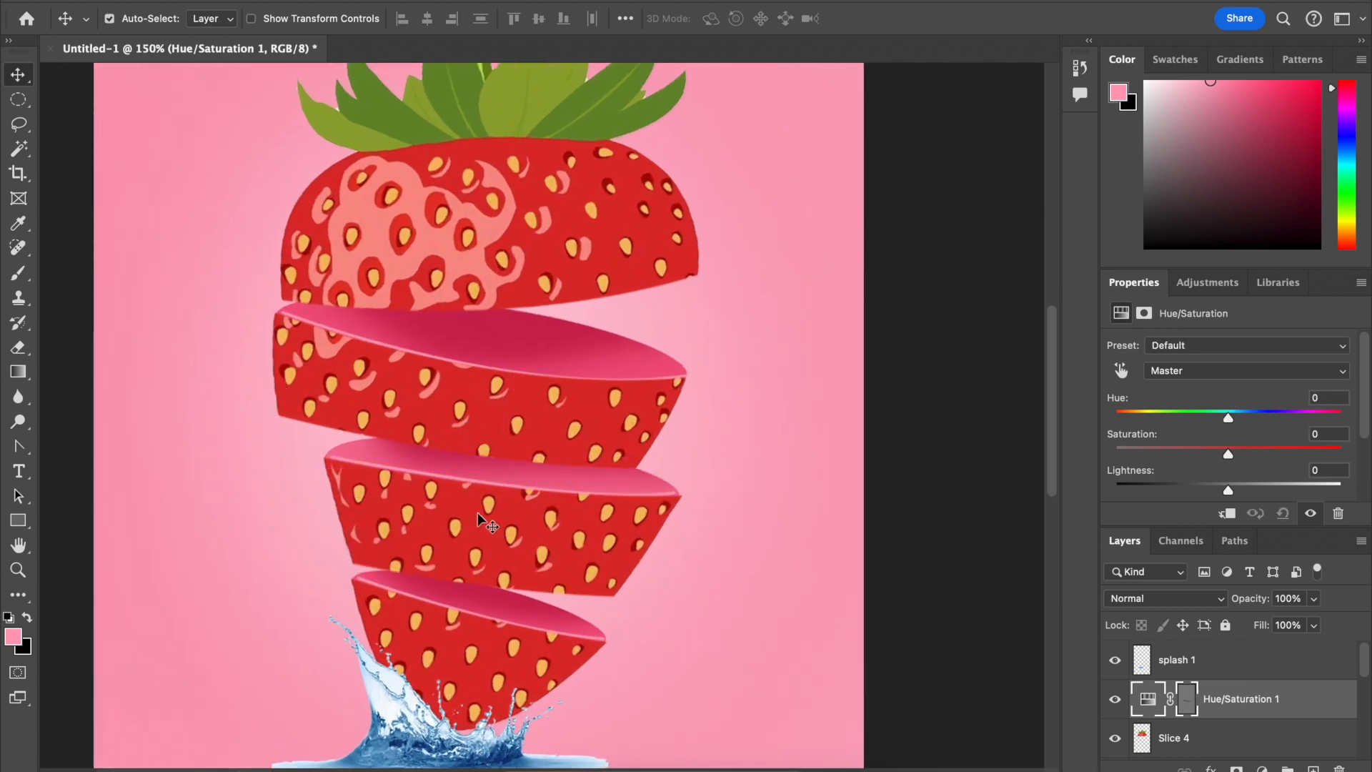
key(ctrl+z)
scroll(510, 525, down, 5)
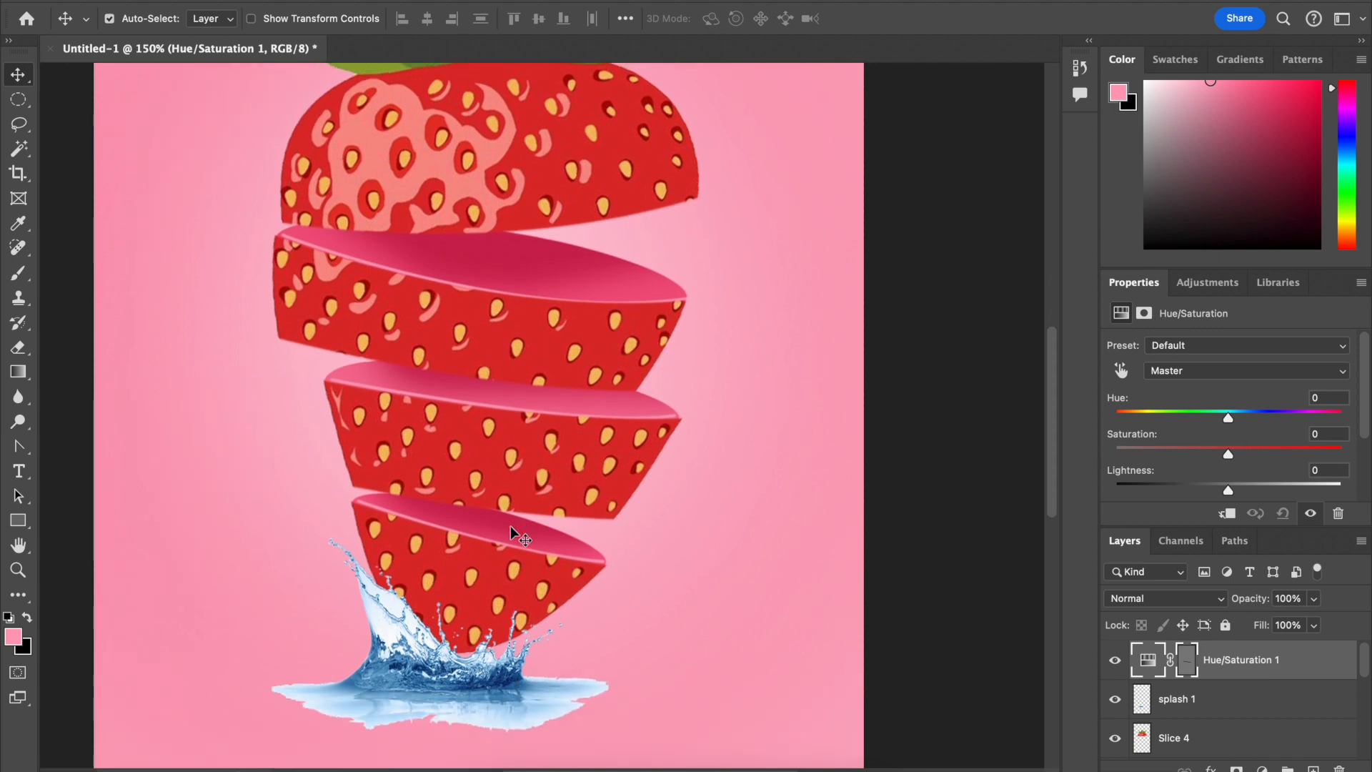
Step: Check the saved paths and undo the addition of the Hue/Saturation 1 adjustment layer, keeping the splash 1 layer
click(1181, 541)
click(1227, 542)
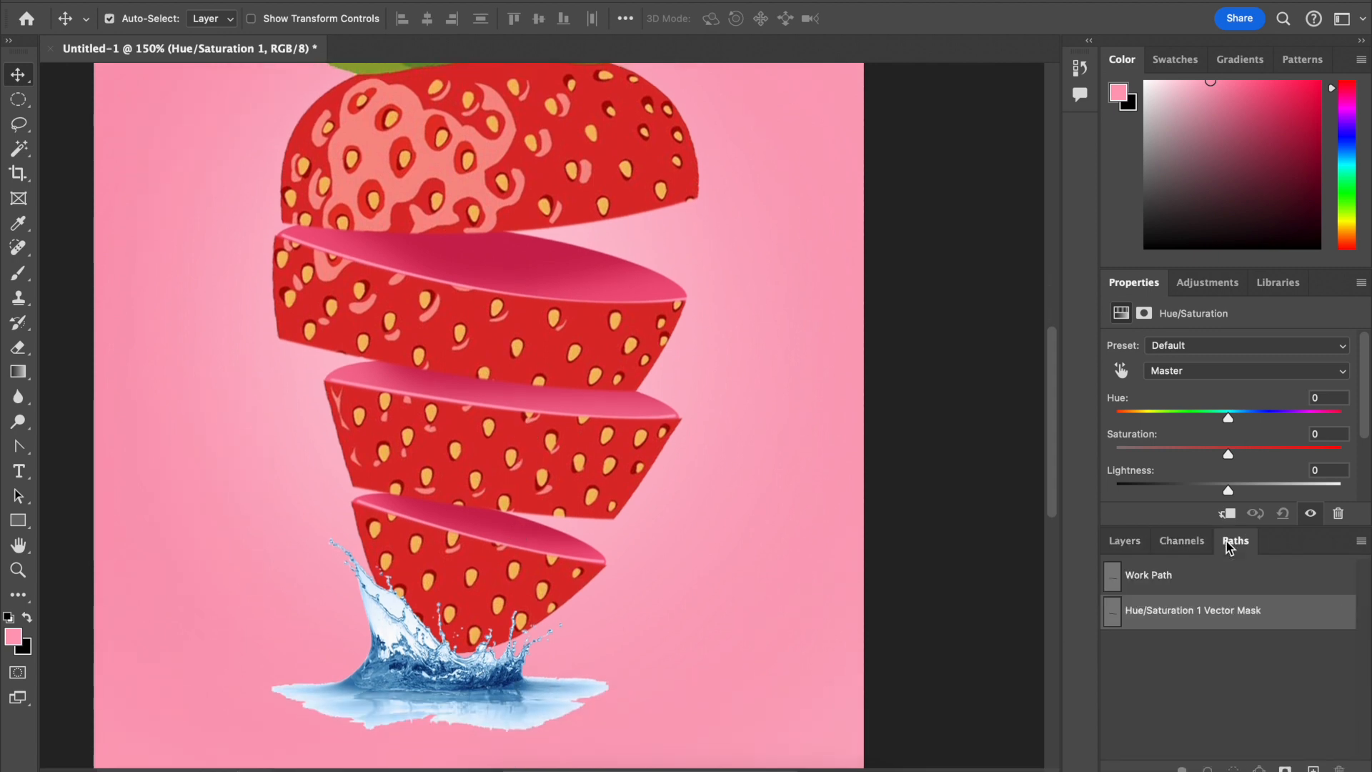
click(1188, 588)
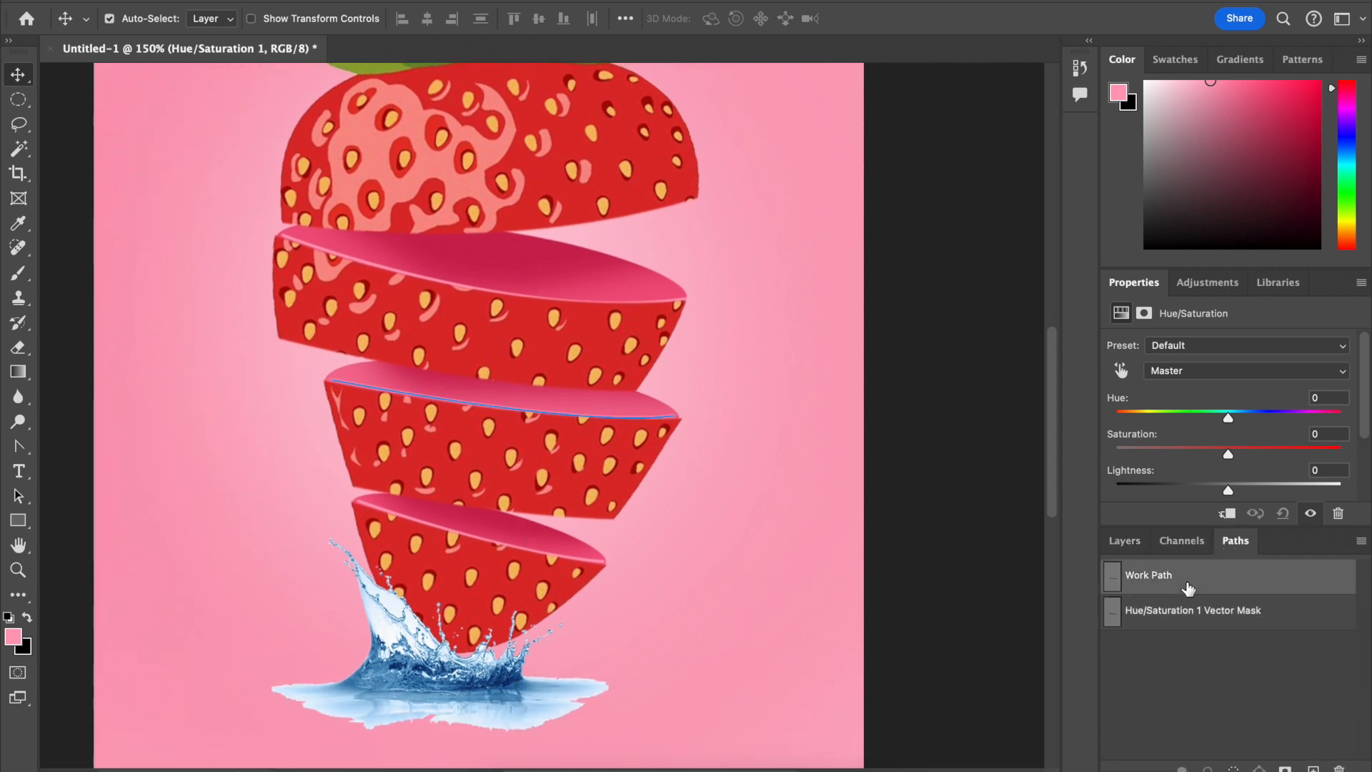
key(super+z)
click(1188, 588)
key(super+z)
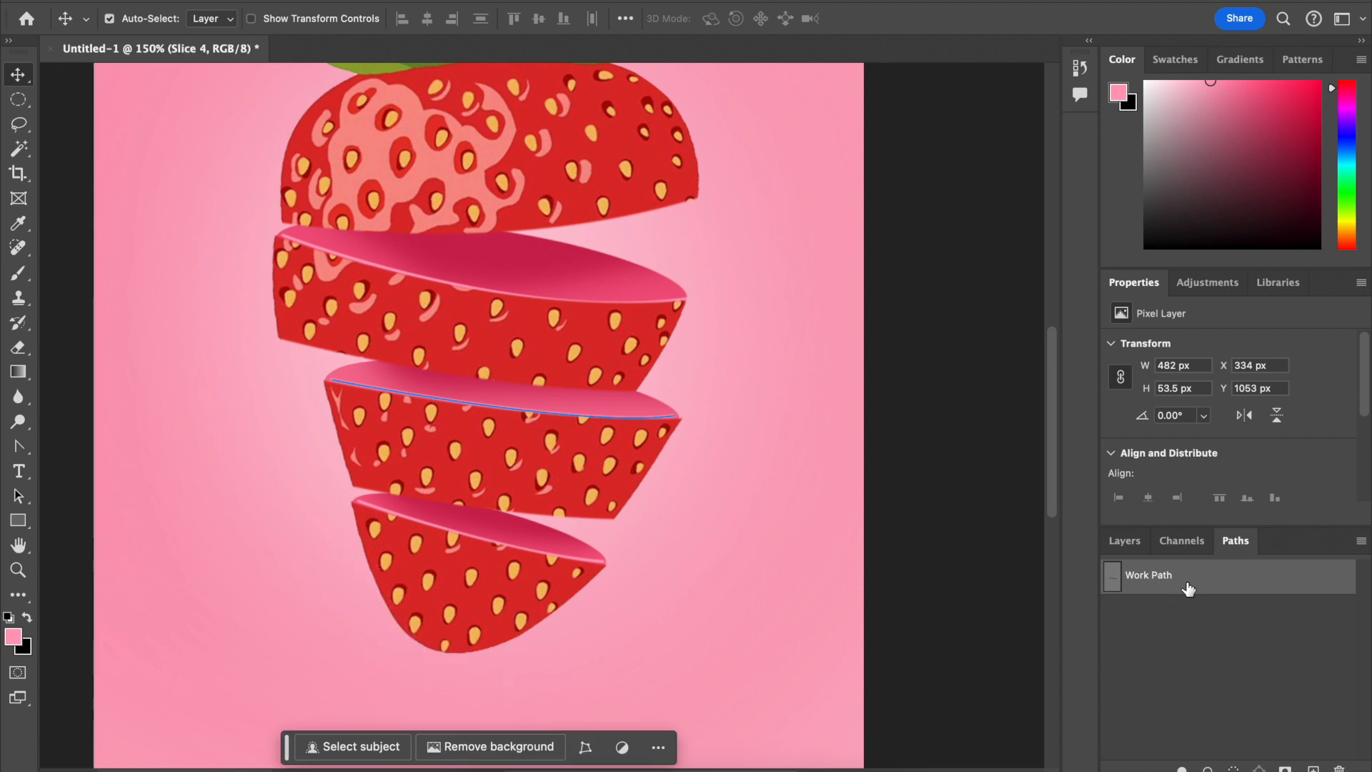
key(super+shift+z)
click(1138, 550)
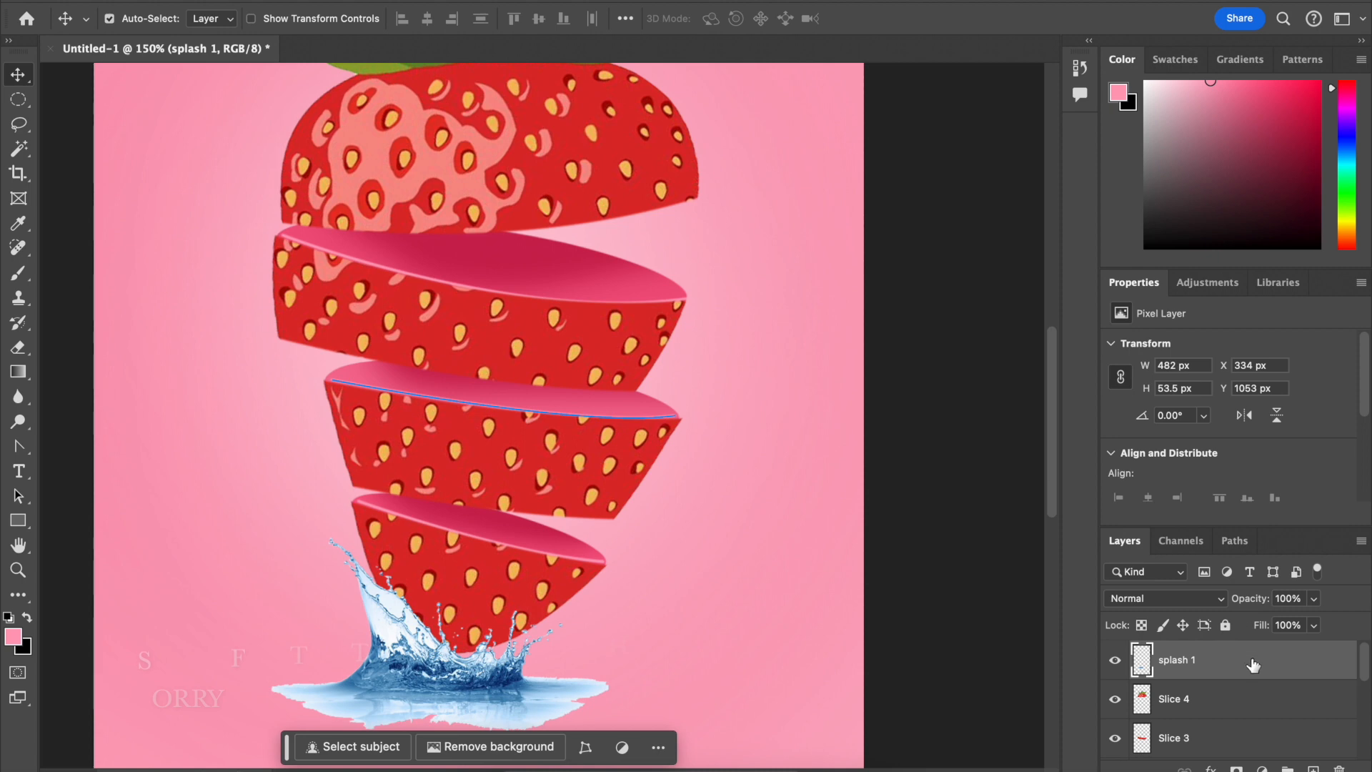
click(1245, 698)
click(1217, 667)
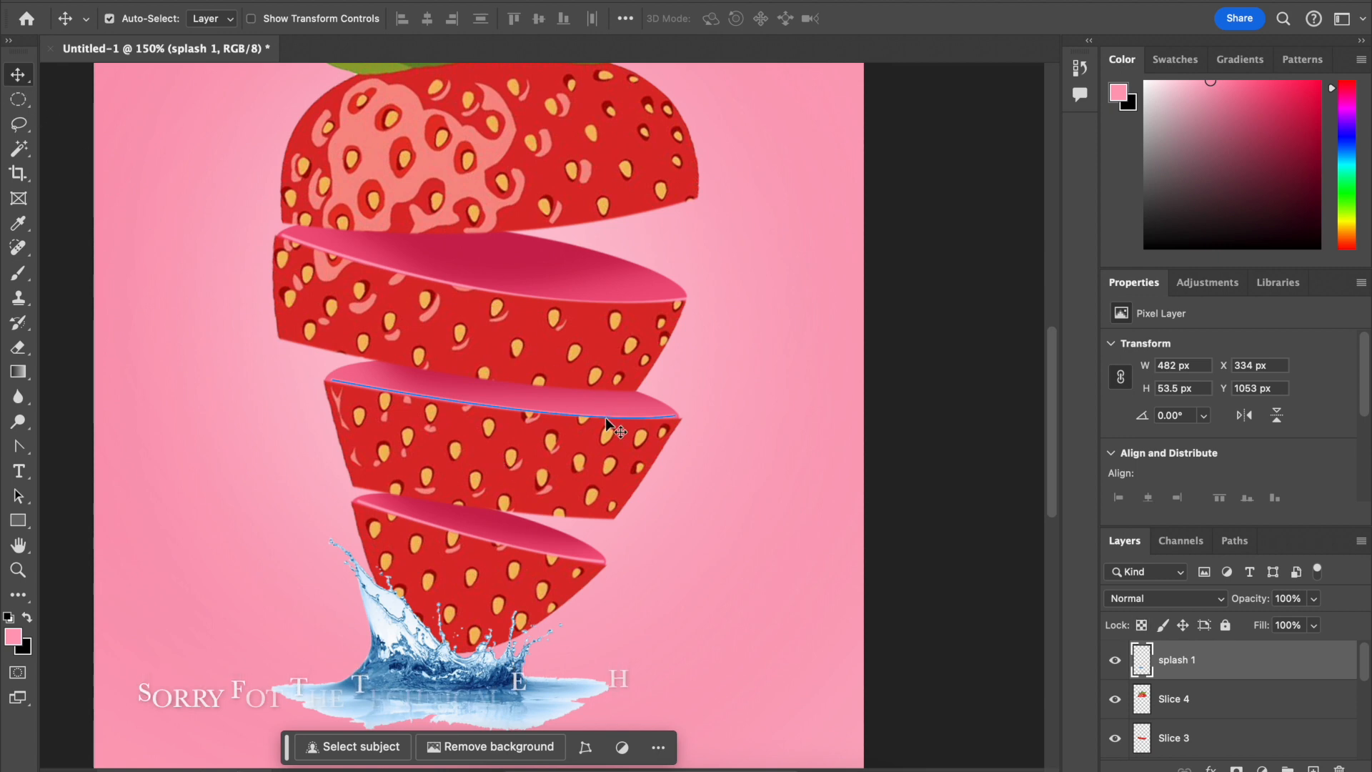
Step: Try to delete the blue line along the third slice's rim, and undo the resulting deletion of the Slice 2 layer
drag(606, 418, 617, 428)
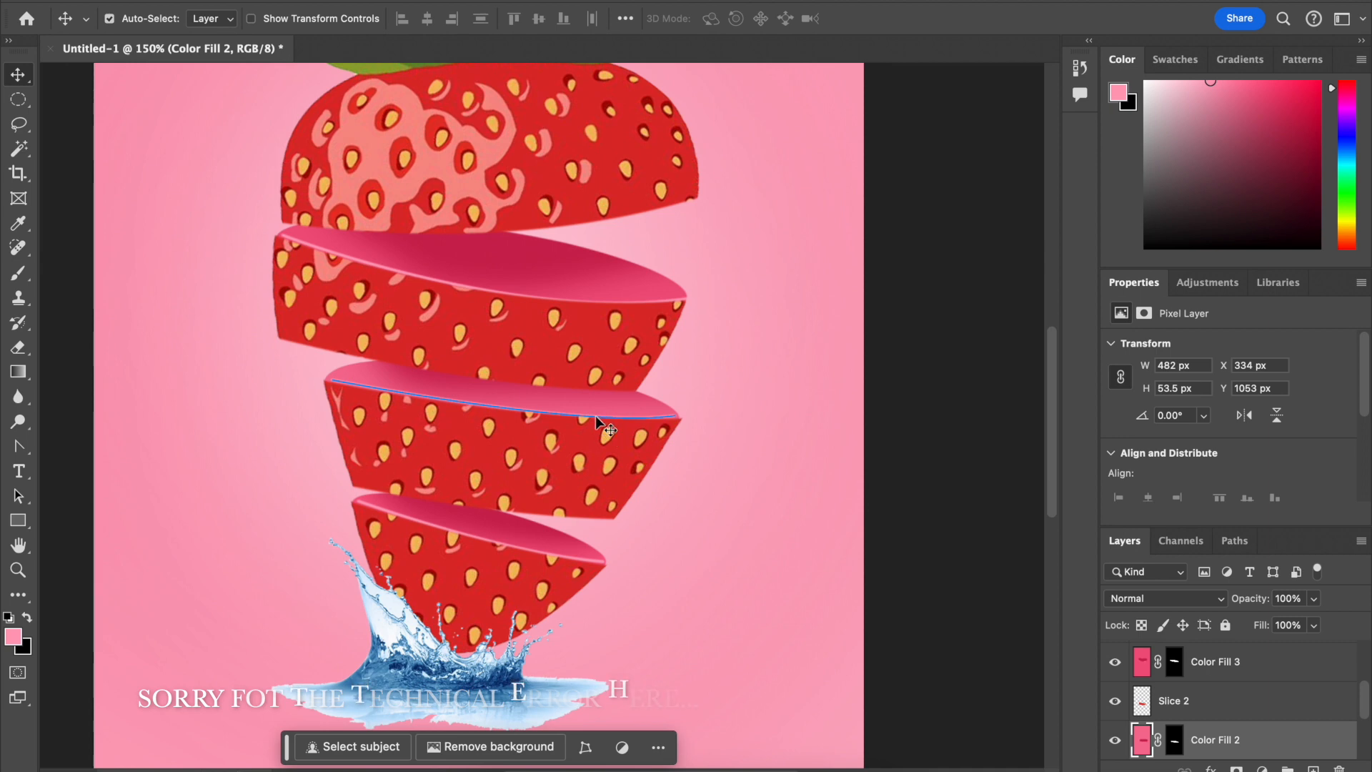
click(597, 418)
key(BackSpace)
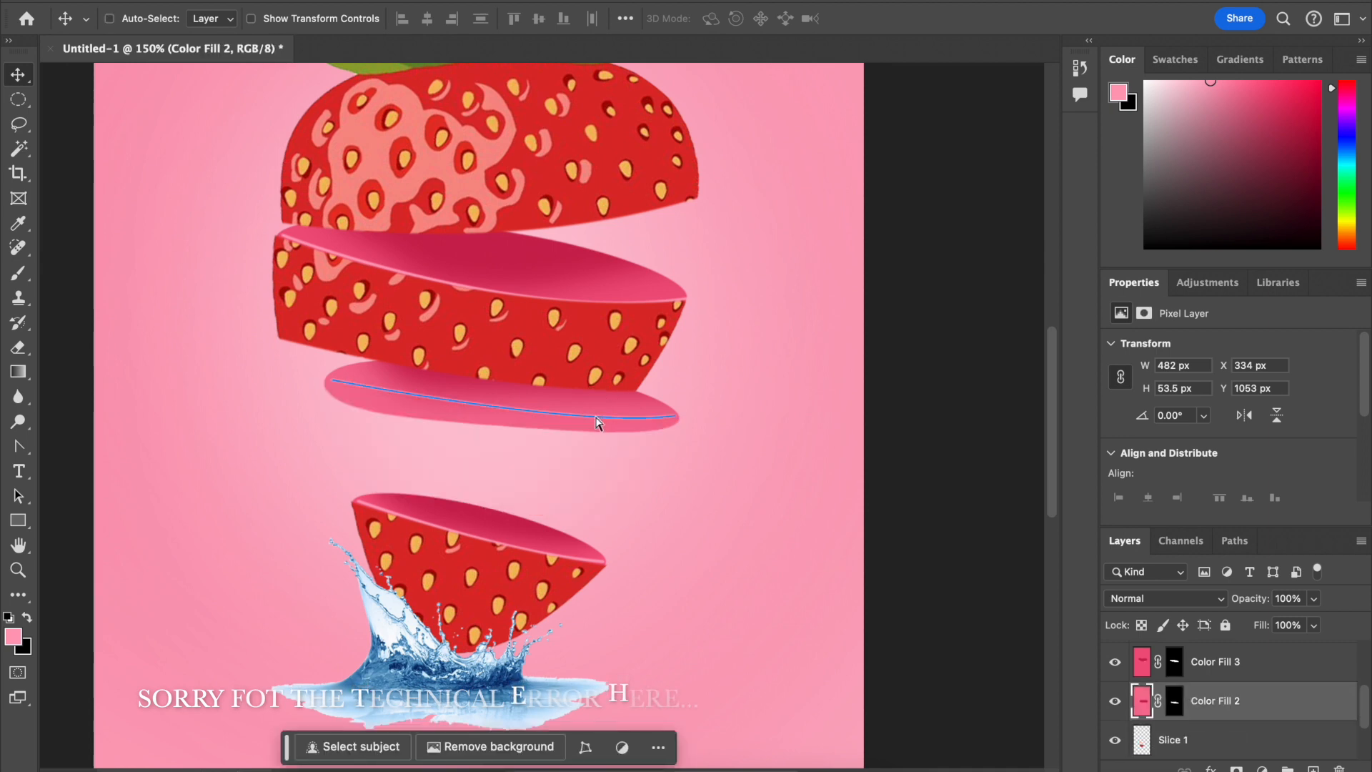
key(super+z)
Step: Try to remove the Work Path that follows the third slice's rim, and cancel saving it as a named path
click(1233, 541)
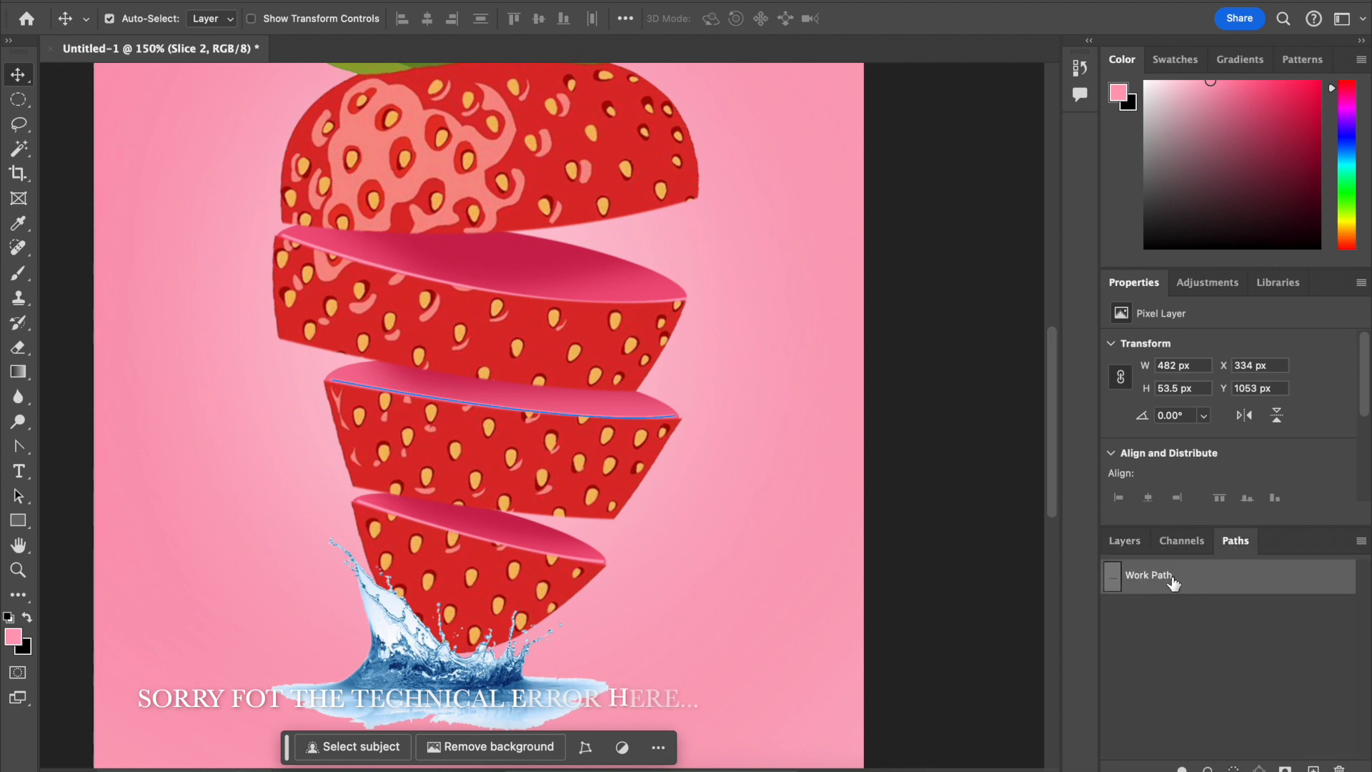
key(BackSpace)
key(super+z)
click(1173, 545)
click(1224, 545)
click(1165, 587)
double_click(1165, 587)
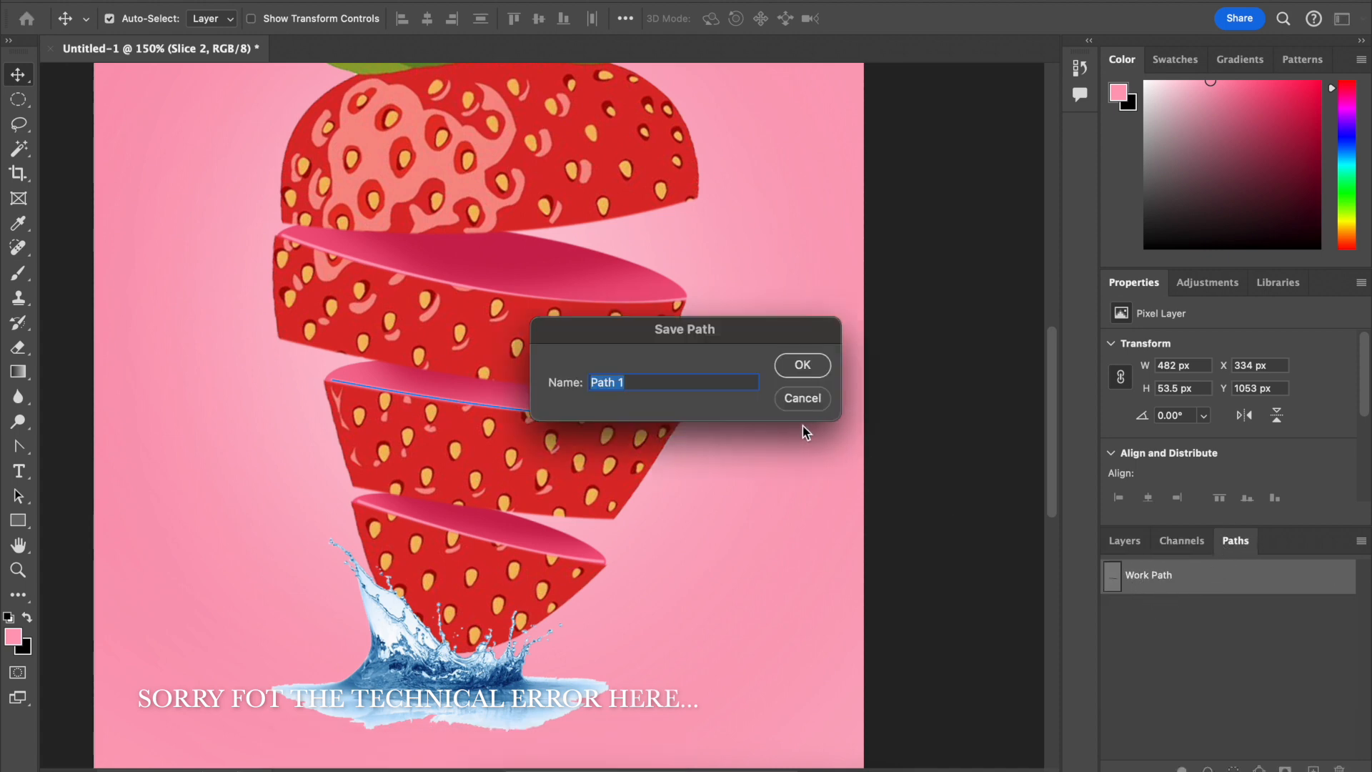
click(796, 402)
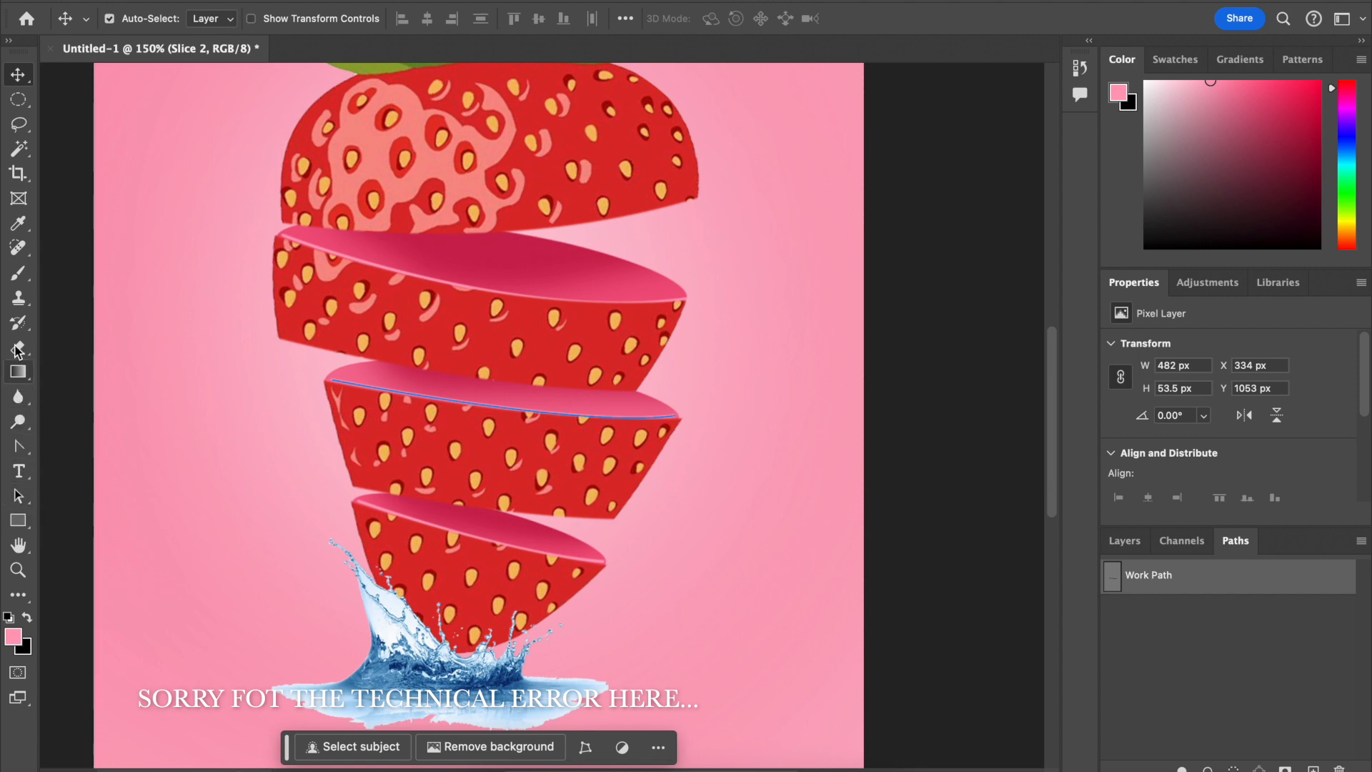
Step: Try to edit the blue path along the third slice's rim with the Pen tool
click(27, 454)
right_click(27, 454)
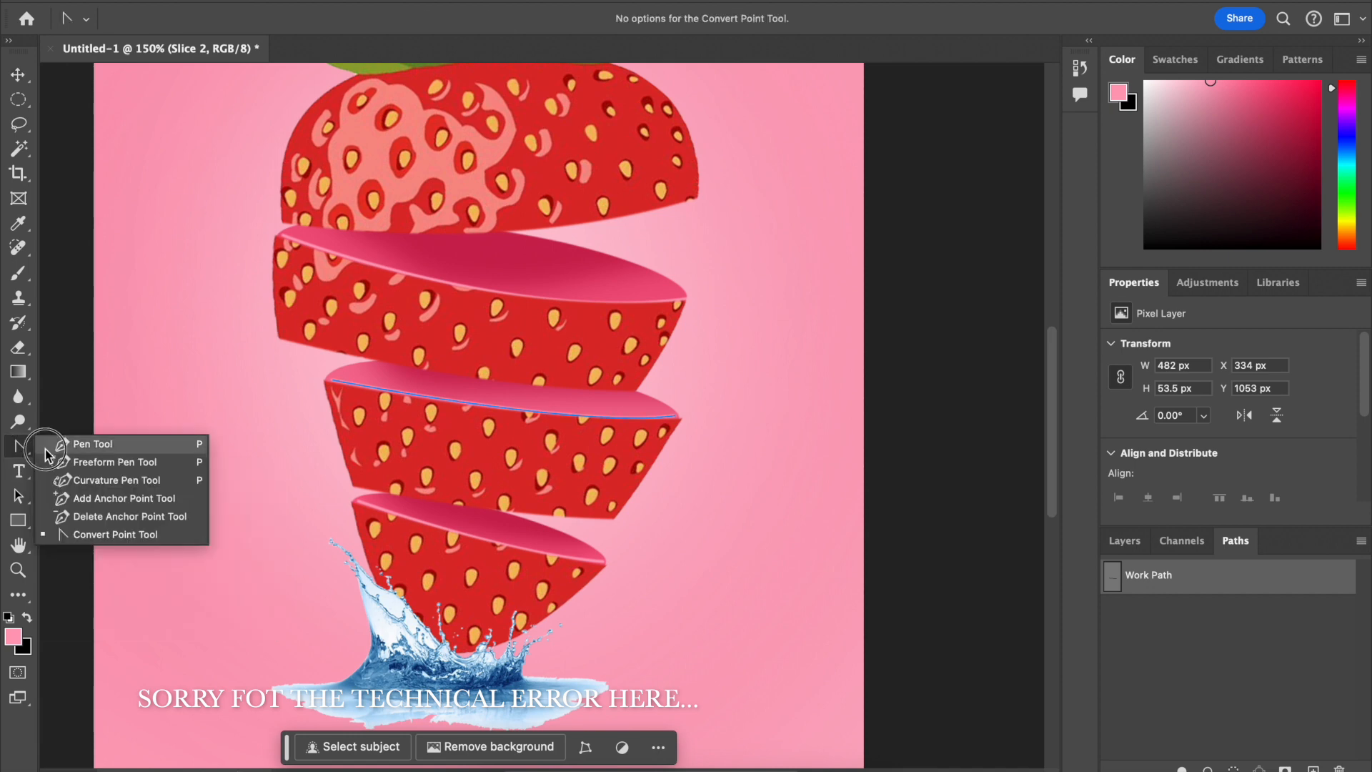
click(86, 445)
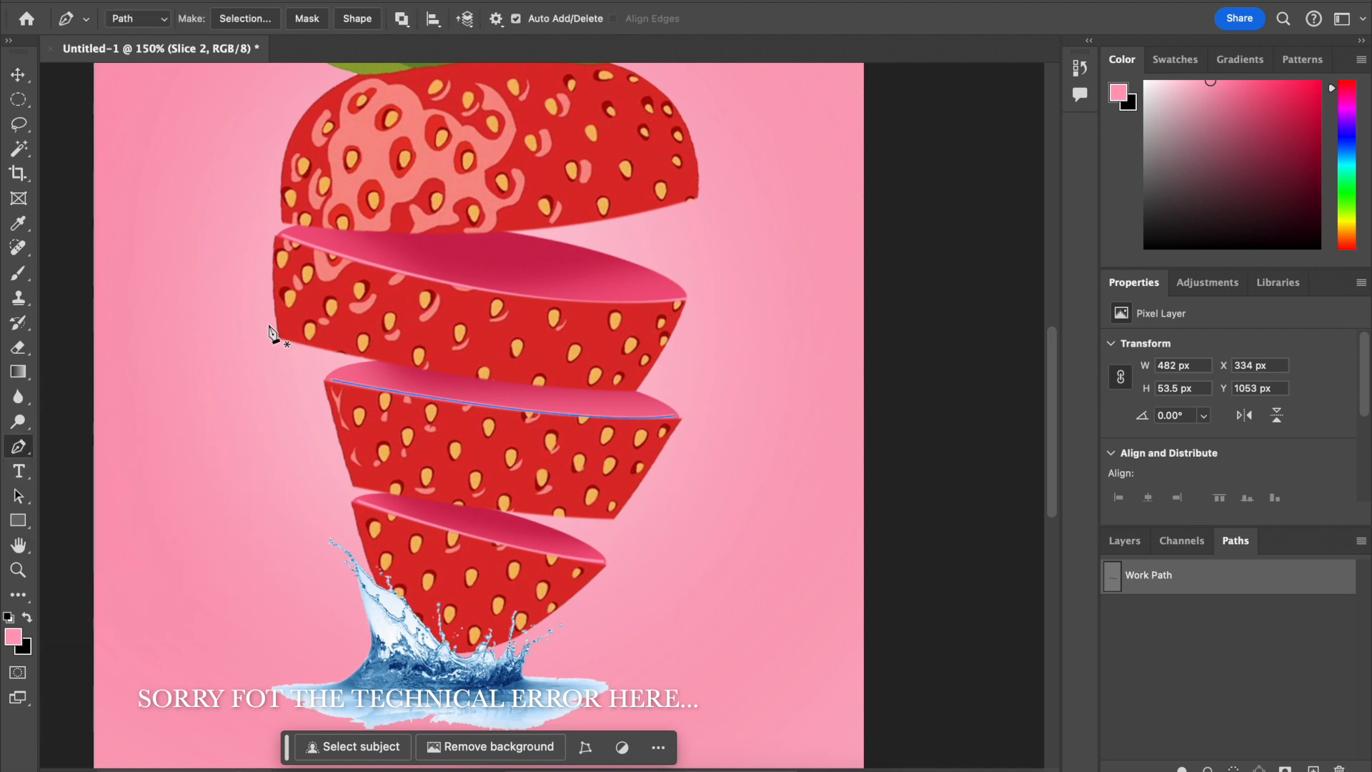
click(536, 412)
key(super+z)
scroll(538, 416, up, 10)
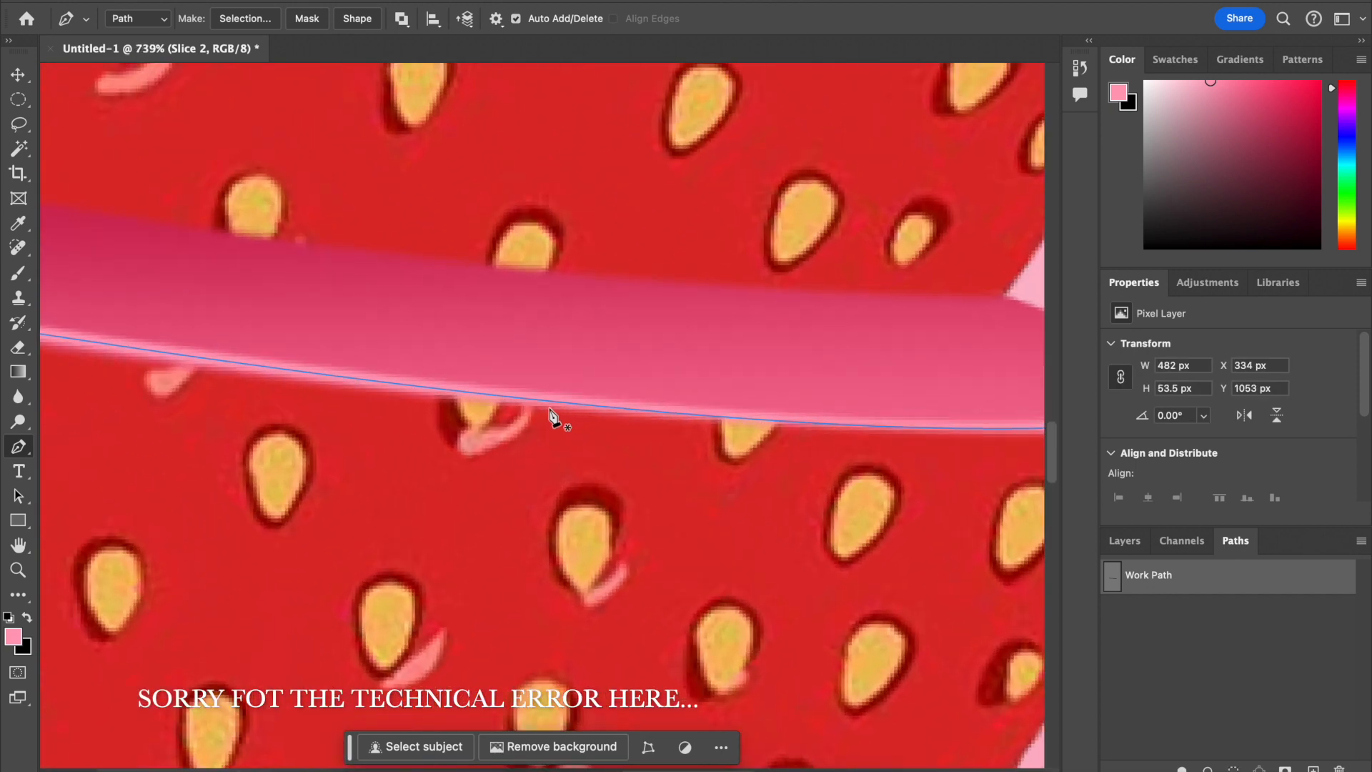
Step: Examine the third slice's rim, the channels, the blend modes and the layer stack for the source of the blue line
click(17, 74)
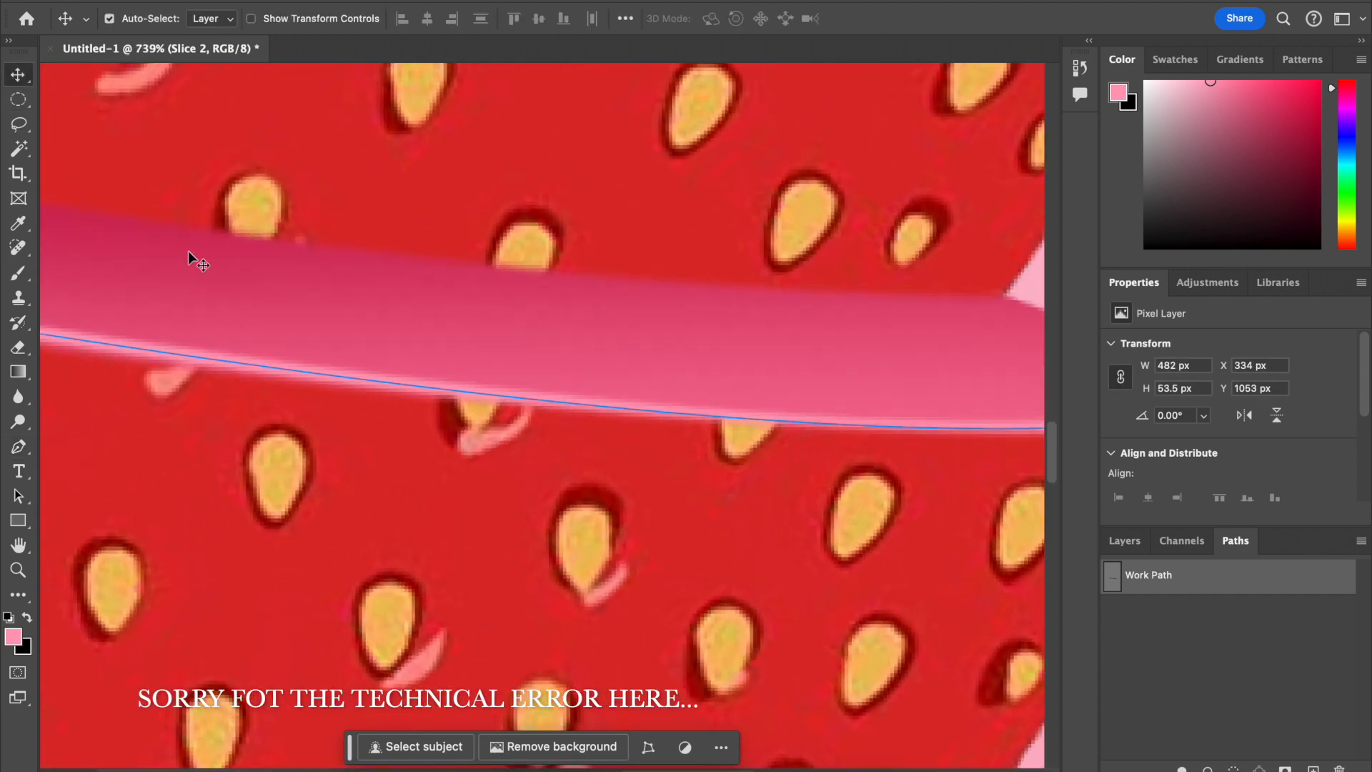
drag(372, 380, 439, 323)
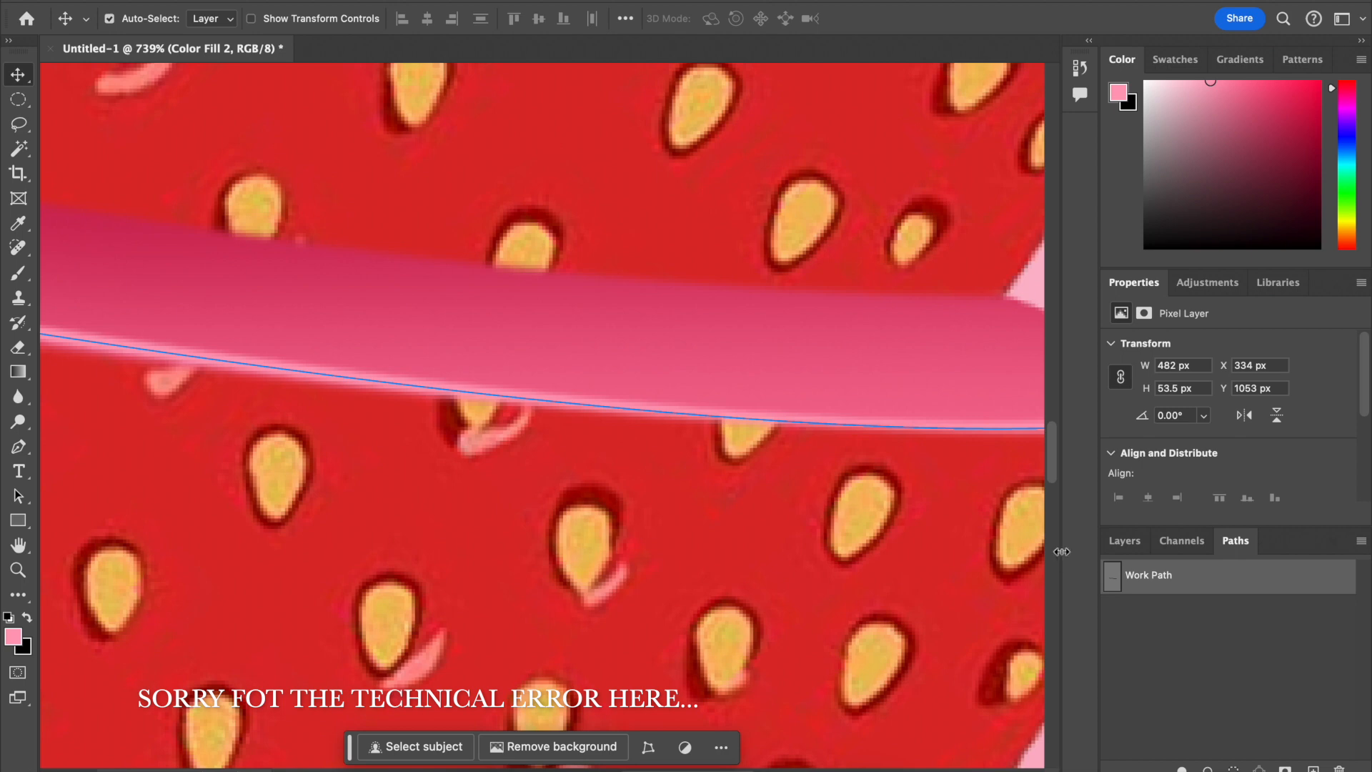
click(1182, 541)
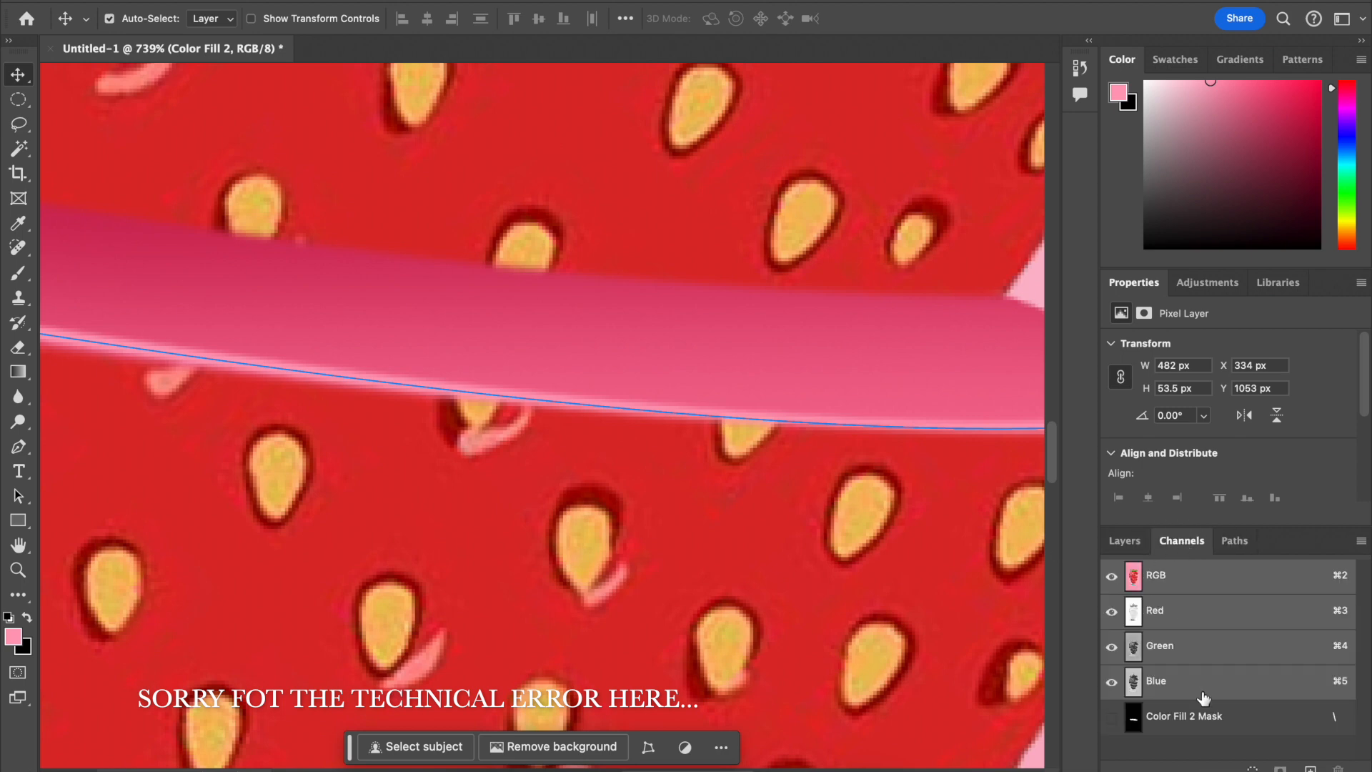
click(1115, 541)
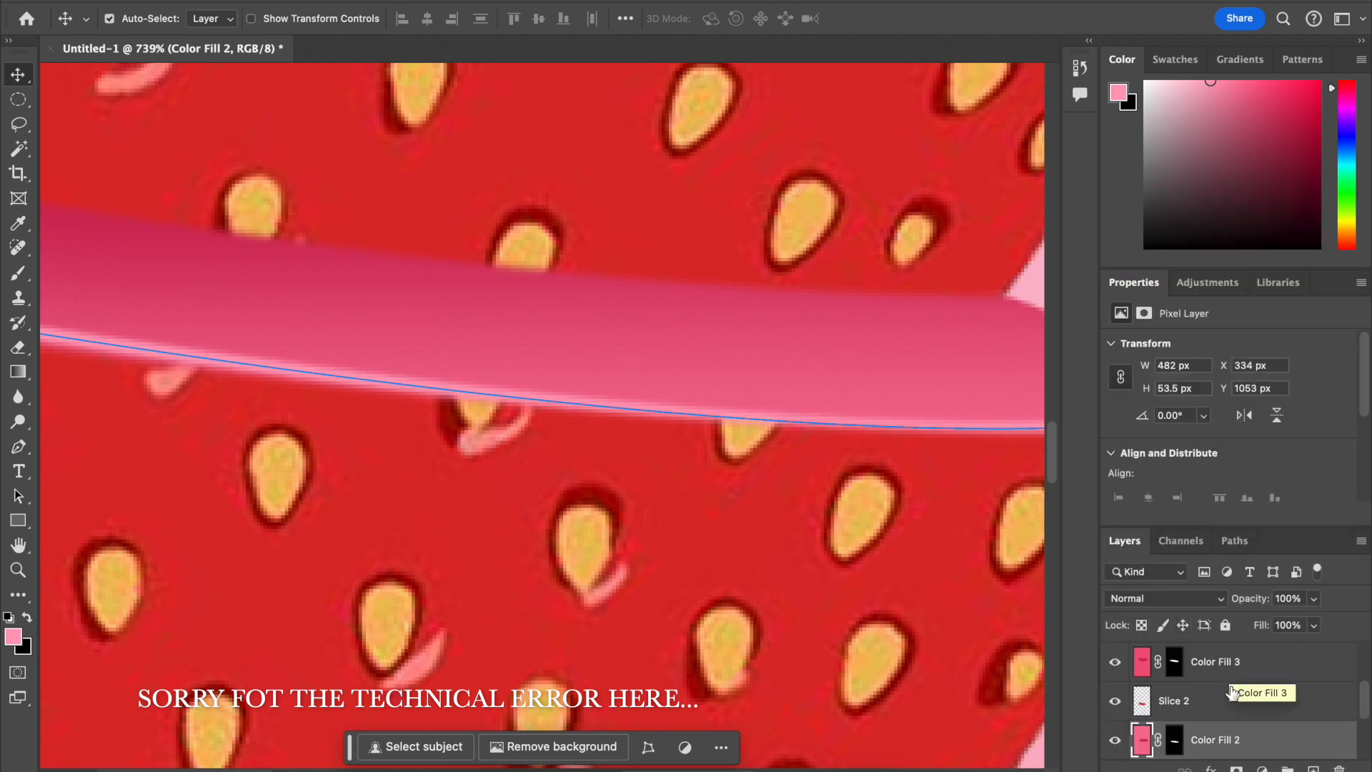
scroll(1235, 702, down, 5)
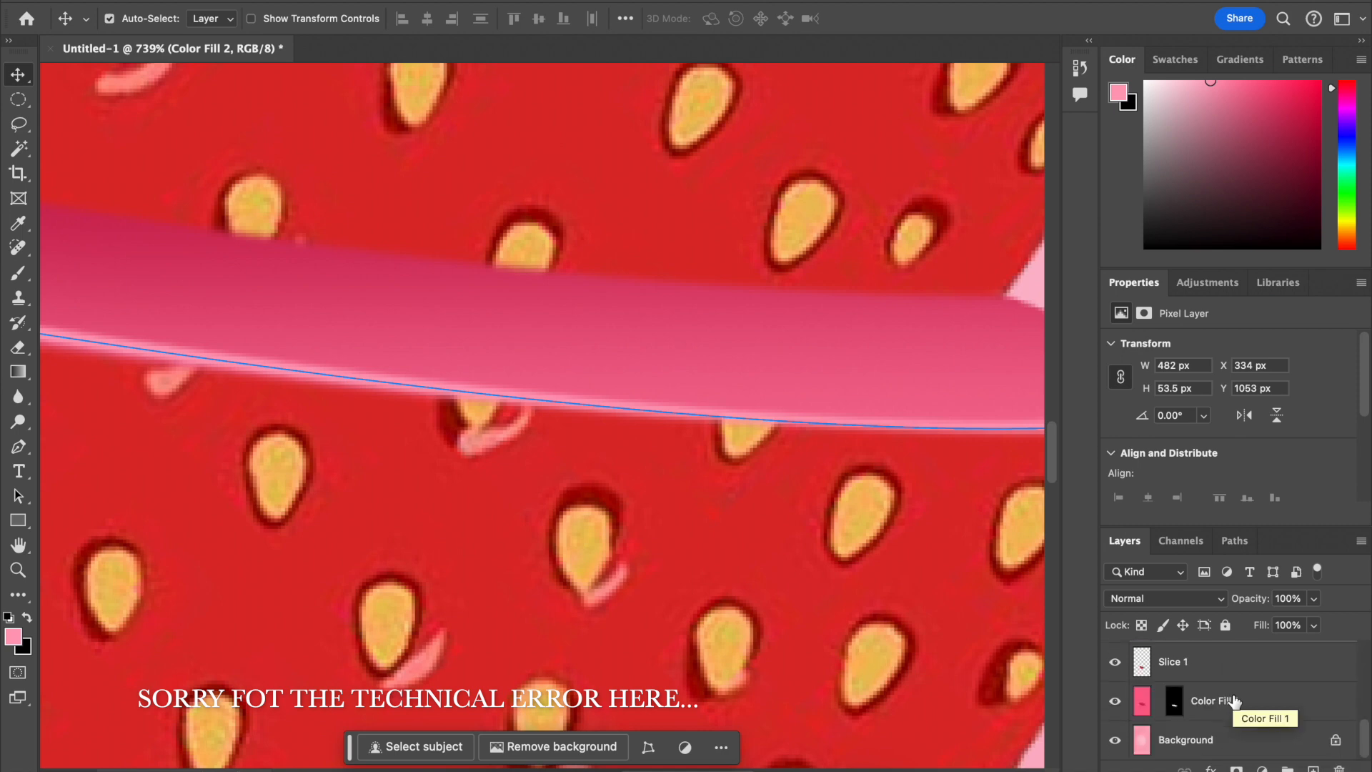
click(1237, 541)
click(1117, 541)
click(1203, 606)
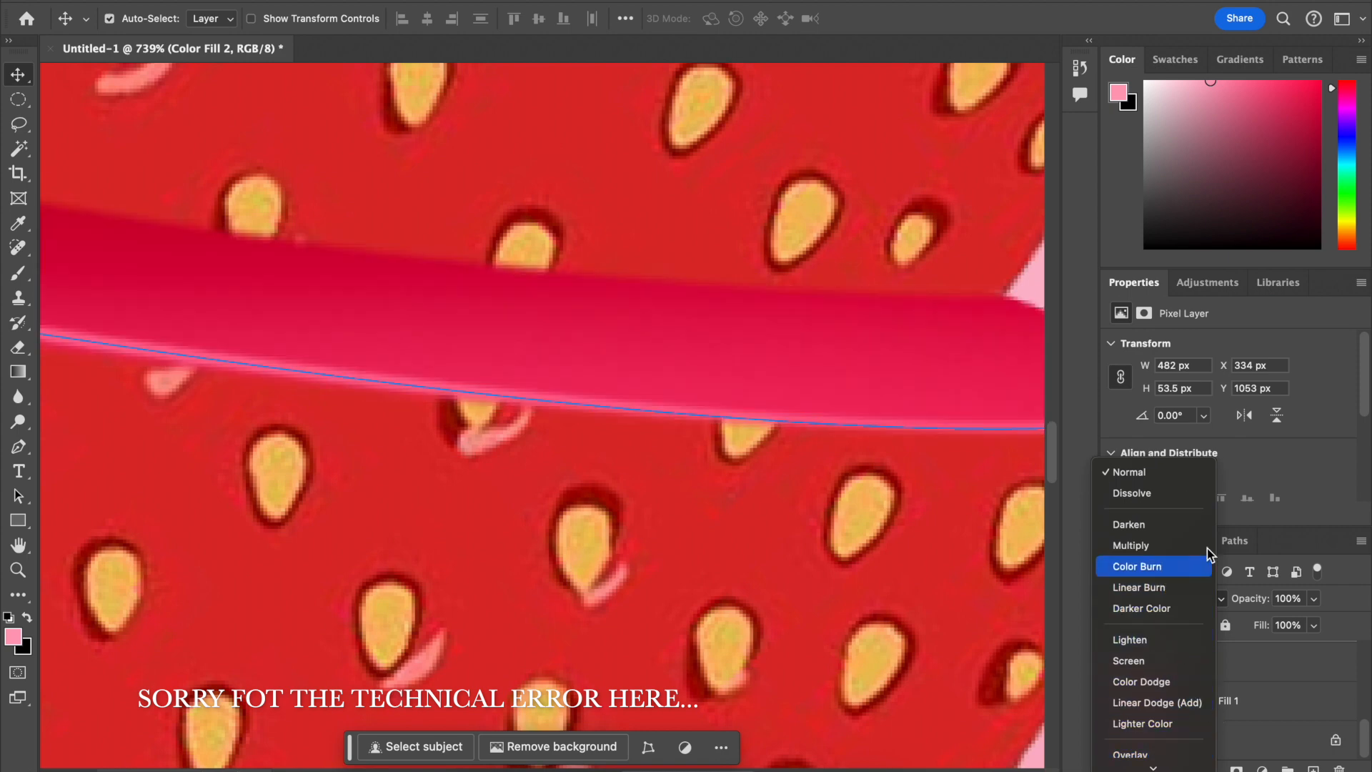
click(1301, 480)
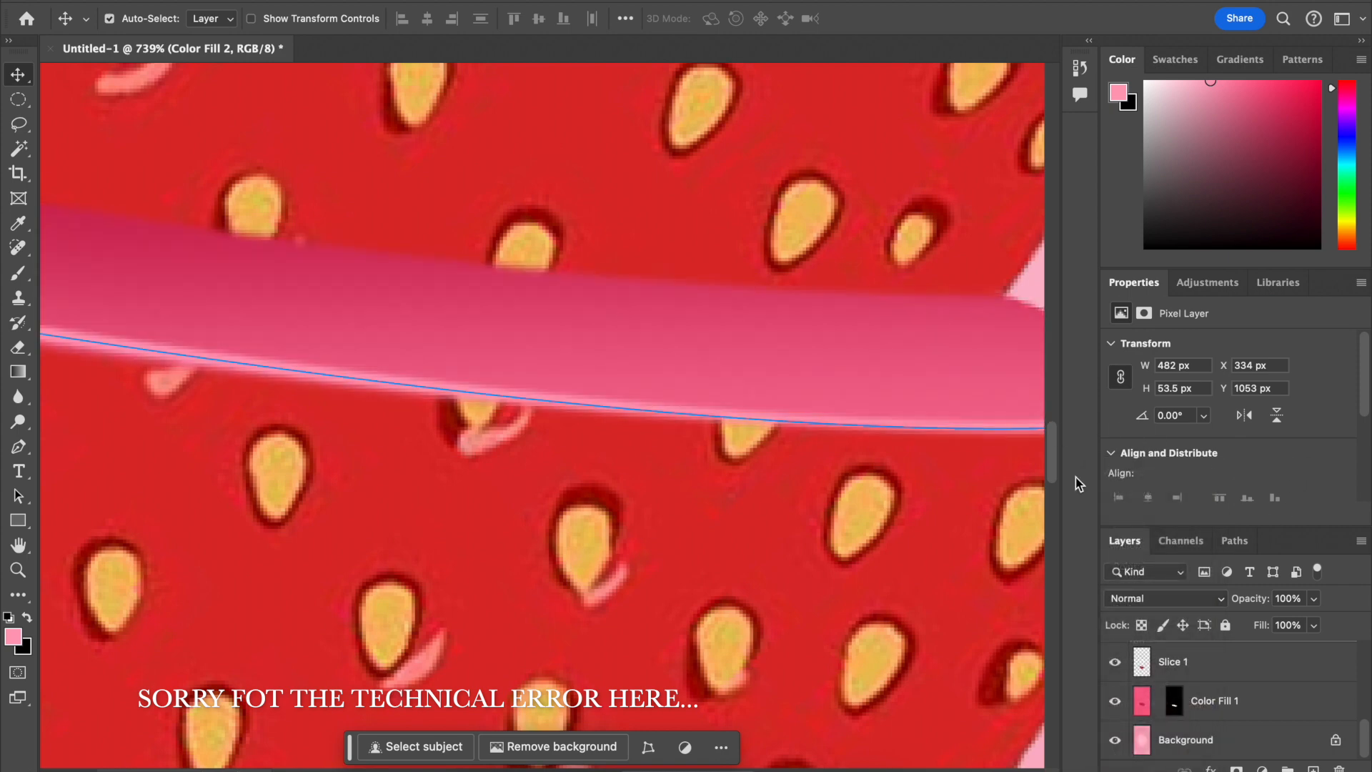
click(1035, 492)
key(super+minus)
key(super+minus)
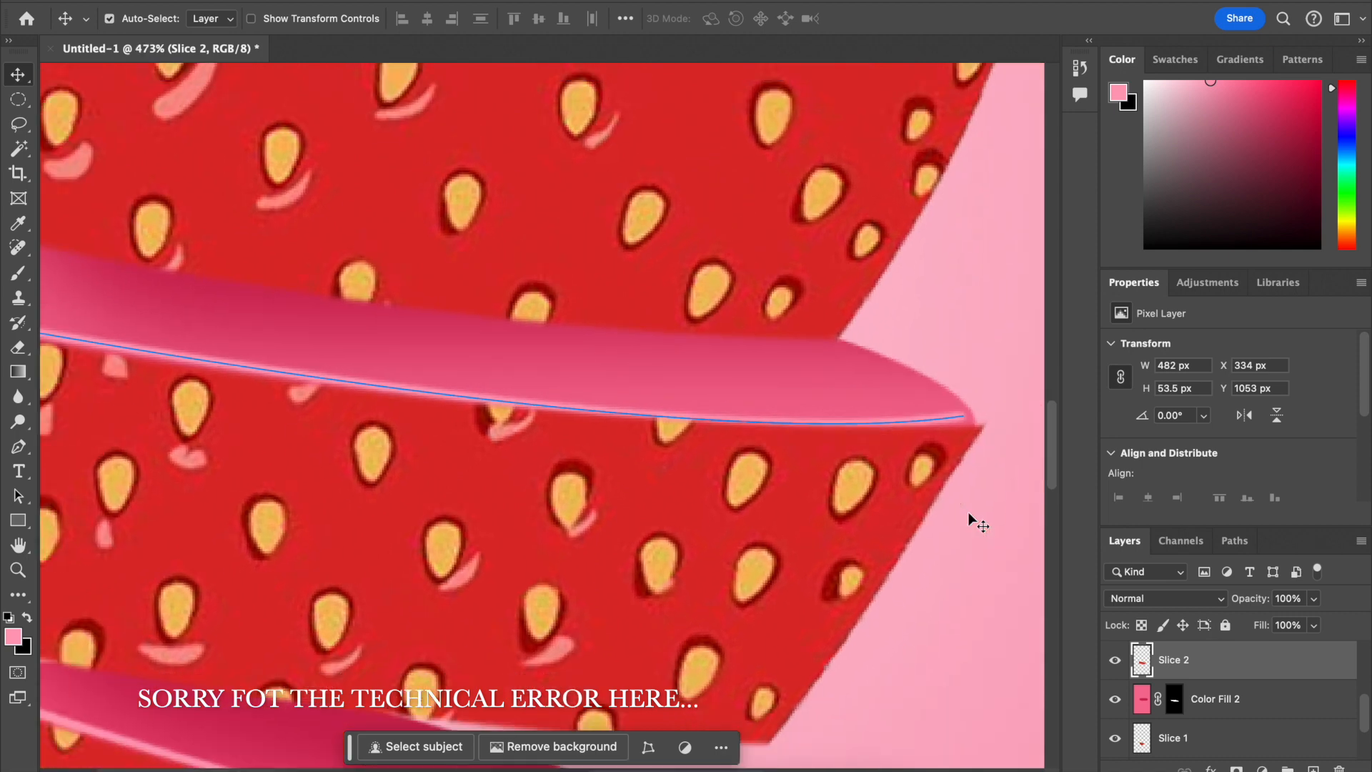
scroll(968, 512, left, 5)
scroll(968, 512, up, 3)
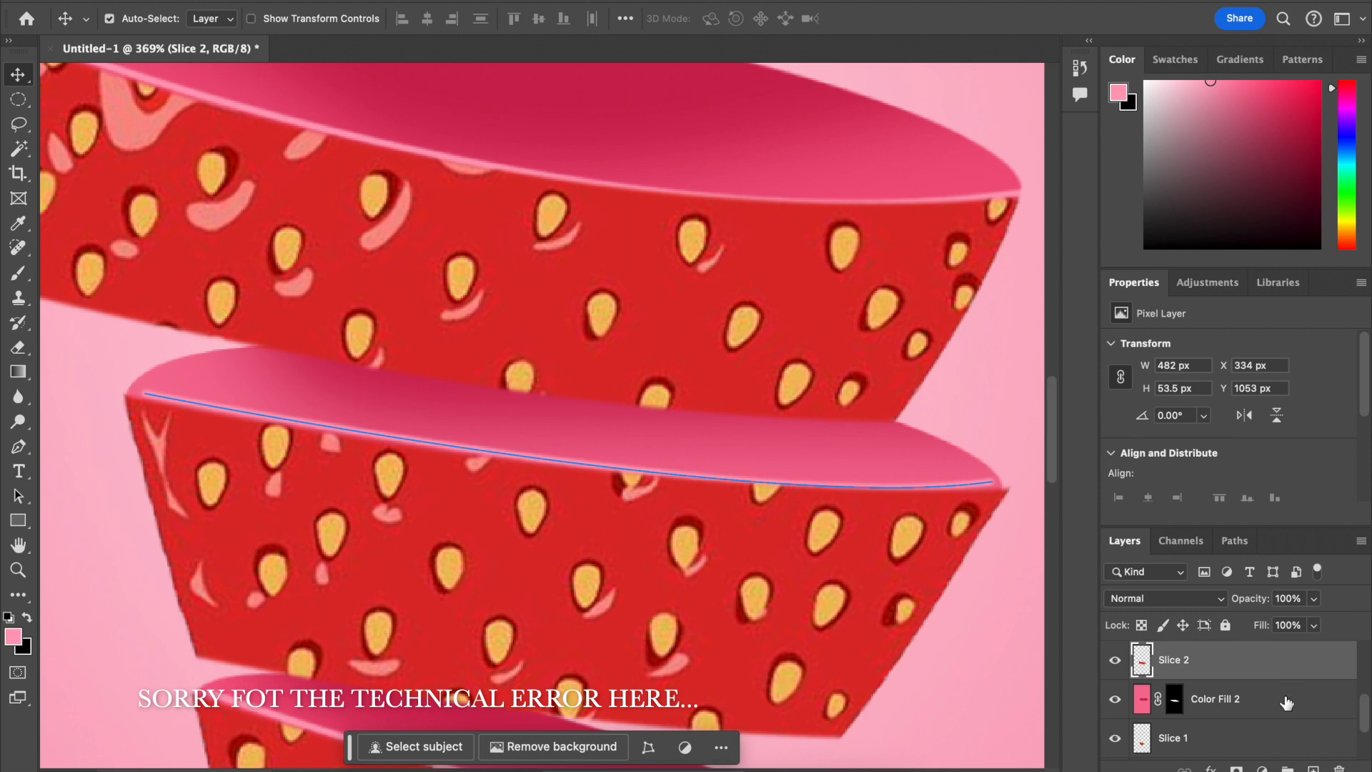
click(1286, 701)
click(1284, 679)
scroll(1285, 670, up, 3)
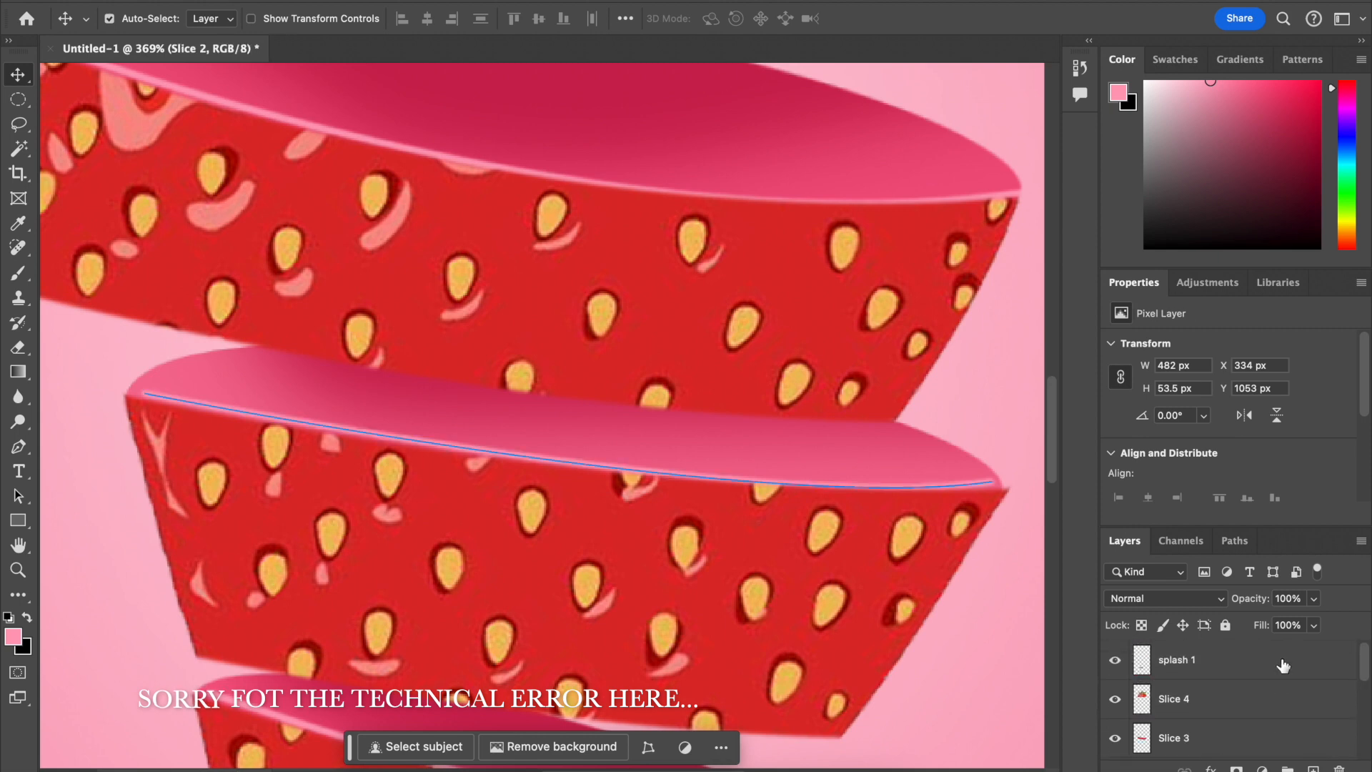
click(1242, 541)
double_click(1125, 582)
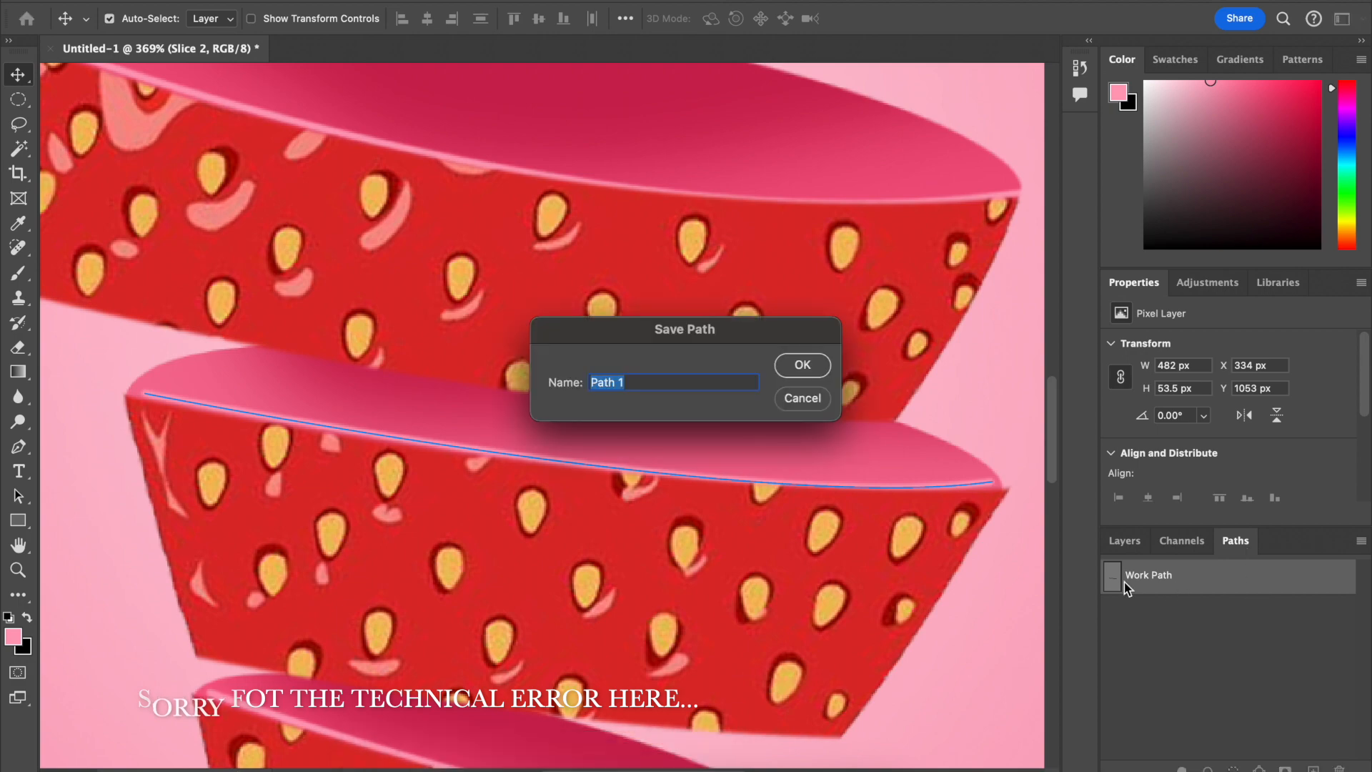
click(823, 401)
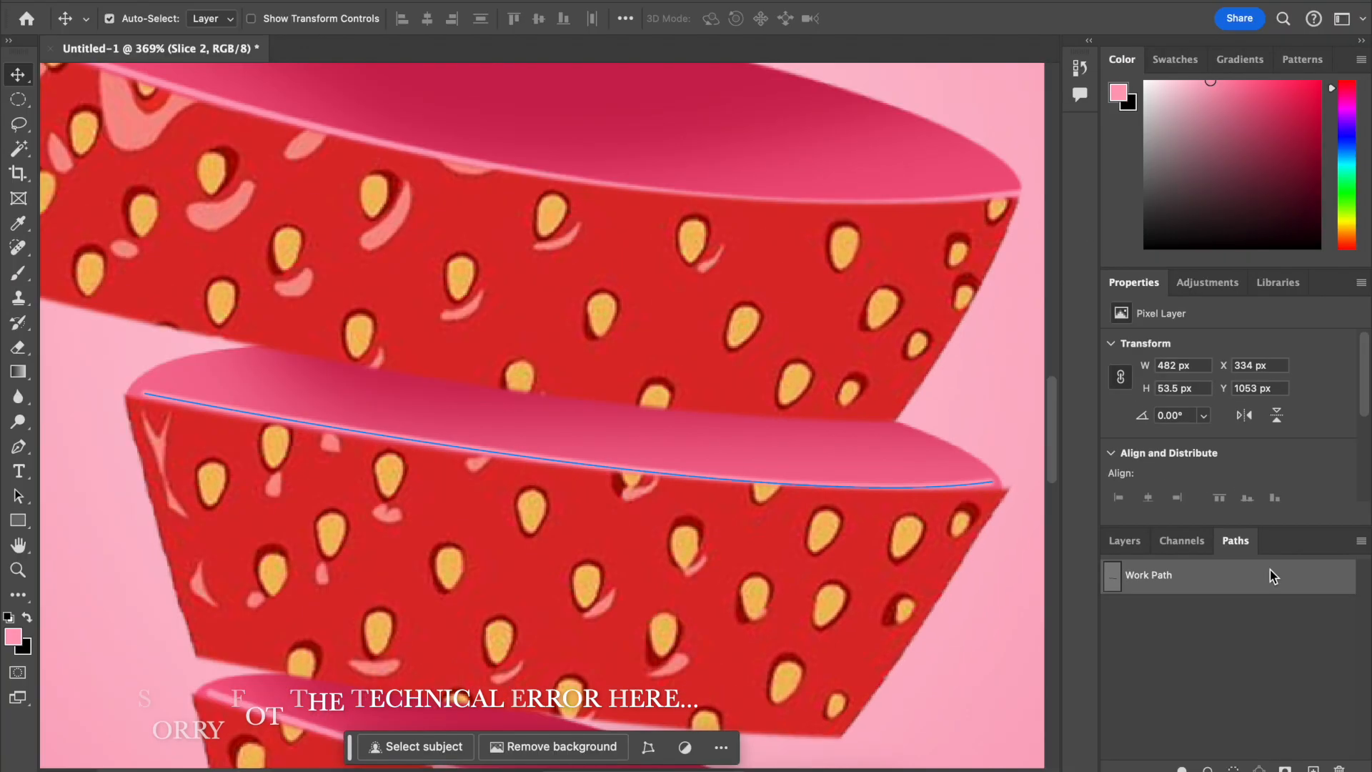
Step: Delete the Work Path along the third slice's rim and return to the layer list
click(1216, 580)
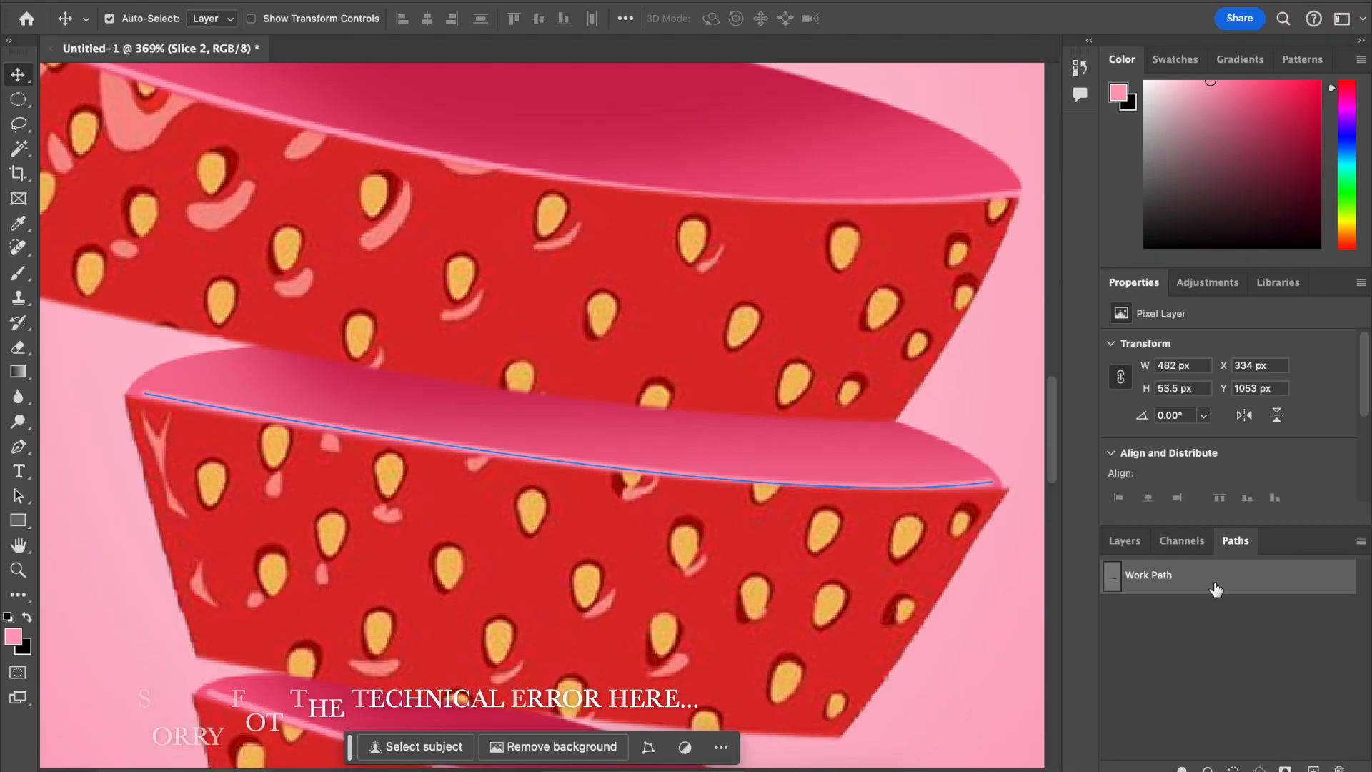
click(1216, 581)
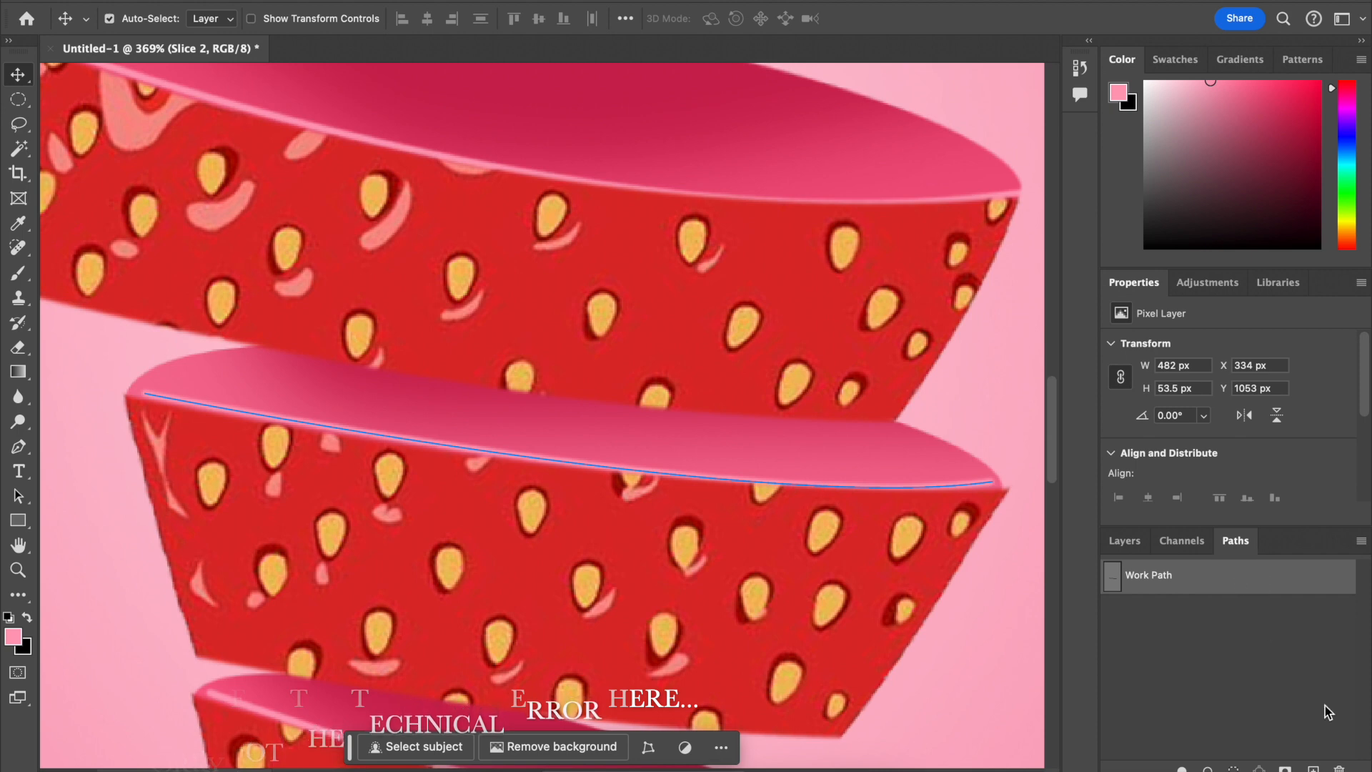
key(BackSpace)
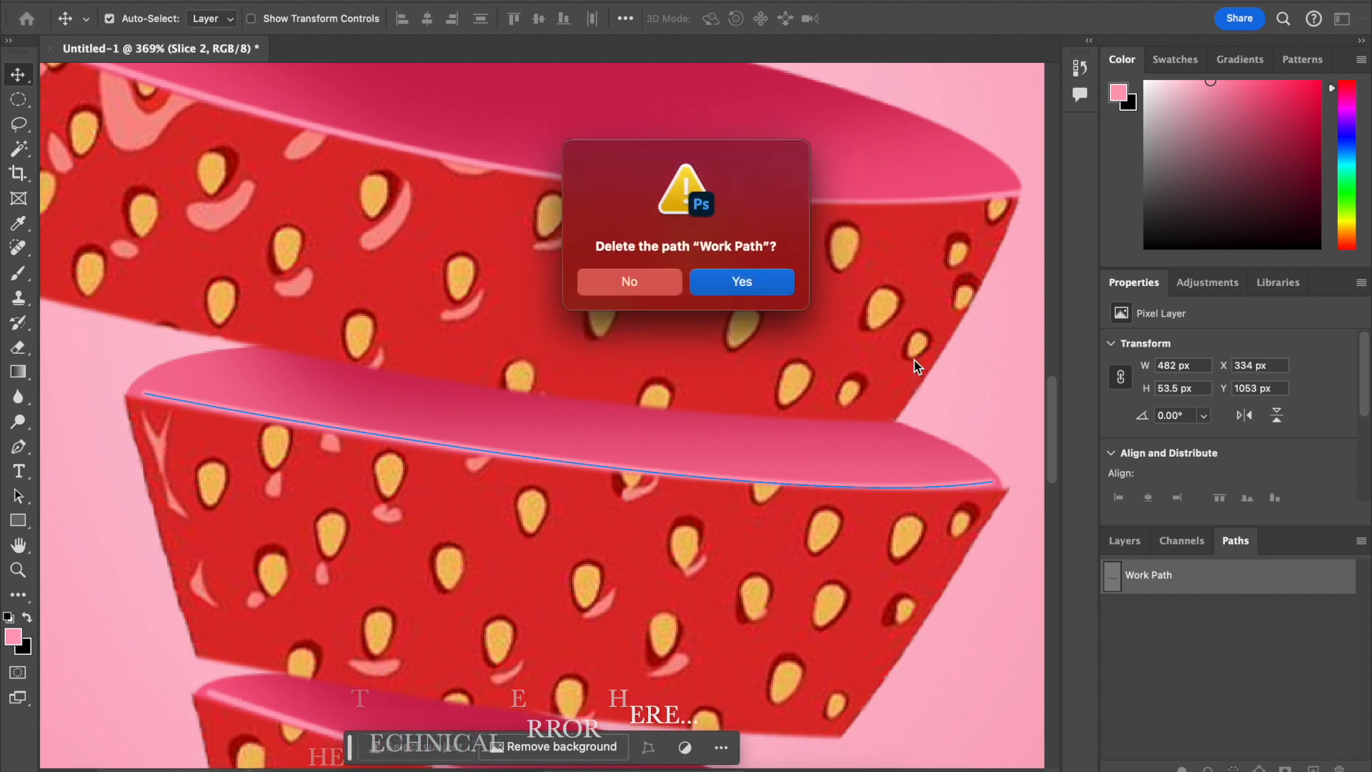
click(741, 280)
scroll(853, 445, down, 1)
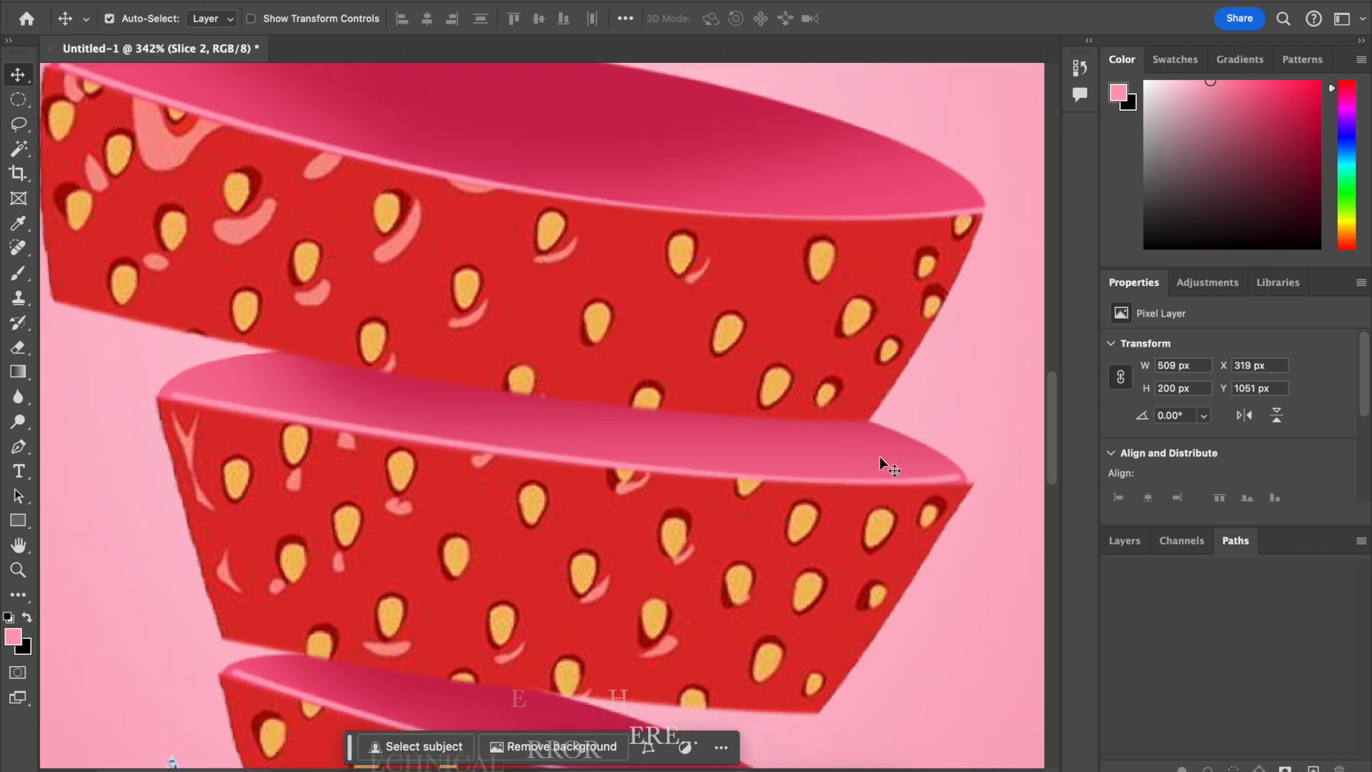
click(1105, 541)
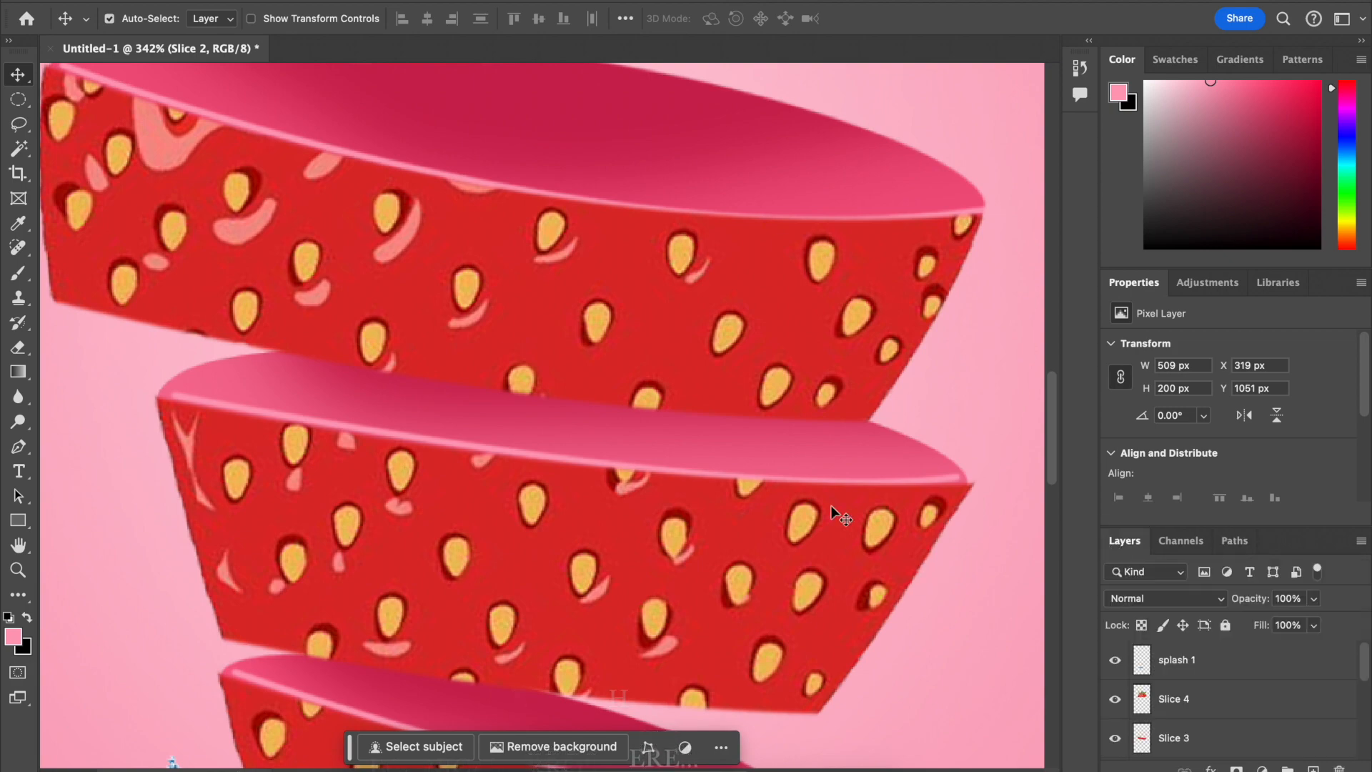
Step: Delete the existing splash 1 layer beneath the strawberry's tip and select the Slice 4 layer
scroll(839, 513, down, 4)
scroll(830, 506, down, 2)
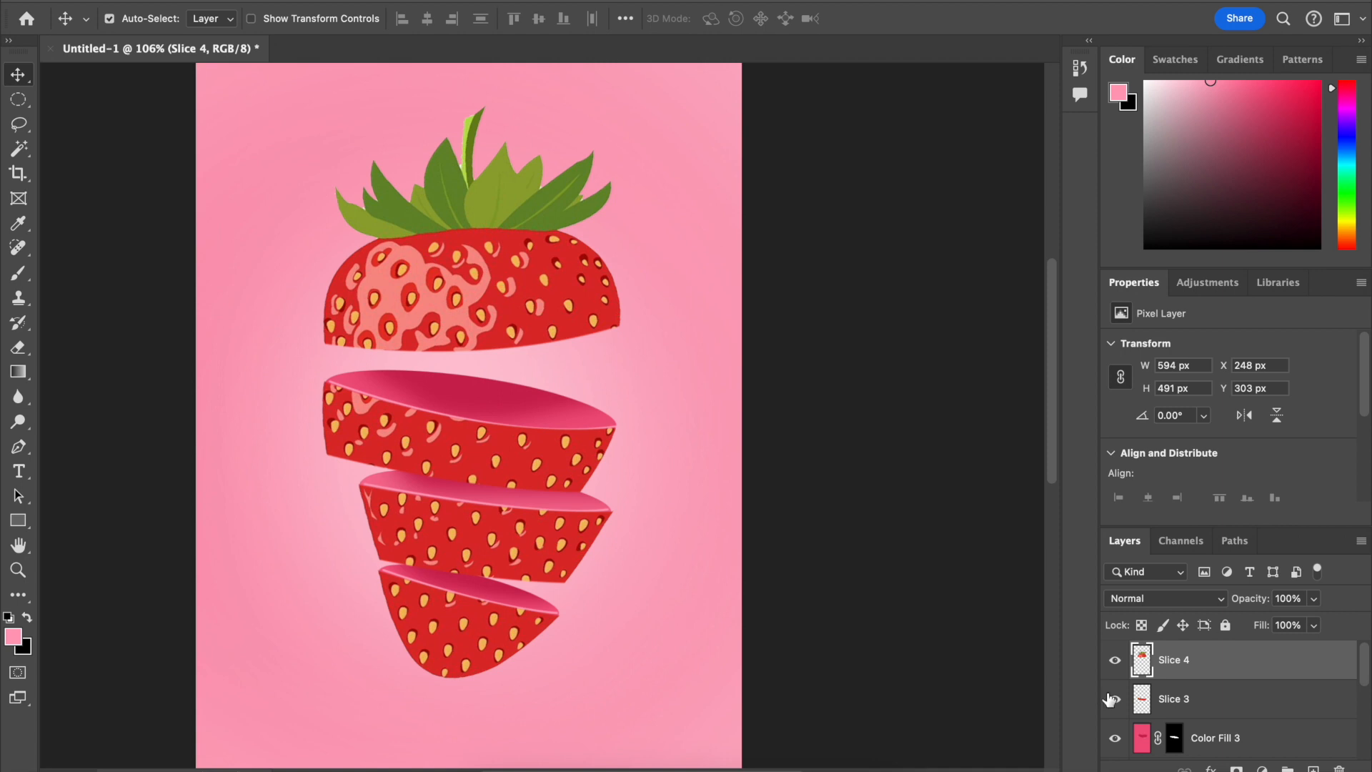
click(1235, 697)
click(1228, 664)
scroll(1229, 667, down, 5)
scroll(1229, 667, up, 5)
Step: Switch to the web browser and rerun the image search for "splash water .png"
key(ctrl+Right)
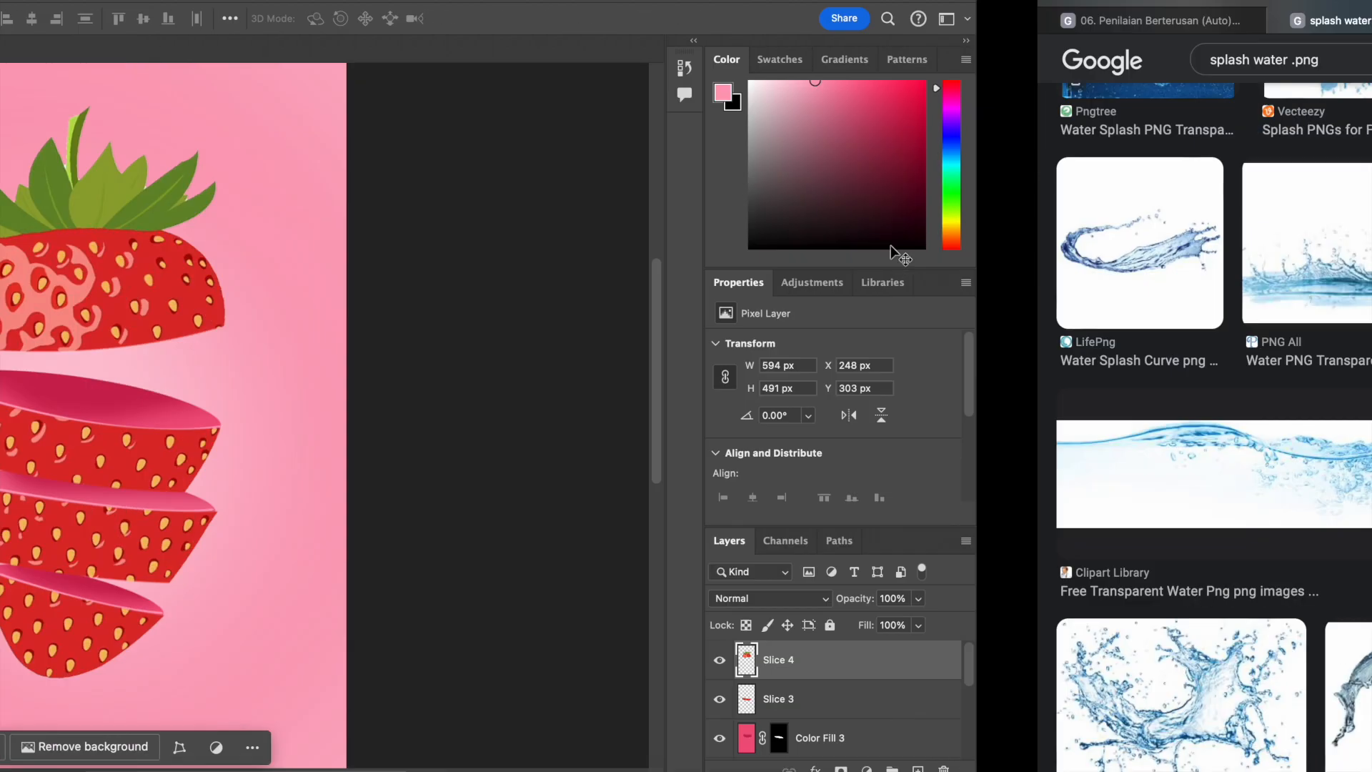
click(420, 285)
scroll(420, 286, up, 5)
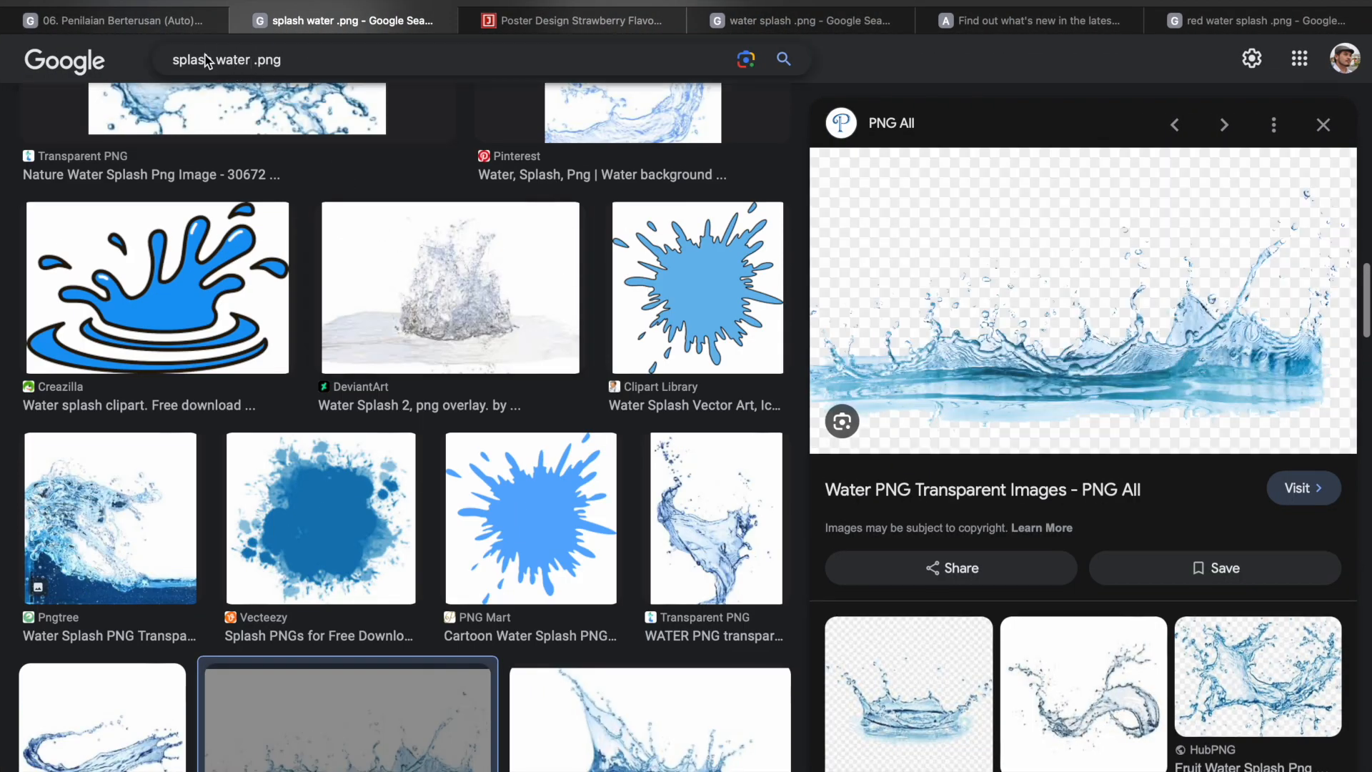
click(178, 60)
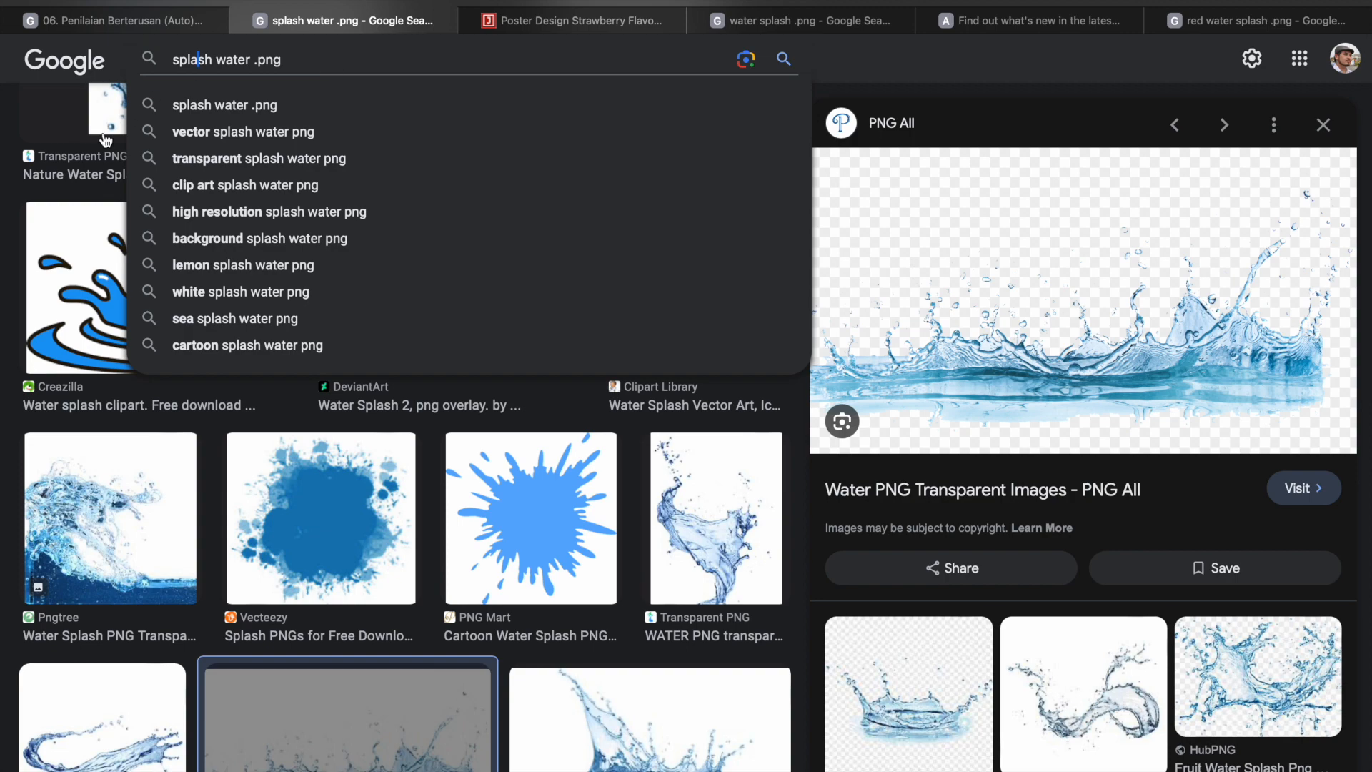
click(57, 143)
click(370, 55)
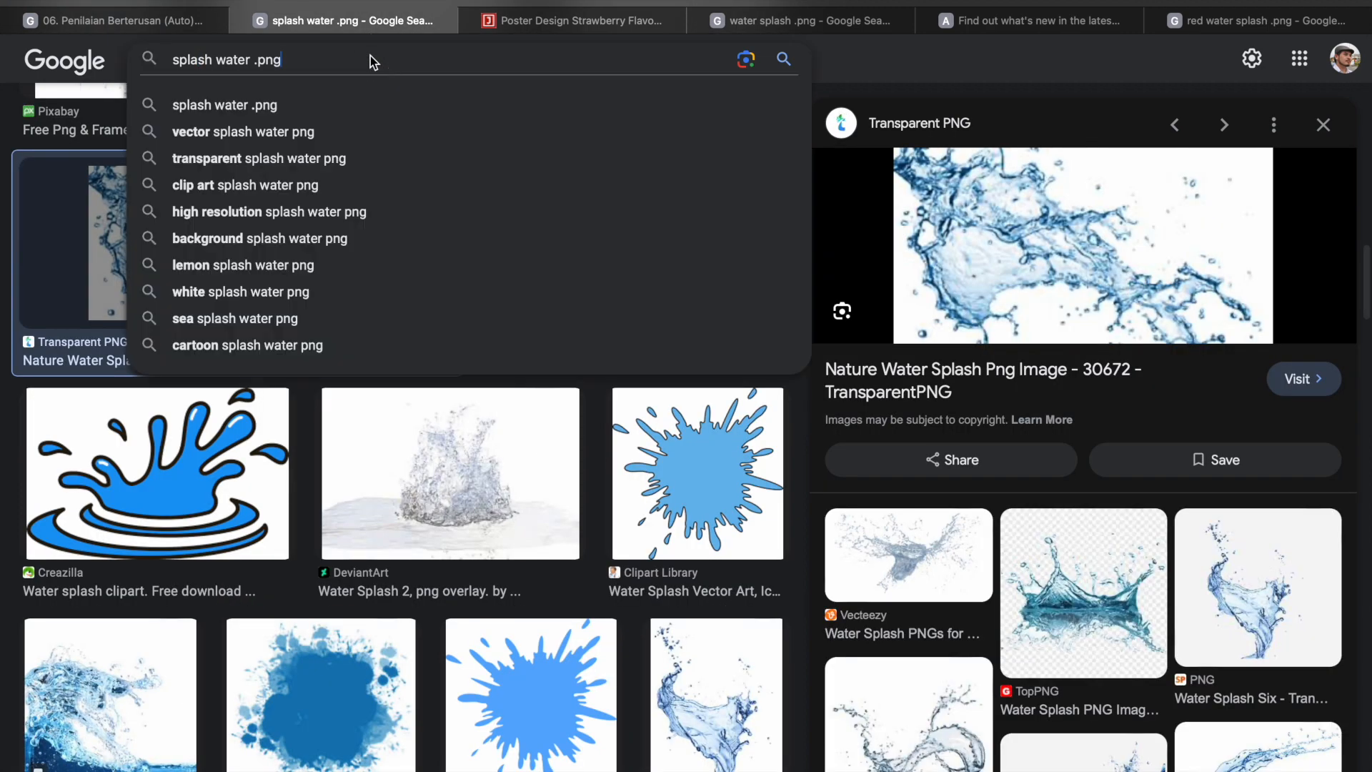
key(Return)
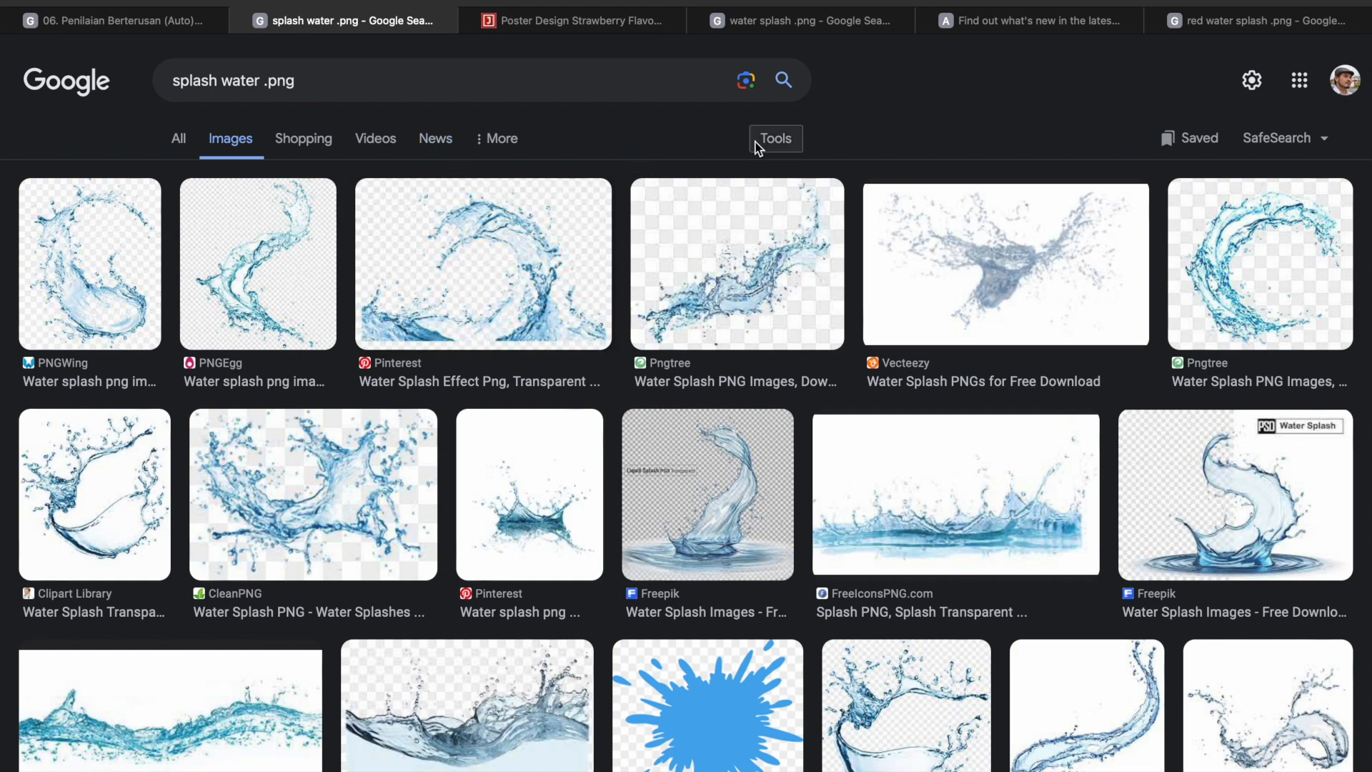
Step: Reveal the image search filters and narrow the splash results by colour
click(776, 141)
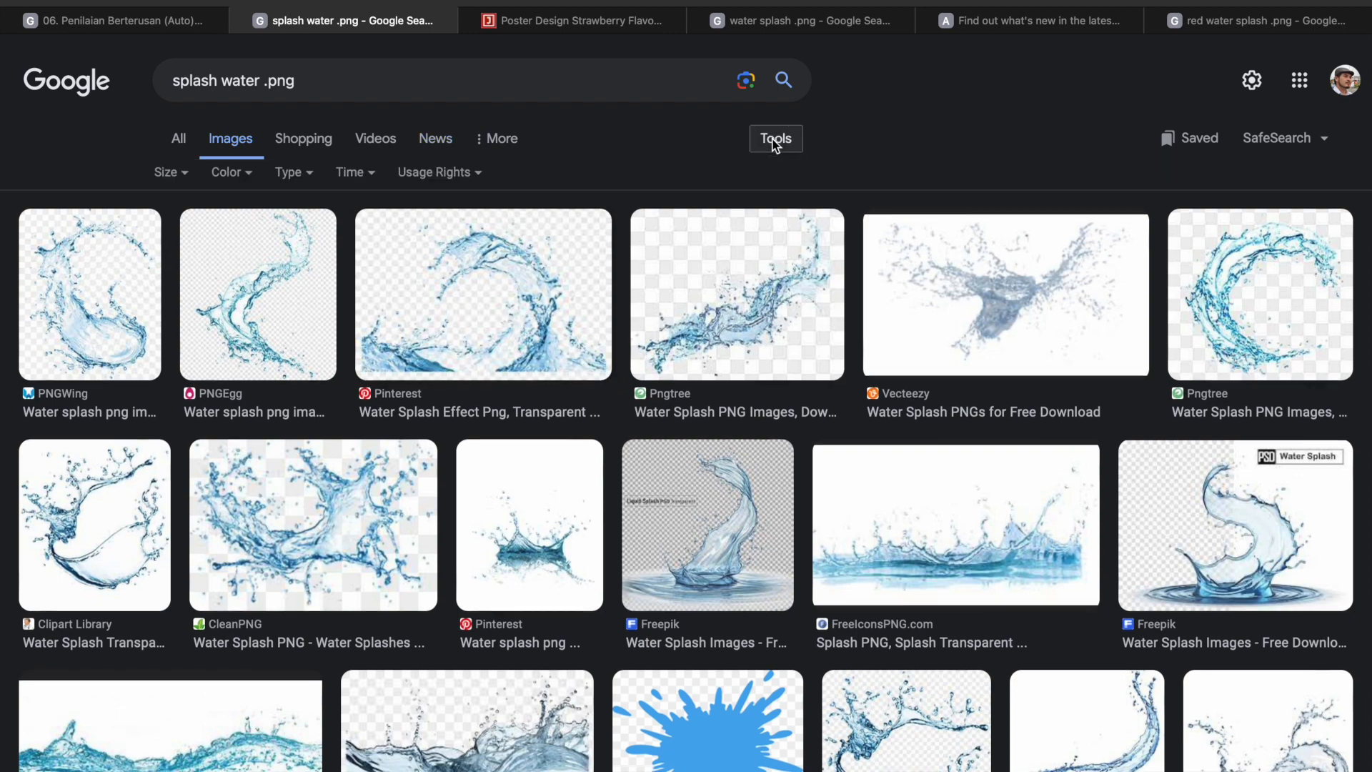
click(241, 178)
click(267, 259)
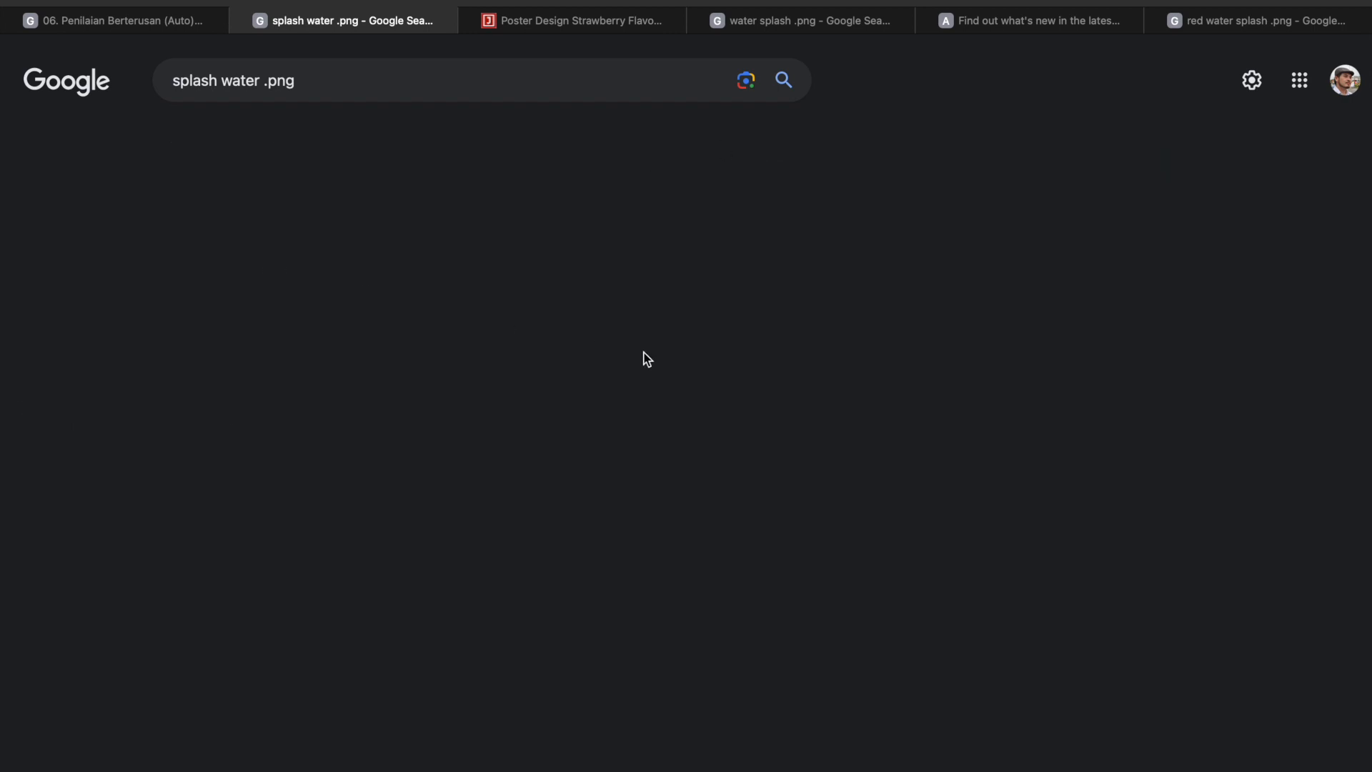
Step: Find the large blue Aspomires splash with the trailing stream in the results and copy its image
scroll(645, 357, down, 8)
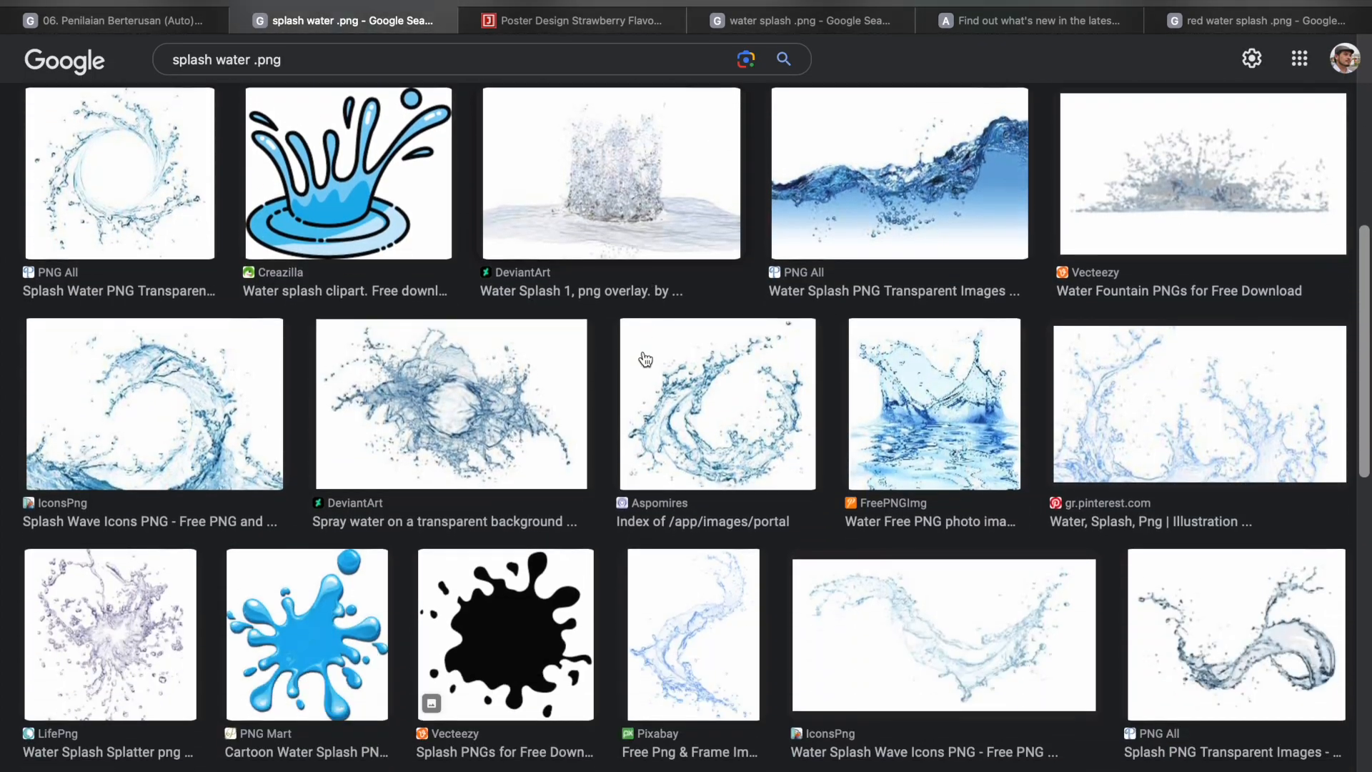
scroll(645, 359, down, 10)
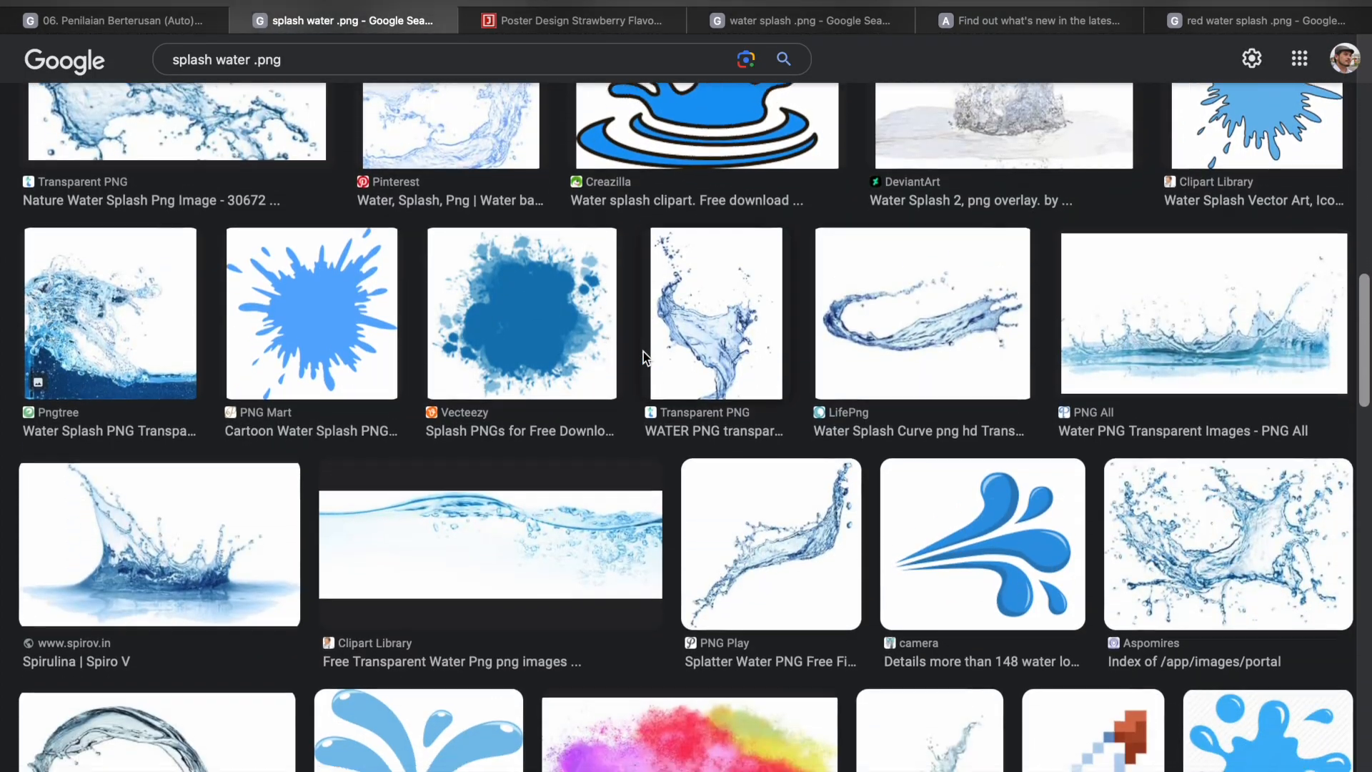
scroll(643, 352, down, 12)
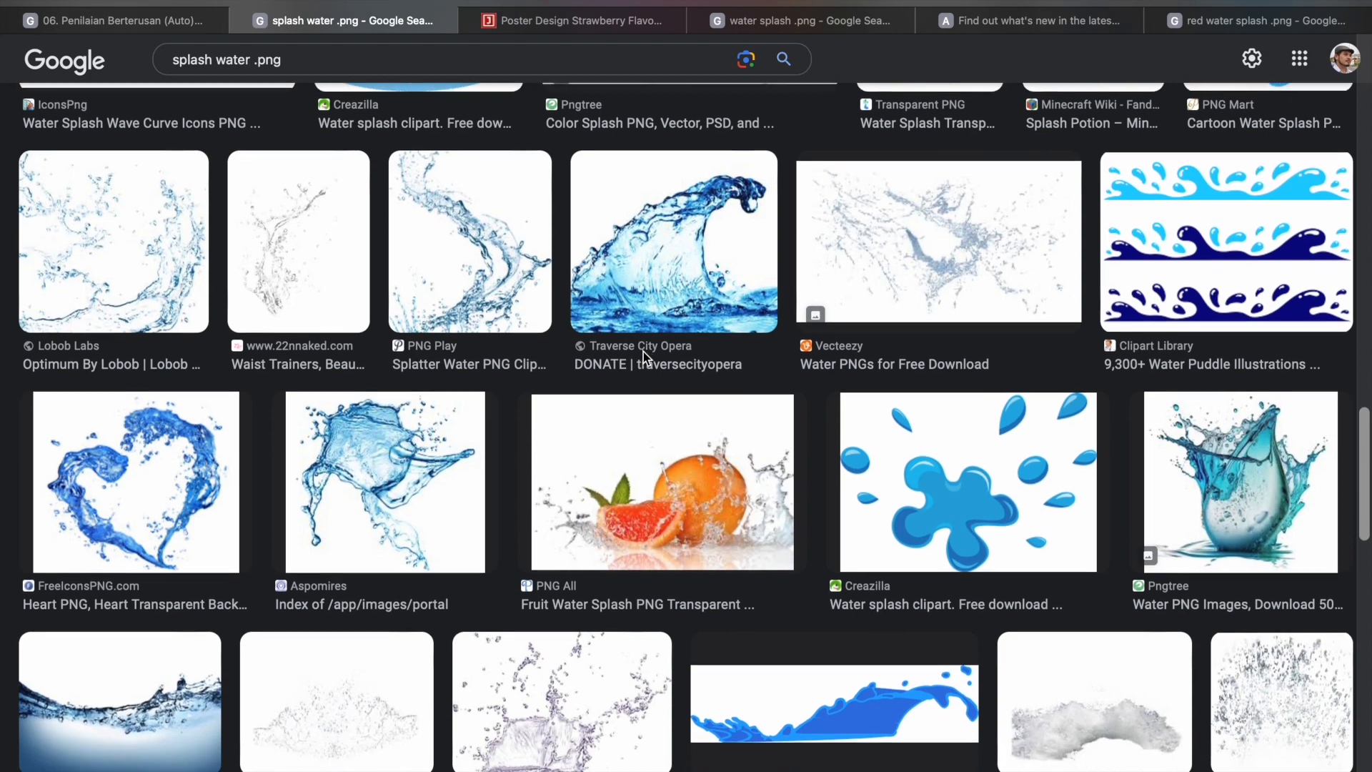
scroll(643, 352, down, 1)
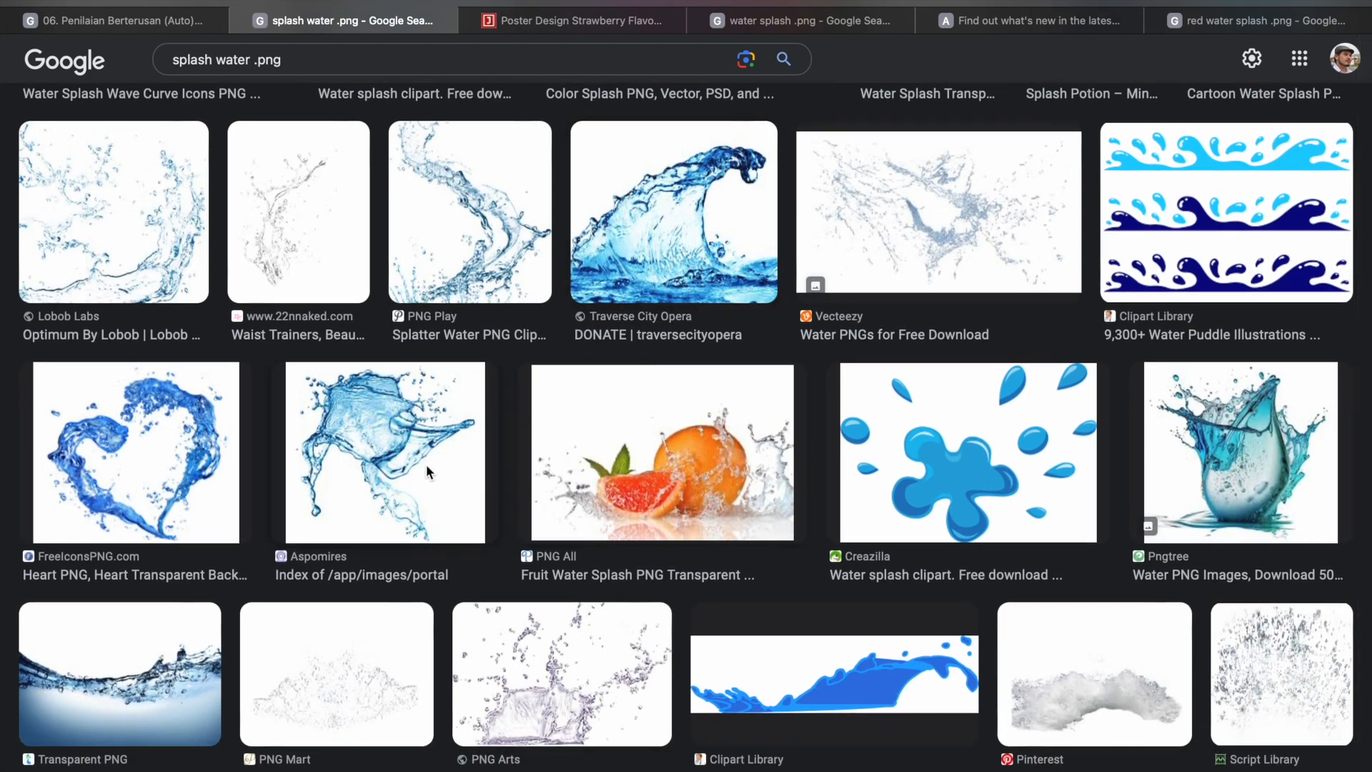
click(399, 453)
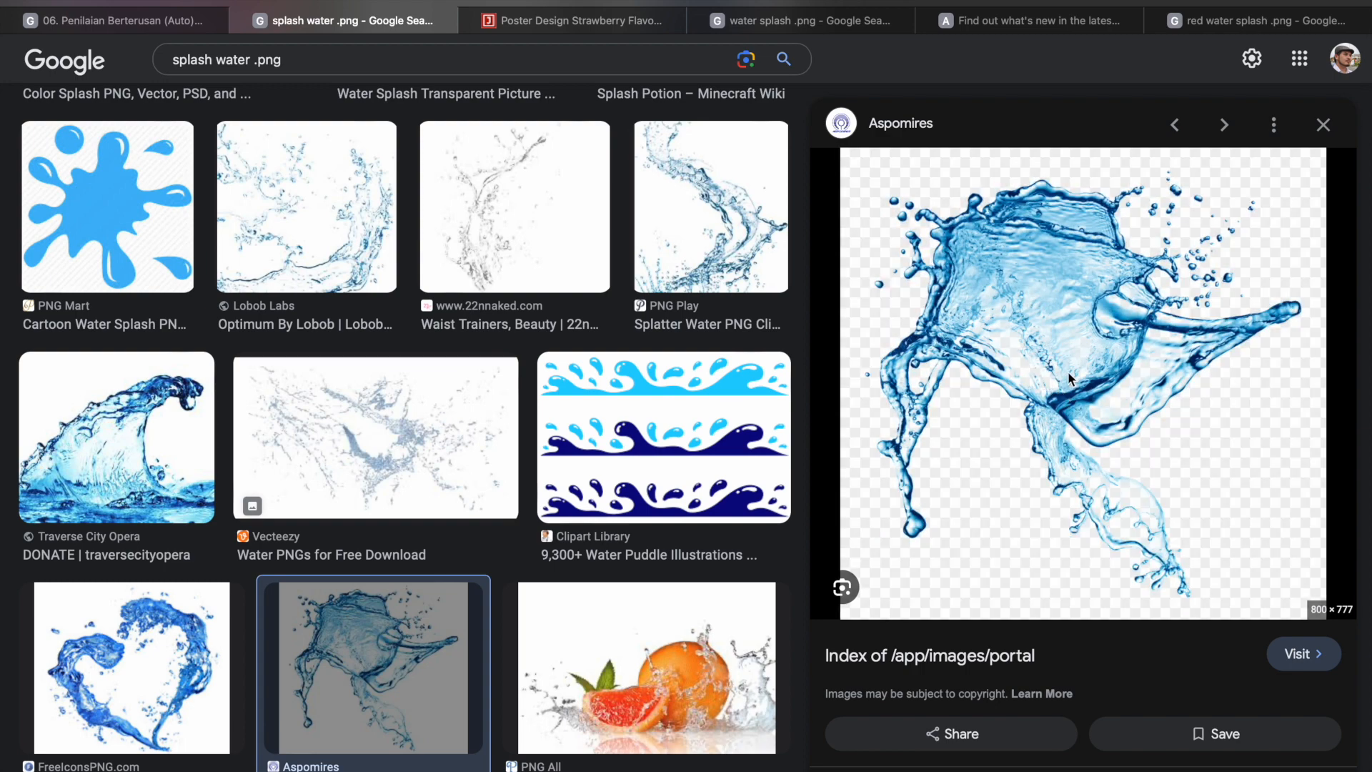
right_click(1070, 379)
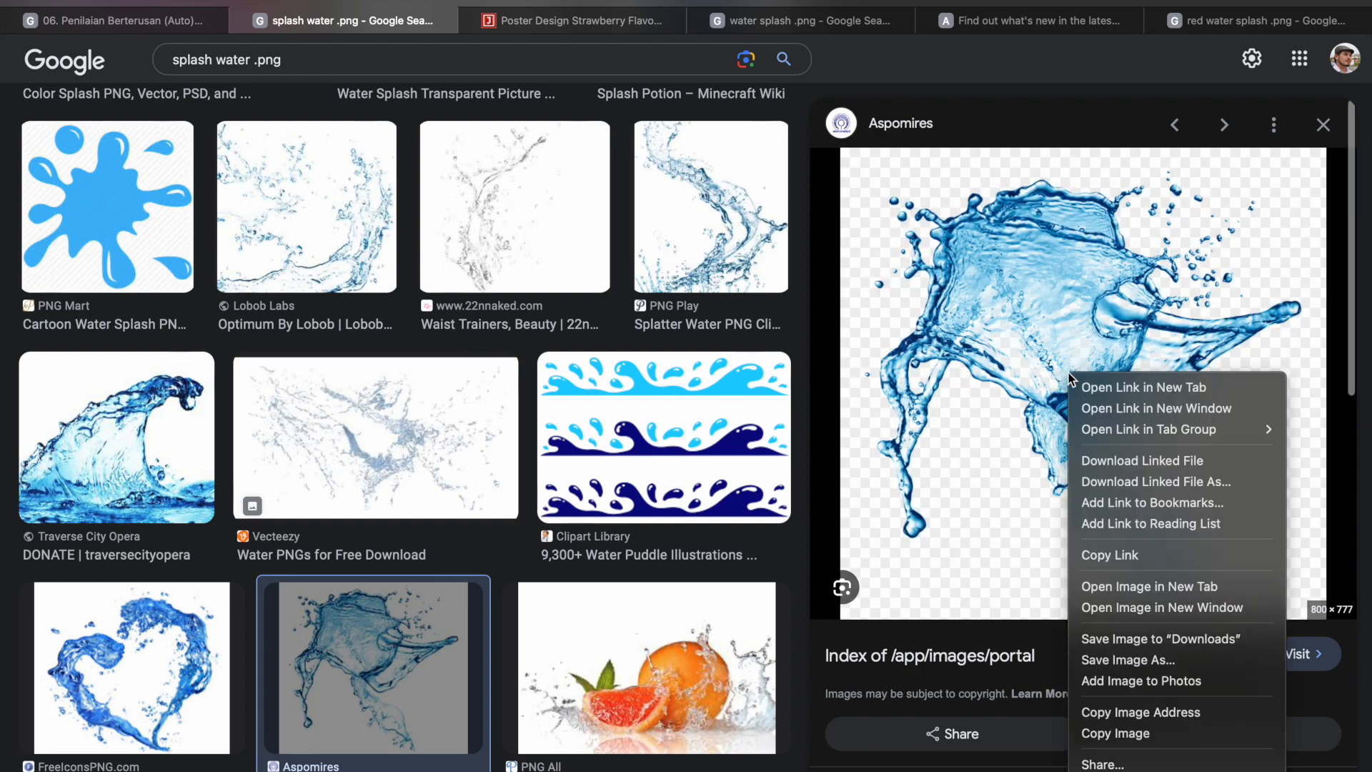
click(1165, 729)
Step: Switch back to Photoshop, paste the copied splash and place it over the strawberry slices
key(ctrl+Left)
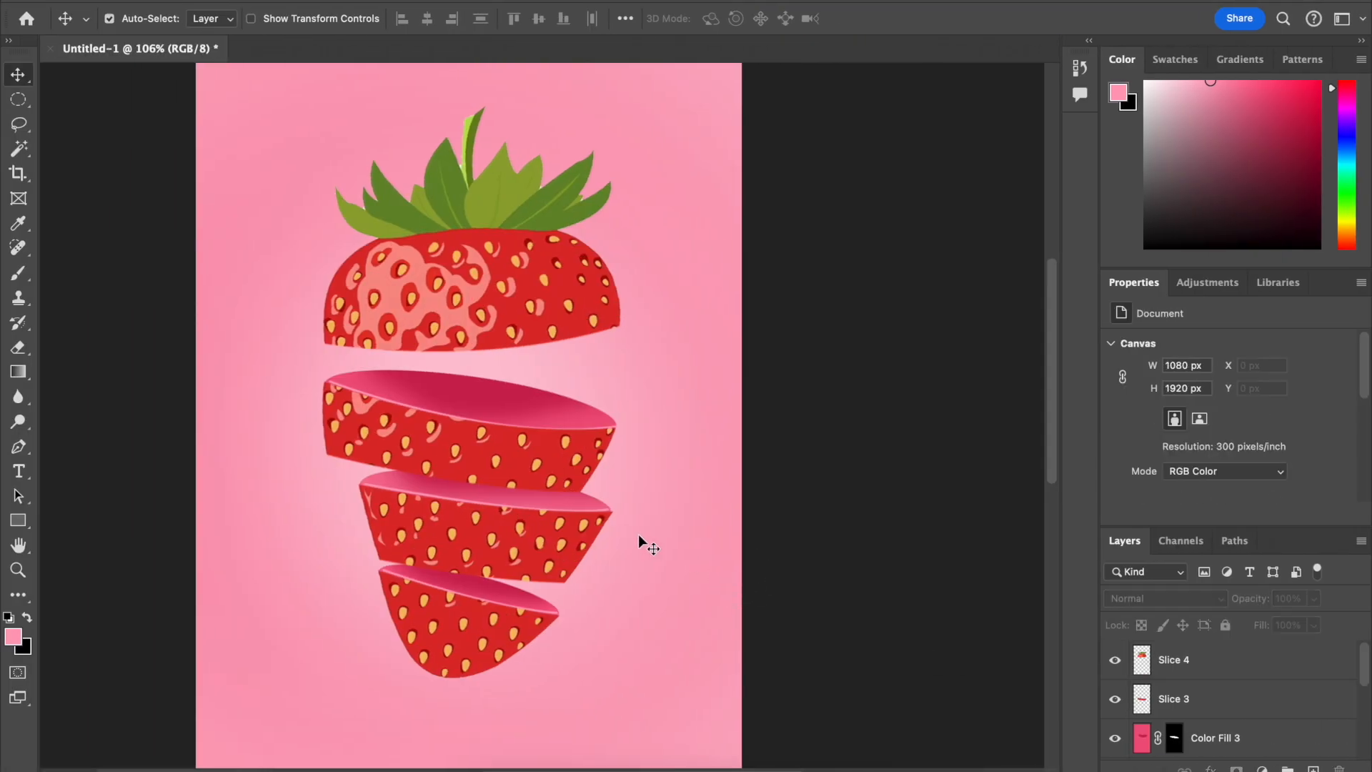
key(ctrl+v)
drag(513, 431, 532, 491)
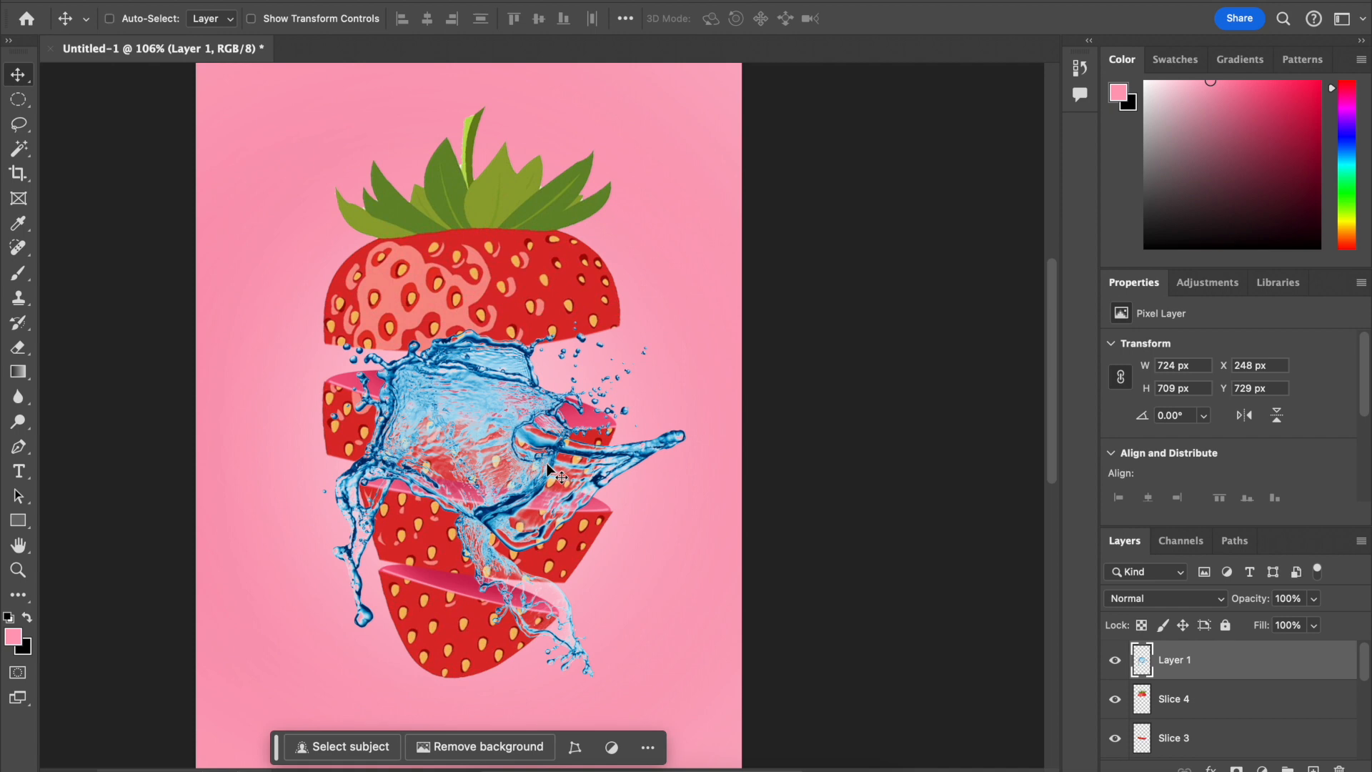
Step: Scale the pasted splash to about 105.7%, rotate it about -161° and move it over the top slice and leaves
key(ctrl+t)
drag(697, 310, 350, 299)
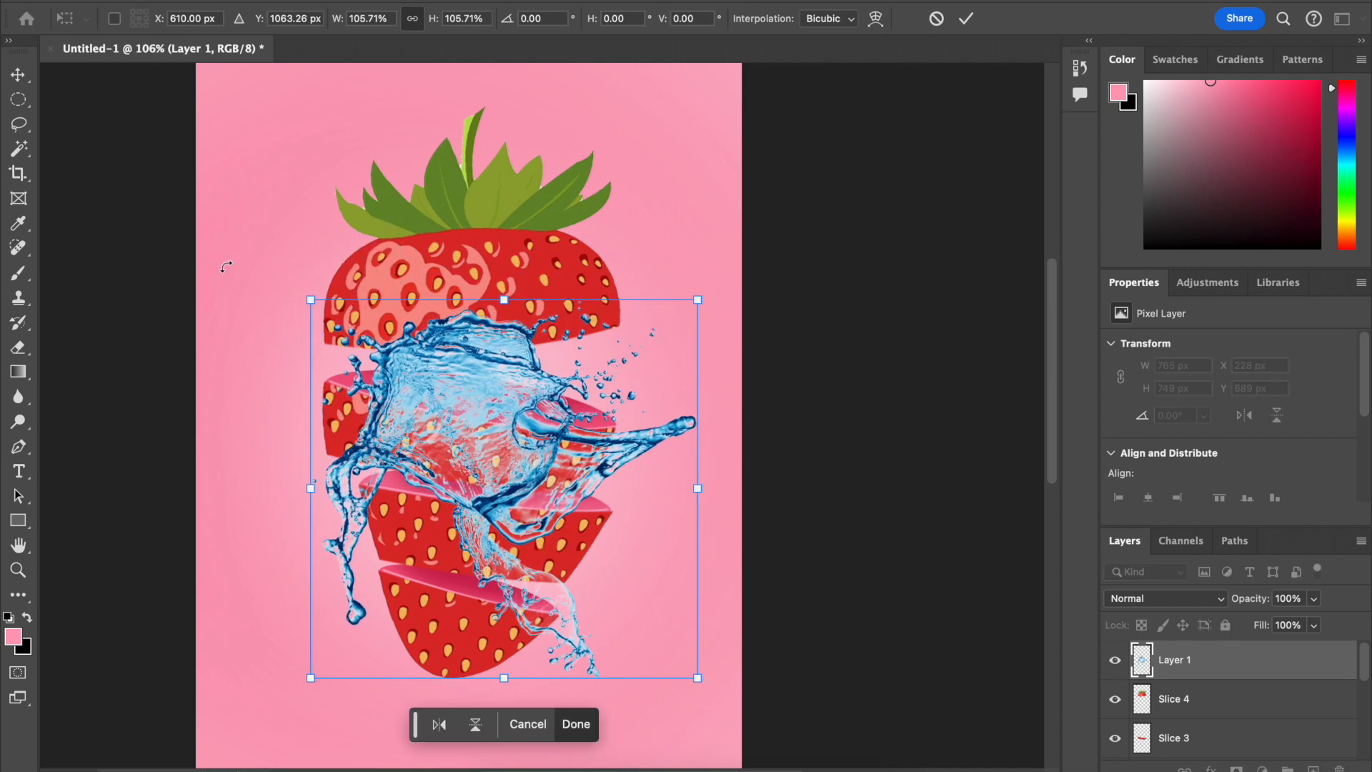
drag(279, 278, 619, 710)
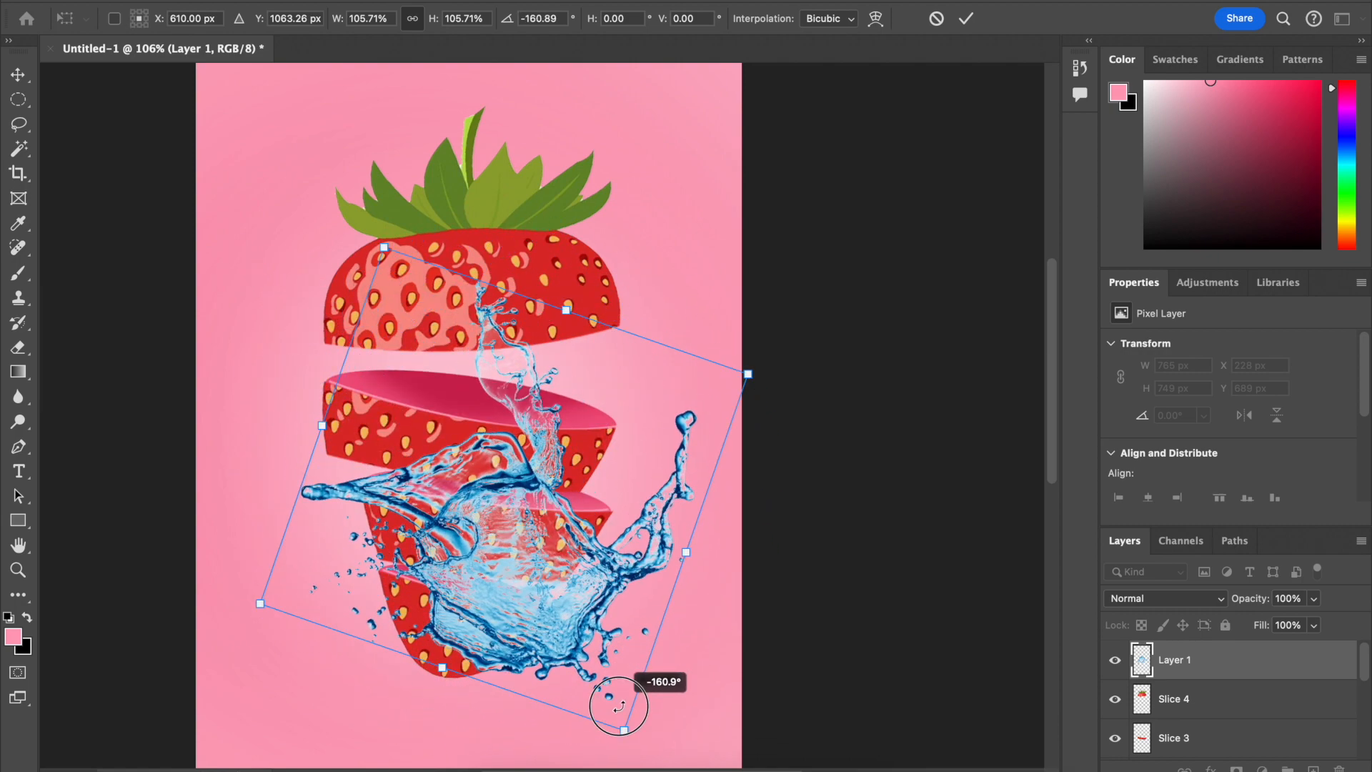
drag(545, 612, 523, 349)
scroll(524, 349, up, 4)
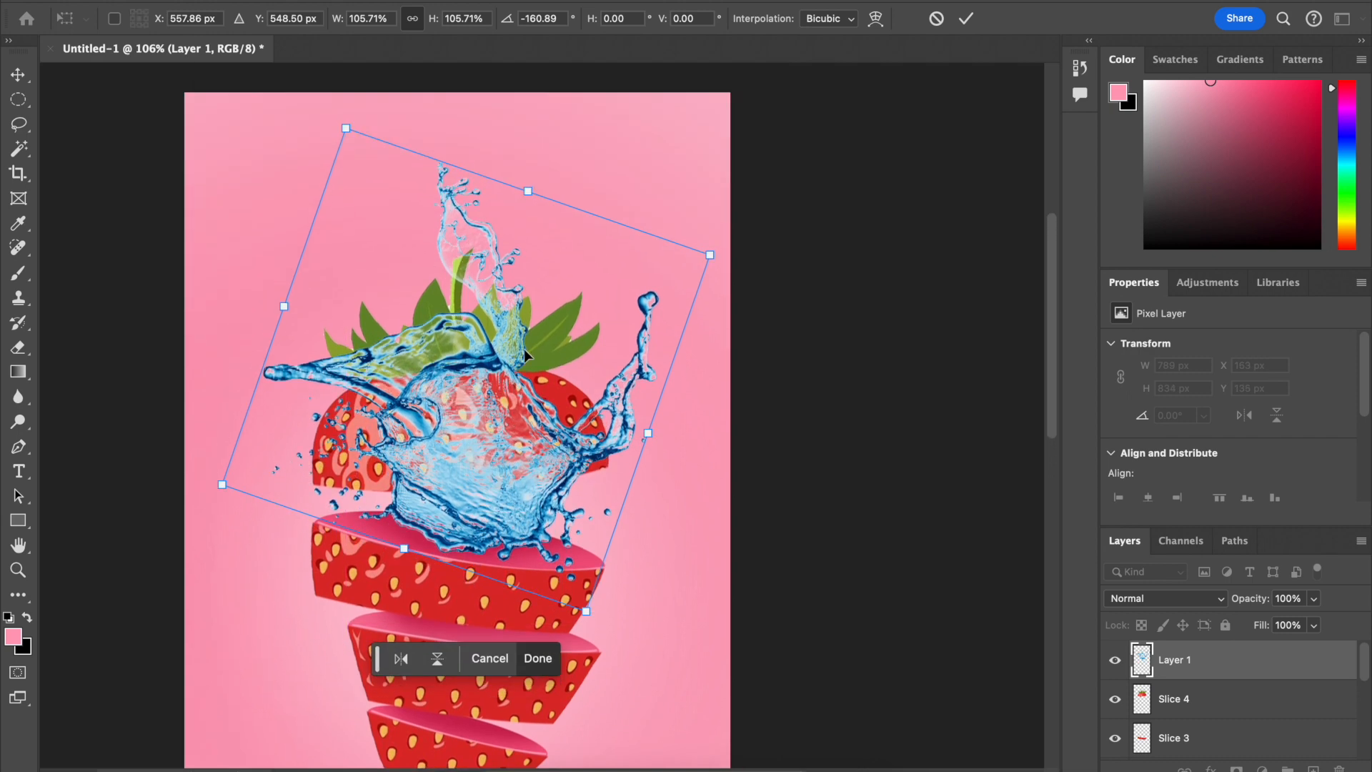
scroll(587, 447, down, 2)
scroll(587, 447, right, 2)
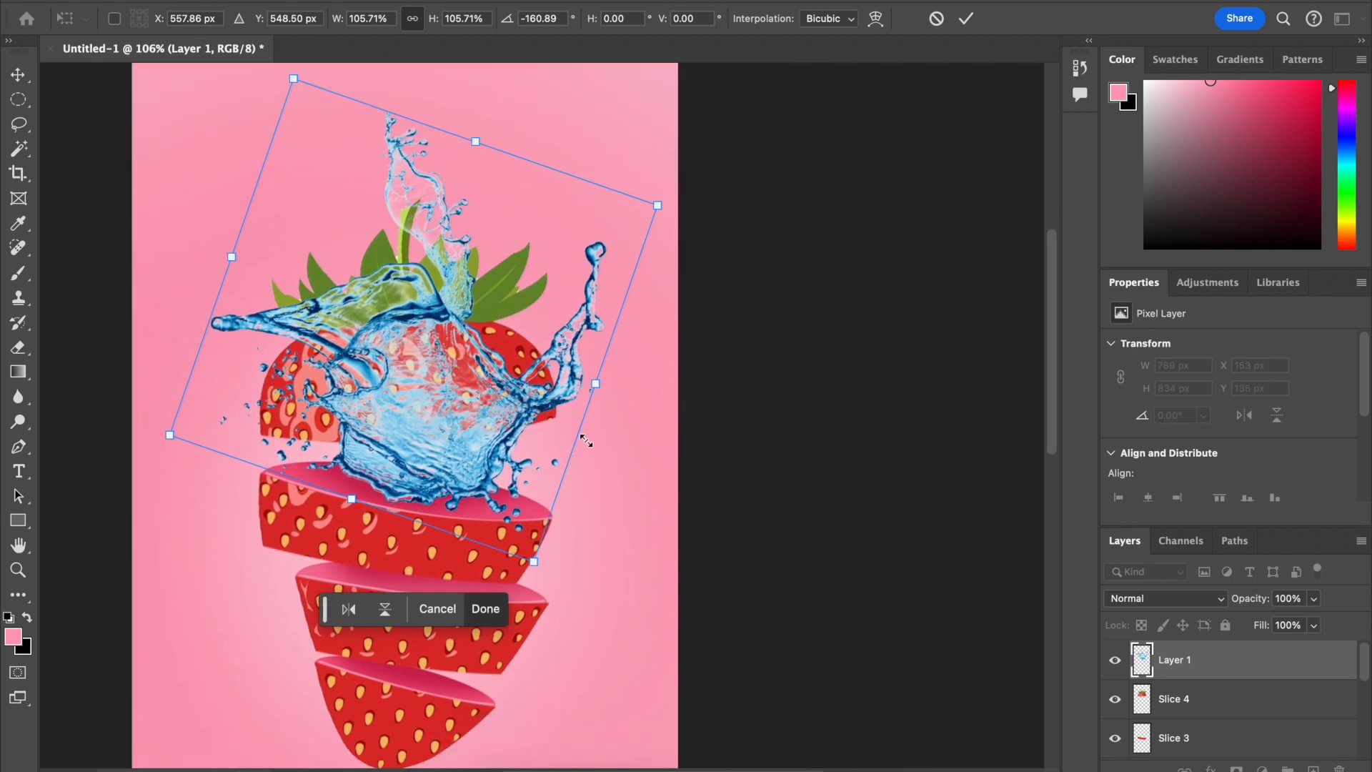
drag(450, 452, 450, 449)
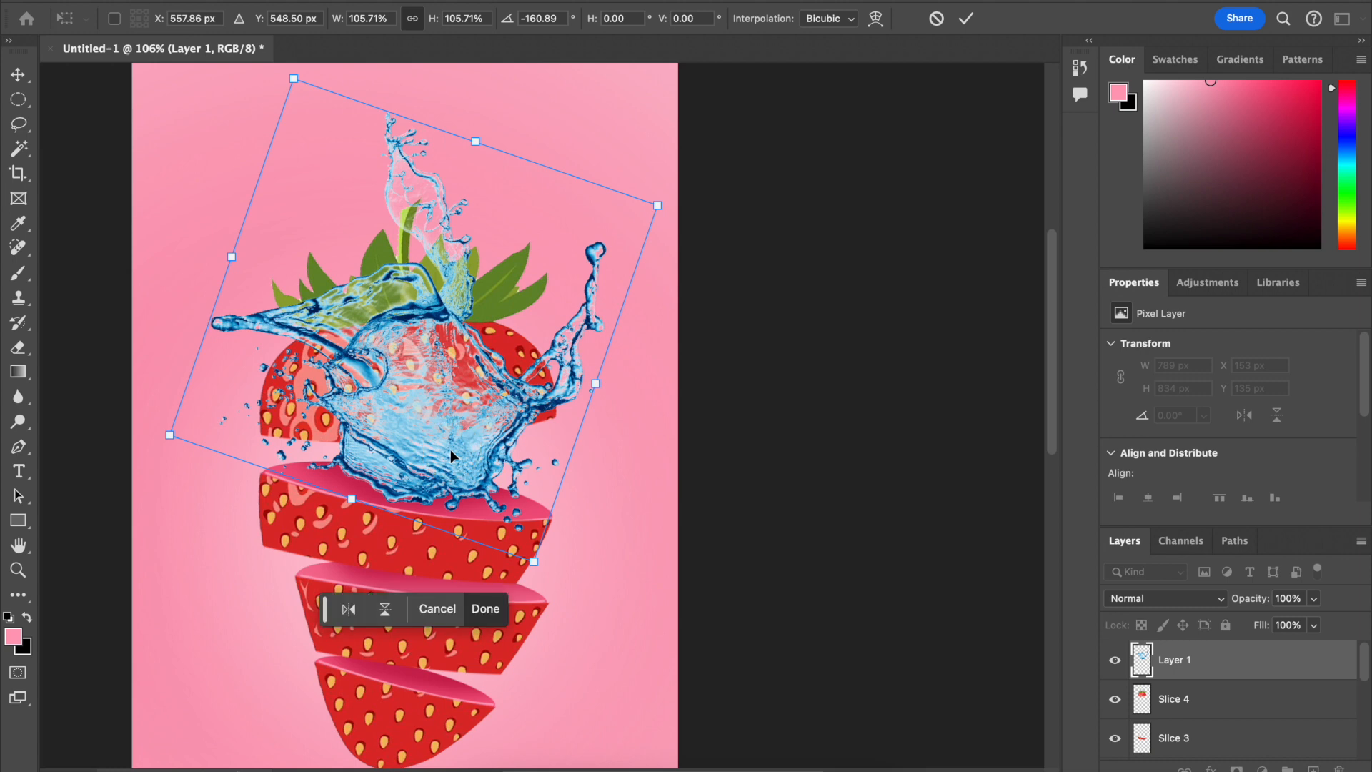
click(1253, 663)
click(935, 668)
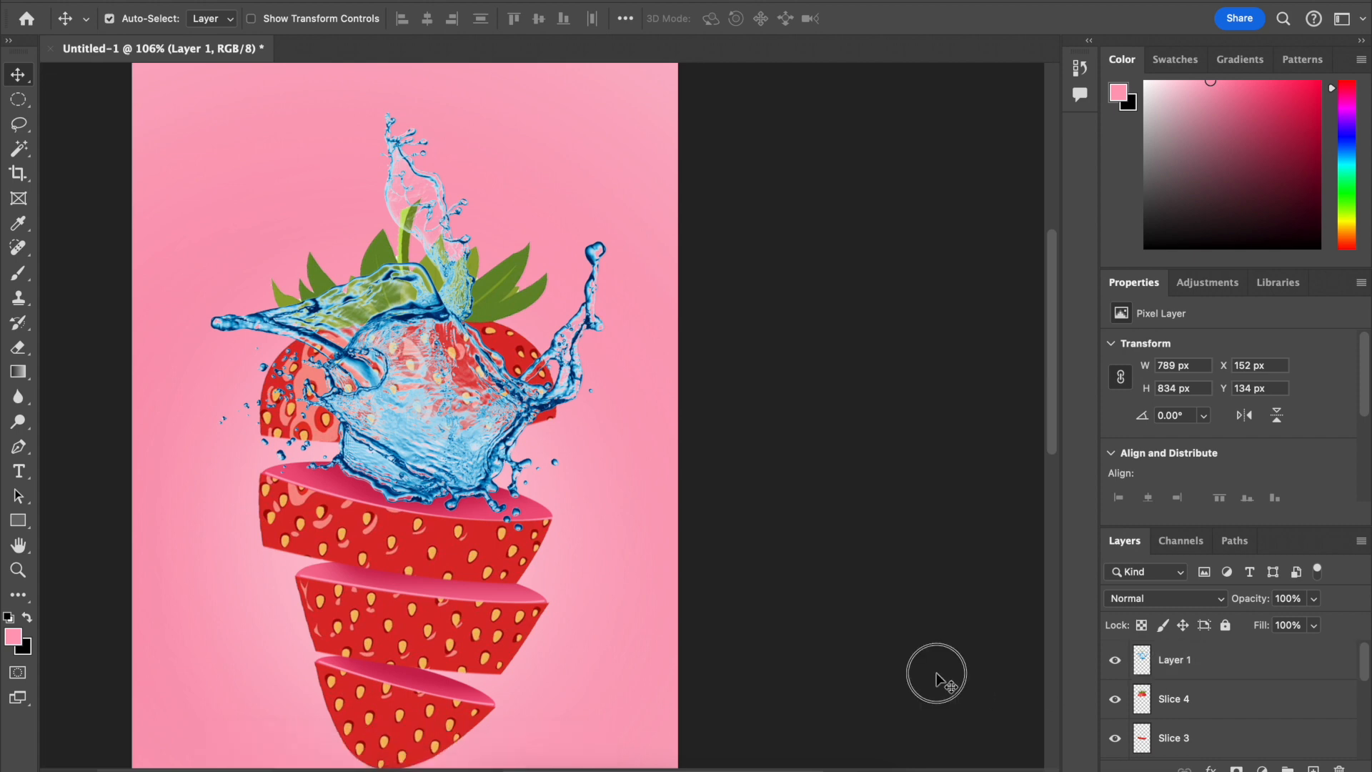
Step: Rename the pasted splash layer as splash 1
click(1190, 676)
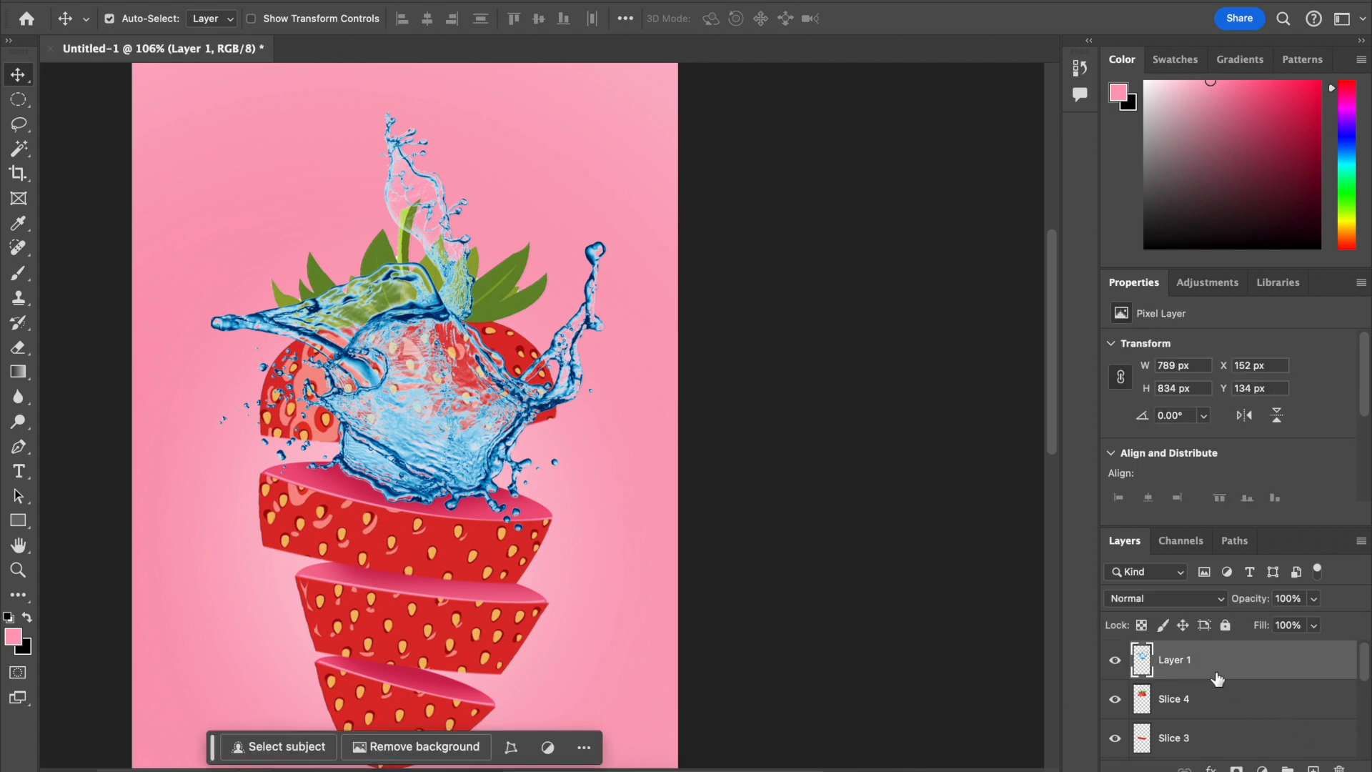
double_click(1182, 662)
text(splash)
key(Return)
key(1)
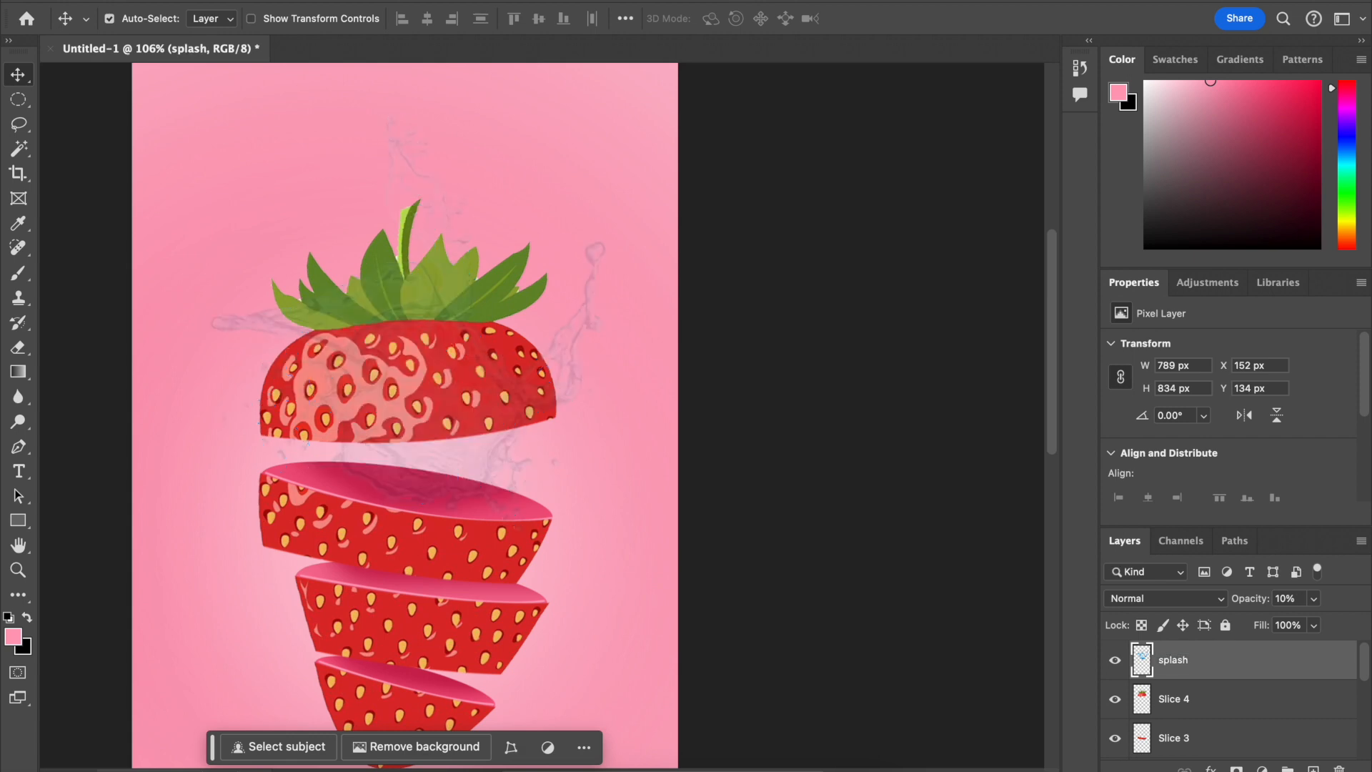
key(0)
double_click(1186, 662)
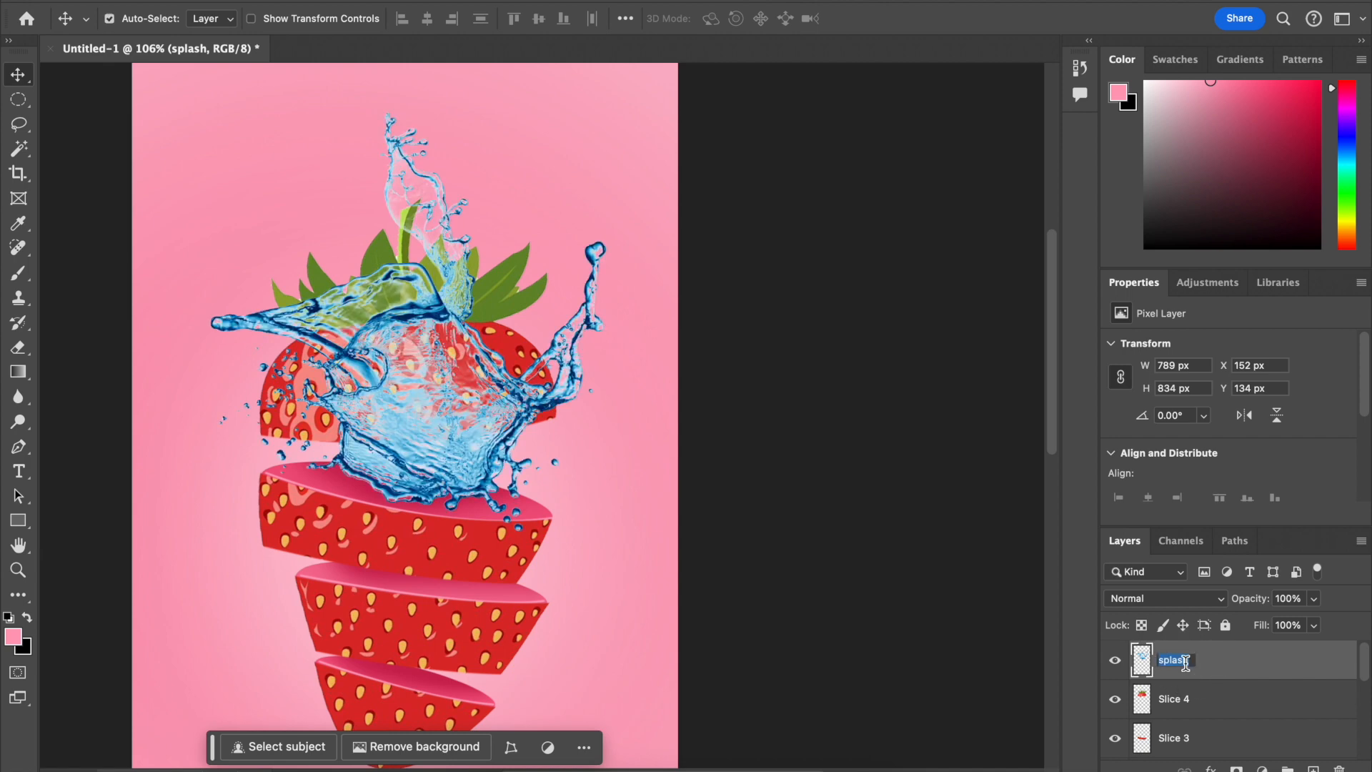
text(sp)
key(Return)
click(1115, 661)
click(1115, 660)
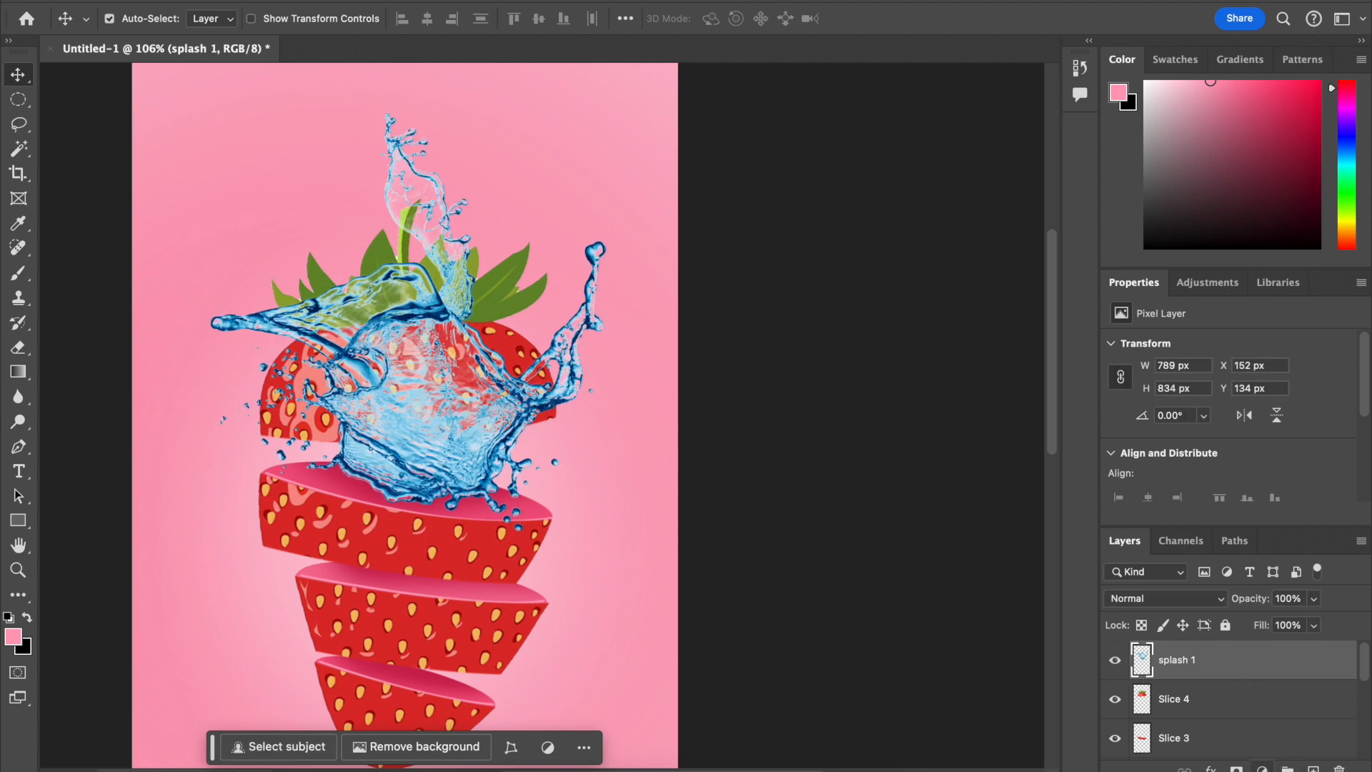
Step: Add a Hue/Saturation adjustment layer and clip it to the splash 1 layer
click(1262, 769)
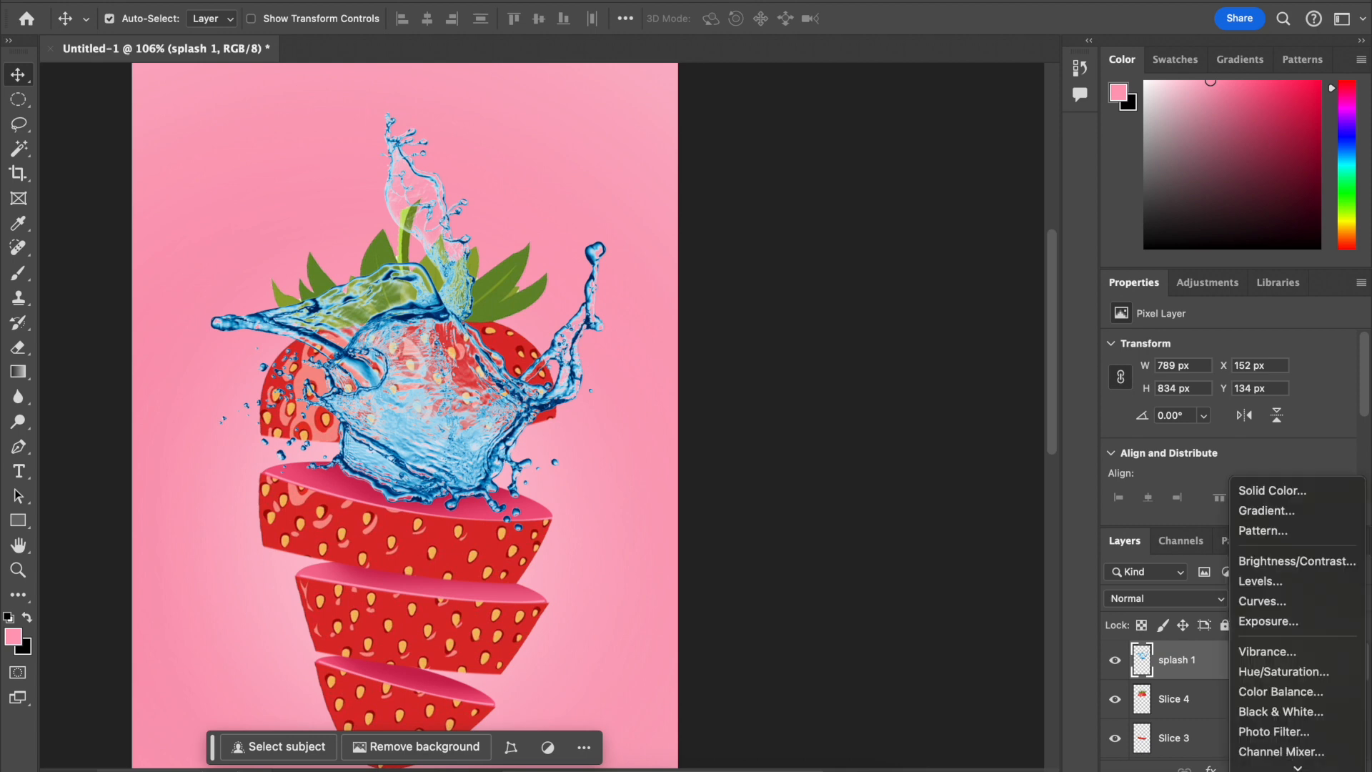
click(1286, 636)
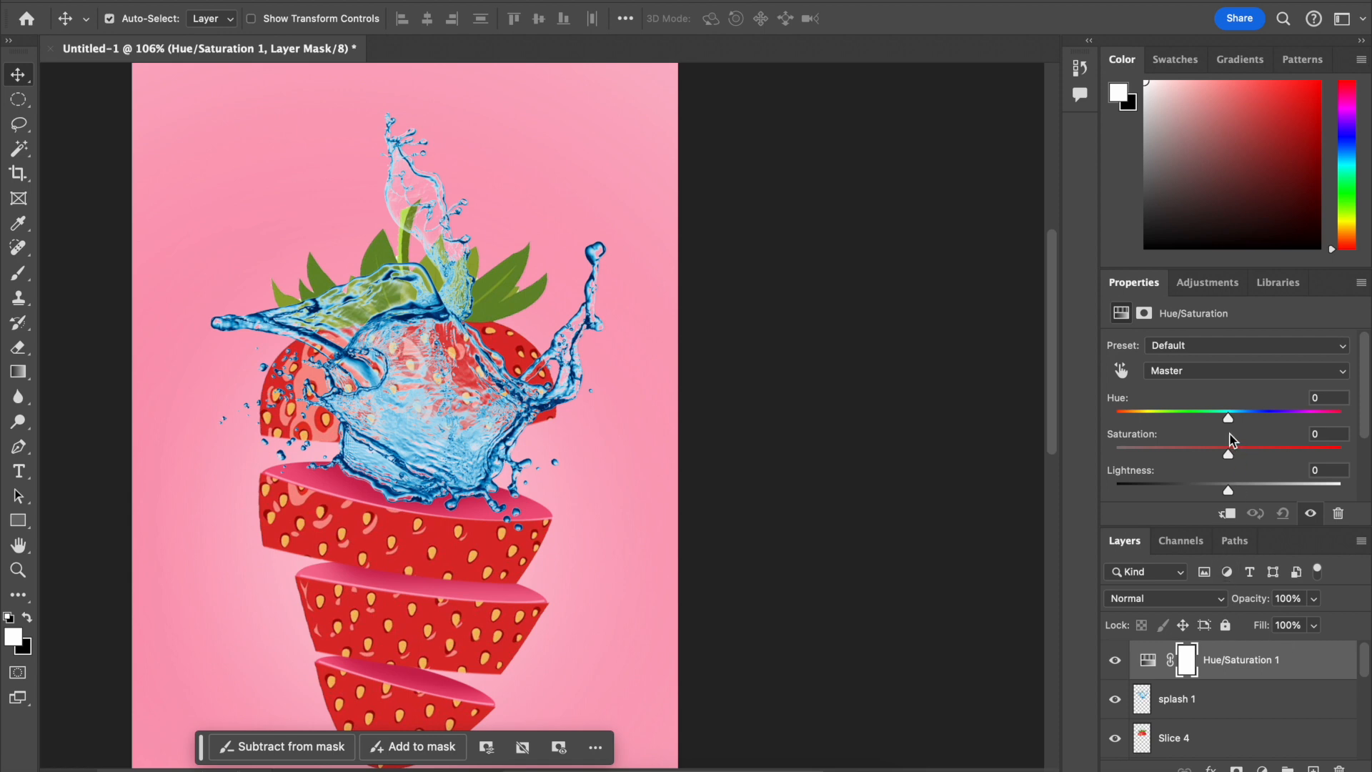
drag(1229, 418, 1262, 423)
drag(1201, 418, 1231, 423)
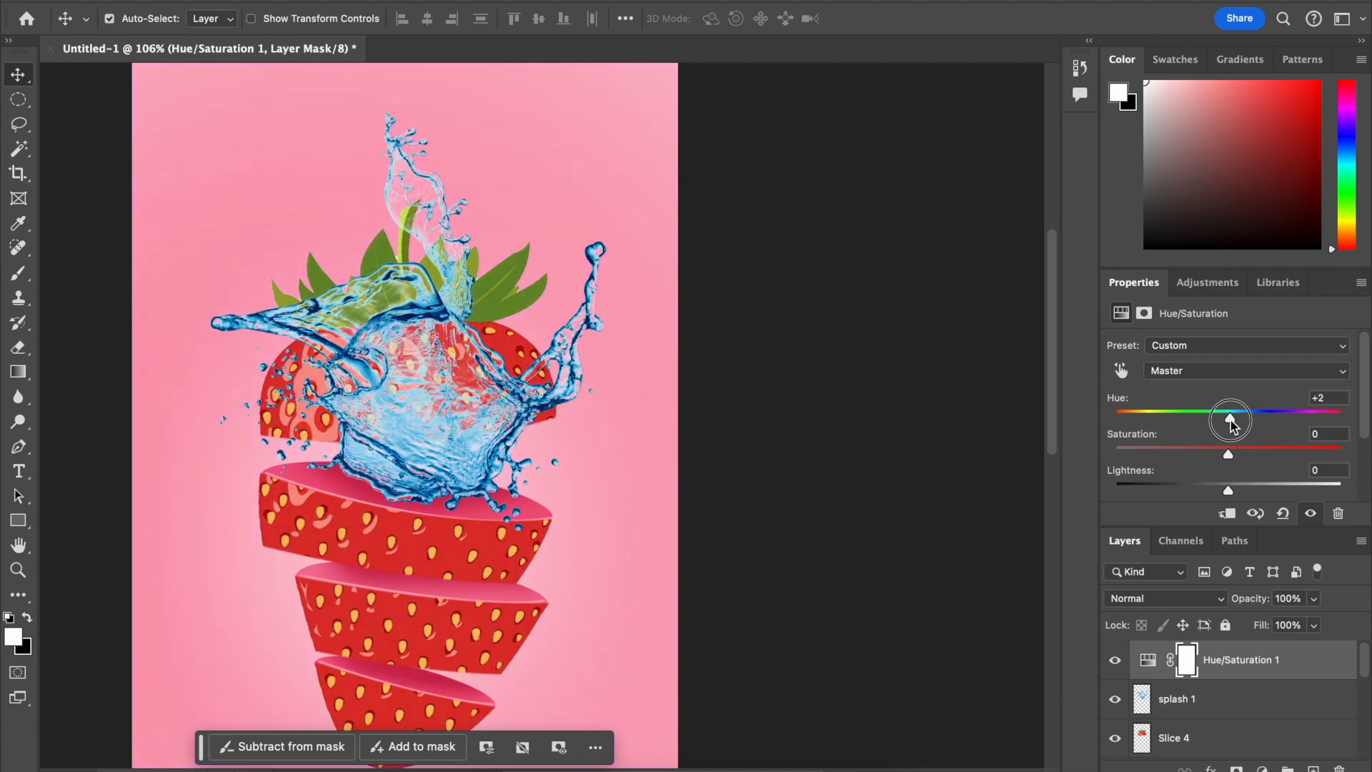
right_click(1294, 670)
scroll(1283, 670, down, 10)
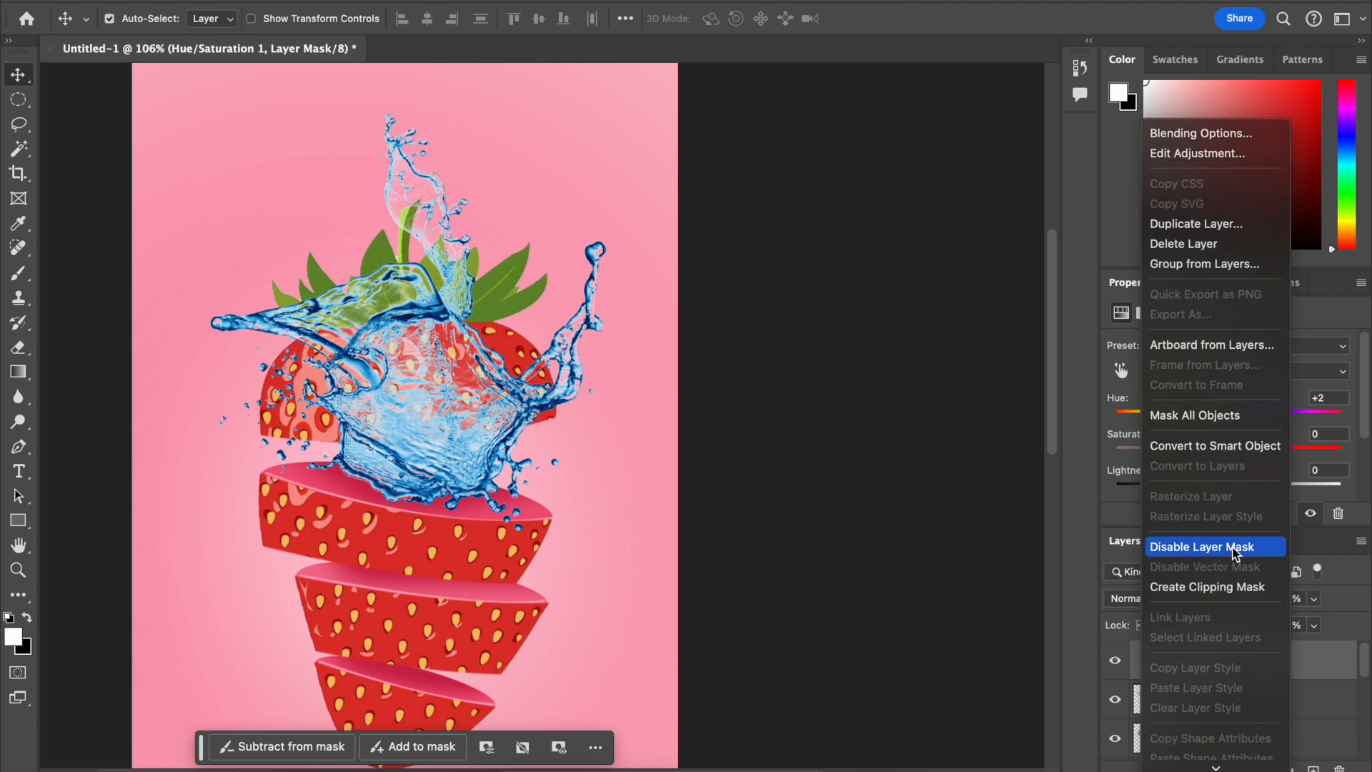
click(1236, 590)
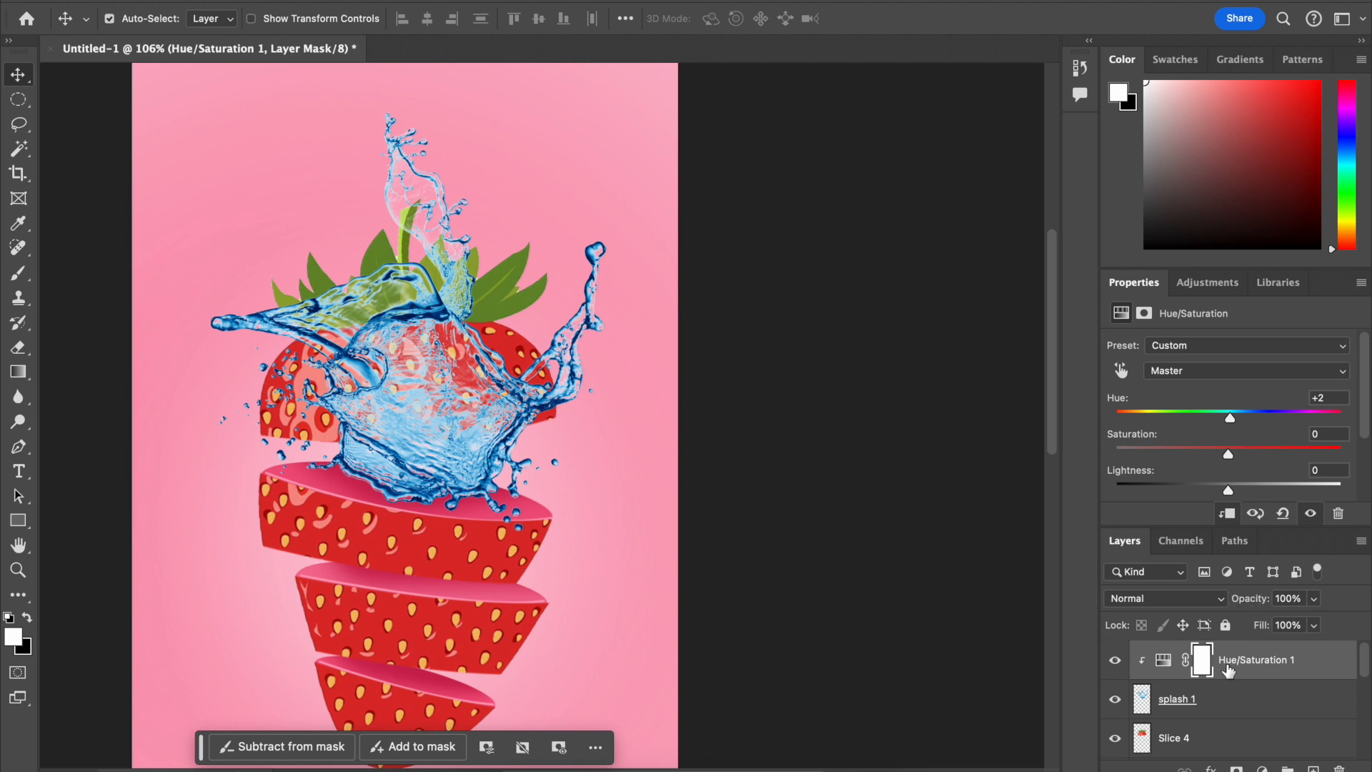
Step: Recolor the splash red by setting Hue to +161 and Saturation to +81
drag(1236, 419, 1315, 418)
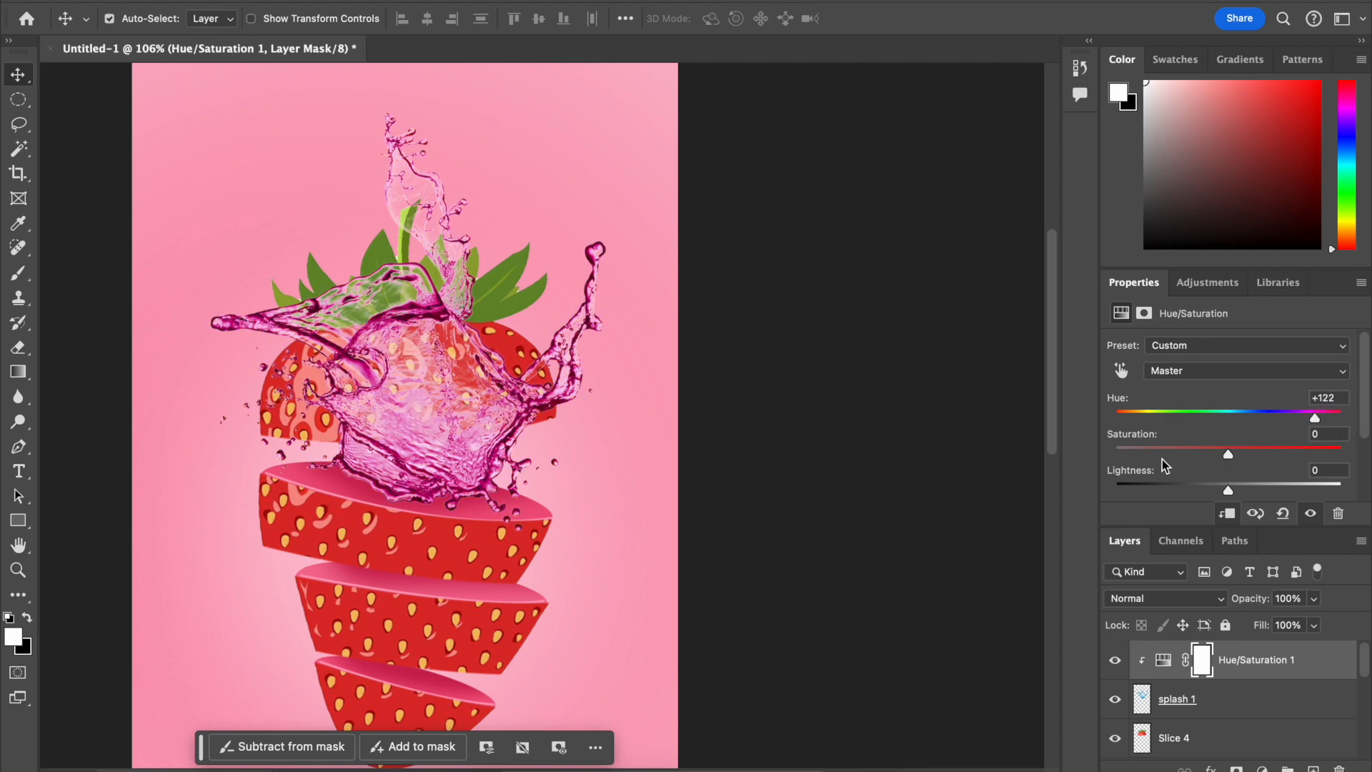
drag(1228, 455, 1336, 424)
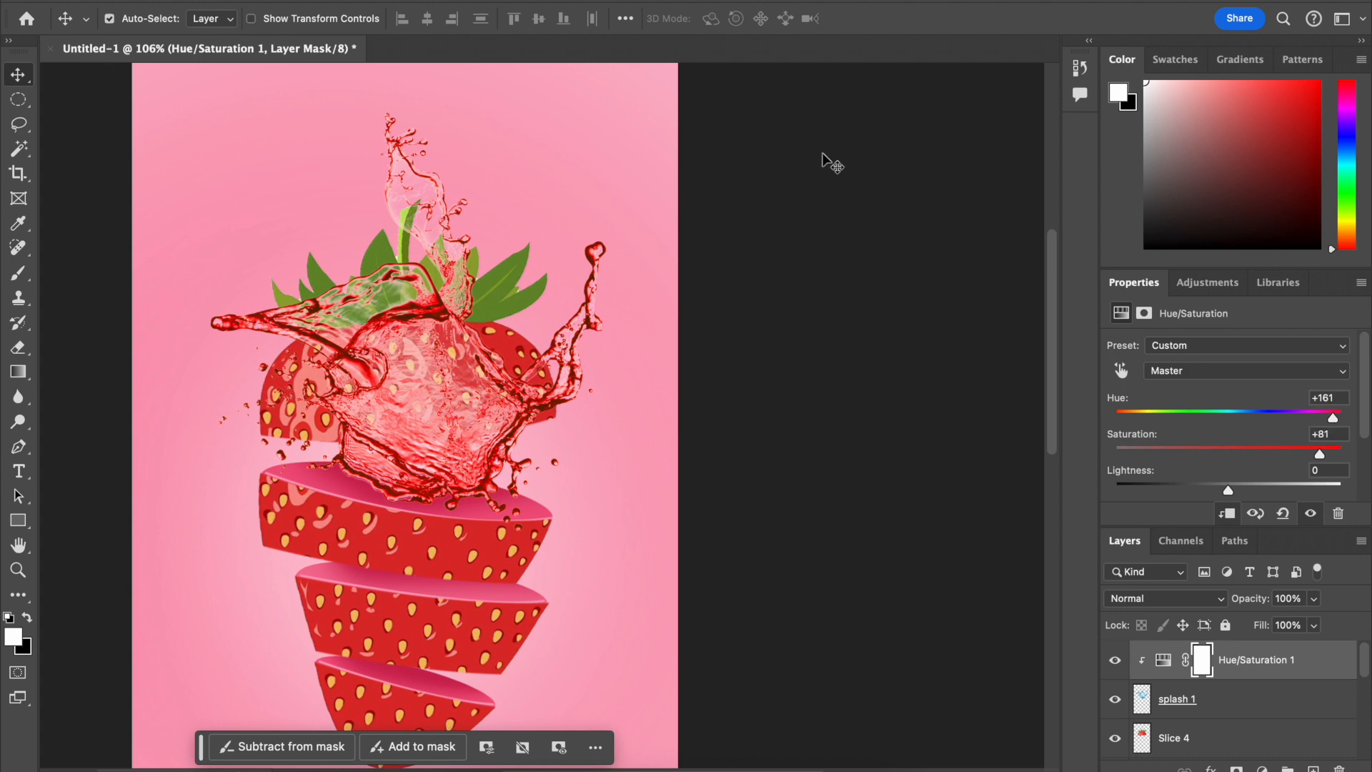
Step: Scale the splash 1 layer to about 99.7% and nudge it into place over the top strawberry slice
mouse_move(386, 348)
mouse_down()
mouse_move(549, 318)
mouse_move(450, 322)
mouse_move(389, 350)
mouse_up()
key(ctrl+t)
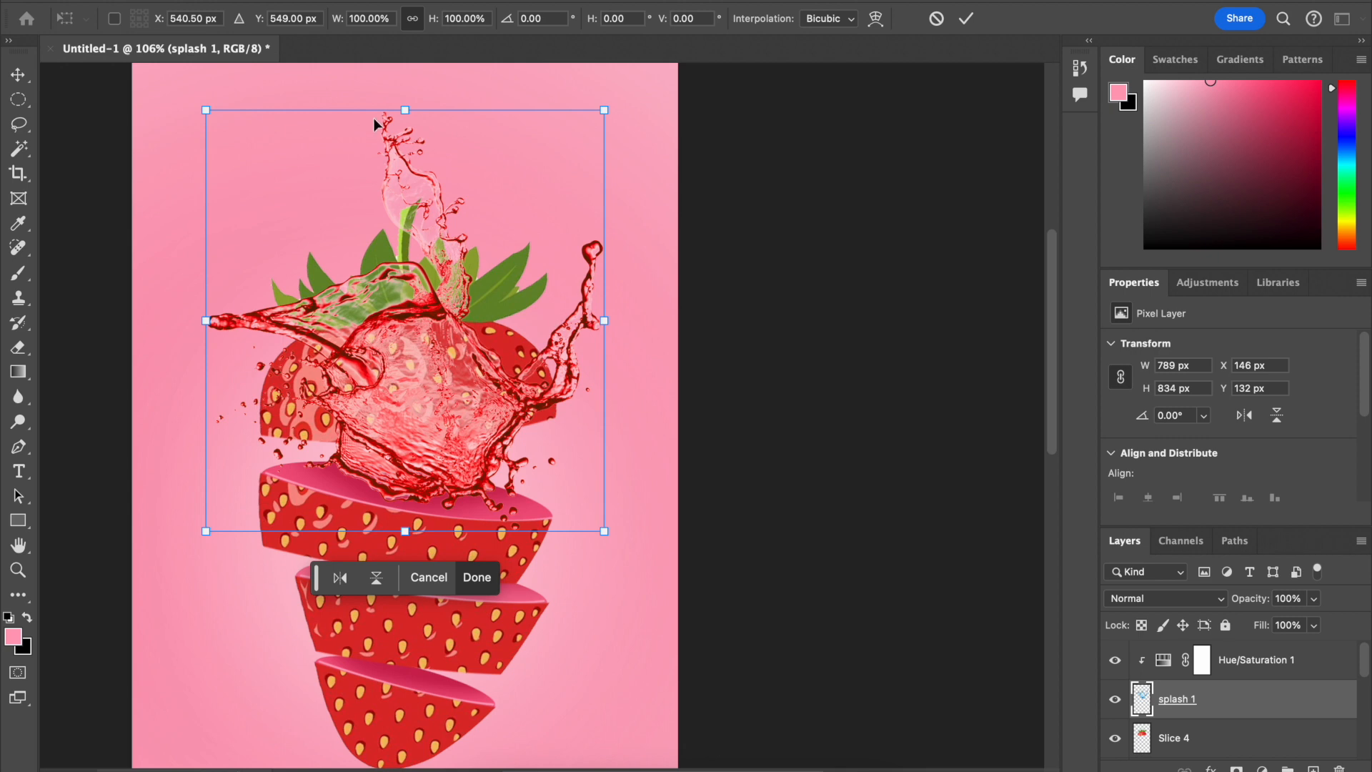
drag(206, 110, 269, 176)
drag(543, 434, 512, 431)
drag(572, 173, 635, 108)
drag(492, 392, 465, 396)
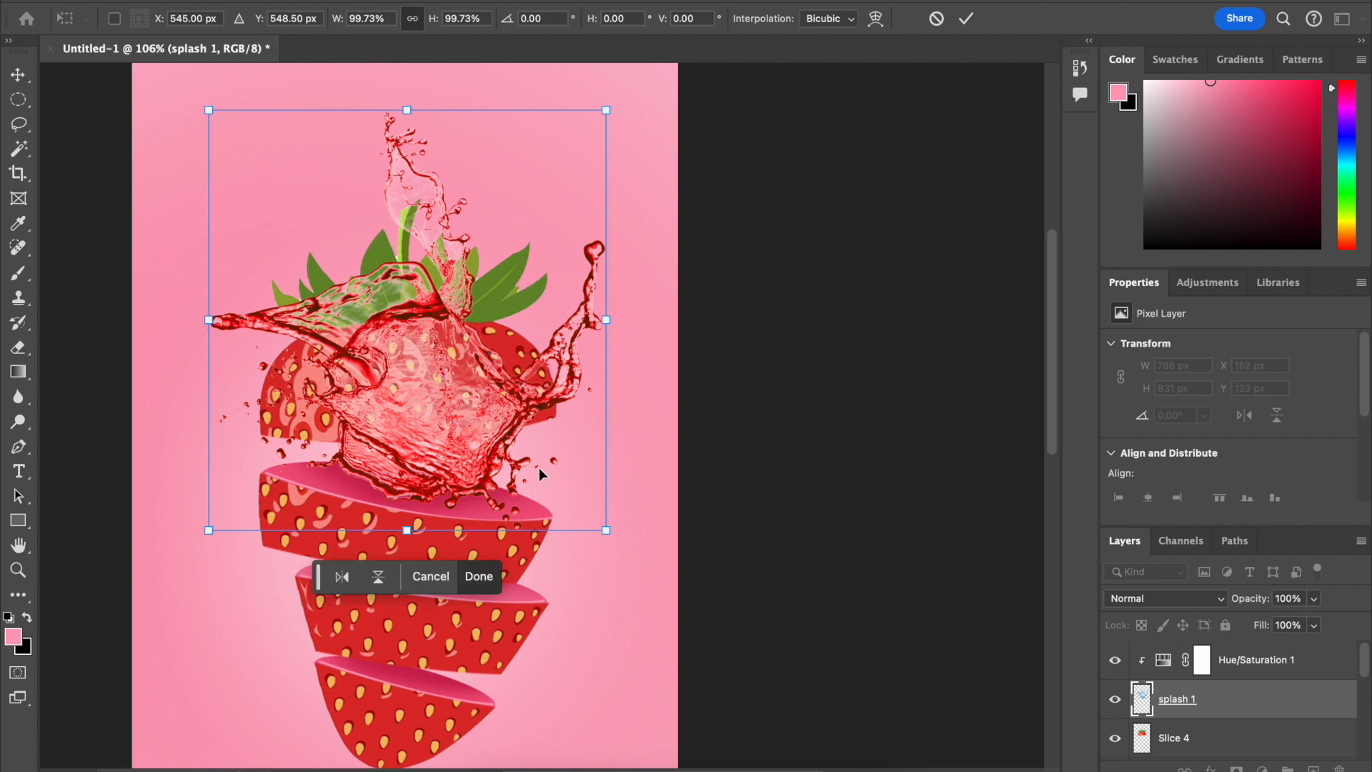
Step: Warp the red splash outward along both sides and the upper edge until it measures about 881 × 882 px
right_click(465, 455)
click(487, 448)
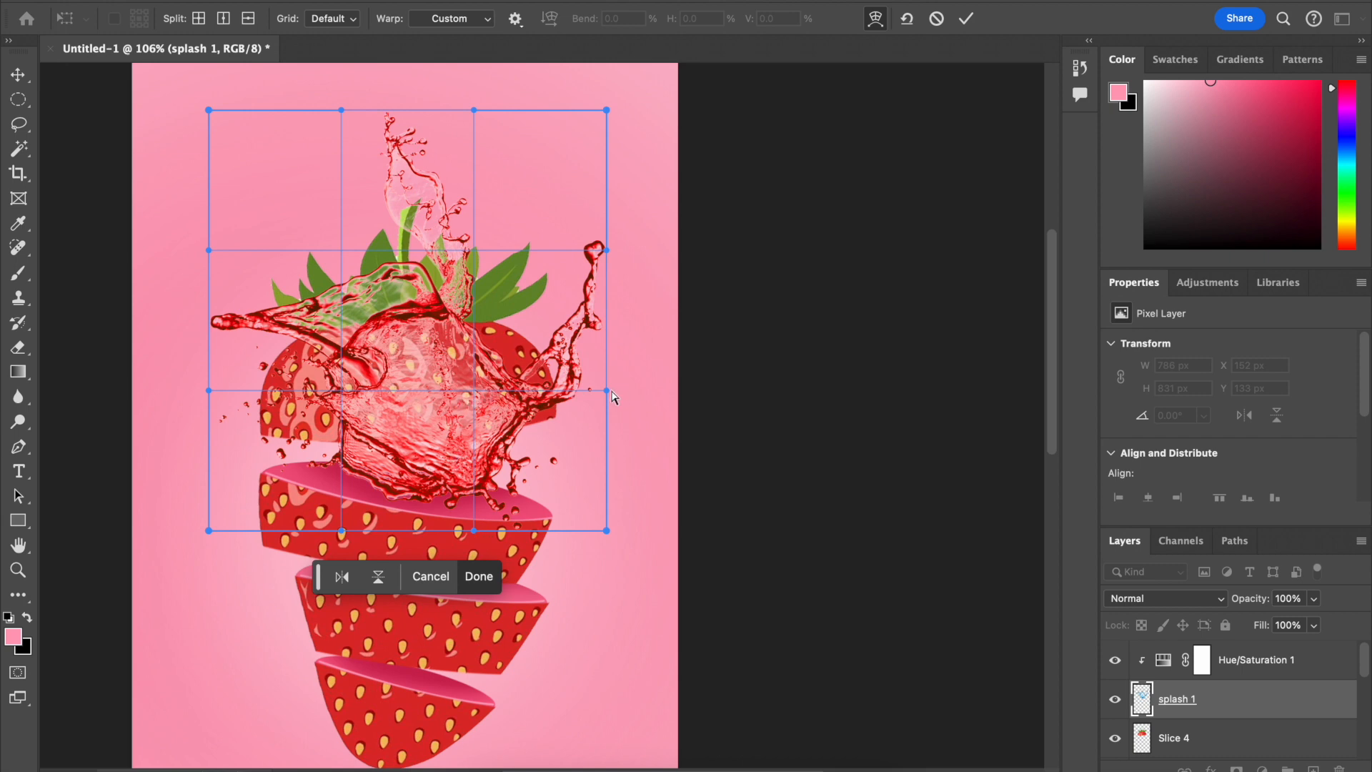
drag(612, 389, 660, 355)
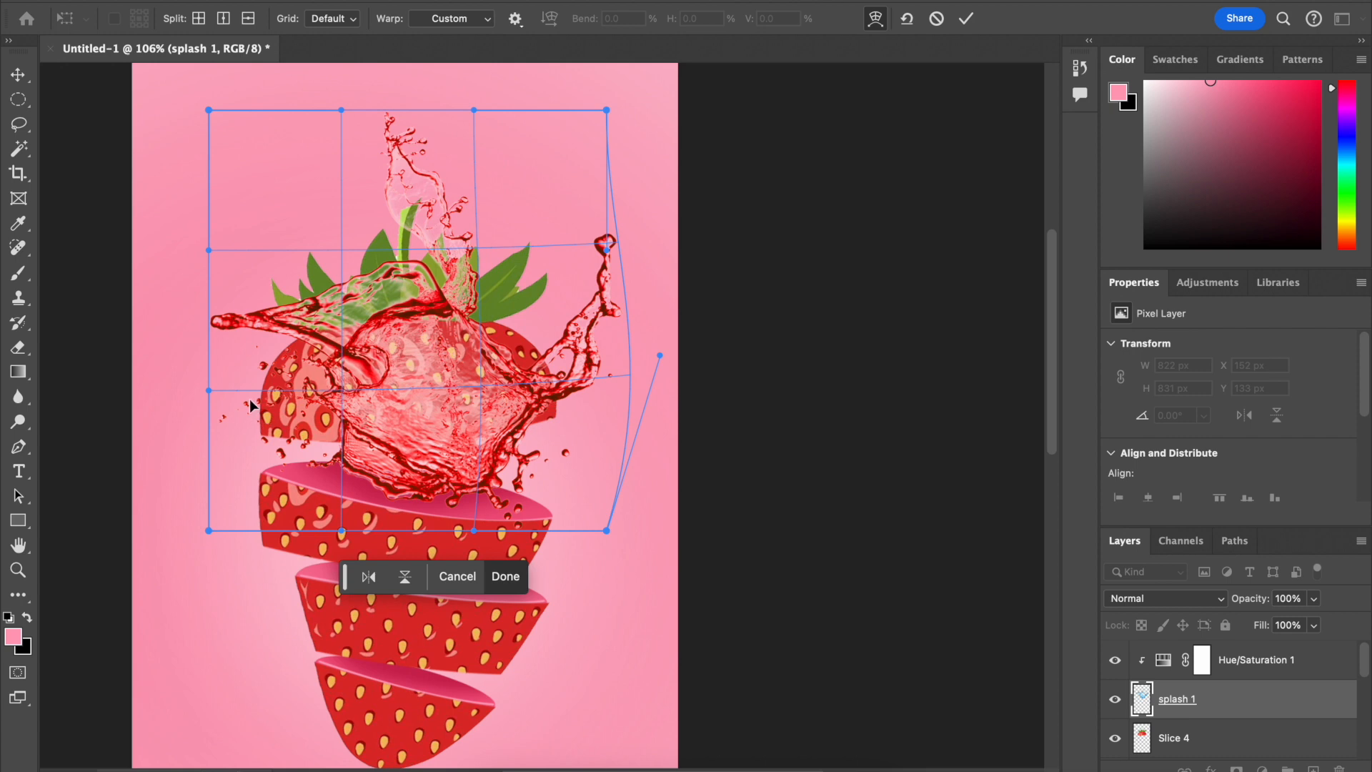
drag(209, 393, 161, 370)
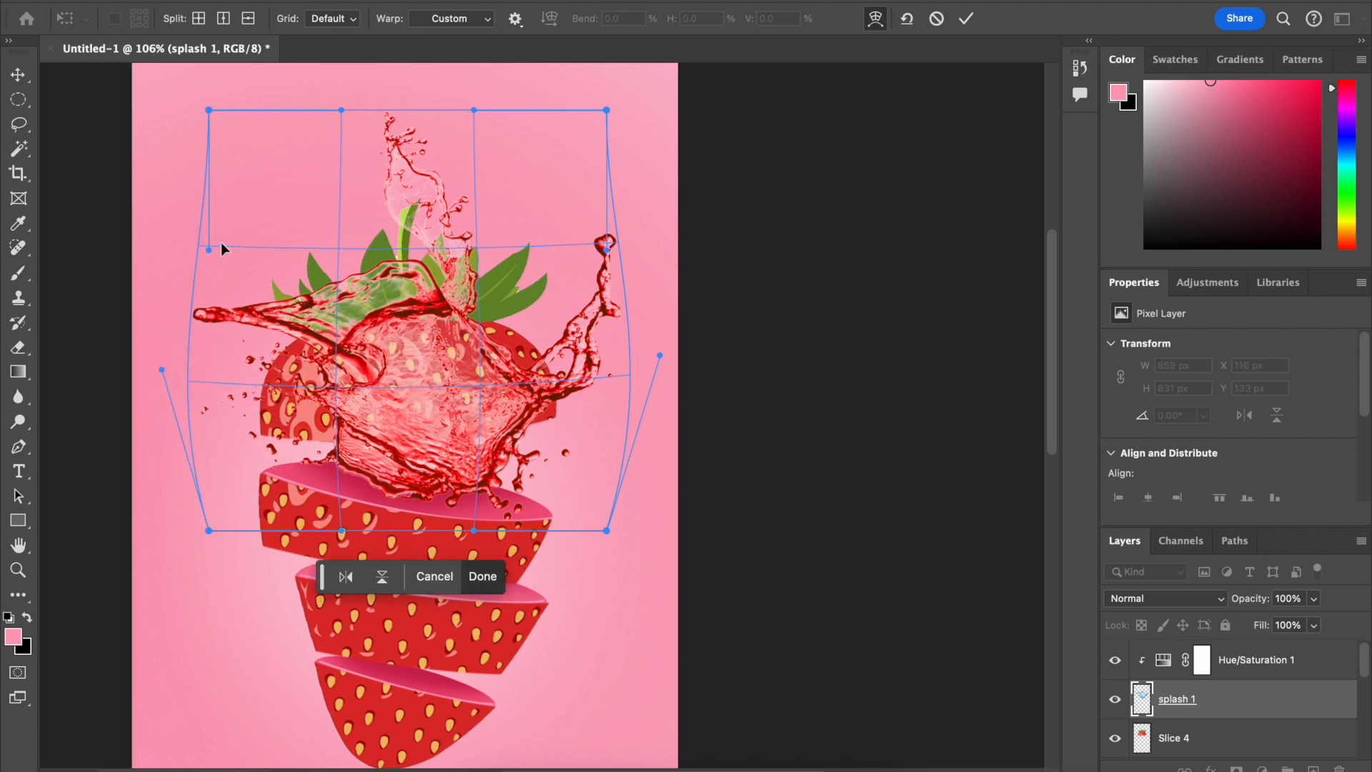
drag(211, 243, 178, 212)
drag(350, 110, 334, 83)
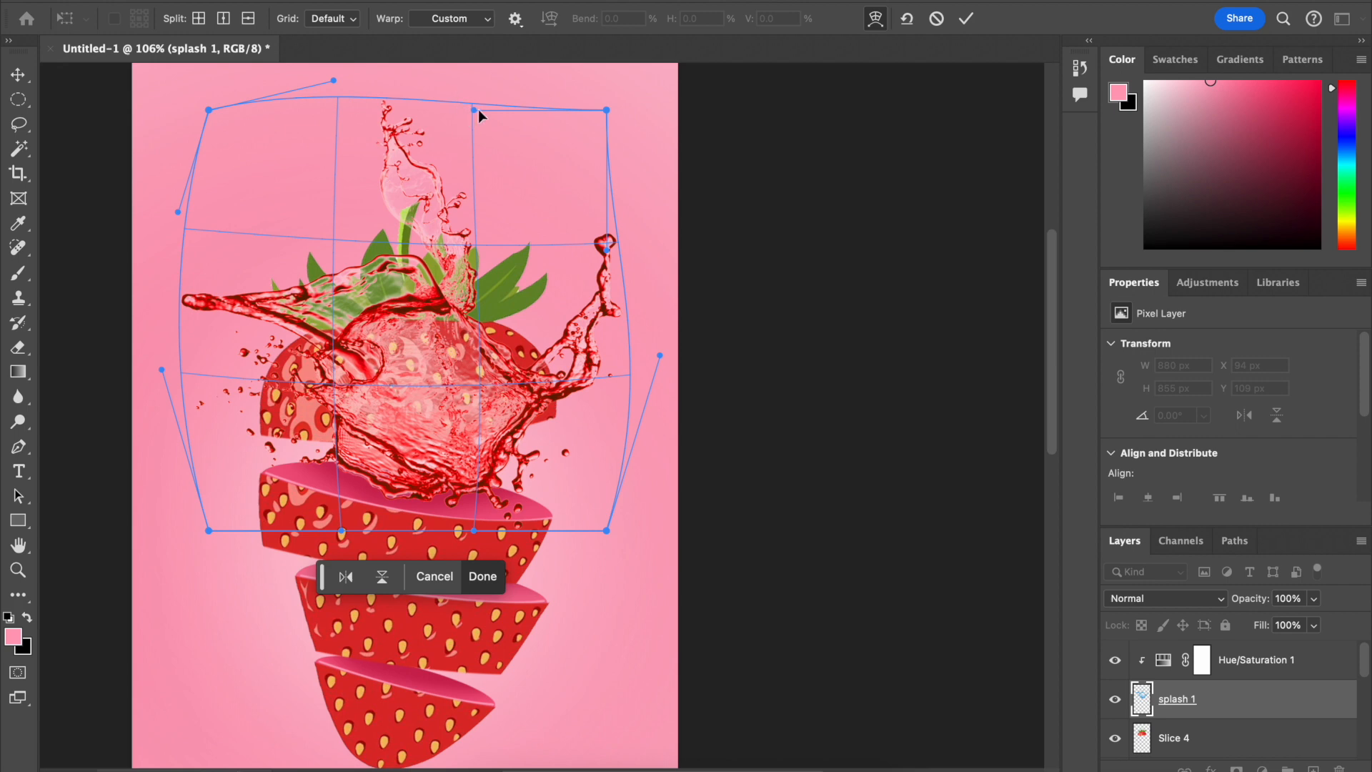
drag(478, 109, 478, 71)
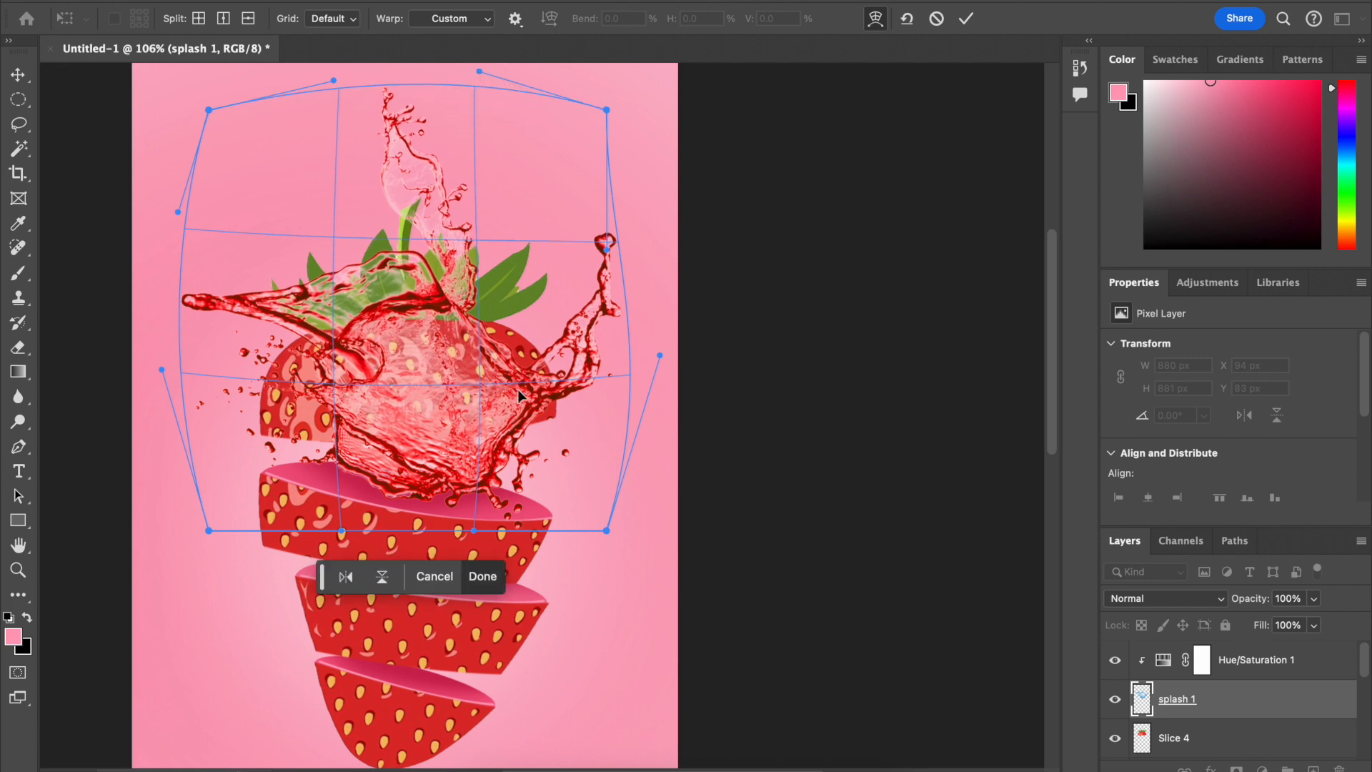
key(Return)
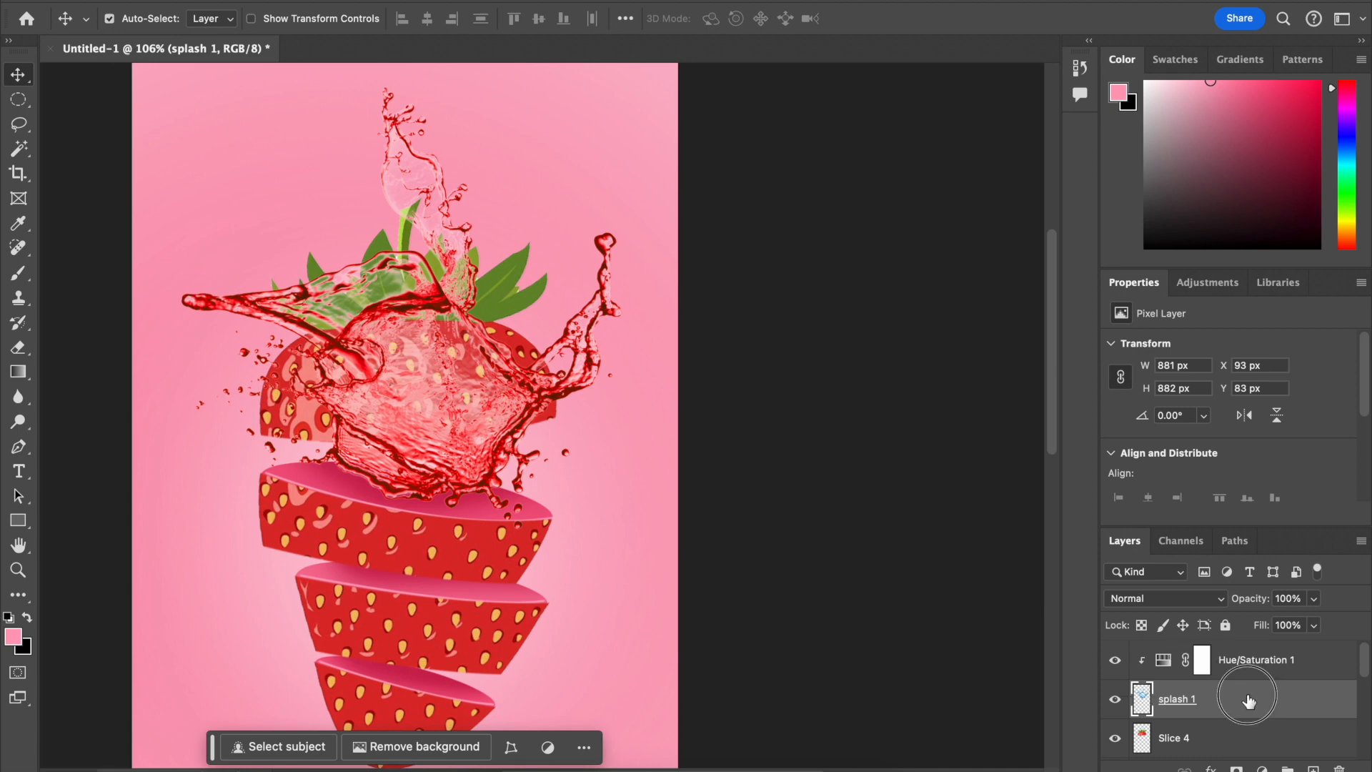
Step: Merge the Hue/Saturation 1 adjustment and the splash 1 layer into a single layer
super+click(1266, 672)
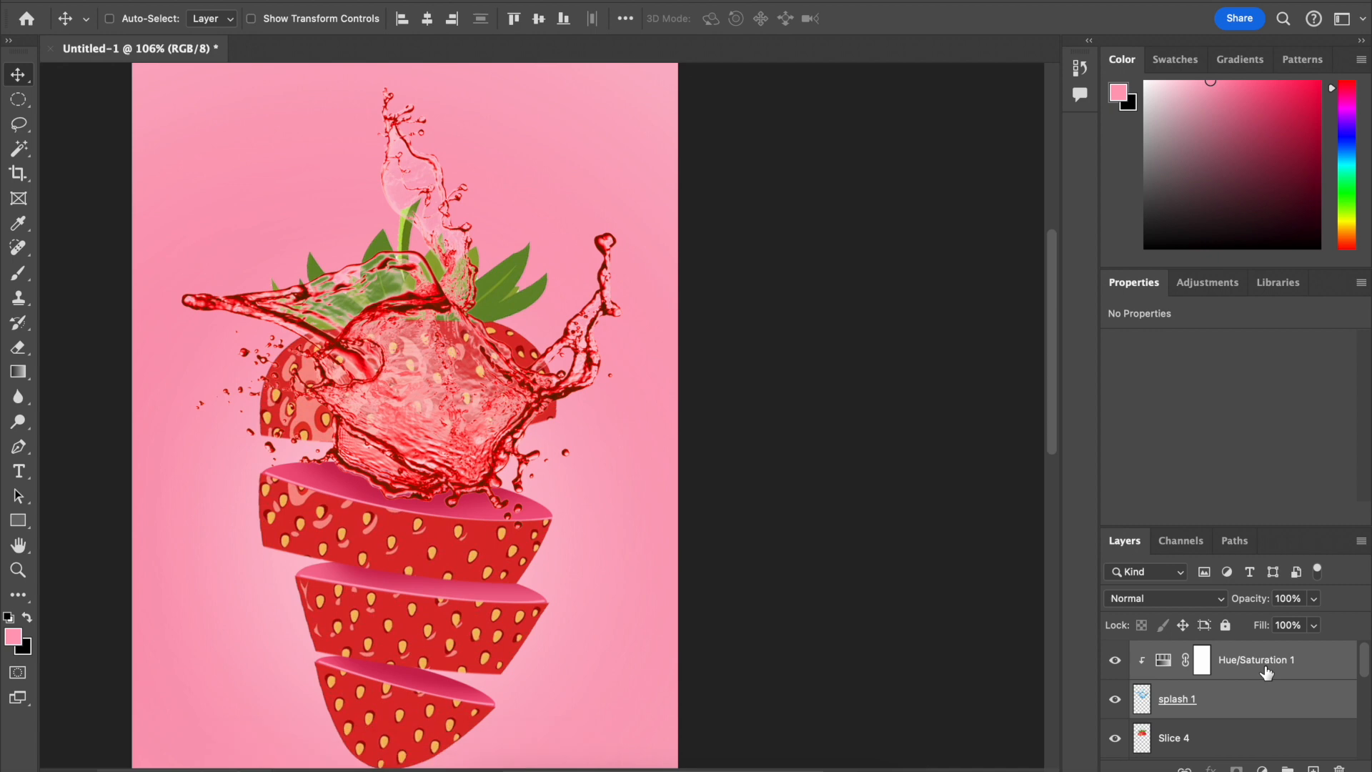
right_click(1267, 672)
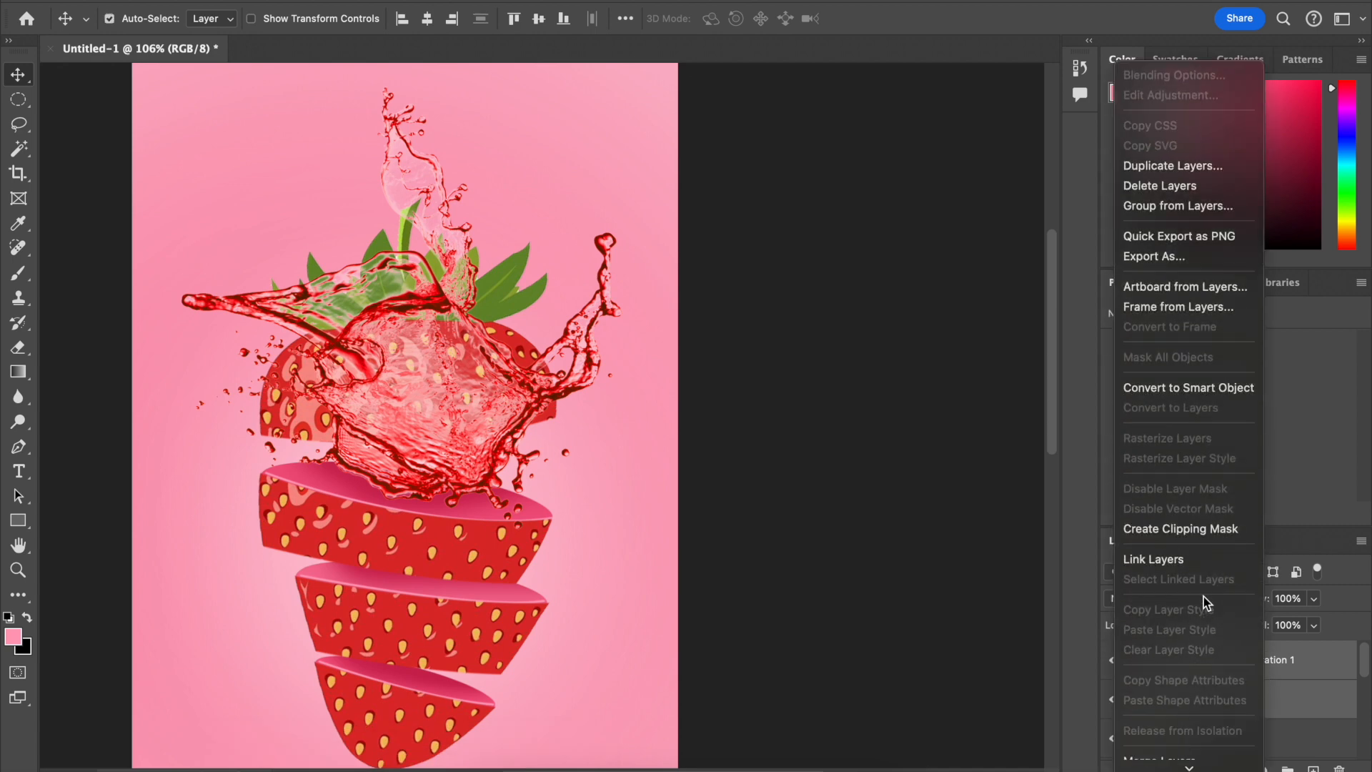
click(1217, 593)
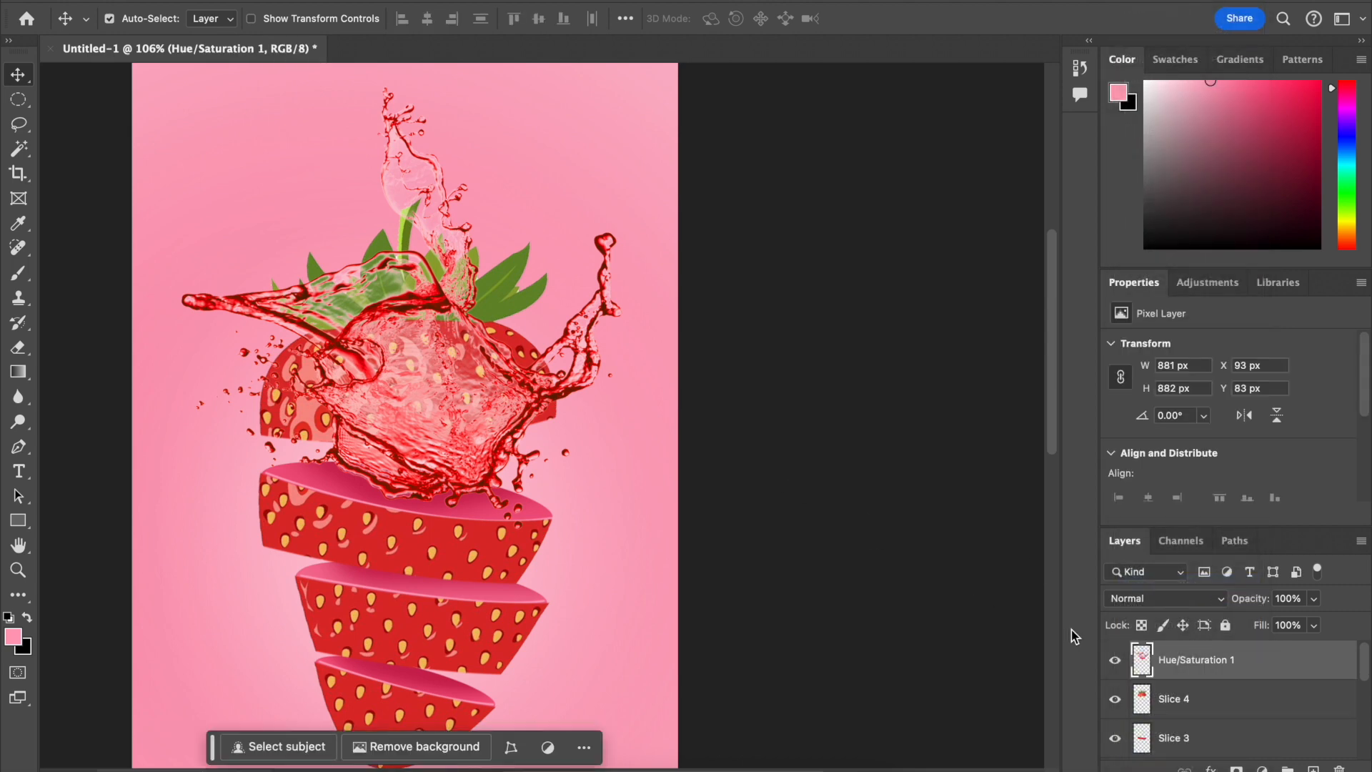
Step: Compare the artwork with and without the merged splash, and place its layer below Slice 4
click(1115, 660)
click(1115, 660)
click(1115, 659)
click(1115, 660)
click(1115, 660)
click(1116, 659)
drag(1183, 678, 1191, 714)
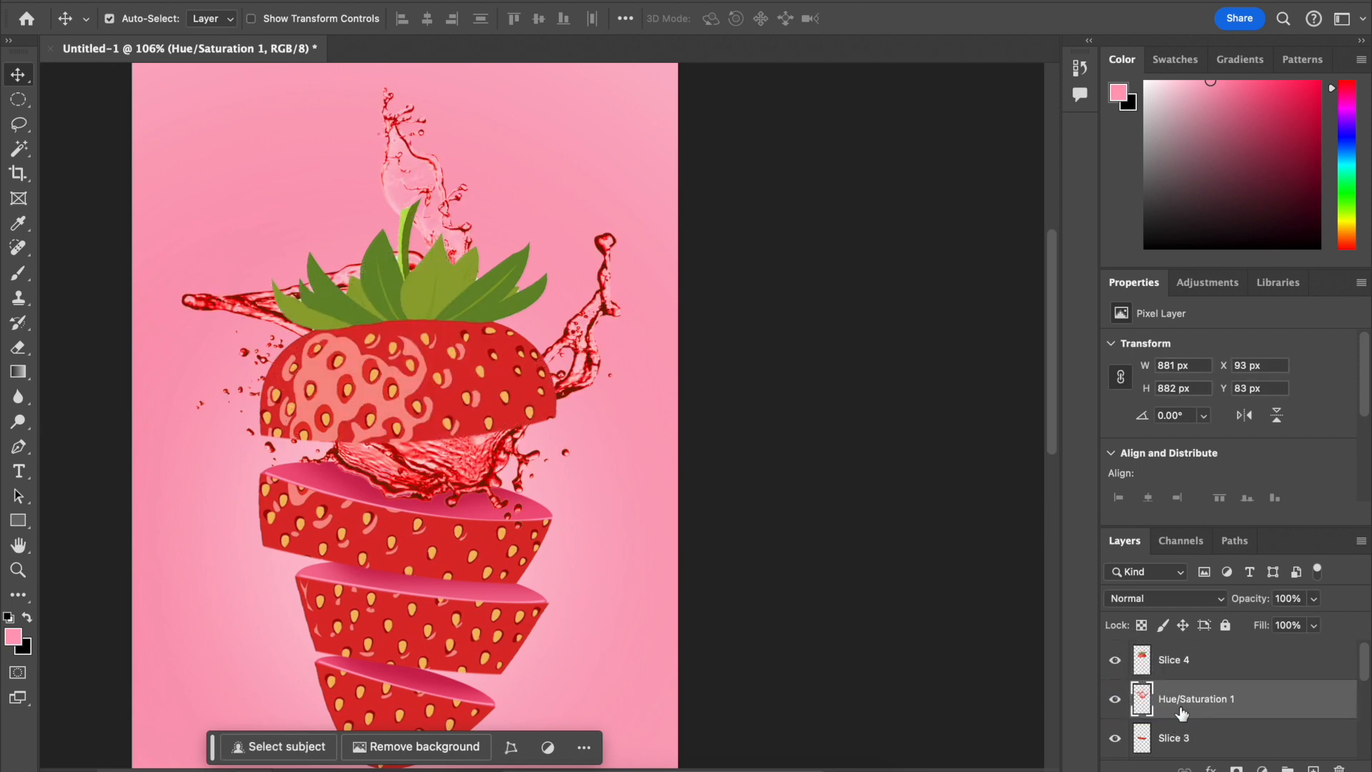
Step: Rotate the Slice 4 layer about 51.7° and lift it above the splash to X 358 px, Y 83 px
drag(461, 398, 533, 383)
key(ctrl+t)
drag(644, 182, 660, 357)
drag(469, 378, 520, 402)
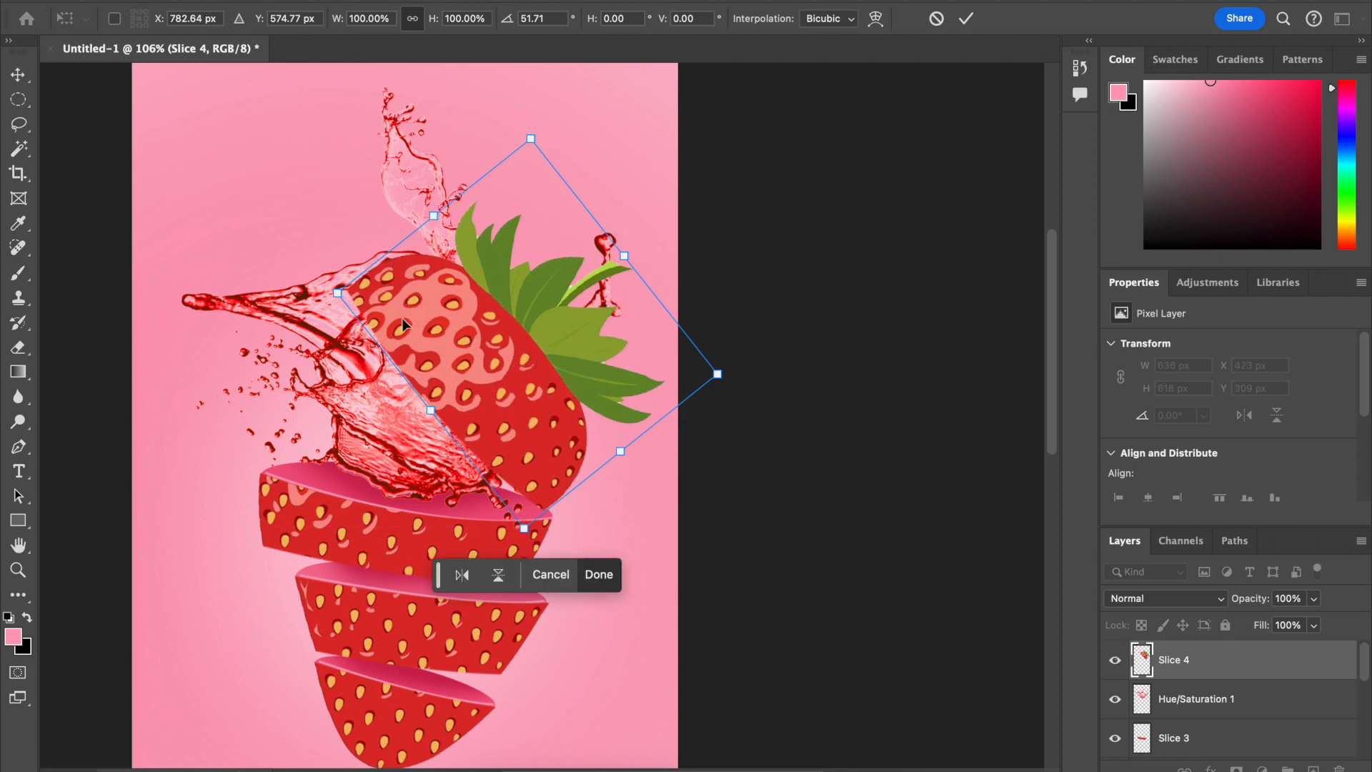
key(Return)
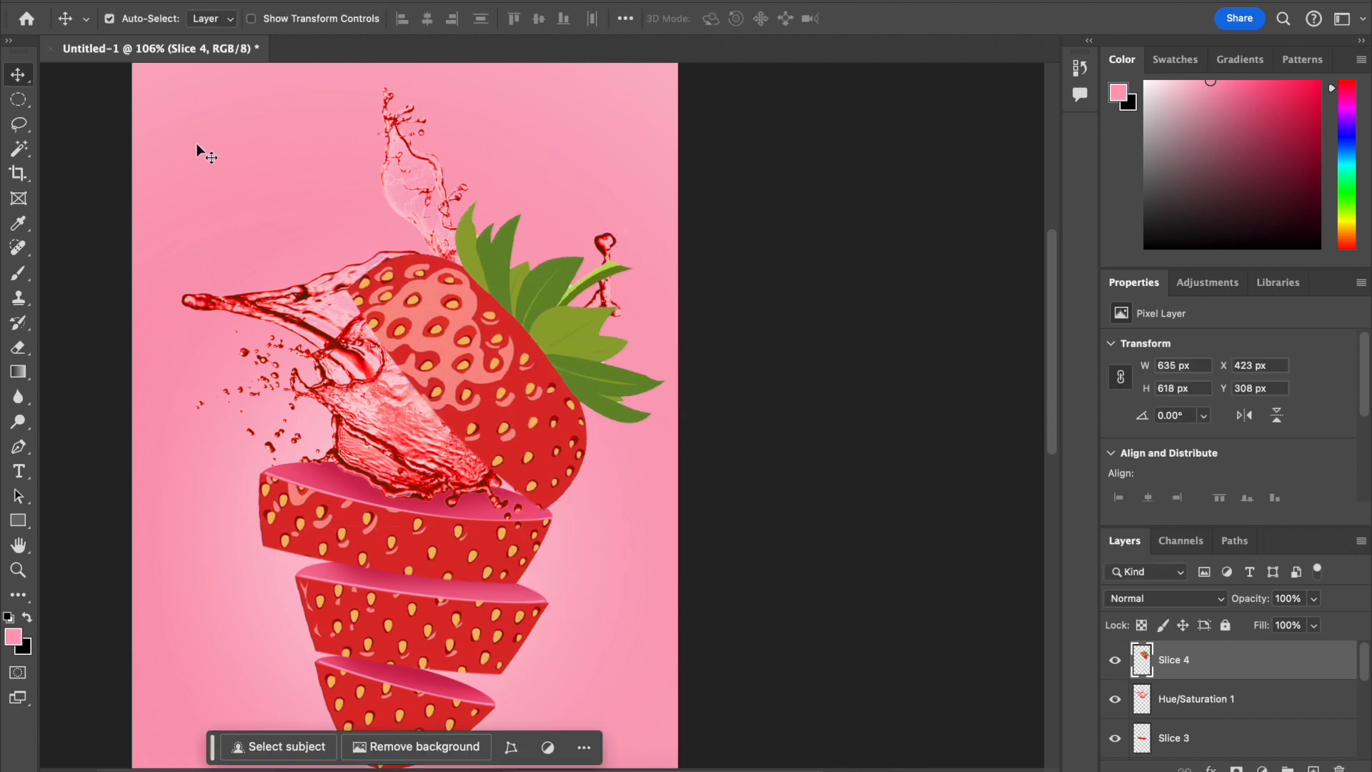
scroll(239, 201, down, 4)
scroll(239, 201, up, 5)
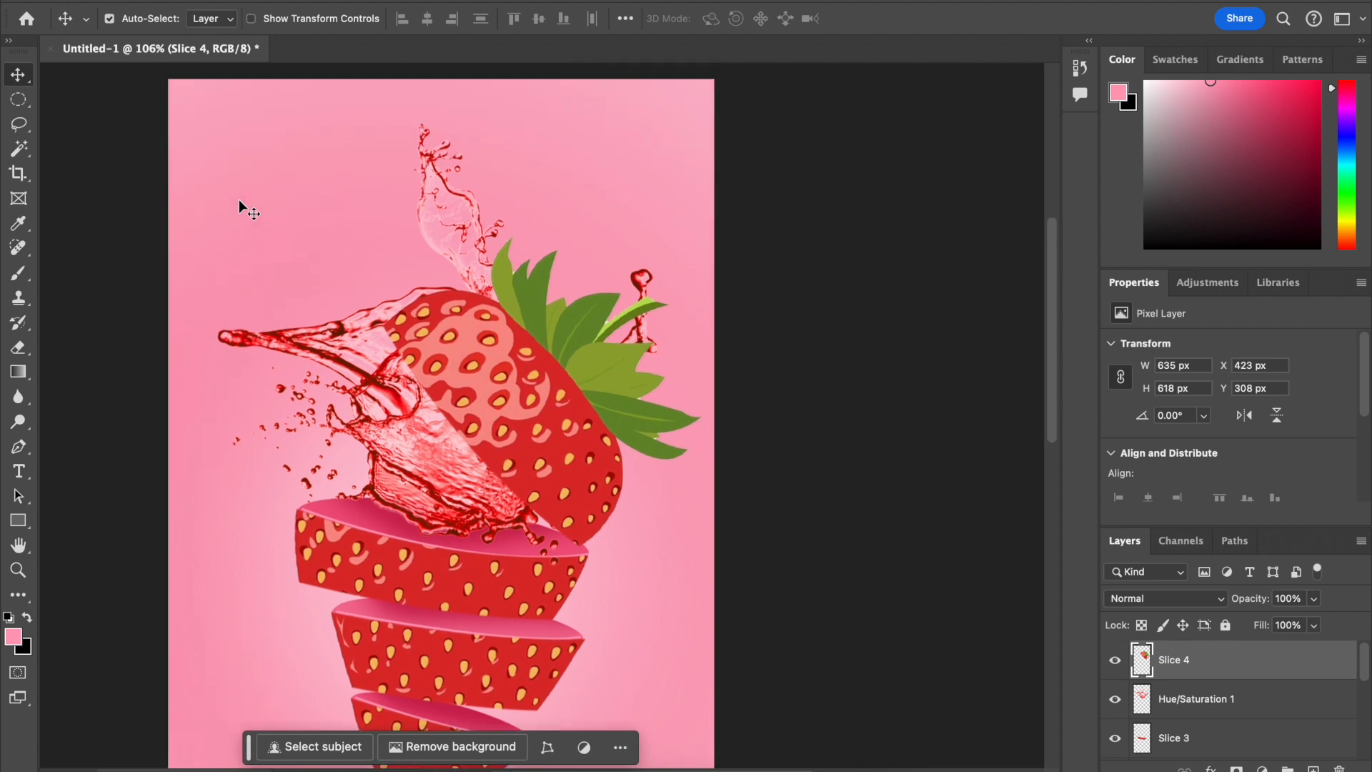
scroll(239, 201, down, 1)
drag(450, 313, 519, 181)
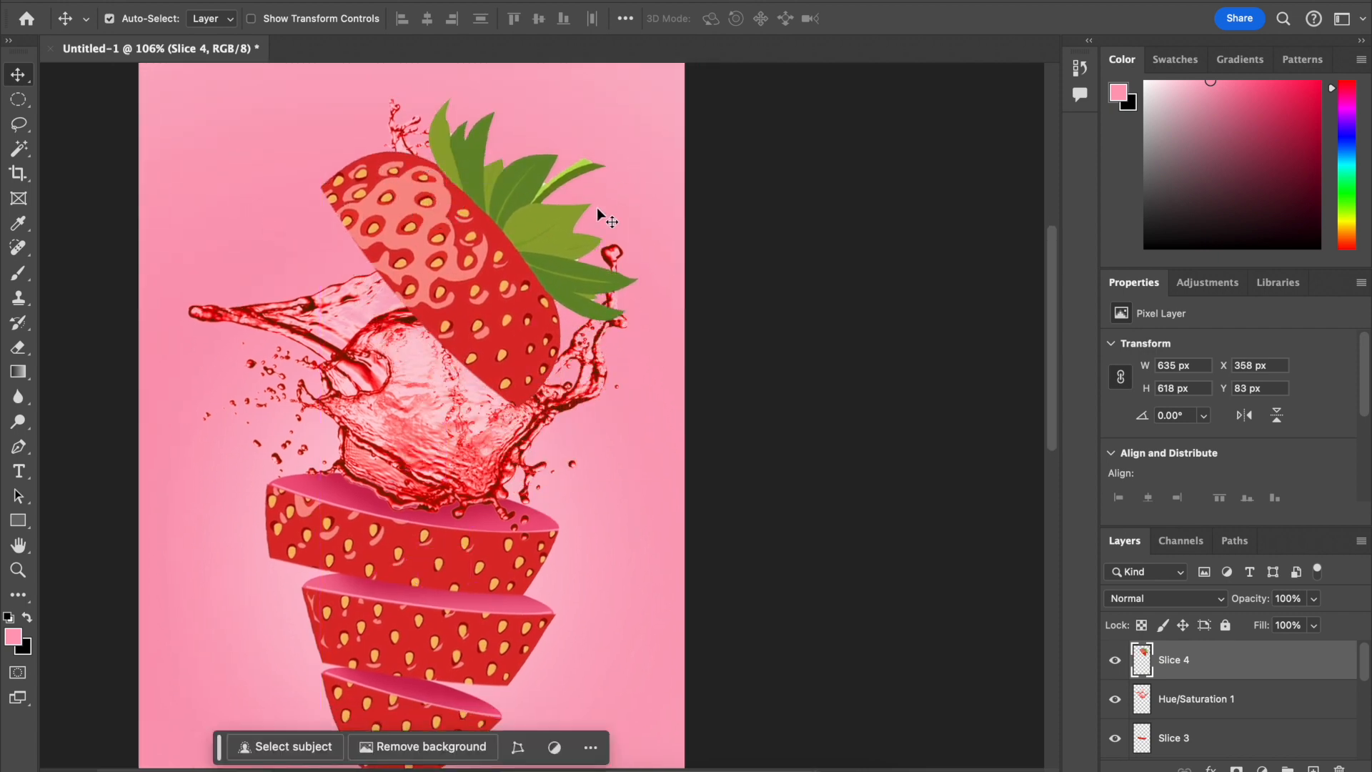
Step: Rotate Slice 4 counter-clockwise until its leaves point up, and place it at X 202 px, Y 66 px
key(ctrl+t)
drag(650, 123, 514, 48)
drag(510, 275, 451, 320)
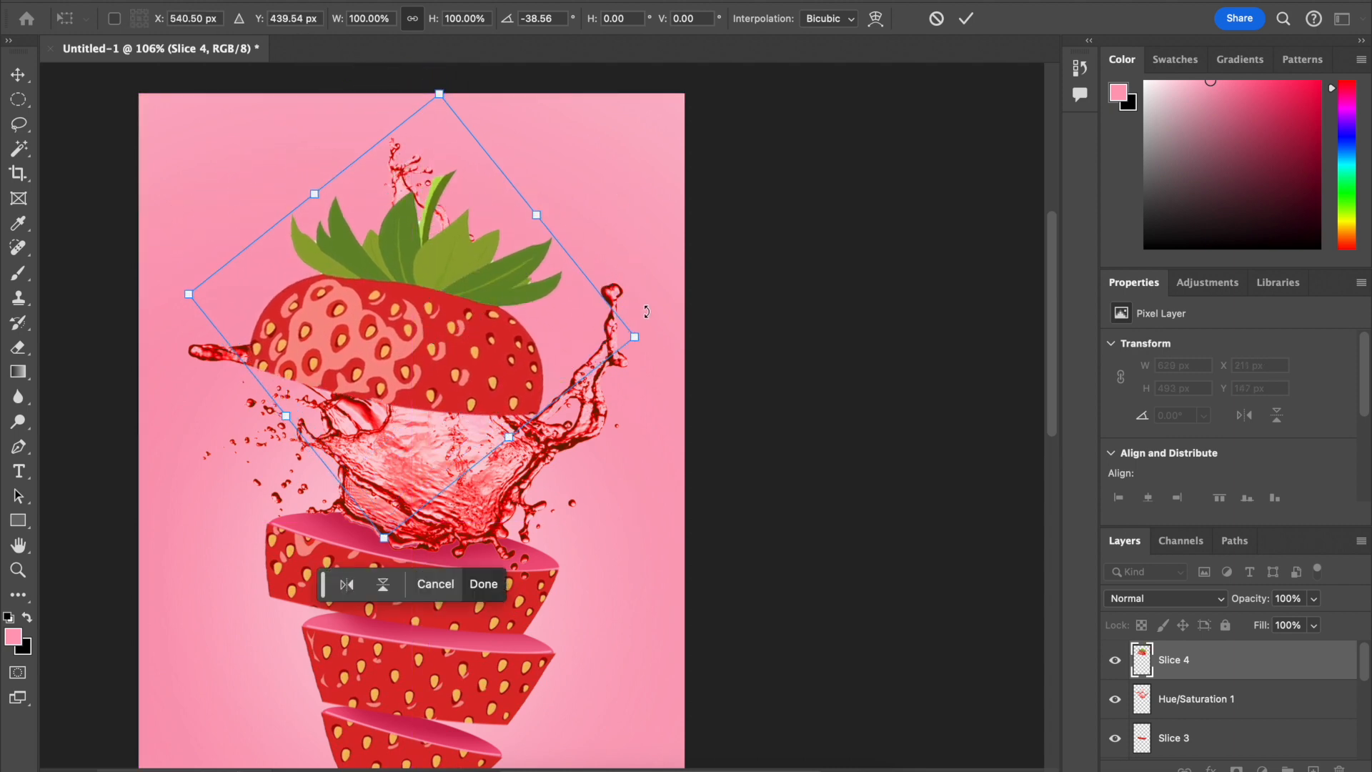
drag(654, 352, 624, 261)
key(Escape)
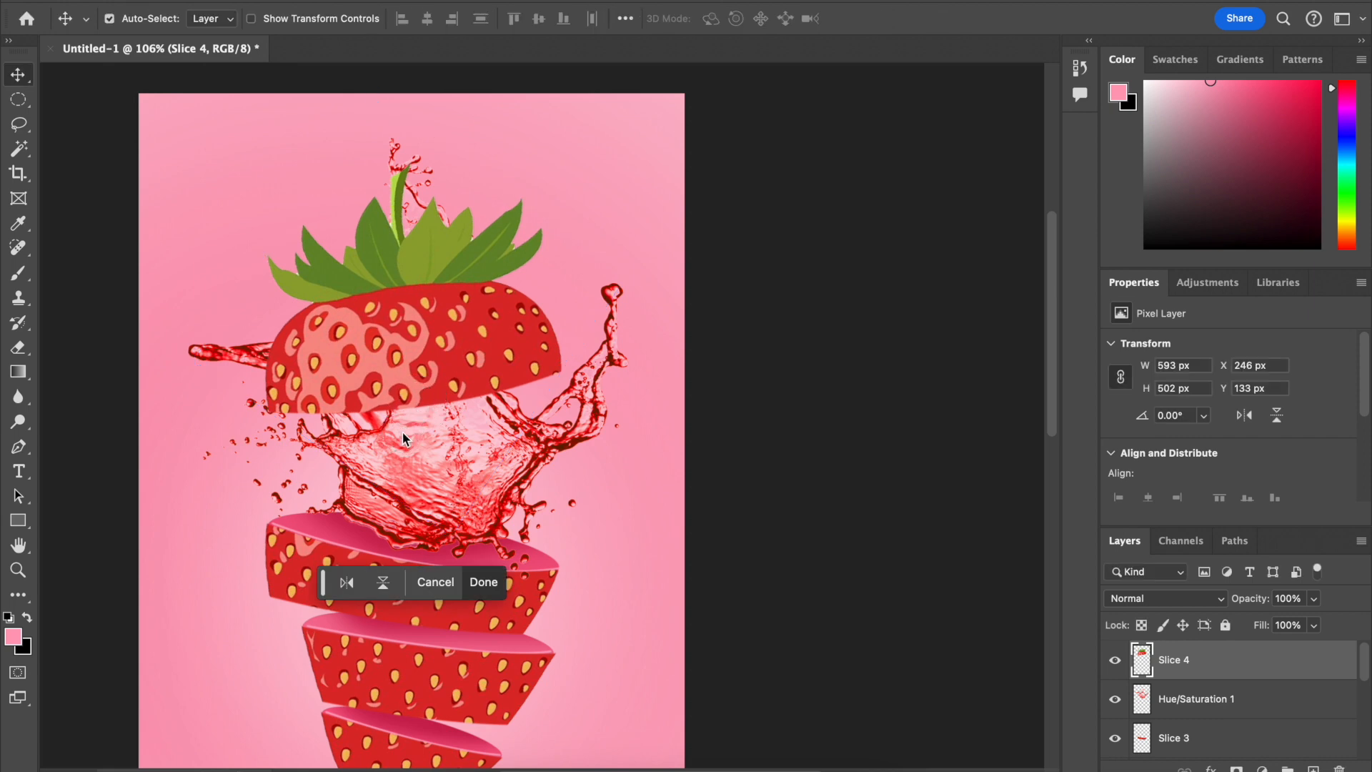
drag(410, 392, 390, 363)
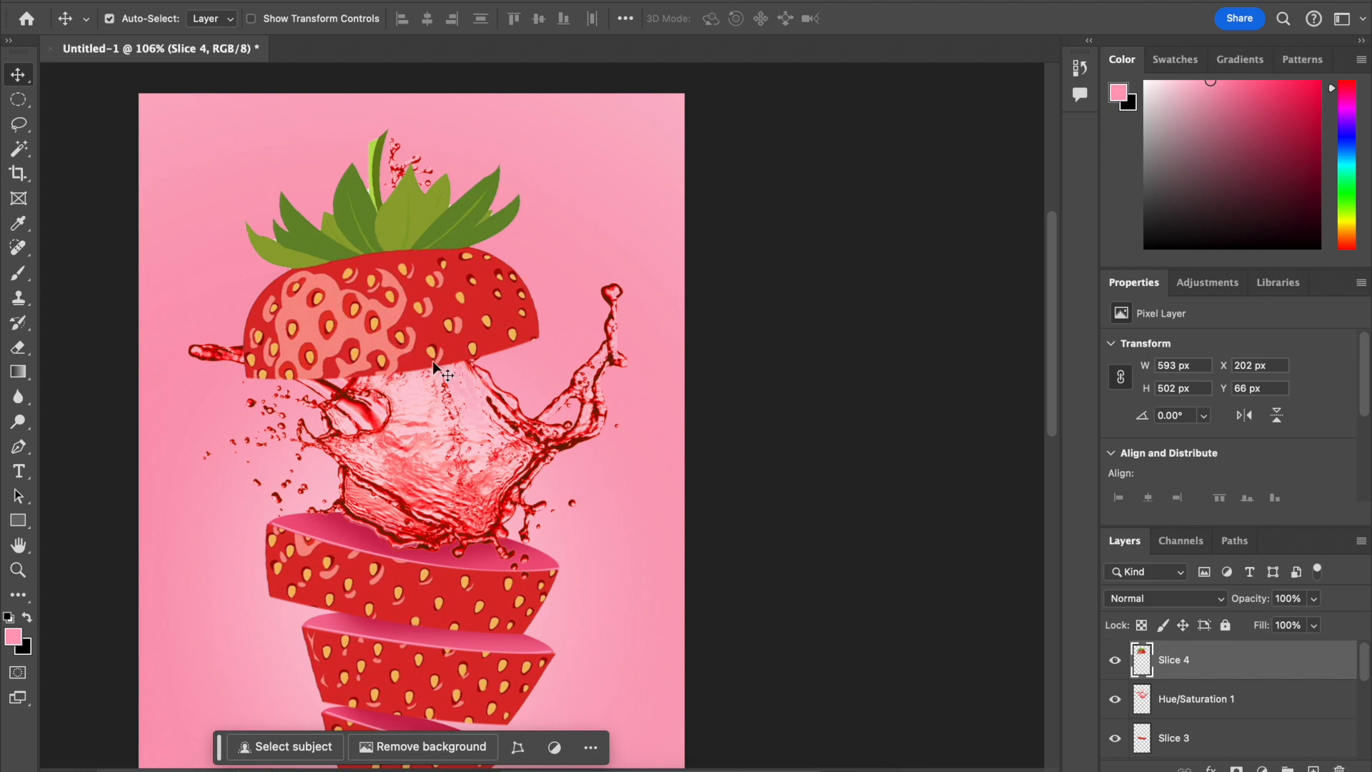
Step: Switch to the browser's splash water .png image results, copy the circular blue splash from Aspomires, and return to Photoshop
key(ctrl+Right)
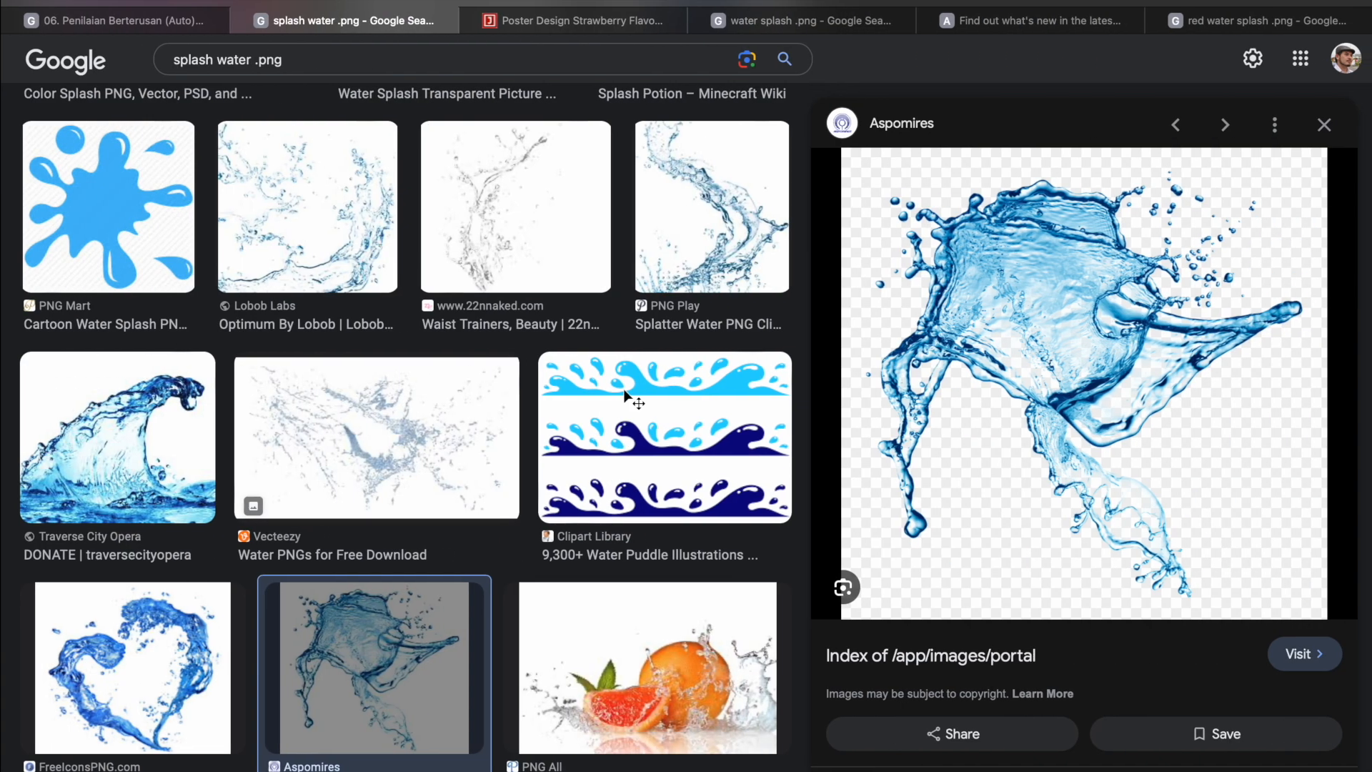
scroll(456, 403, down, 15)
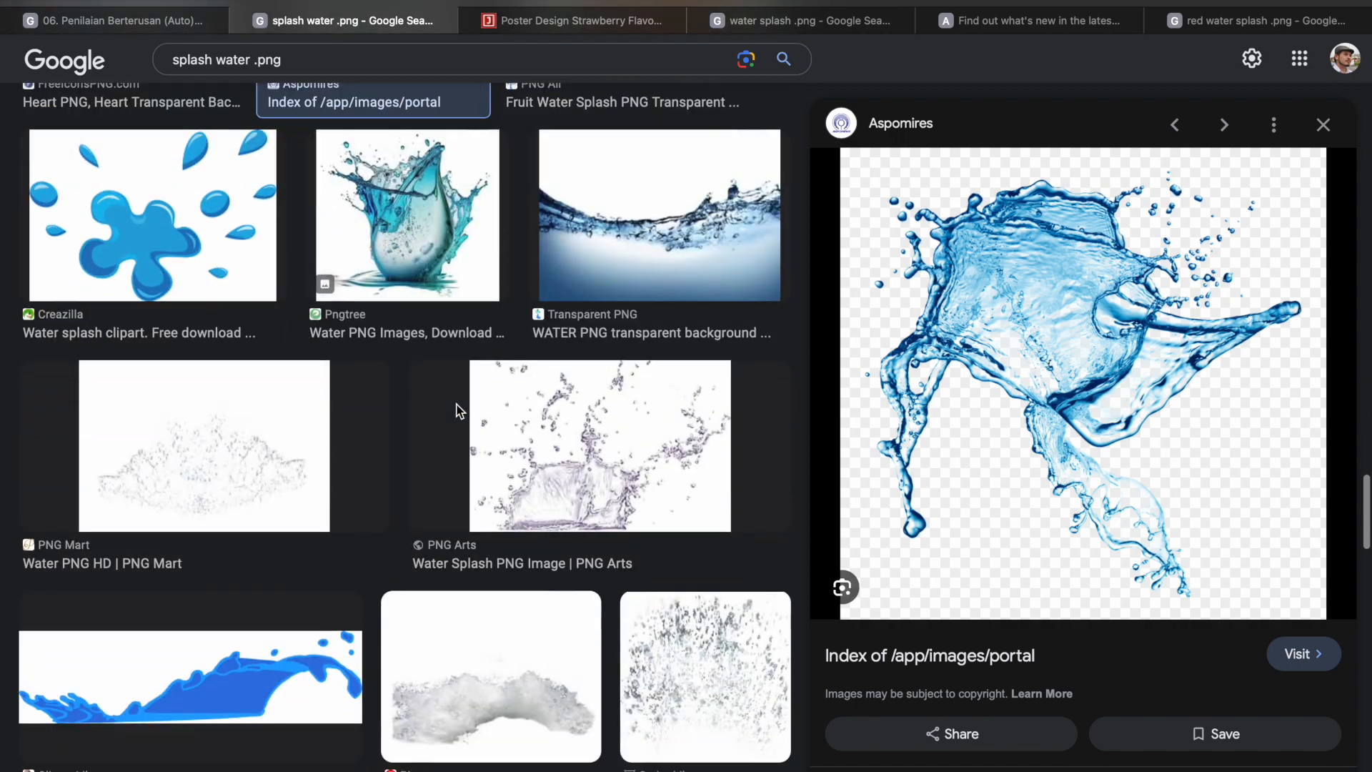
scroll(456, 403, up, 10)
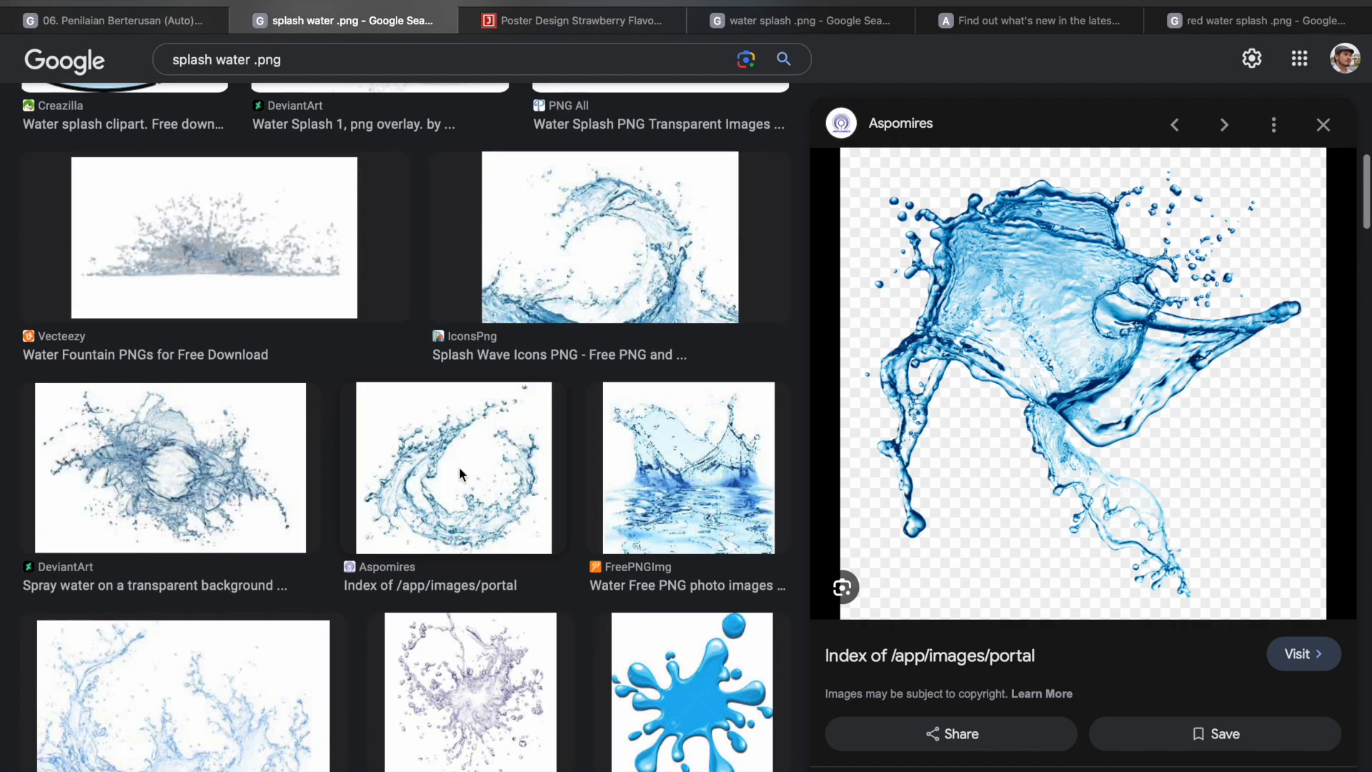
click(460, 469)
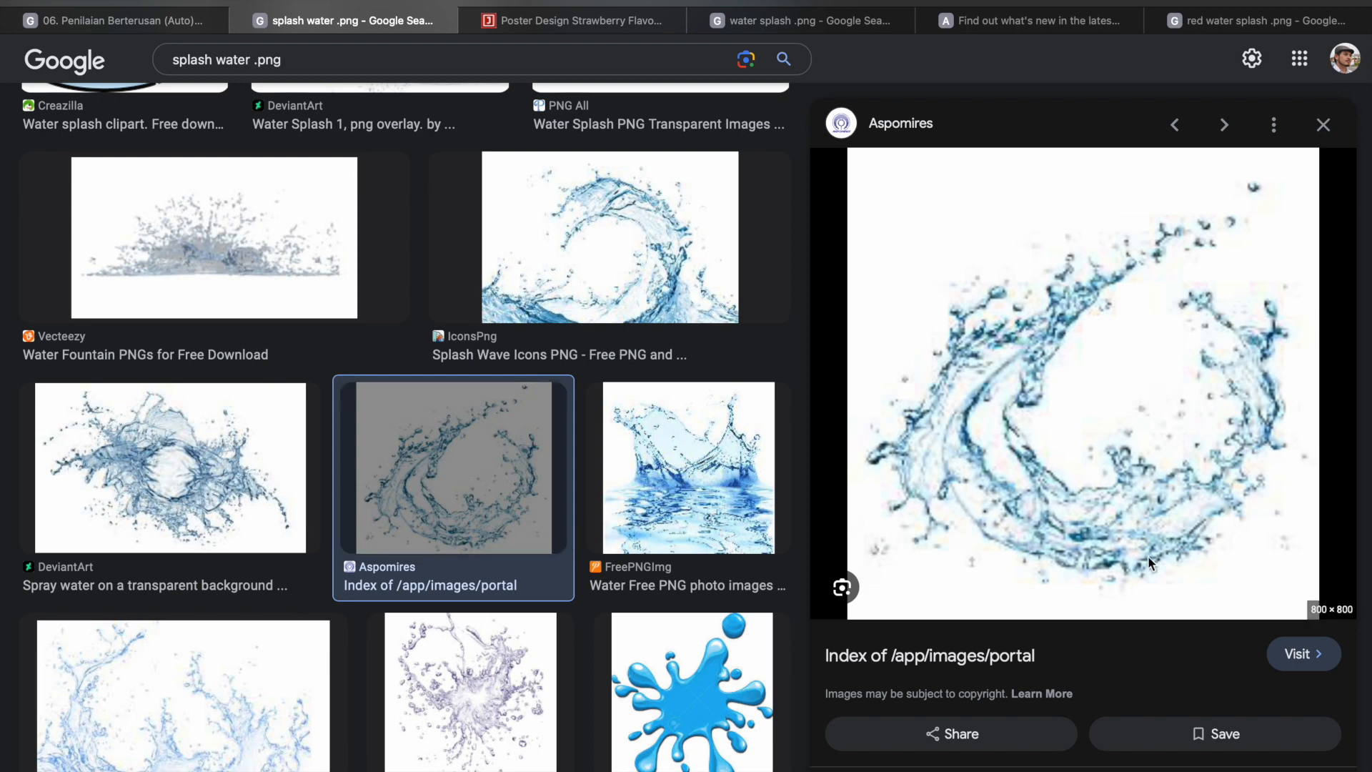
right_click(1076, 530)
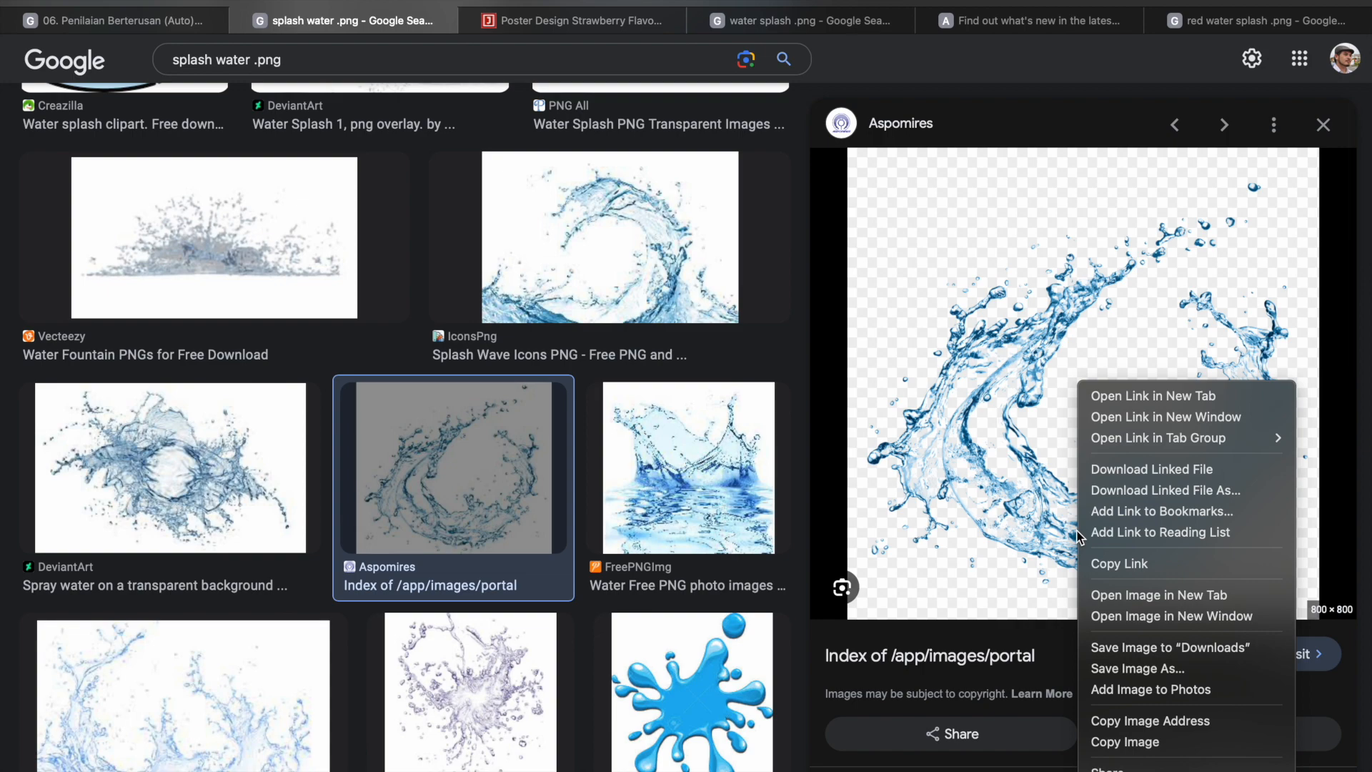
click(1179, 743)
key(ctrl+Left)
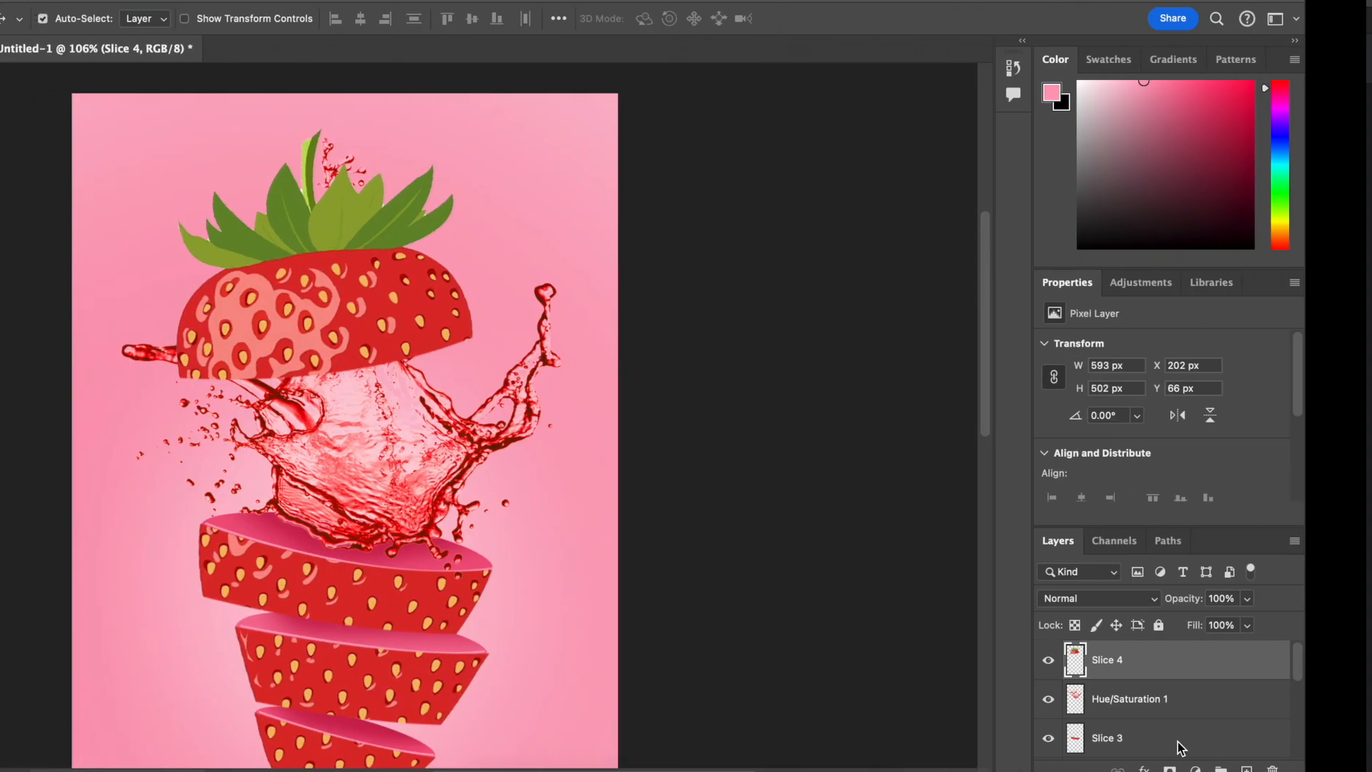
right_click(683, 530)
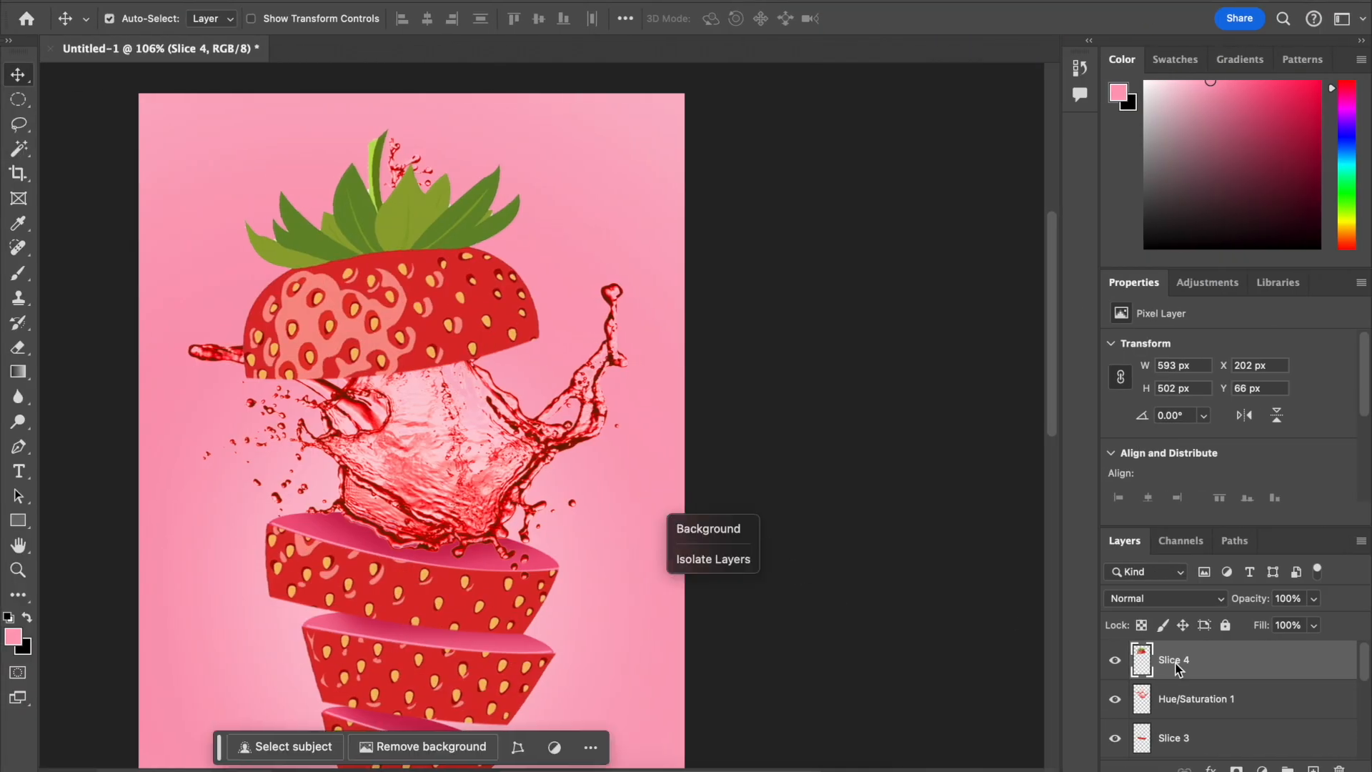
click(1308, 661)
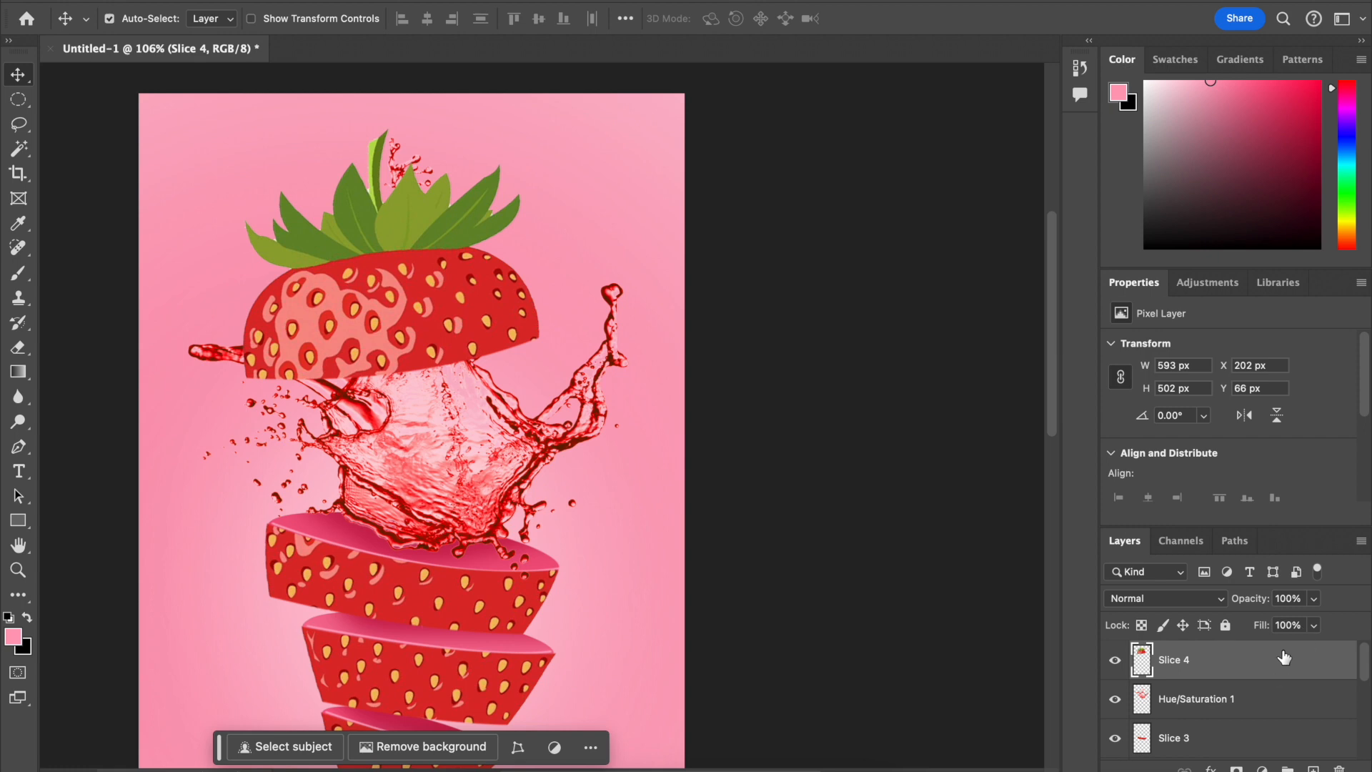
right_click(671, 452)
click(639, 452)
right_click(637, 451)
click(624, 443)
Step: Paste the copied circular blue splash into the document, undoing any accidental move of another layer
key(super)
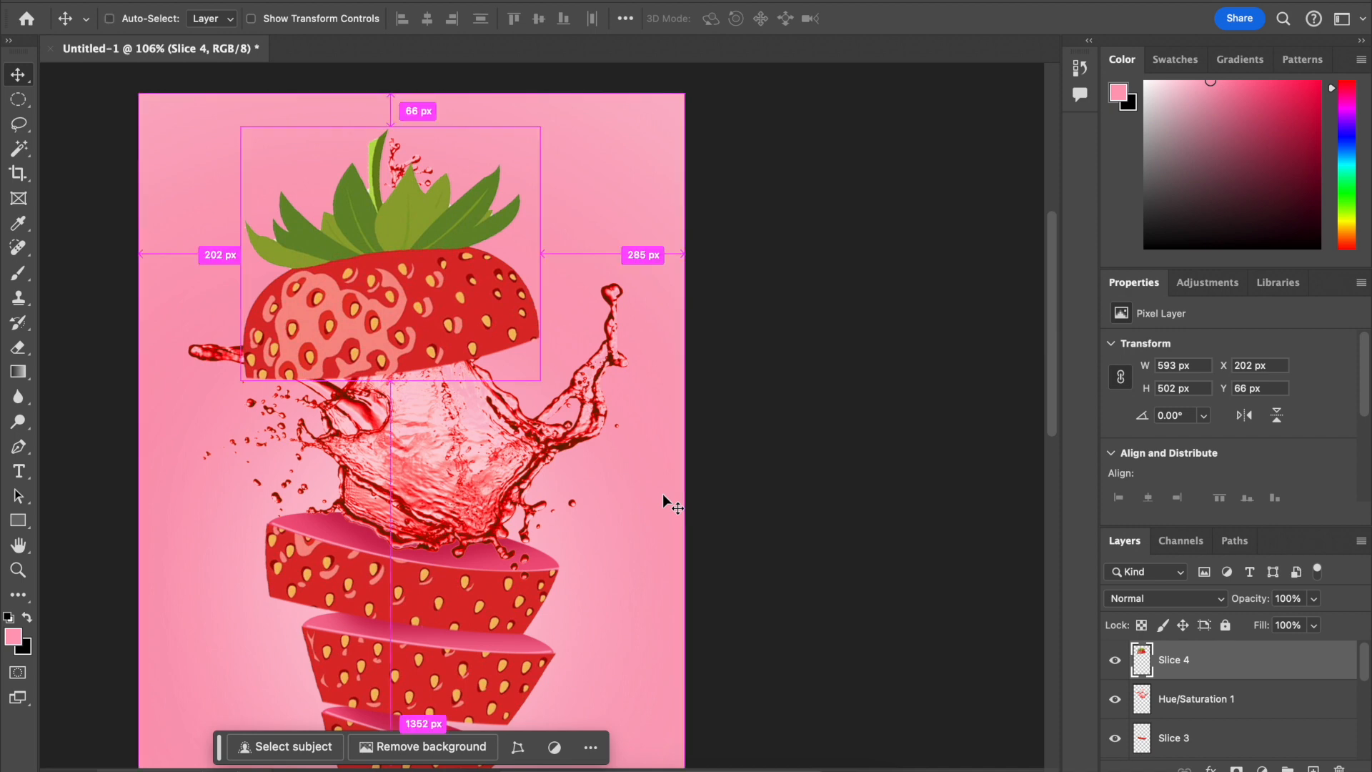
key(super+v)
drag(429, 549, 613, 624)
key(super+z)
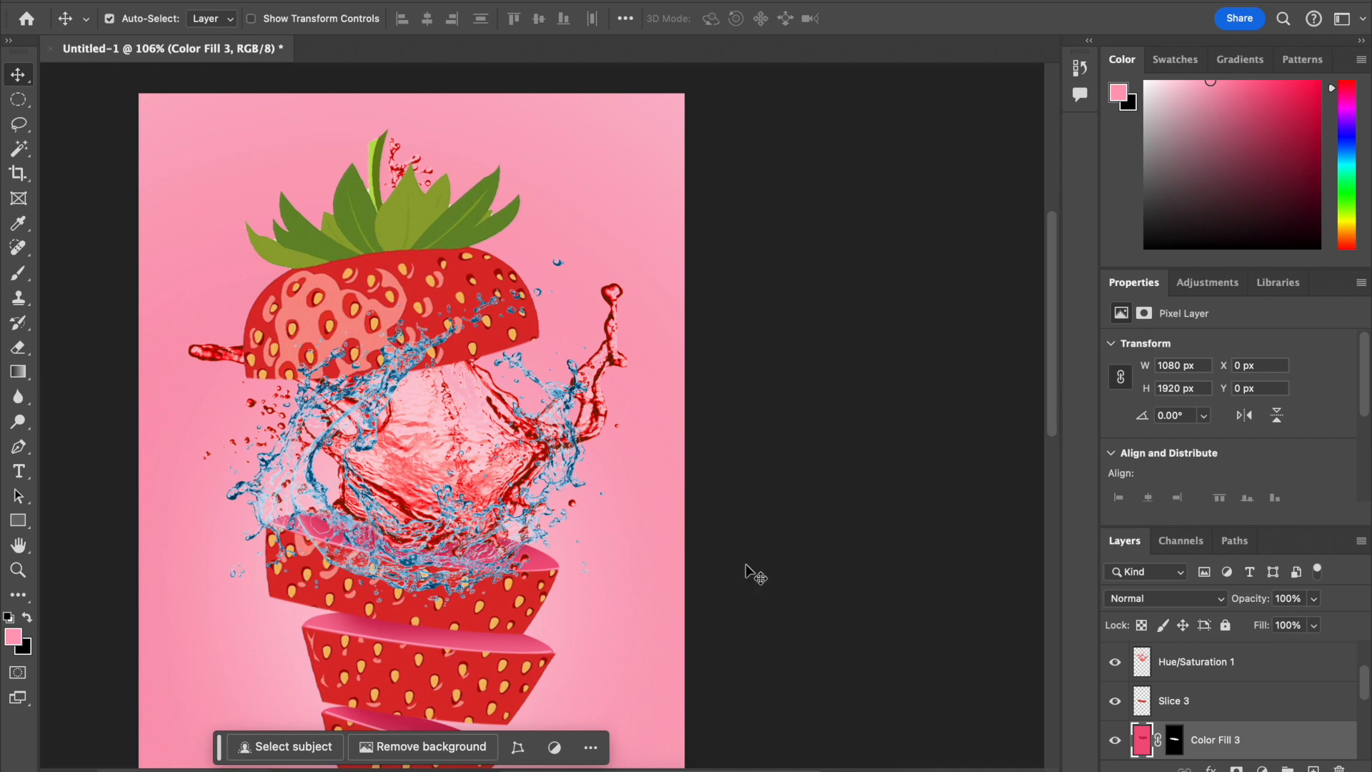
Step: Select the pasted splash on Layer 1 and move it over the second slice, at X 202 px, Y 418 px
click(1192, 662)
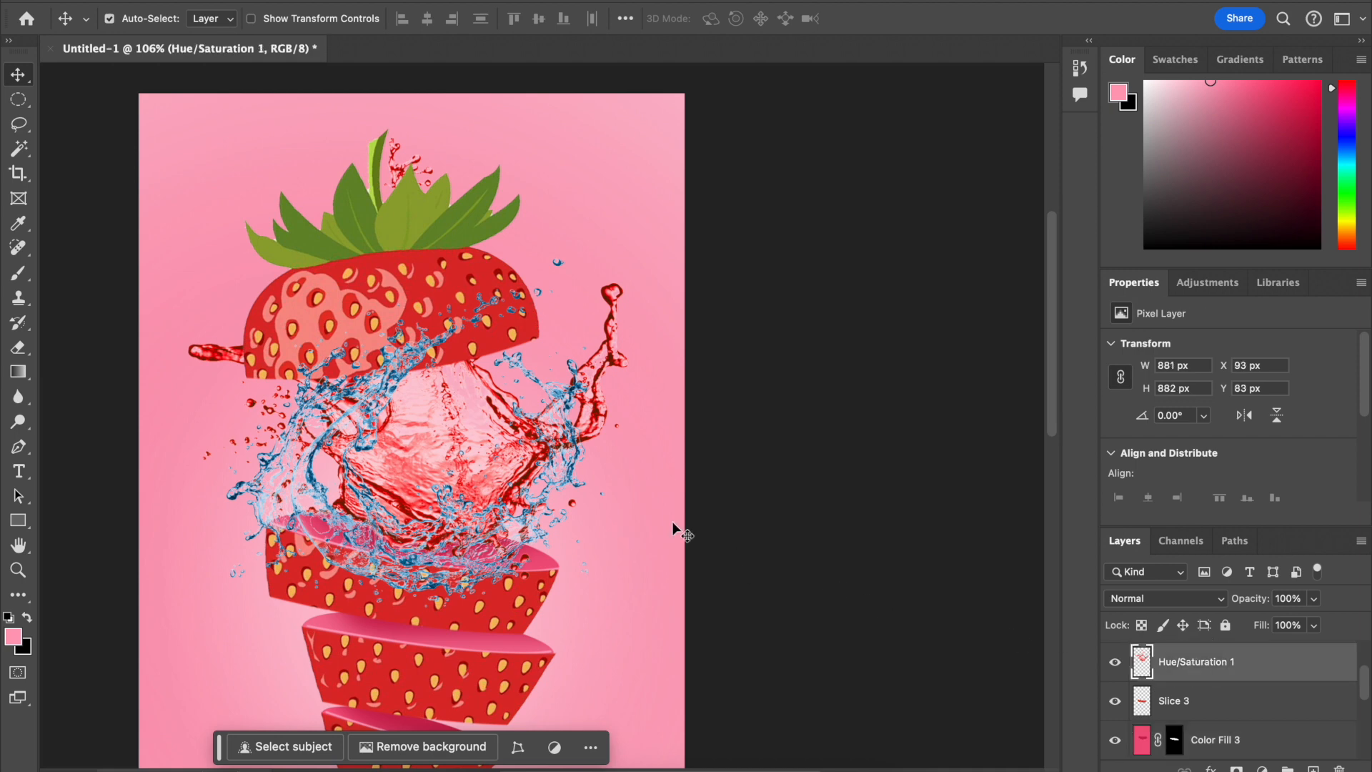
scroll(1144, 686, down, 2)
scroll(1143, 676, up, 4)
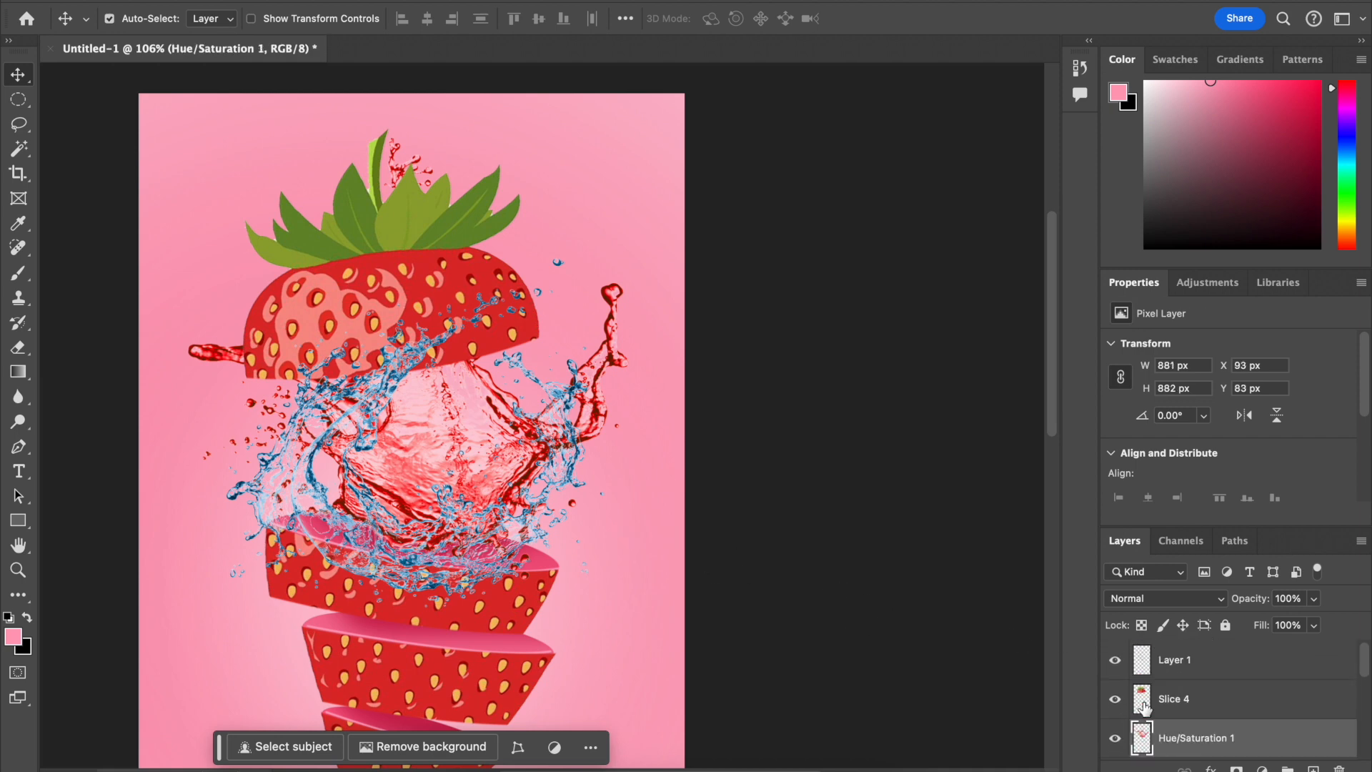
click(1218, 666)
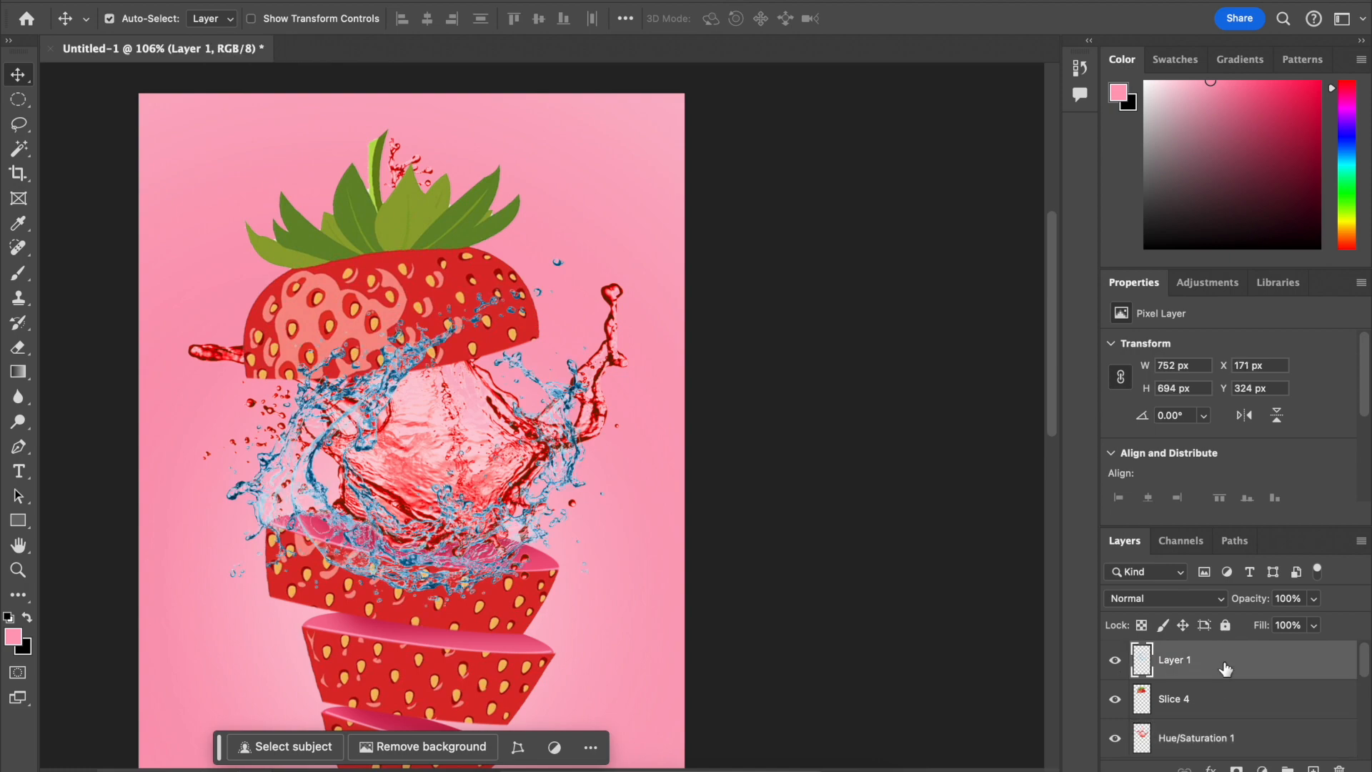
drag(417, 538, 471, 627)
drag(465, 678, 461, 680)
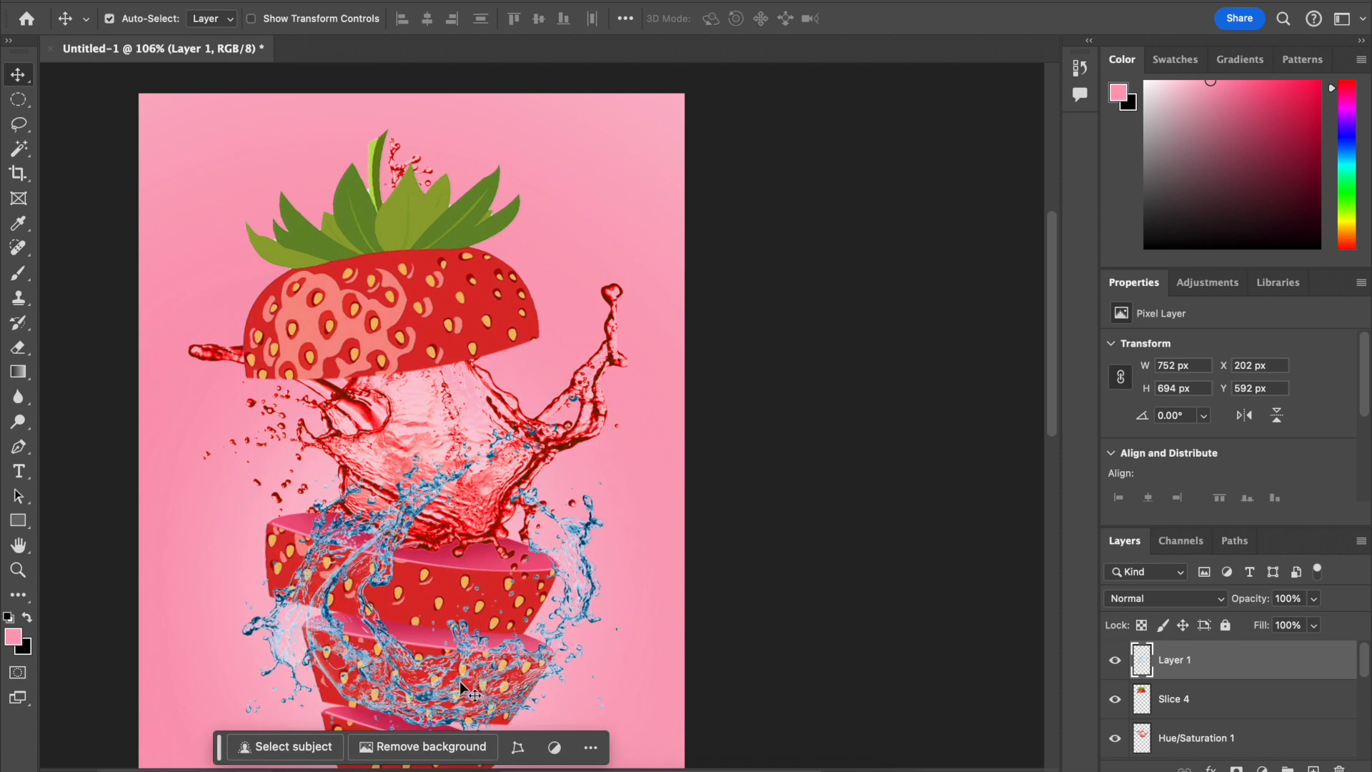
scroll(460, 680, down, 4)
drag(441, 582, 438, 475)
Step: Scale the pasted splash to 38.81%, rotate it about 27.57°, and place it over the second slice's right end
key(ctrl+t)
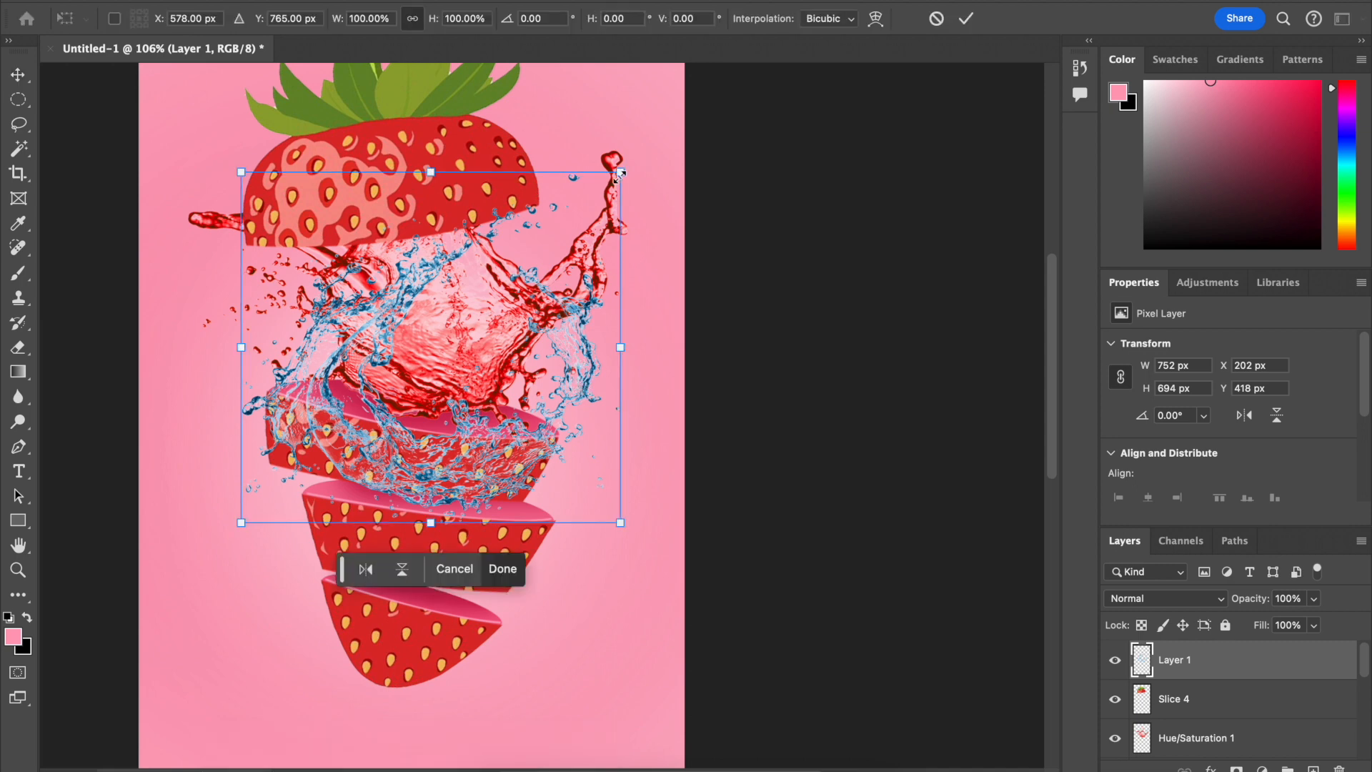
drag(621, 173, 403, 402)
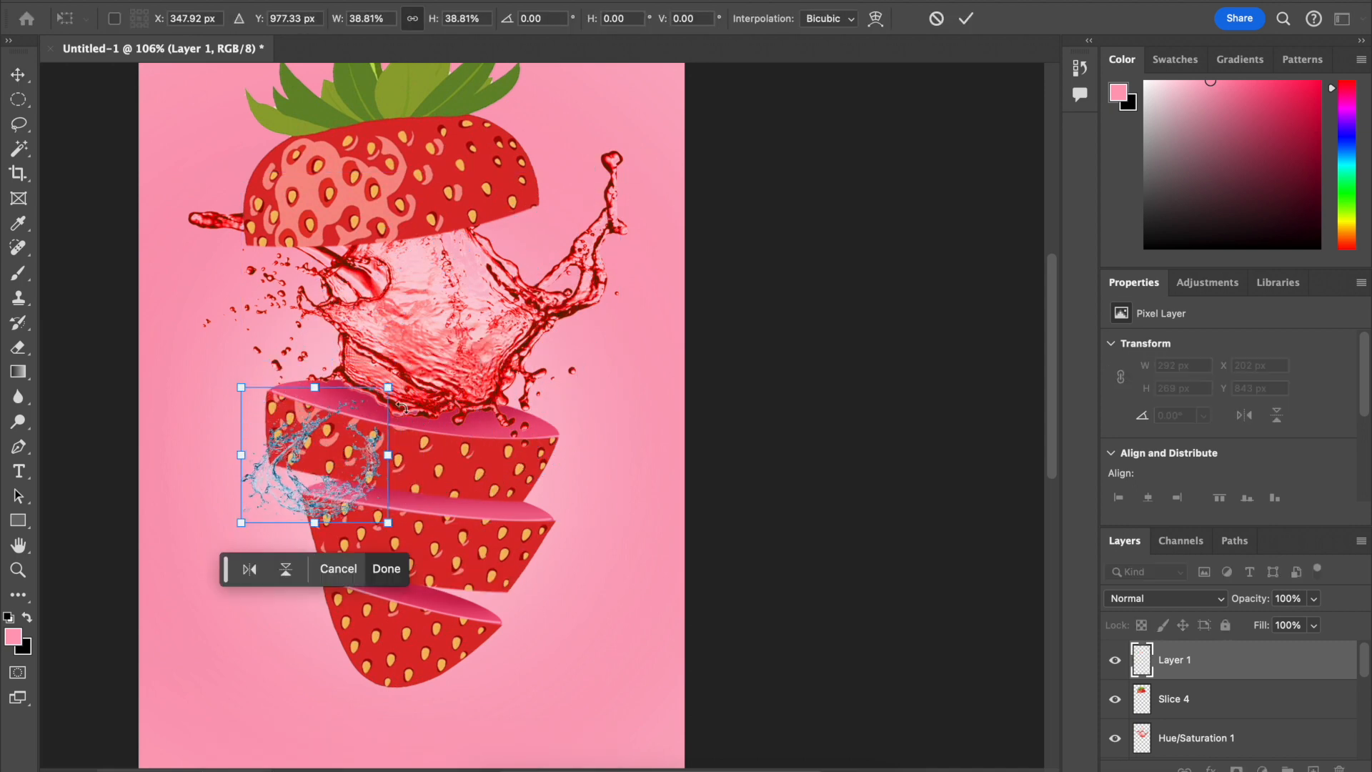
drag(335, 488, 559, 498)
key(ctrl+plus)
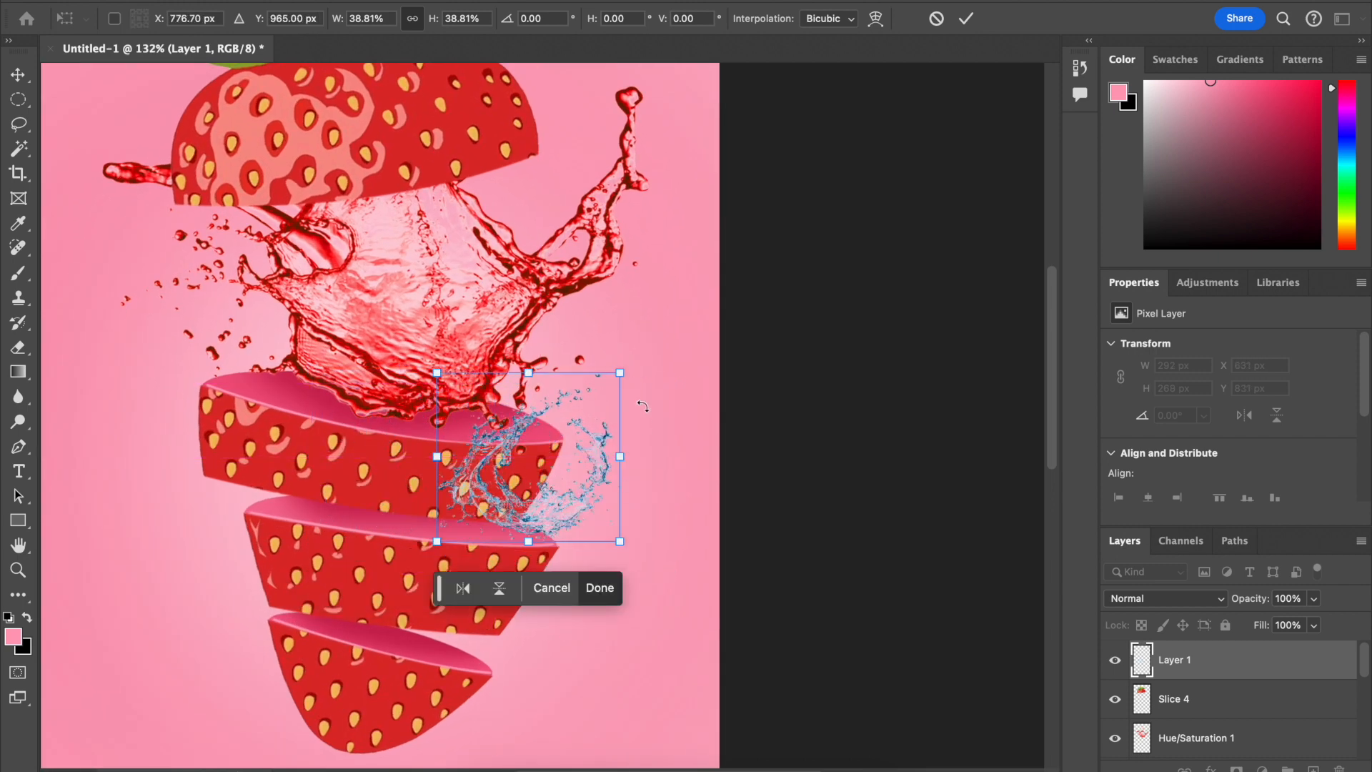
drag(646, 365, 665, 429)
drag(574, 492, 547, 520)
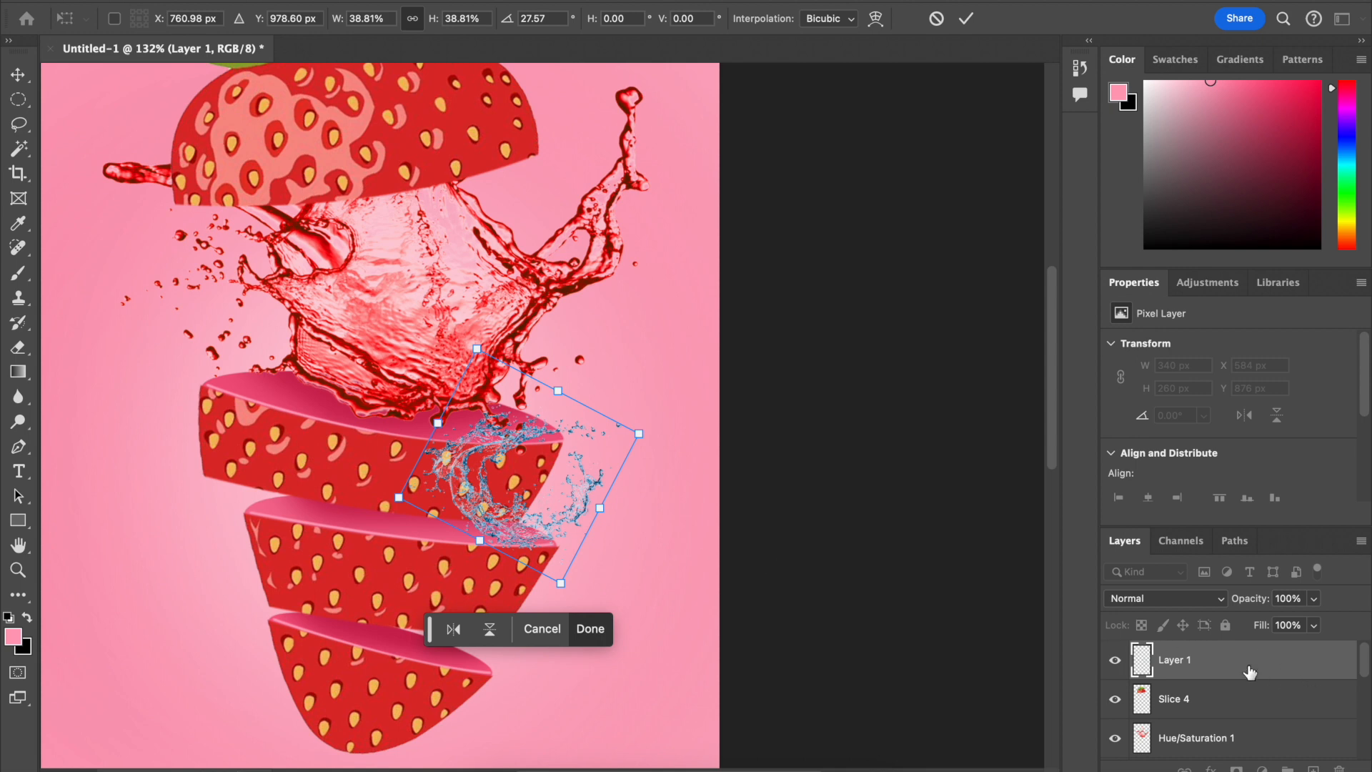
click(1258, 736)
click(1279, 663)
Step: Rename the pasted splash layer as splash 2
double_click(1184, 664)
text(sp)
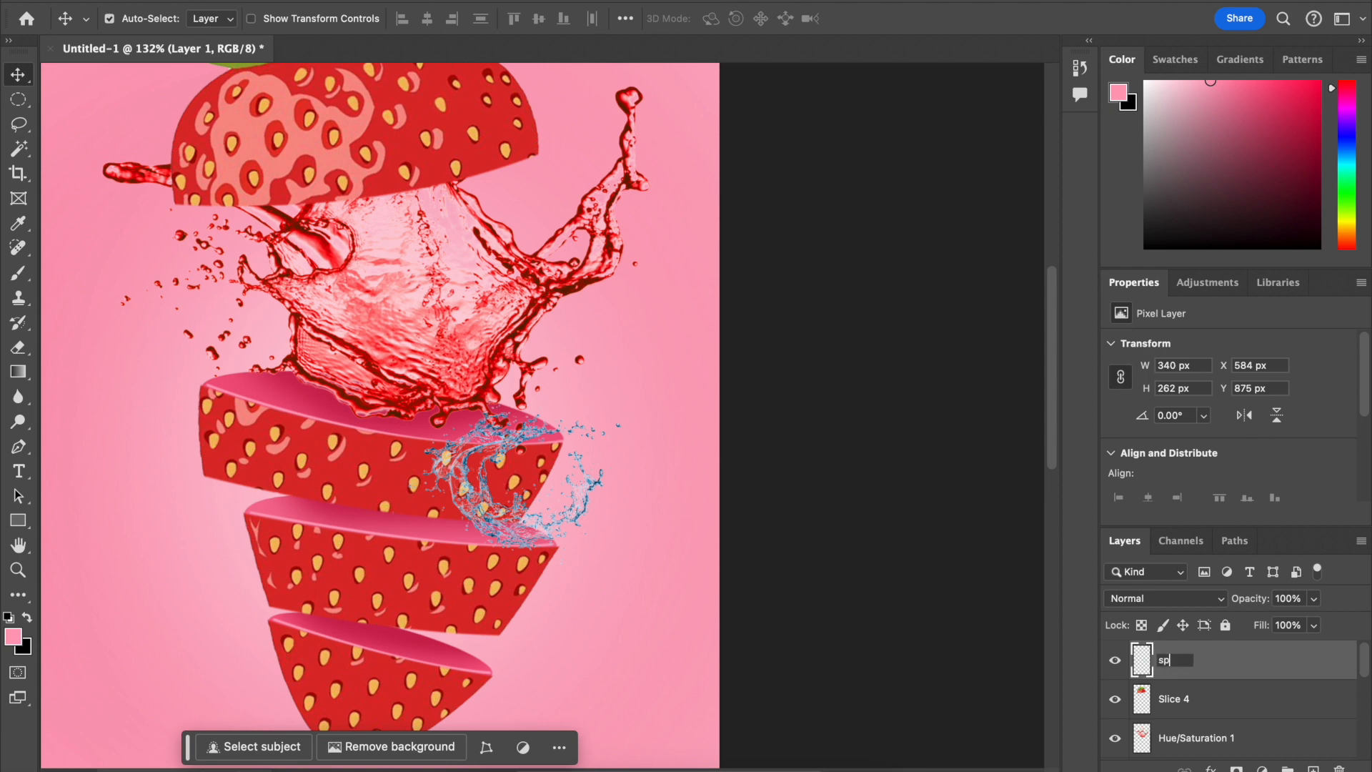
text(lash 2)
key(Return)
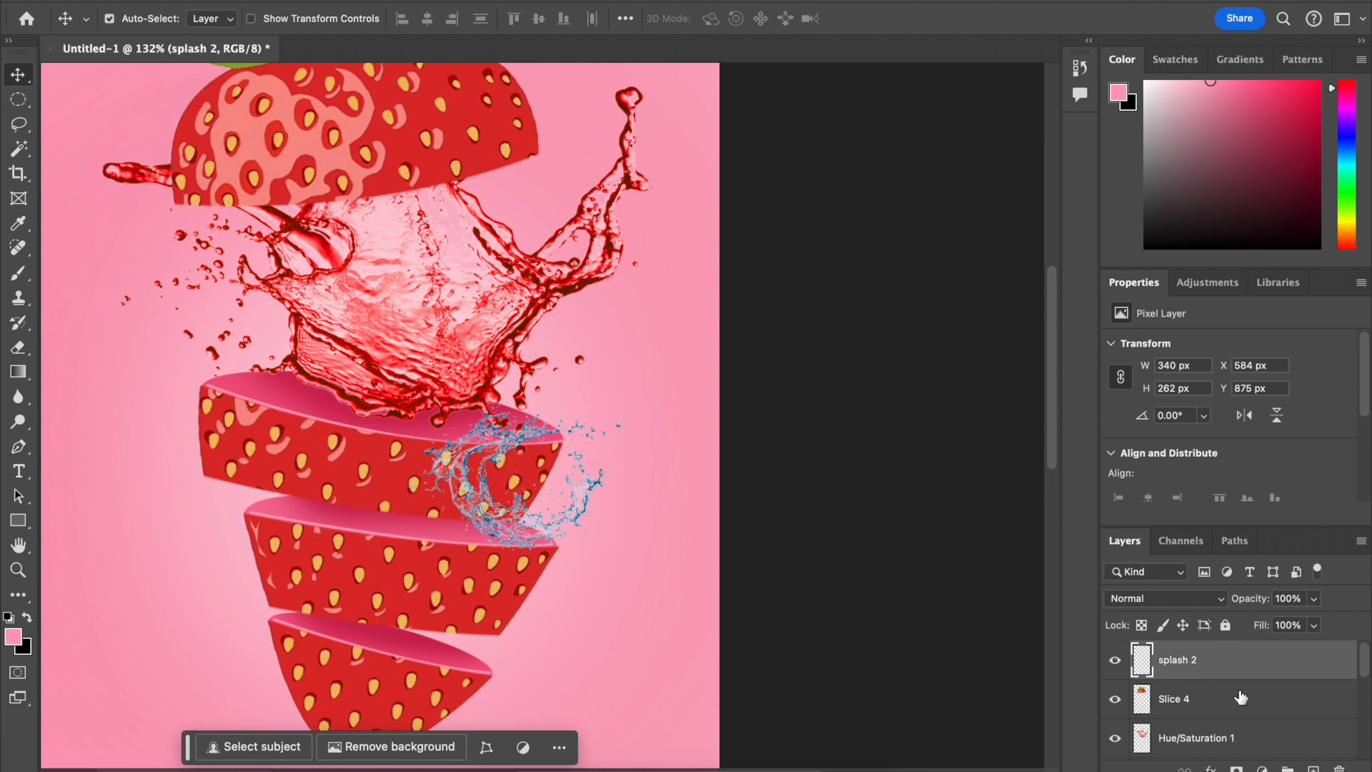
Step: Add a Hue/Saturation adjustment layer above splash 2
right_click(1247, 667)
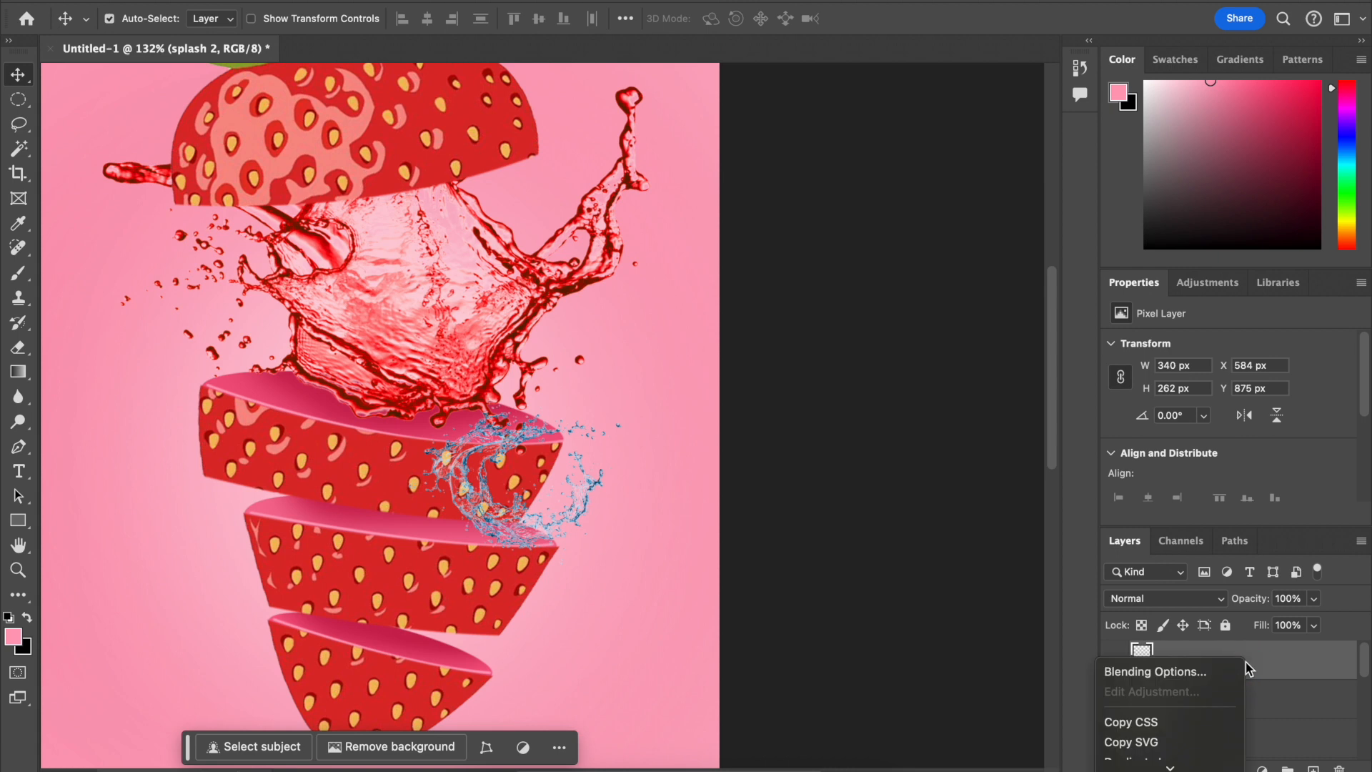
click(1295, 668)
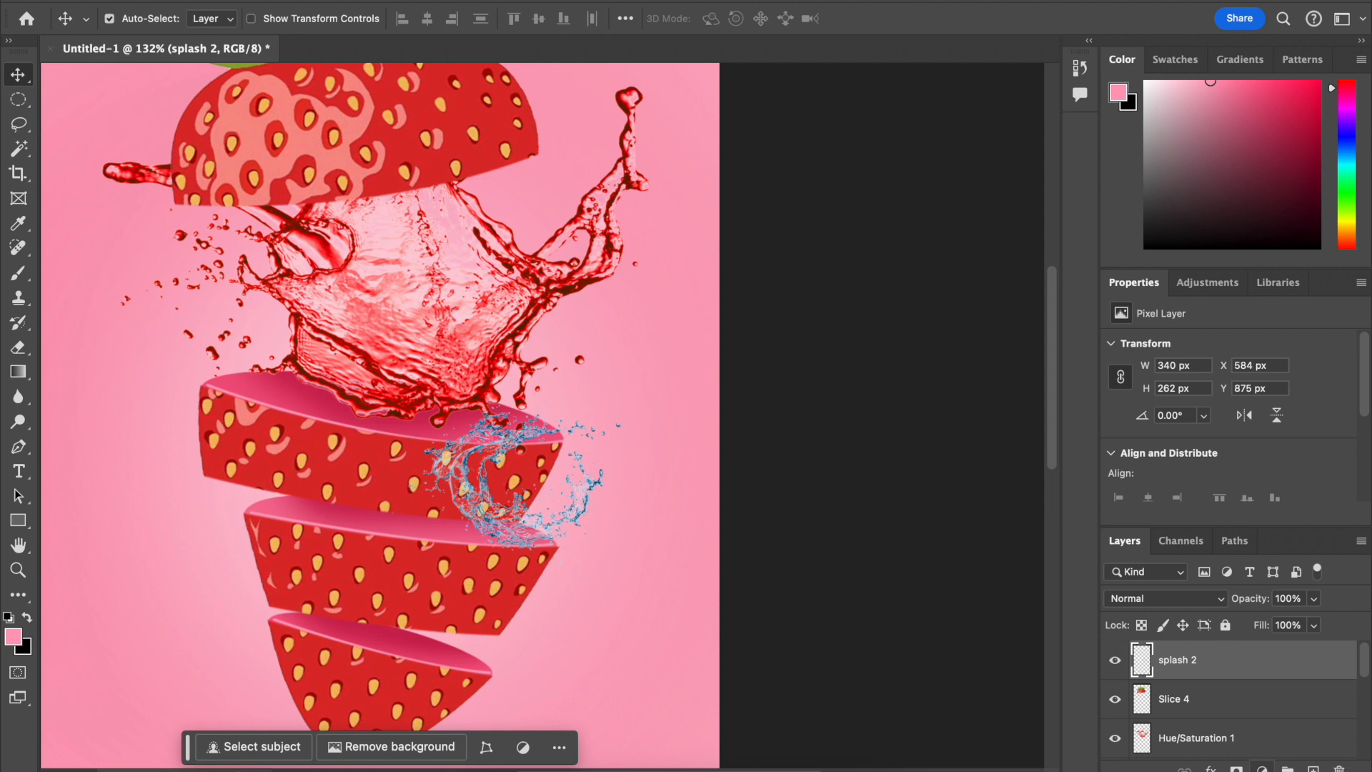
click(1262, 768)
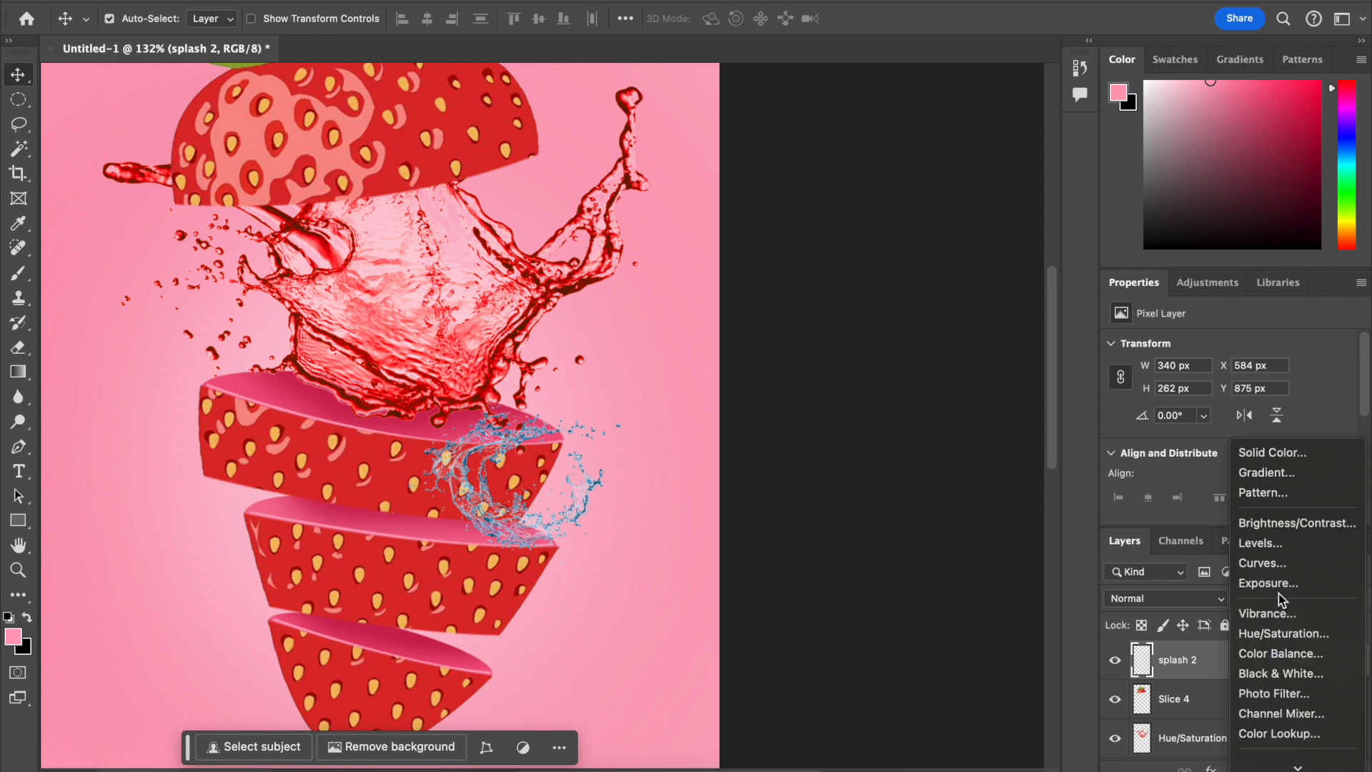
click(1288, 638)
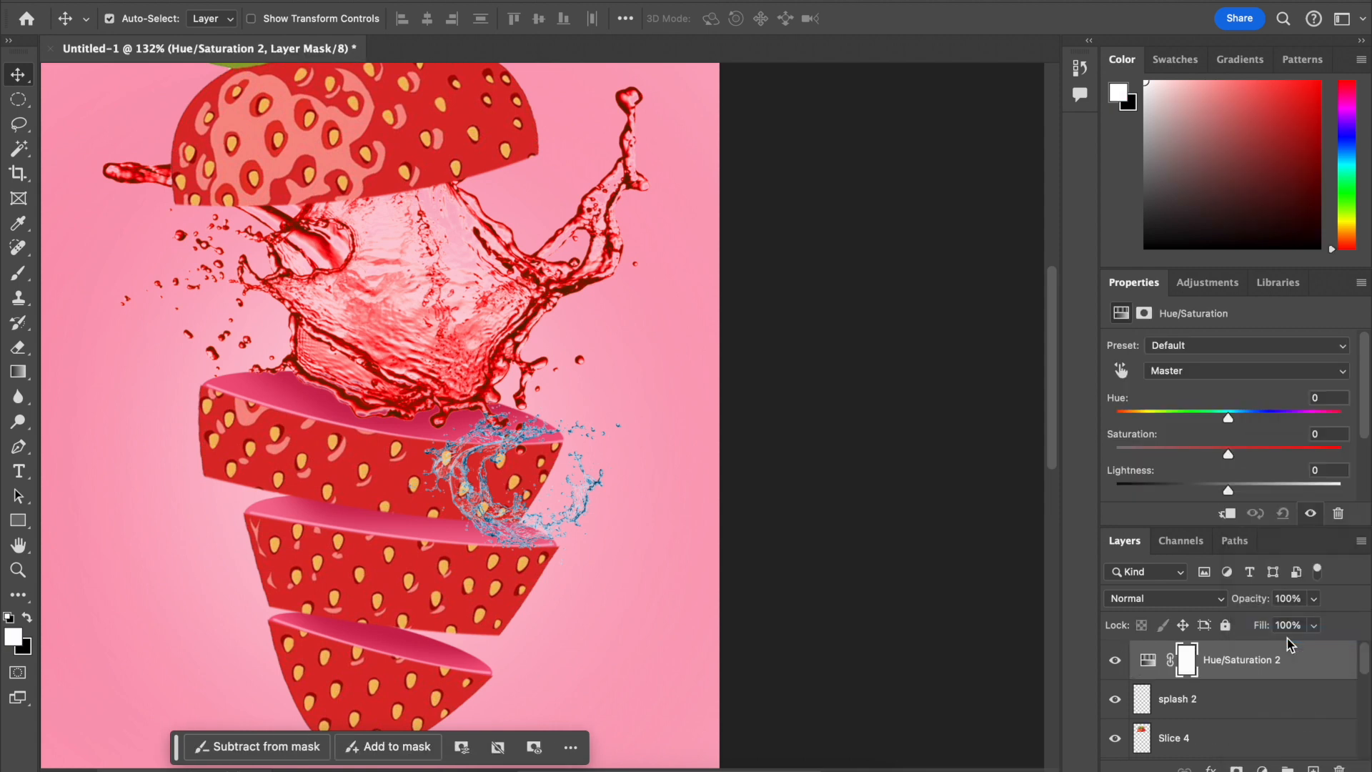
right_click(1290, 670)
scroll(1242, 707, down, 10)
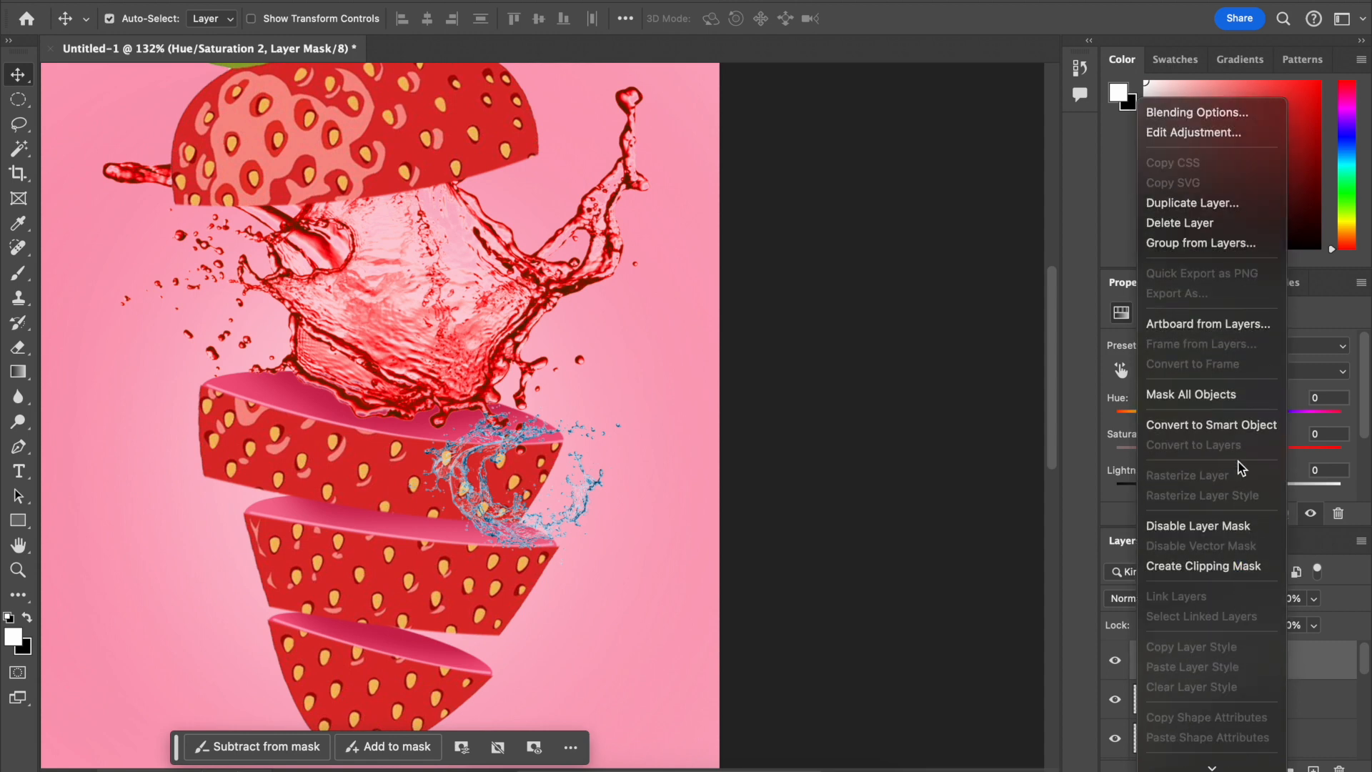
click(1240, 526)
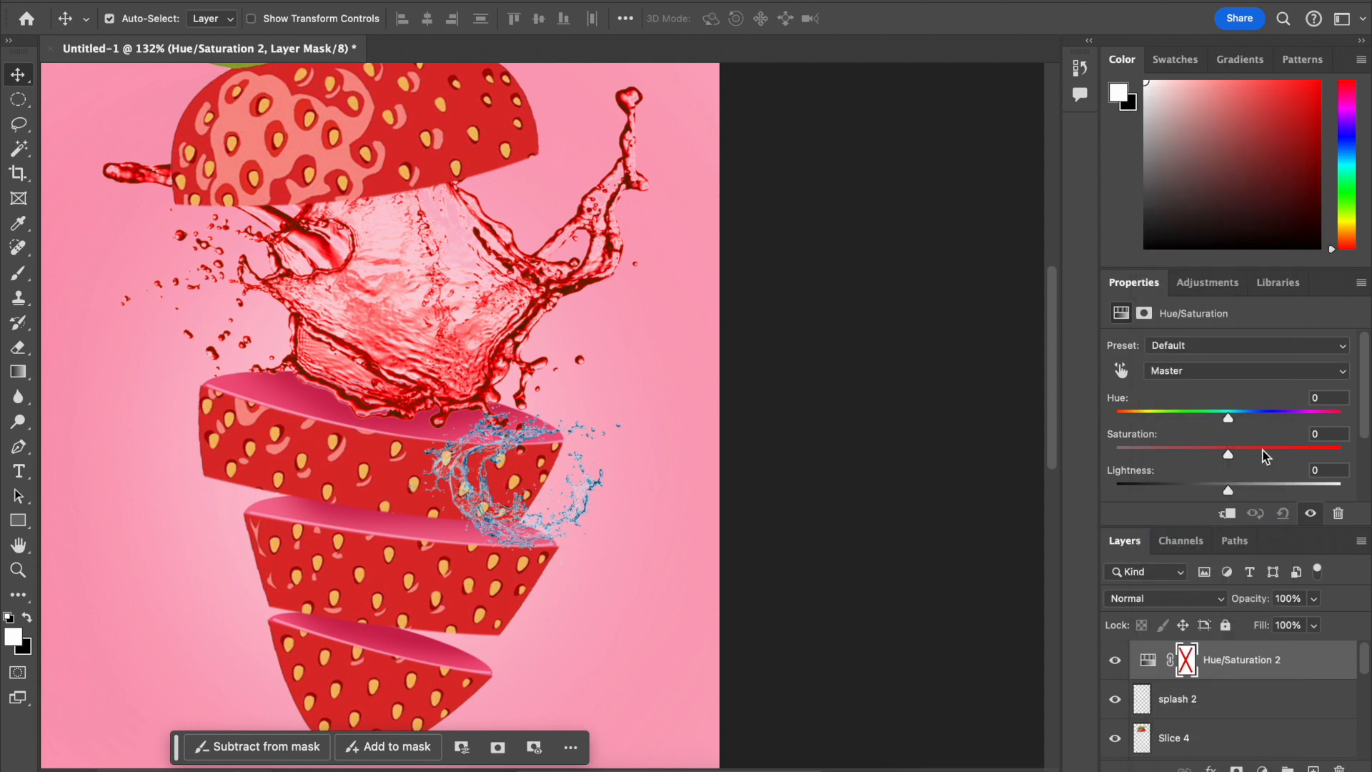
drag(1250, 454, 1227, 473)
key(super+z)
right_click(1295, 672)
click(1188, 669)
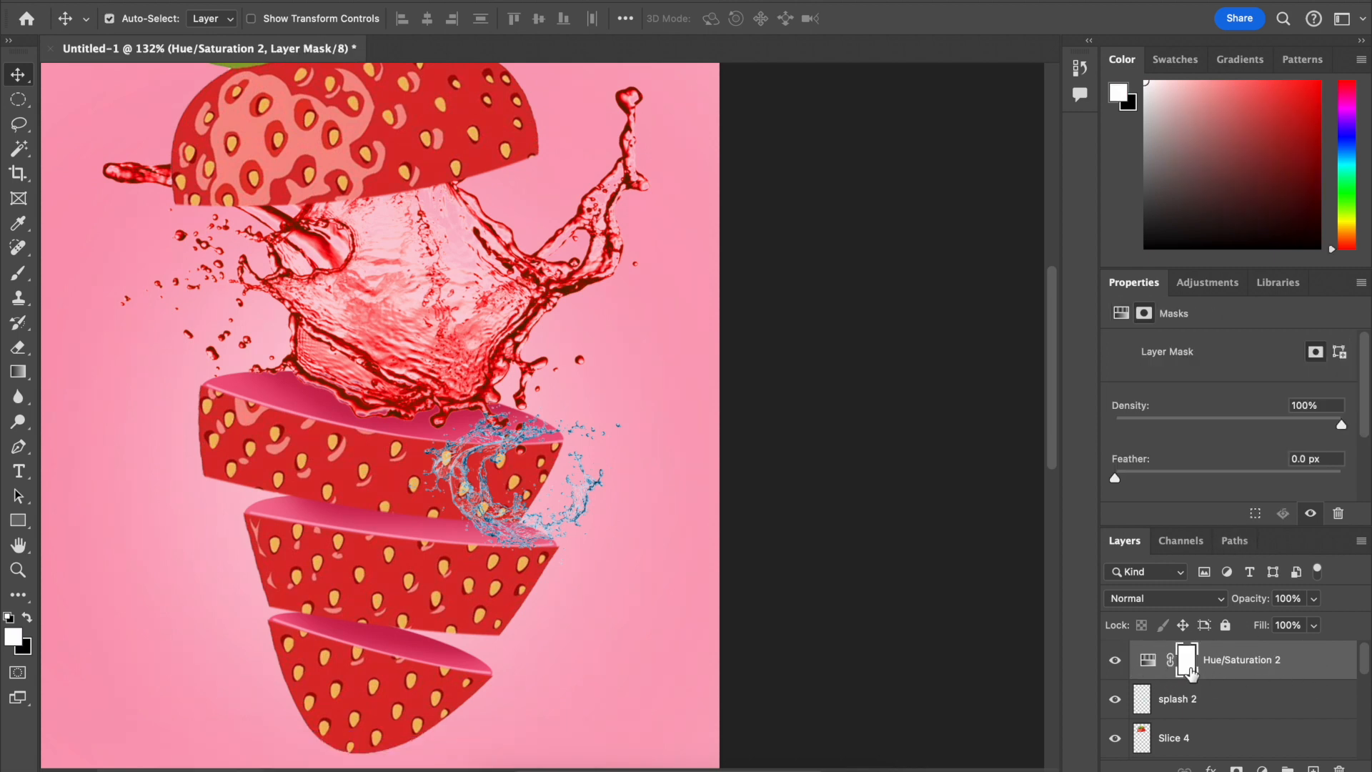
click(1174, 675)
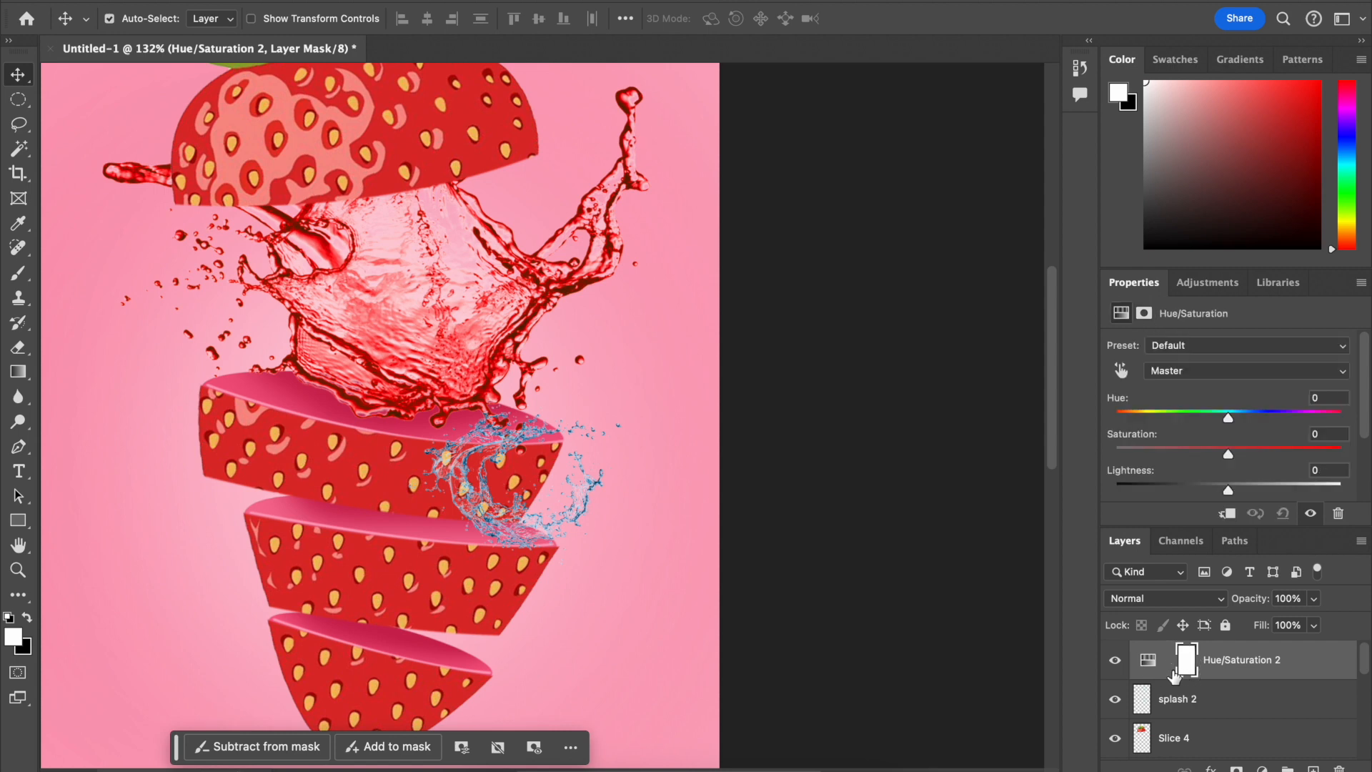
click(1158, 669)
drag(1226, 451, 1259, 453)
key(super+z)
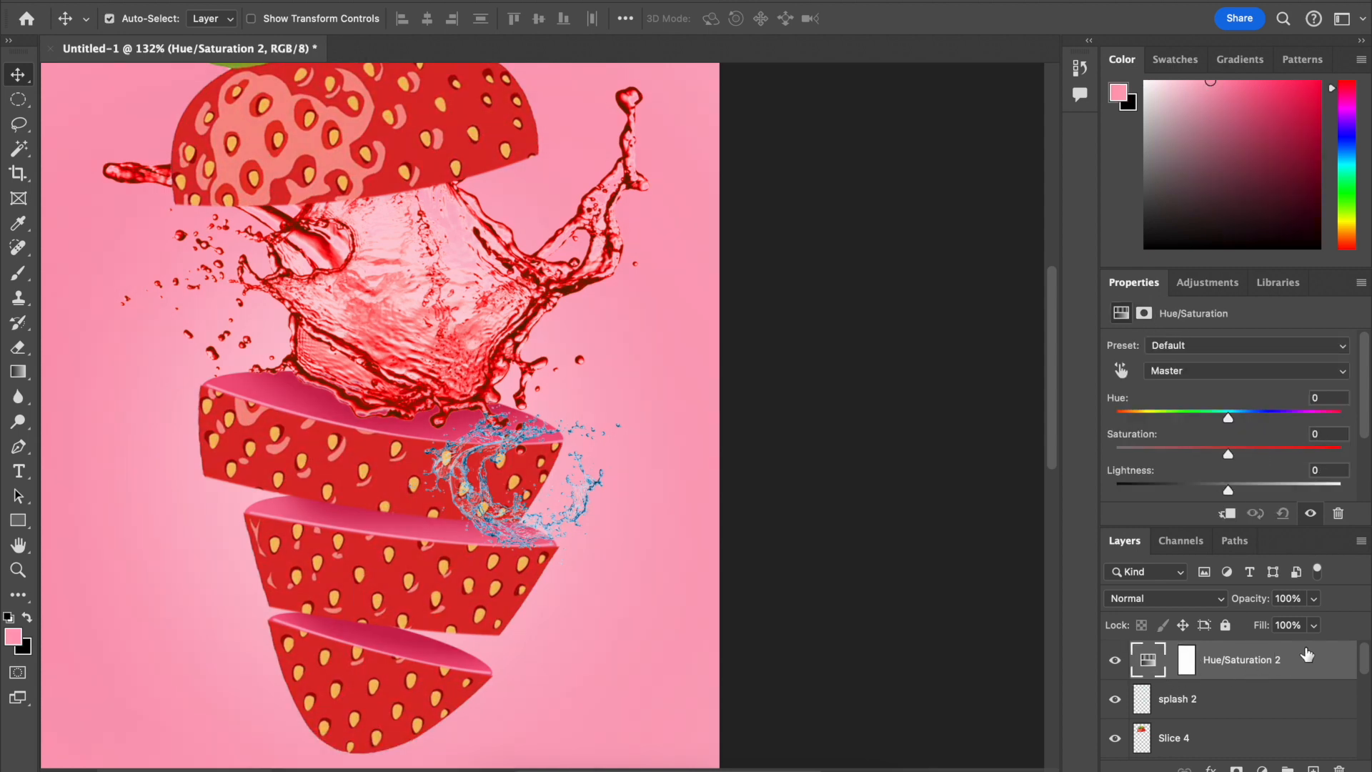
click(1331, 674)
mouse_move(1229, 451)
mouse_down()
mouse_move(1256, 453)
mouse_move(1211, 457)
mouse_up()
key(super+z)
key(super+z)
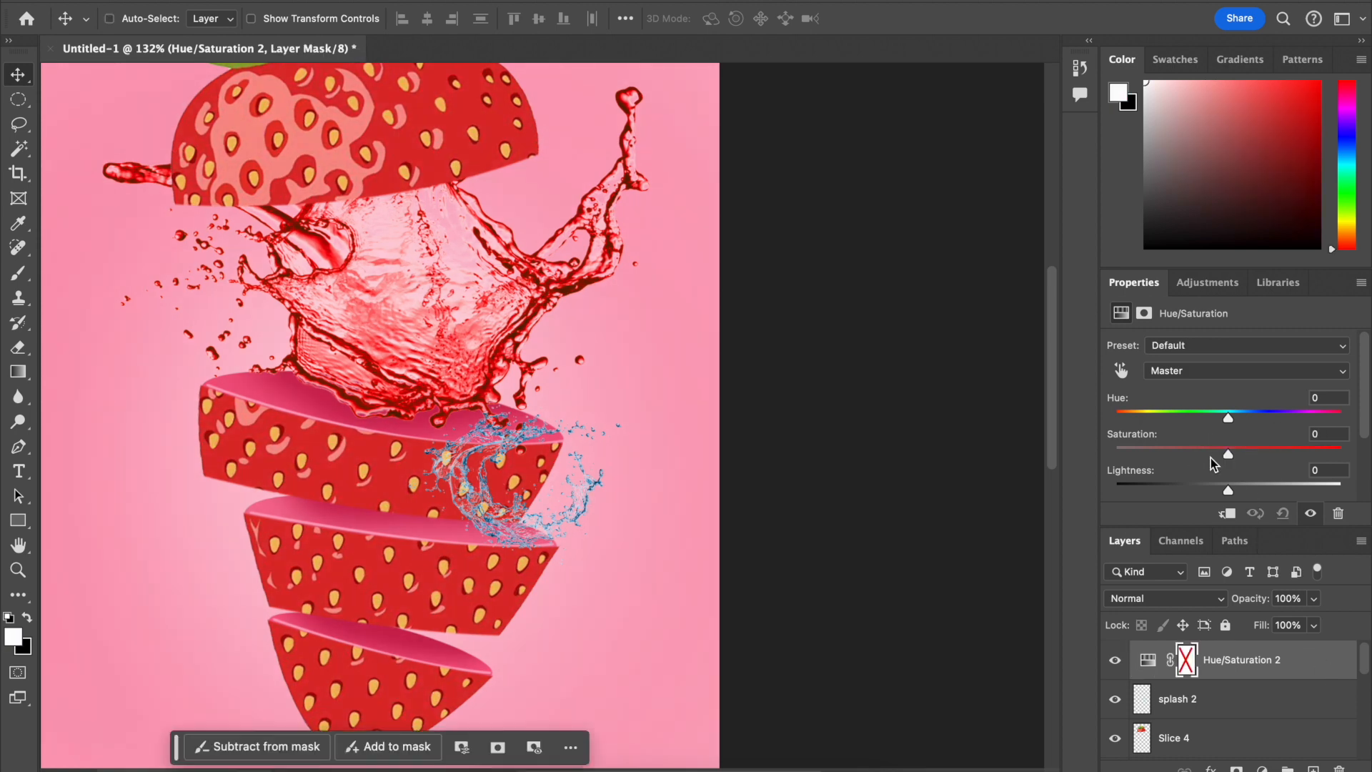
key(super+z)
Step: Clip the Hue/Saturation 2 adjustment to splash 2, and set its hue to +133 and saturation to +71
right_click(1302, 676)
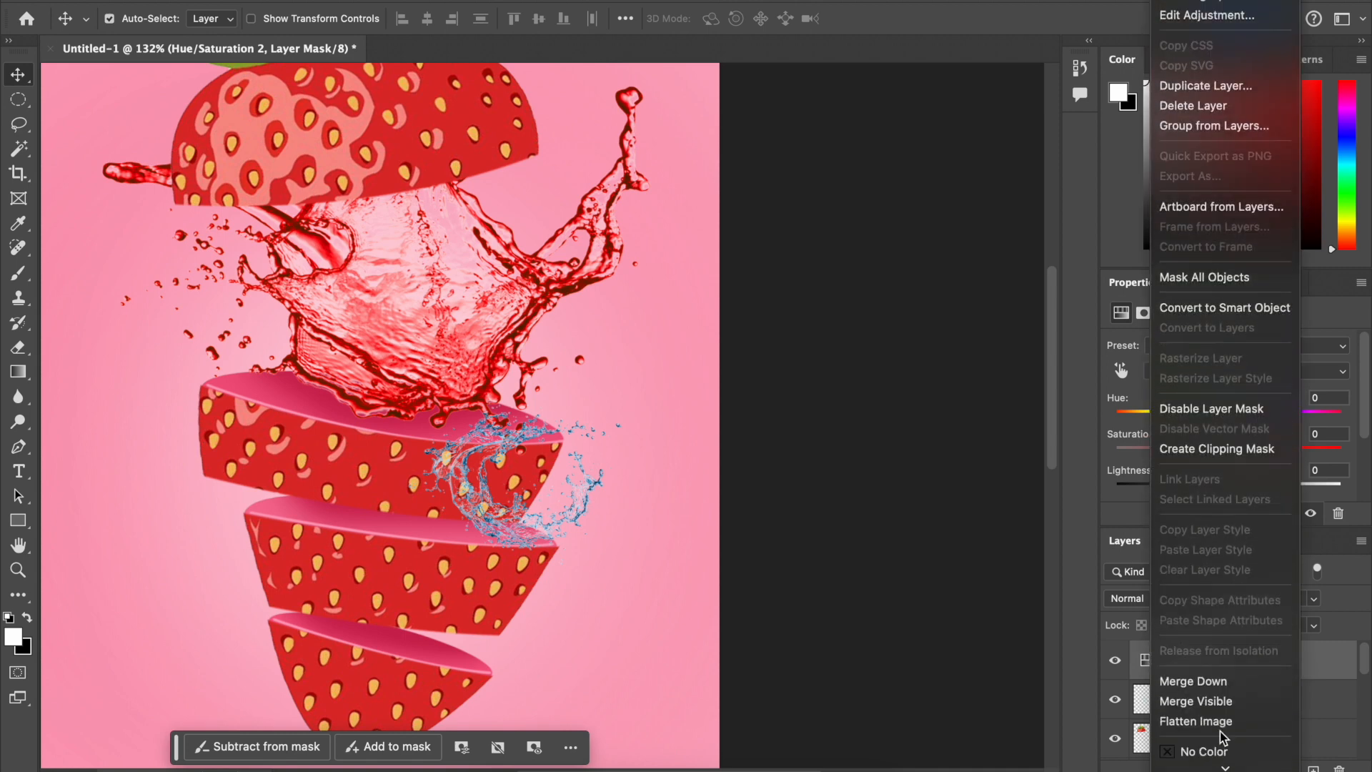
click(1219, 448)
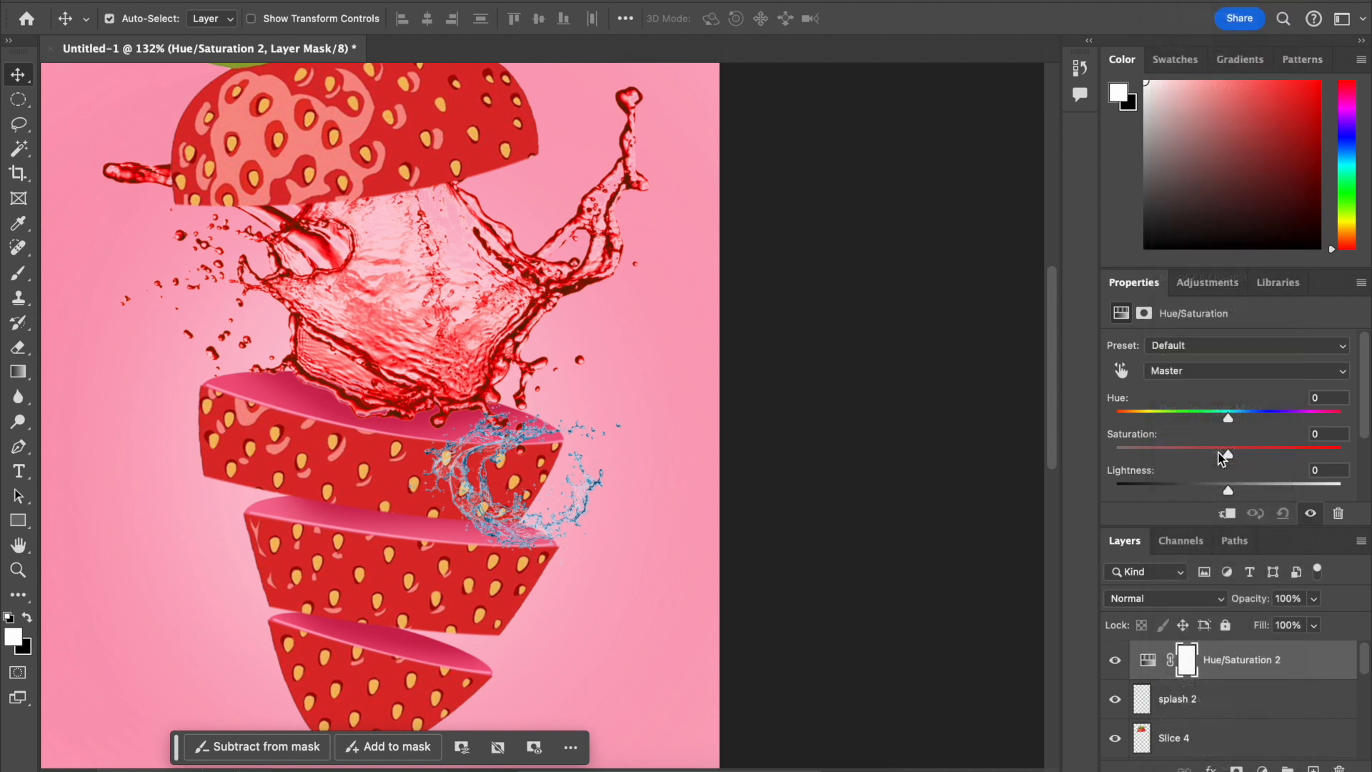
drag(1229, 420, 1331, 418)
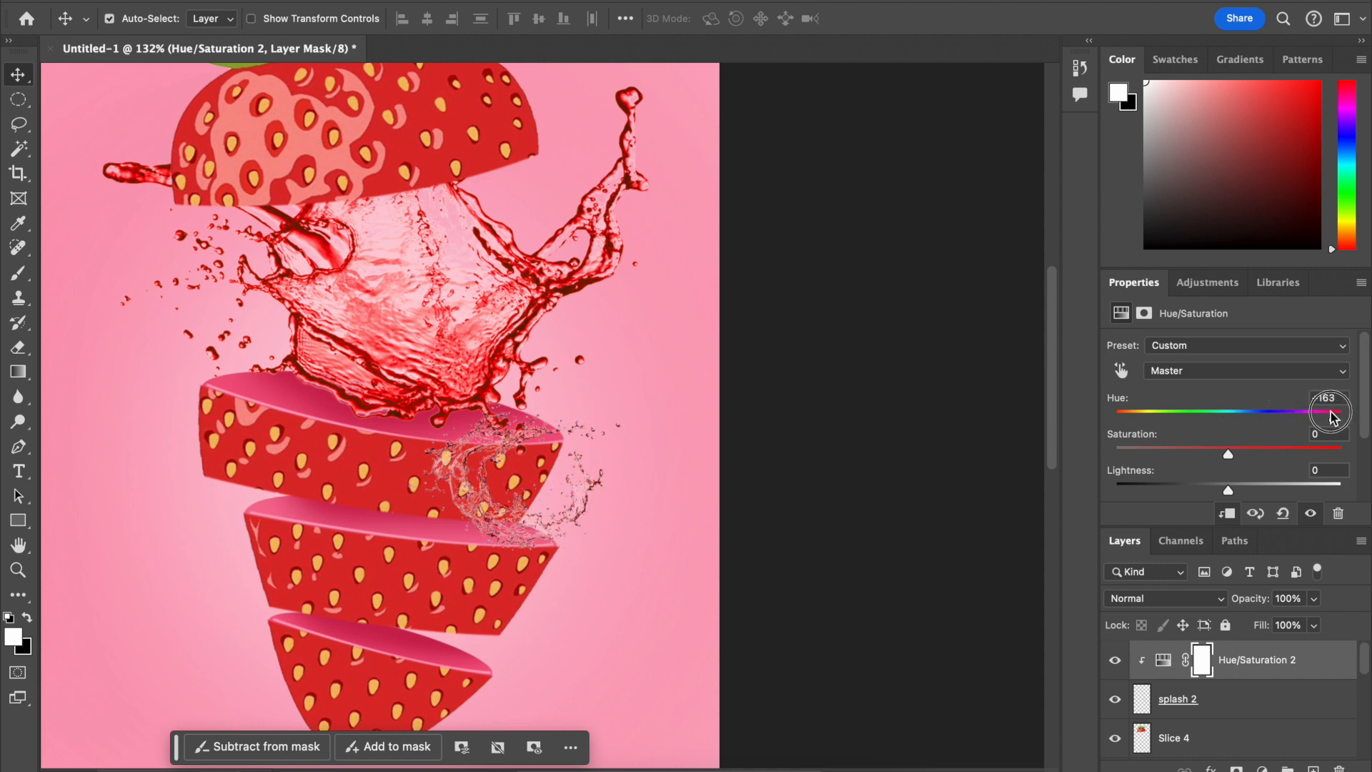
drag(1230, 457, 1321, 424)
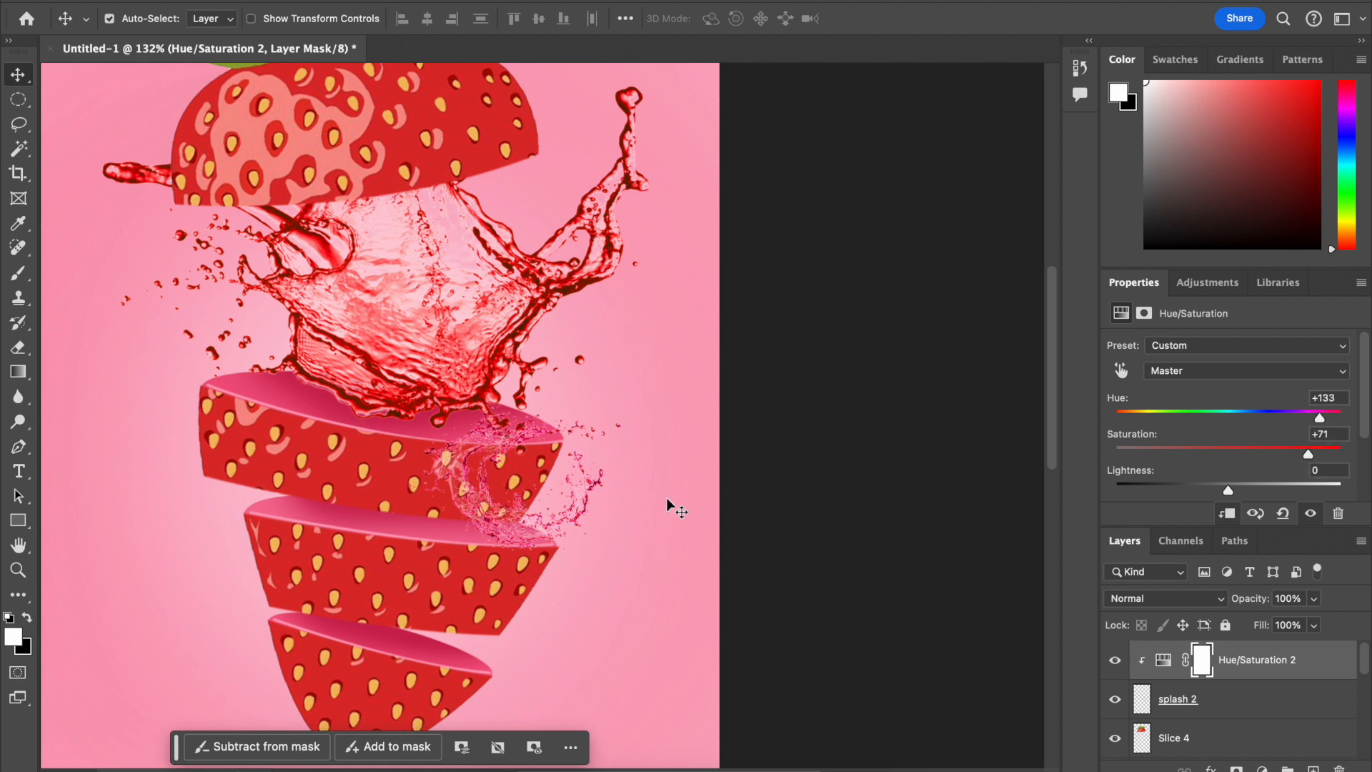
Step: Move splash 2 to X 514 px, Y 873 px, and set the hue of its clipped adjustment to +151
drag(527, 527, 484, 530)
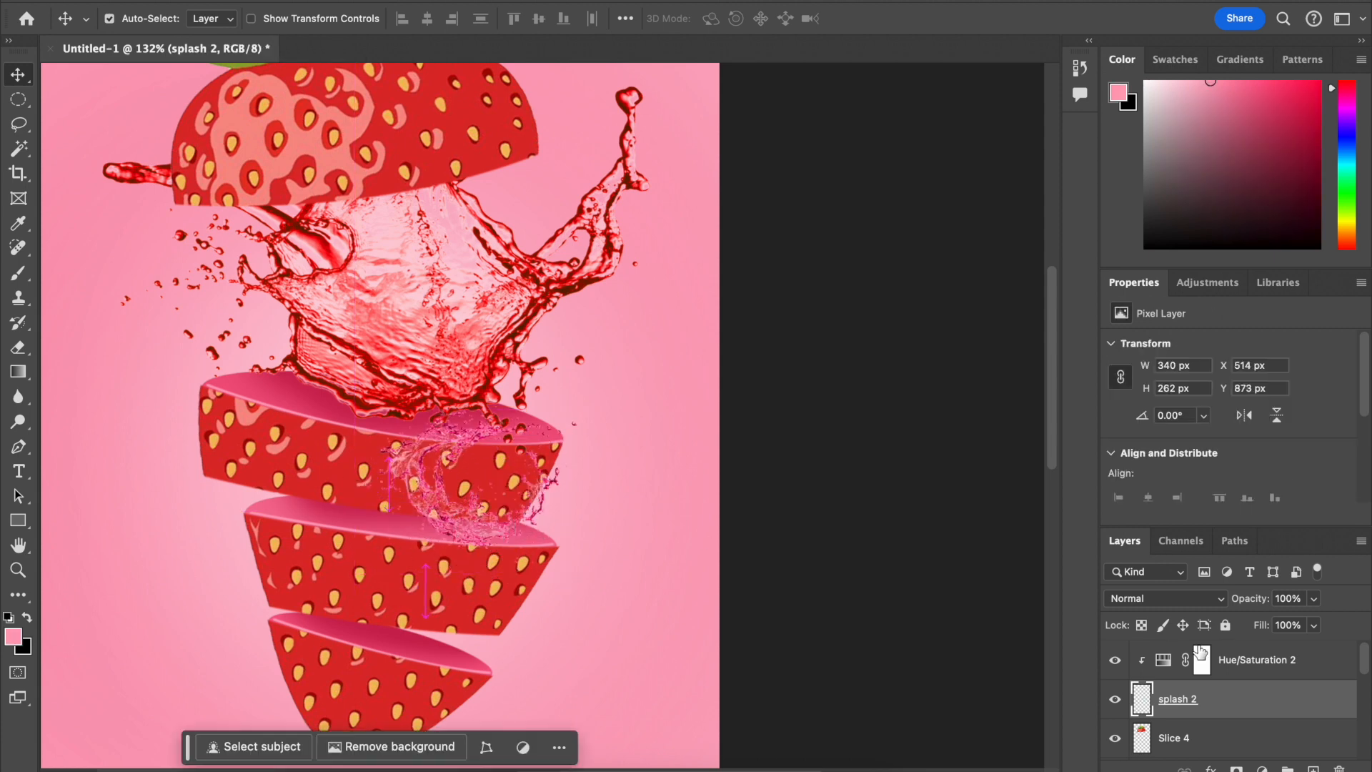
click(1269, 659)
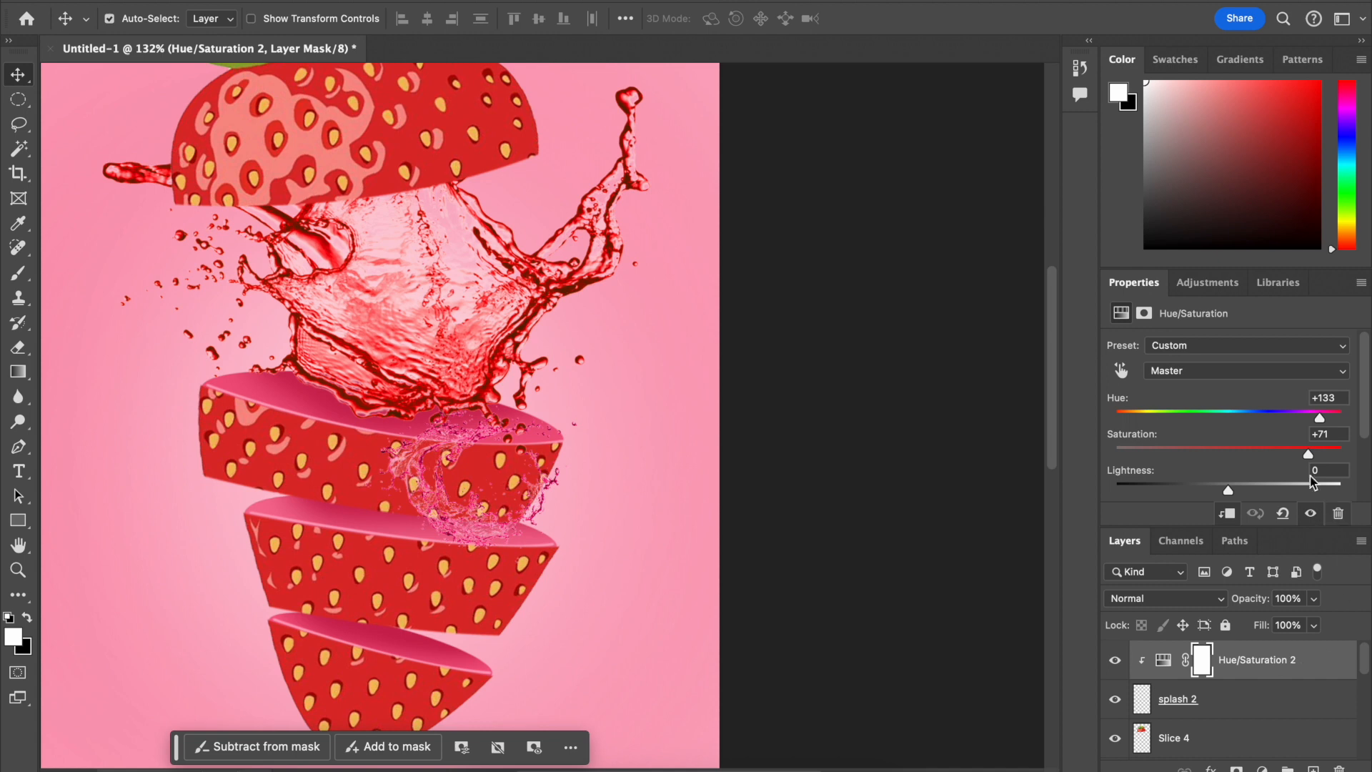
drag(1320, 418, 1328, 418)
Step: Move splash 2 up over the top slice's leaves, scale it to 152.15%, and place it at X 371 px, Y 118 px
scroll(879, 560, up, 5)
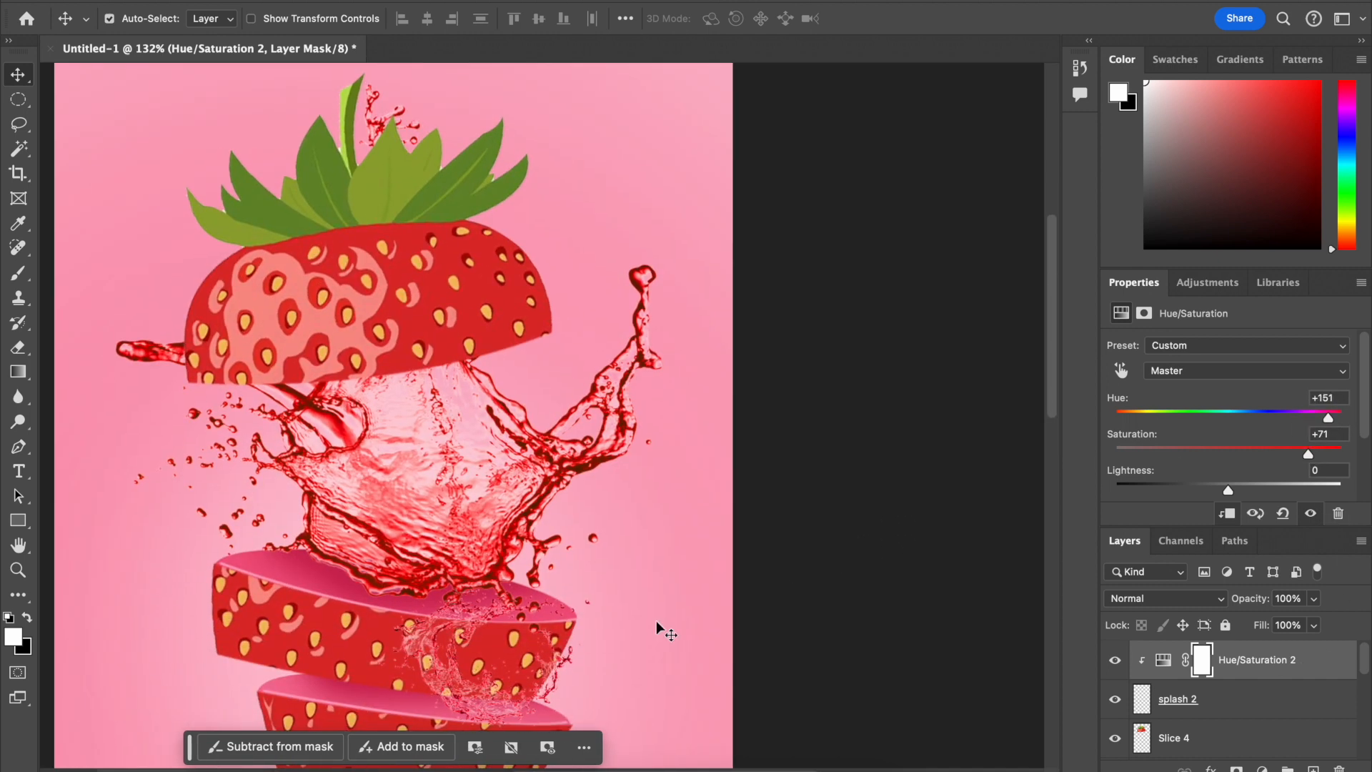
drag(493, 692, 494, 255)
scroll(494, 255, up, 5)
key(super)
key(super+t)
drag(607, 288, 717, 201)
drag(576, 343, 486, 386)
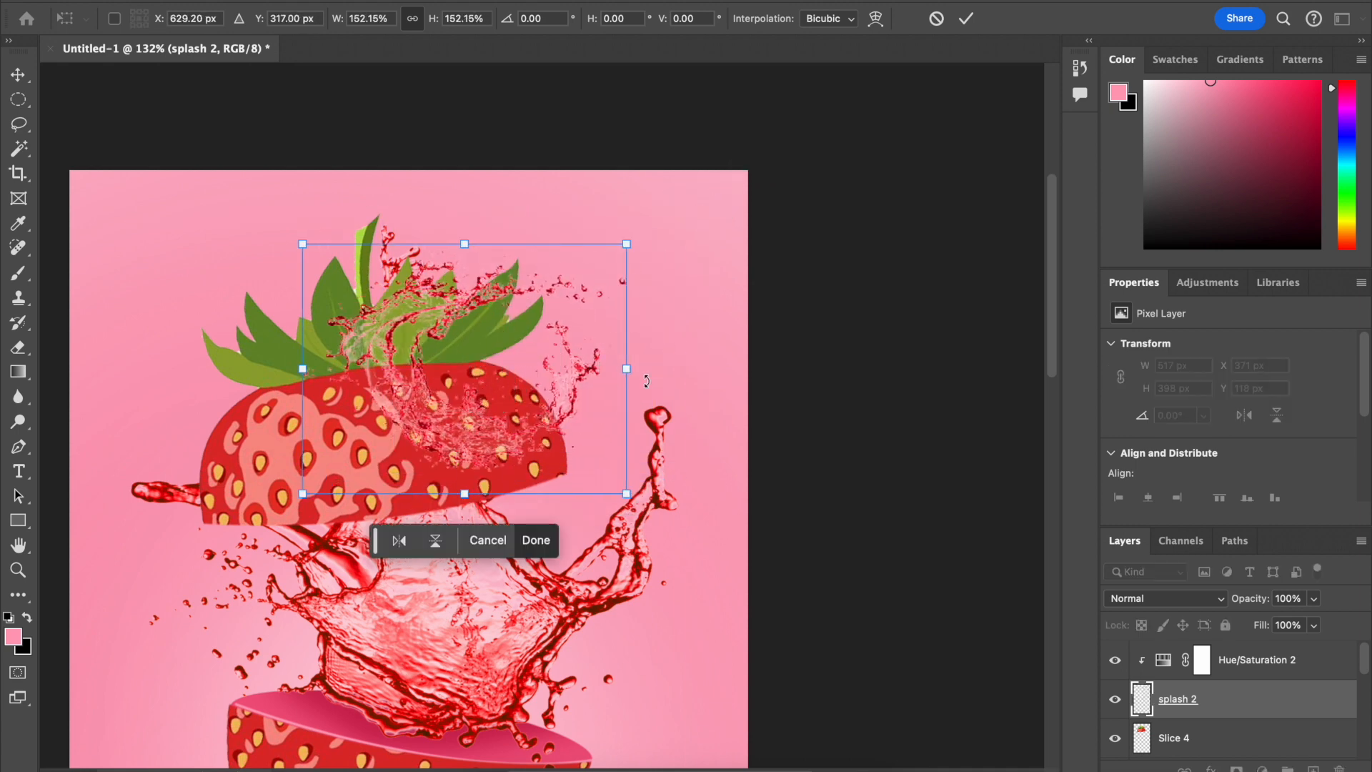
key(Return)
Step: Examine the whole composition from the leaves down to the lowest strawberry slice
scroll(688, 394, down, 10)
scroll(688, 394, down, 8)
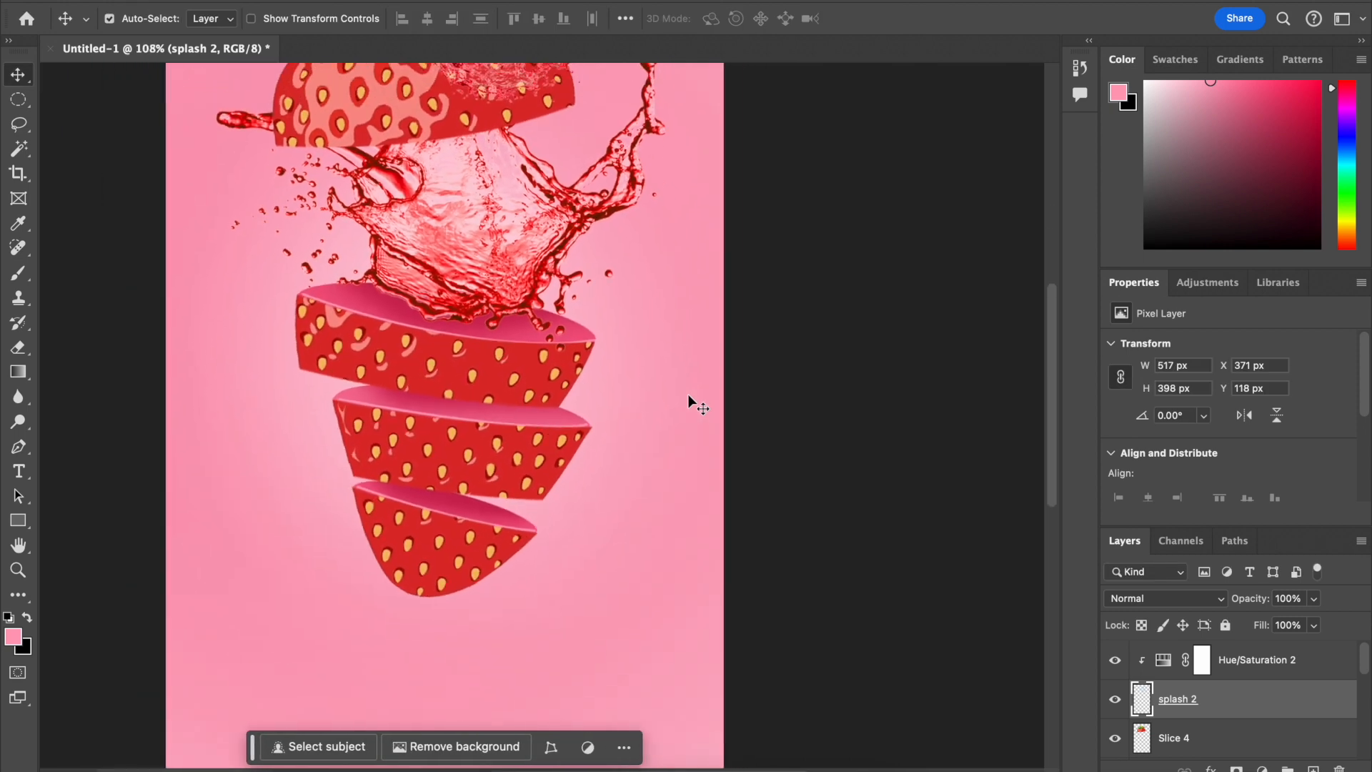
scroll(688, 393, down, 3)
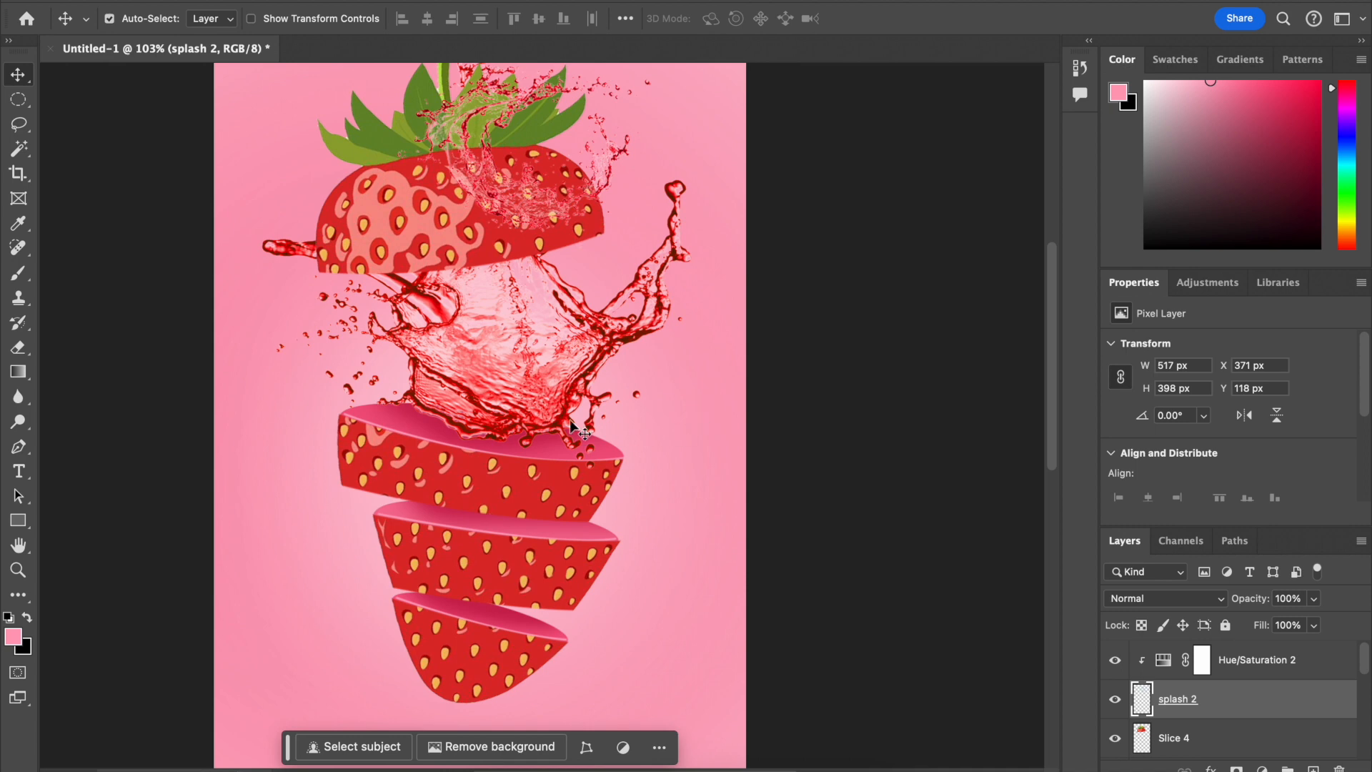
scroll(562, 406, up, 2)
scroll(562, 406, left, 2)
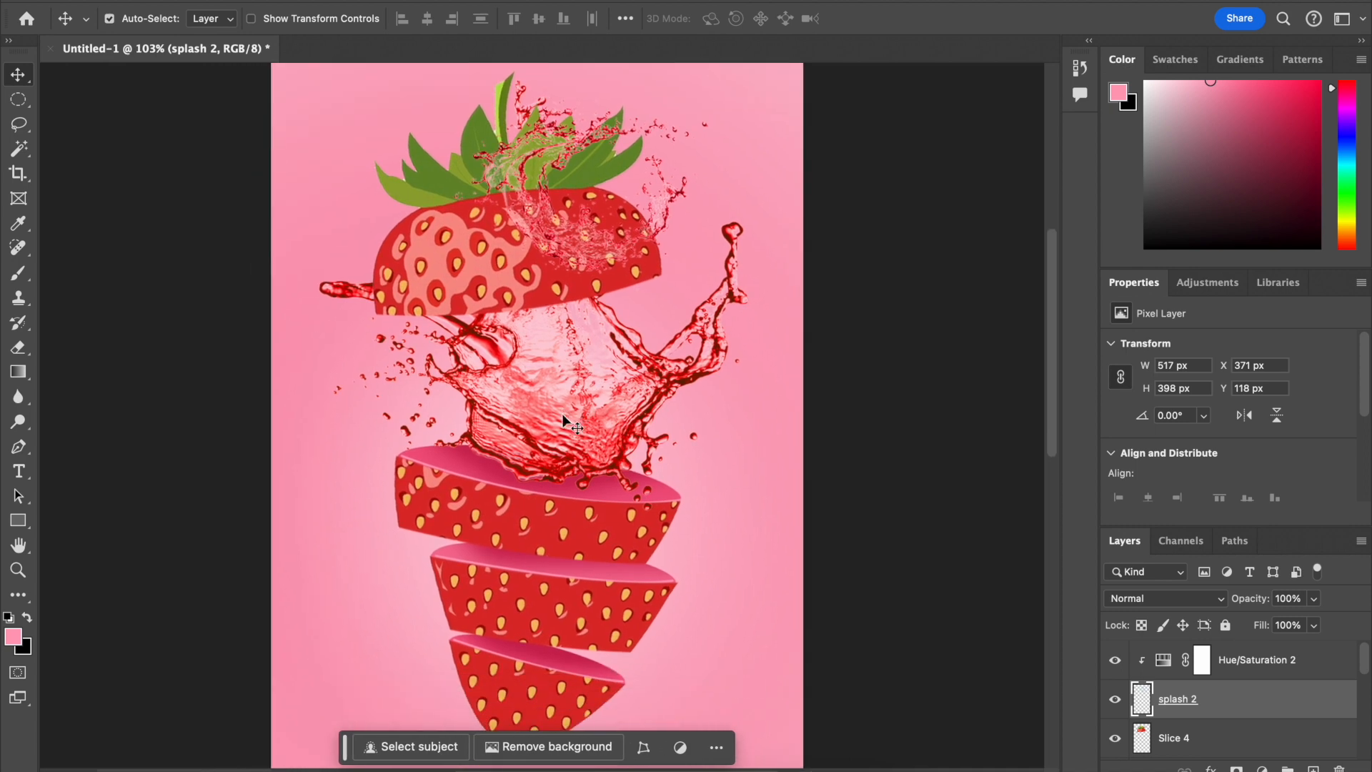
scroll(563, 419, down, 2)
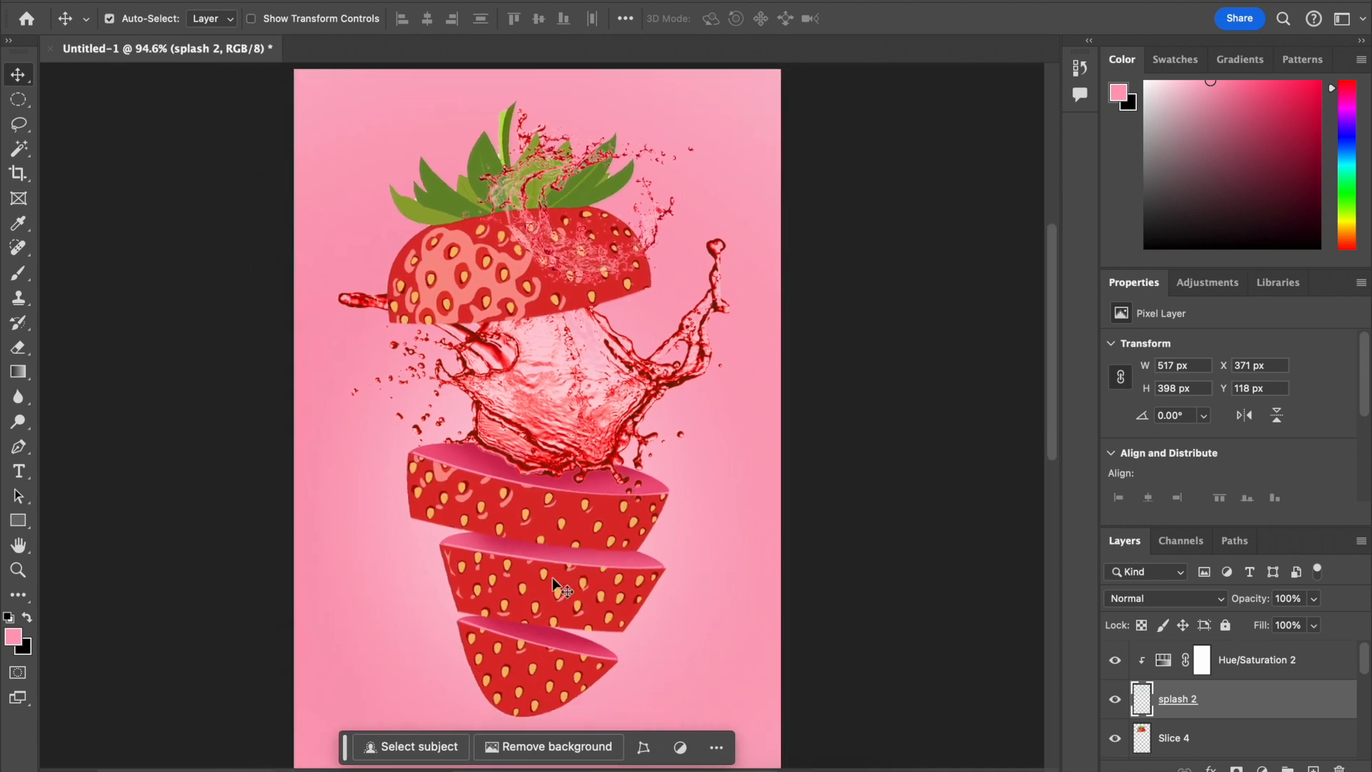
scroll(514, 598, down, 5)
Step: Switch to the browser's splash water .png image results and browse more splashes, previewing the FreePNGImg and IconsPng images
key(ctrl+Right)
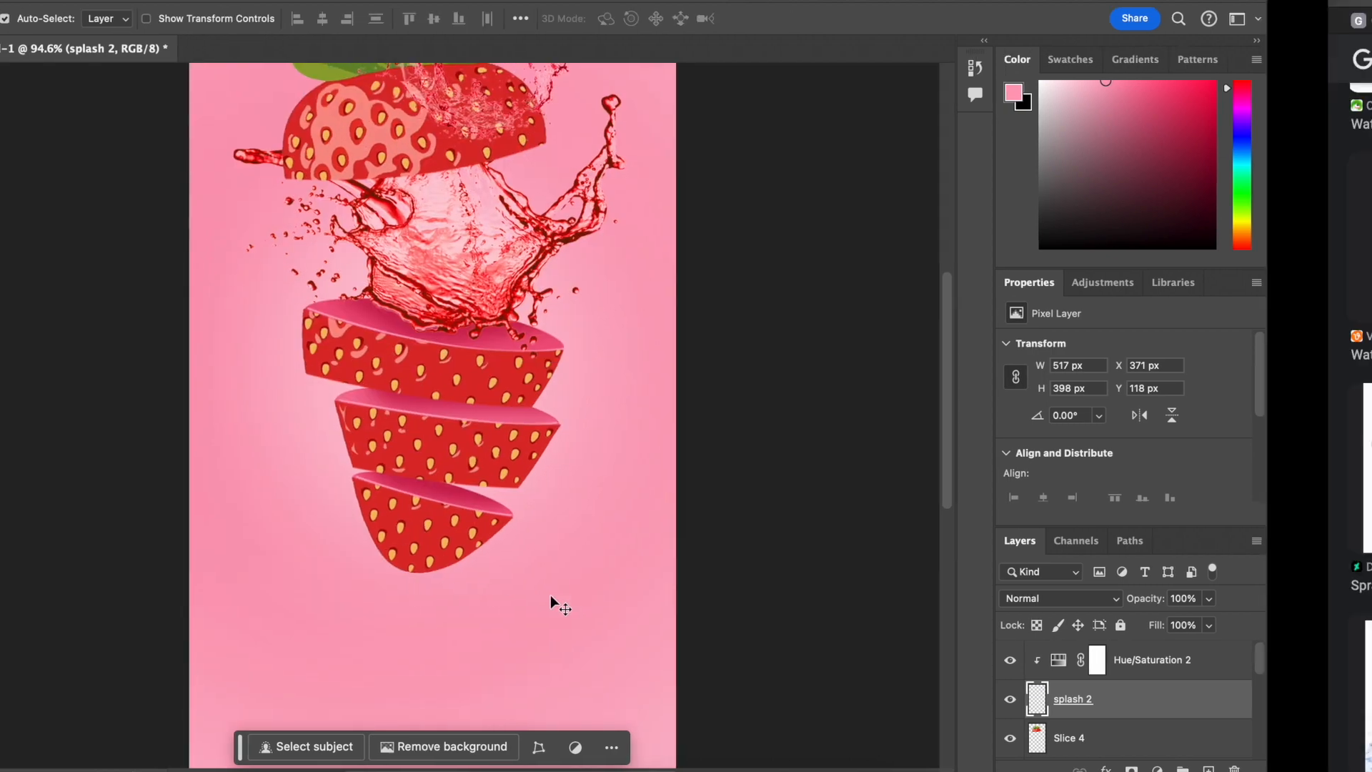
scroll(645, 470, down, 3)
scroll(645, 470, down, 3)
scroll(665, 393, up, 3)
click(692, 288)
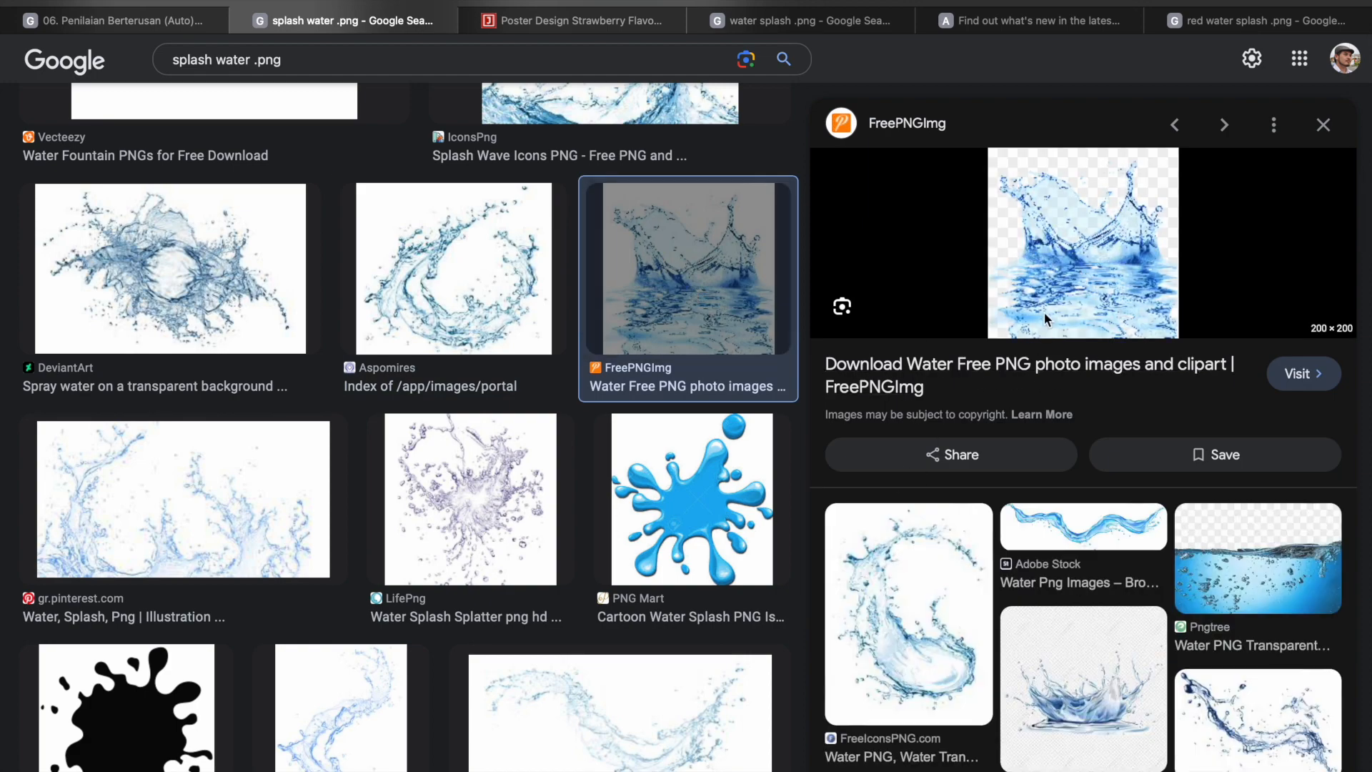
scroll(598, 684, down, 6)
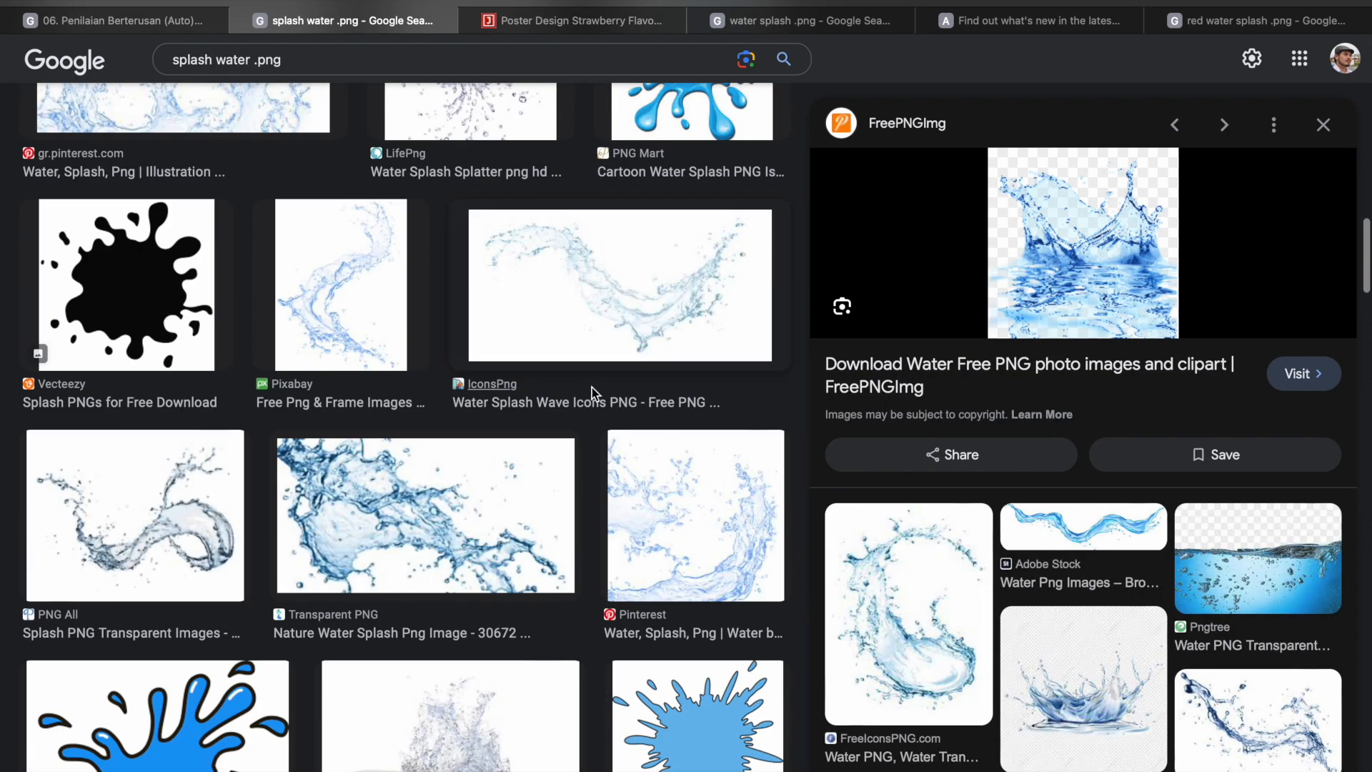
click(599, 341)
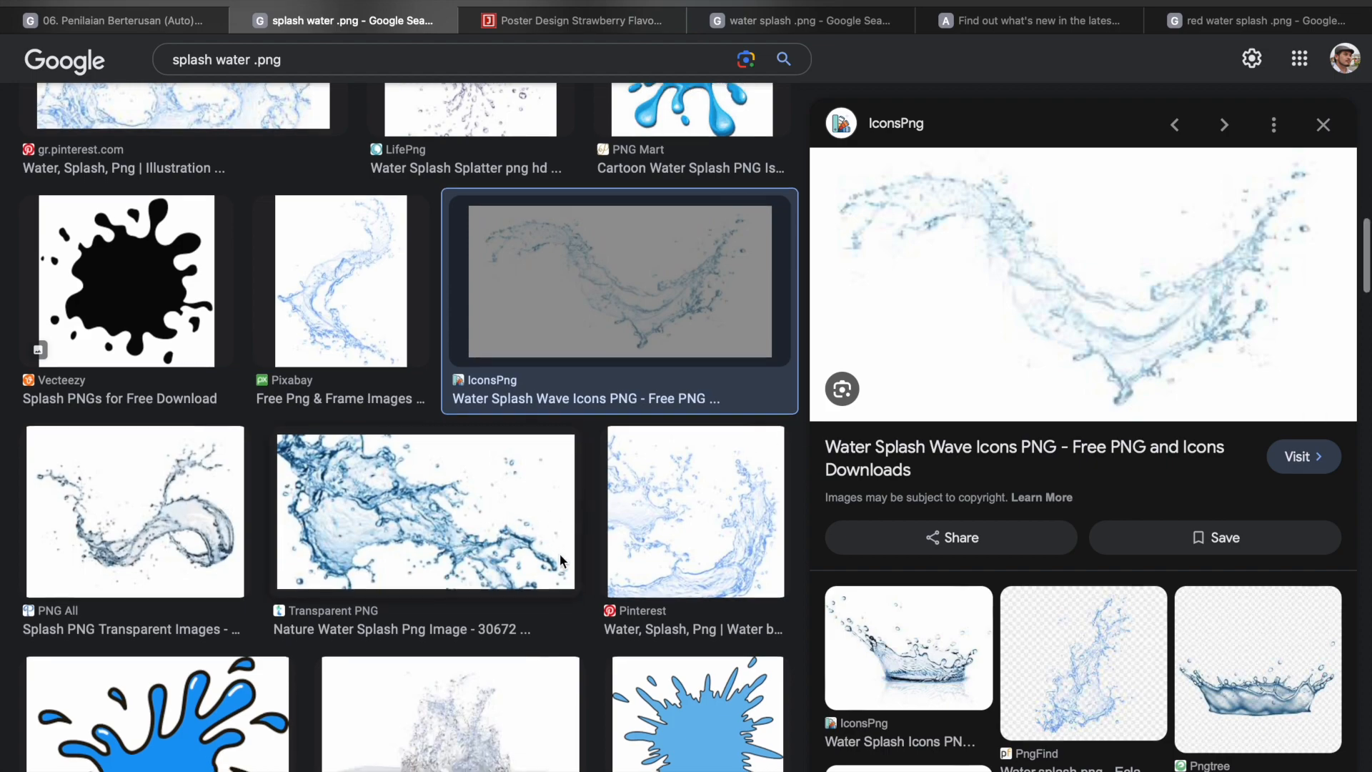
scroll(560, 555, down, 3)
scroll(418, 503, down, 2)
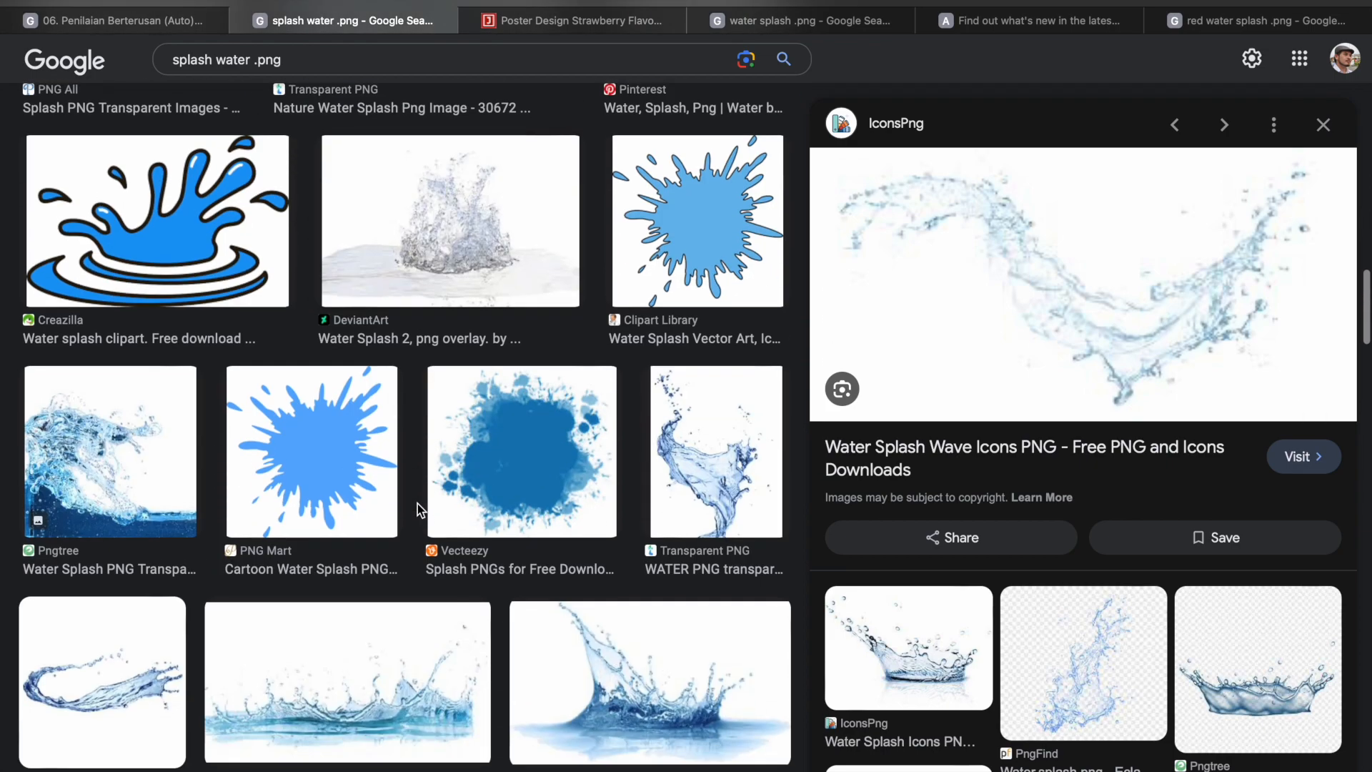
Step: Search the images for "red splash water .png" and filter the results by transparent color
scroll(417, 503, up, 10)
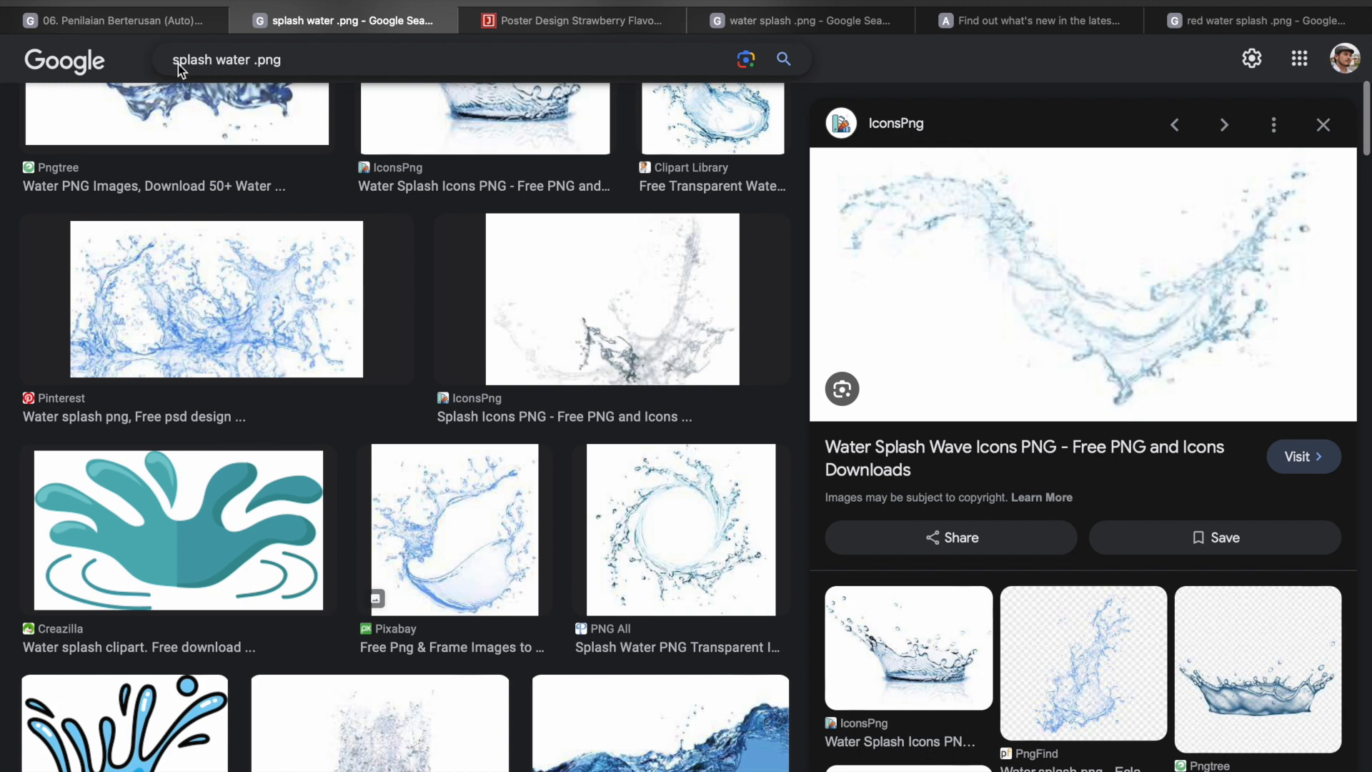
click(188, 60)
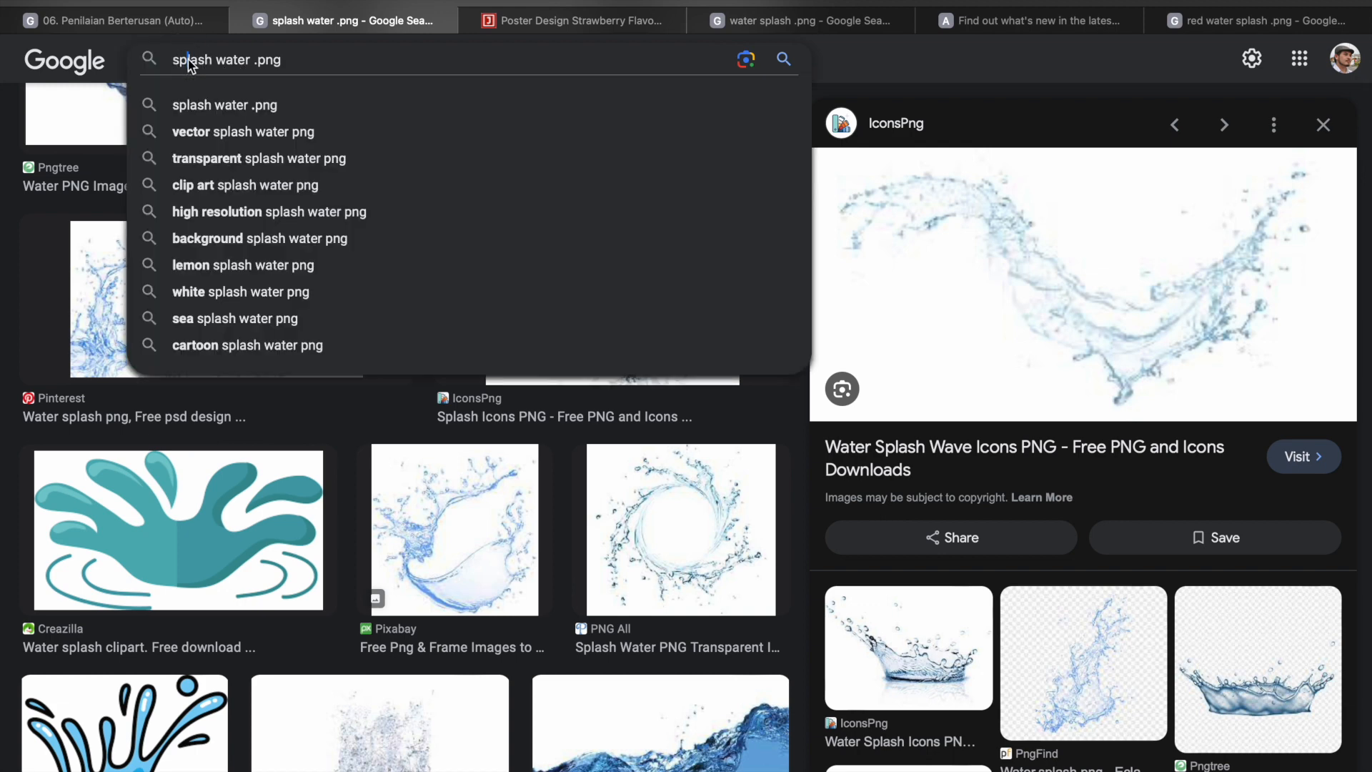
text(red)
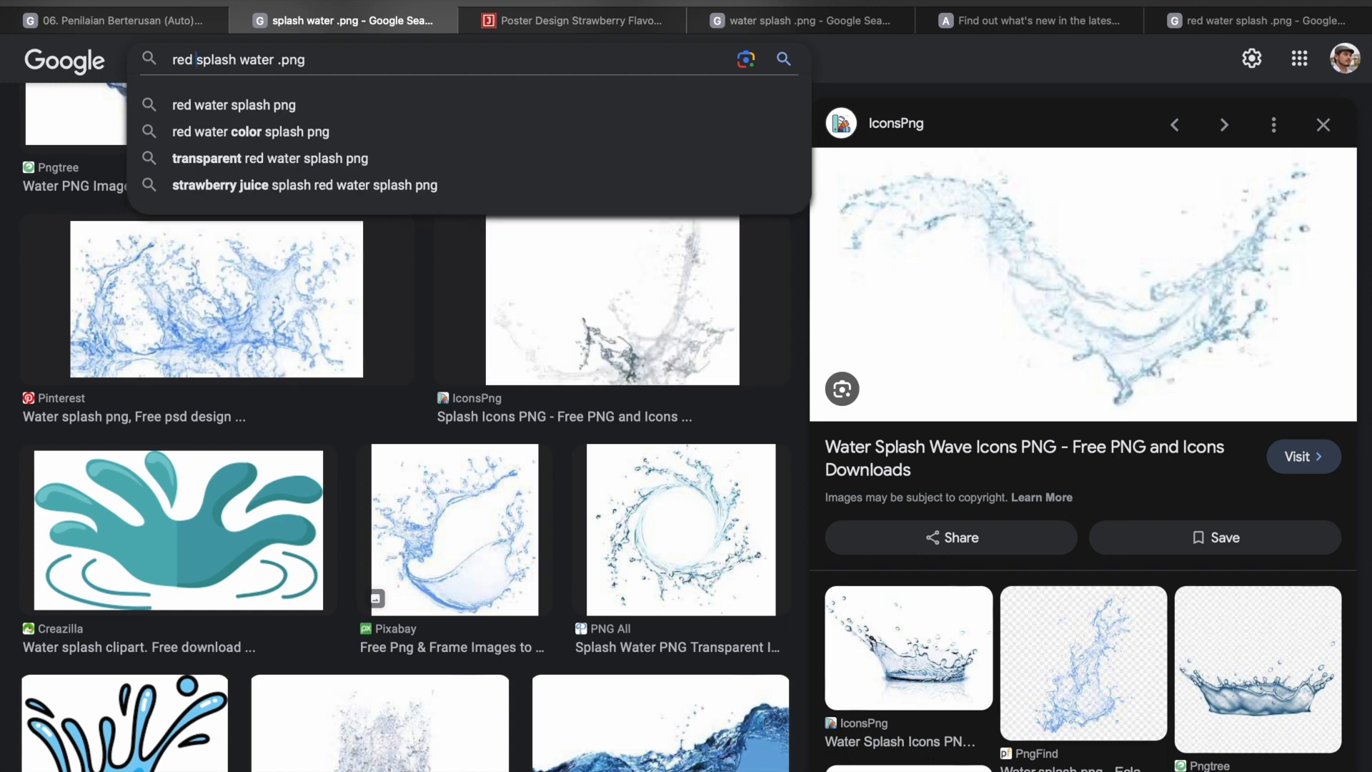
key(Return)
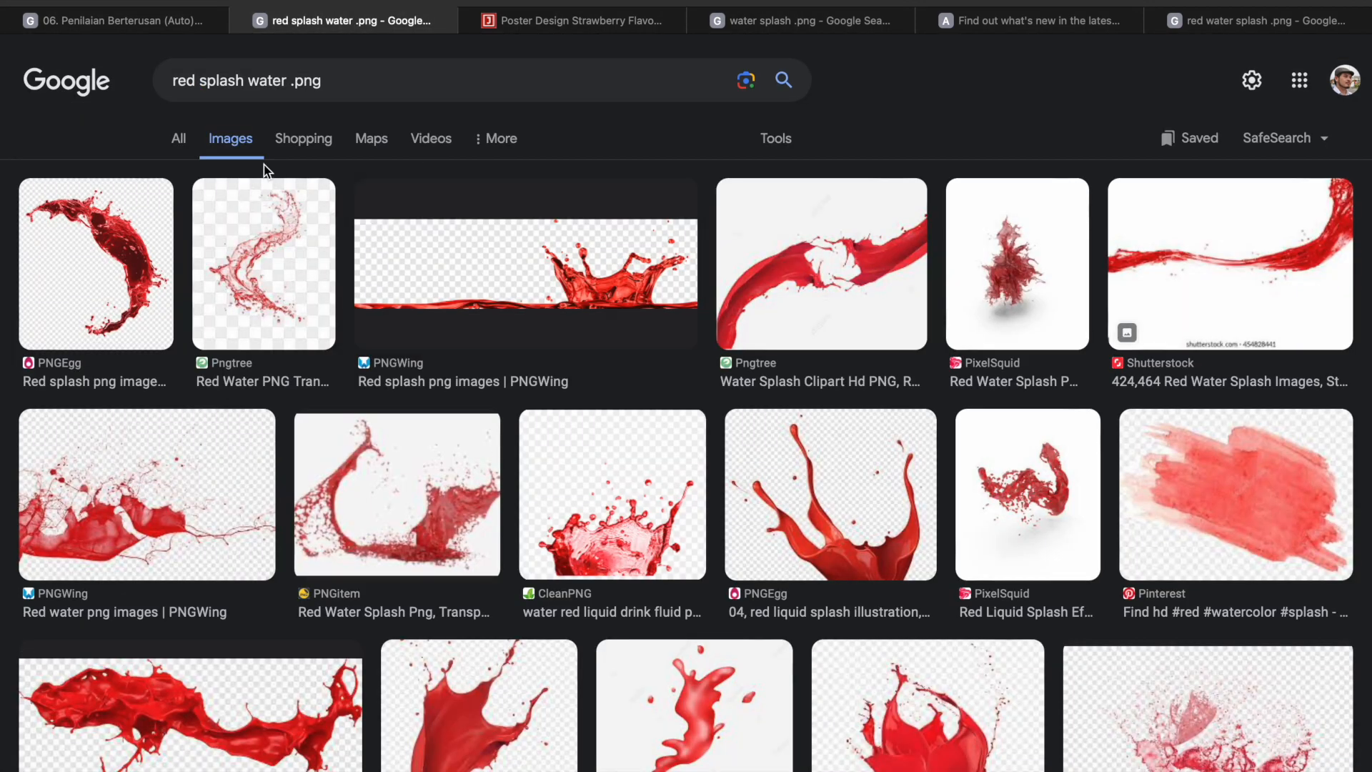
click(778, 139)
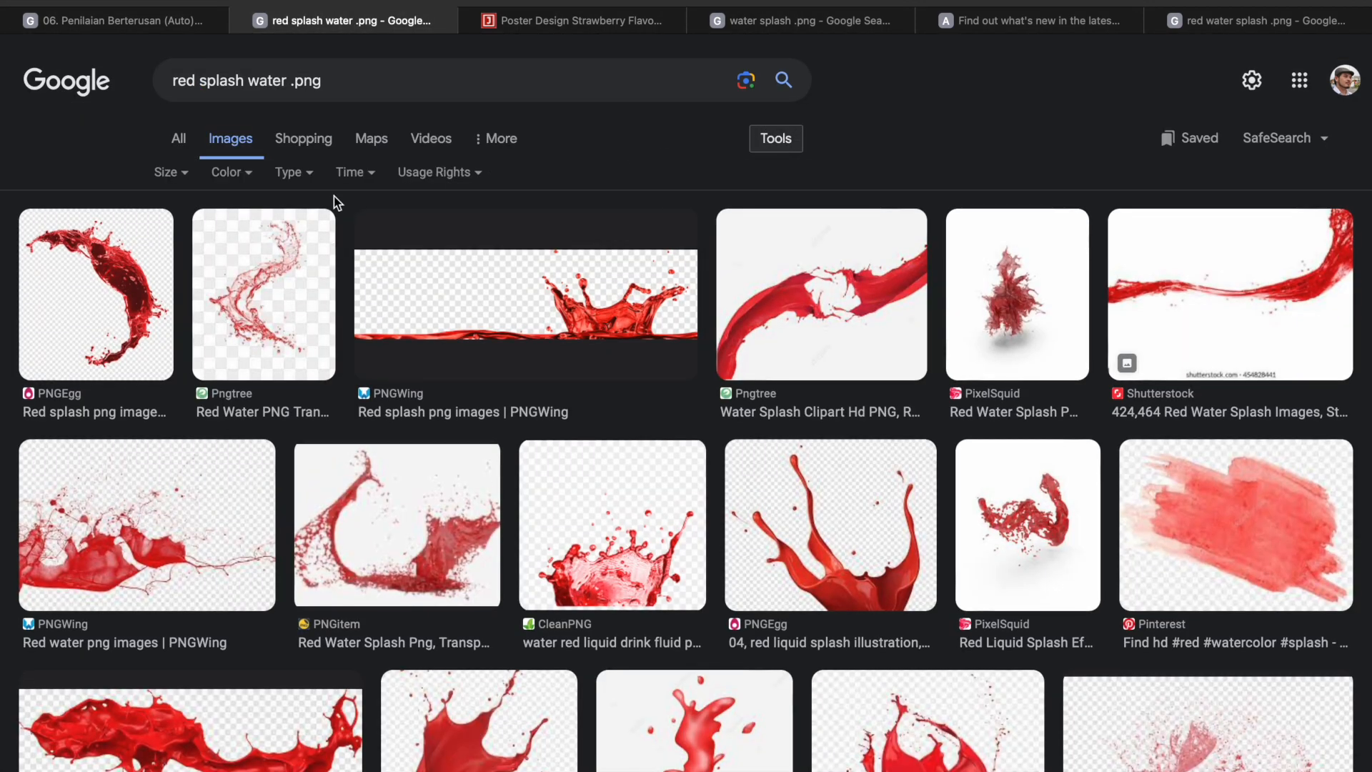
click(237, 187)
click(244, 259)
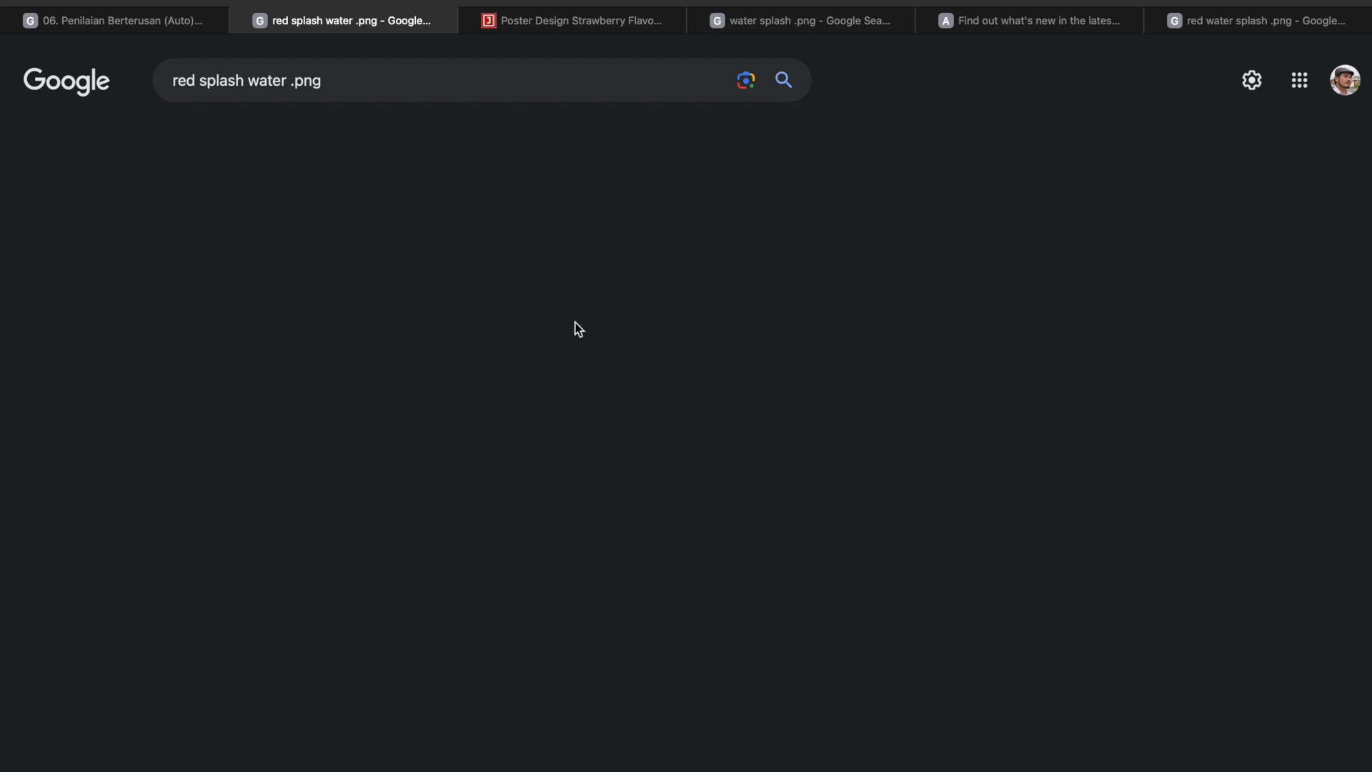
Step: Browse the transparent splash results, open the related Freepik image of a curved blue splash, and copy that image
scroll(696, 392, down, 2)
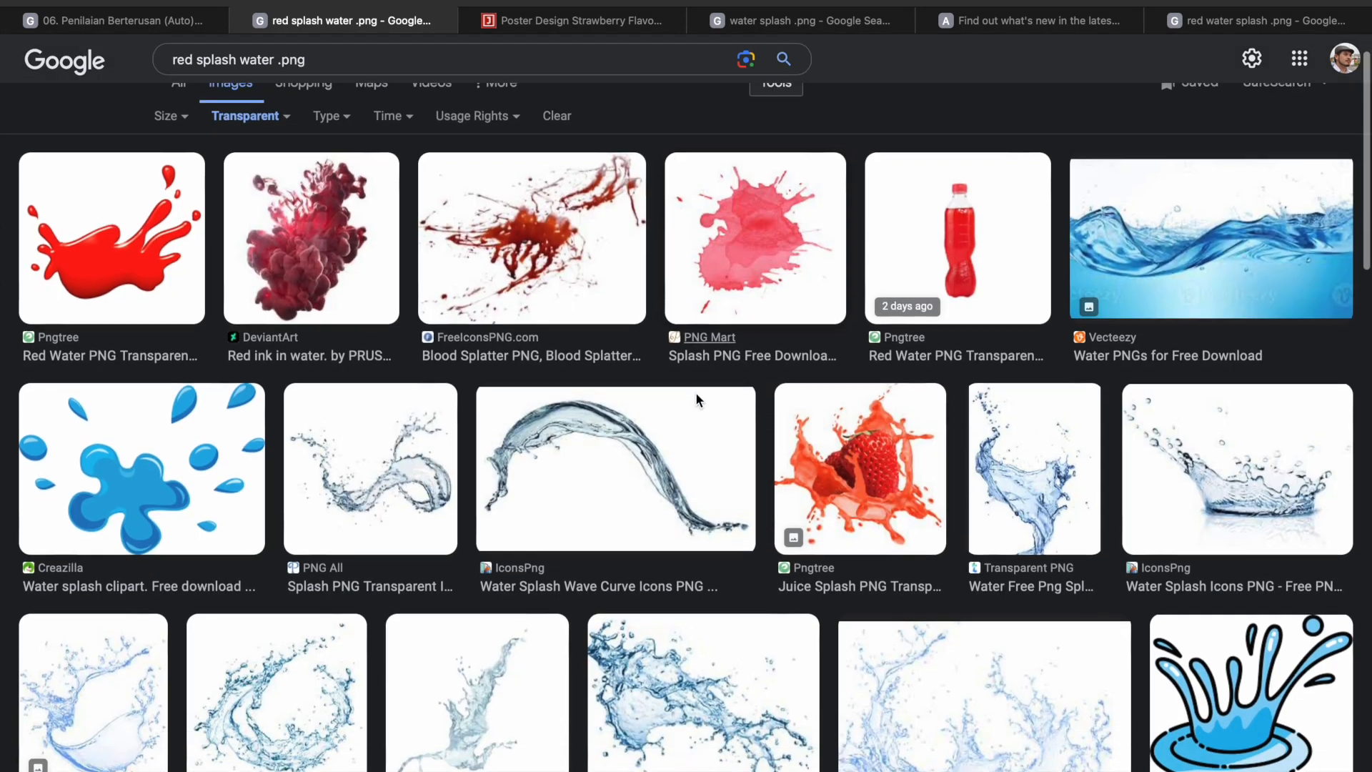
scroll(696, 392, down, 3)
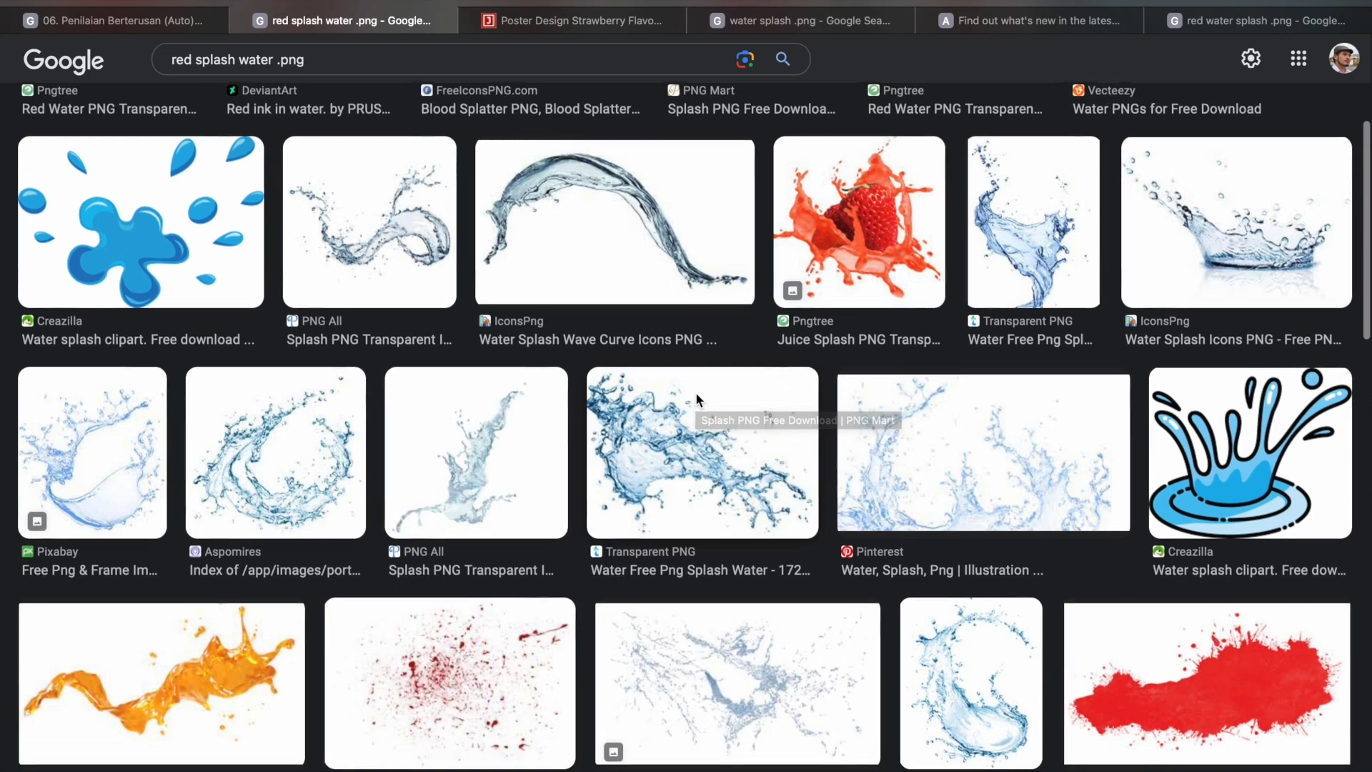
scroll(487, 423, down, 3)
scroll(486, 423, up, 4)
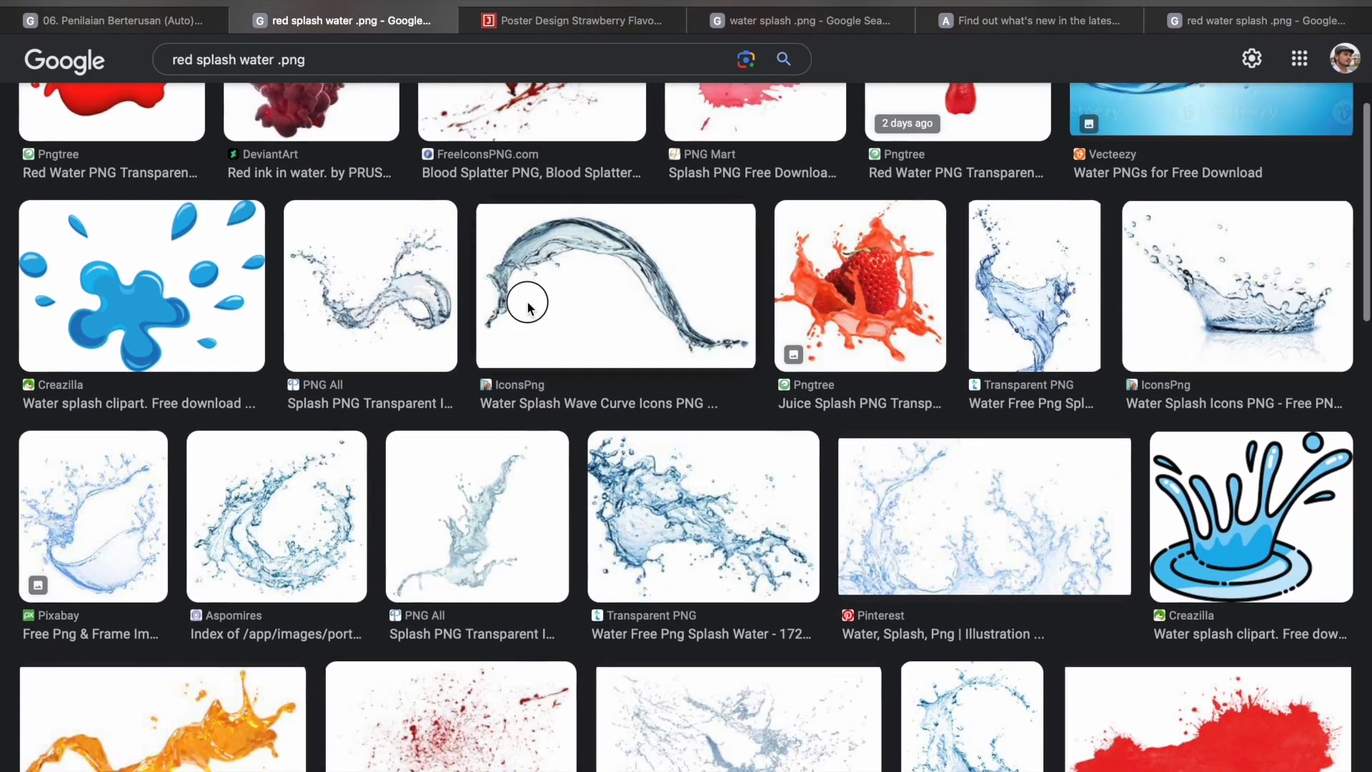
click(528, 301)
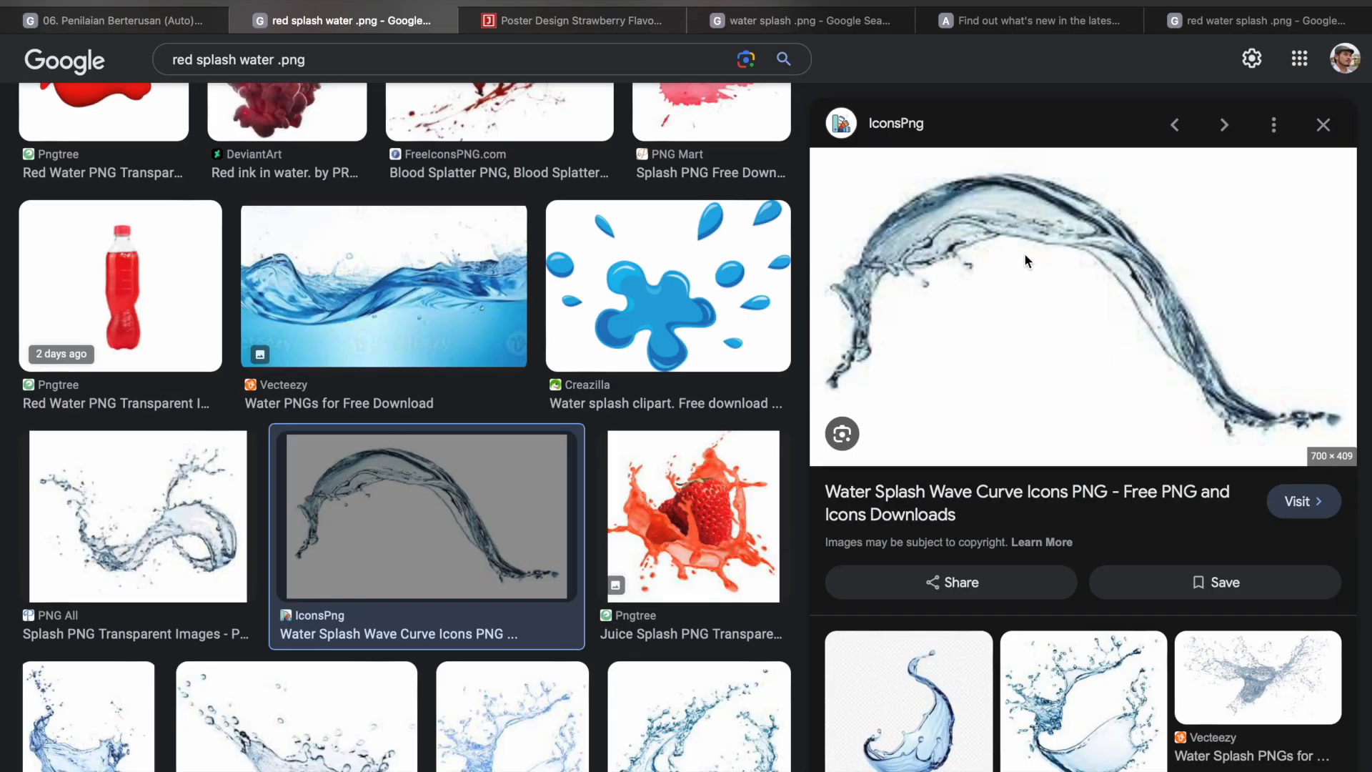
scroll(1078, 304, down, 3)
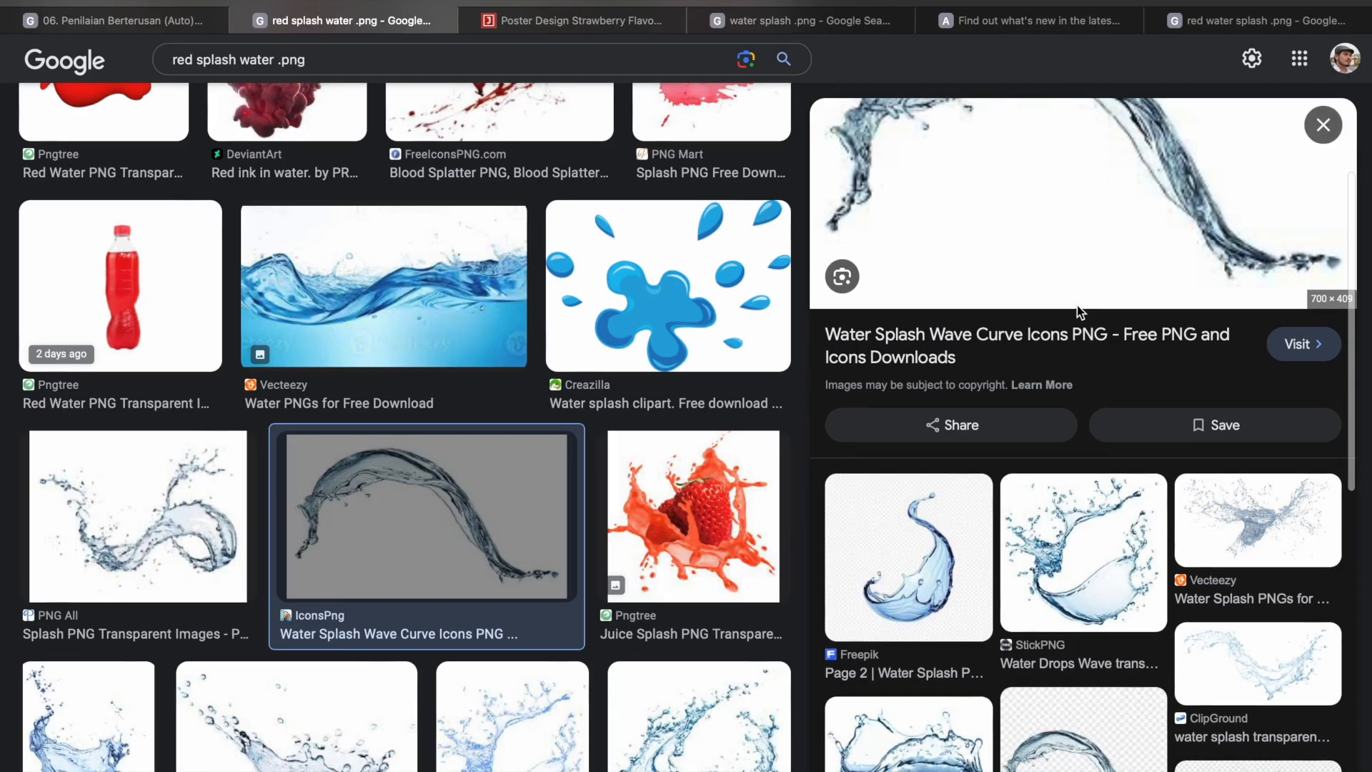
click(873, 598)
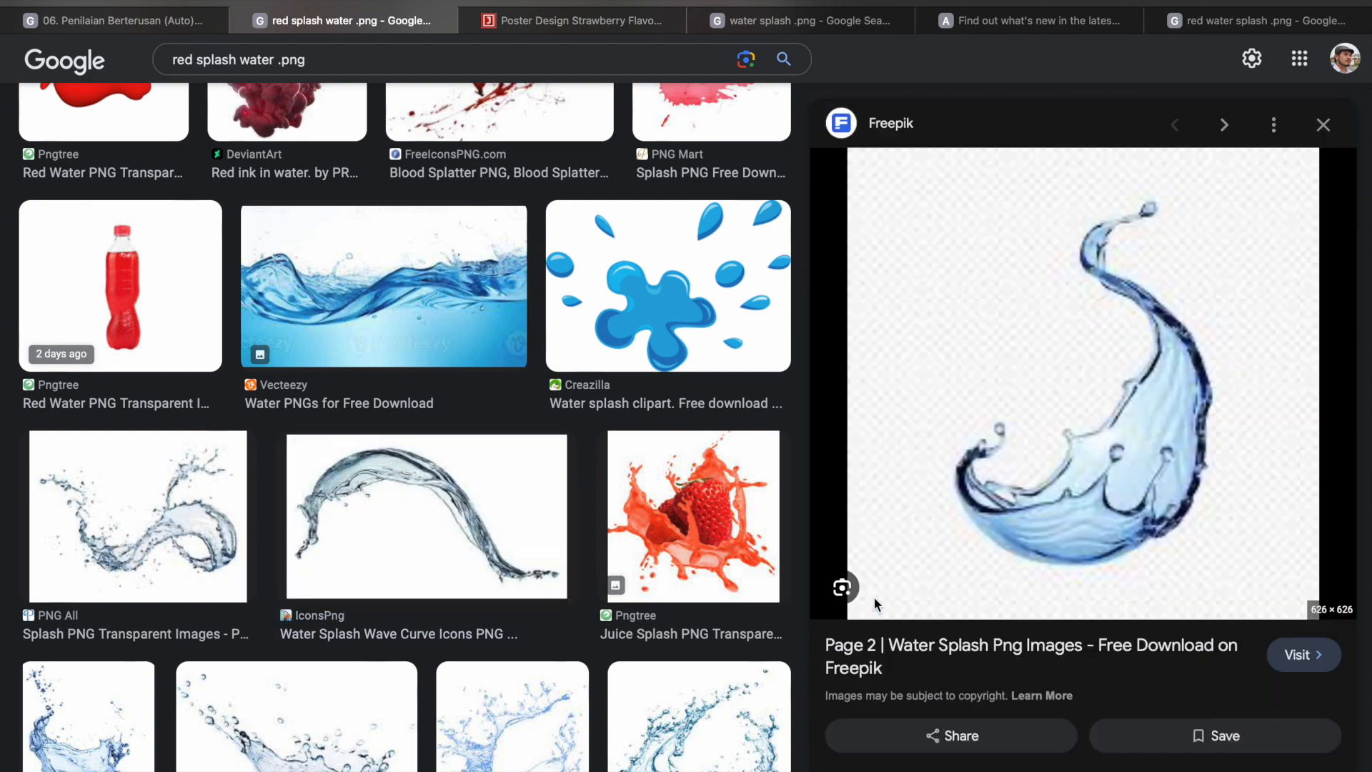
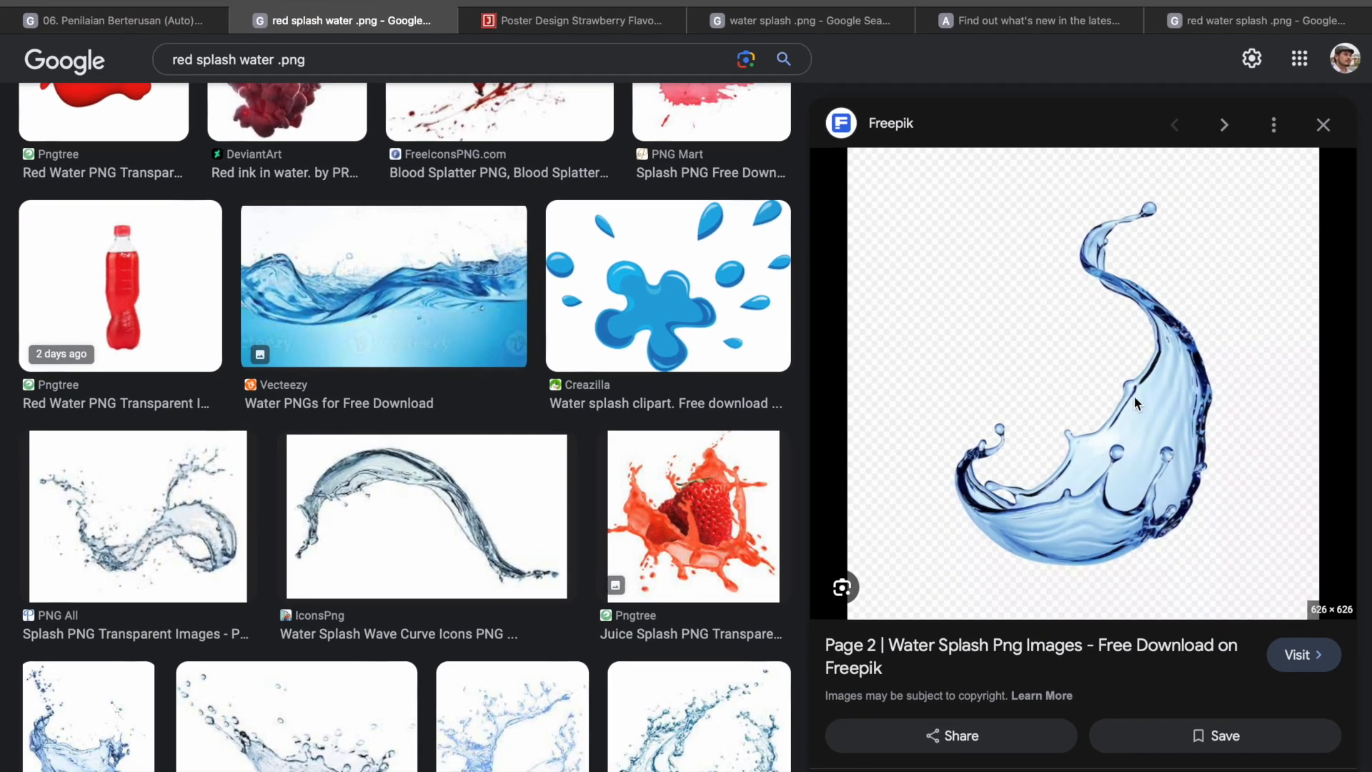
right_click(1135, 401)
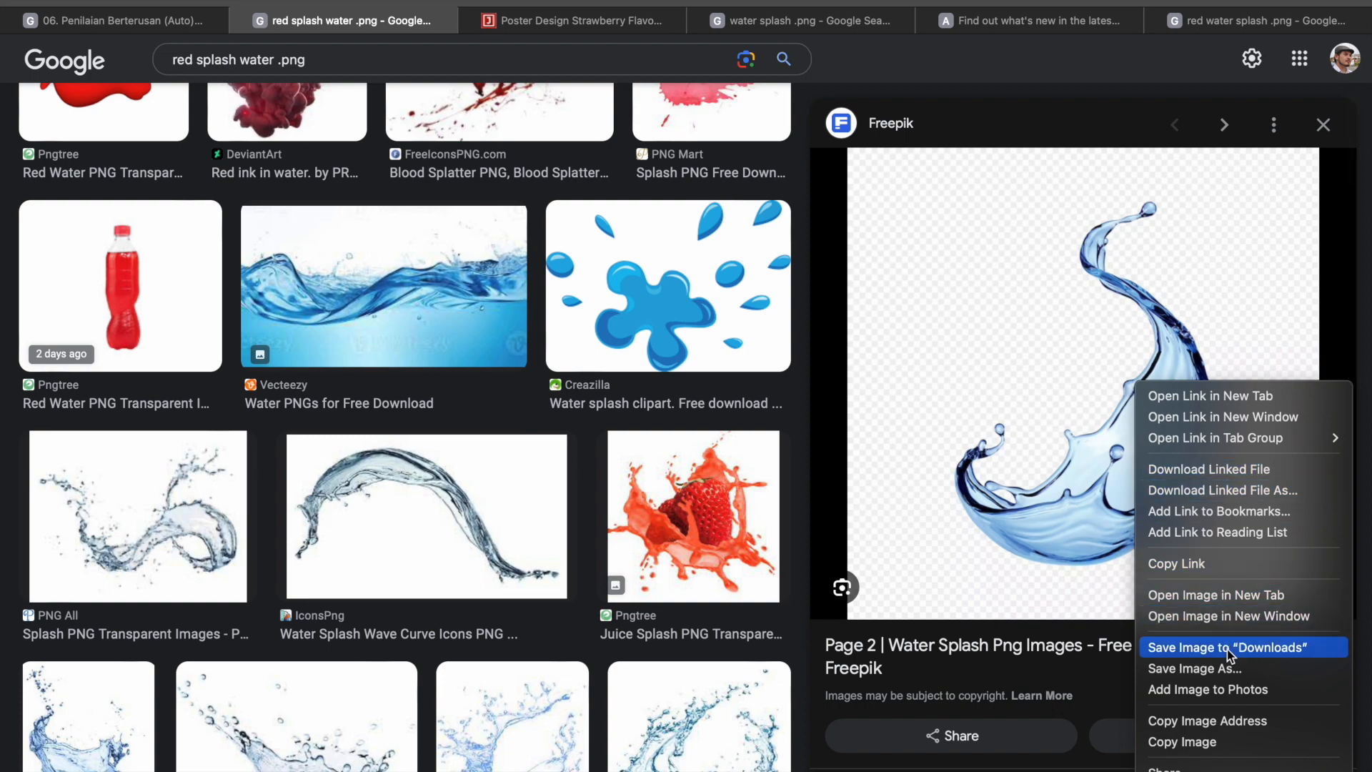
click(1230, 742)
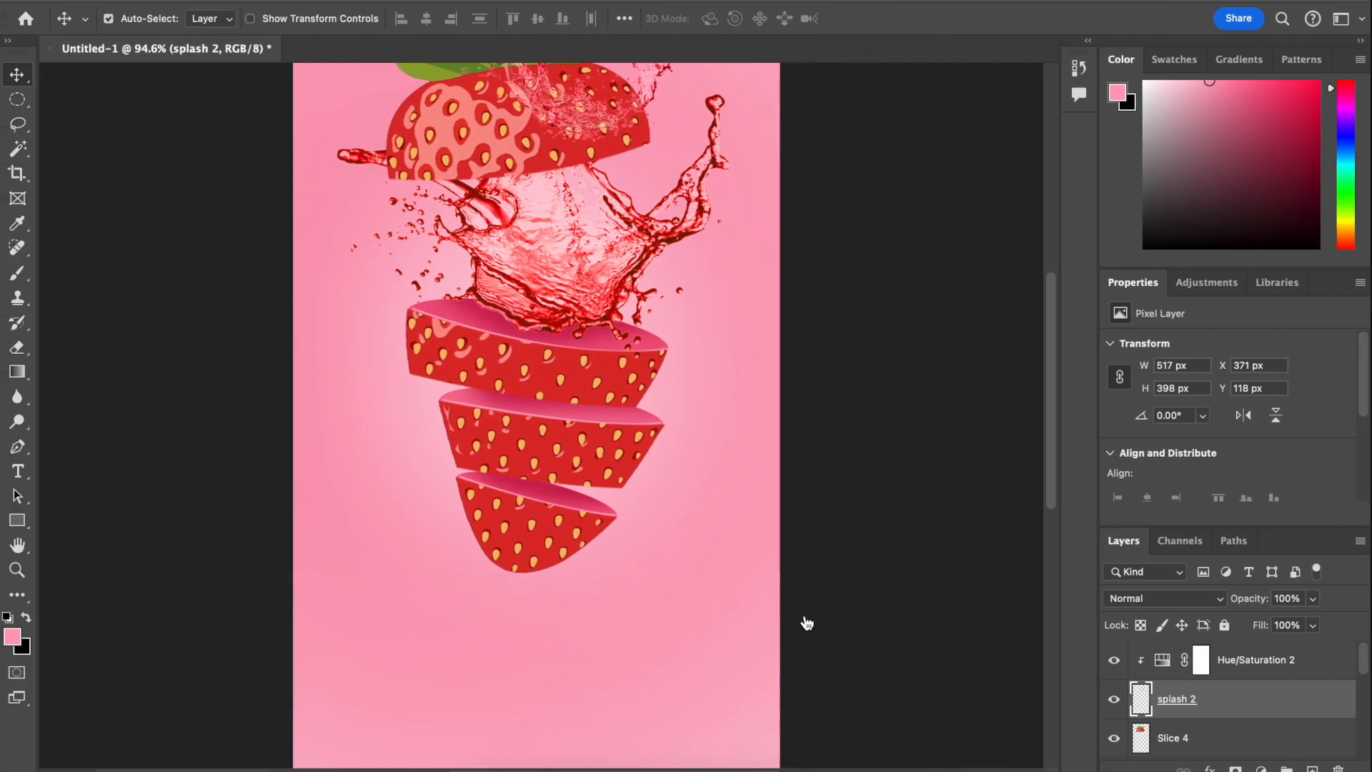
Step: Switch to Photoshop and merge the splash 2 layer with its clipped Hue/Saturation 2 adjustment
click(807, 623)
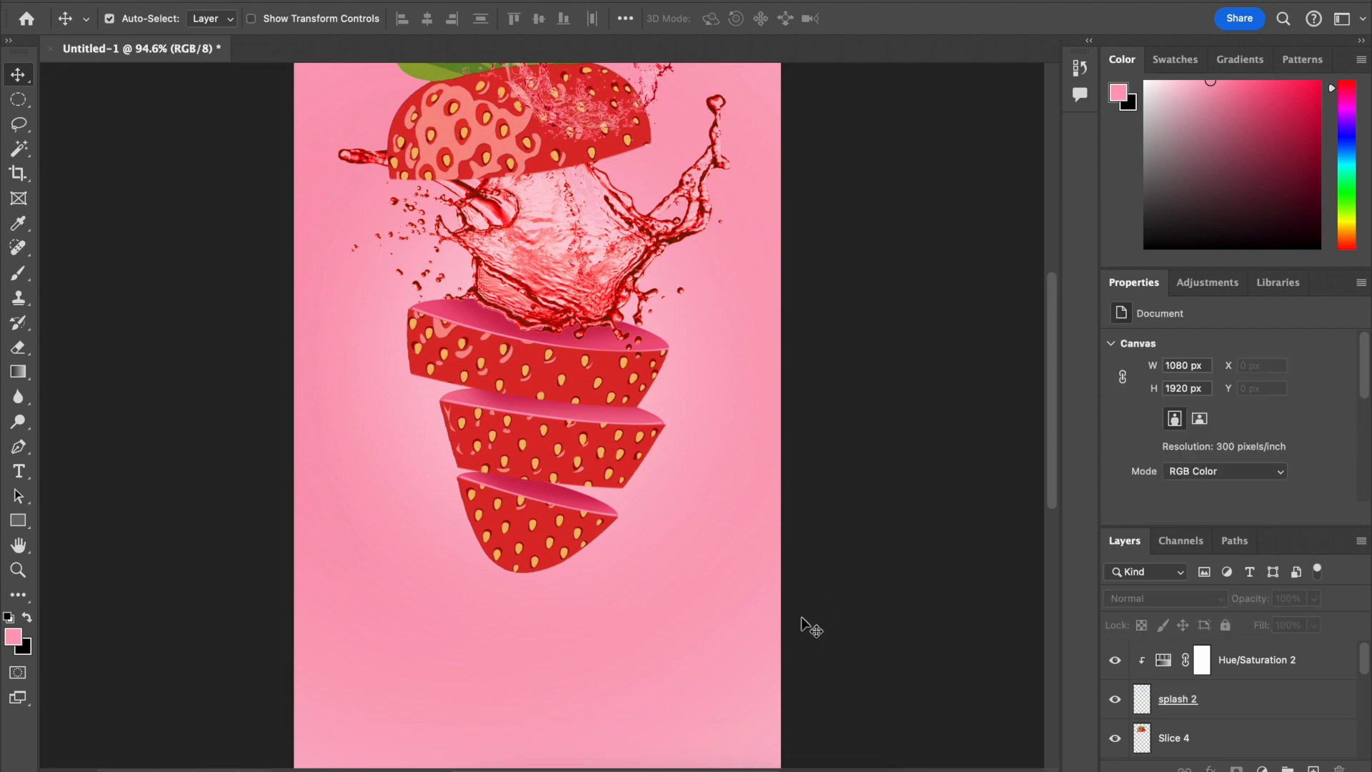
click(1259, 669)
shift+click(1265, 699)
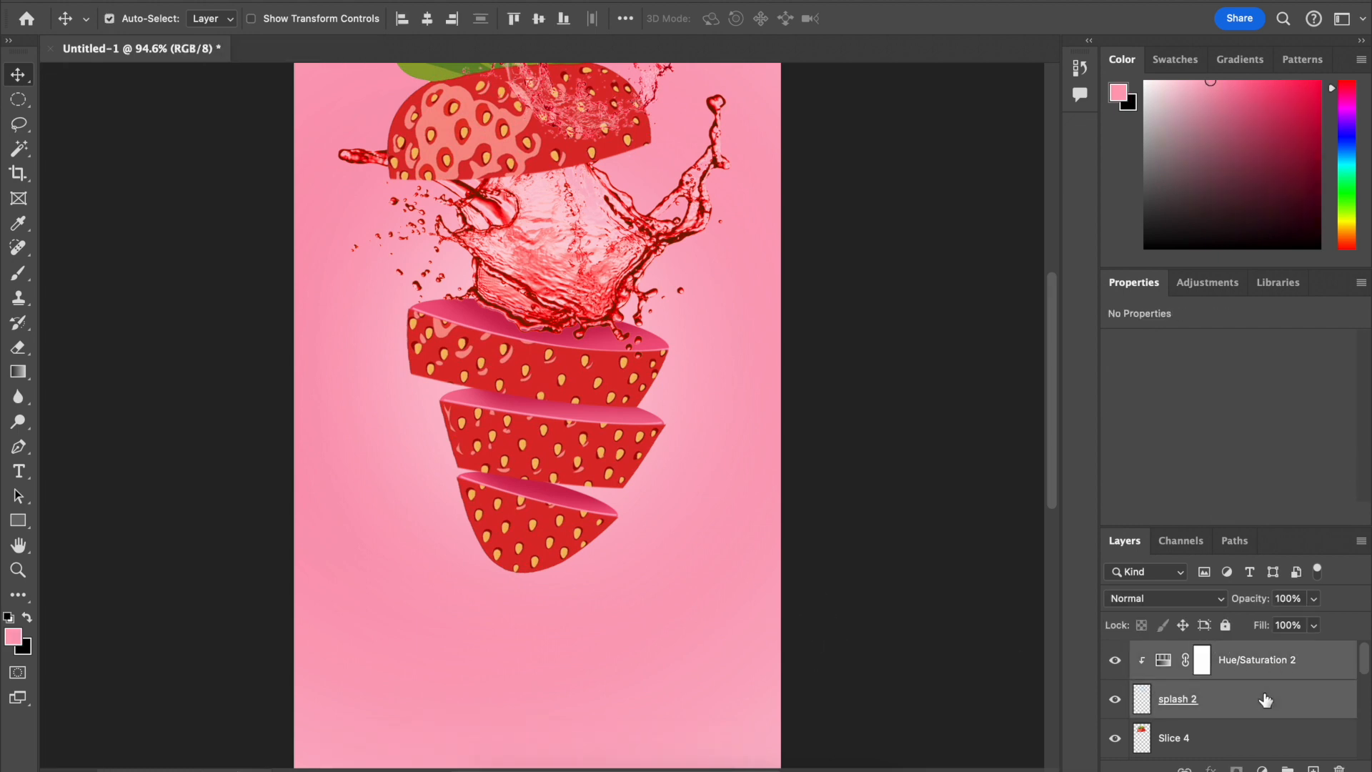
right_click(1266, 699)
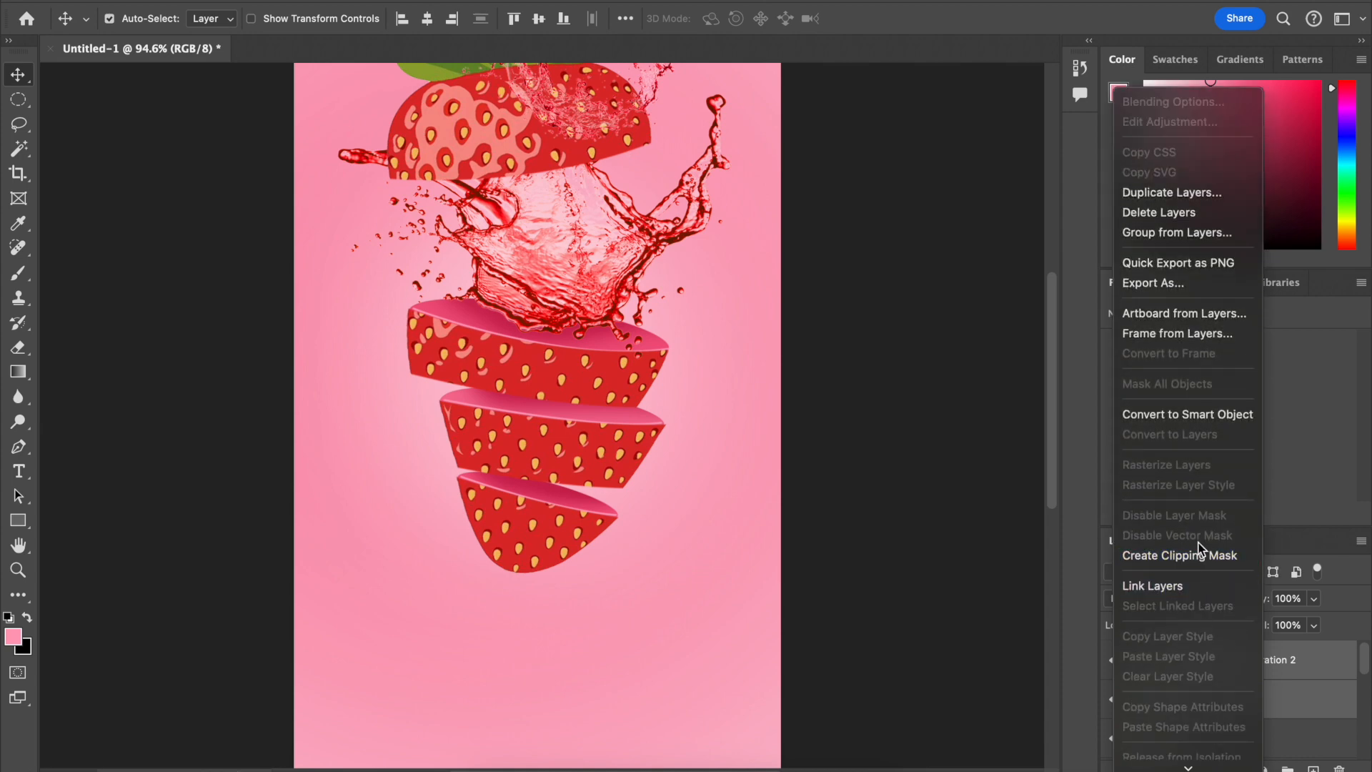
scroll(1213, 676, down, 5)
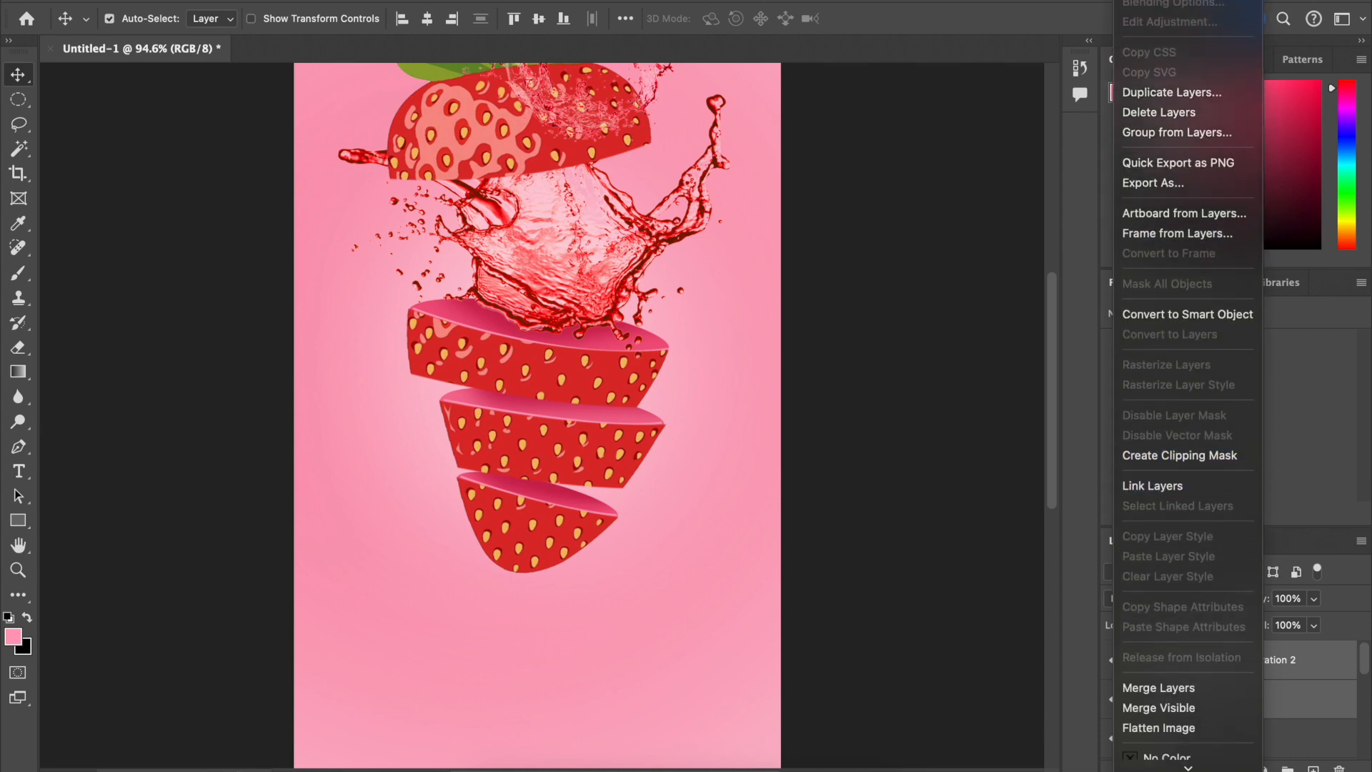
click(1186, 608)
Step: Paste the copied splash image as a new layer and move it over the lowest slice to X 221 px, Y 1158 px
scroll(965, 565, up, 5)
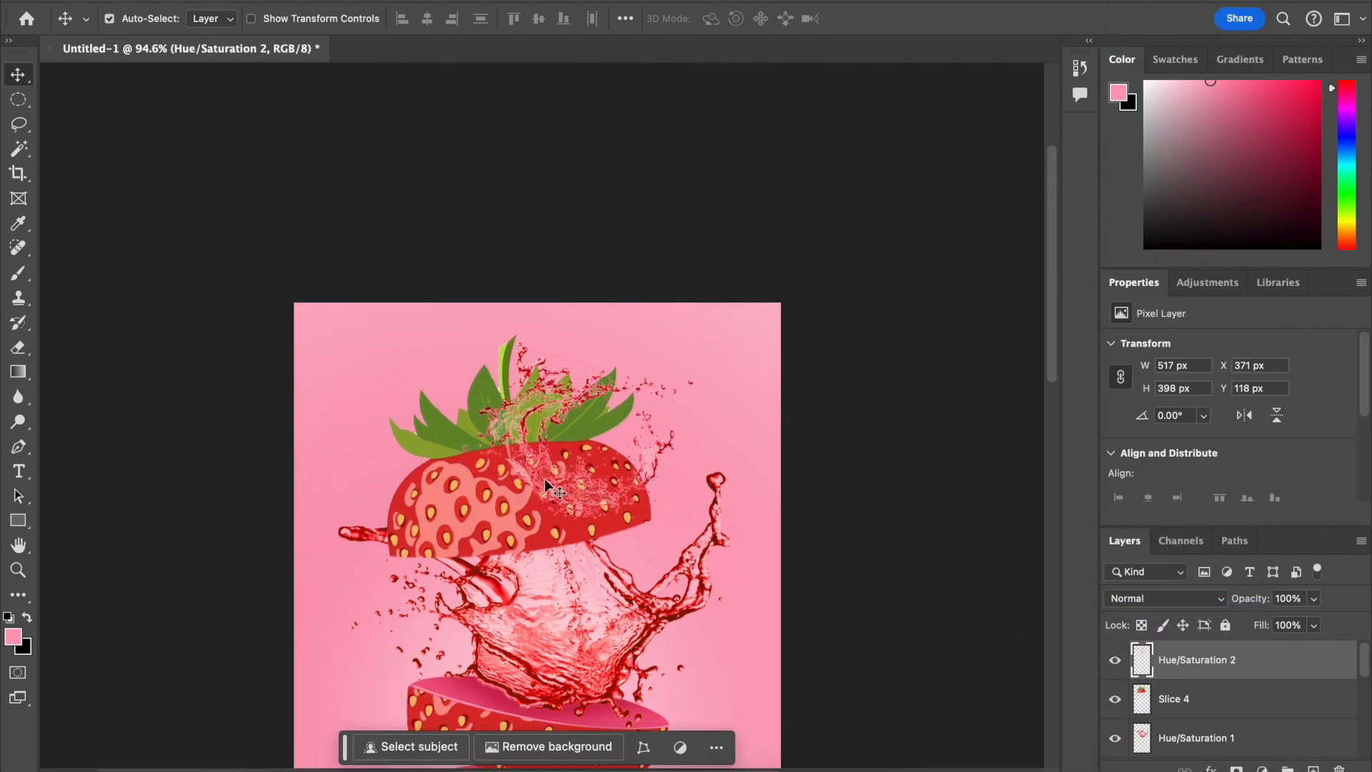
scroll(545, 481, down, 6)
click(516, 664)
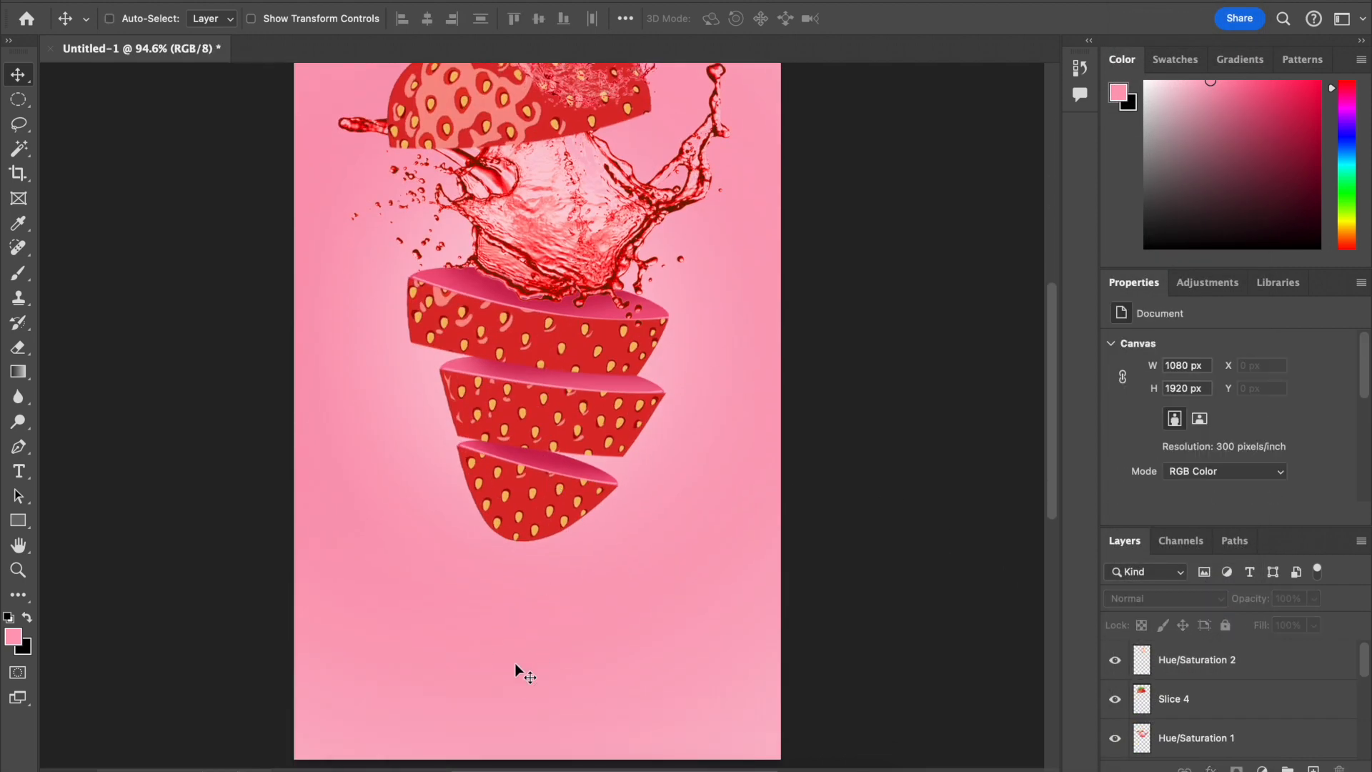
key(ctrl+v)
drag(529, 471, 508, 592)
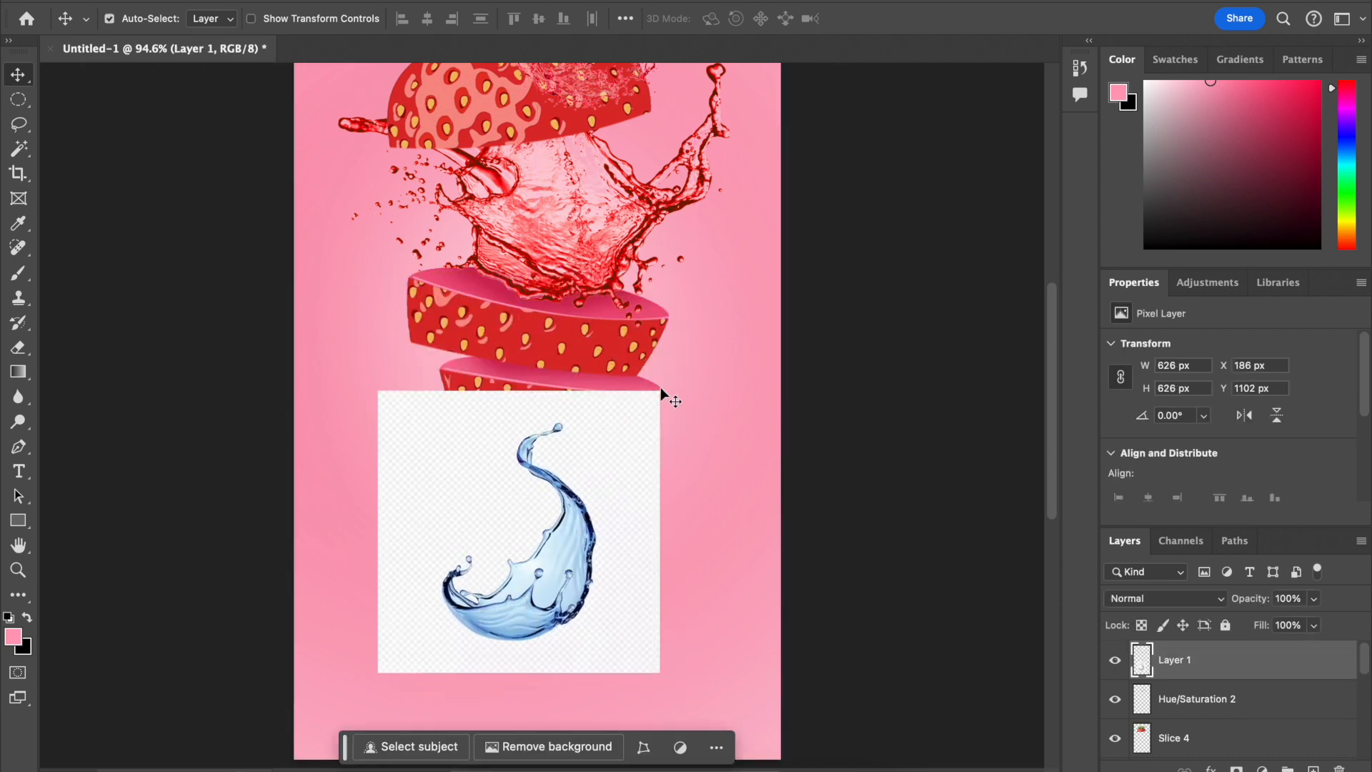
drag(622, 456, 632, 482)
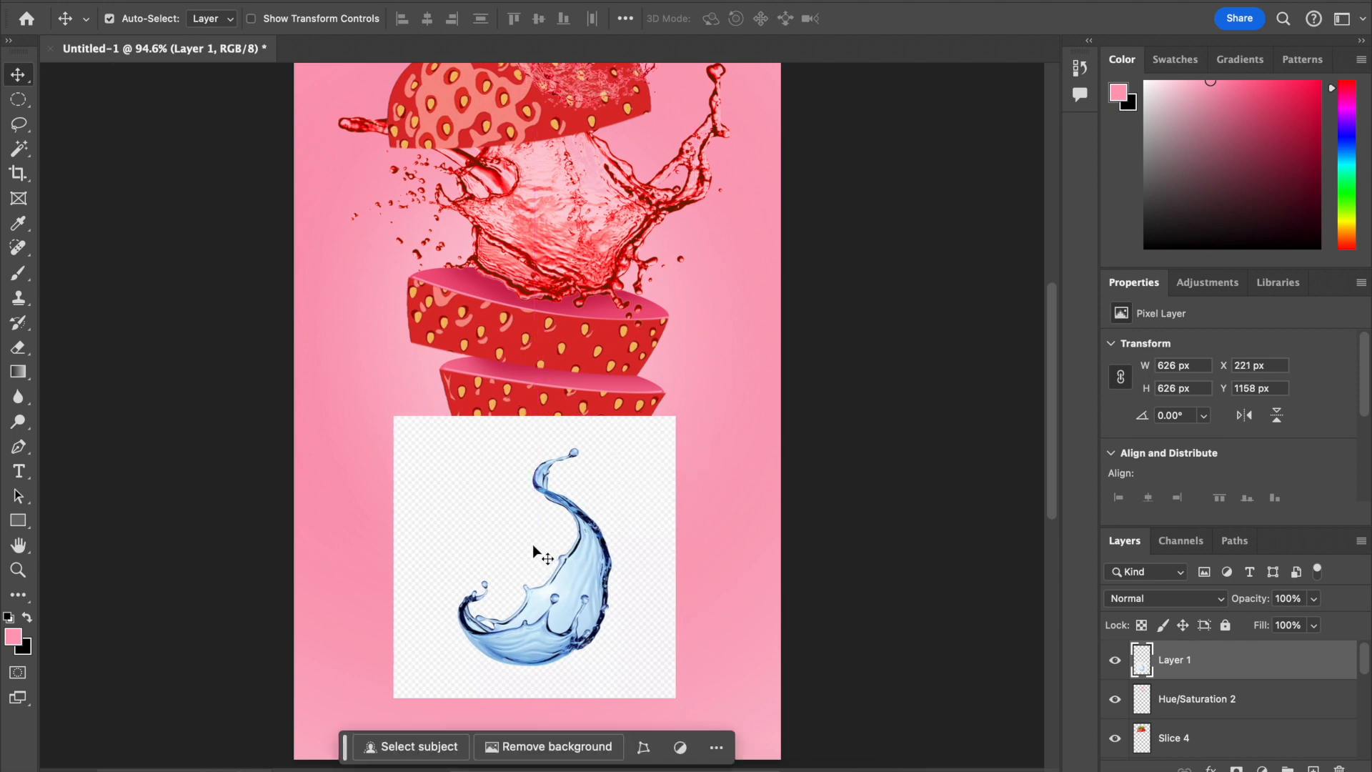
Step: Select the pasted splash's white checkered background with the Magic Wand tool and delete it
click(24, 150)
click(83, 186)
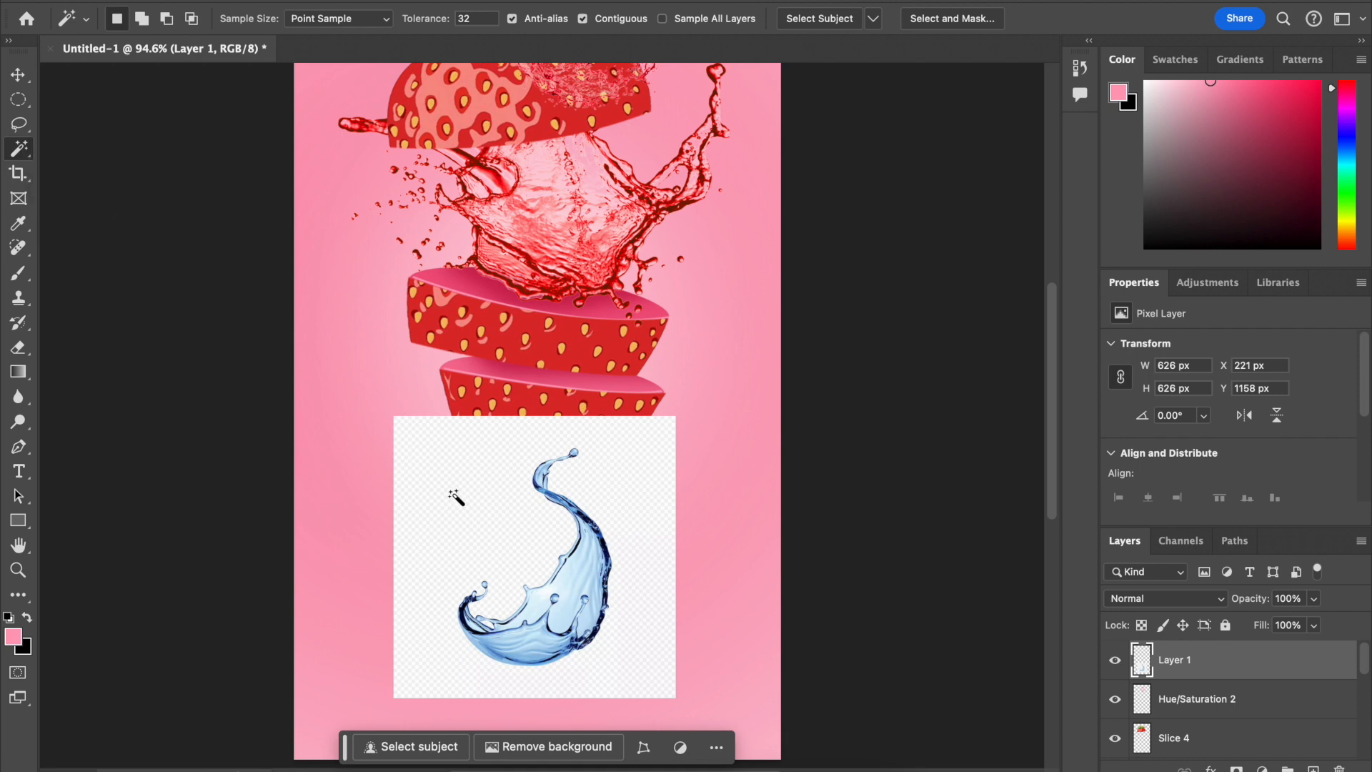
click(455, 497)
key(Delete)
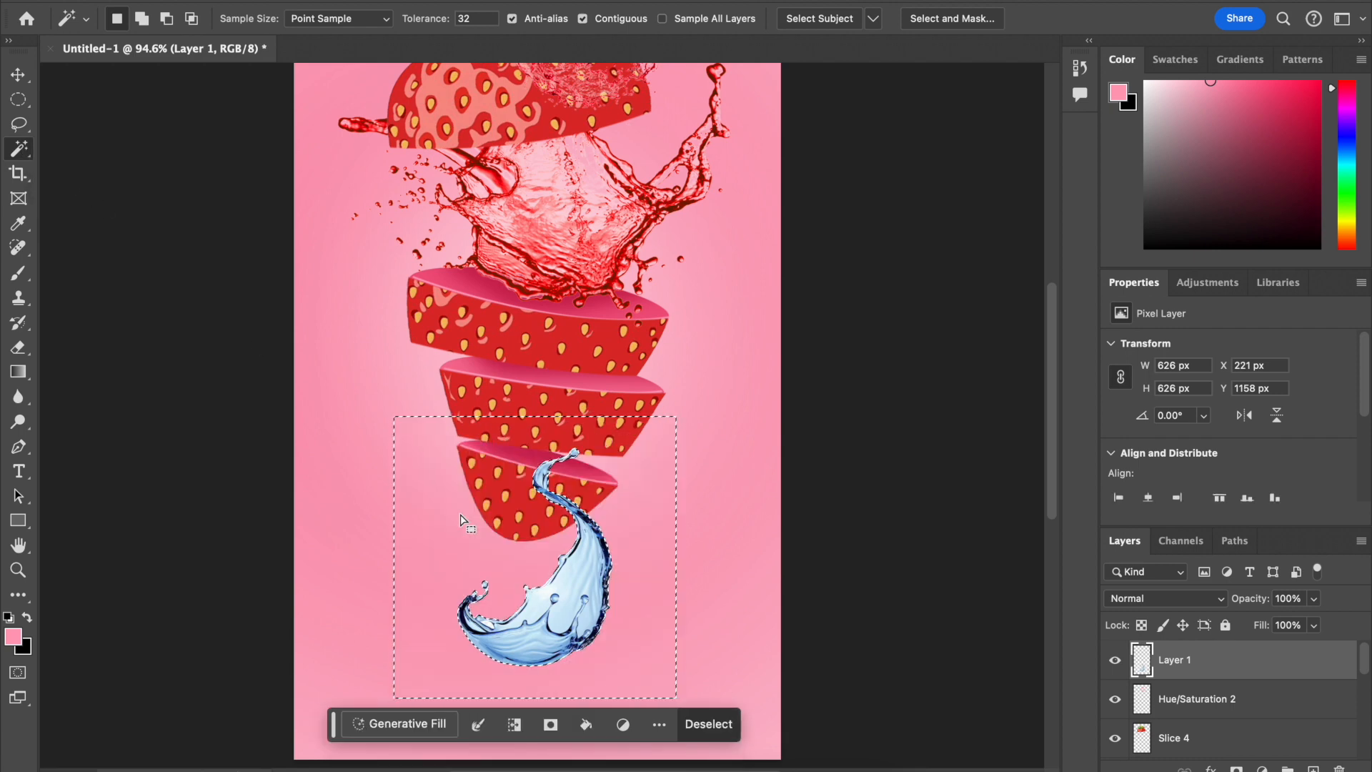
Step: Return to the Move tool and rename the pasted splash layer as splash 3
key(v)
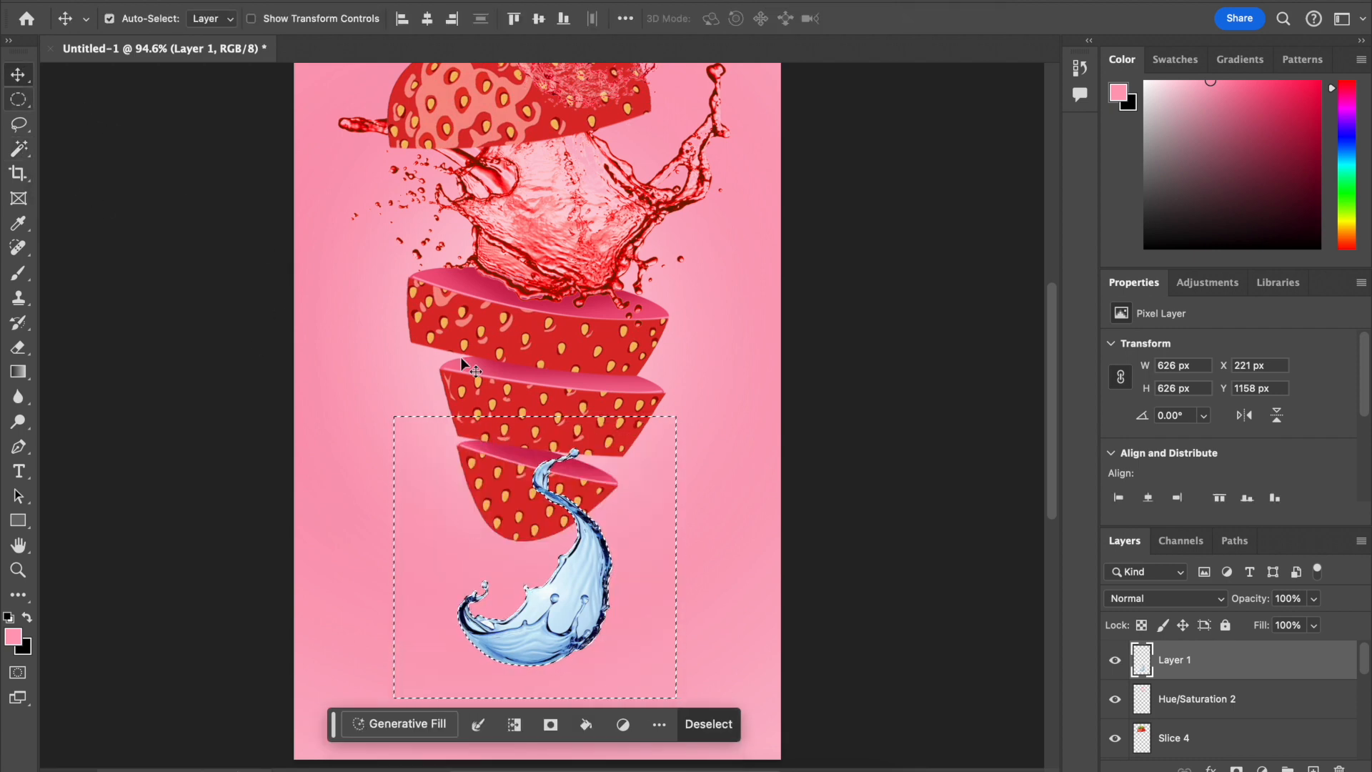
double_click(1182, 657)
text(splash 3)
key(Return)
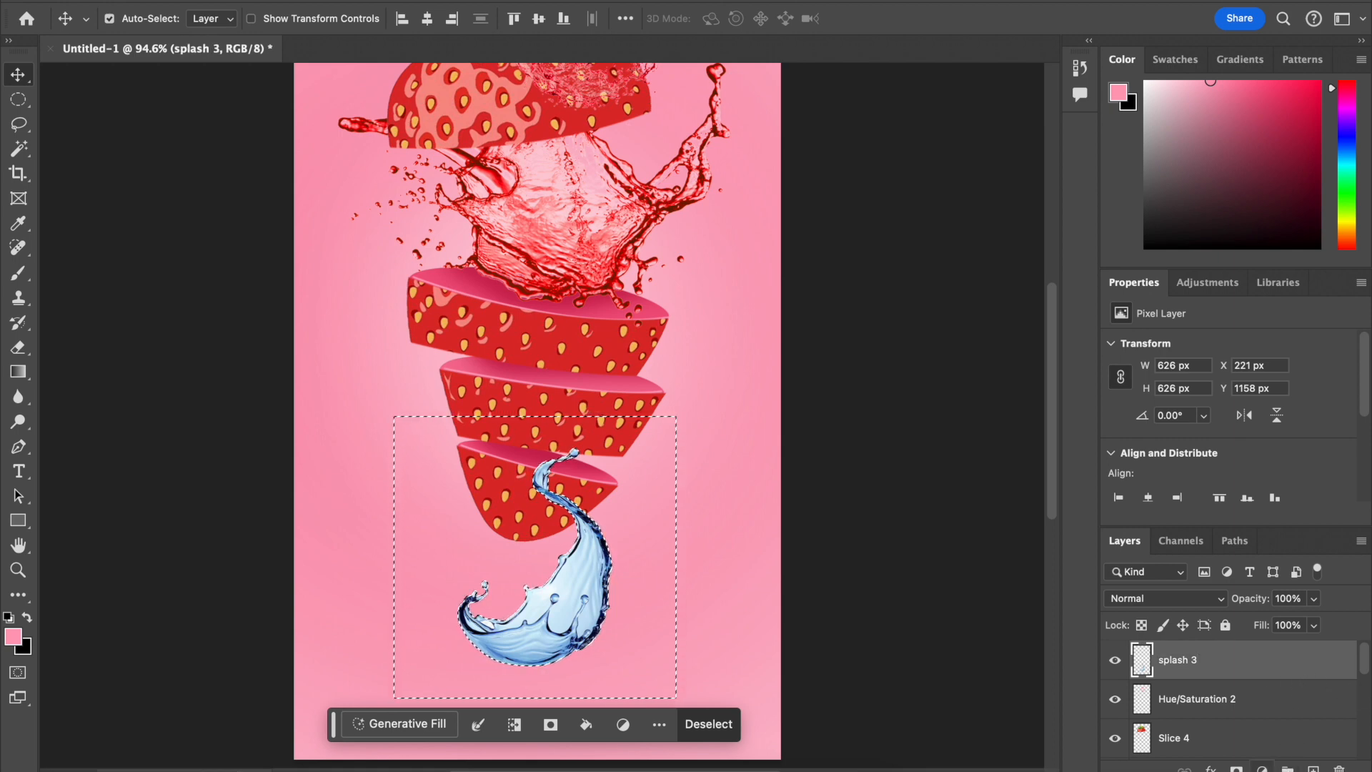
Step: Add a Hue/Saturation adjustment layer above splash 3 and clip it to that layer
click(1263, 768)
click(1287, 658)
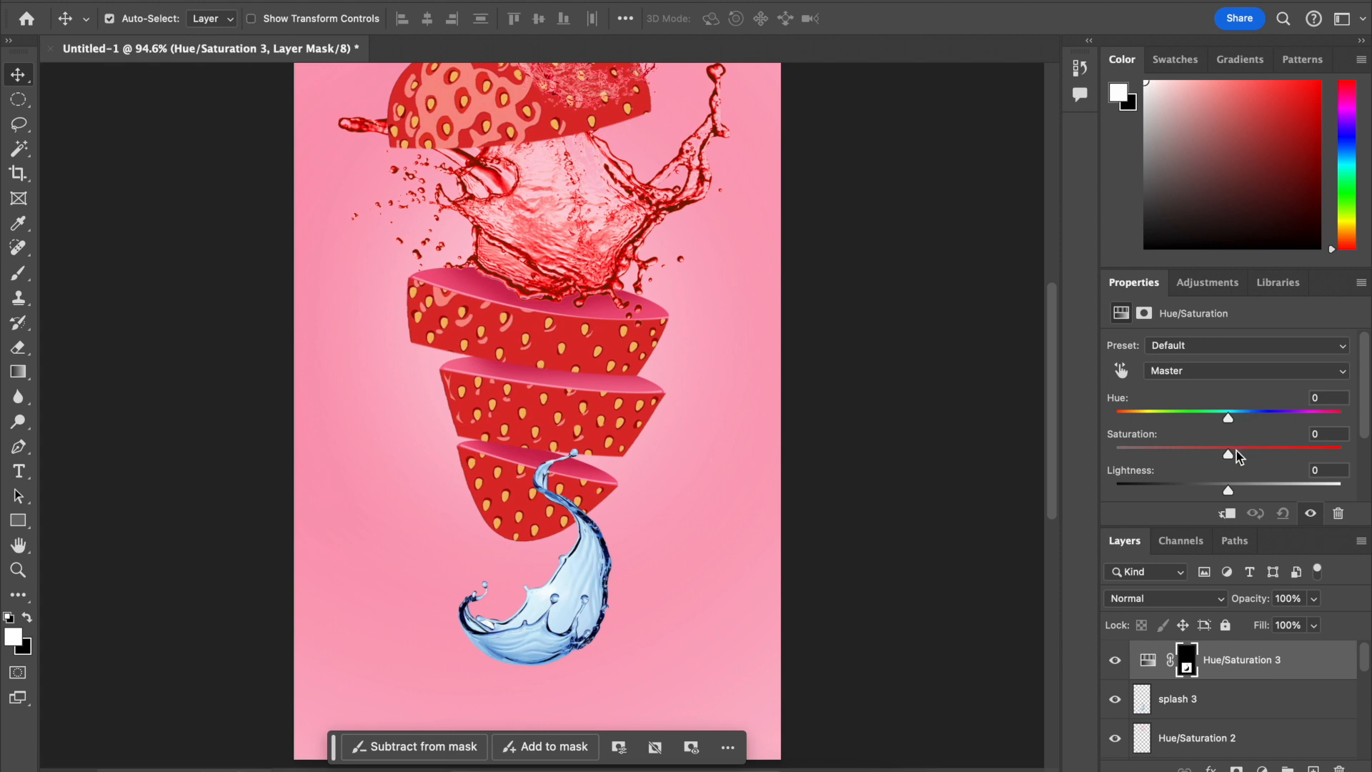
right_click(1312, 670)
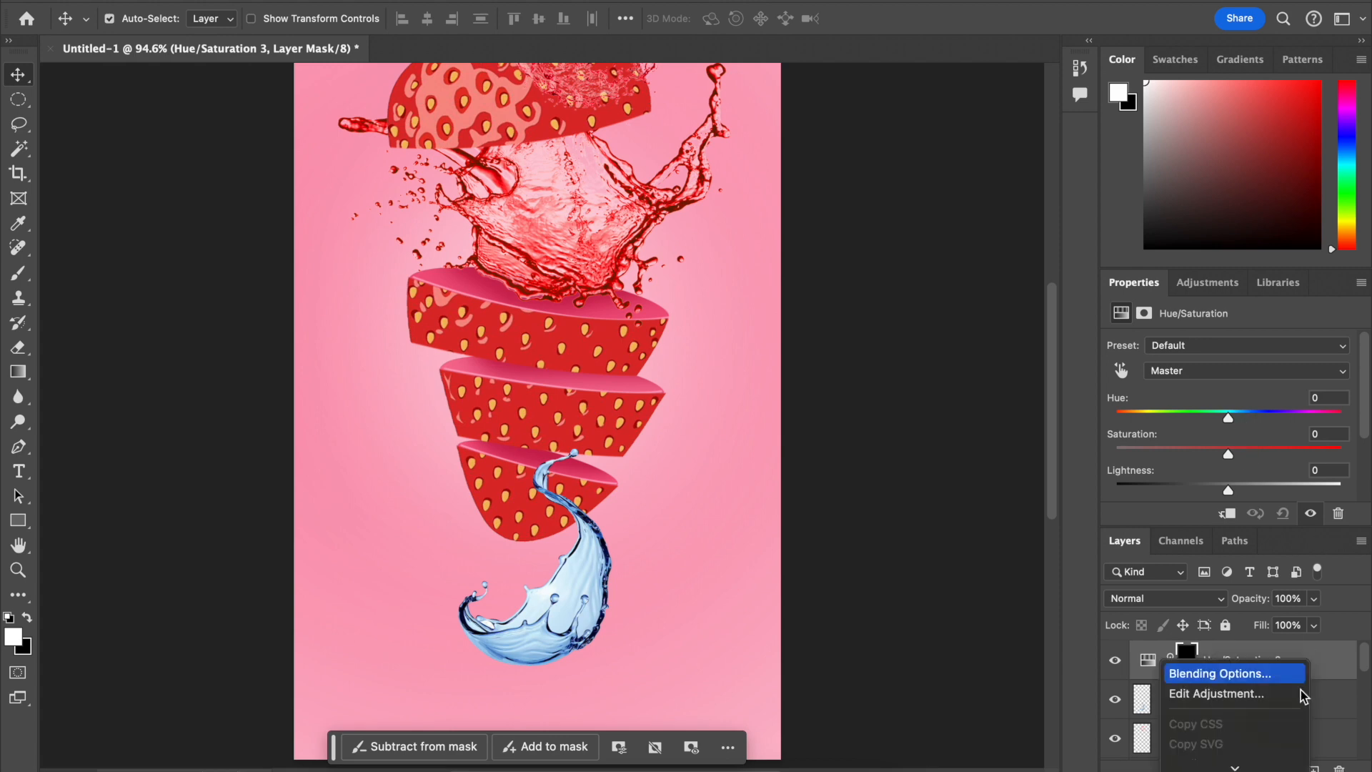
scroll(1260, 675, down, 4)
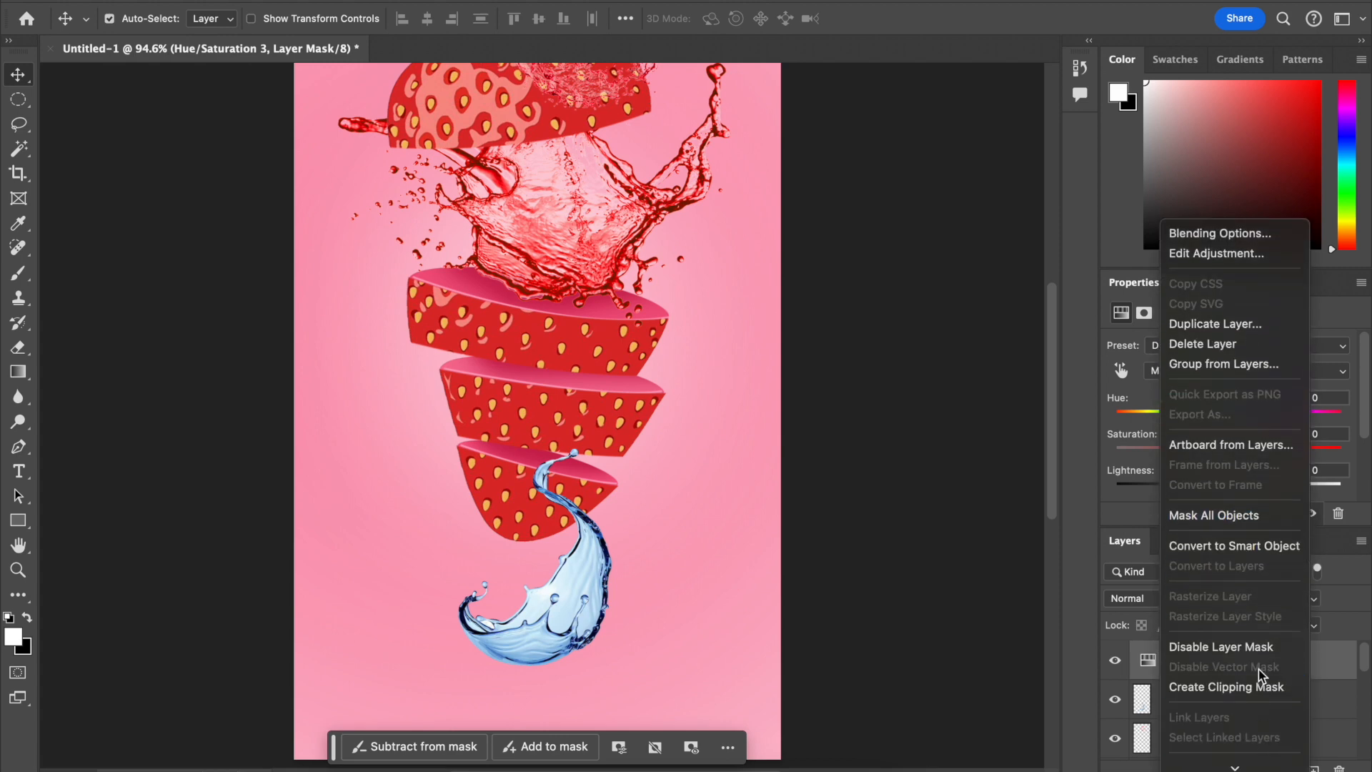
click(1264, 691)
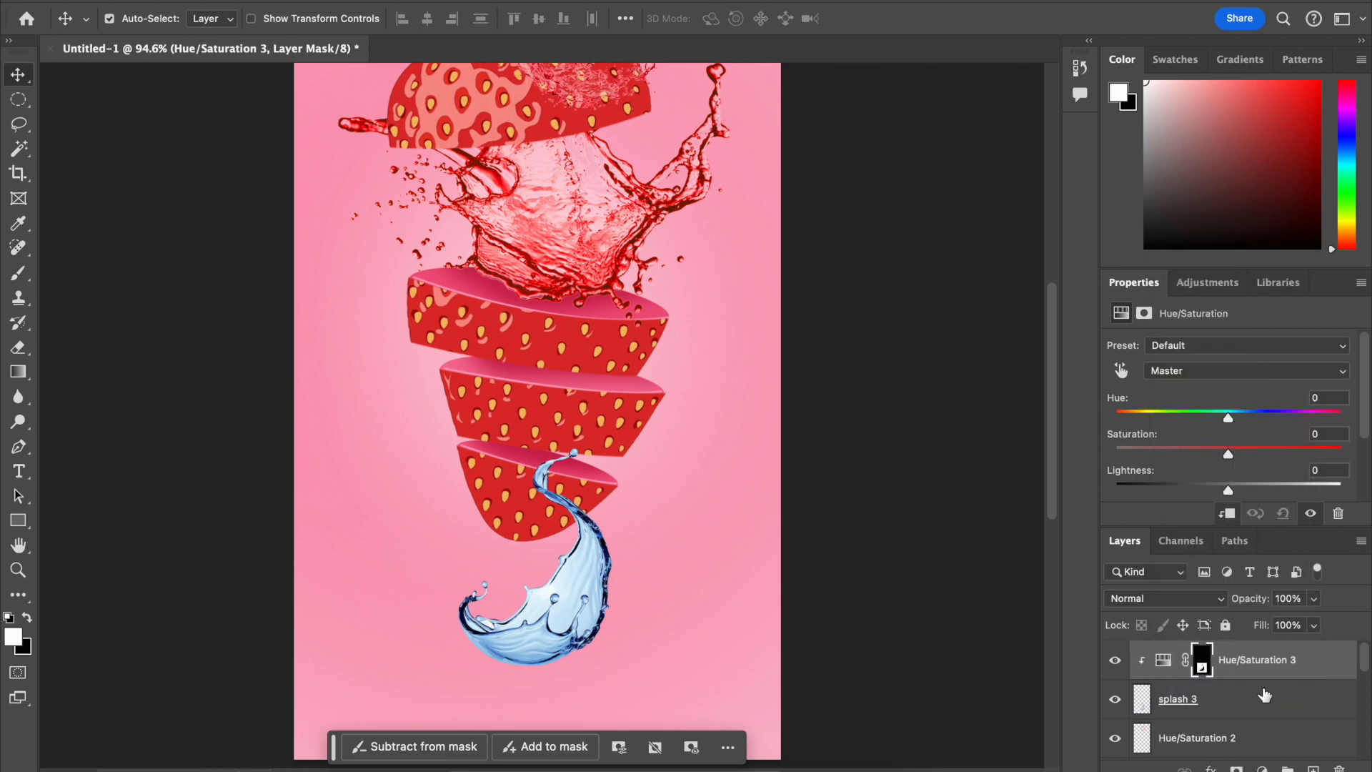
Step: Set the clipped adjustment above splash 3 to hue +151 and saturation +59
drag(1229, 454, 1292, 454)
drag(1230, 420, 1331, 421)
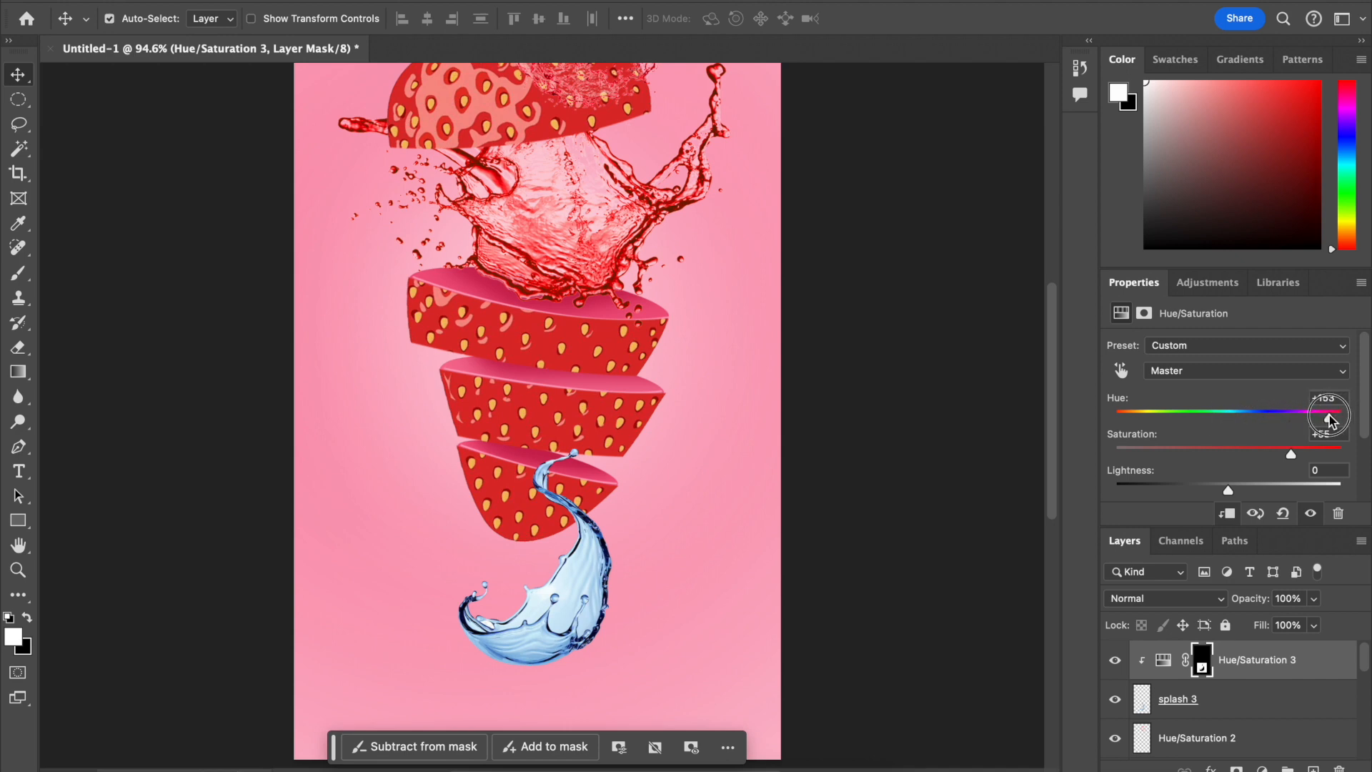
mouse_move(1299, 459)
mouse_down()
mouse_move(1323, 454)
mouse_move(1296, 463)
mouse_up()
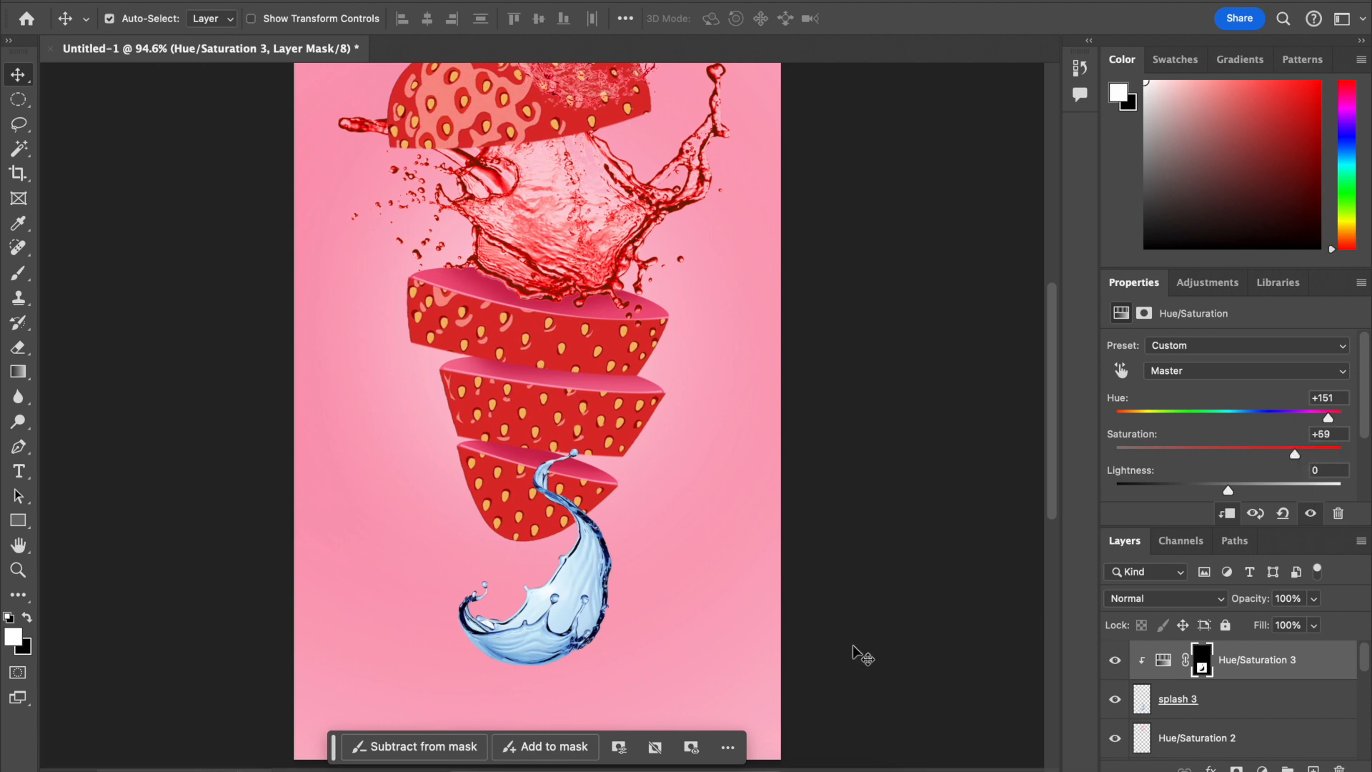
Step: Move splash 3 near the lowest strawberry slice, placing it at X 402 px, Y 1196 px
click(689, 648)
drag(585, 615, 732, 727)
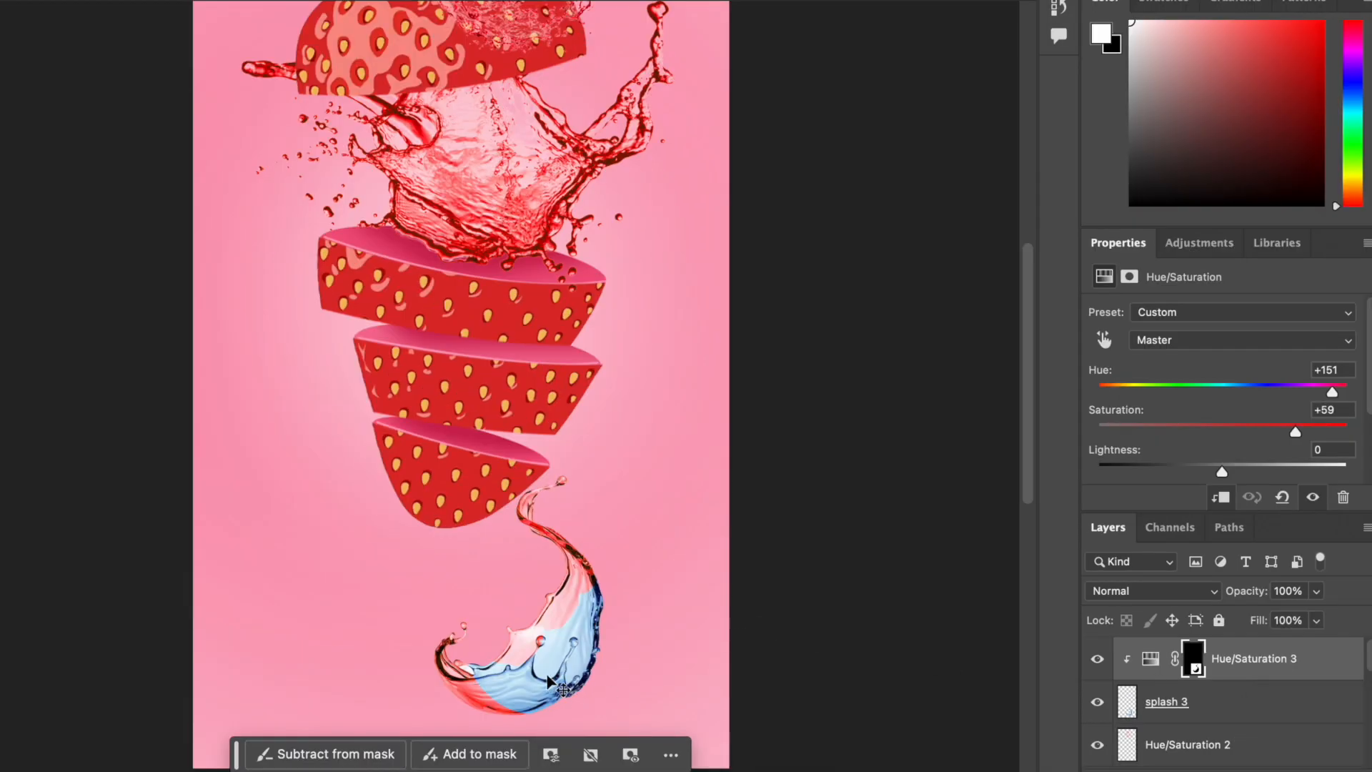
drag(551, 683, 506, 611)
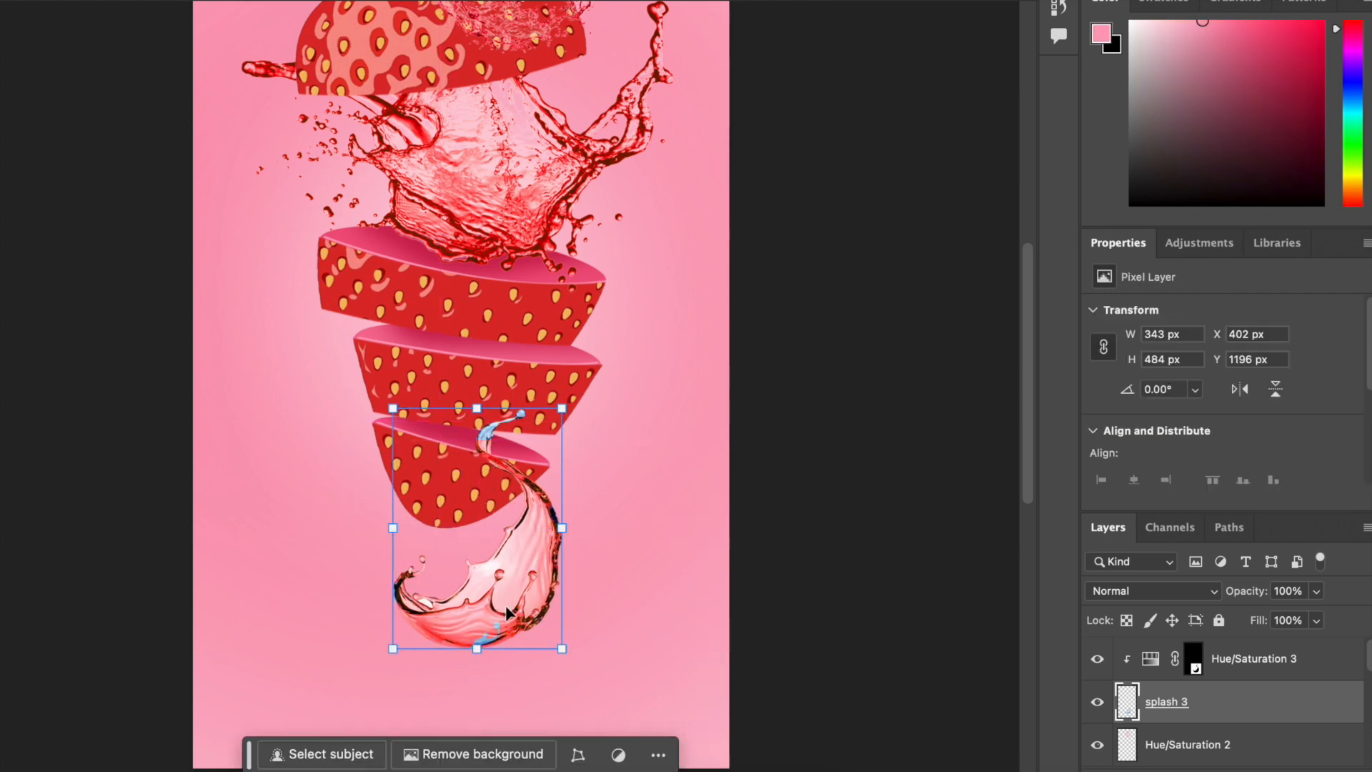
Step: Scale splash 3 down to 267 × 378 px and place it below the lowest strawberry slice at X 496 px, Y 1259 px
key(ctrl+t)
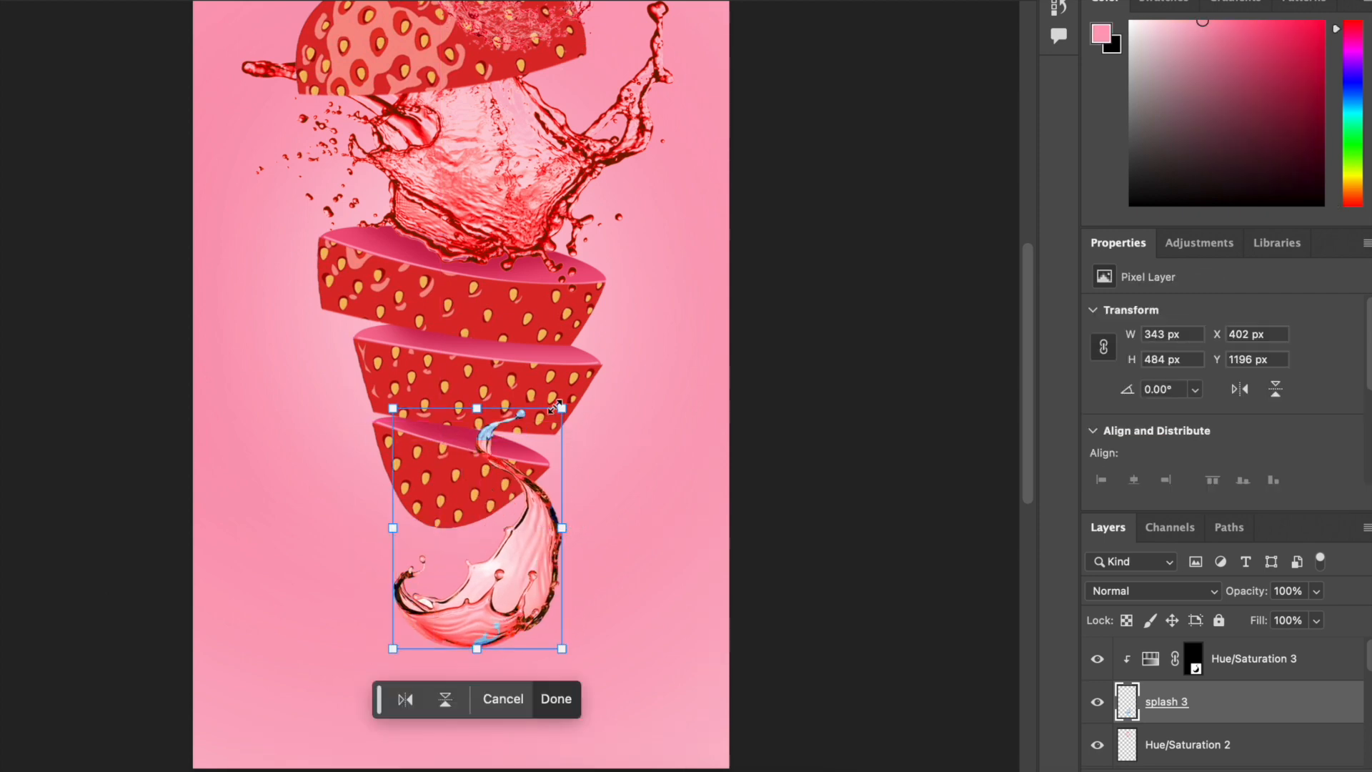
drag(561, 407, 555, 491)
drag(519, 607, 559, 596)
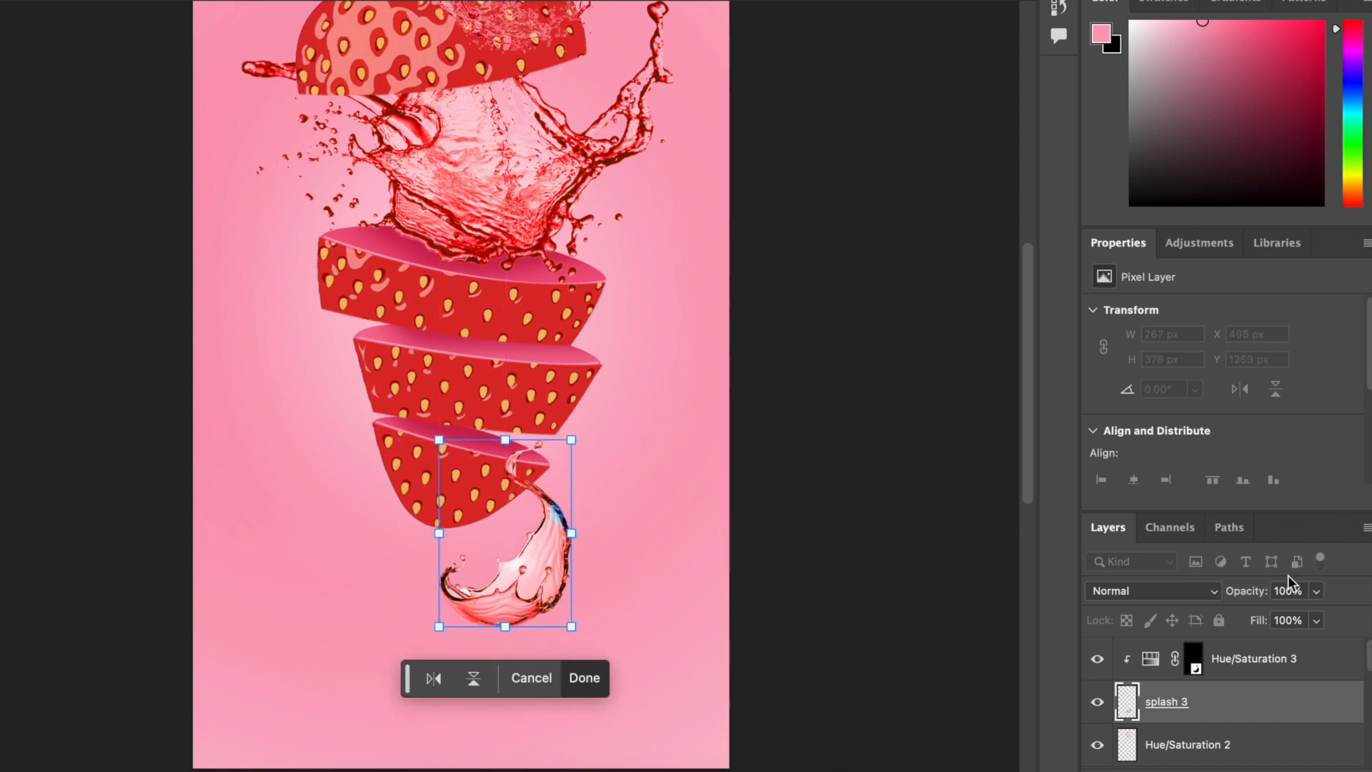
Step: Set the Hue/Saturation 3 adjustment clipped to splash 3 to hue +147 and saturation +73
click(1329, 659)
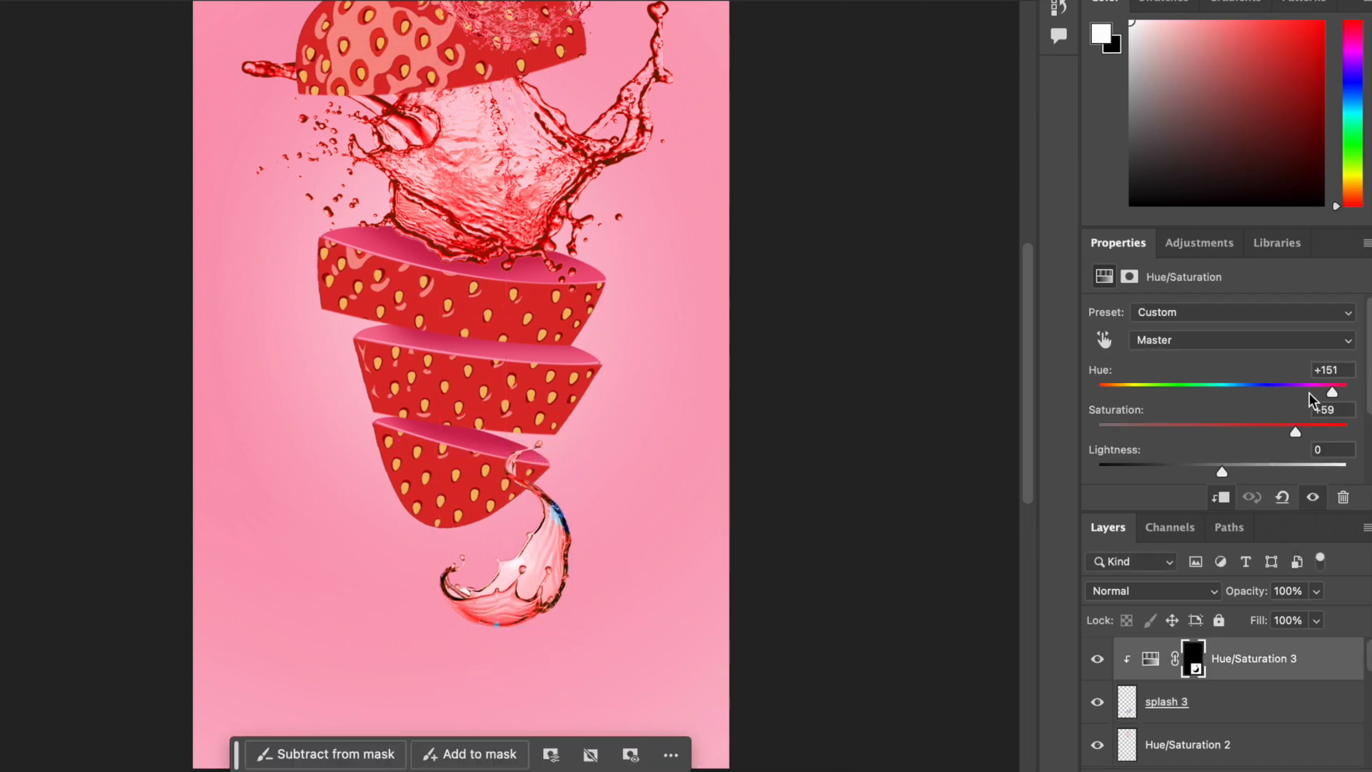
drag(1331, 389, 1331, 391)
scroll(888, 456, up, 2)
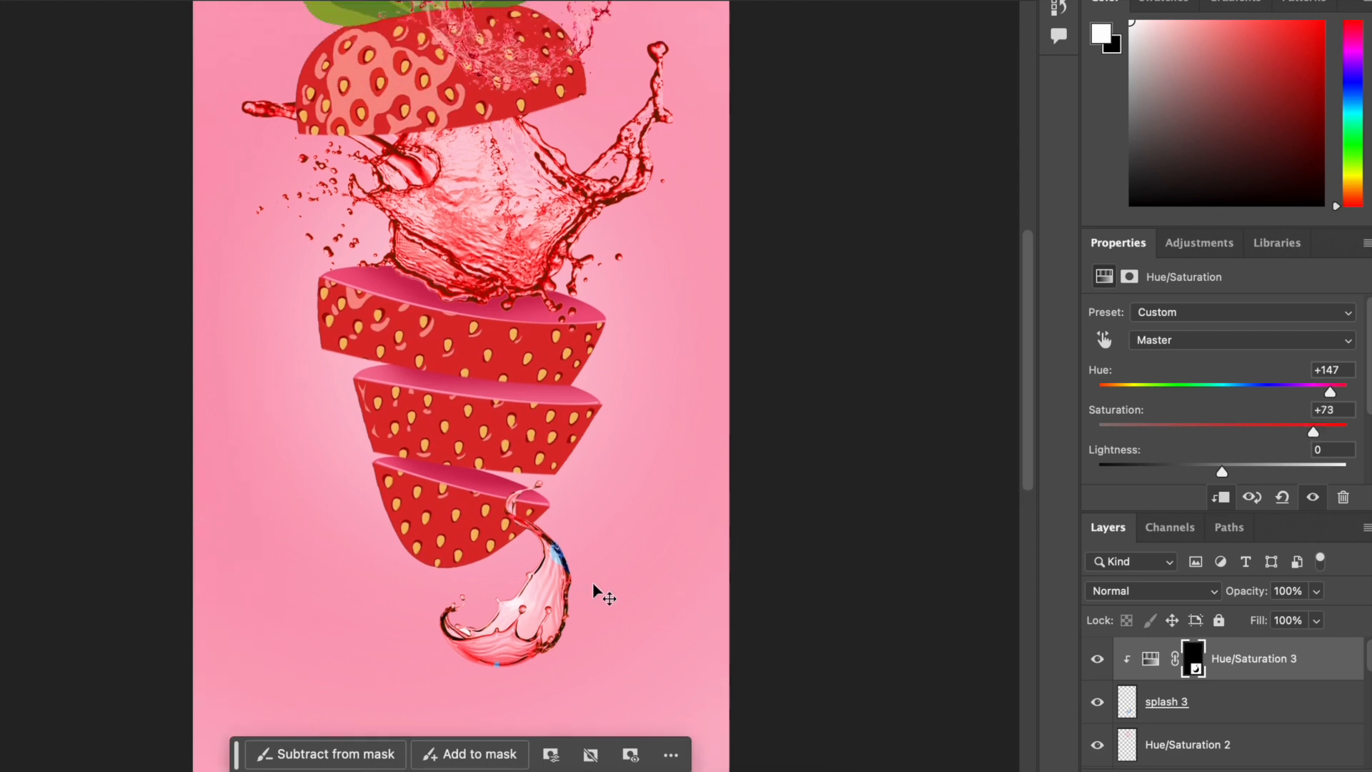
Step: Merge the splash 3 layer with its clipped Hue/Saturation 3 adjustment into one pixel layer
click(1308, 705)
right_click(1306, 696)
mouse_move(1260, 766)
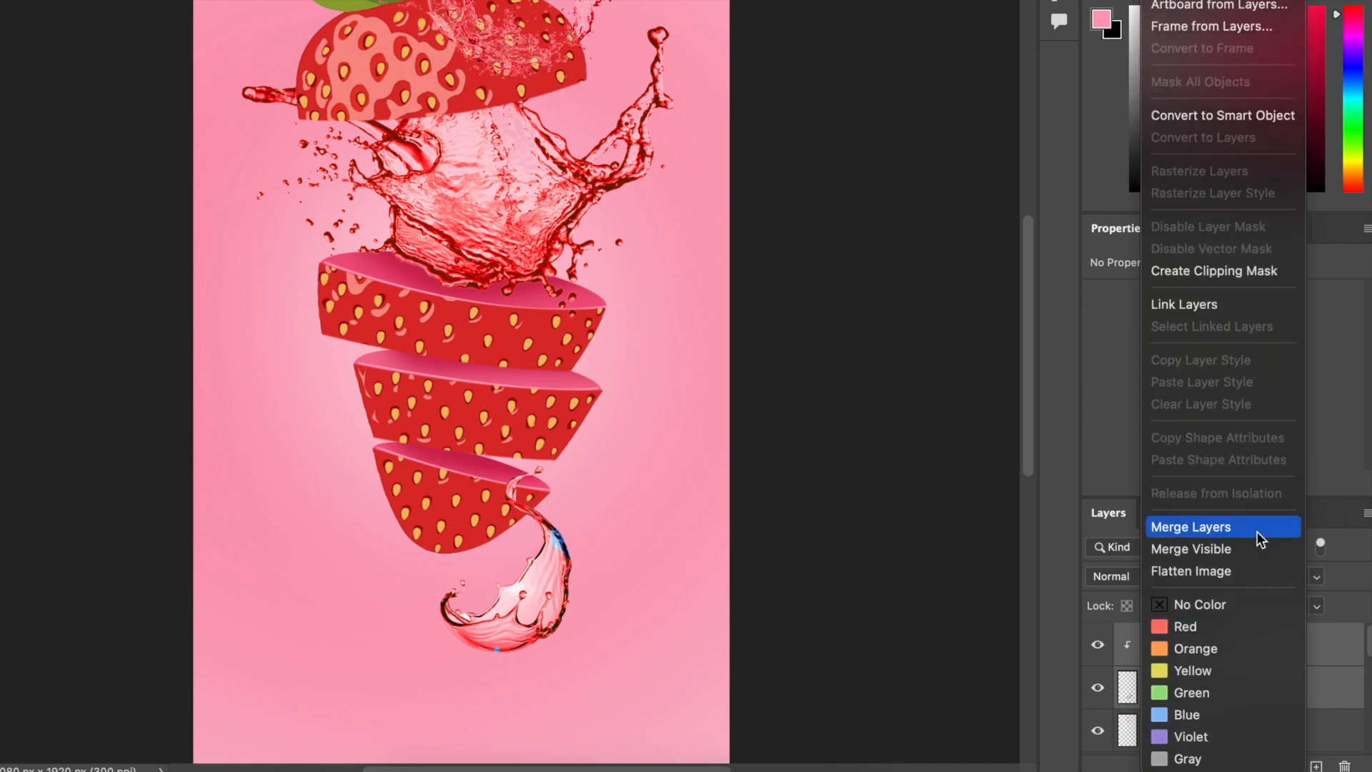
click(1258, 532)
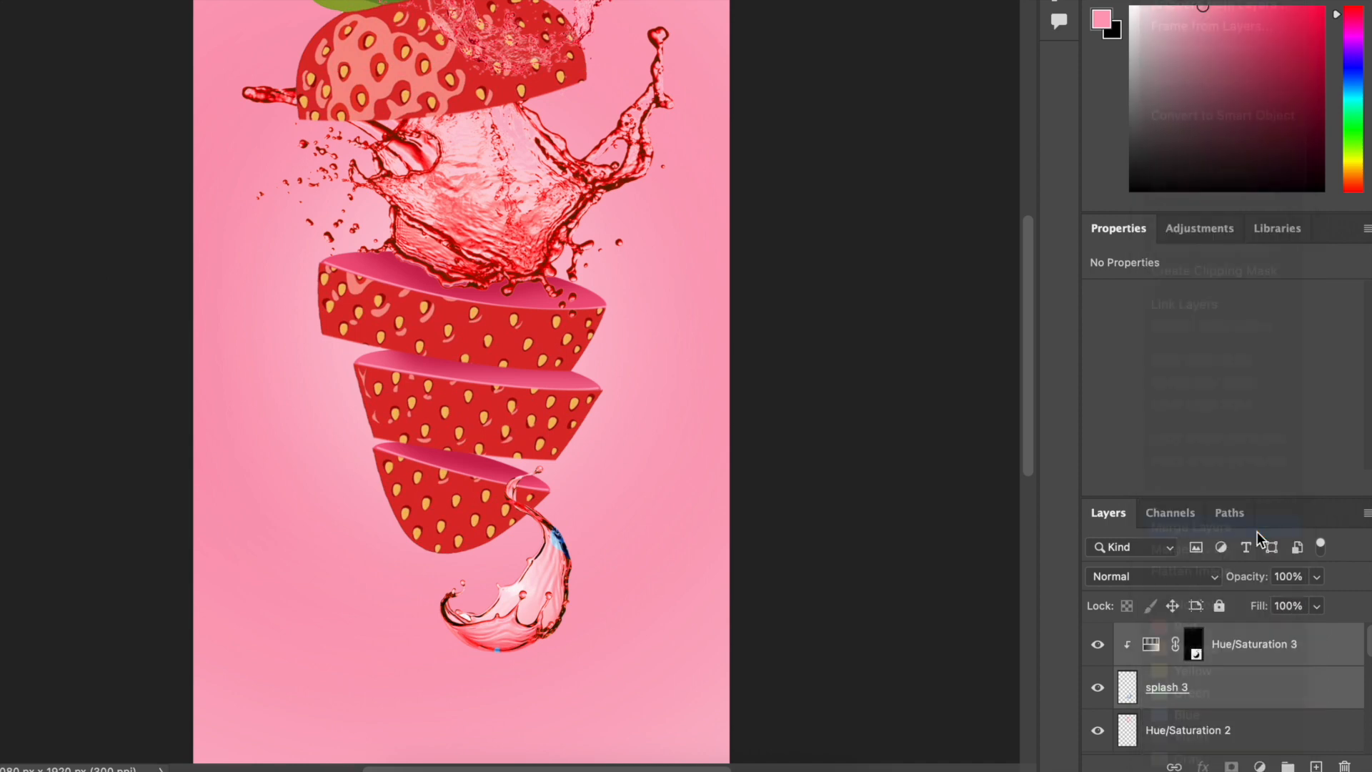
right_click(1306, 638)
click(1299, 649)
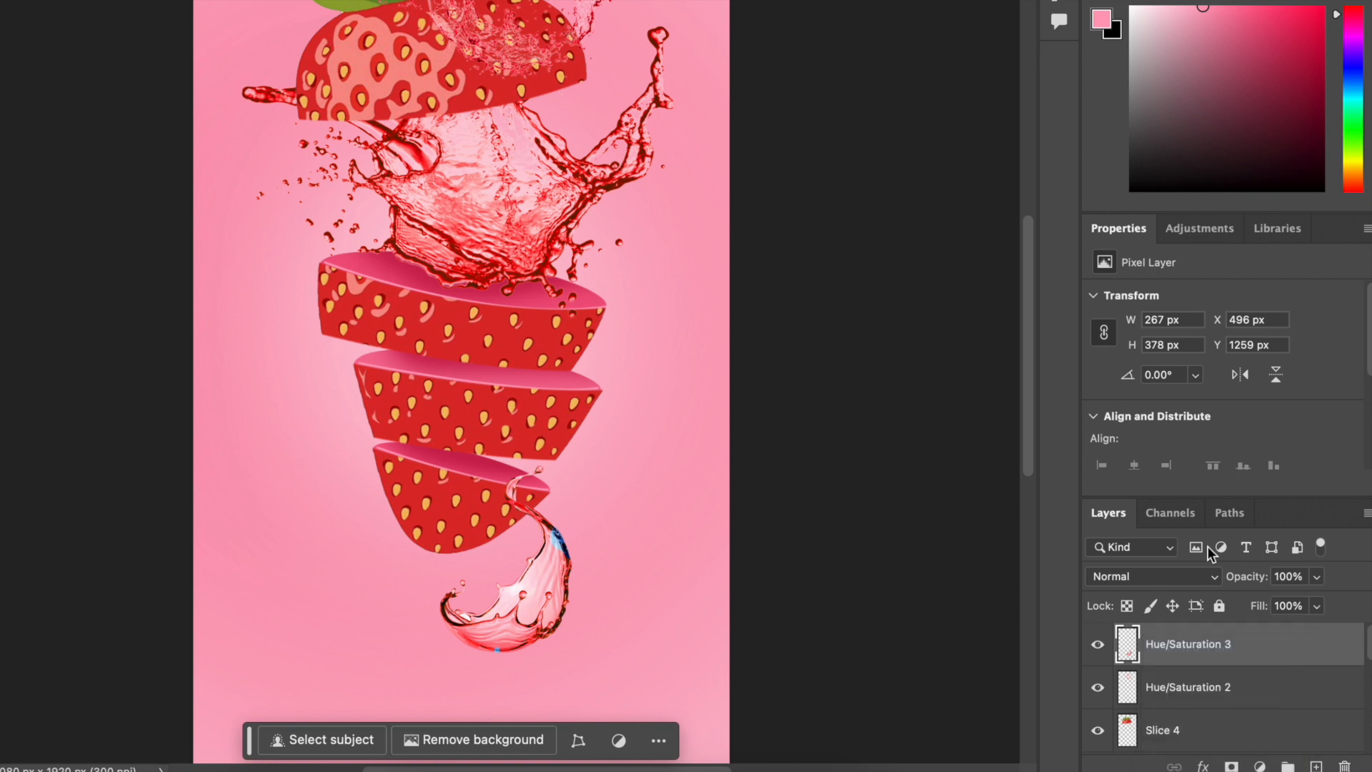
Step: Lower the merged Hue/Saturation 3 splash layer's opacity to 76% in its layer style blending options
drag(898, 49, 929, 2)
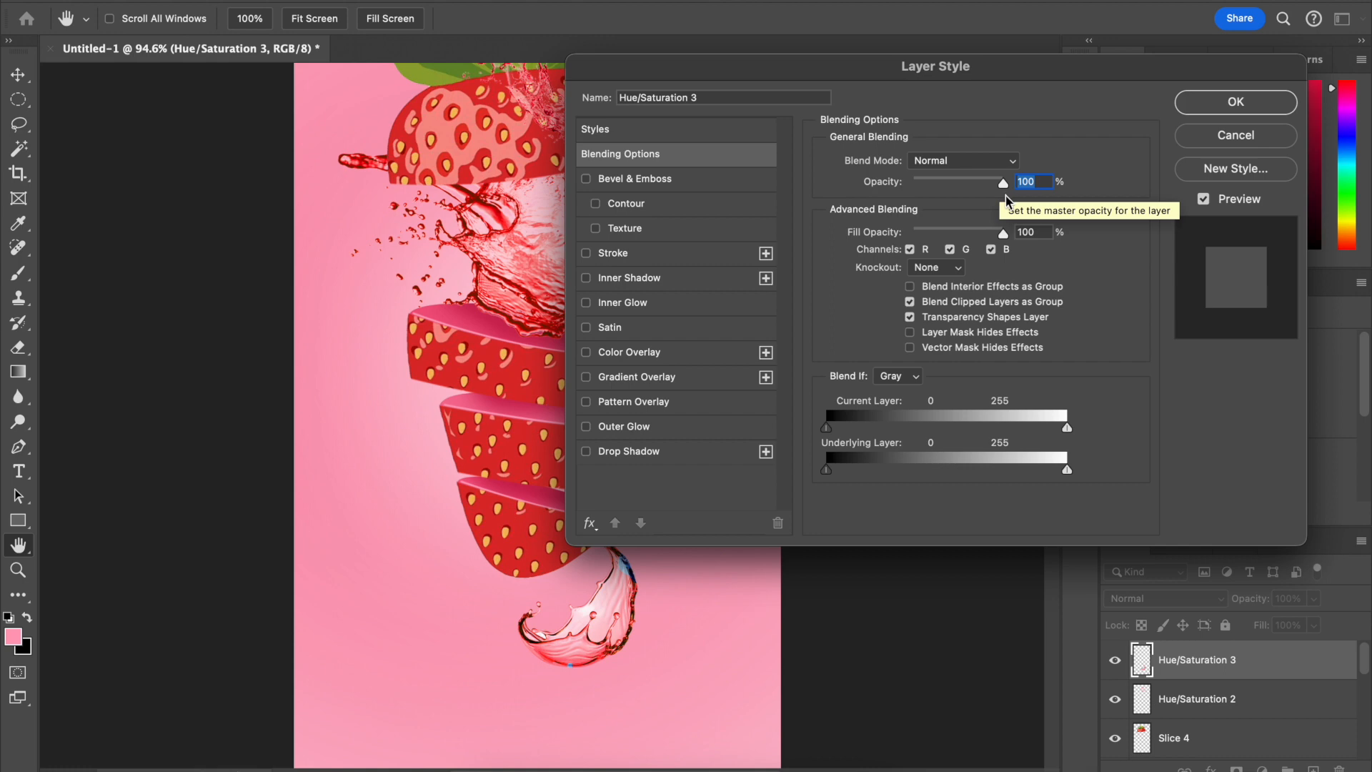
drag(972, 120, 950, 126)
mouse_move(980, 187)
mouse_down()
mouse_move(961, 184)
mouse_move(982, 187)
mouse_up()
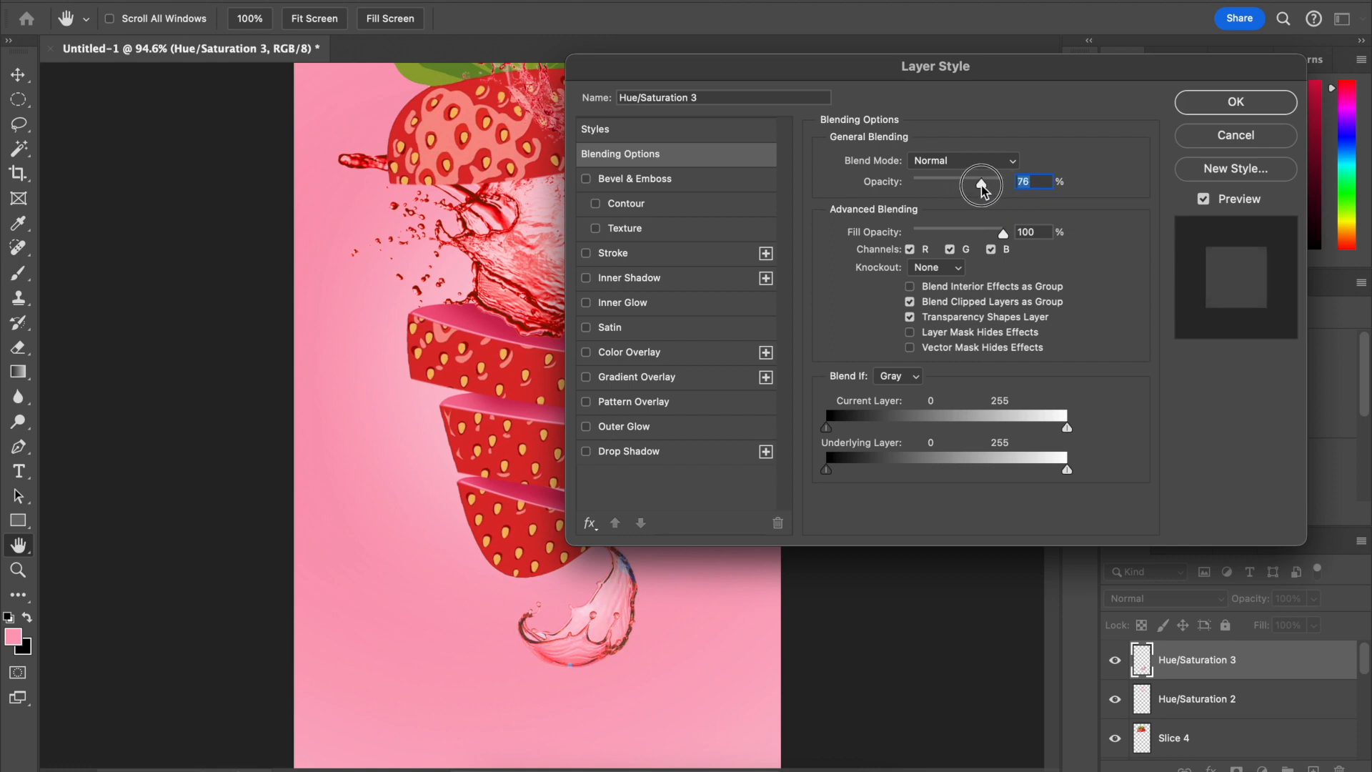
click(1186, 107)
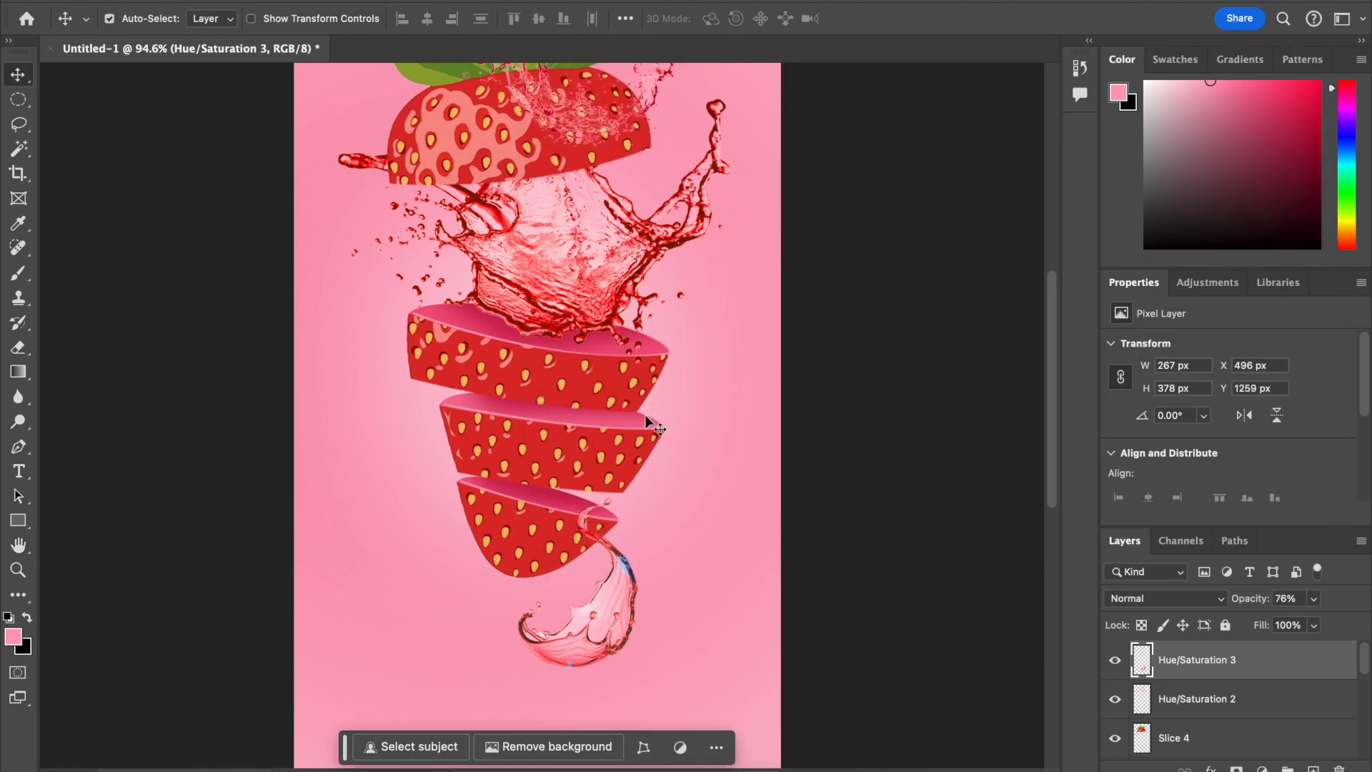
Step: Move the merged splash up and rotate it clockwise to follow the Slice 3 edge, at X 556 px, Y 789 px
drag(582, 619, 572, 468)
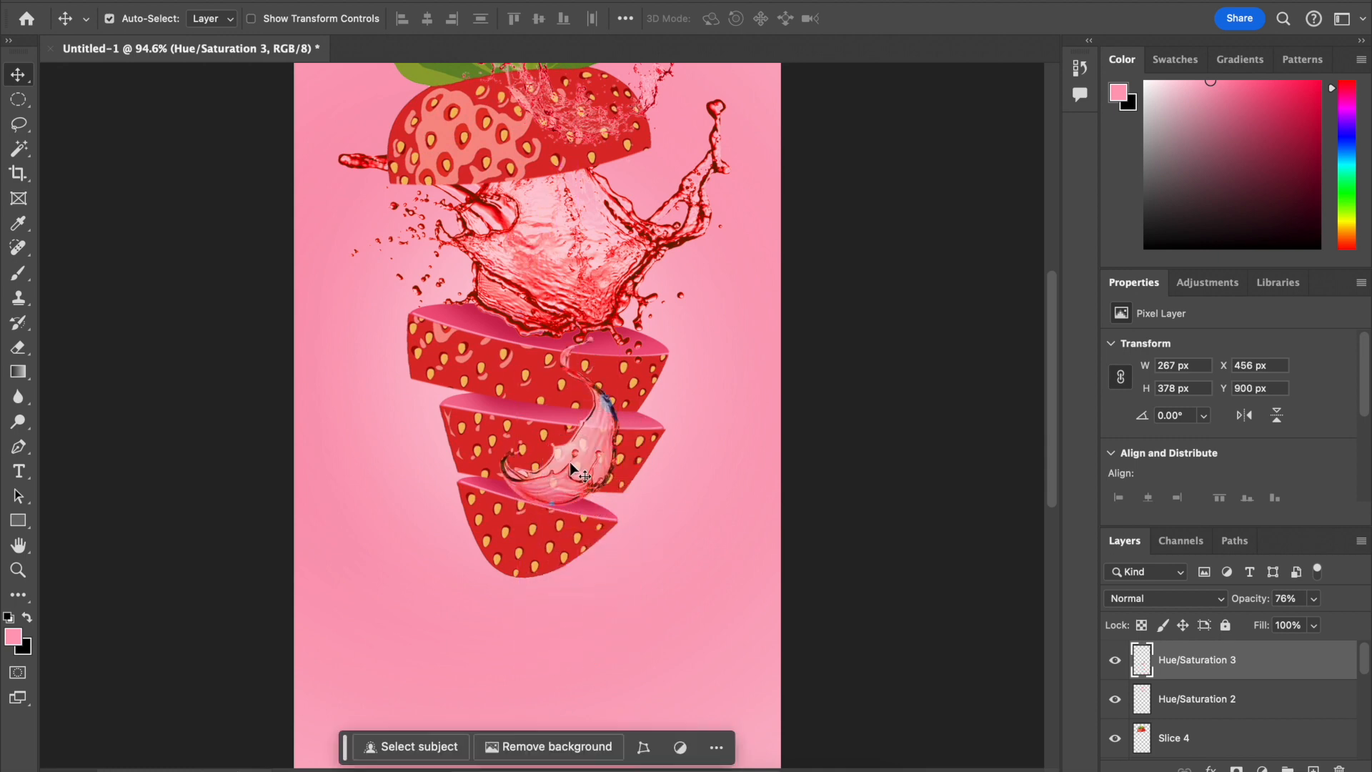
scroll(629, 444, up, 2)
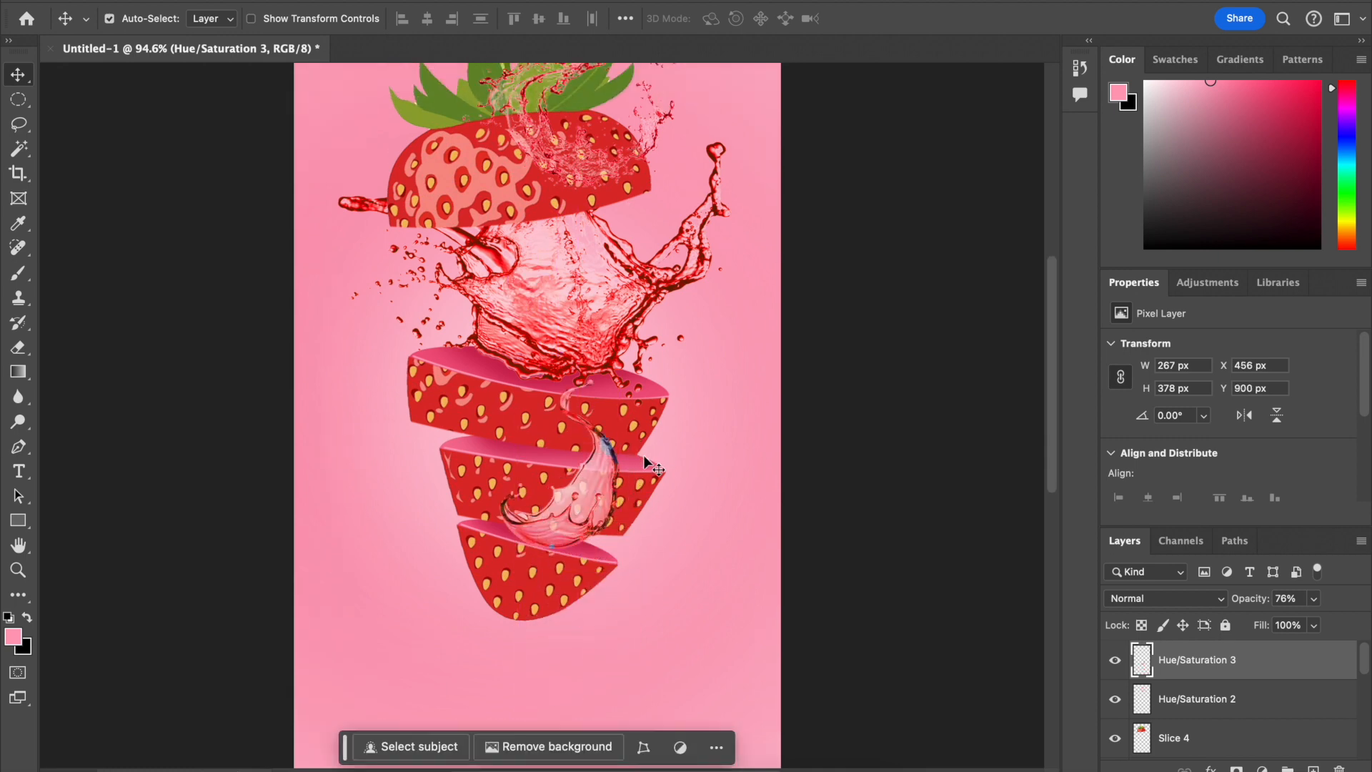
drag(616, 496, 641, 516)
key(ctrl+t)
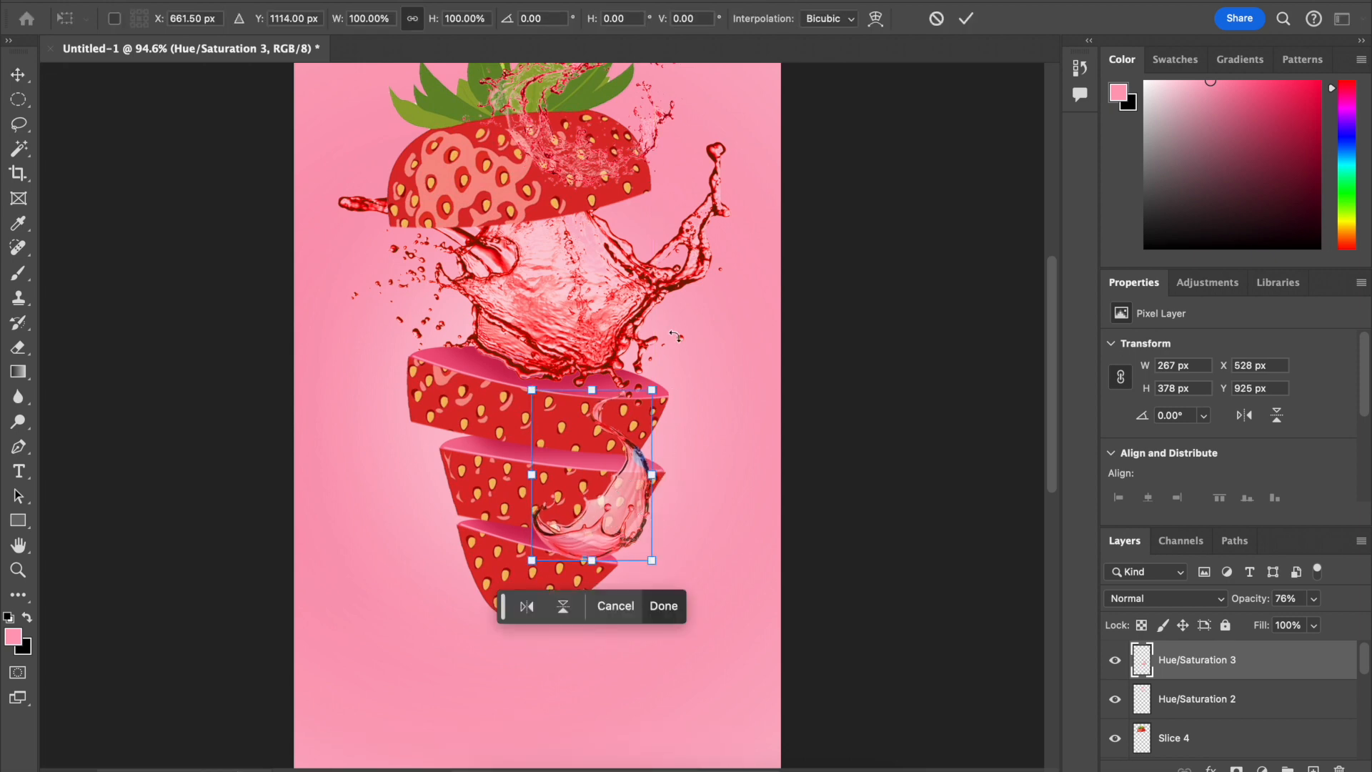
drag(670, 393, 697, 446)
drag(587, 511, 616, 426)
Step: Reorder the Hue/Saturation 3 splash directly beneath Slice 3 and shift it to X 574 px, Y 788 px
drag(1244, 653, 1260, 724)
scroll(1259, 724, down, 2)
drag(1261, 665, 1263, 747)
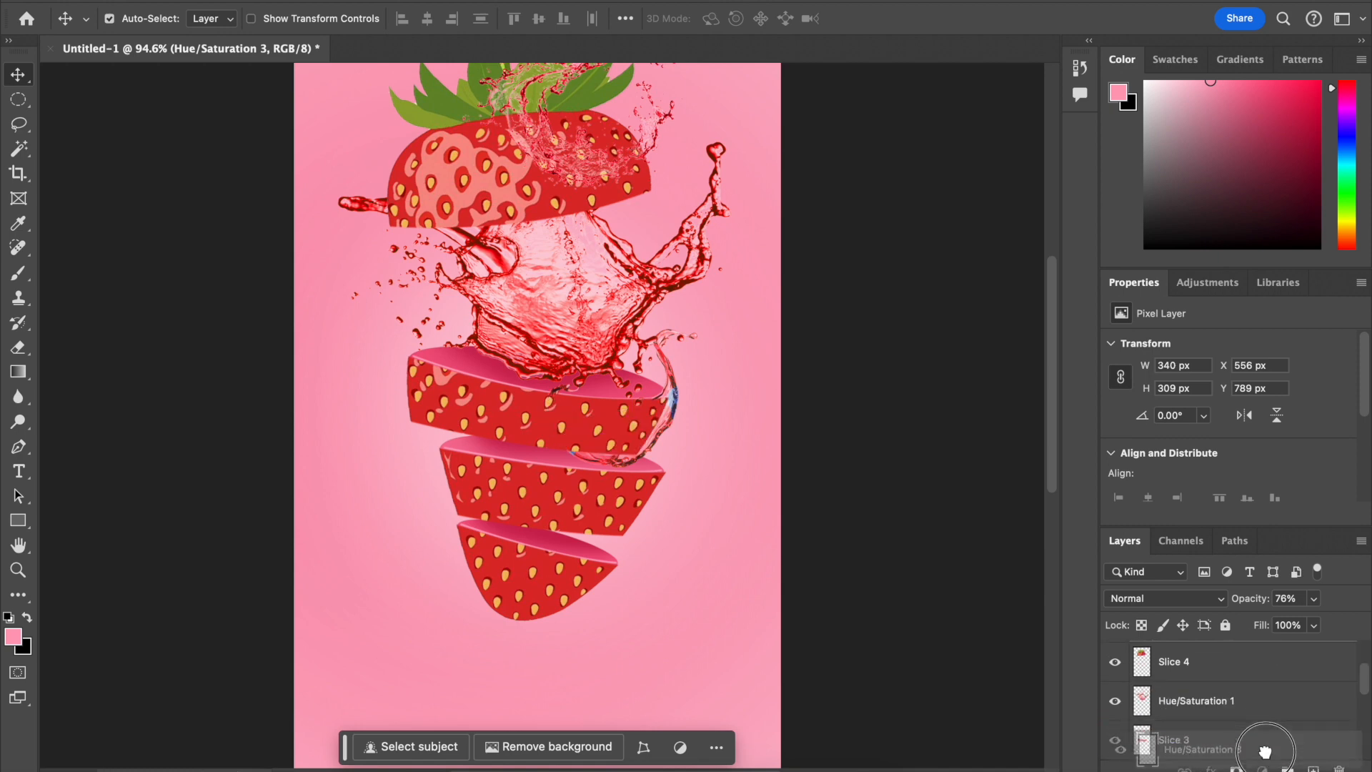
scroll(1265, 751, down, 1)
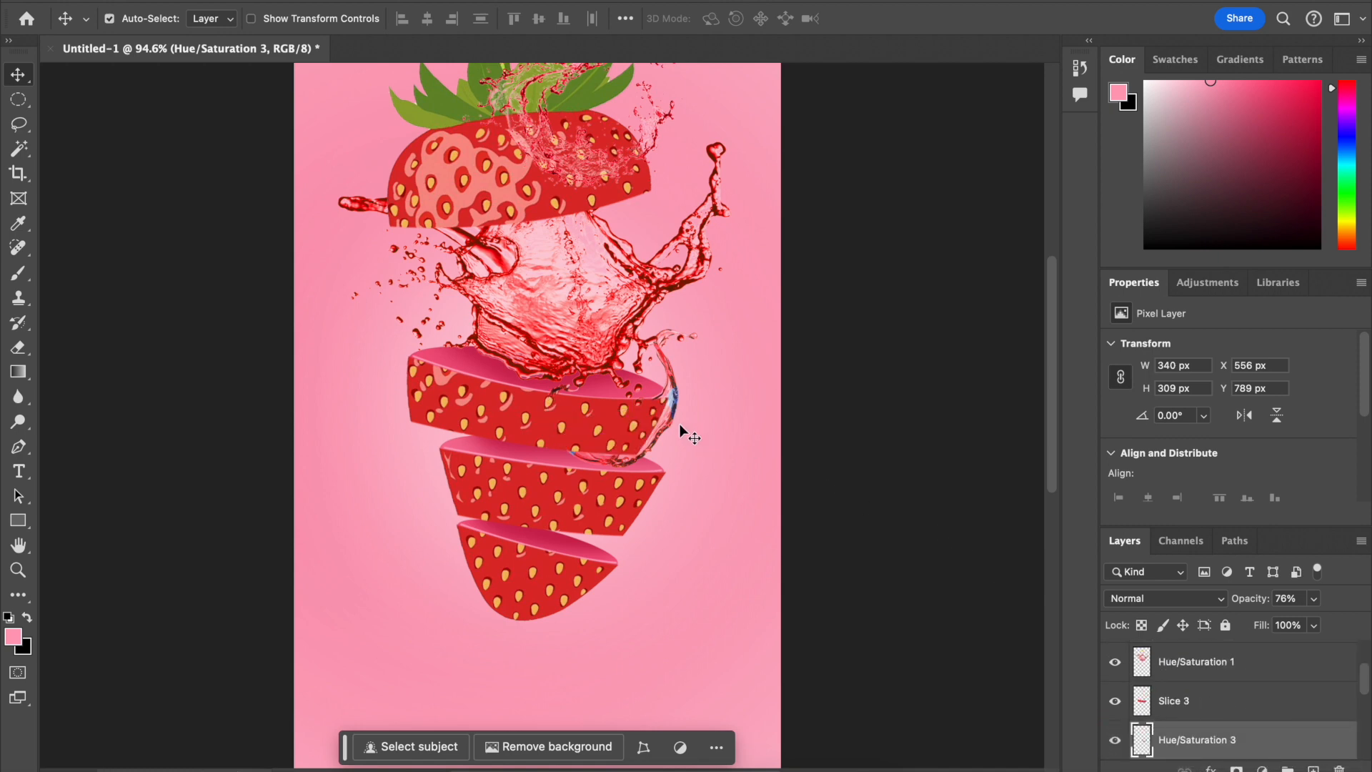
mouse_move(680, 428)
mouse_down()
mouse_move(676, 412)
mouse_move(692, 448)
mouse_move(684, 421)
mouse_move(707, 420)
mouse_move(645, 440)
mouse_move(647, 516)
mouse_move(627, 498)
mouse_move(633, 464)
mouse_move(580, 448)
mouse_move(700, 427)
mouse_move(661, 421)
mouse_move(676, 421)
mouse_up()
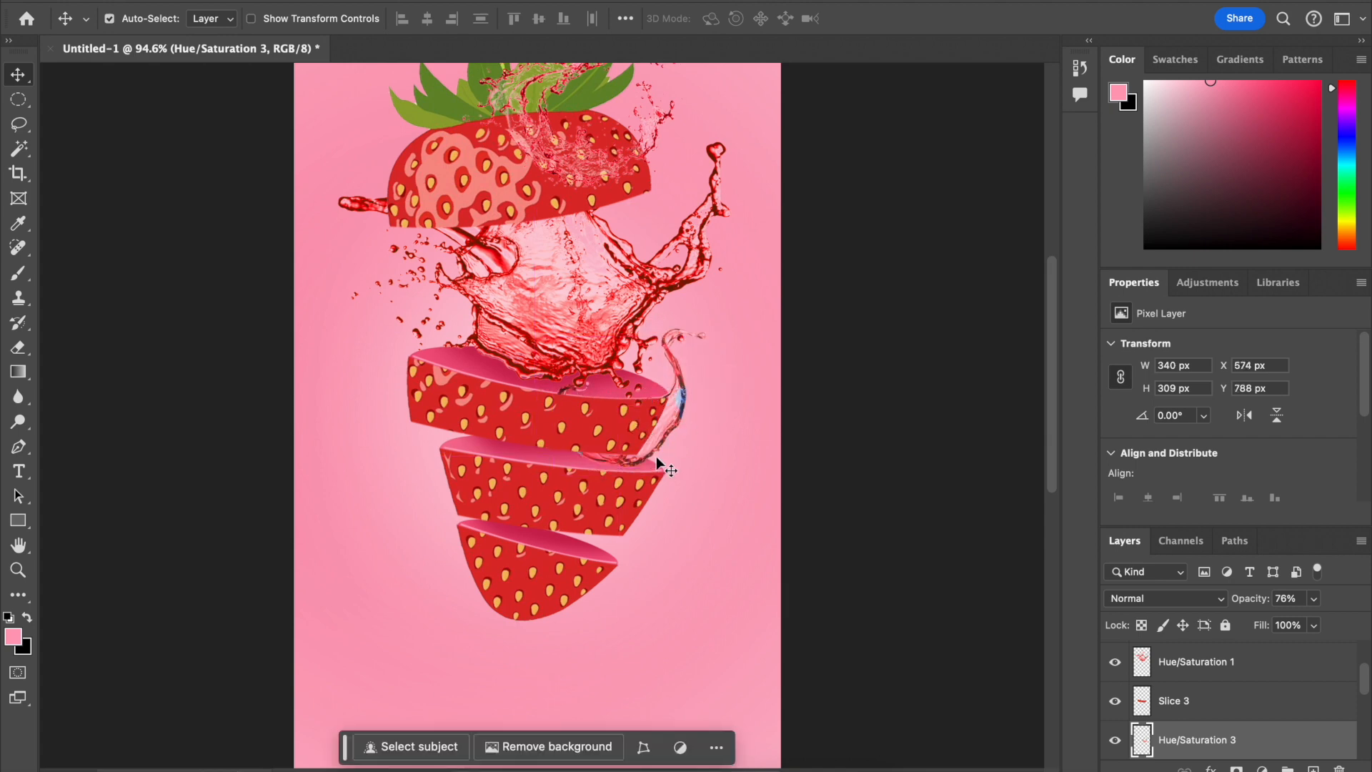
Step: Duplicate the Hue/Saturation 3 splash and move the copy to the opposite side of Slice 3, at X 234 px, Y 742 px
key(super)
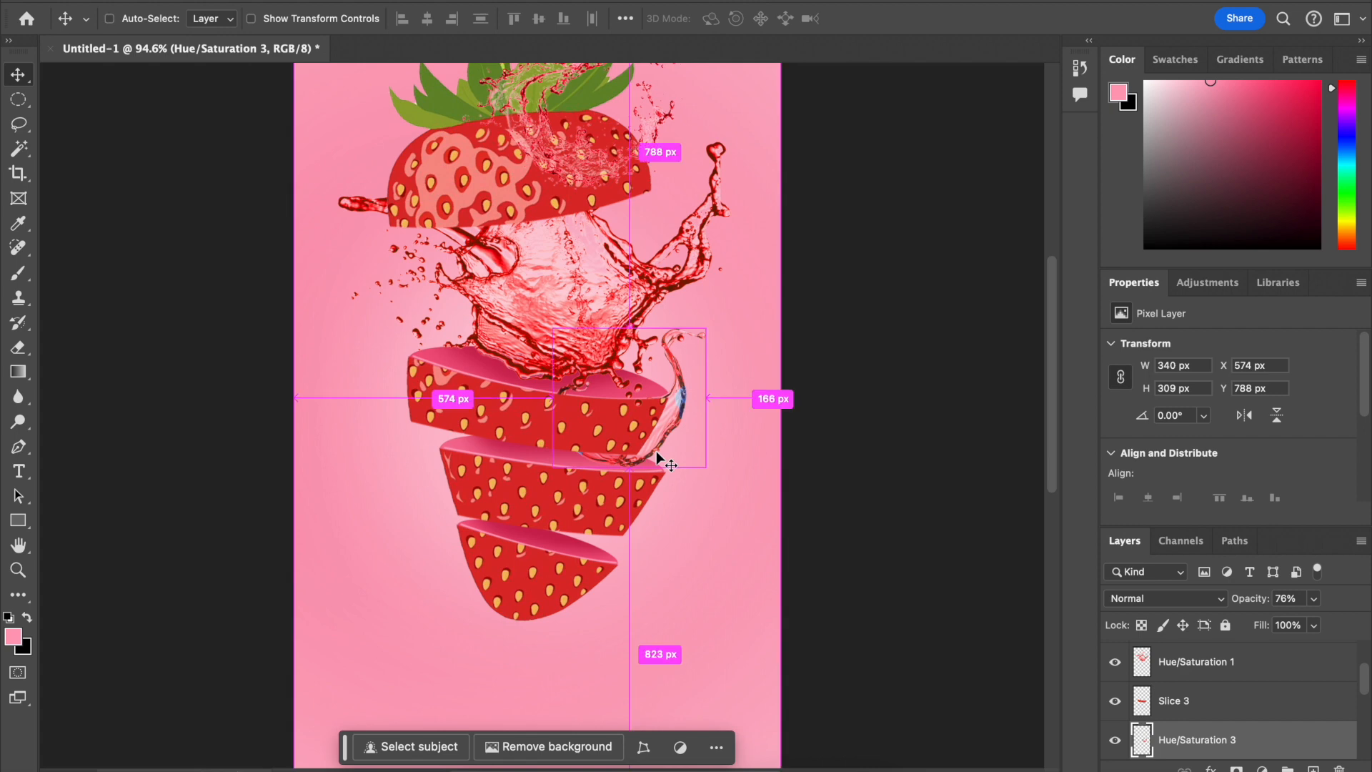
key(super+j)
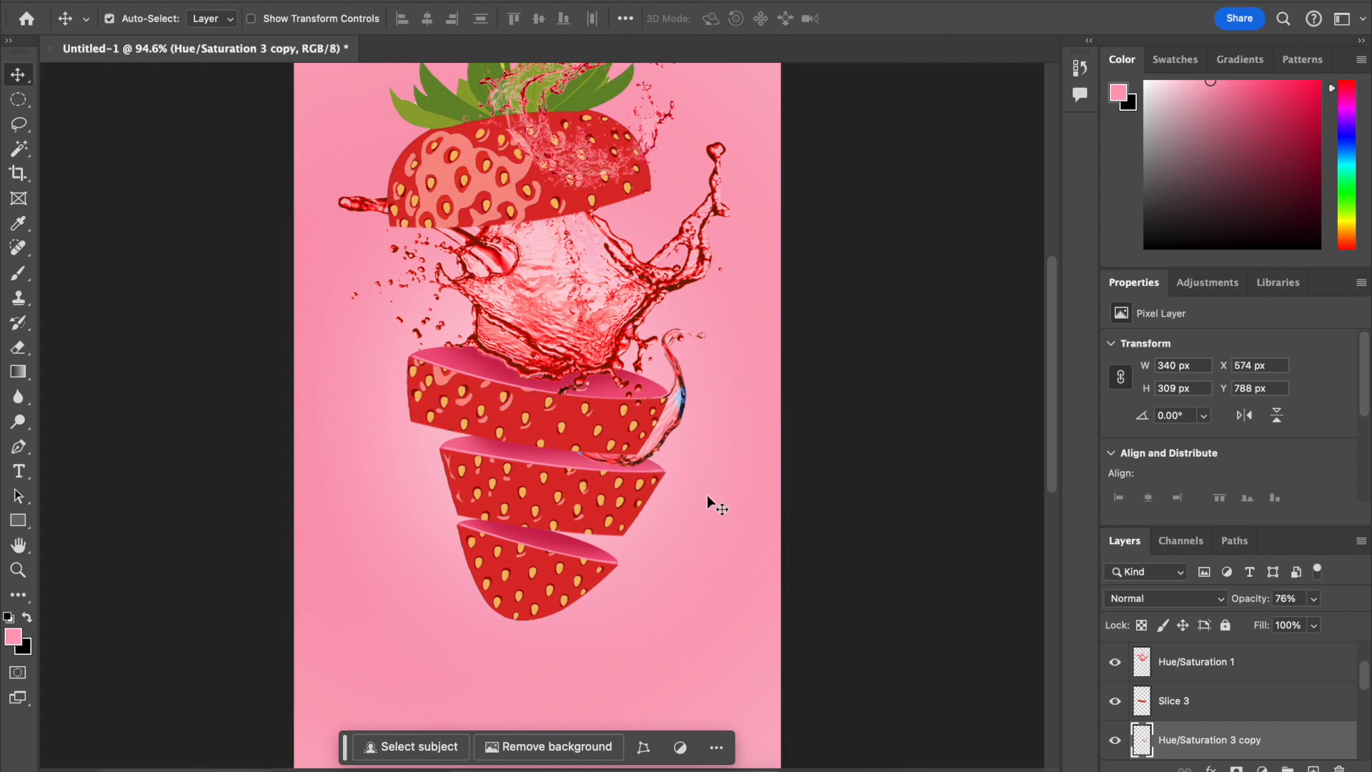
right_click(650, 450)
click(538, 450)
right_click(645, 450)
click(543, 467)
drag(634, 463, 479, 442)
Step: Rotate the splash copy about -63° and move it over the two lowest slices, at X 435 px, Y 971 px
key(ctrl+t)
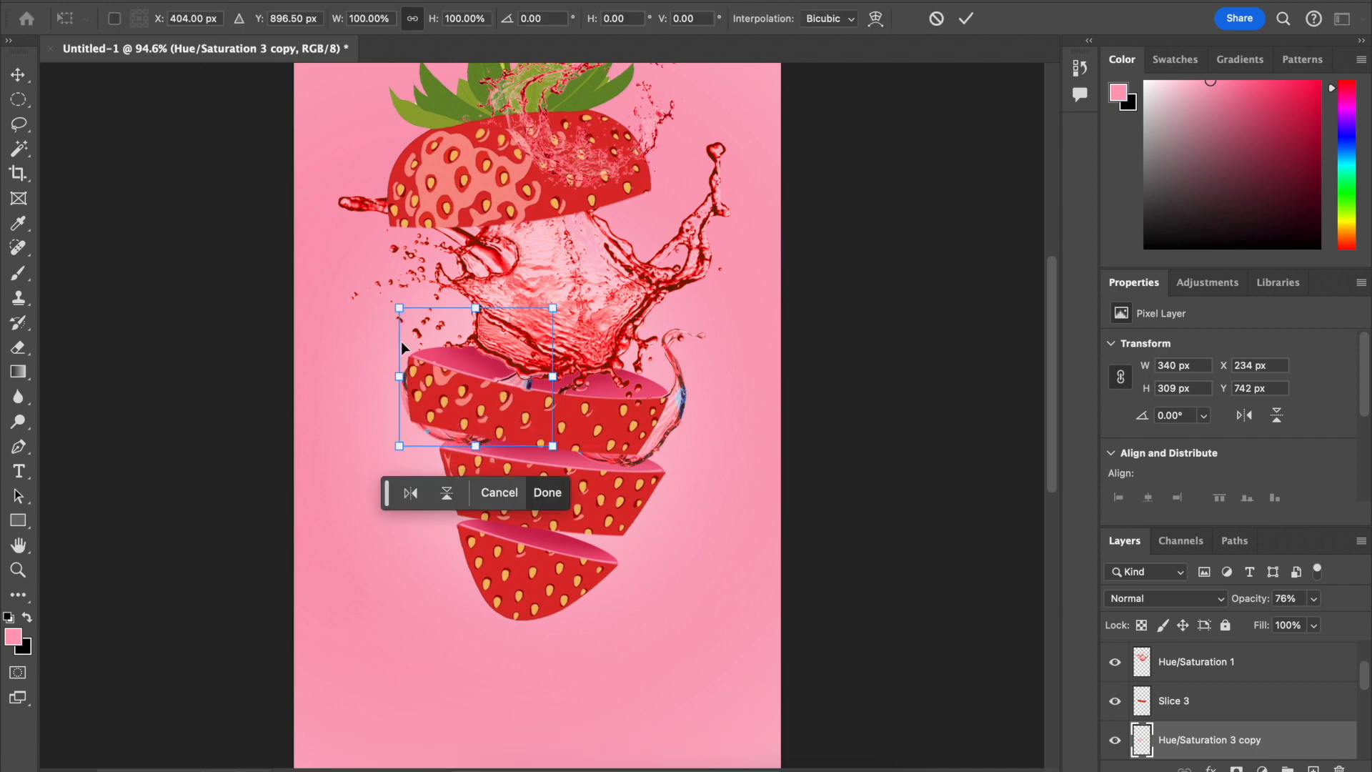
drag(387, 302, 380, 415)
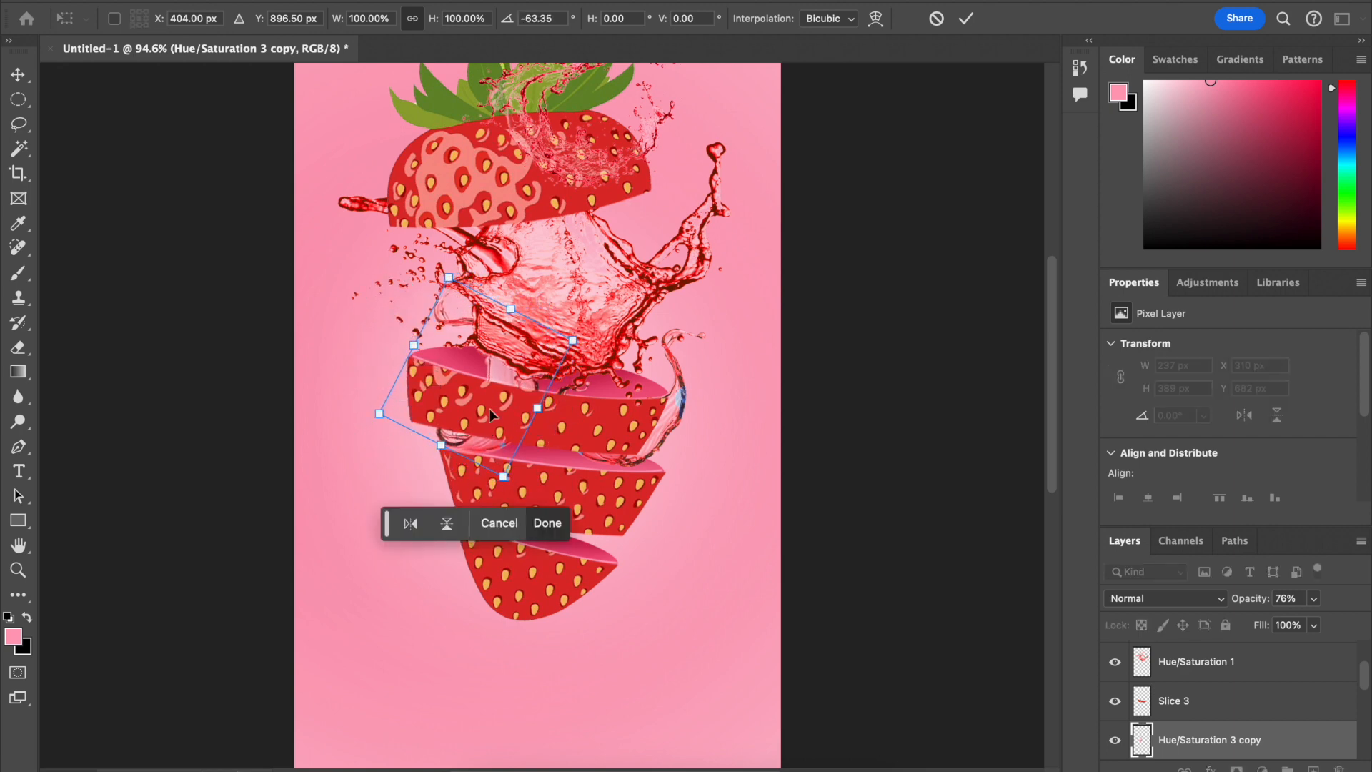
drag(494, 444, 560, 555)
Step: Reorder the splash copy between Slice 1 and Color Fill 1, and move it to X 456 px, Y 1027 px
mouse_move(1239, 727)
mouse_down()
mouse_move(1252, 766)
mouse_move(1244, 717)
mouse_up()
scroll(1244, 717, down, 2)
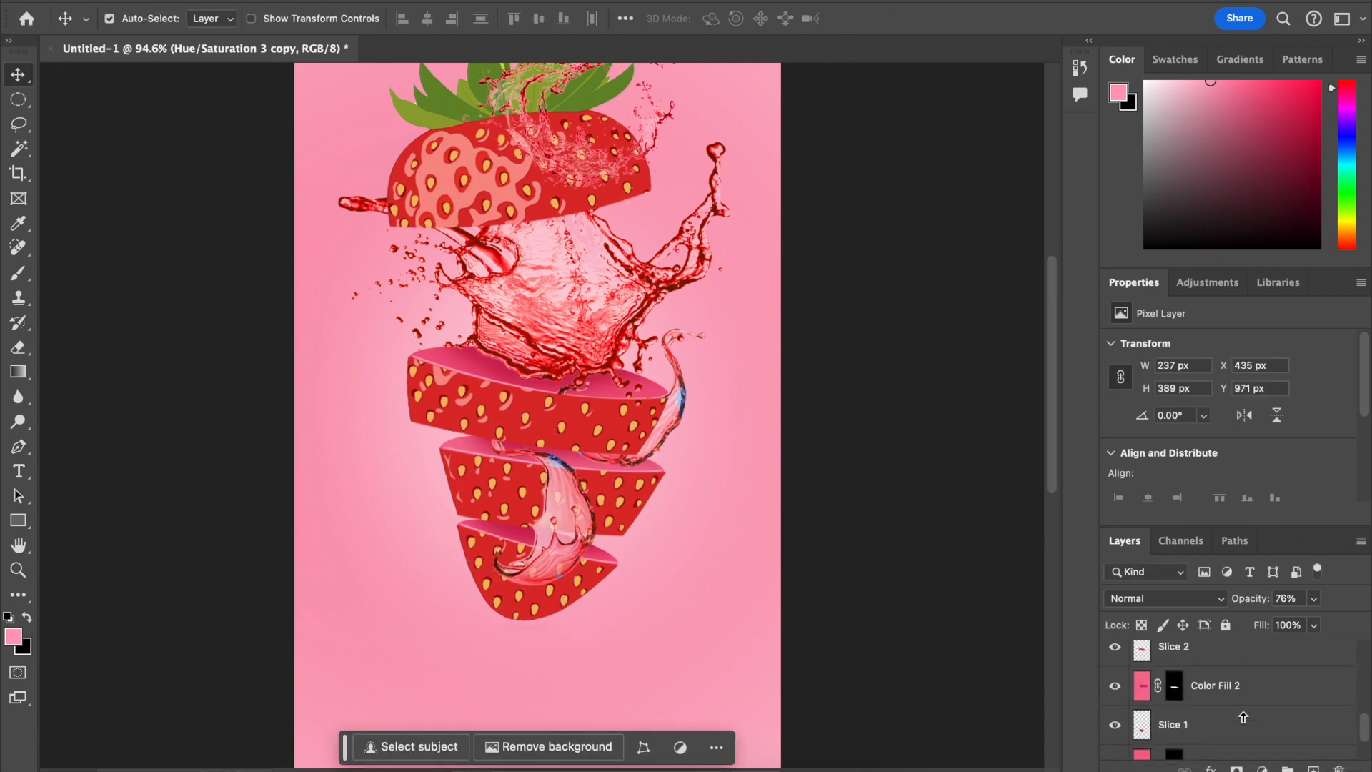
scroll(1255, 686, up, 1)
drag(1260, 652, 1269, 743)
scroll(1267, 739, down, 2)
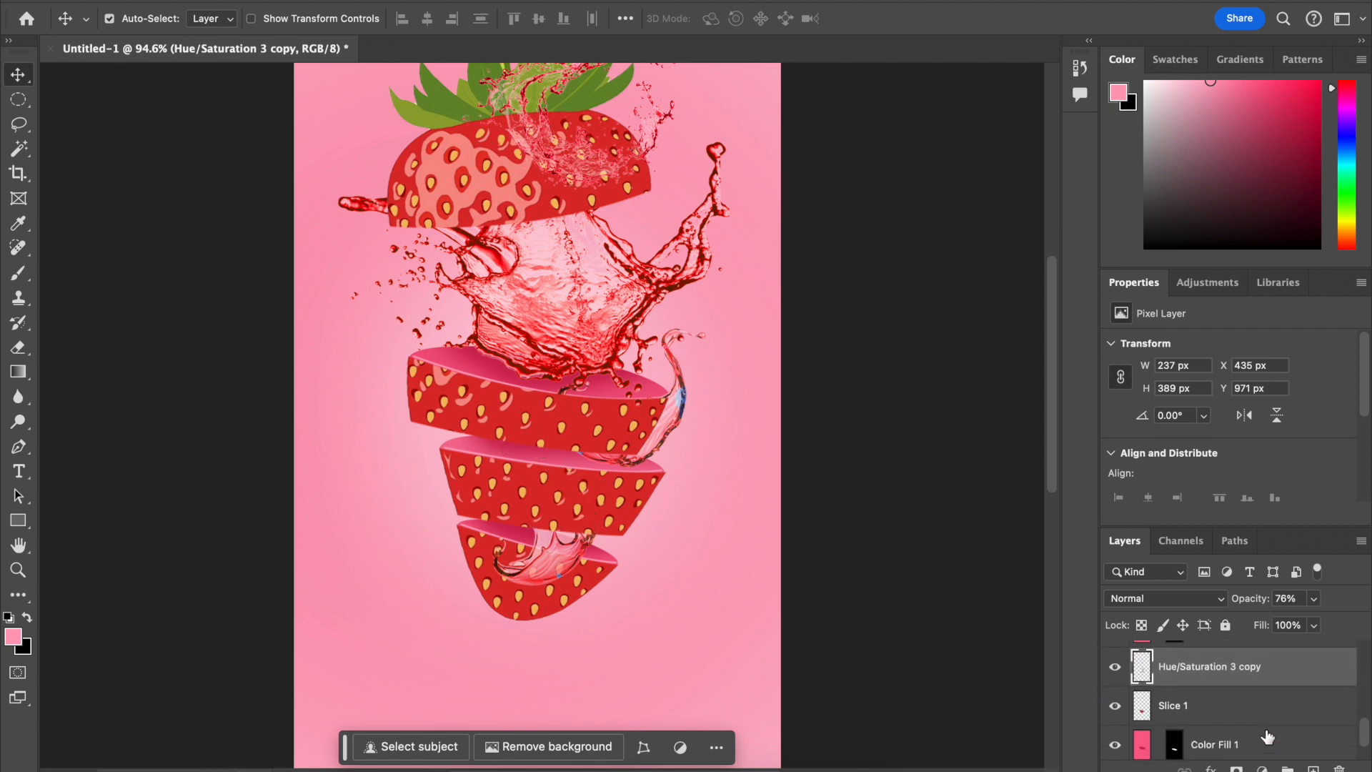
drag(1262, 683, 1262, 717)
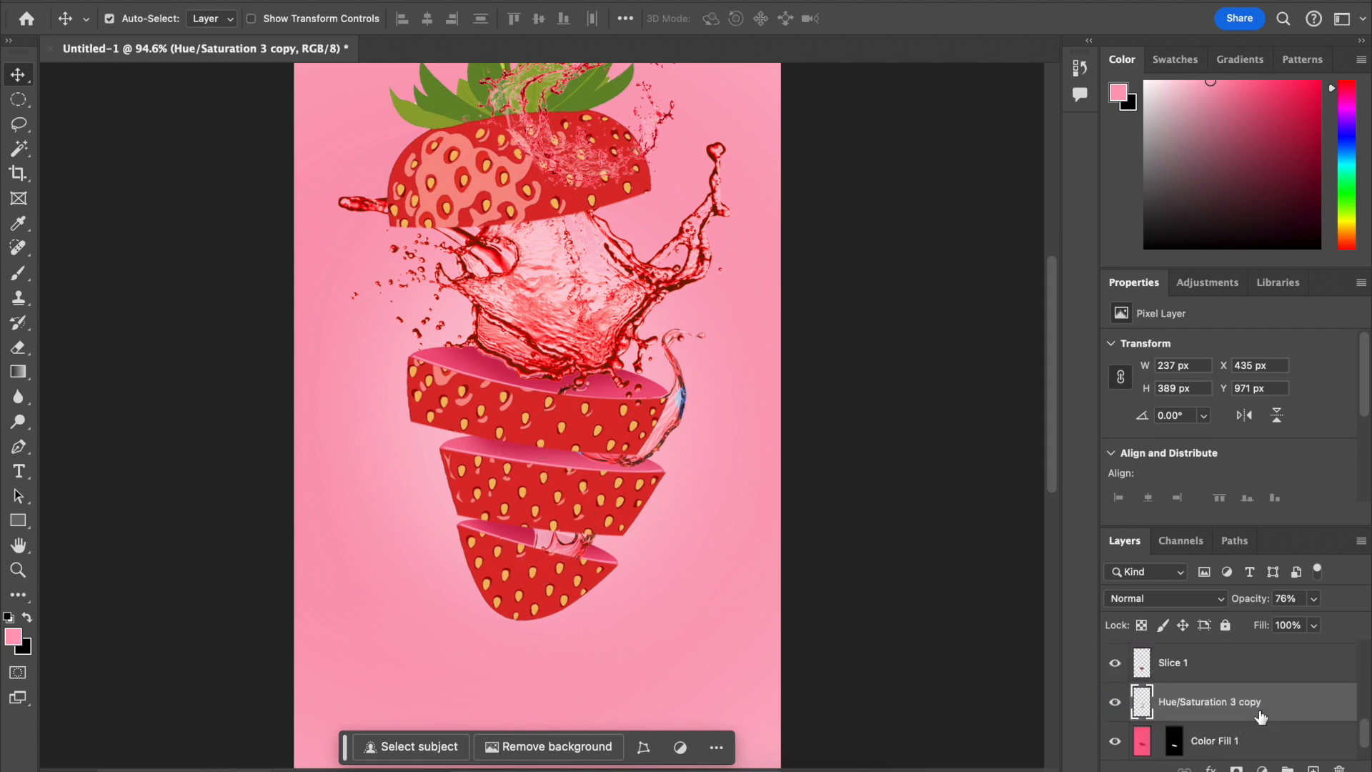
drag(572, 543, 586, 568)
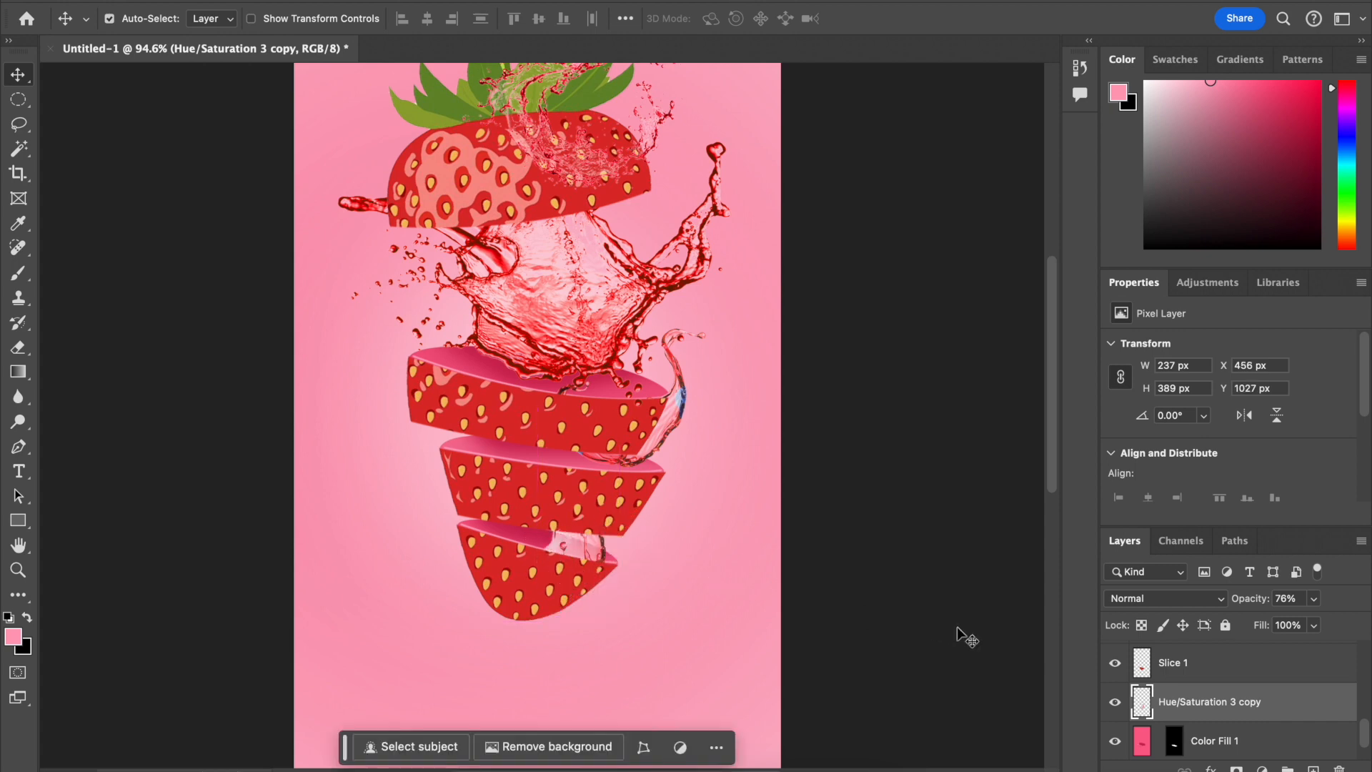
Step: Shift the Hue/Saturation 3 splash beside Slice 3 outward to X 594 px, Y 788 px
drag(1239, 665, 1249, 721)
scroll(799, 600, up, 2)
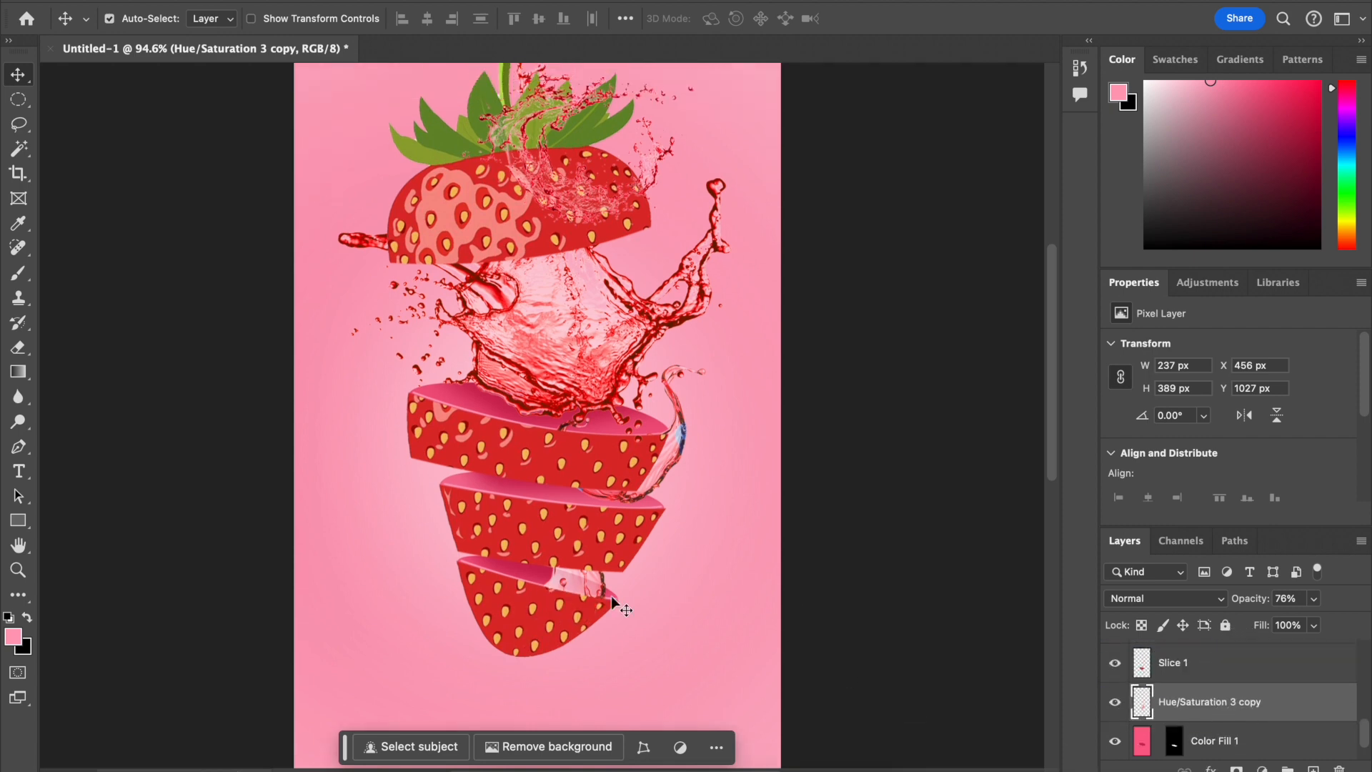
scroll(615, 604, up, 6)
drag(652, 586, 603, 586)
drag(556, 626, 619, 626)
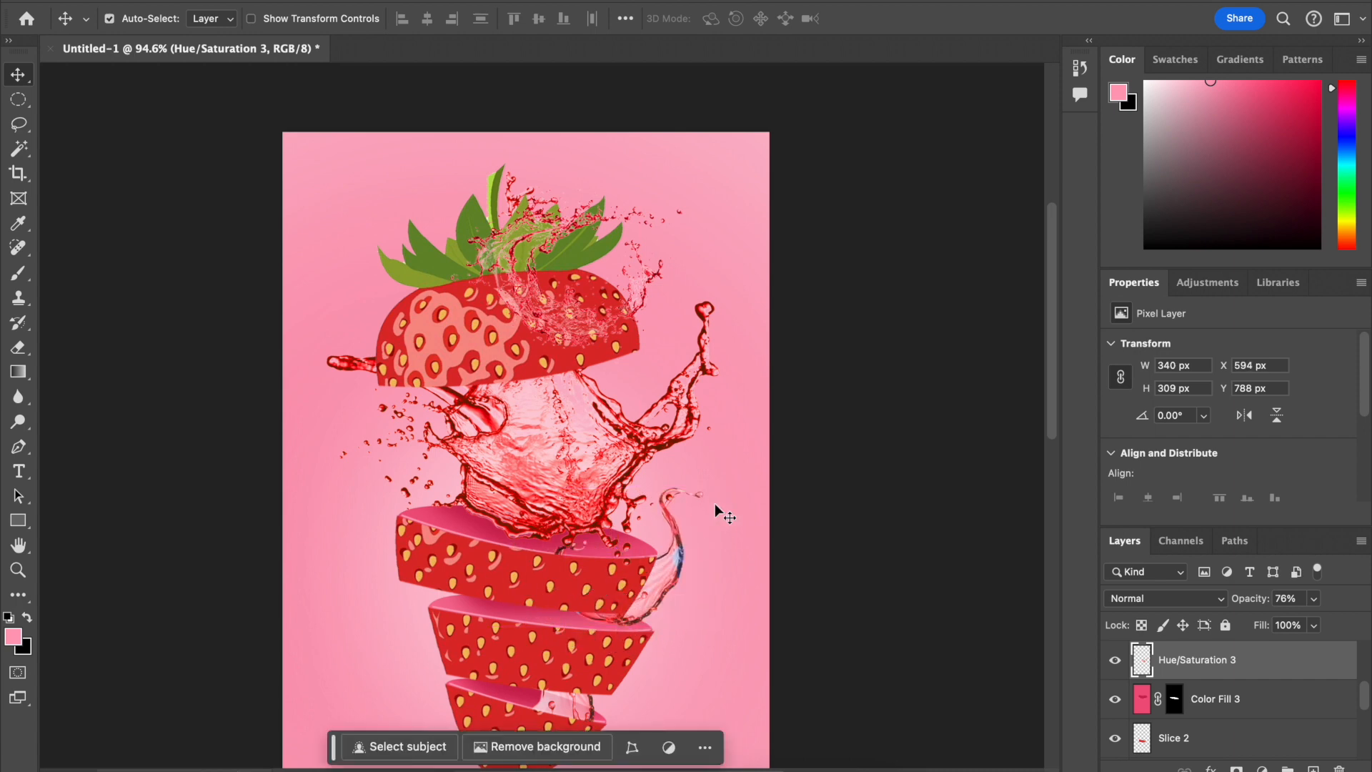
scroll(744, 561, down, 3)
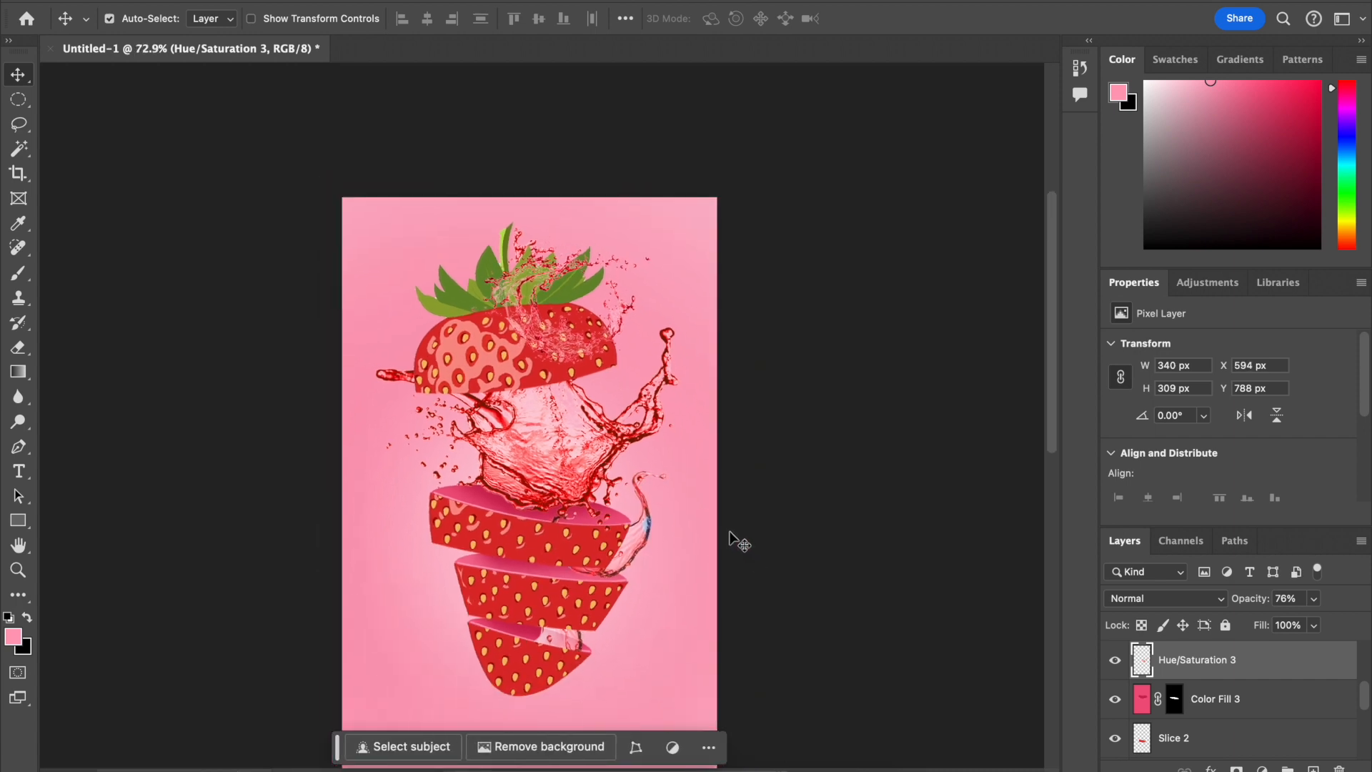
scroll(735, 541, down, 3)
scroll(736, 542, up, 1)
scroll(729, 532, up, 1)
scroll(729, 532, left, 1)
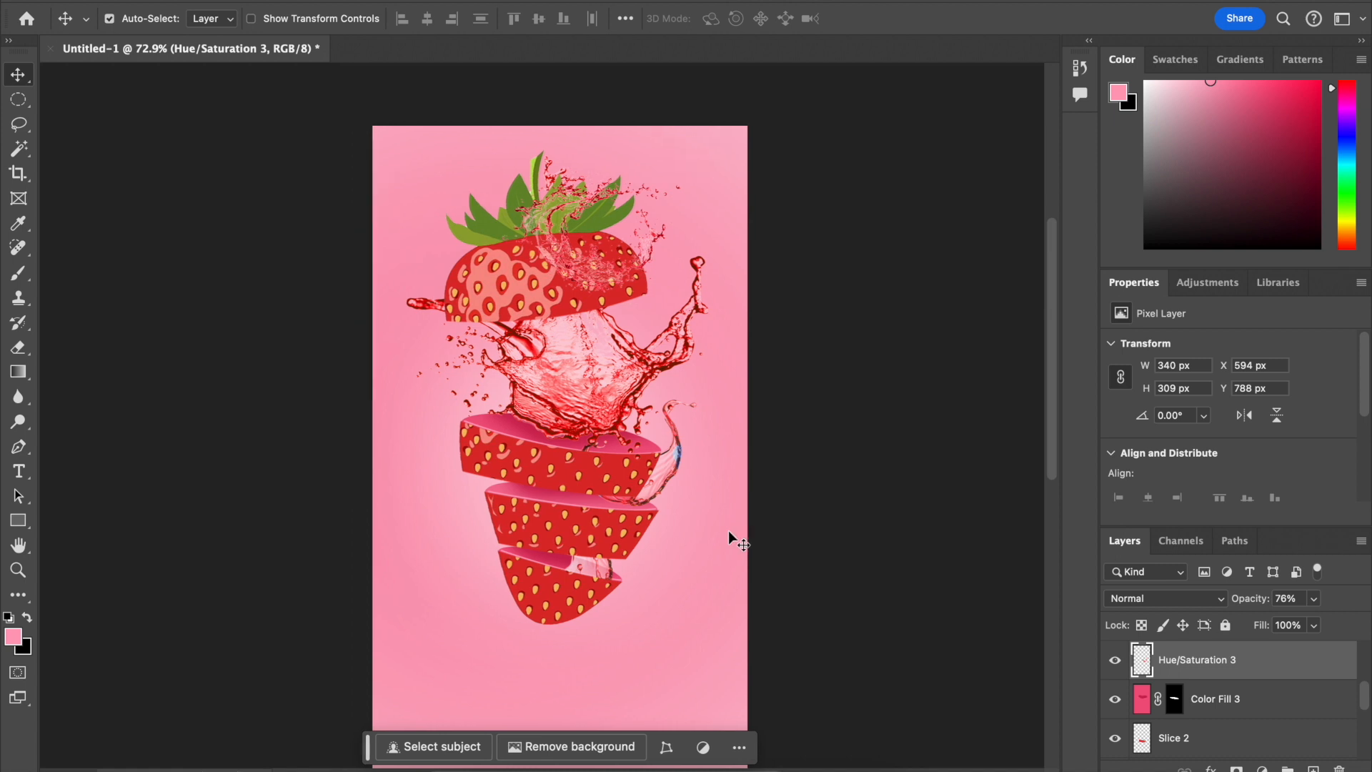
scroll(737, 541, down, 1)
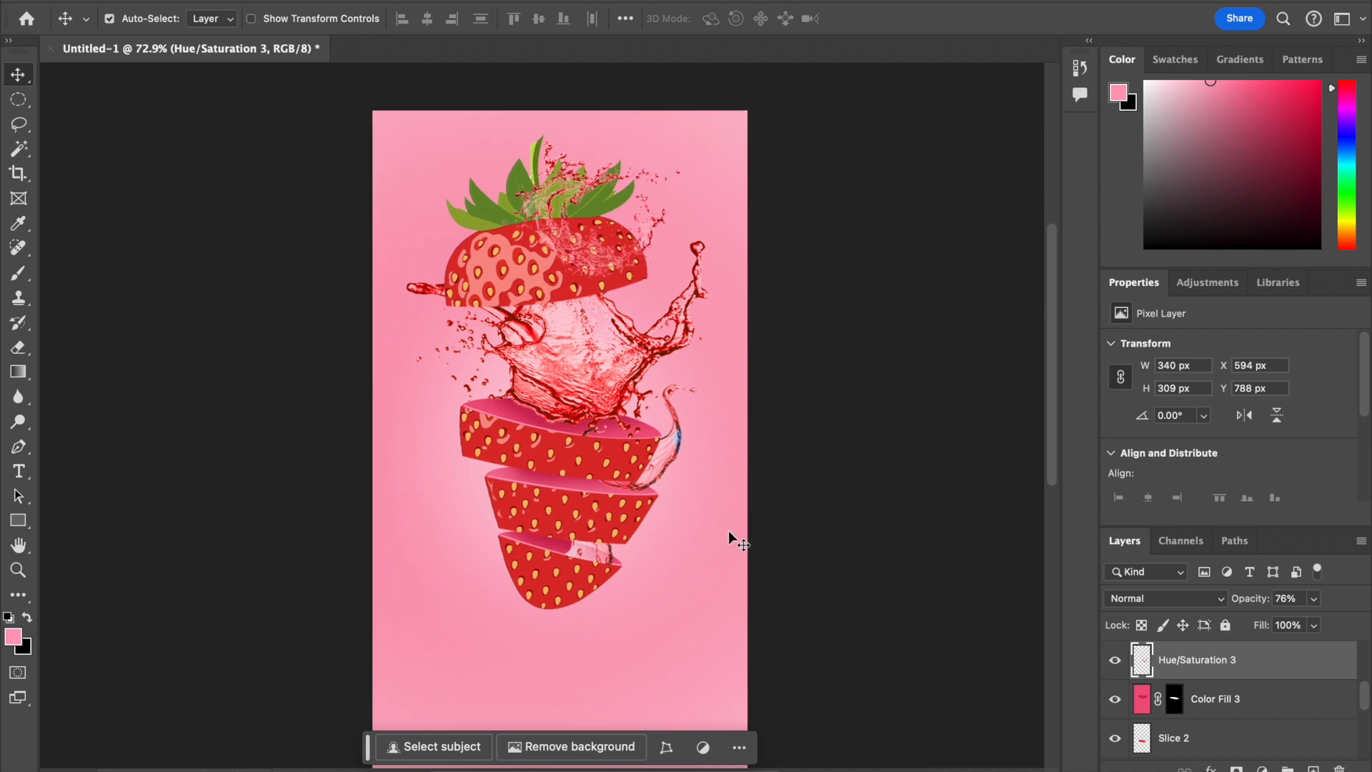